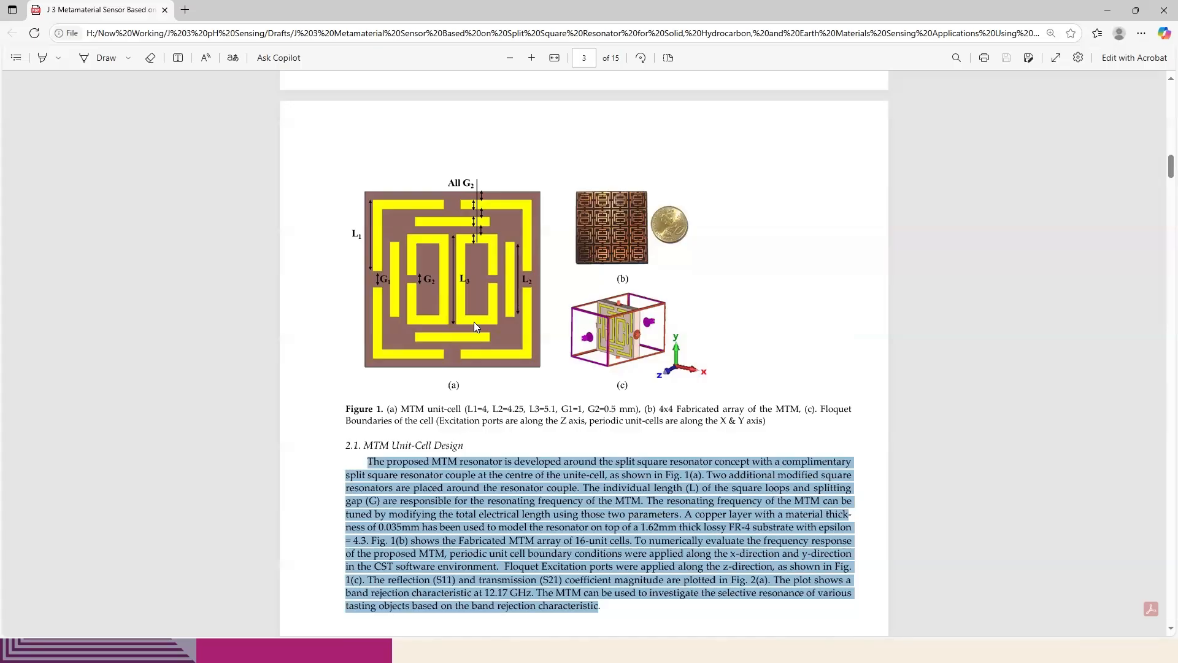
# Read the unit-cell dimensions in the Figure 1 caption and switch to the CST Studio Suite project
pyautogui.moveTo(416, 410); pyautogui.dragTo(645, 415)
pyautogui.click(588, 453)
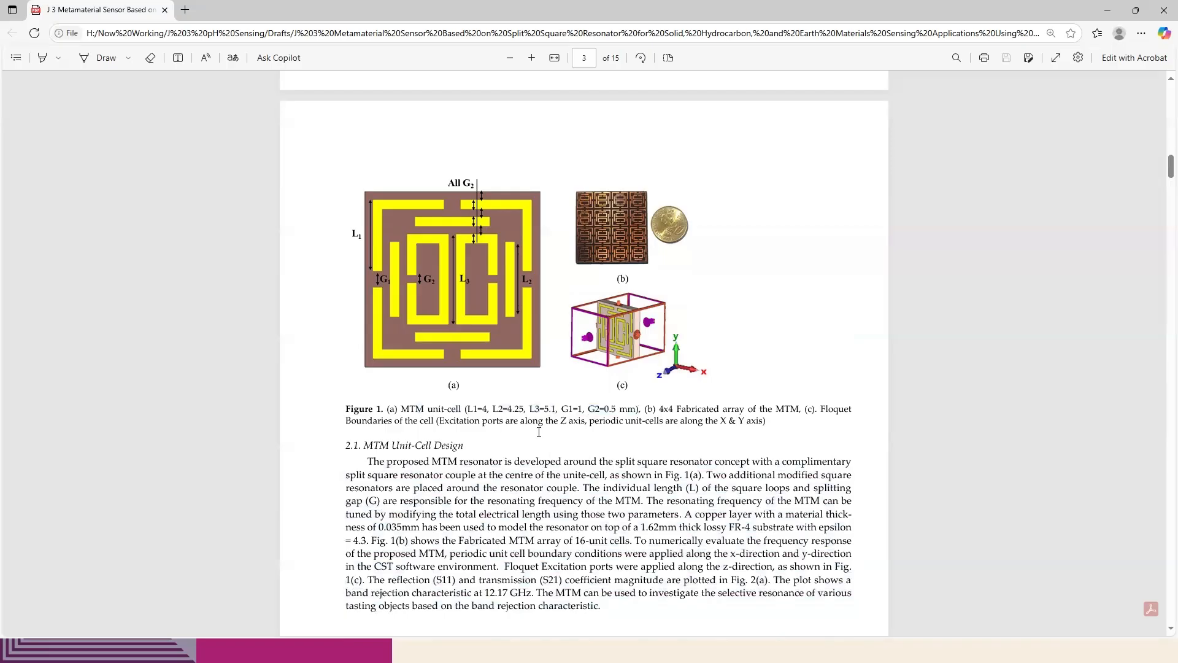
pyautogui.hotkey('alt', 'Tab')
pyautogui.hotkey('alt', 'Tab')
pyautogui.hotkey('alt', 'Tab')
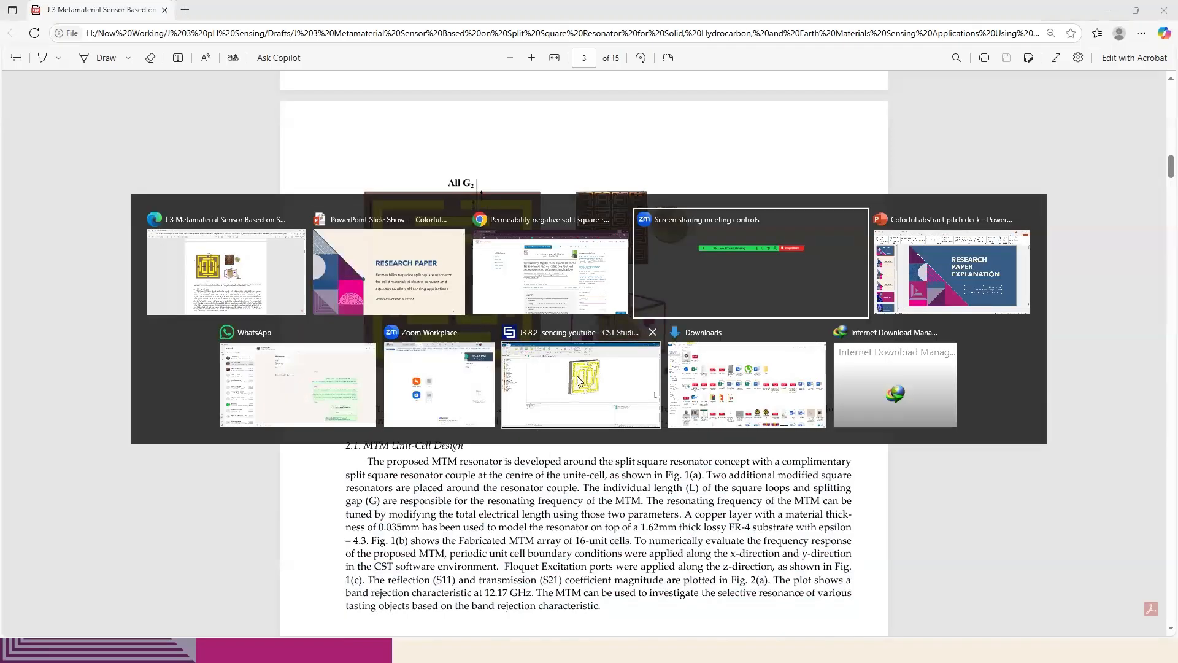
pyautogui.click(593, 381)
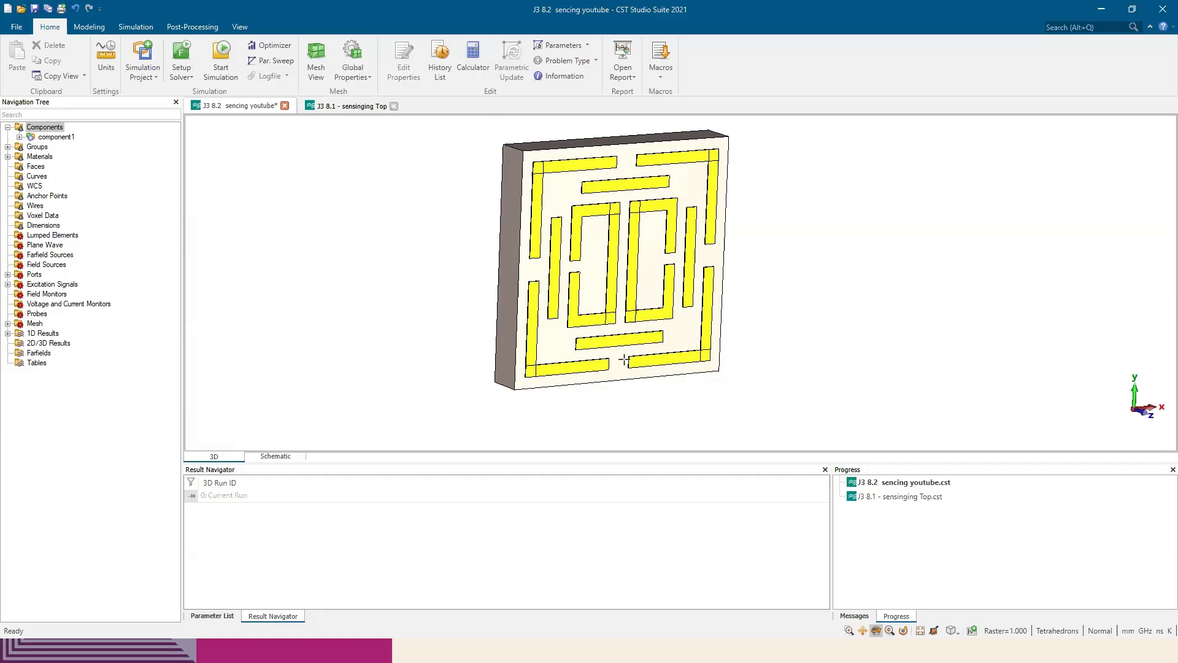
# Expand component1 and select solid1 to examine the substrate's material properties
pyautogui.moveTo(593, 252); pyautogui.dragTo(629, 263)
pyautogui.moveTo(546, 271); pyautogui.dragTo(223, 181)
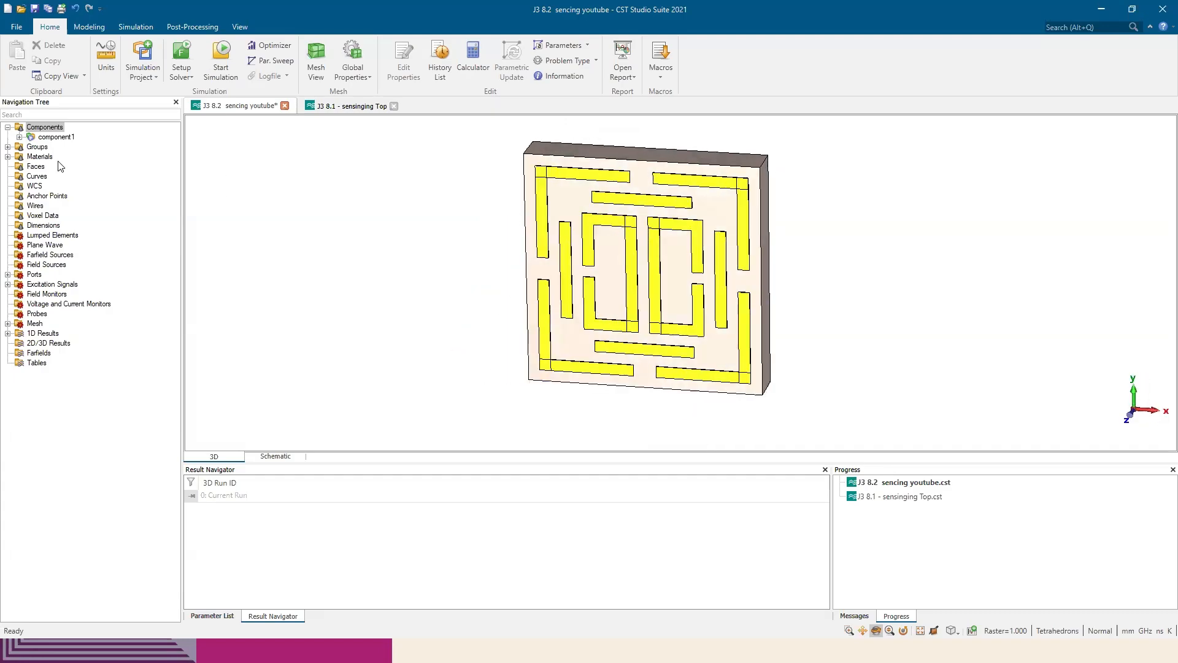
pyautogui.click(20, 137)
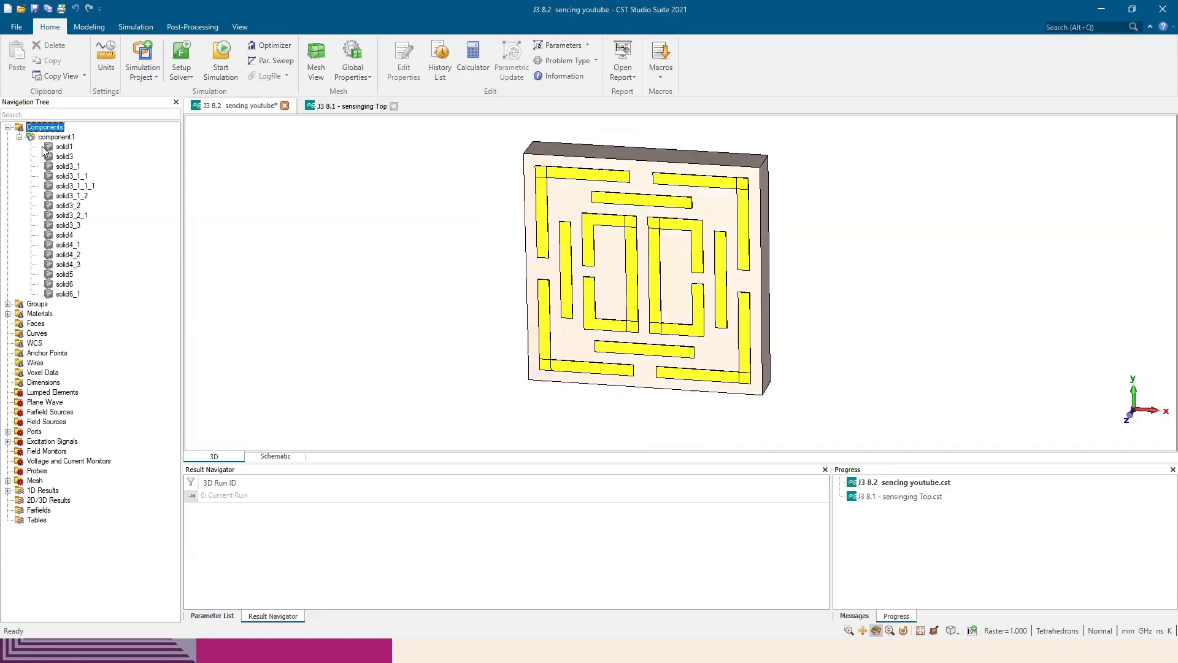
pyautogui.click(64, 147)
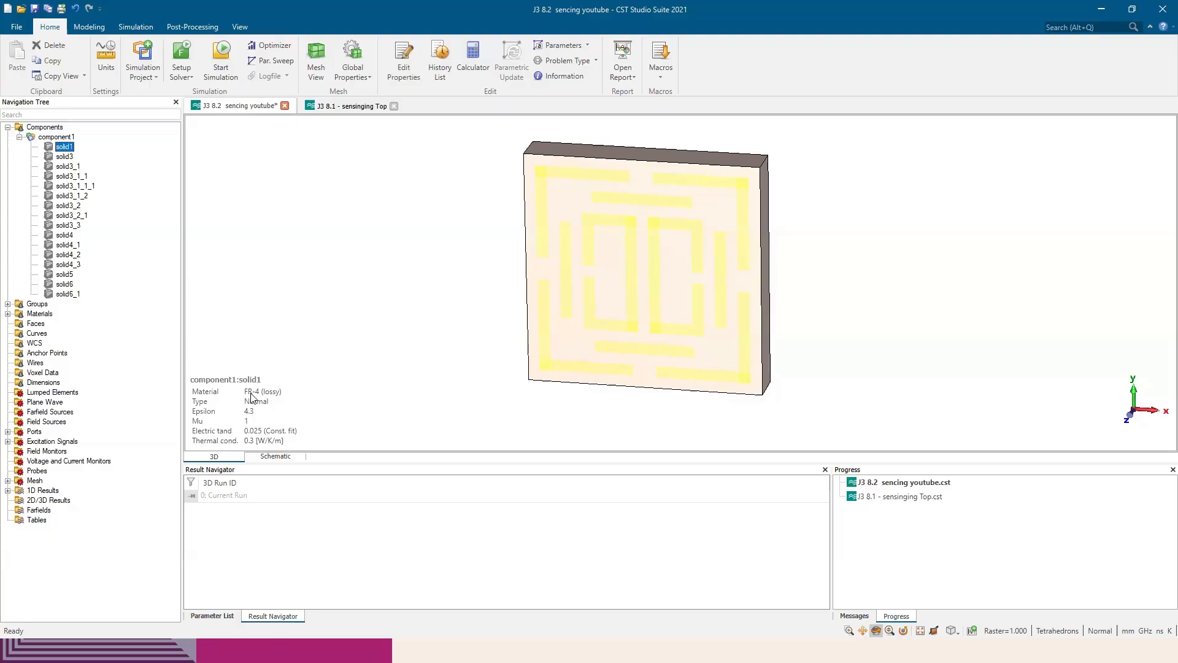
# Check the substrate material and thickness in the paper's unit-cell design text, and return to CST Studio Suite
pyautogui.hotkey('alt', 'Tab')
pyautogui.scroll(-3, 695, 405)
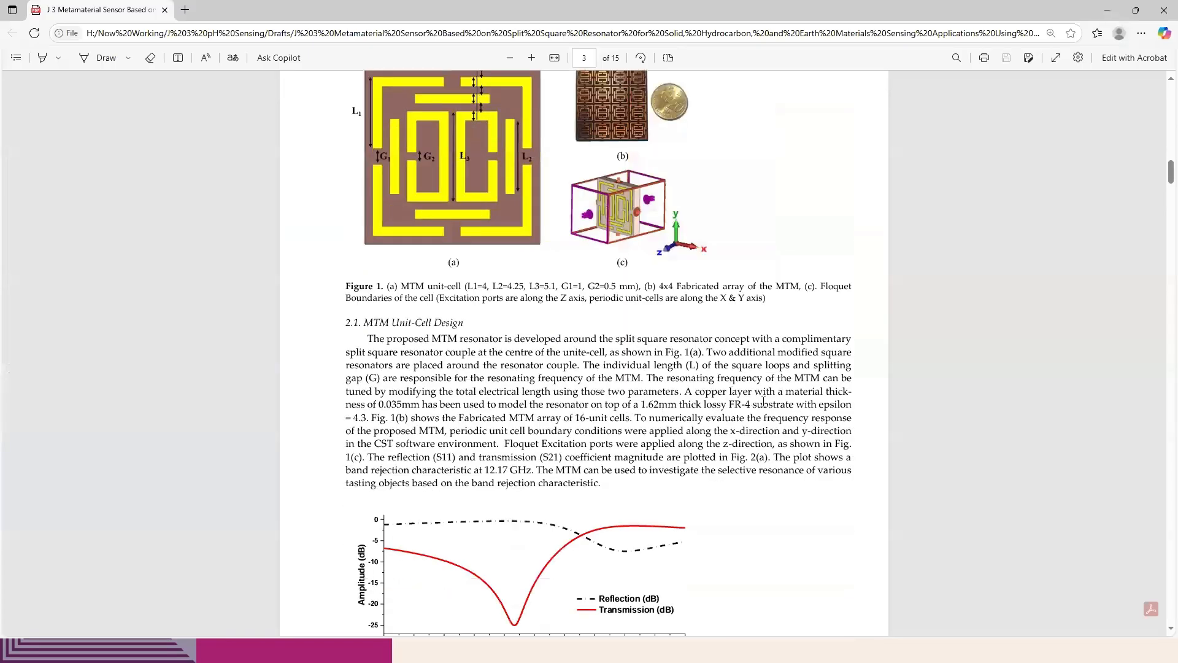
pyautogui.moveTo(728, 405); pyautogui.dragTo(793, 405)
pyautogui.click(677, 409)
pyautogui.hotkey('alt', 'Tab')
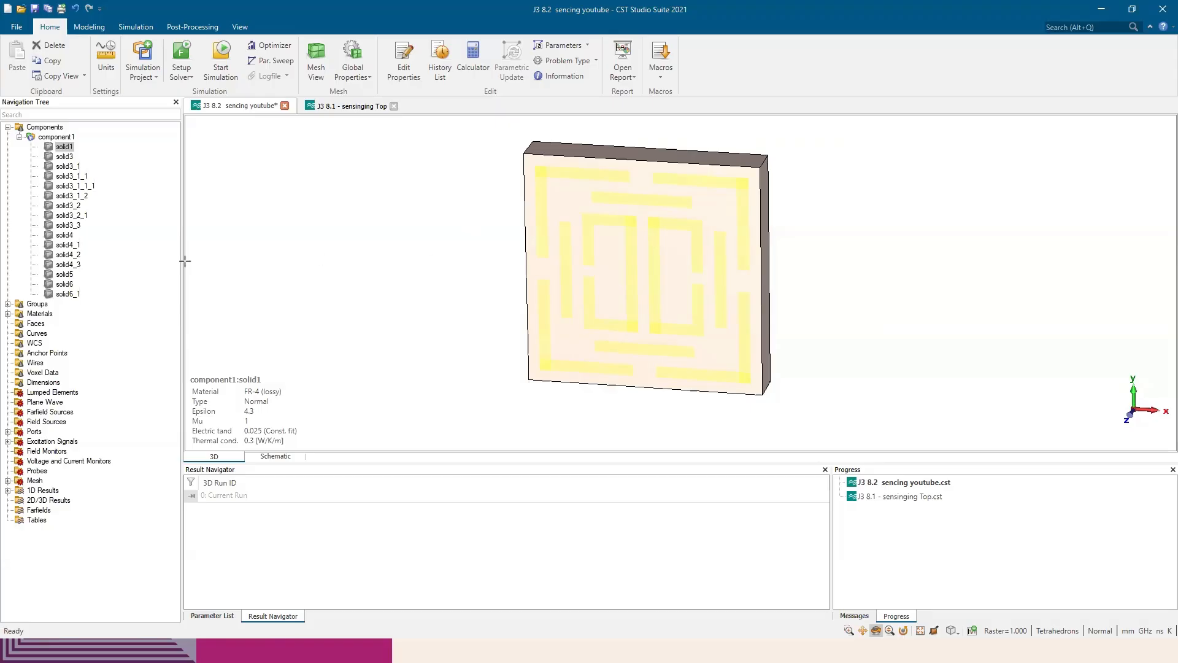
# Try to open solid1's shape for editing
pyautogui.doubleClick(61, 146)
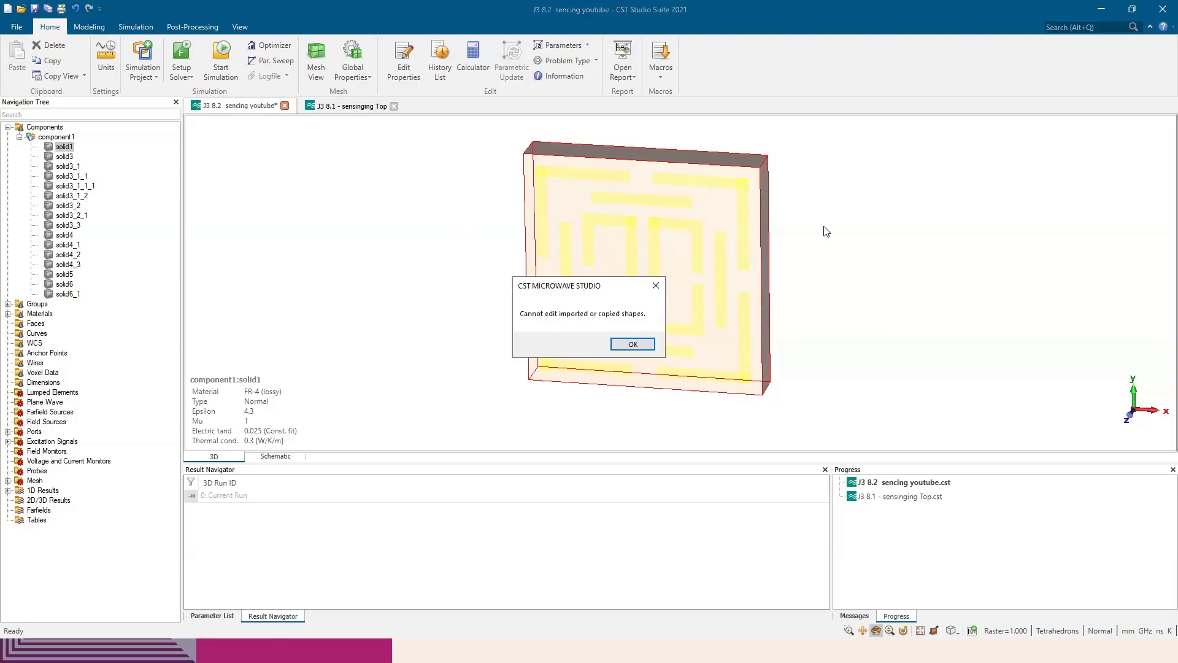
pyautogui.click(655, 282)
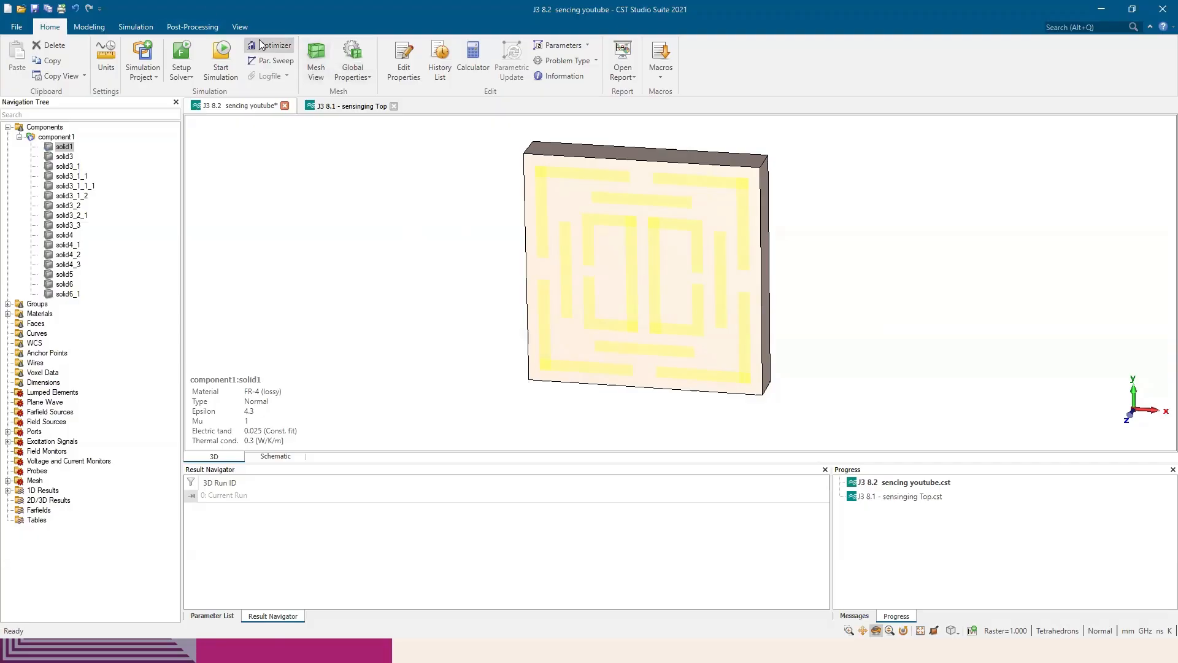
# Measure the substrate's thickness with a distance dimension on its short corner edge, and delete that dimension
pyautogui.click(240, 26)
pyautogui.click(347, 62)
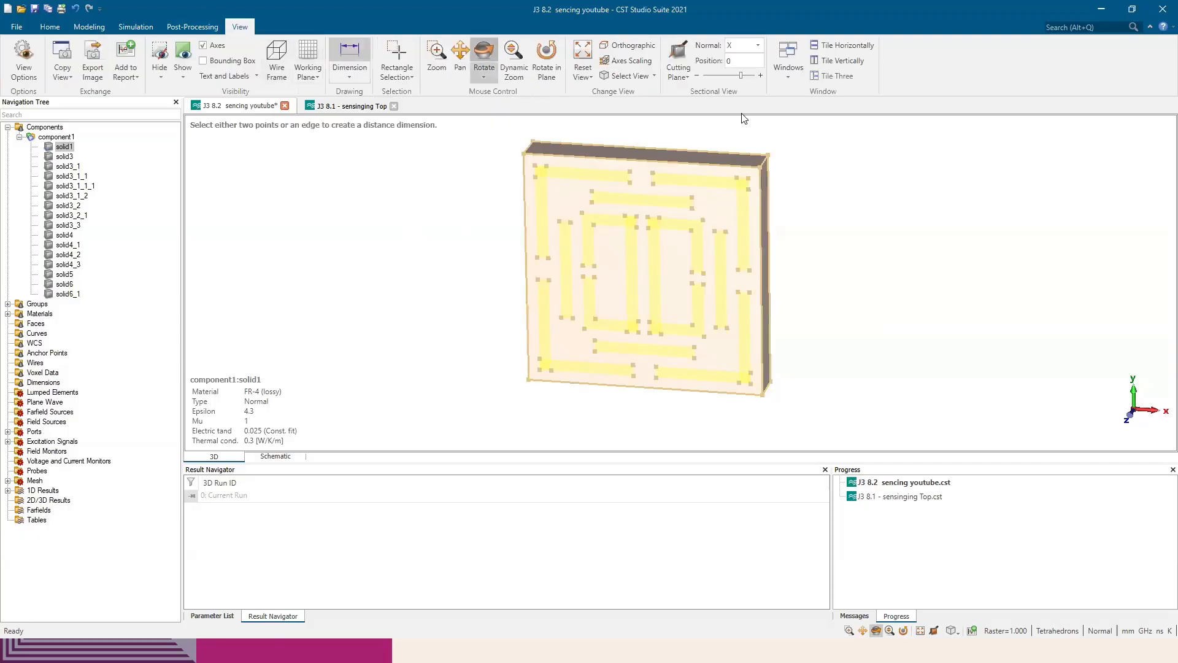
pyautogui.click(765, 161)
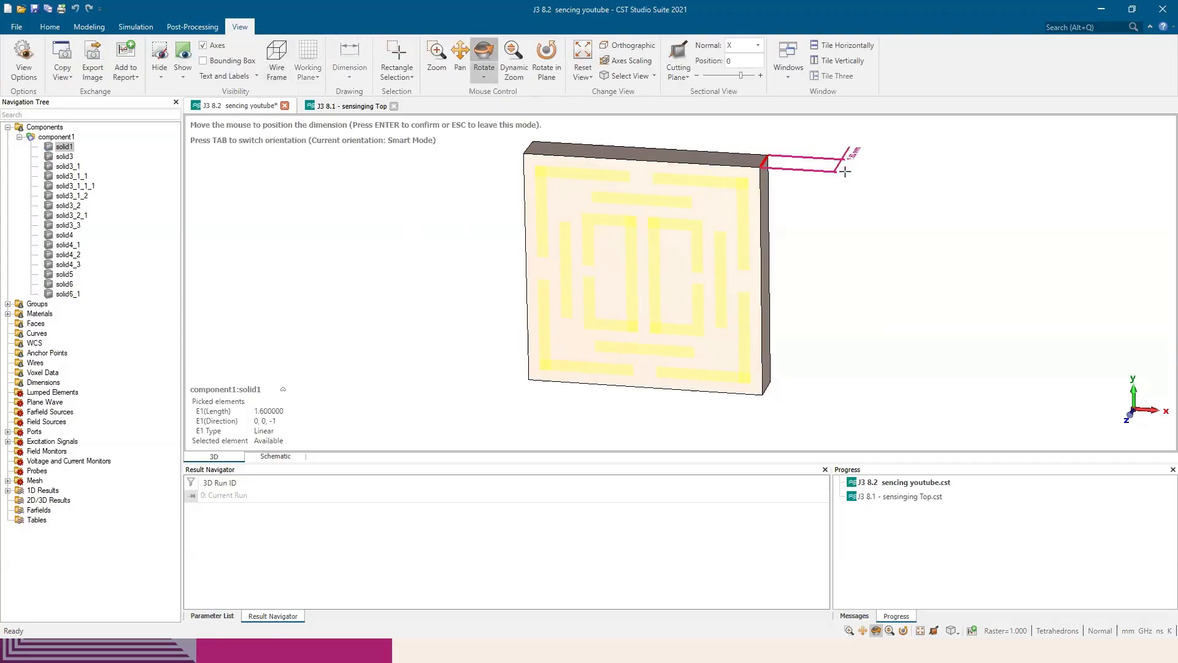
pyautogui.click(856, 166)
pyautogui.moveTo(856, 166); pyautogui.dragTo(877, 218)
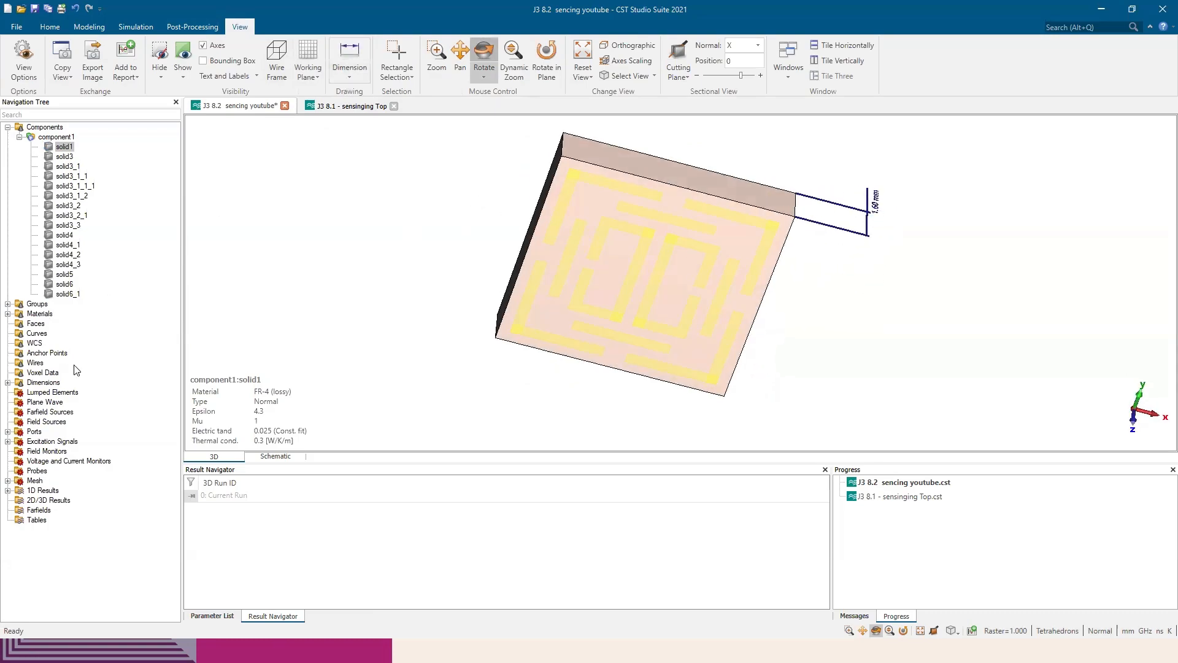
pyautogui.click(7, 383)
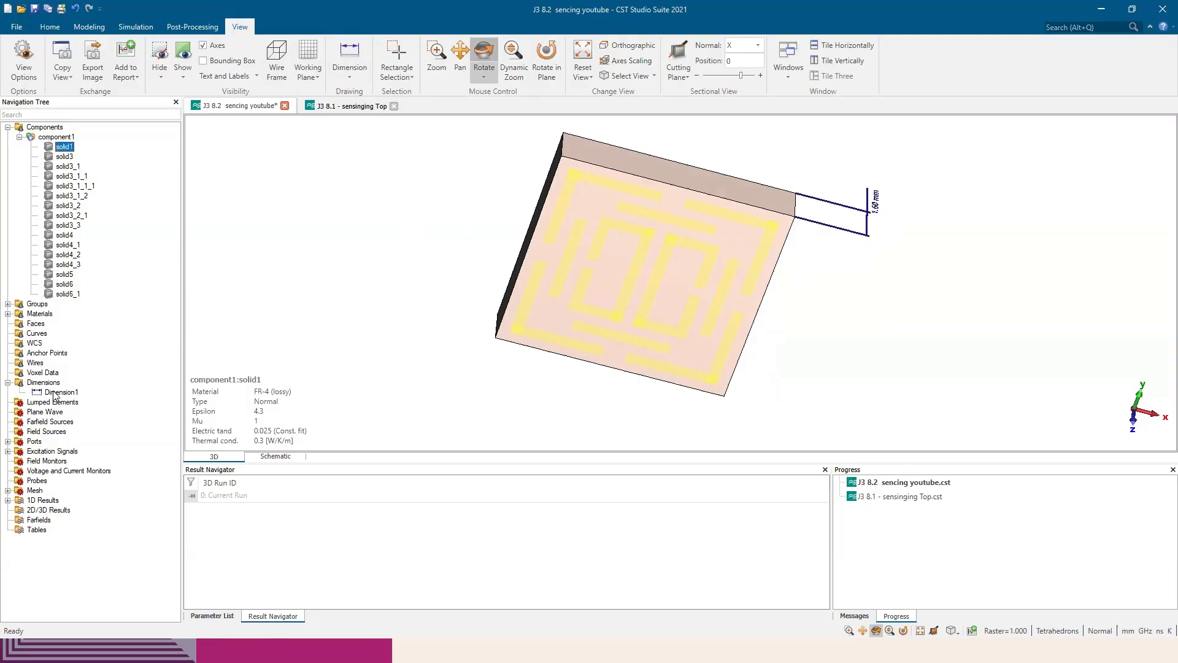
pyautogui.rightClick(55, 393)
pyautogui.click(517, 296)
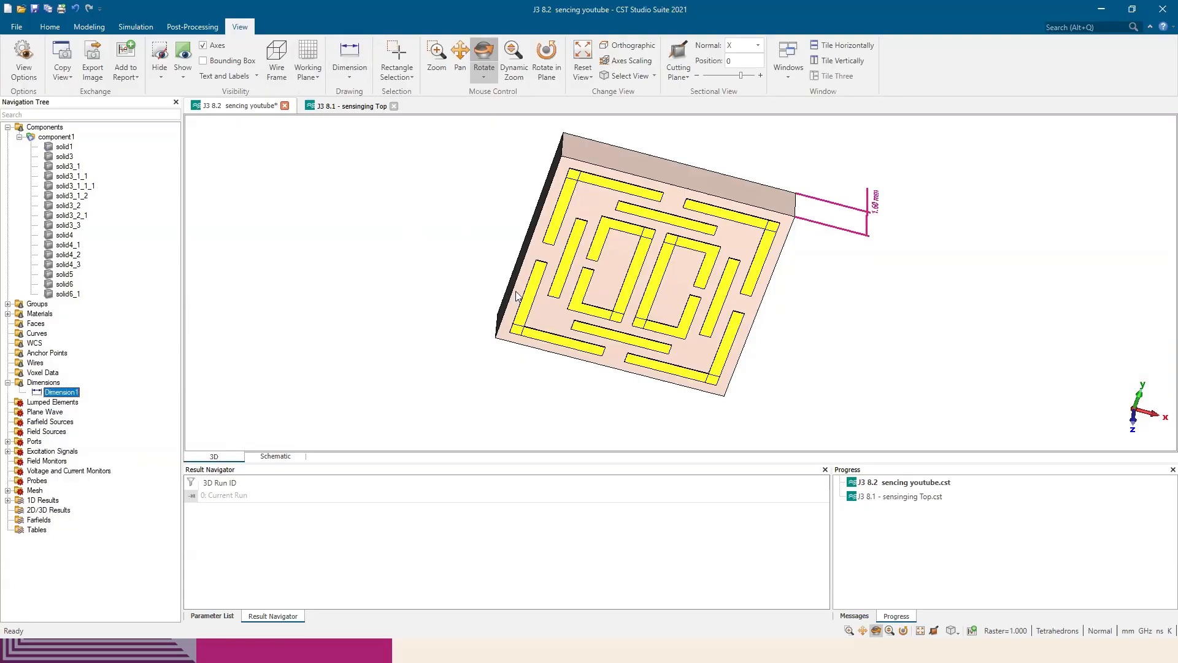
pyautogui.press('Delete')
pyautogui.moveTo(581, 331)
pyautogui.mouseDown()
pyautogui.moveTo(421, 249)
pyautogui.moveTo(376, 241)
pyautogui.mouseUp()
pyautogui.moveTo(589, 253); pyautogui.dragTo(638, 236)
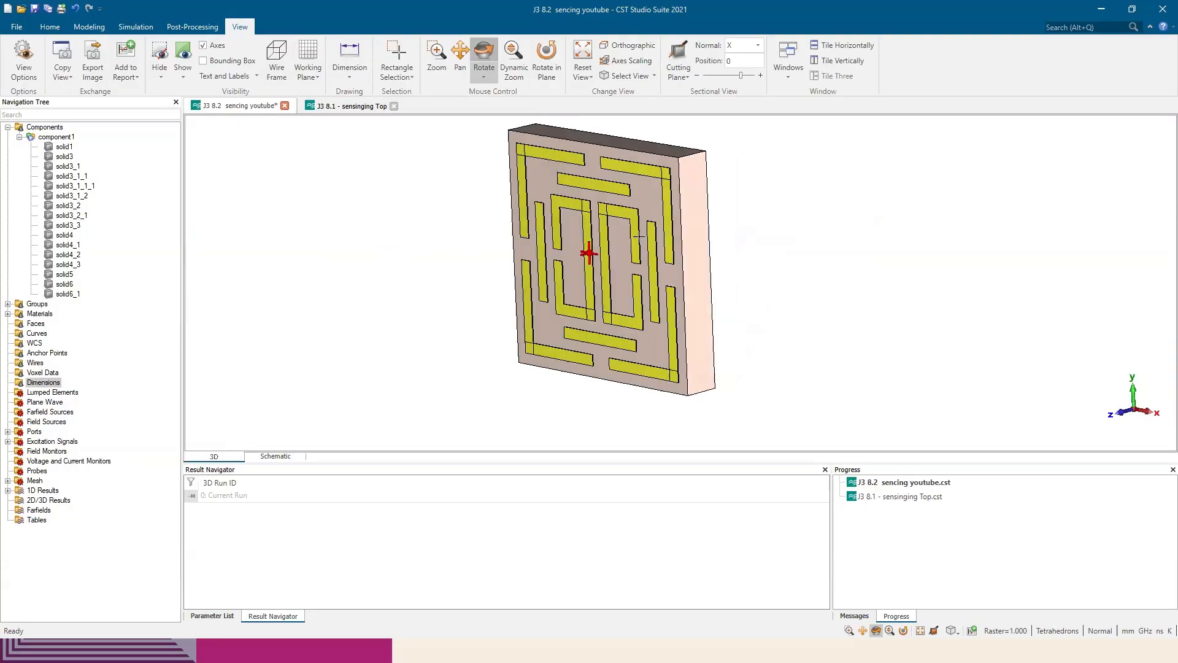
pyautogui.moveTo(639, 233); pyautogui.dragTo(736, 267, button='middle')
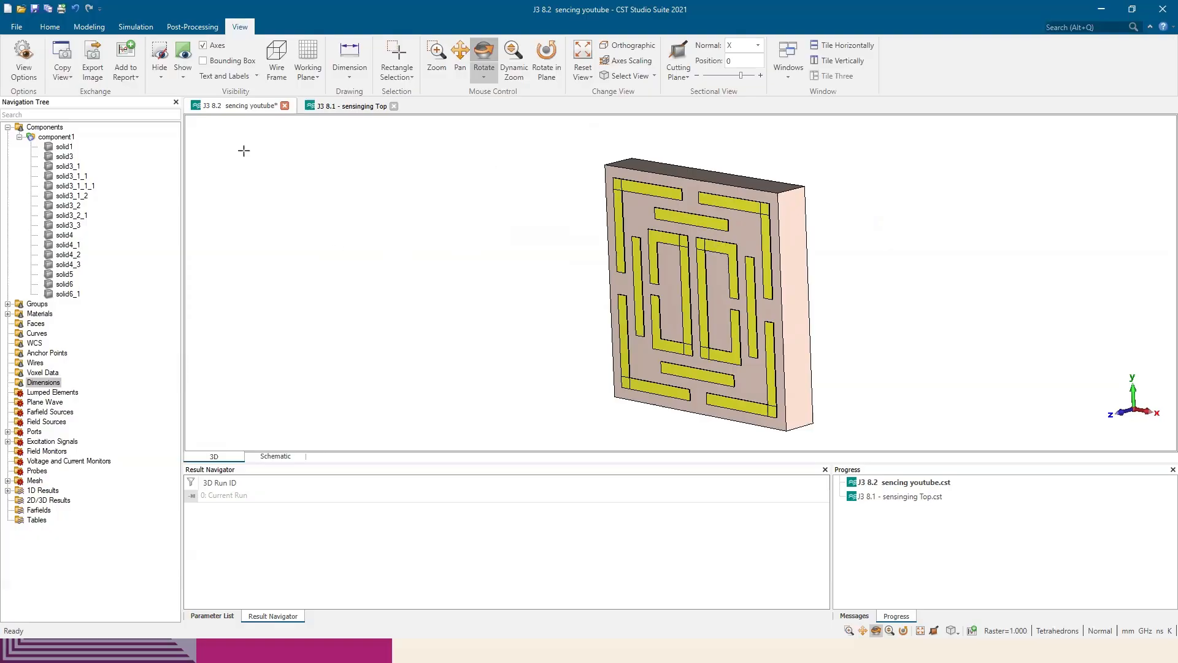
# Hide all solids of component1 and collapse its list
pyautogui.rightClick(54, 139)
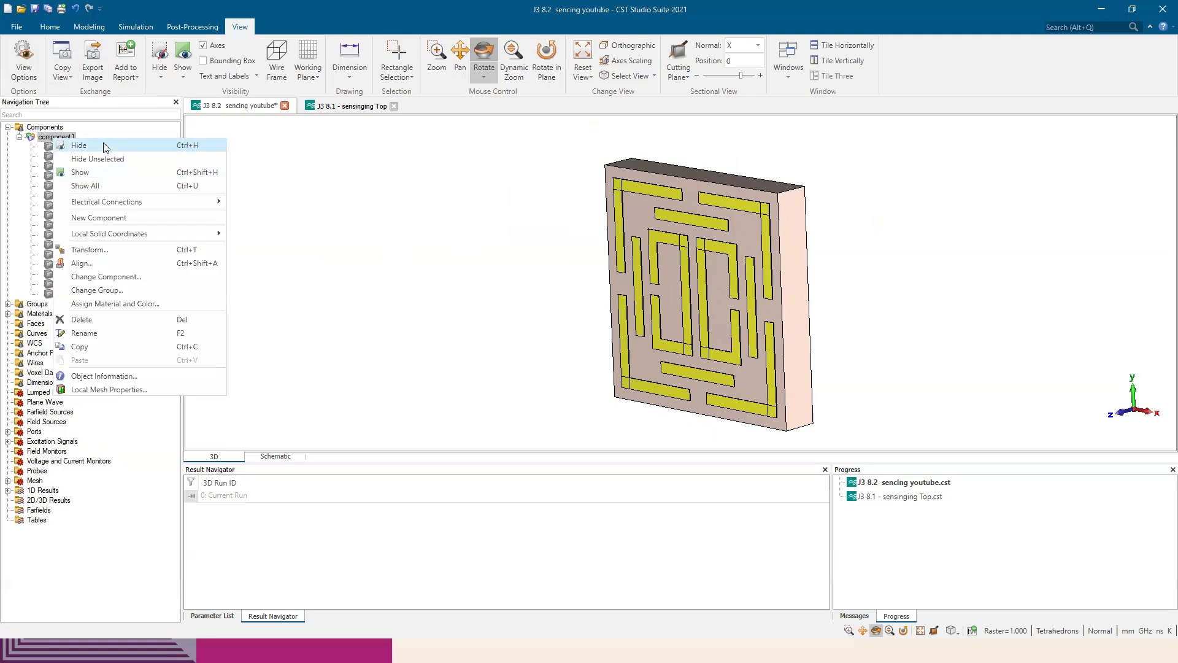
pyautogui.click(79, 145)
pyautogui.click(57, 128)
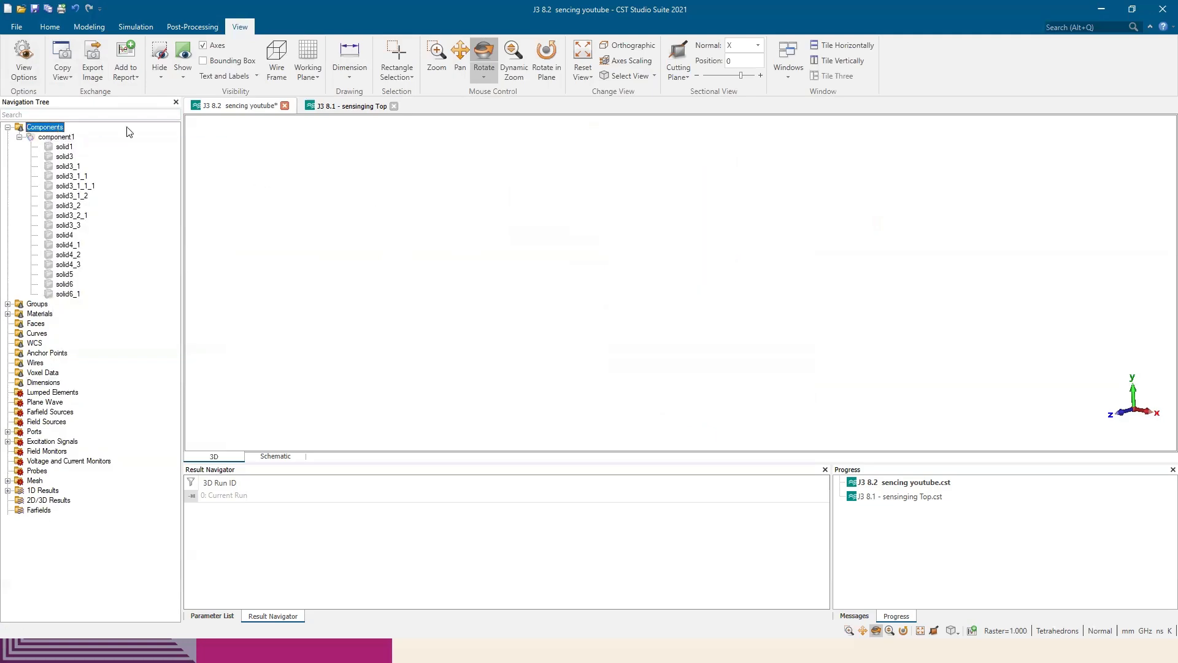
pyautogui.click(19, 137)
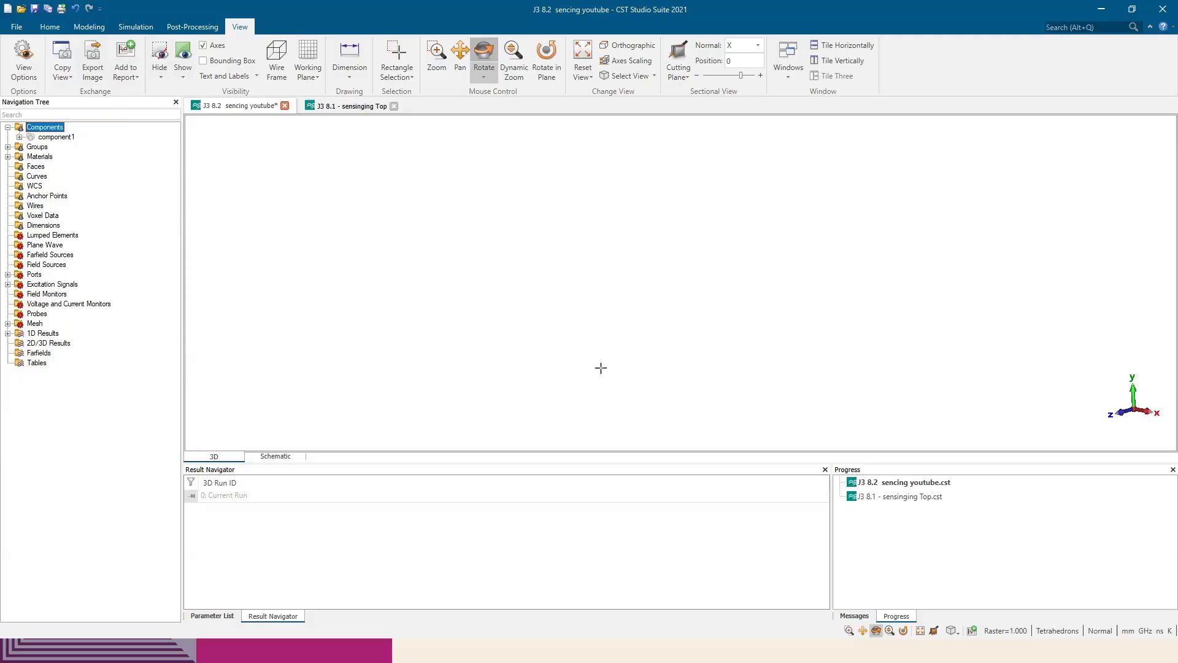
# Show the working plane grid and set the front view onto the XY plane
pyautogui.click(307, 54)
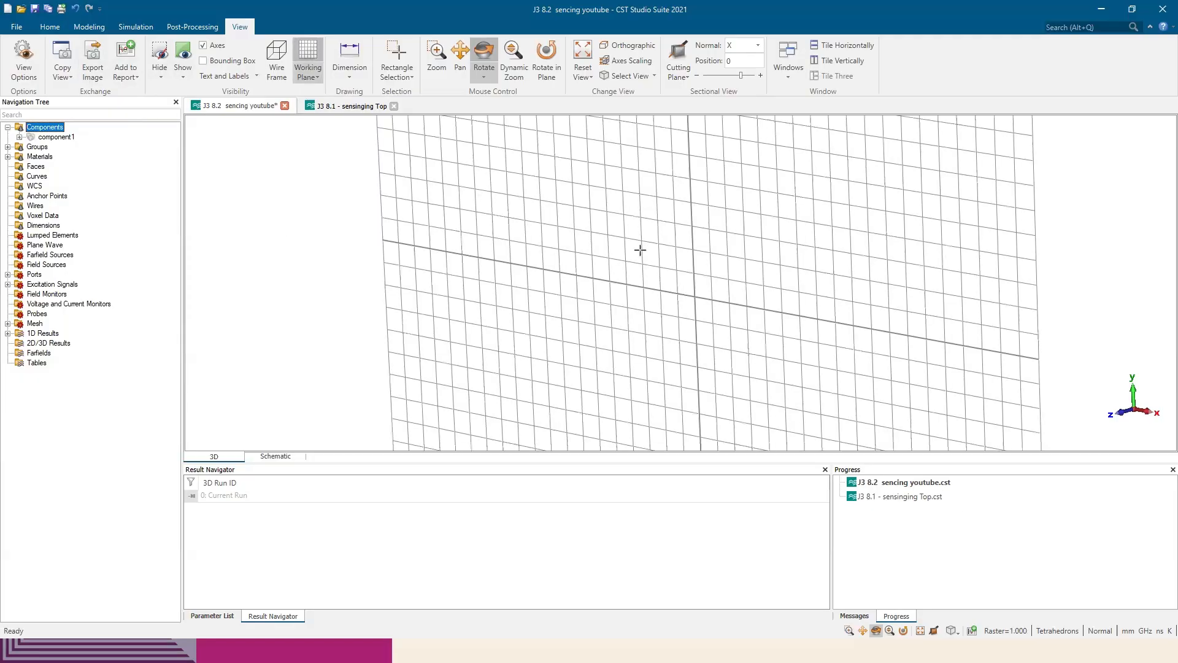
pyautogui.press('5')
pyautogui.scroll(3, 699, 299)
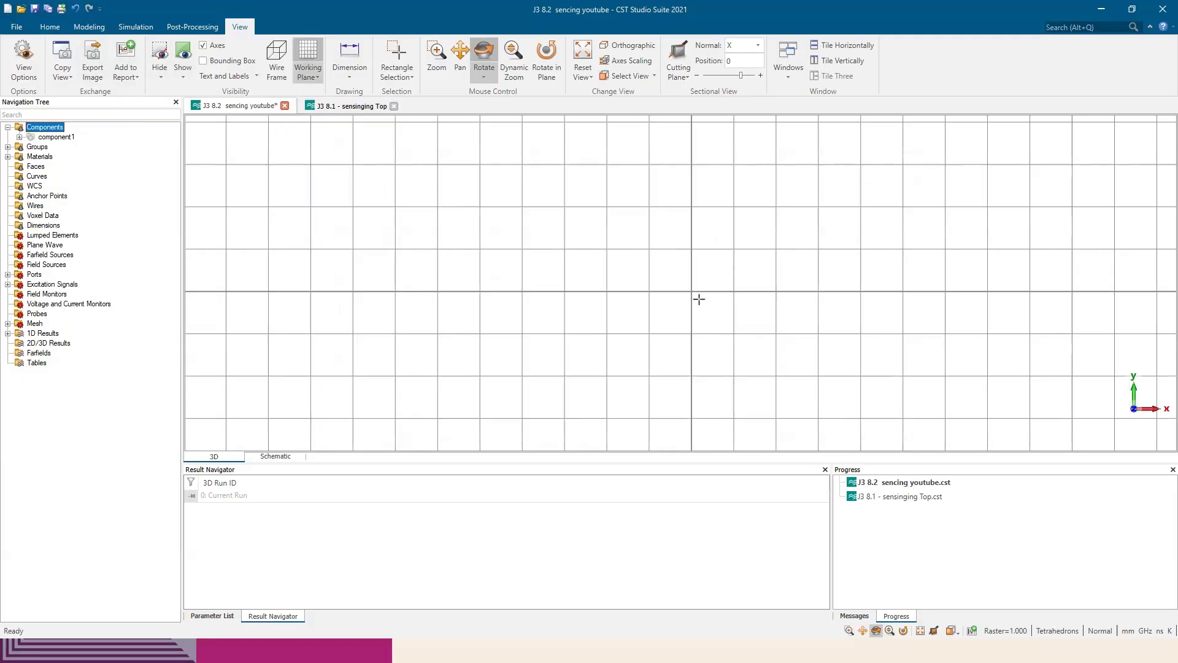
pyautogui.scroll(-4, 699, 299)
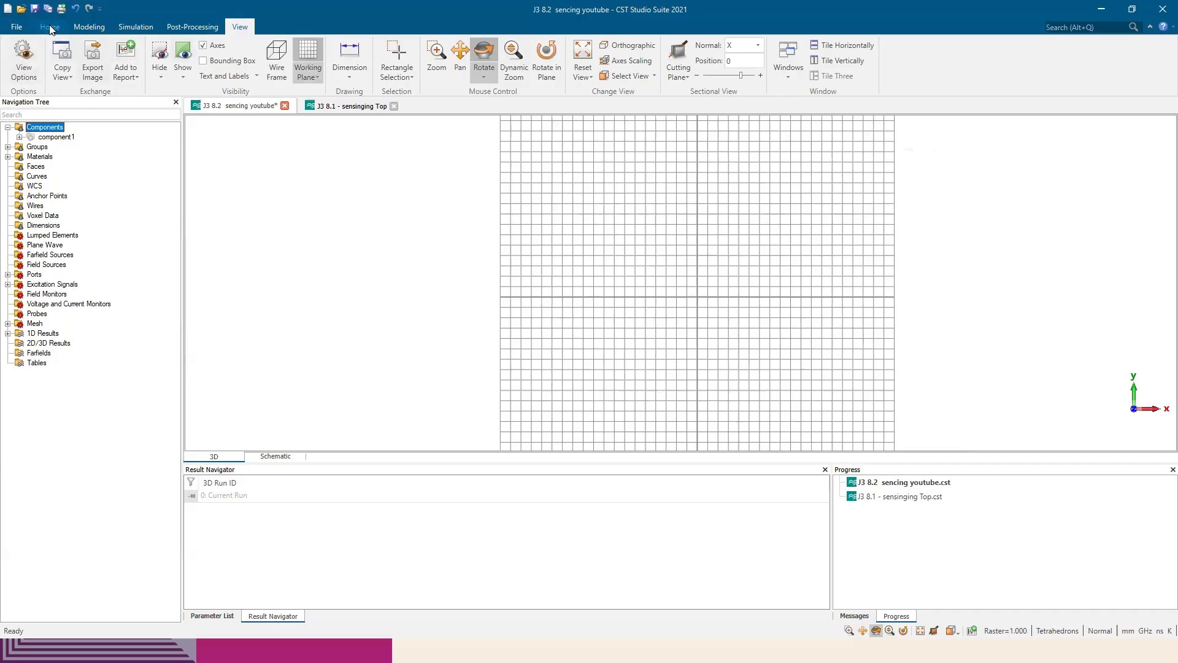
# Create an FR-4 (lossy) brick named Sub spanning -5 to 5 in X and Y and 0 to 1.60 in Z
pyautogui.click(89, 26)
pyautogui.click(152, 49)
pyautogui.click(635, 213)
pyautogui.click(803, 386)
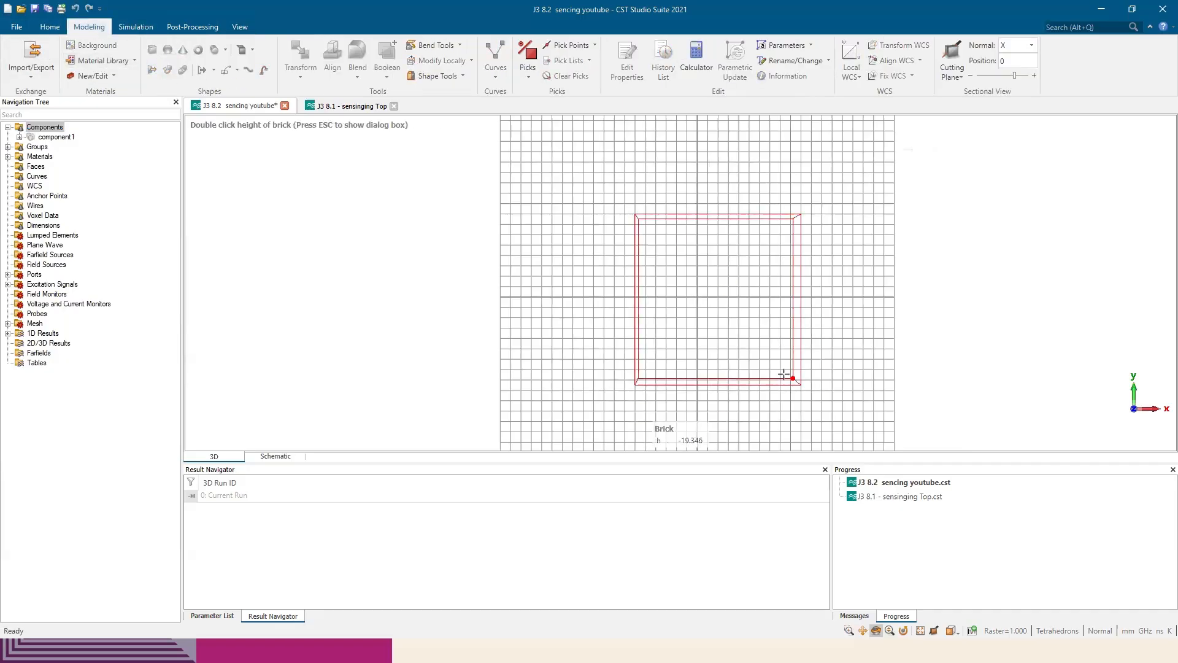
pyautogui.write('b')
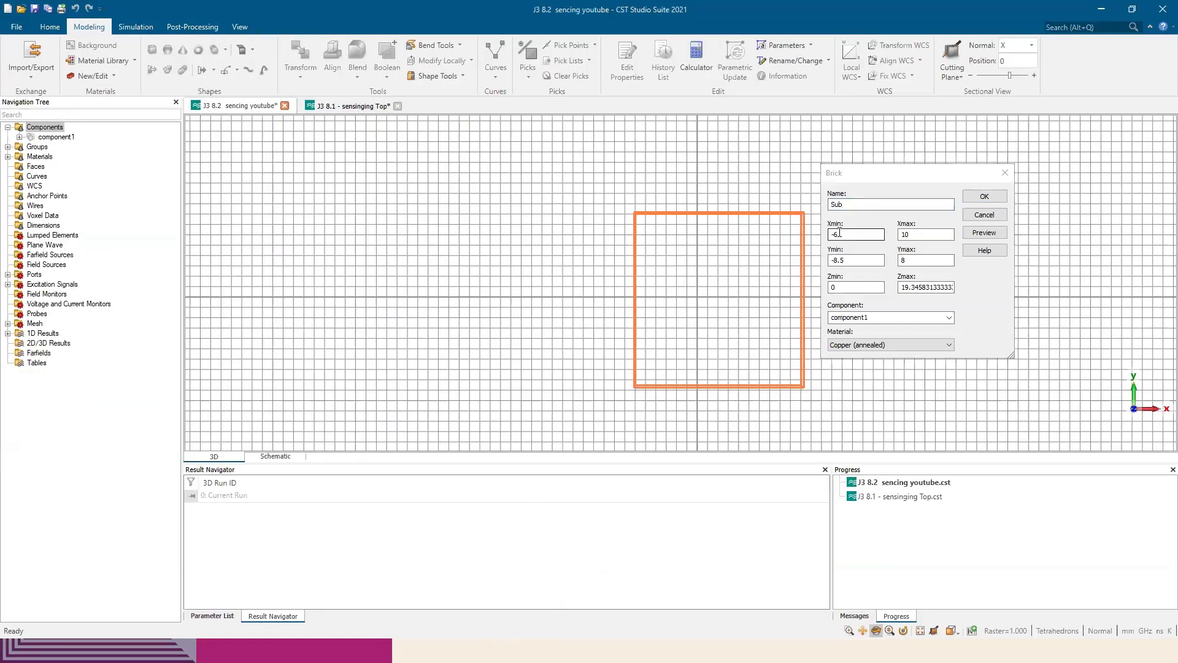
pyautogui.press('Tab')
pyautogui.write('-5')
pyautogui.press('Tab')
pyautogui.write('5')
pyautogui.press('Tab')
pyautogui.write('-5')
pyautogui.press('Tab')
pyautogui.write('5')
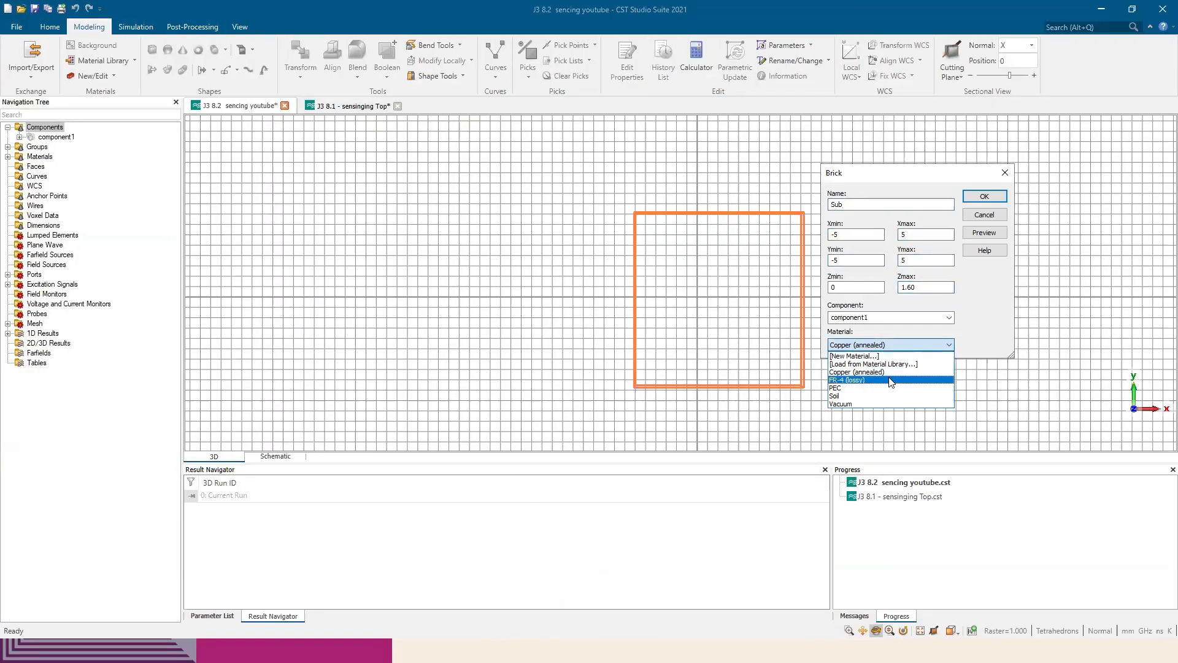
pyautogui.click(1037, 140)
pyautogui.click(1044, 226)
pyautogui.moveTo(775, 316); pyautogui.dragTo(690, 315)
pyautogui.scroll(3, 690, 315)
pyautogui.press('5')
pyautogui.scroll(4, 555, 242)
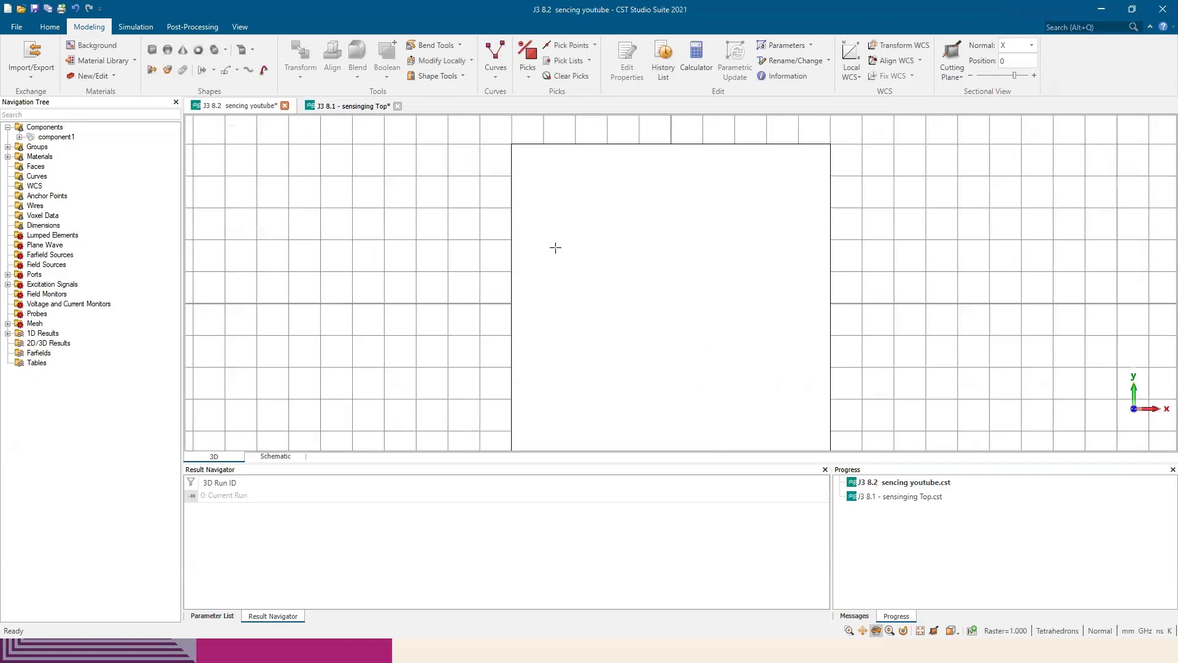
pyautogui.click(152, 50)
pyautogui.doubleClick(527, 160)
pyautogui.doubleClick(674, 175)
pyautogui.doubleClick(675, 178)
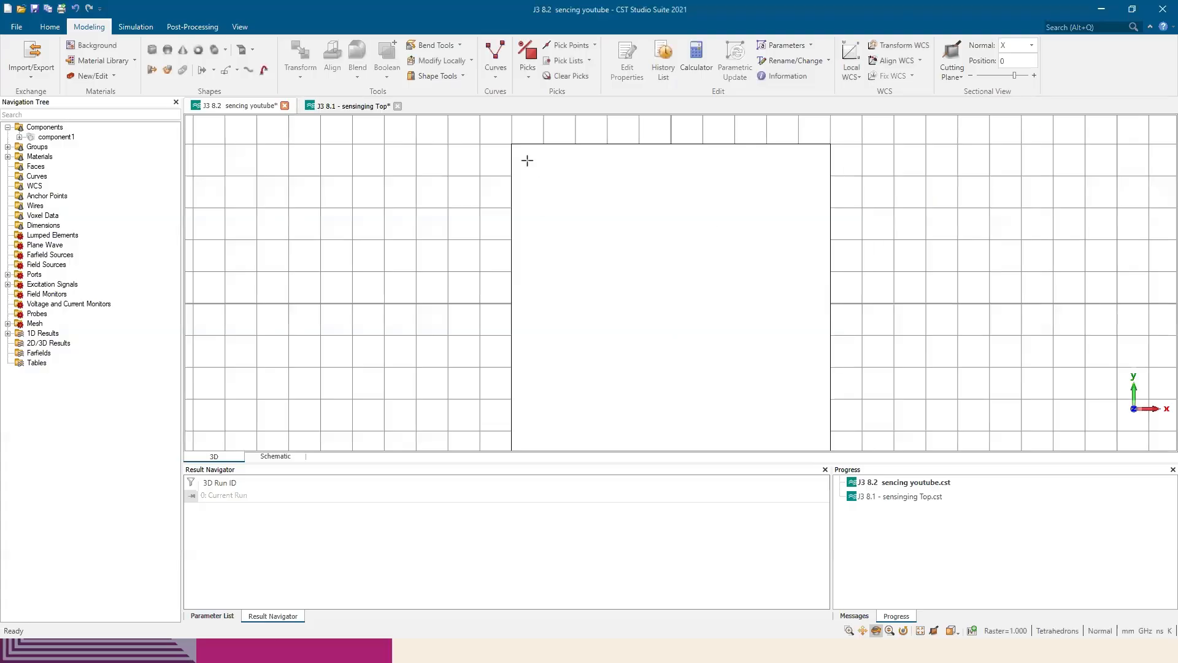
# Create a Copper (annealed) brick on the substrate spanning -4.5 to 4.5 in X and Y and 1.6 to 1.6+0.035 in Z
pyautogui.doubleClick(527, 160)
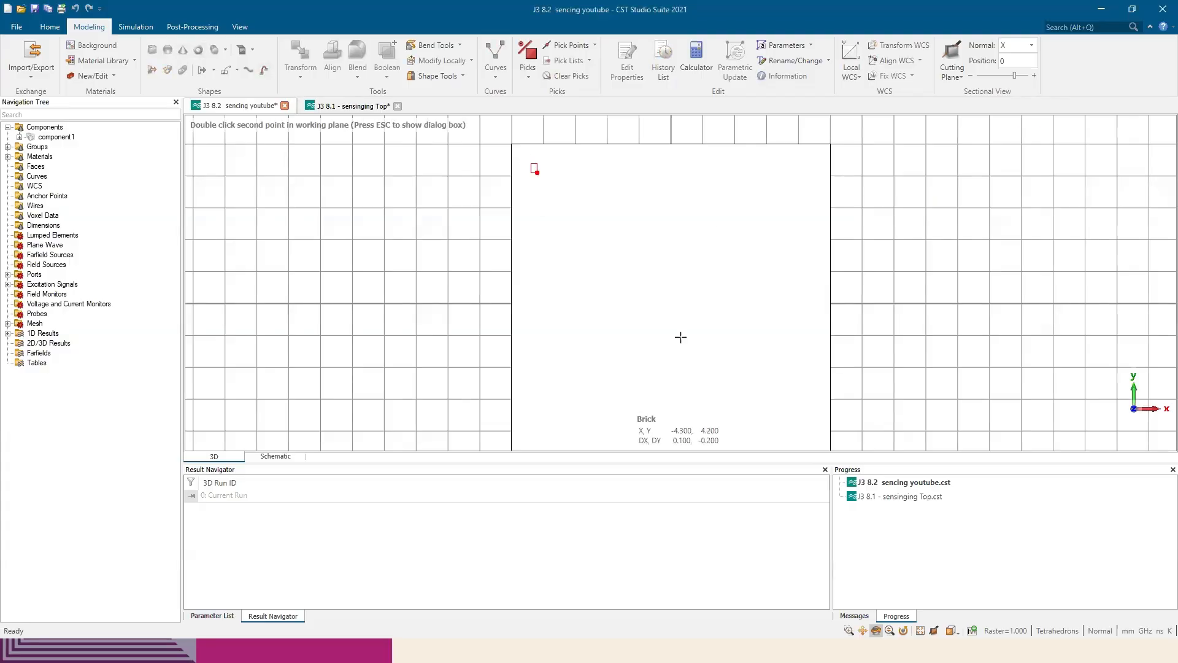
pyautogui.doubleClick(798, 402)
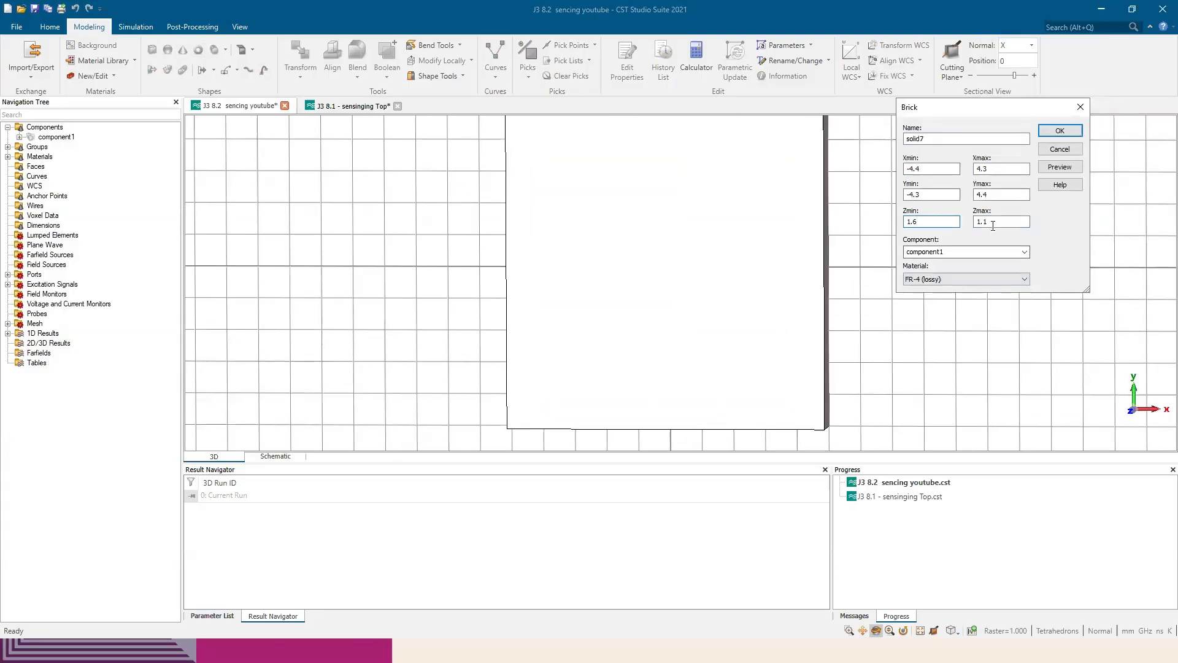
pyautogui.write('+')
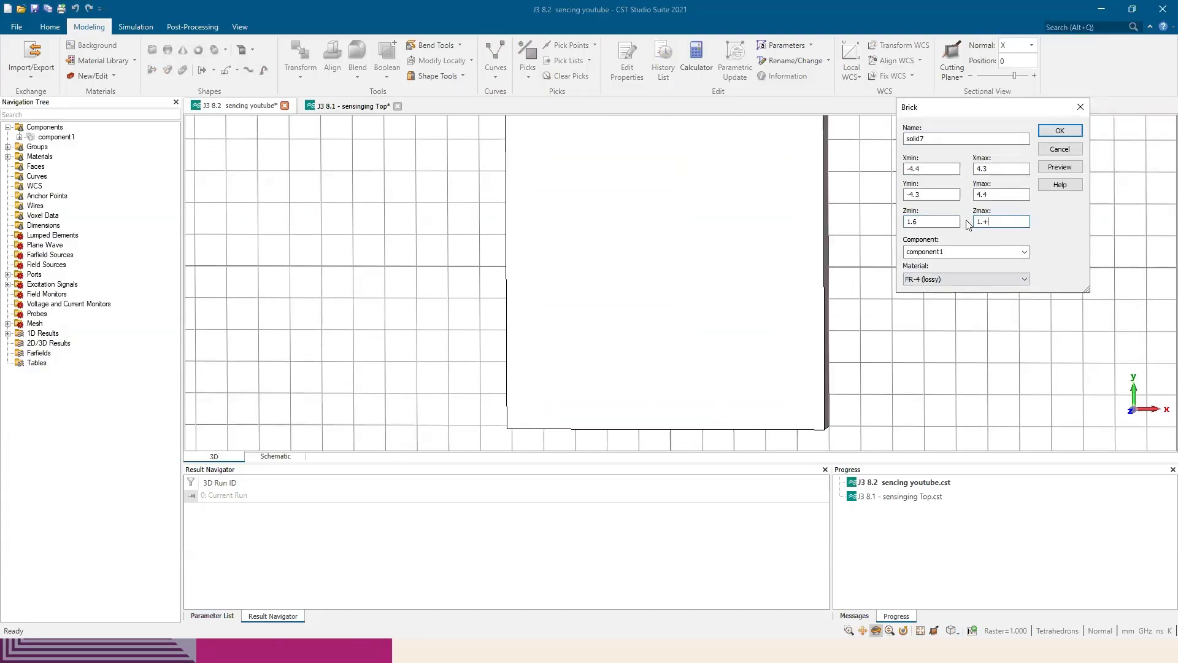
pyautogui.write('0.035')
pyautogui.click(974, 279)
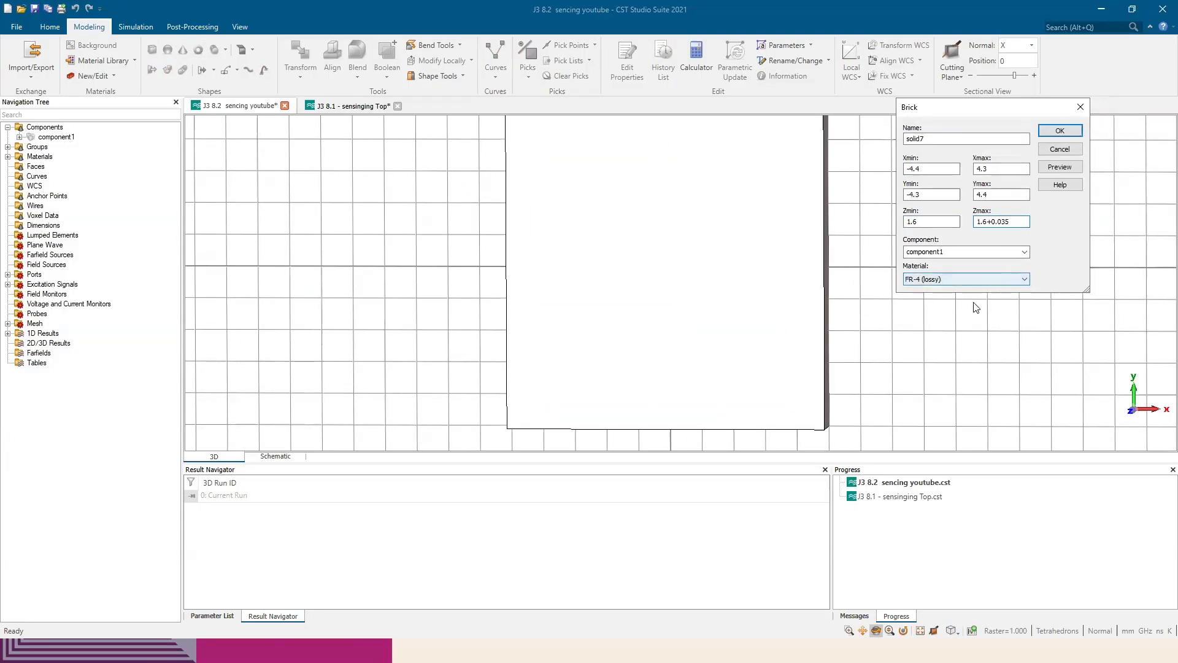
pyautogui.click(973, 303)
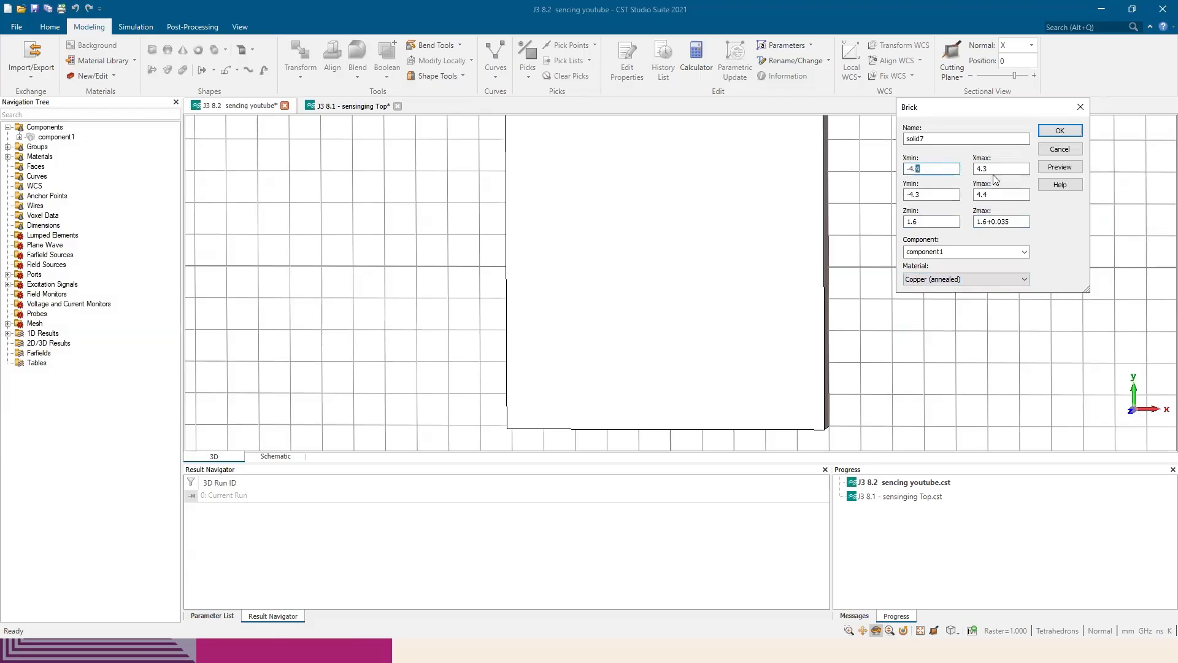
pyautogui.write('5')
pyautogui.moveTo(983, 168); pyautogui.dragTo(991, 168)
pyautogui.write('5')
pyautogui.write('5')
pyautogui.moveTo(916, 195); pyautogui.dragTo(993, 195)
pyautogui.write('5')
pyautogui.click(1060, 130)
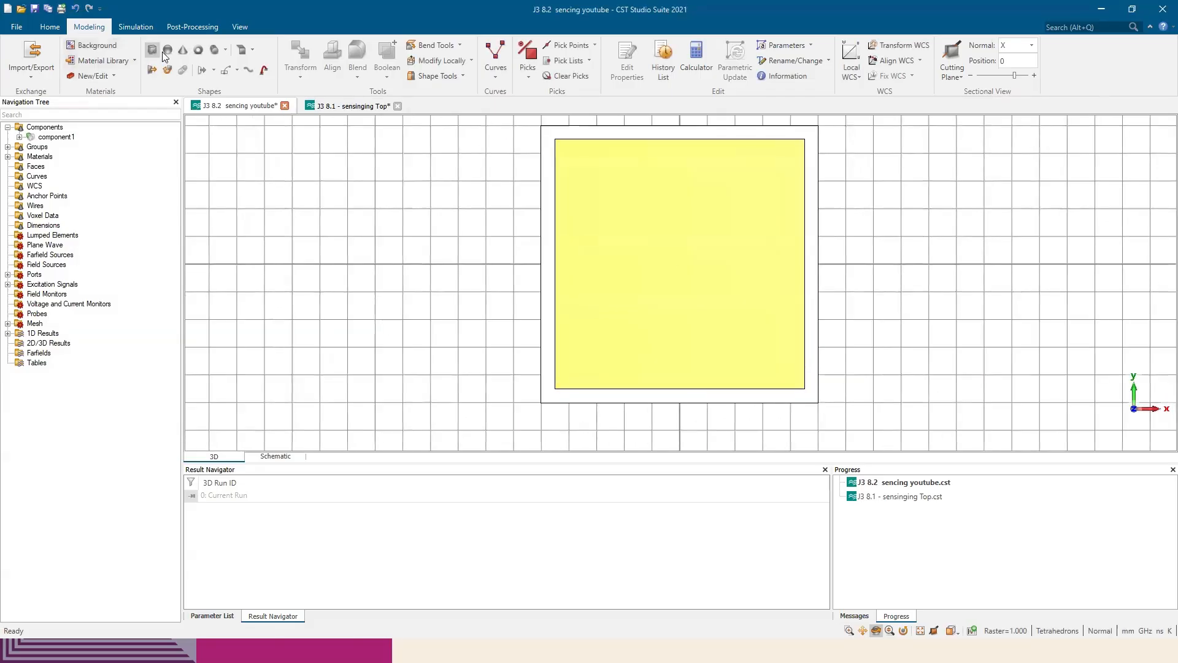
# Create a Vacuum brick inside the copper patch spanning -4 to 4 in X and Y and -1 to 2 in Z
pyautogui.click(154, 52)
pyautogui.doubleClick(571, 155)
pyautogui.doubleClick(788, 370)
pyautogui.doubleClick(787, 371)
pyautogui.moveTo(892, 189); pyautogui.dragTo(876, 191)
pyautogui.write('4')
pyautogui.moveTo(959, 189); pyautogui.dragTo(877, 214)
pyautogui.write('44')
pyautogui.write('4')
pyautogui.moveTo(959, 214); pyautogui.dragTo(878, 241)
pyautogui.click(933, 301)
pyautogui.click(920, 310)
pyautogui.click(1033, 187)
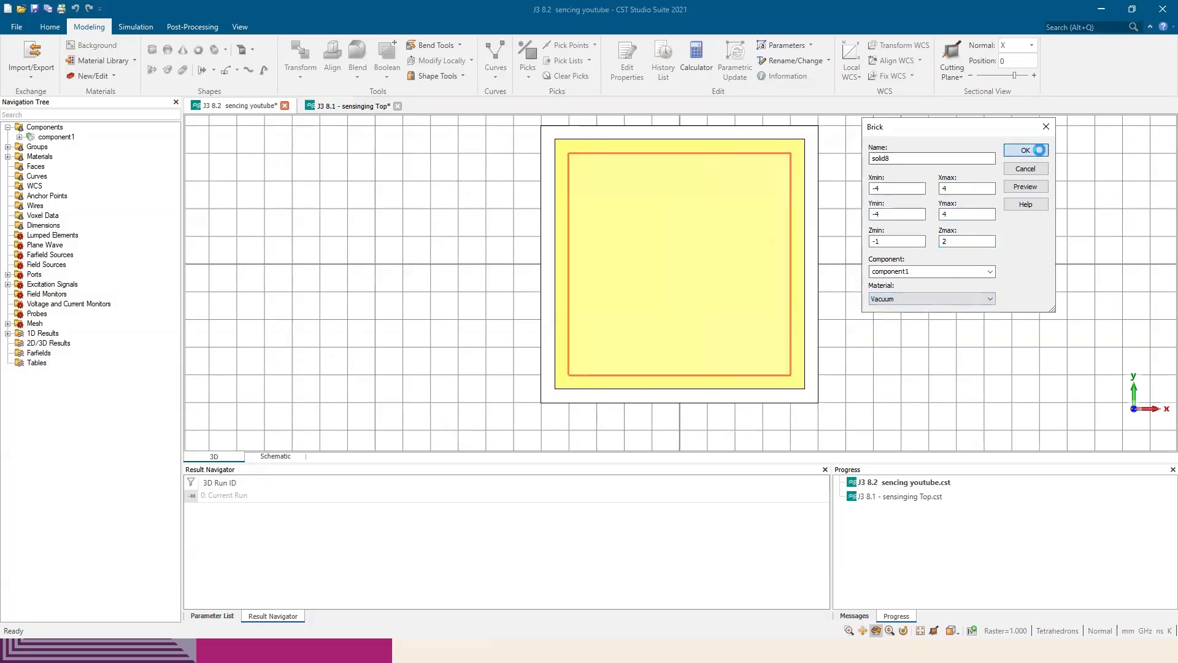
pyautogui.click(1037, 151)
# Subtract the vacuum brick solid8 from the copper patch solid7 with a Boolean operation
pyautogui.click(1037, 227)
pyautogui.moveTo(1036, 227); pyautogui.dragTo(1135, 225)
pyautogui.click(19, 137)
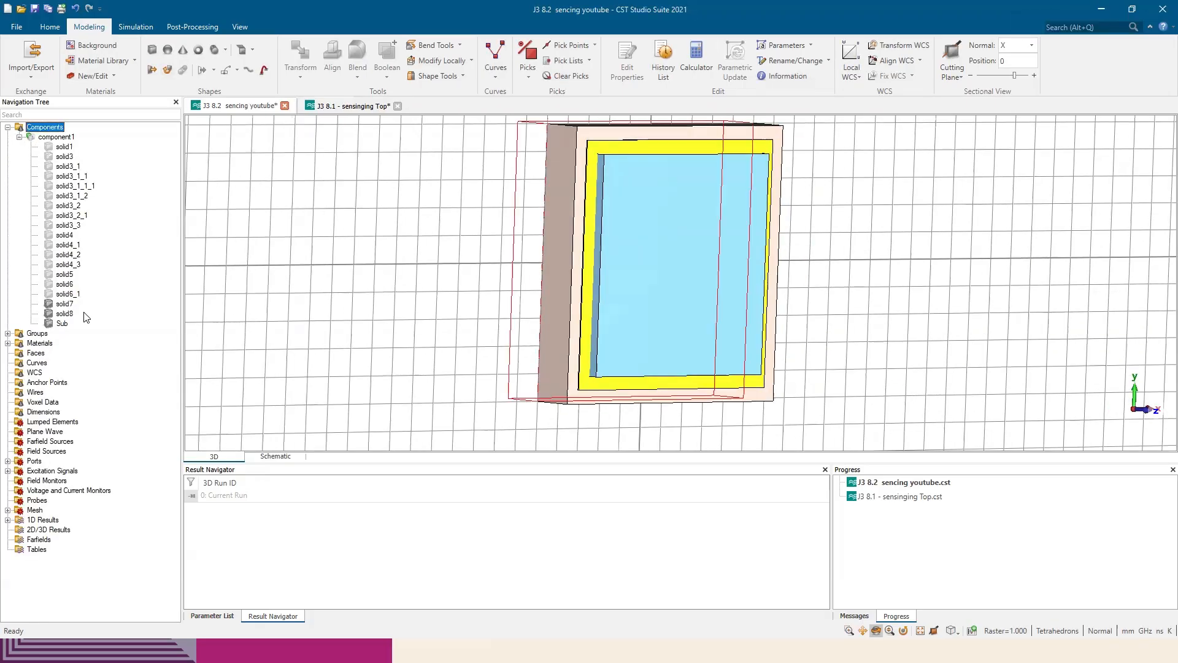
pyautogui.click(65, 304)
pyautogui.click(387, 69)
pyautogui.click(400, 105)
pyautogui.click(65, 314)
pyautogui.press('Return')
pyautogui.moveTo(451, 272); pyautogui.dragTo(415, 268)
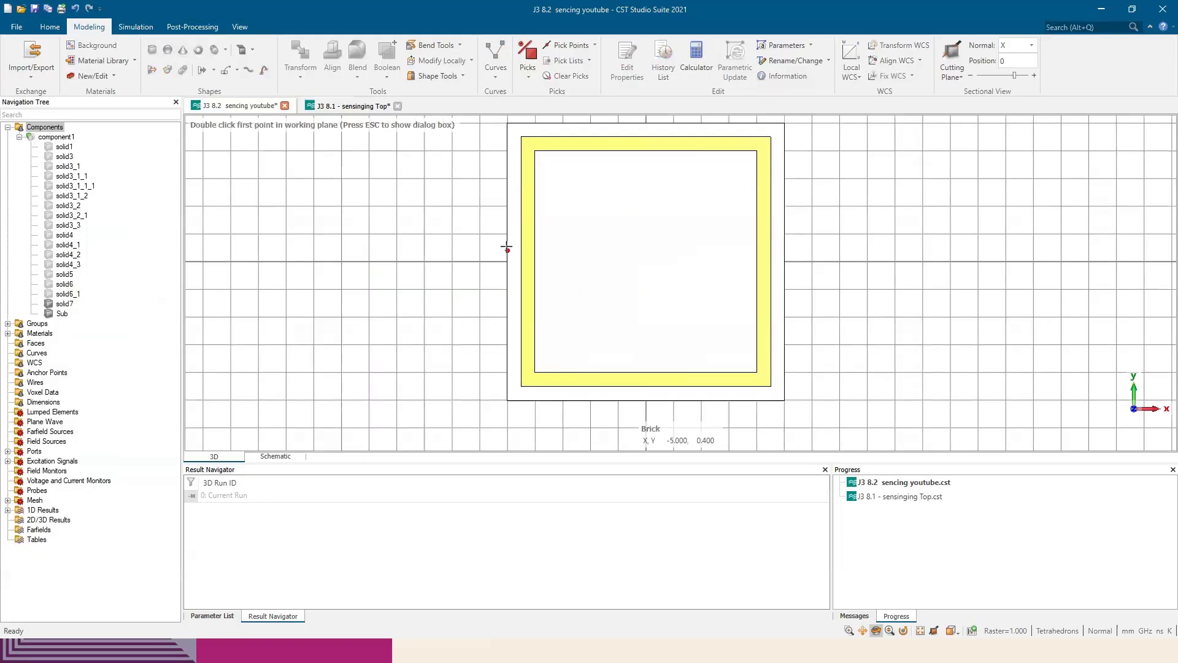
# Create a Vacuum brick about 1 mm wide spanning -5 to 5 in X across the middle of the copper ring
pyautogui.click(507, 245)
pyautogui.click(789, 279)
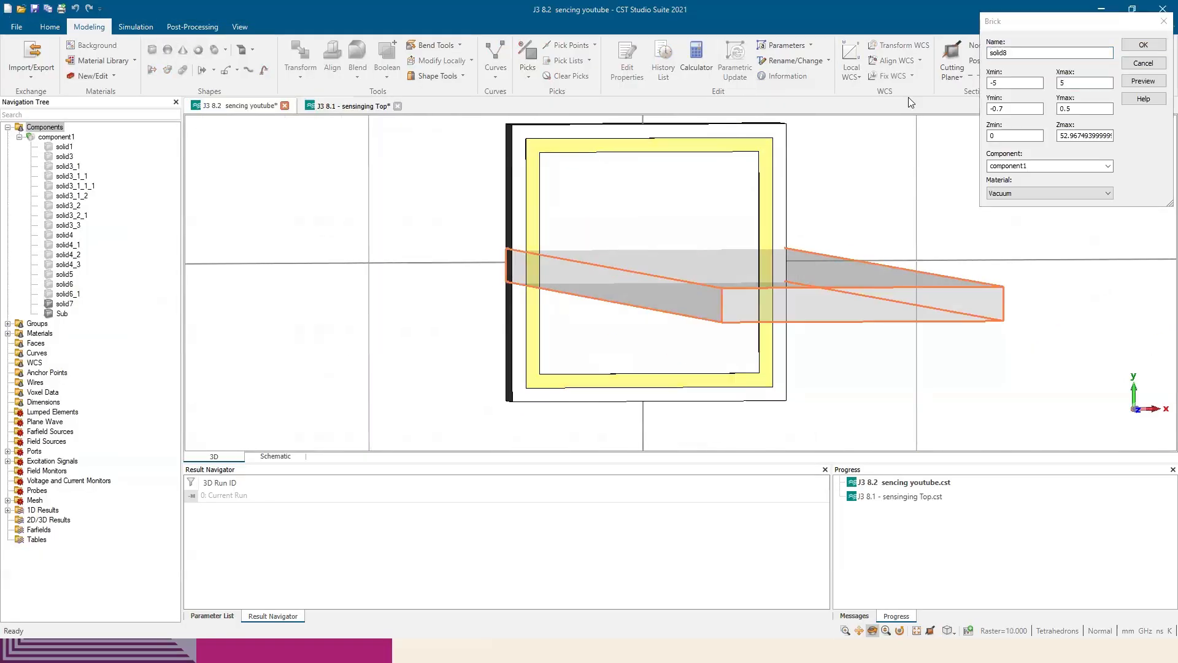
pyautogui.press('Return')
pyautogui.click(1047, 225)
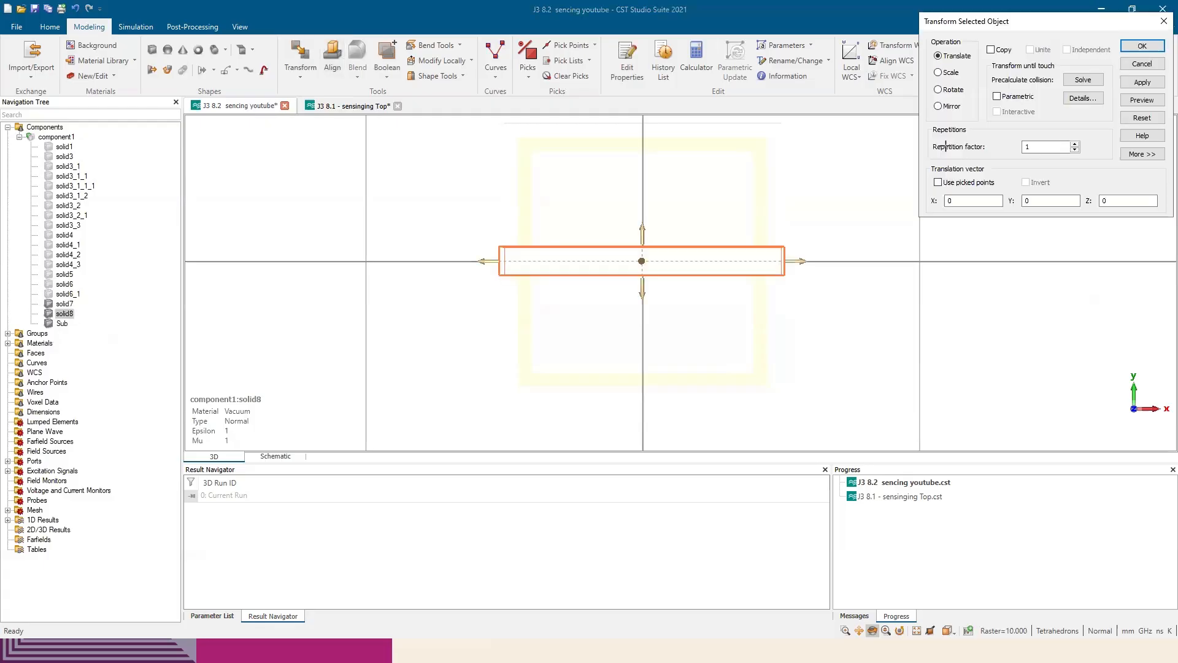
# Make a copy of the vacuum bar solid8 rotated 270 degrees about Z, keeping the intersecting shapes separate
pyautogui.moveTo(981, 22); pyautogui.dragTo(924, 111)
pyautogui.click(880, 178)
pyautogui.click(932, 138)
pyautogui.moveTo(643, 272); pyautogui.dragTo(636, 269)
pyautogui.moveTo(642, 262); pyautogui.dragTo(602, 271)
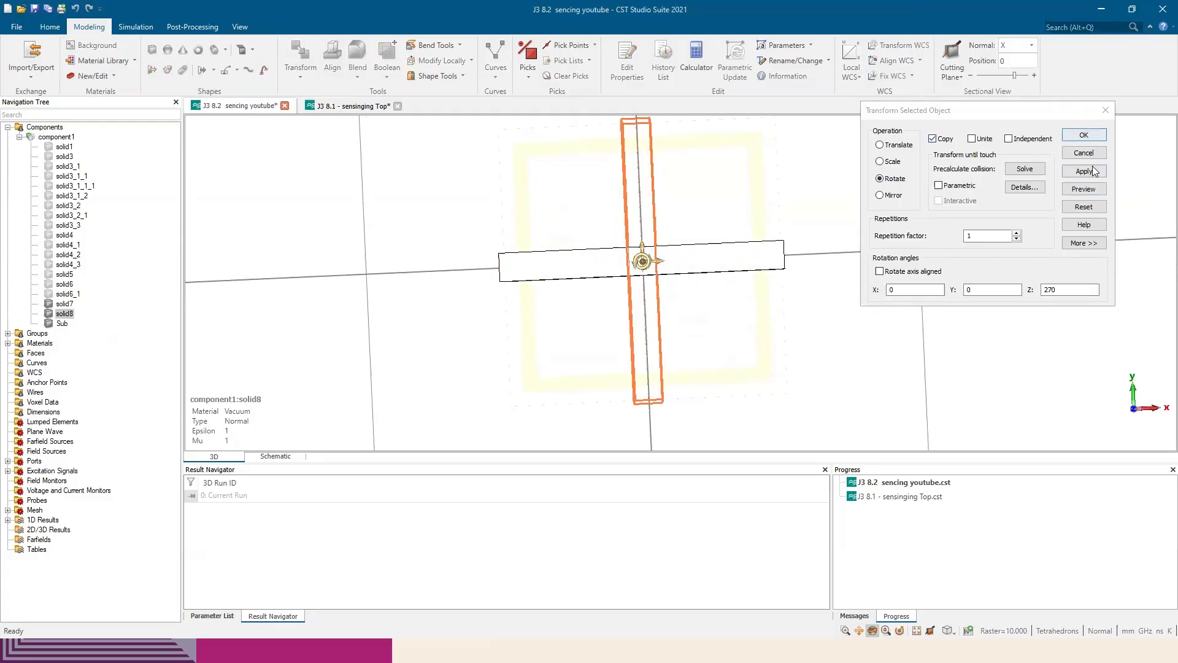
pyautogui.click(1085, 135)
pyautogui.click(1037, 138)
pyautogui.click(1047, 225)
# Unite the two crossed vacuum bars and subtract them from the outer copper ring solid7 to open its four gaps
pyautogui.click(64, 313)
pyautogui.keyDown('ctrl'); pyautogui.click(67, 323); pyautogui.keyUp('ctrl')
pyautogui.click(384, 61)
pyautogui.click(65, 304)
pyautogui.click(390, 77)
pyautogui.click(65, 304)
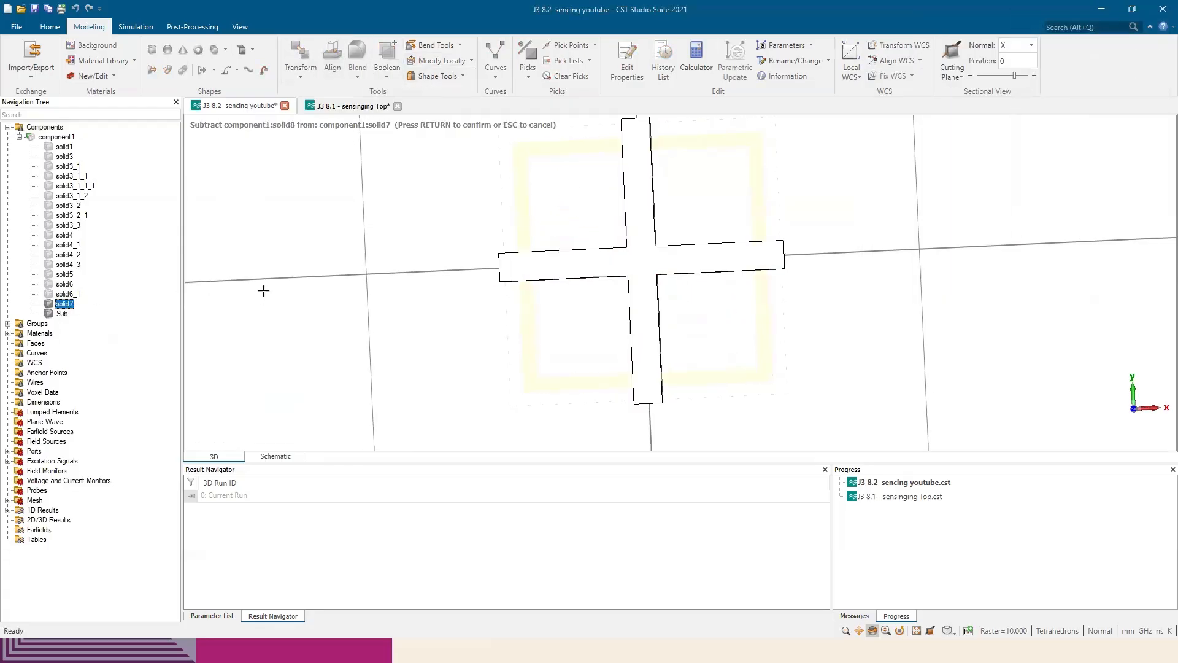
pyautogui.press('Return')
# Create a Copper (annealed) brick spanning -3.5 to -3 in X, -4.25/2 to 4.25/2 in Y and 1.6 to 1.6+0.035 in Z
pyautogui.moveTo(652, 257); pyautogui.dragTo(818, 265)
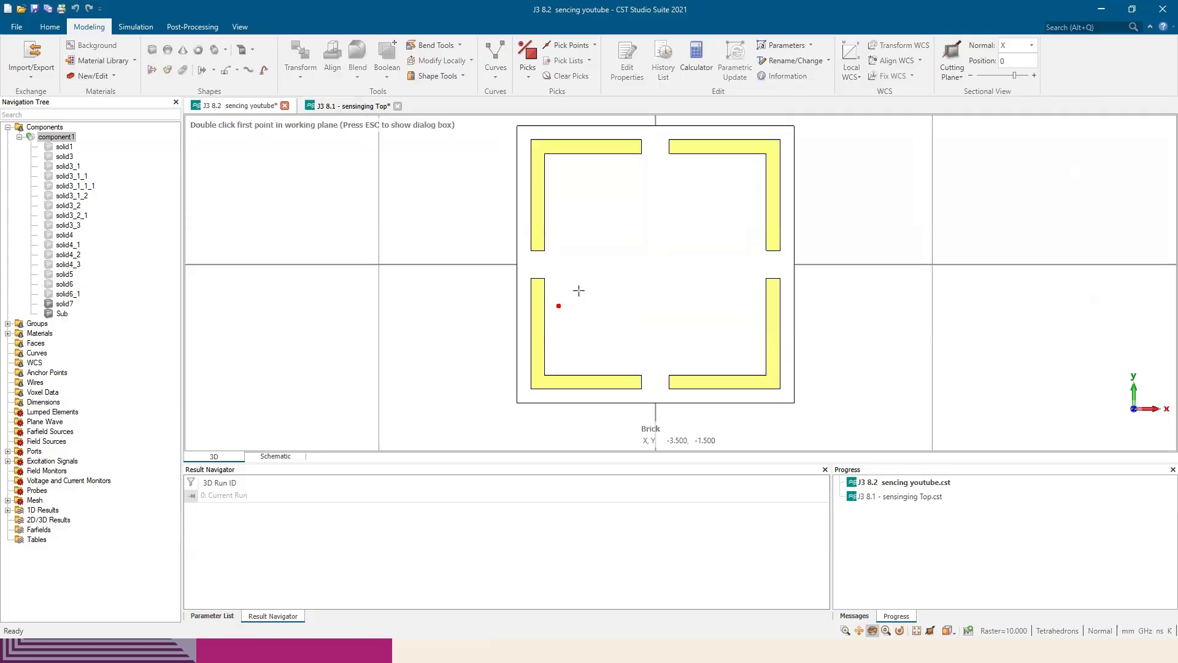
pyautogui.doubleClick(558, 181)
pyautogui.doubleClick(573, 344)
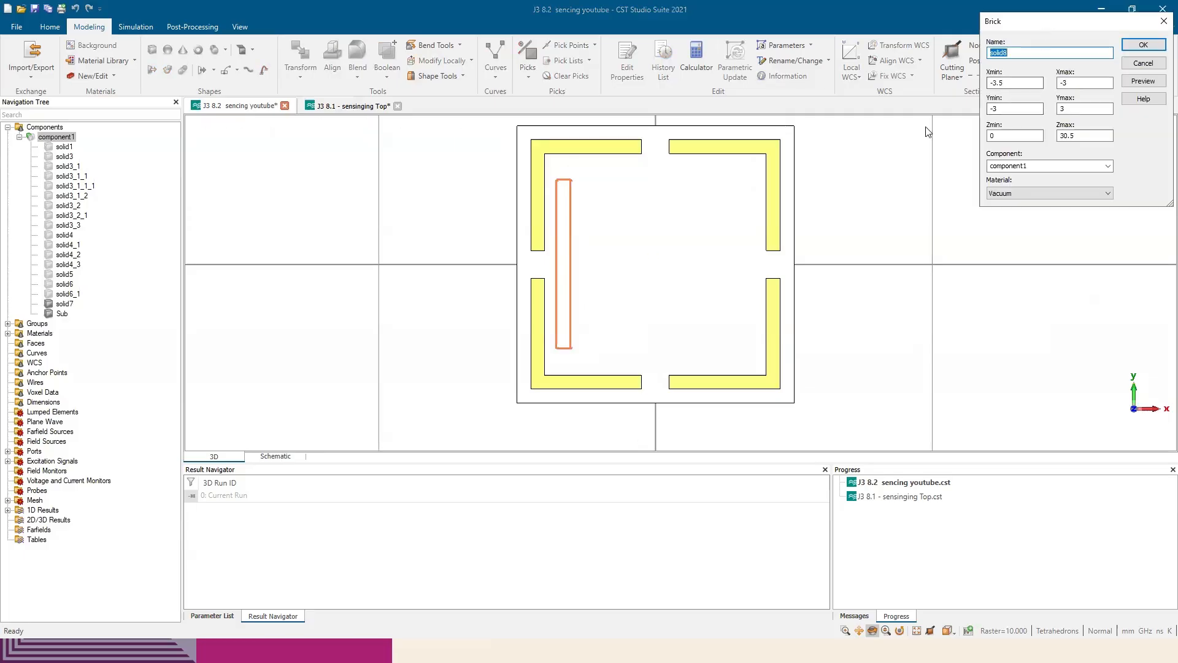
pyautogui.click(962, 184)
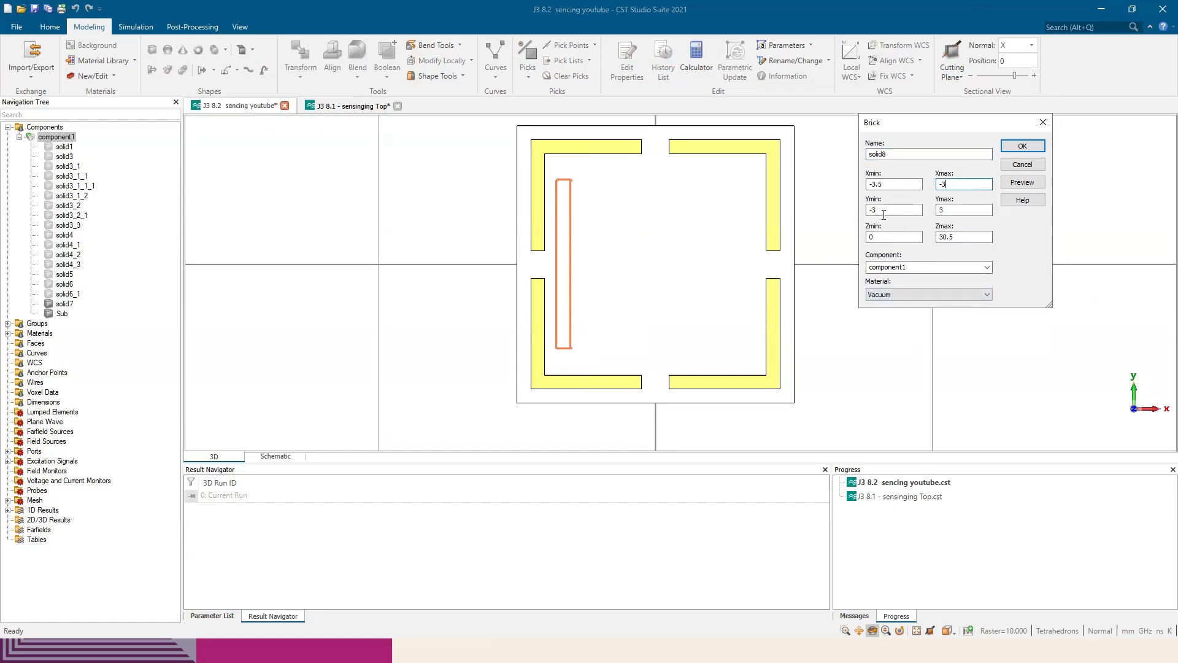
pyautogui.hotkey('alt', 'Tab')
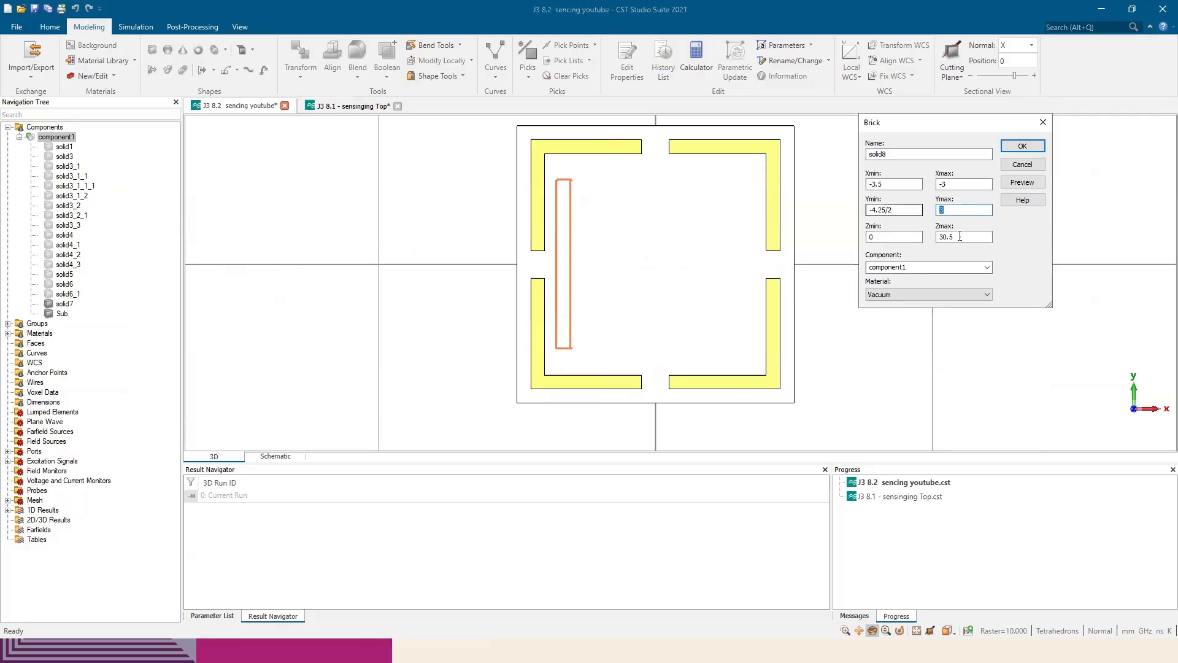
pyautogui.click(920, 294)
pyautogui.click(894, 322)
pyautogui.click(1022, 183)
pyautogui.doubleClick(885, 237)
pyautogui.write('1.6')
pyautogui.click(940, 237)
pyautogui.write('1.6+')
pyautogui.click(1021, 185)
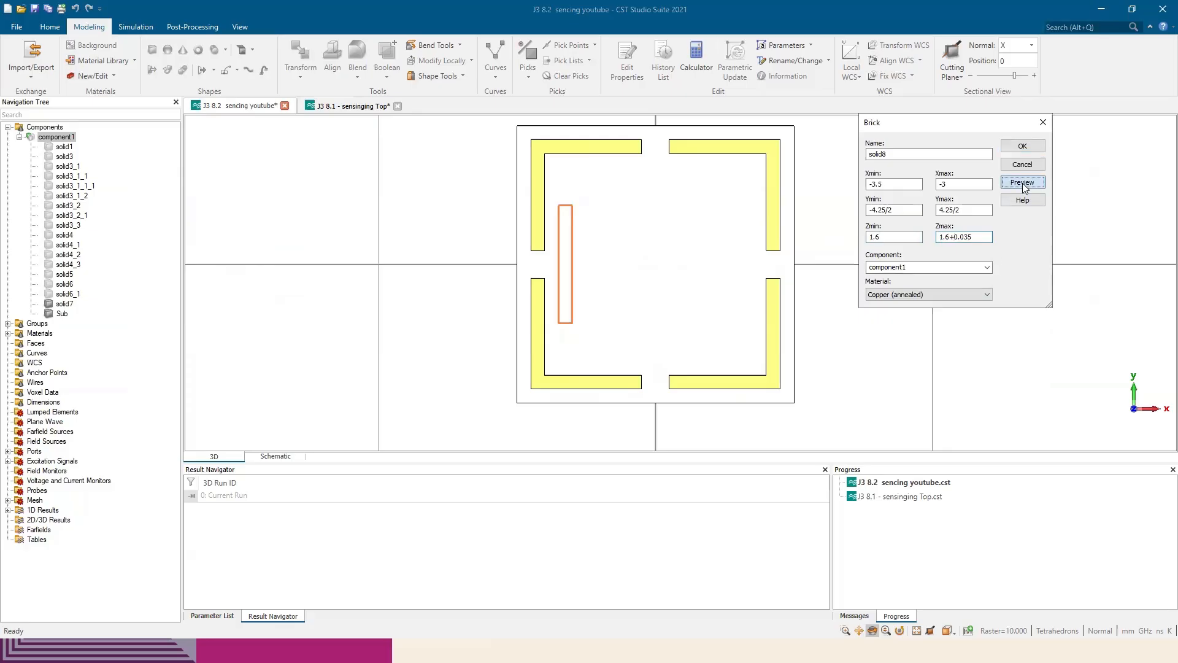
pyautogui.click(1023, 146)
# Rotate-copy the copper strip solid8 about Z with a repetition factor of 3, placing one strip along each side
pyautogui.press('5')
pyautogui.click(65, 314)
pyautogui.click(300, 57)
pyautogui.click(880, 179)
pyautogui.click(932, 139)
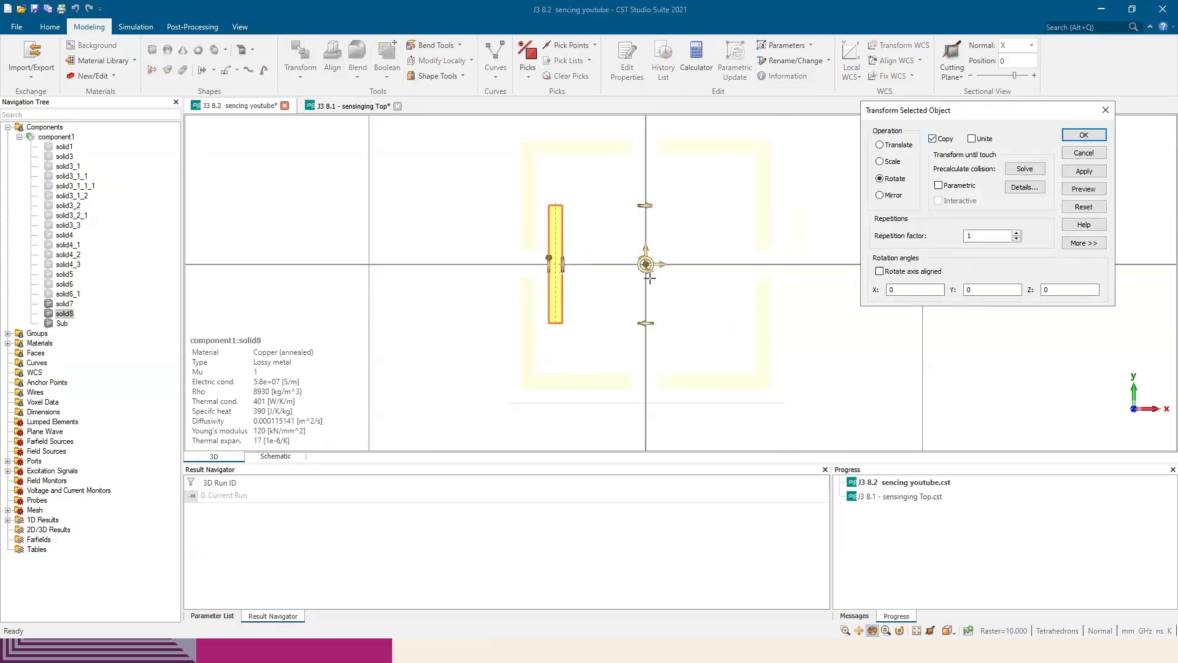
pyautogui.doubleClick(982, 236)
pyautogui.write('3')
pyautogui.moveTo(644, 275); pyautogui.dragTo(634, 264)
pyautogui.click(1084, 172)
pyautogui.click(1083, 153)
# Check the paper's figure, then create a central Copper (annealed) brick spanning -2.5 to 2.5 in X and Y and 1.6 to 1.6+0.035 in Z
pyautogui.hotkey('alt', 'Tab')
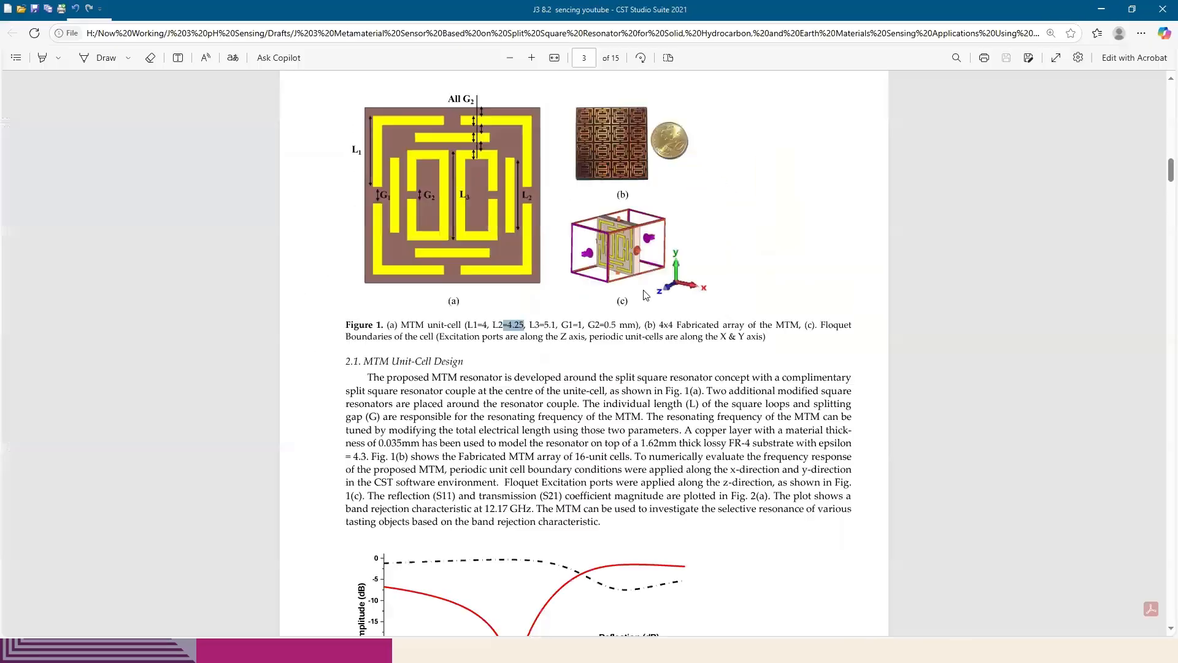
pyautogui.hotkey('alt', 'Tab')
pyautogui.click(152, 50)
pyautogui.doubleClick(575, 194)
pyautogui.doubleClick(716, 335)
pyautogui.doubleClick(716, 334)
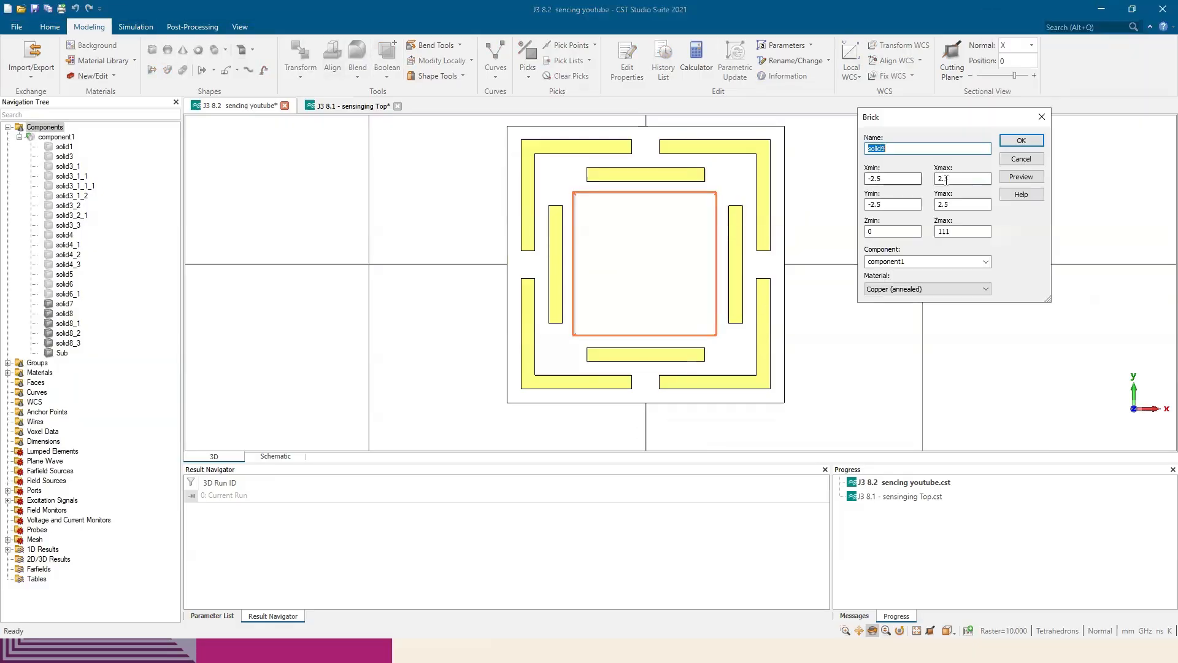
pyautogui.moveTo(960, 231); pyautogui.dragTo(922, 228)
pyautogui.doubleClick(920, 231)
pyautogui.write('1.6+0.035')
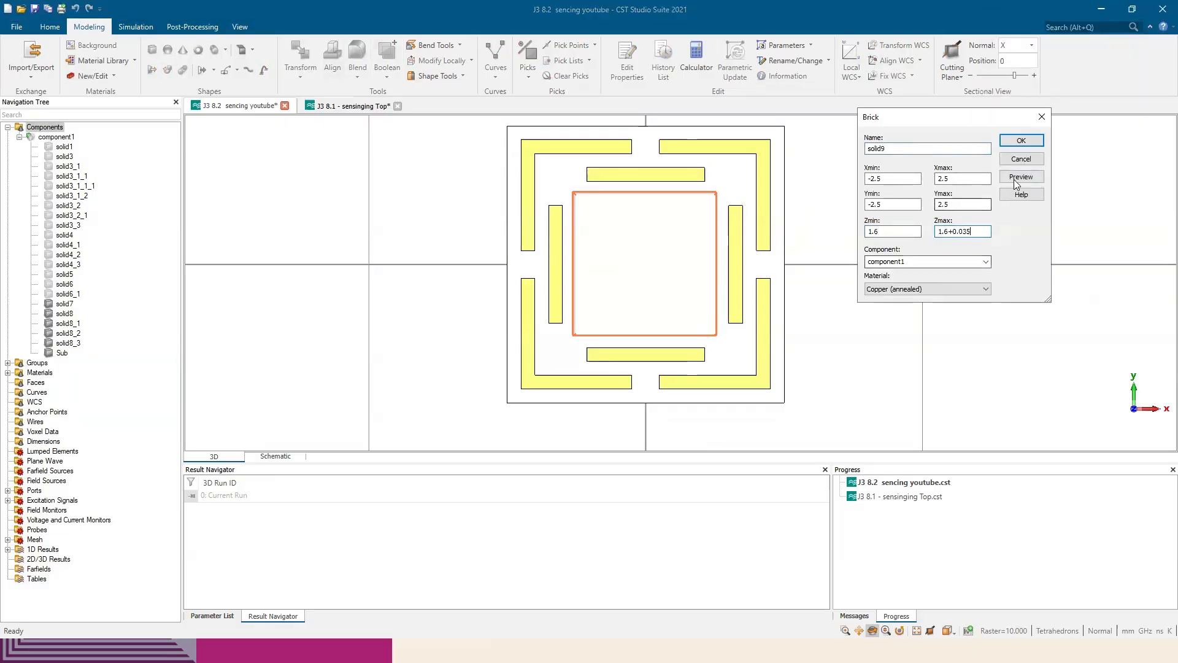
pyautogui.press('Return')
# Create a Vacuum brick spanning -2 to 2 in X and Y and 1 to 2 in Z, and cut it from the central copper patch
pyautogui.doubleClick(588, 208)
pyautogui.doubleClick(703, 314)
pyautogui.doubleClick(702, 315)
pyautogui.moveTo(1037, 22); pyautogui.dragTo(841, 149)
pyautogui.moveTo(823, 235); pyautogui.dragTo(798, 227)
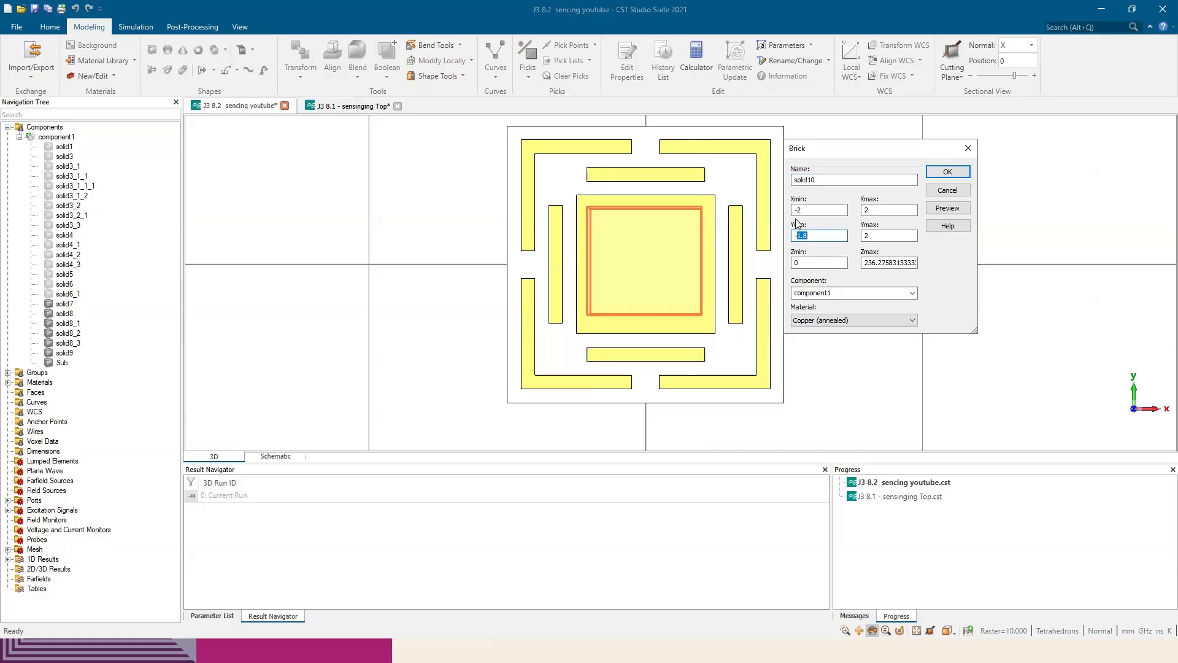
pyautogui.write('-2')
pyautogui.moveTo(865, 262); pyautogui.dragTo(974, 262)
pyautogui.write('1.6+0.035')
pyautogui.click(811, 320)
pyautogui.click(813, 382)
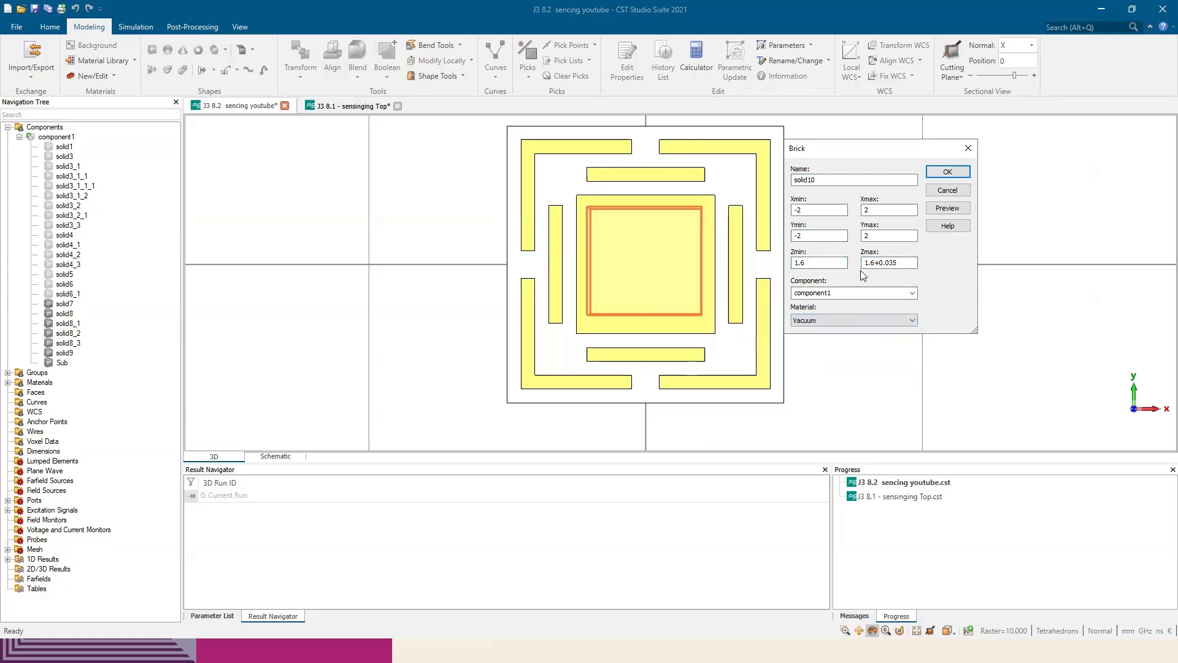
pyautogui.click(815, 261)
pyautogui.press('BackSpace')
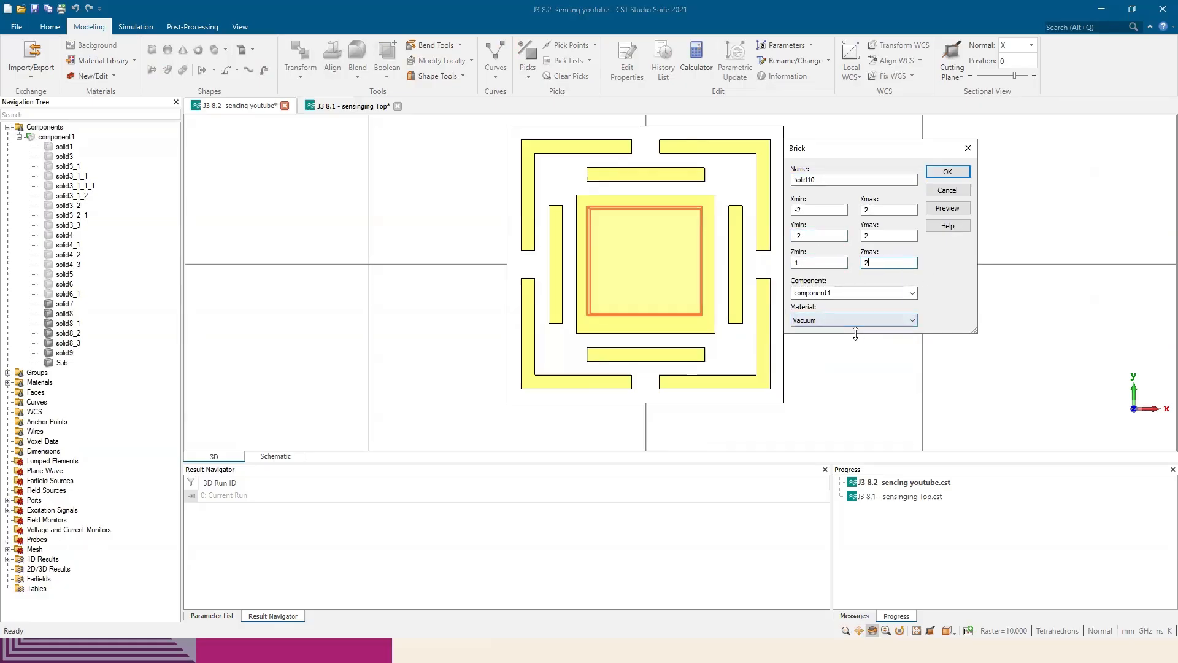
pyautogui.press('Return')
pyautogui.click(1029, 177)
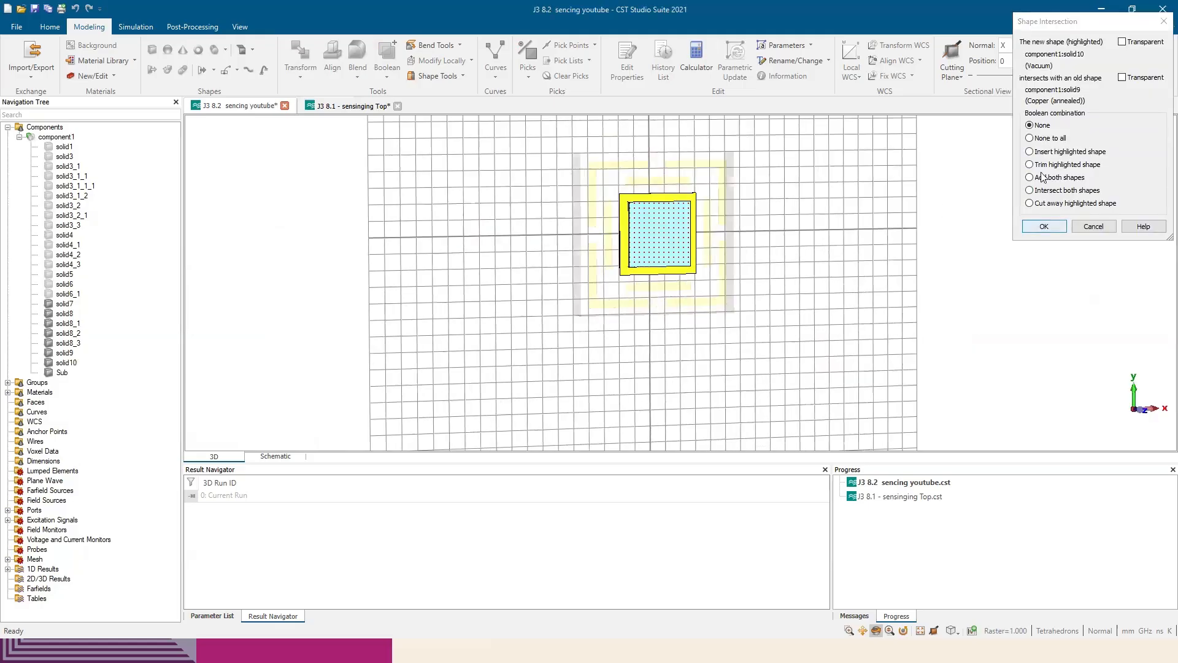
pyautogui.click(1044, 226)
# Check the figure's centre bars and draw a narrow vertical brick about 5 mm long through the middle of the inner copper ring
pyautogui.scroll(5, 581, 247)
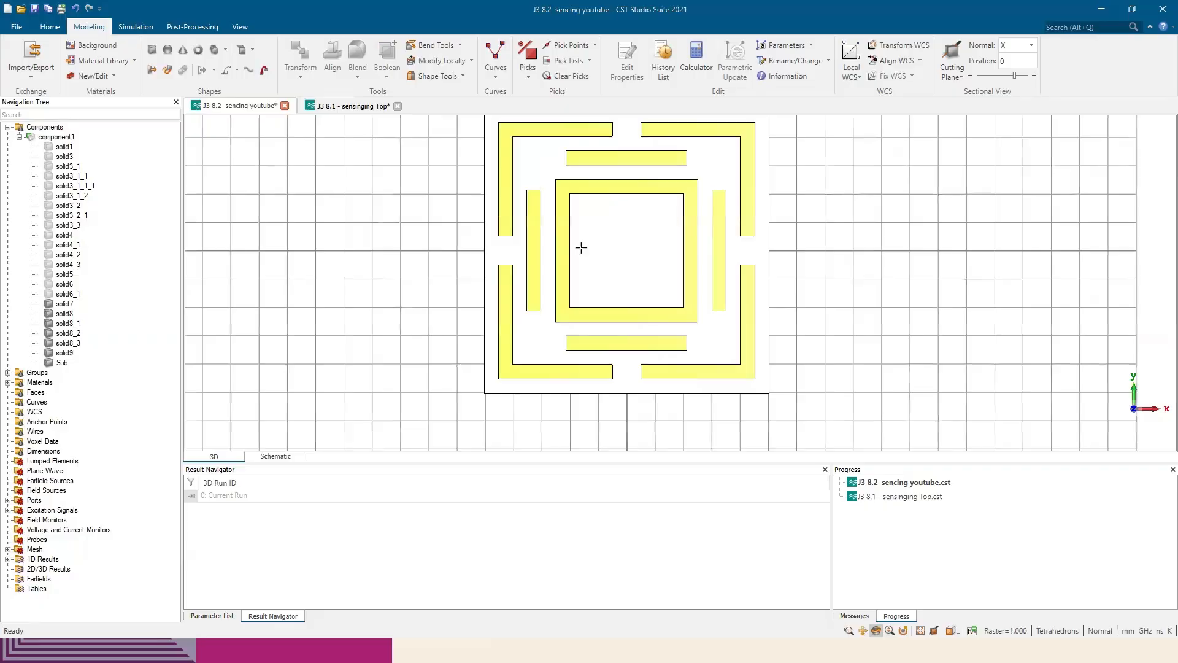
pyautogui.hotkey('alt', 'Tab')
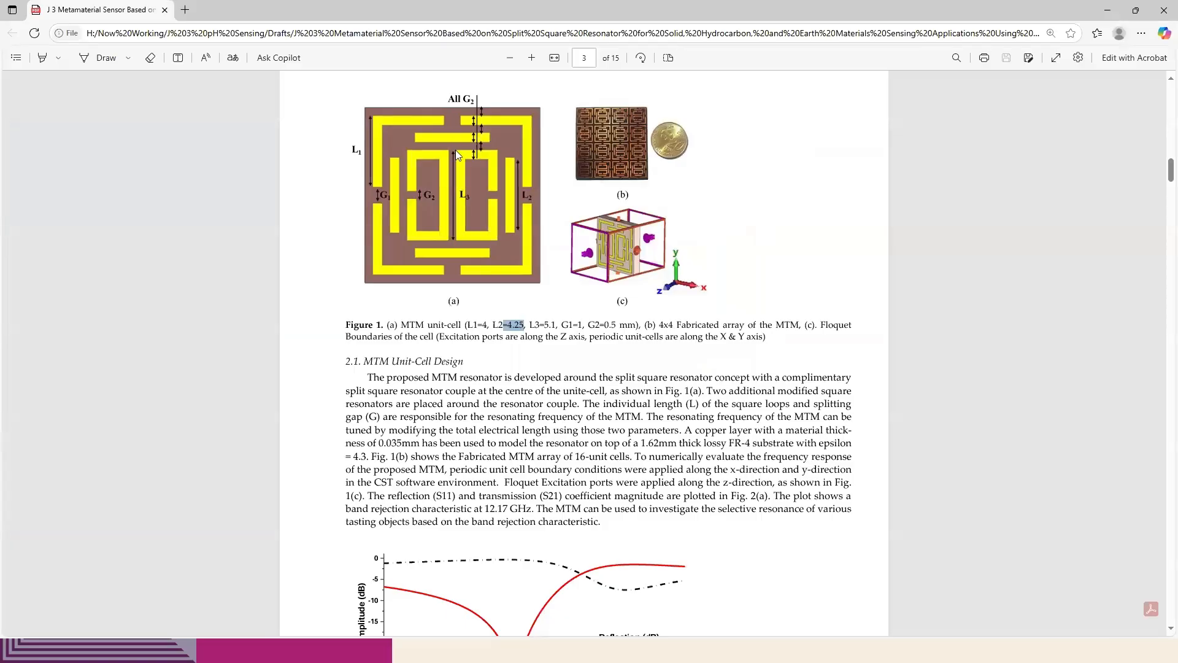
pyautogui.hotkey('alt', 'Tab')
pyautogui.click(152, 50)
pyautogui.scroll(5, 621, 185)
pyautogui.doubleClick(621, 186)
pyautogui.scroll(-5, 635, 234)
pyautogui.scroll(8, 635, 345)
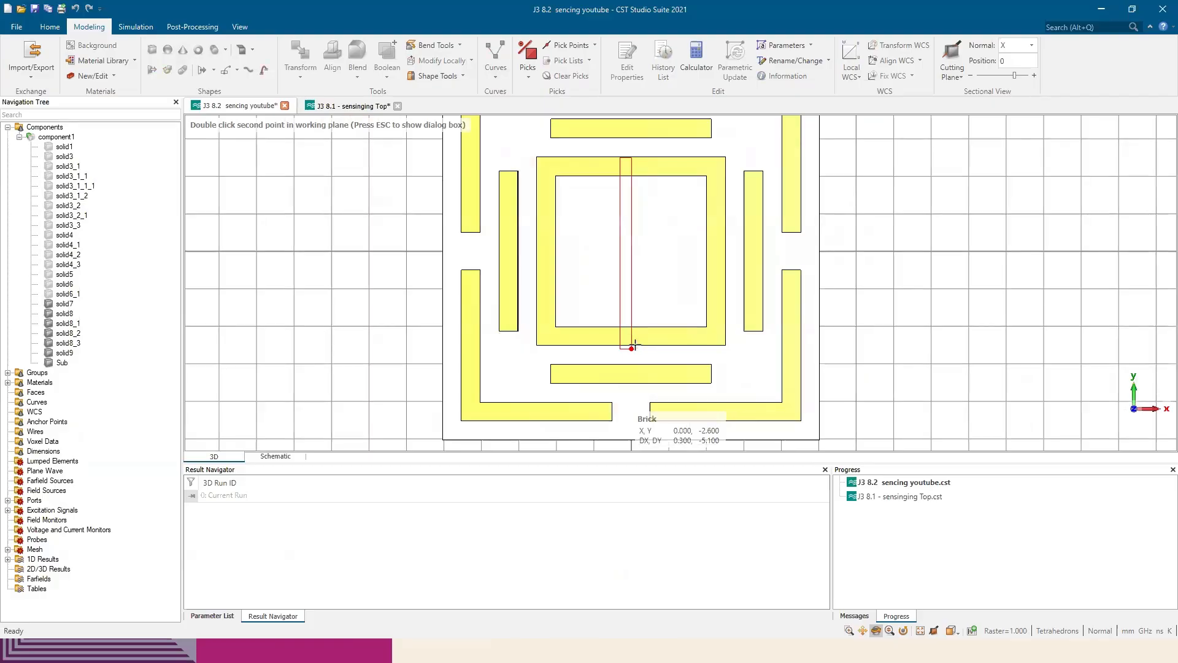
pyautogui.doubleClick(639, 347)
pyautogui.doubleClick(638, 347)
# Make the centre brick Copper (annealed), spanning -0.5/2 to 0.5/2 in X, -2.5 to 2.5 in Y and 1.6 to 1.6+0.035 in Z
pyautogui.moveTo(829, 167); pyautogui.dragTo(841, 166)
pyautogui.write('5/2')
pyautogui.click(901, 168)
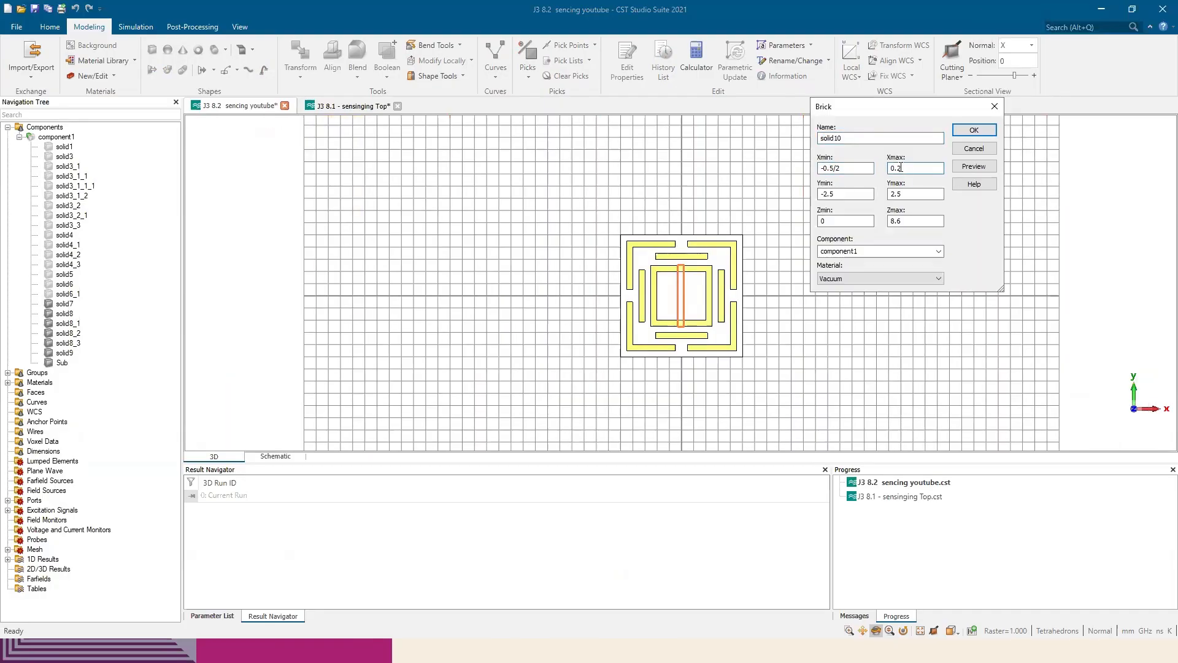
pyautogui.write('1.6')
pyautogui.press('Tab')
pyautogui.write('1.6+0.035')
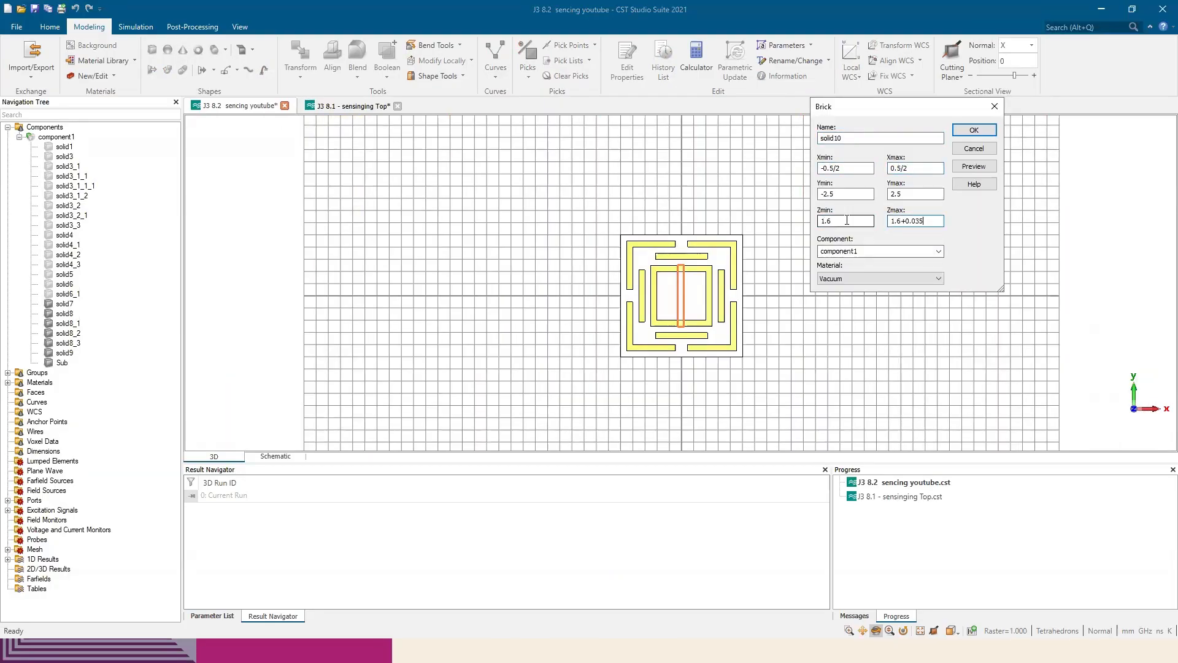
pyautogui.click(890, 279)
pyautogui.click(871, 289)
pyautogui.click(974, 166)
pyautogui.scroll(6, 700, 282)
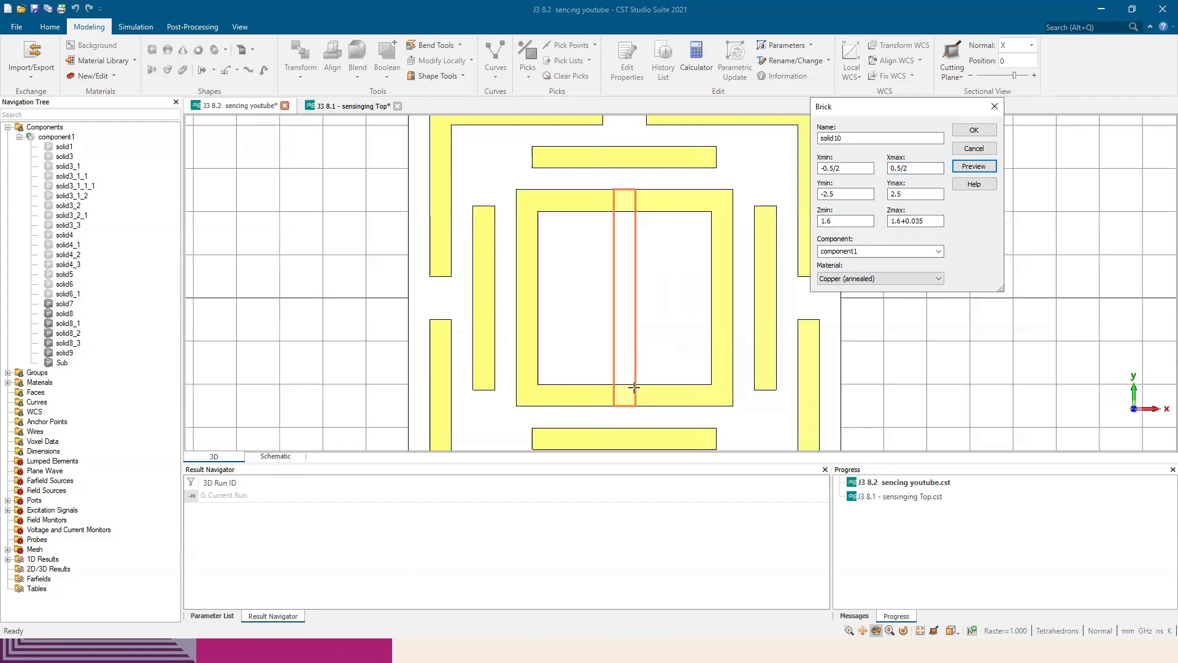
pyautogui.click(974, 131)
# Translate the centre copper strip solid10 by -0.25 in X
pyautogui.hotkey('ctrl', 't')
pyautogui.moveTo(594, 297); pyautogui.dragTo(581, 298)
pyautogui.moveTo(899, 290); pyautogui.dragTo(904, 290)
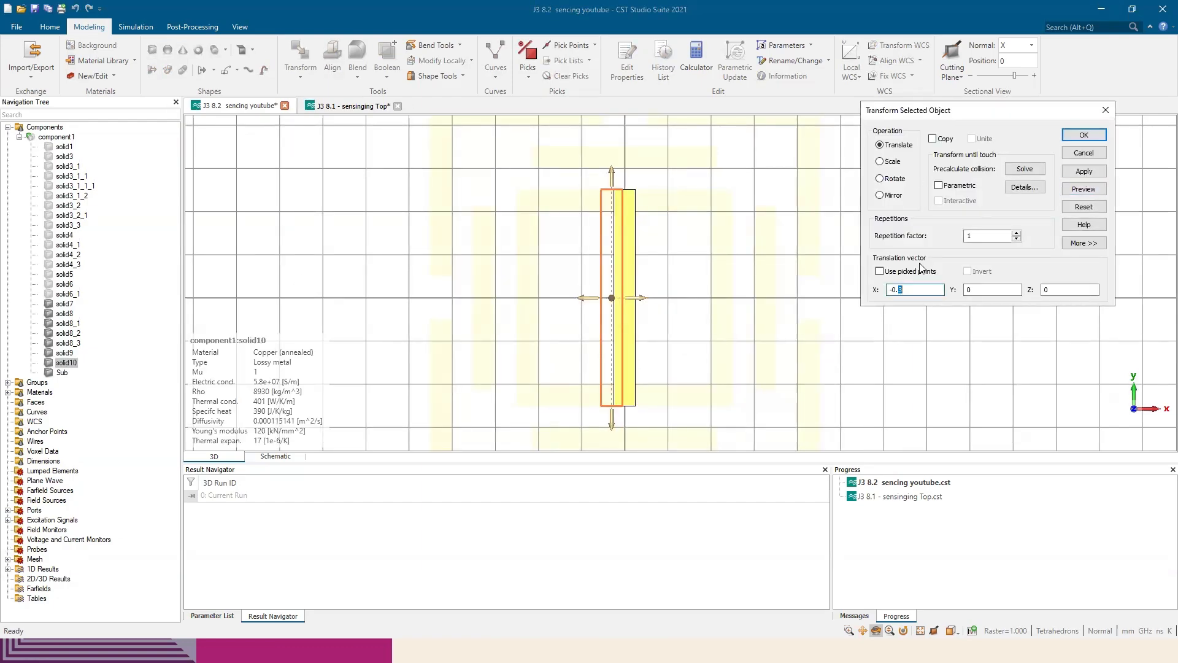
pyautogui.write('25')
pyautogui.click(1085, 190)
pyautogui.click(1085, 172)
# Copy strip solid10 to the positive X side of the centre line, and make another copy shifted about -0.25 in X
pyautogui.keyDown('ctrl'); pyautogui.moveTo(642, 295); pyautogui.dragTo(673, 296); pyautogui.keyUp('ctrl')
pyautogui.hotkey('alt', 'Tab')
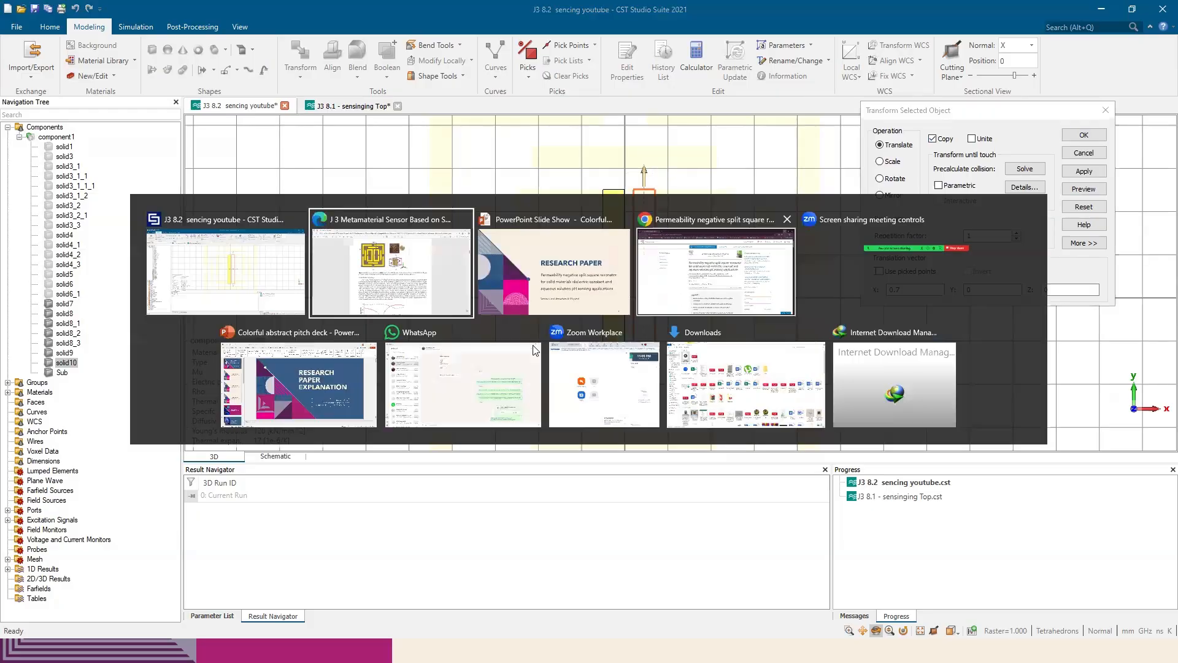
pyautogui.hotkey('alt', 'Tab')
pyautogui.click(1084, 171)
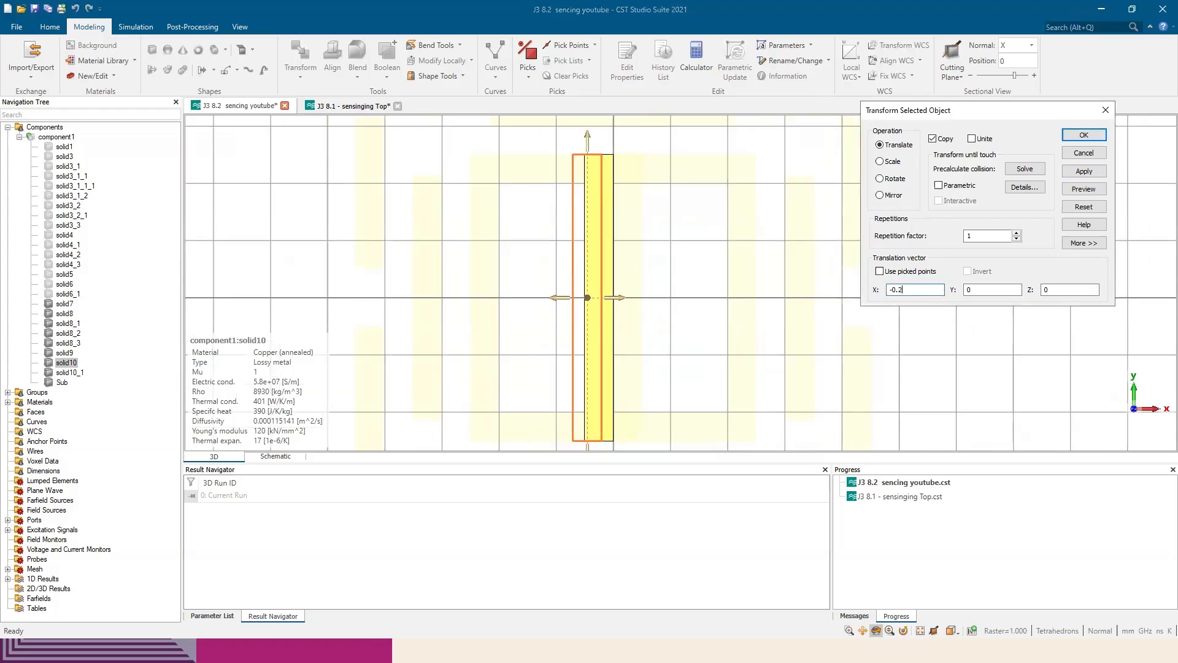
pyautogui.click(1084, 134)
pyautogui.scroll(3, 590, 227)
# Delete the original copper strip solid10
pyautogui.click(78, 382)
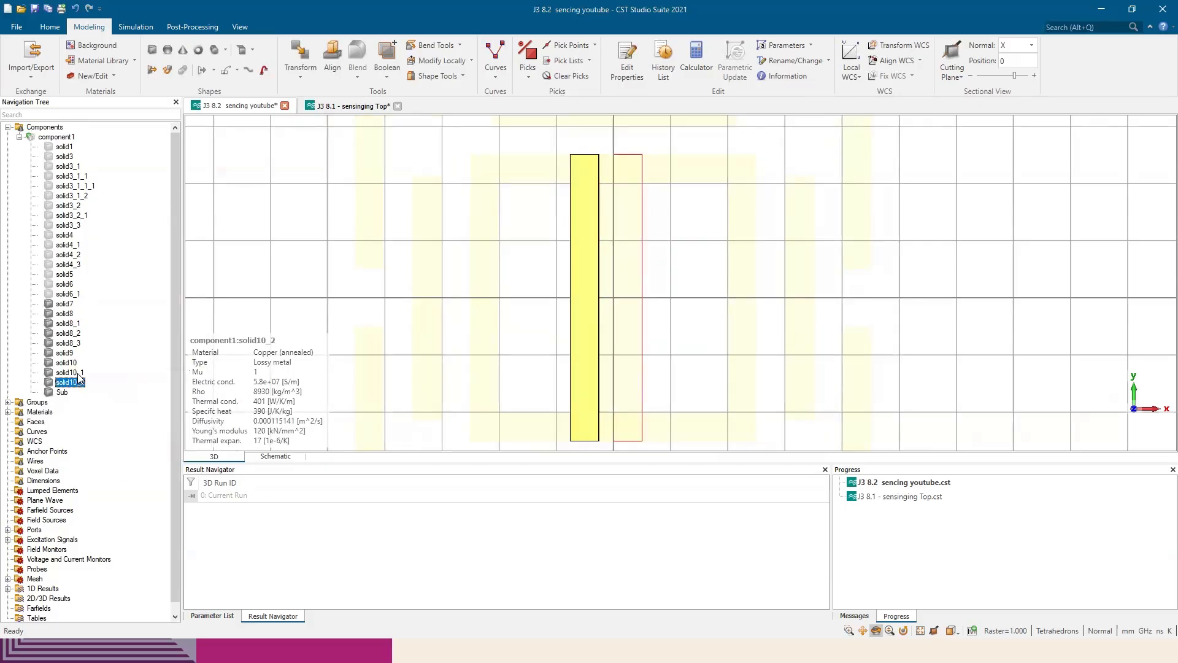
pyautogui.click(77, 364)
pyautogui.press('Delete')
pyautogui.press('Return')
pyautogui.doubleClick(344, 389)
# Translate the copper strip solid10_1 by 0.25 in X
pyautogui.click(86, 373)
pyautogui.click(77, 363)
pyautogui.click(300, 54)
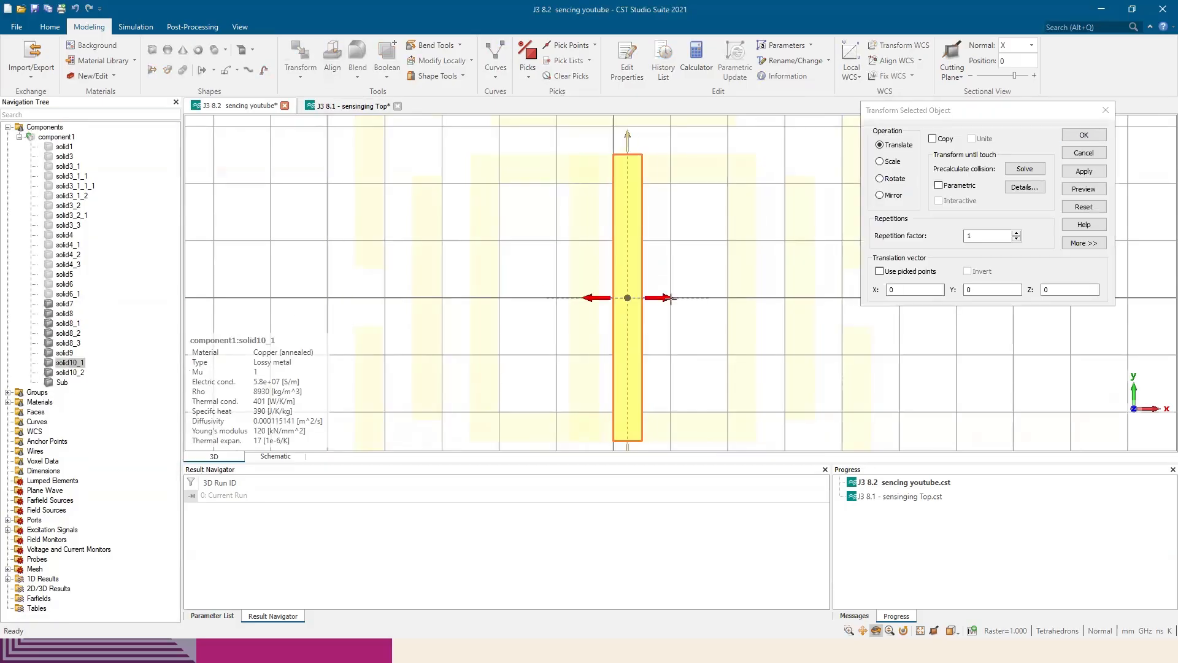
pyautogui.doubleClick(902, 287)
pyautogui.write('0.25')
pyautogui.click(1084, 134)
# Create a Vacuum brick about 0.5 mm wide between the two centre strips, spanning -2.9 to 2.6 in Y, and cut it from the inner copper ring
pyautogui.scroll(-3, 577, 270)
pyautogui.scroll(3, 589, 297)
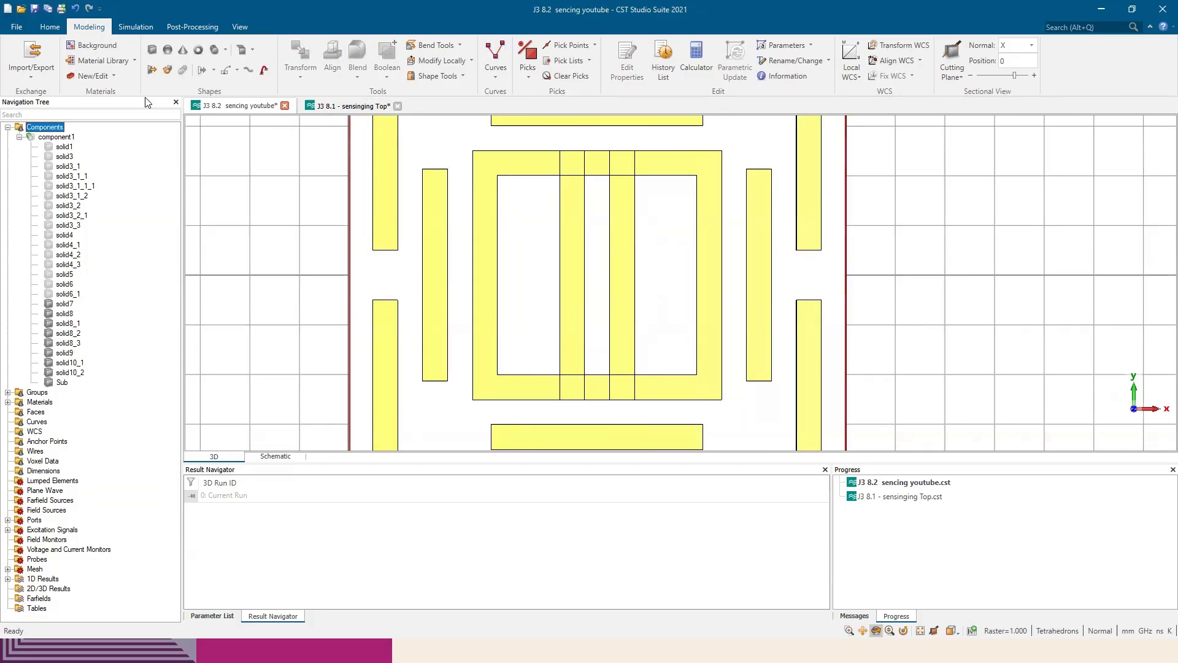
pyautogui.click(152, 50)
pyautogui.doubleClick(582, 145)
pyautogui.doubleClick(613, 421)
pyautogui.doubleClick(613, 421)
pyautogui.moveTo(1055, 21); pyautogui.dragTo(929, 105)
pyautogui.click(876, 167)
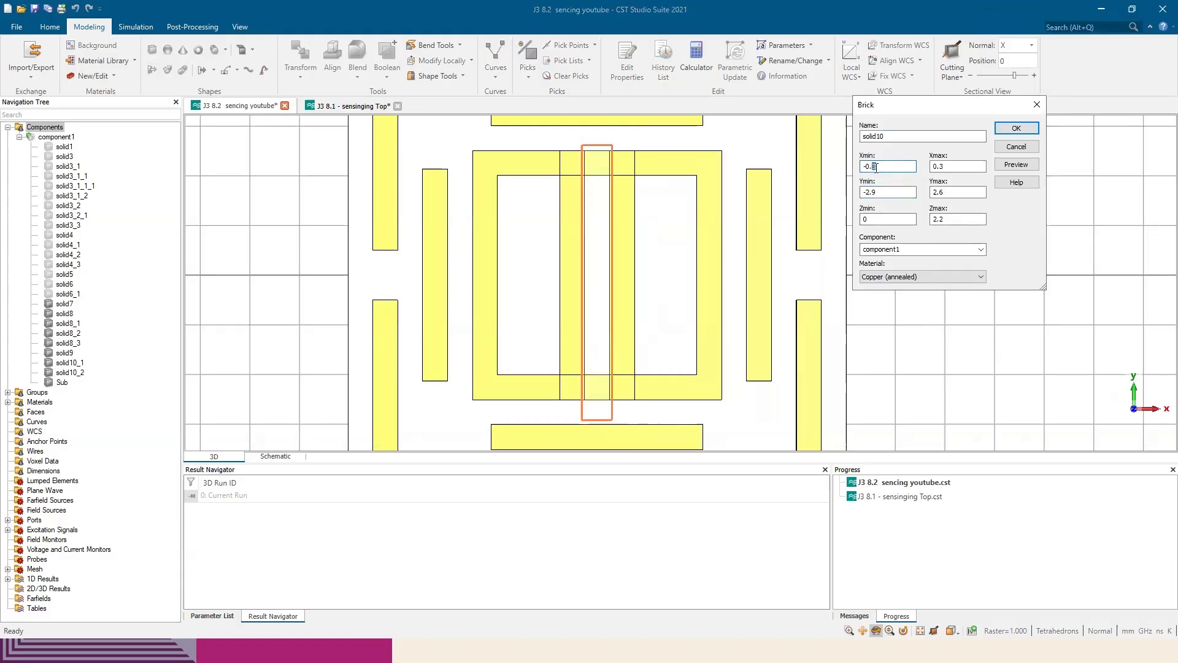
pyautogui.click(1017, 127)
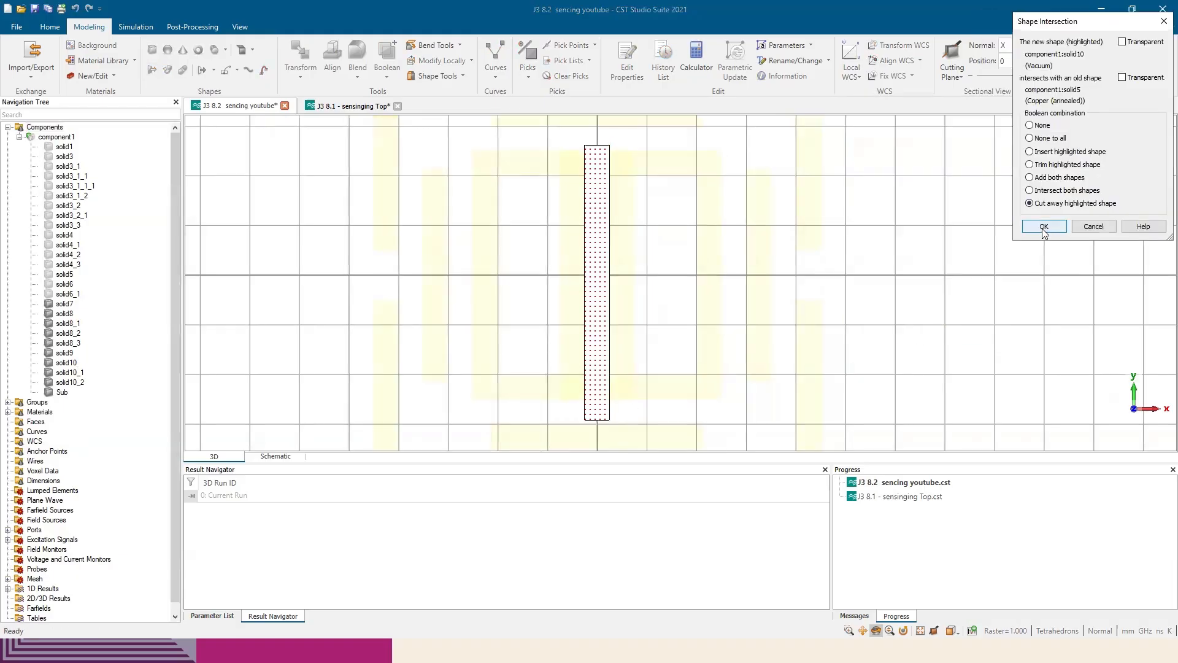
pyautogui.scroll(-5, 580, 281)
pyautogui.click(46, 127)
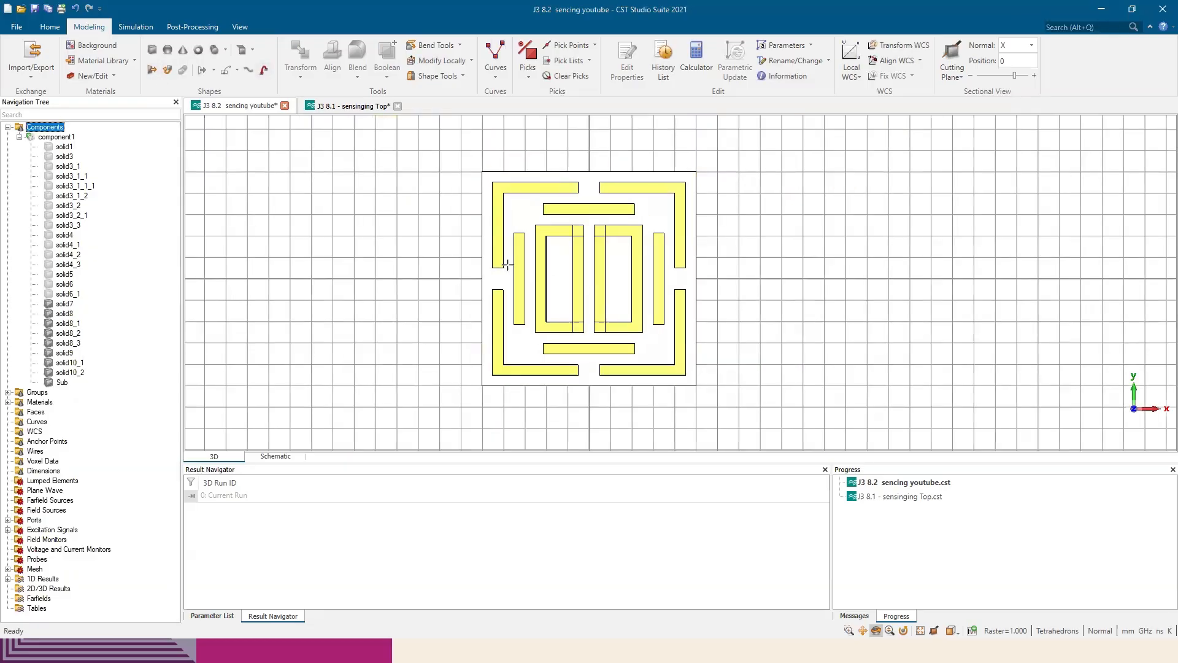
# Hide the working plane and inspect the unit cell from an angle
pyautogui.click(240, 27)
pyautogui.click(448, 60)
pyautogui.click(89, 27)
pyautogui.moveTo(551, 308)
pyautogui.mouseDown()
pyautogui.moveTo(629, 320)
pyautogui.moveTo(627, 351)
pyautogui.moveTo(570, 343)
pyautogui.moveTo(551, 368)
pyautogui.mouseUp()
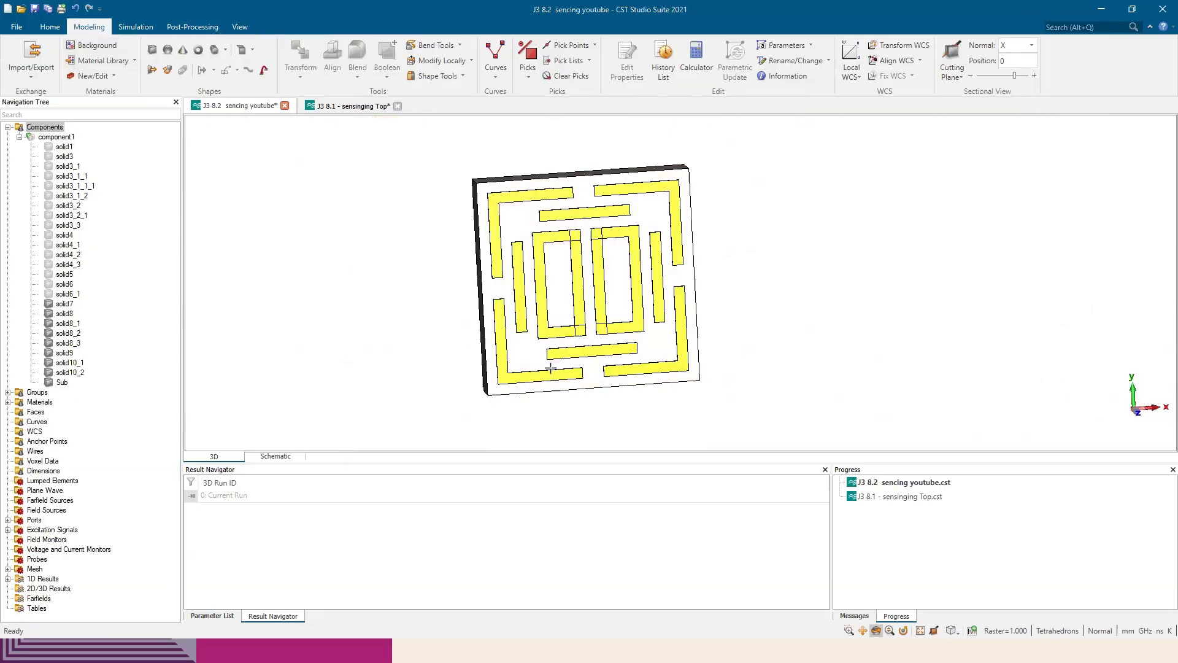
pyautogui.moveTo(523, 286)
pyautogui.mouseDown()
pyautogui.moveTo(610, 263)
pyautogui.moveTo(564, 254)
pyautogui.mouseUp()
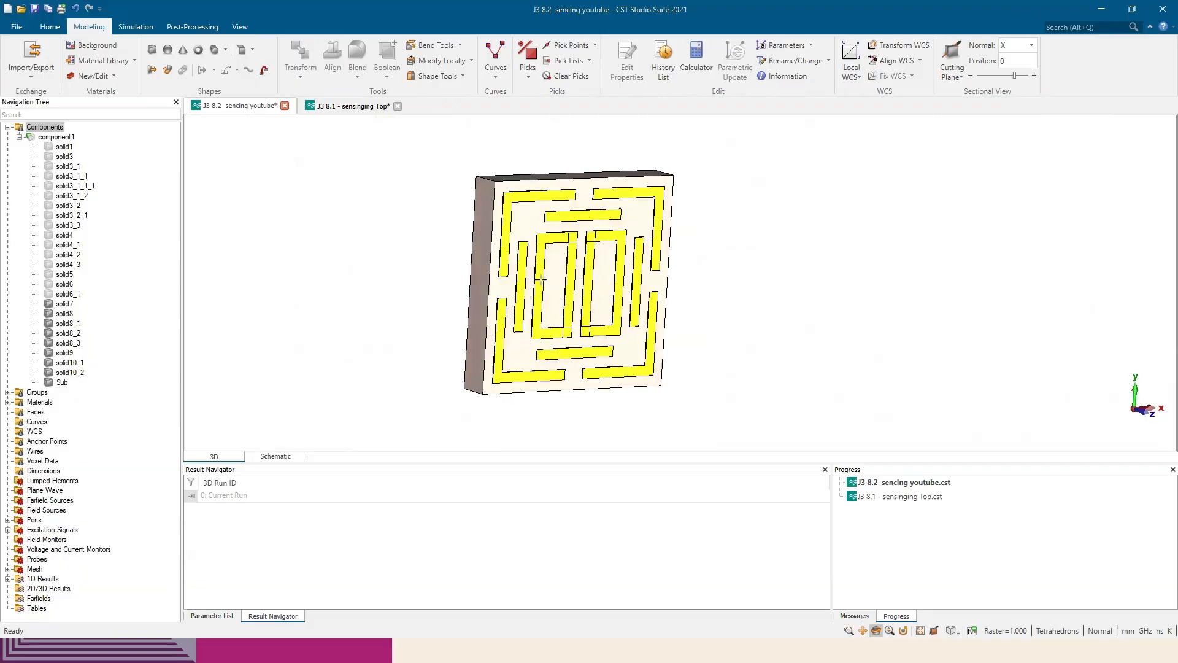
# Switch to the J3 8.1 - sensinging Top project and examine the split gaps of its inner resonators
pyautogui.click(355, 106)
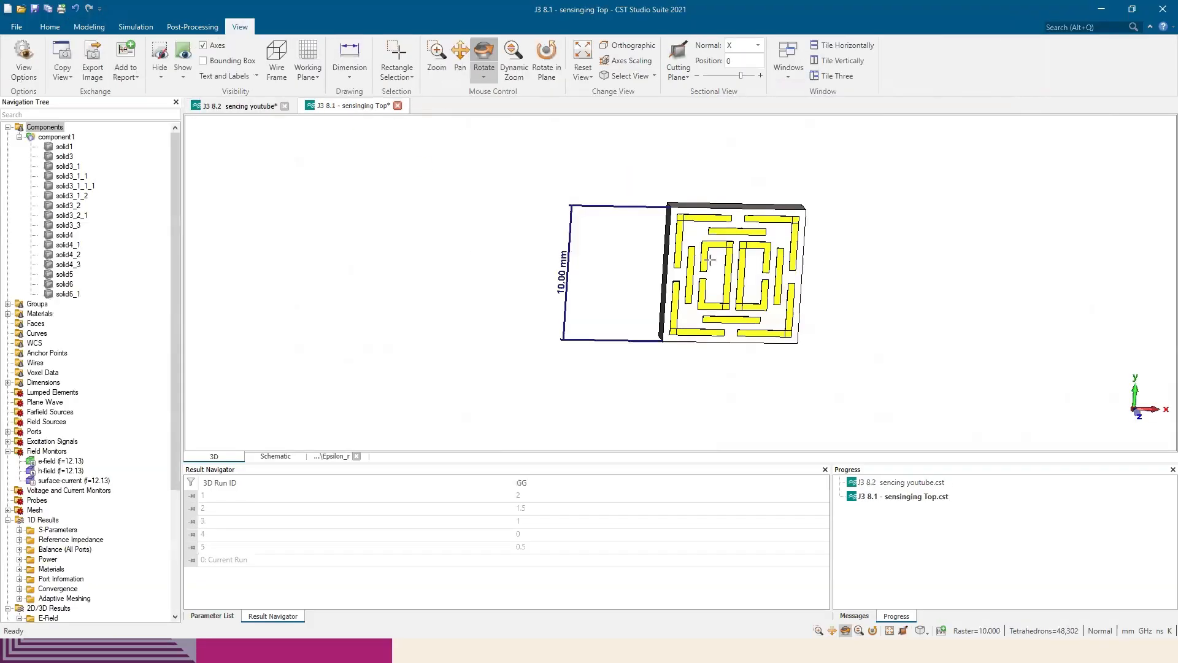
pyautogui.scroll(5, 710, 260)
pyautogui.moveTo(653, 284); pyautogui.dragTo(695, 290)
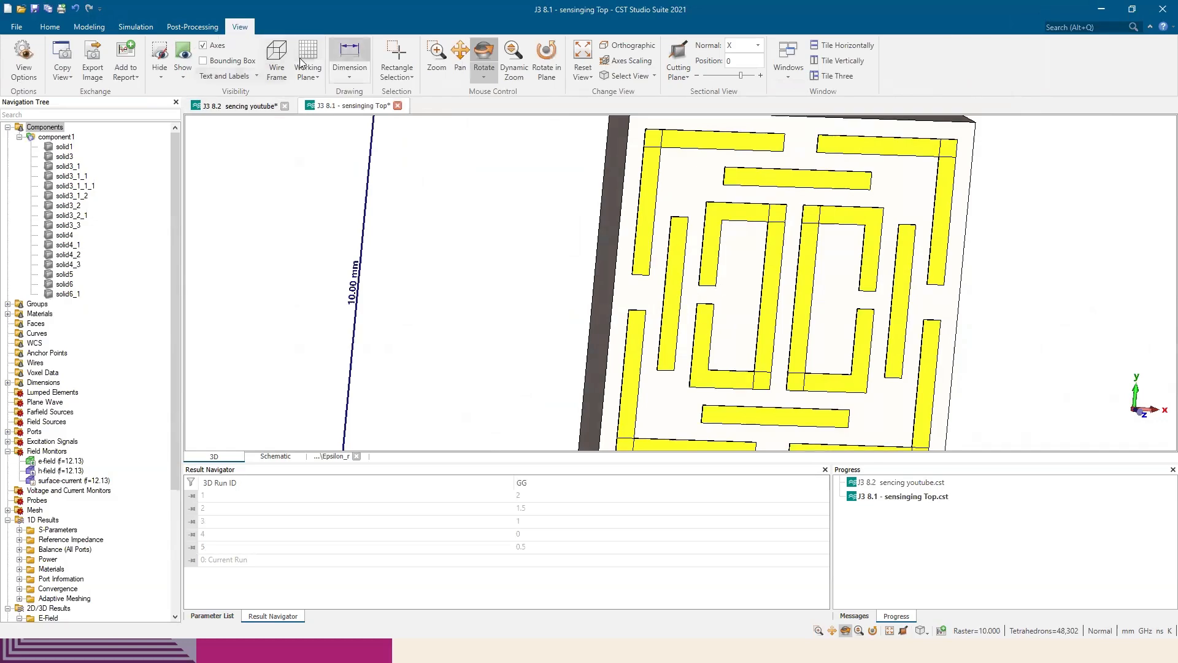
# Dimension the split gap in the outer arm of the left inner resonator in the reference project
pyautogui.click(349, 57)
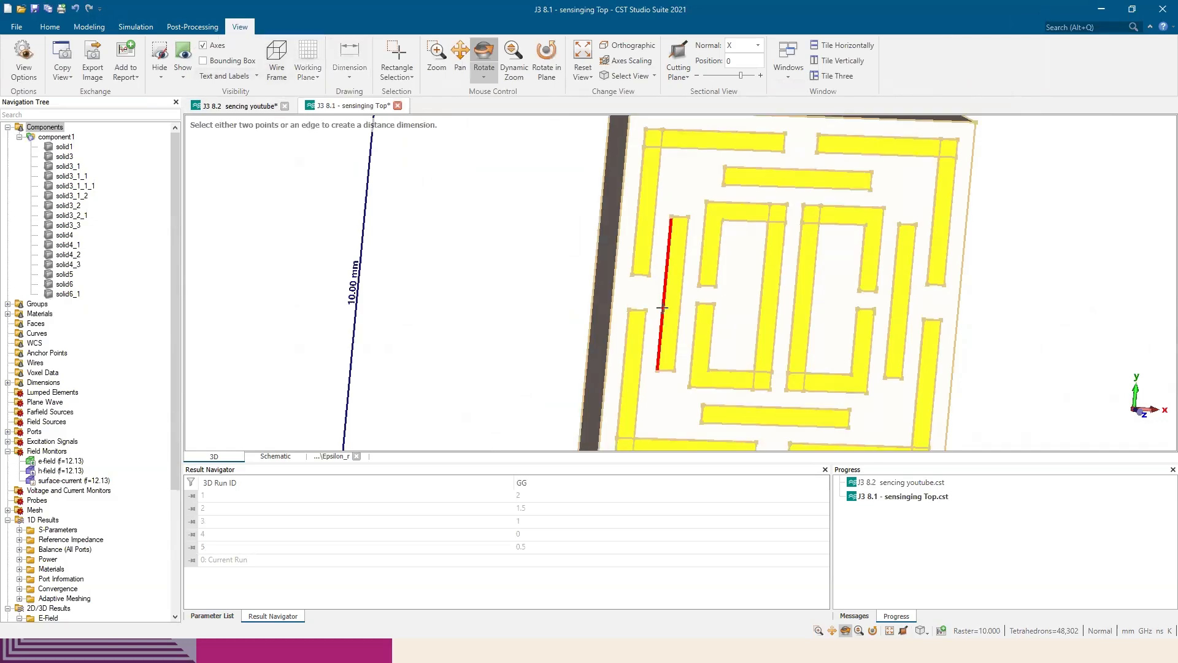
pyautogui.click(699, 295)
pyautogui.click(697, 309)
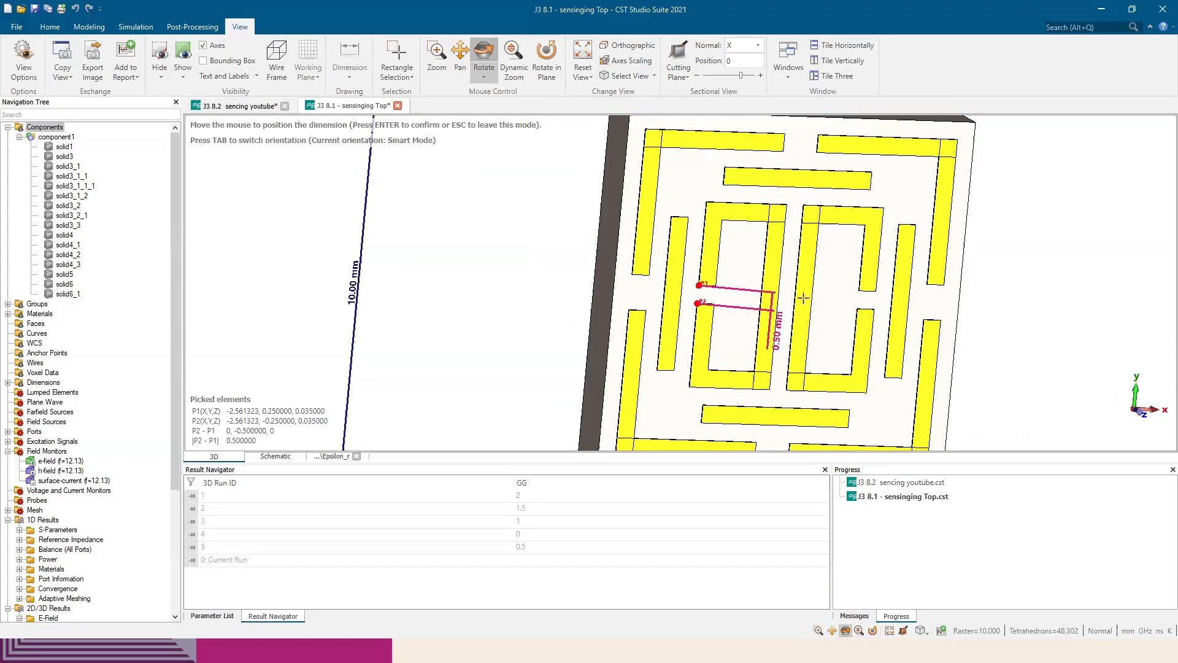
pyautogui.click(804, 302)
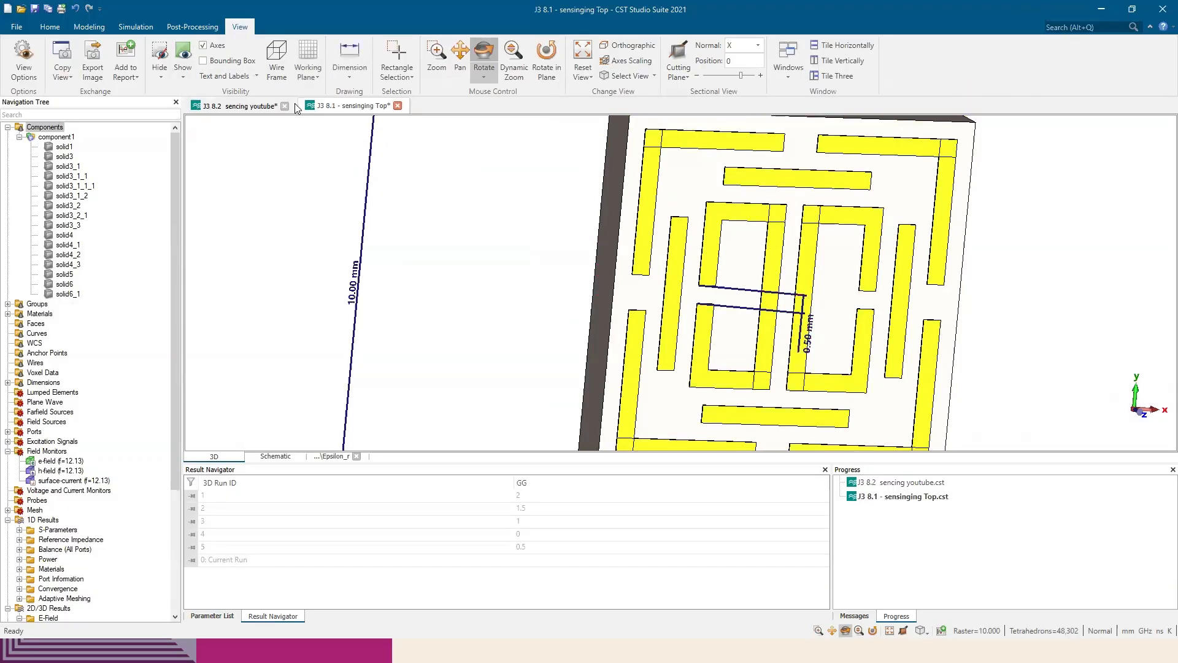
# Return to the J3 8.2 sencing youtube project, then switch to the paper in Edge and check the gap labels in Figure 1
pyautogui.click(236, 105)
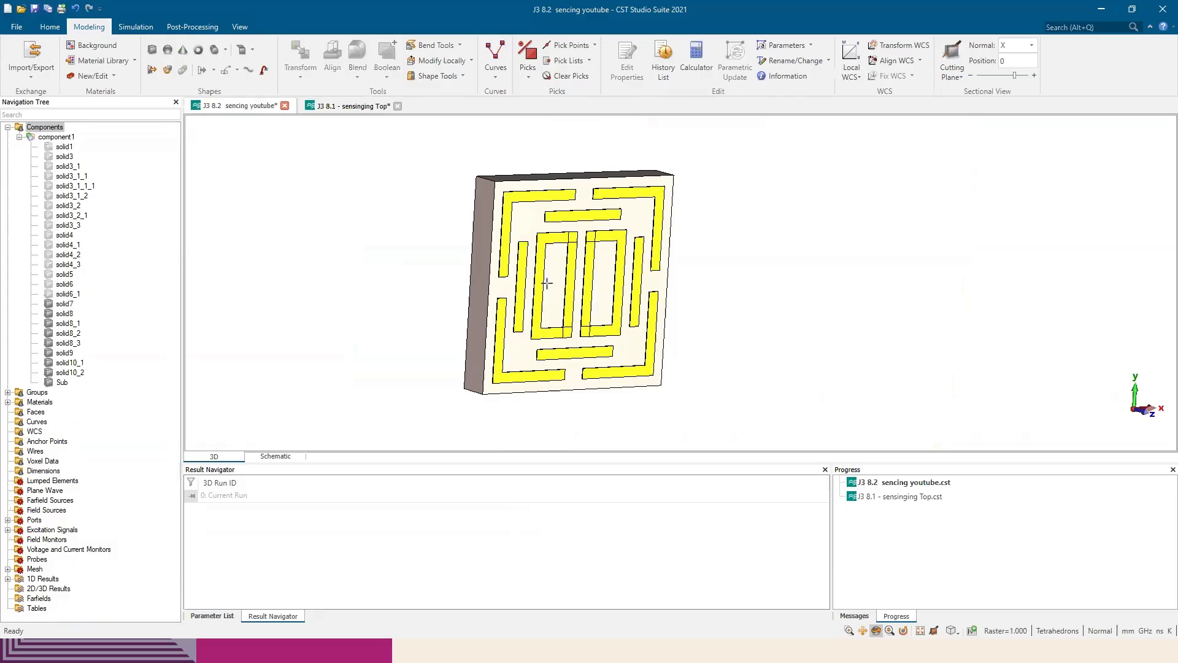
pyautogui.hotkey('alt', 'Tab')
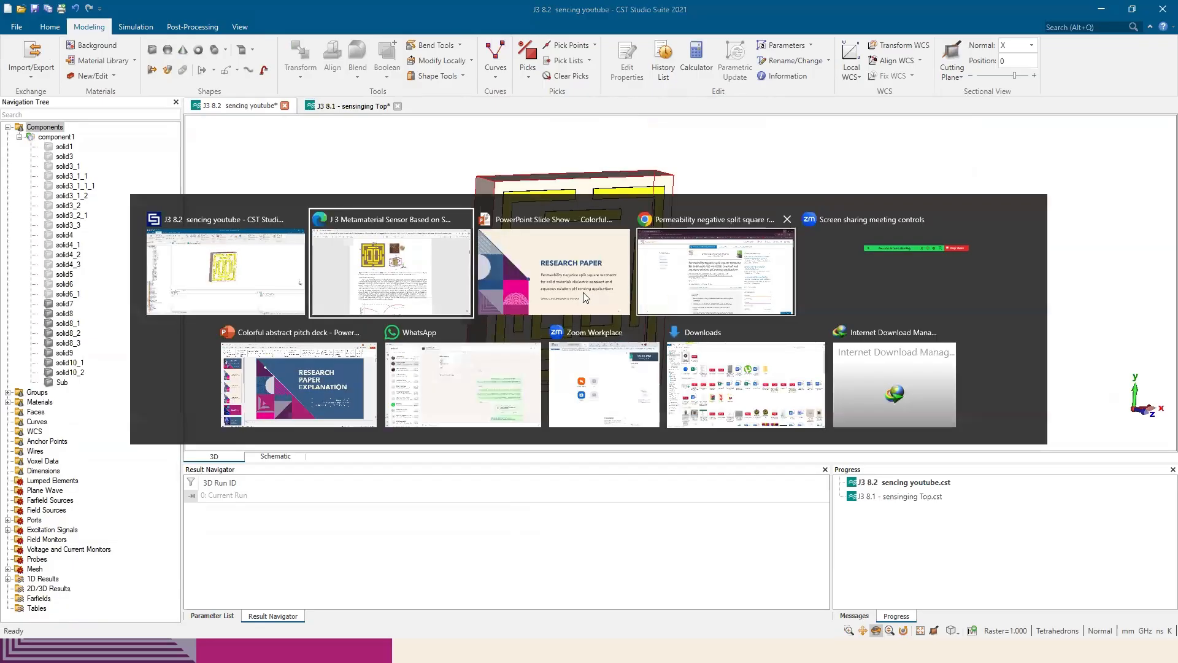
pyautogui.click(431, 281)
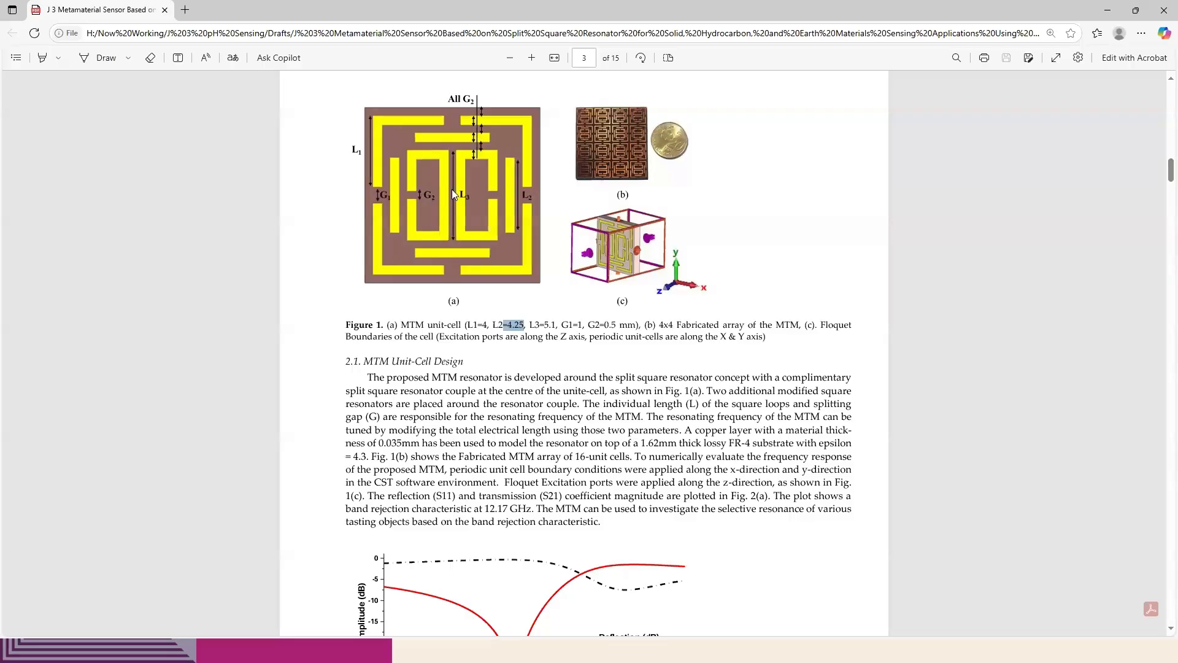
# Switch back to CST Studio Suite and inspect the unit cell's unsplit inner resonators in front view
pyautogui.hotkey('alt', 'Tab')
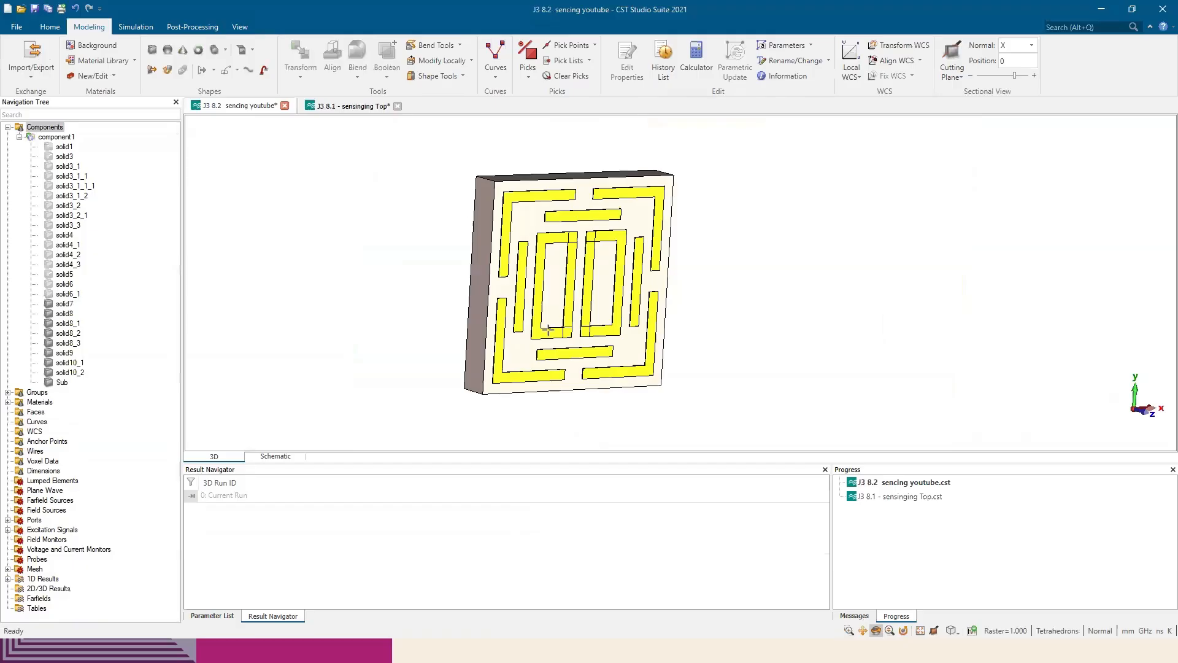
pyautogui.press('5')
pyautogui.scroll(3, 525, 307)
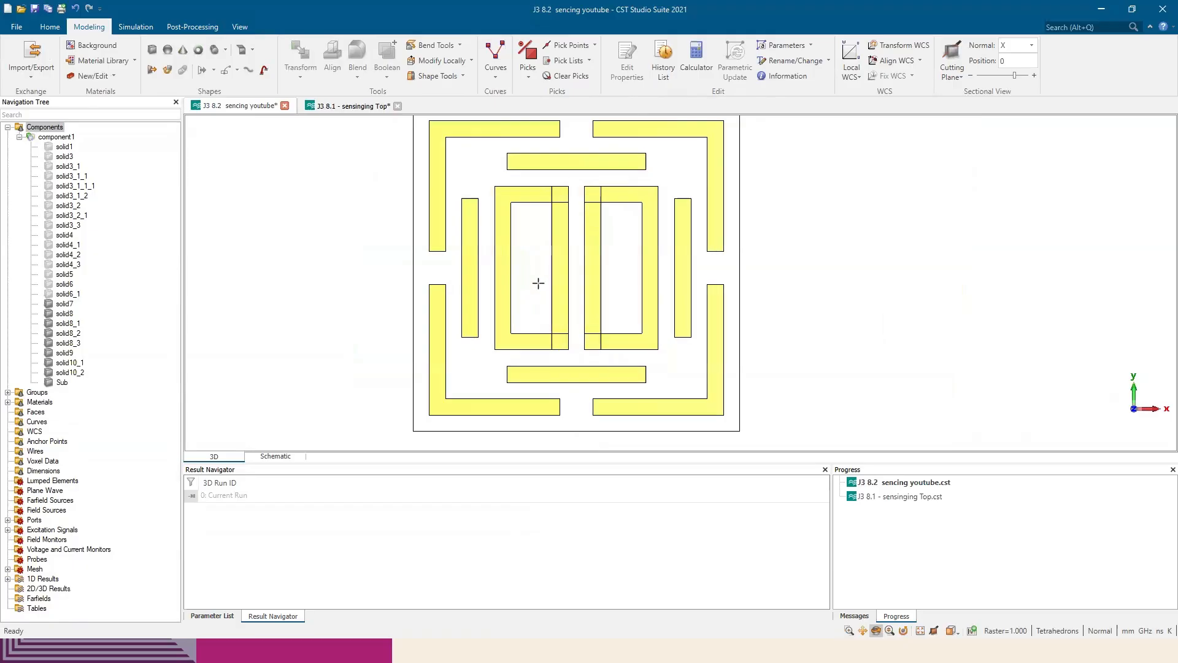
pyautogui.scroll(-1, 561, 264)
pyautogui.moveTo(579, 245); pyautogui.dragTo(663, 302, button='middle')
# Switch to the paper in Edge and review Figure 4 and section 2.2 on tuning the resonance with the splitting gap
pyautogui.hotkey('alt', 'Tab')
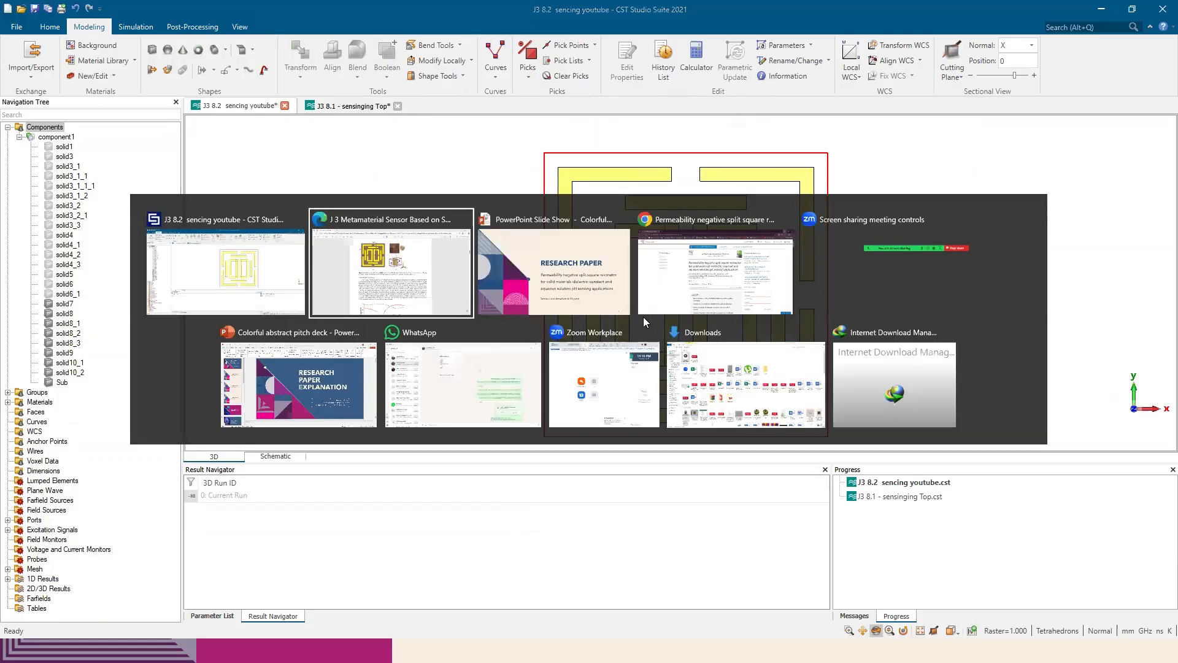
pyautogui.scroll(-20, 639, 388)
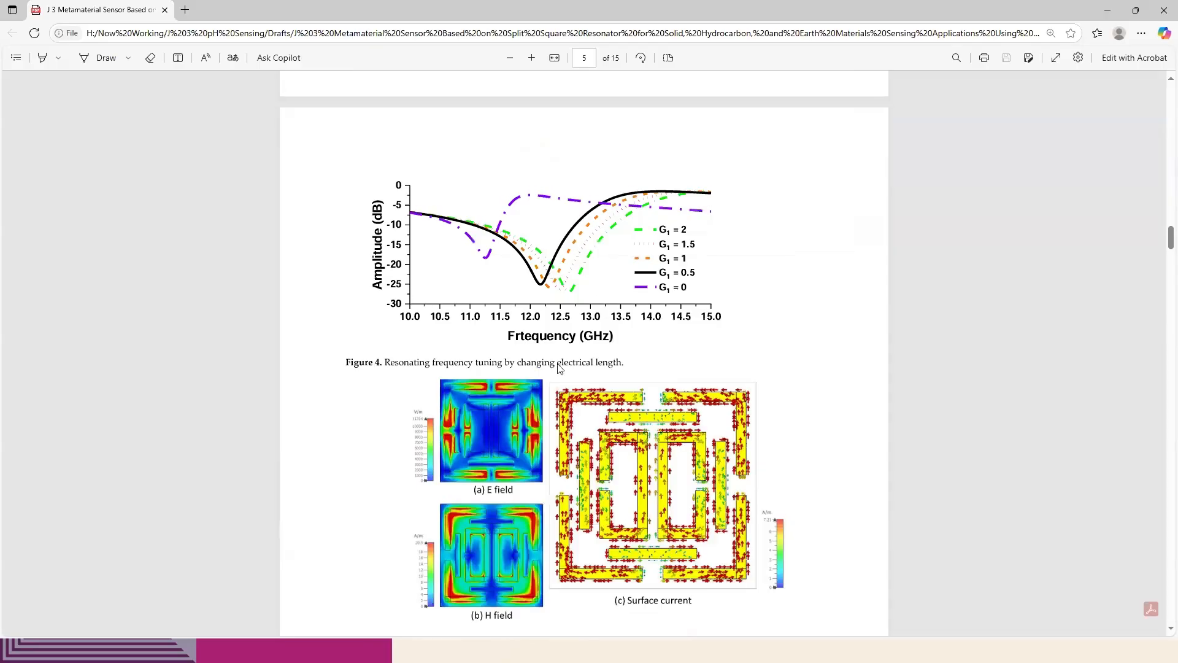
pyautogui.scroll(3, 609, 373)
pyautogui.scroll(3, 657, 424)
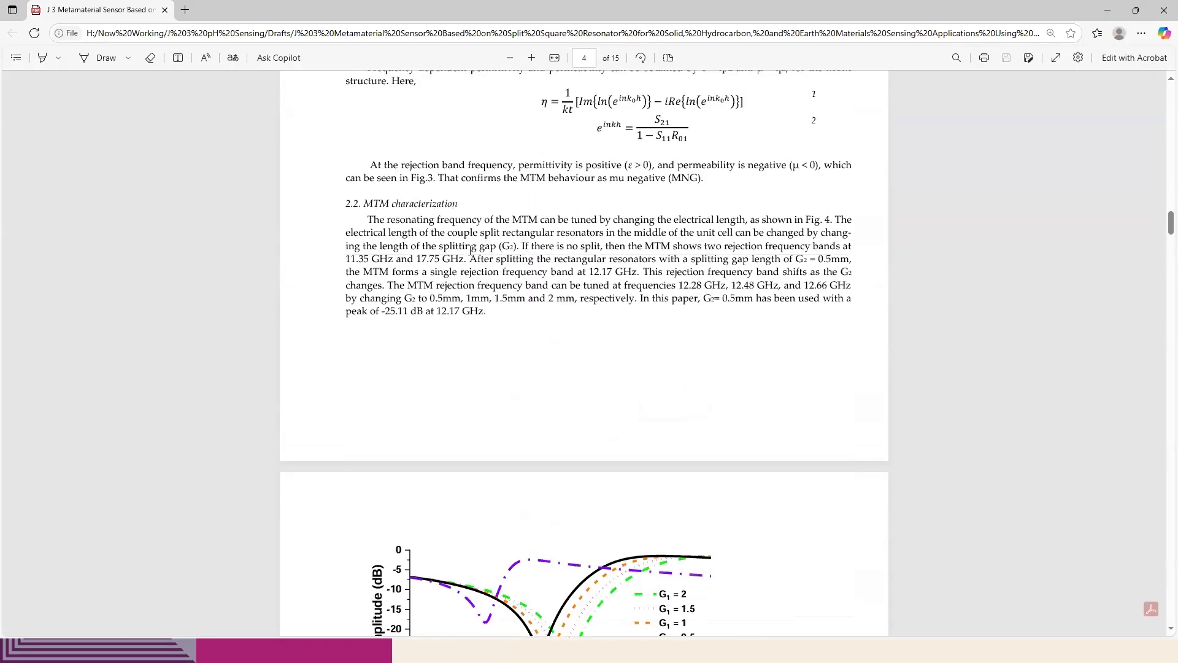
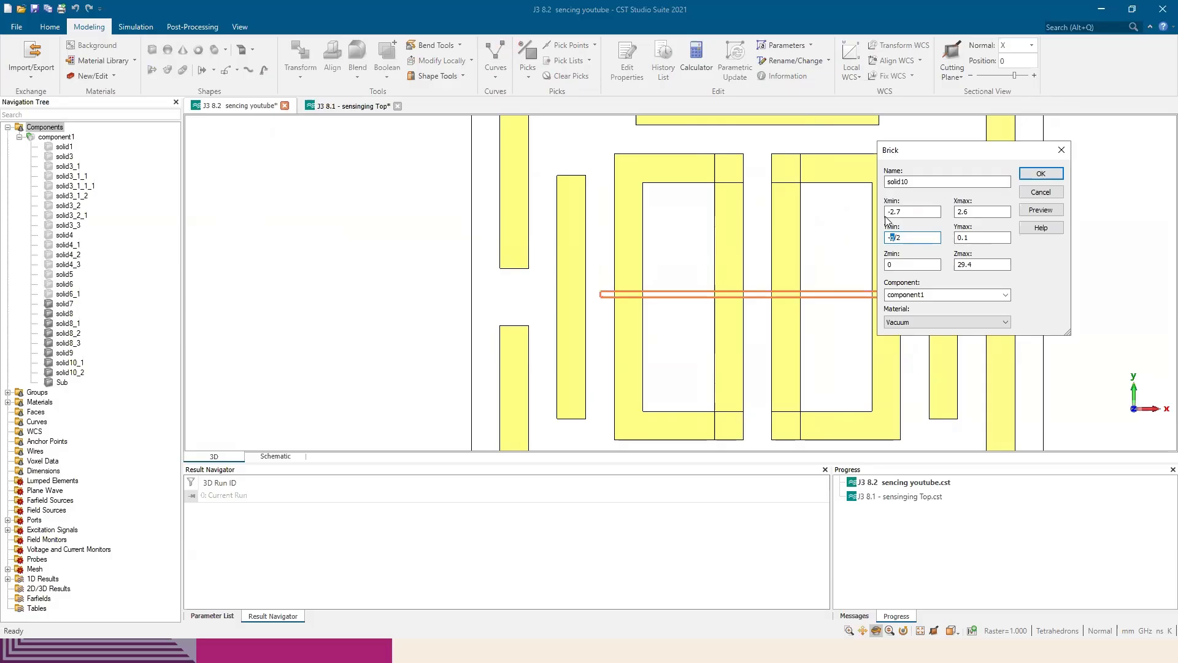
# Set the vacuum brick's Y range from -G/2 to G/2 and its Zmax to 2
pyautogui.write('G')
pyautogui.press('Tab')
pyautogui.write('G/2')
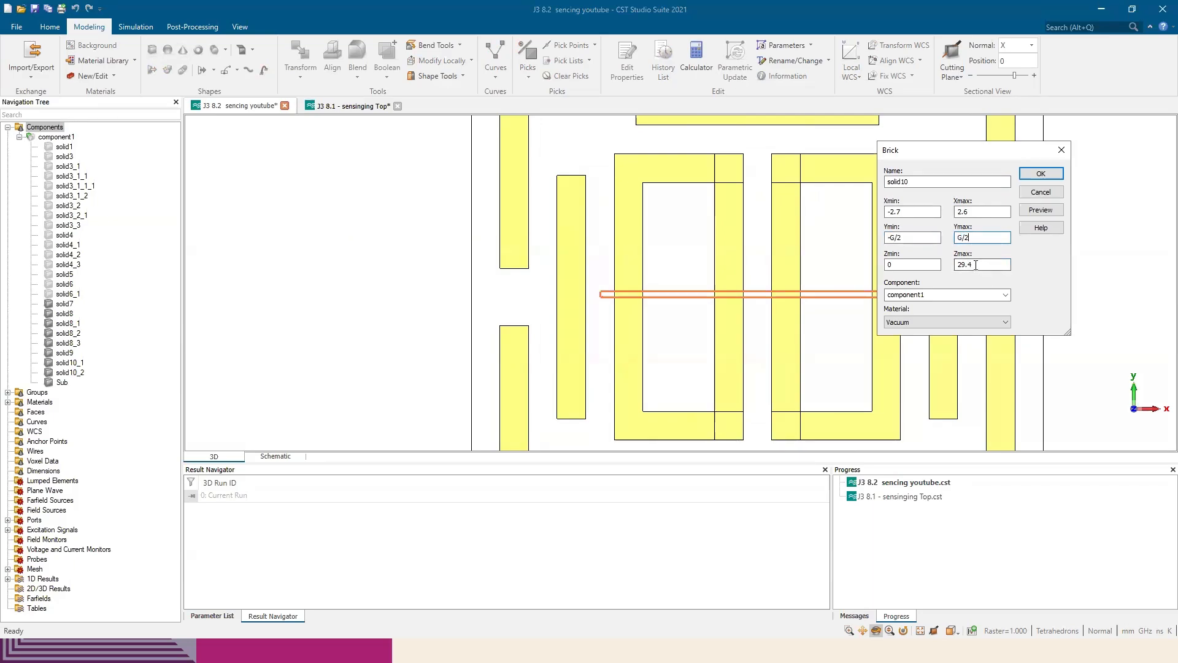
pyautogui.moveTo(975, 265); pyautogui.dragTo(963, 264)
pyautogui.write('2')
pyautogui.press('BackSpace')
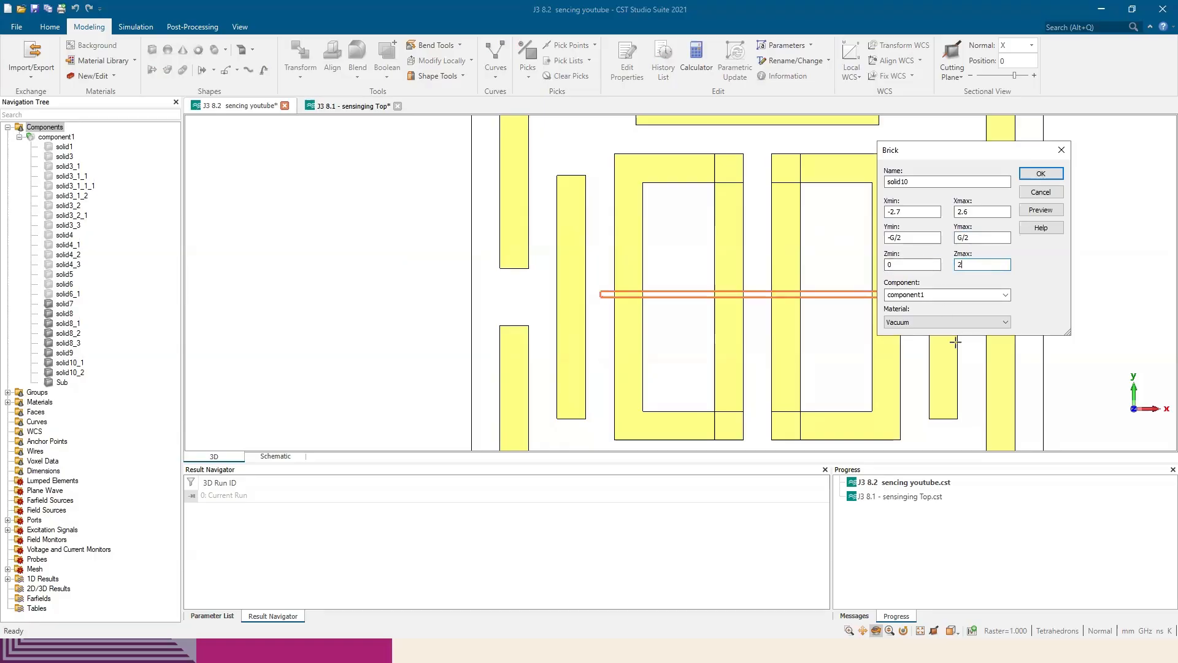
# Preview the brick across both inner resonators and define the missing parameter G as 0.5
pyautogui.click(1033, 210)
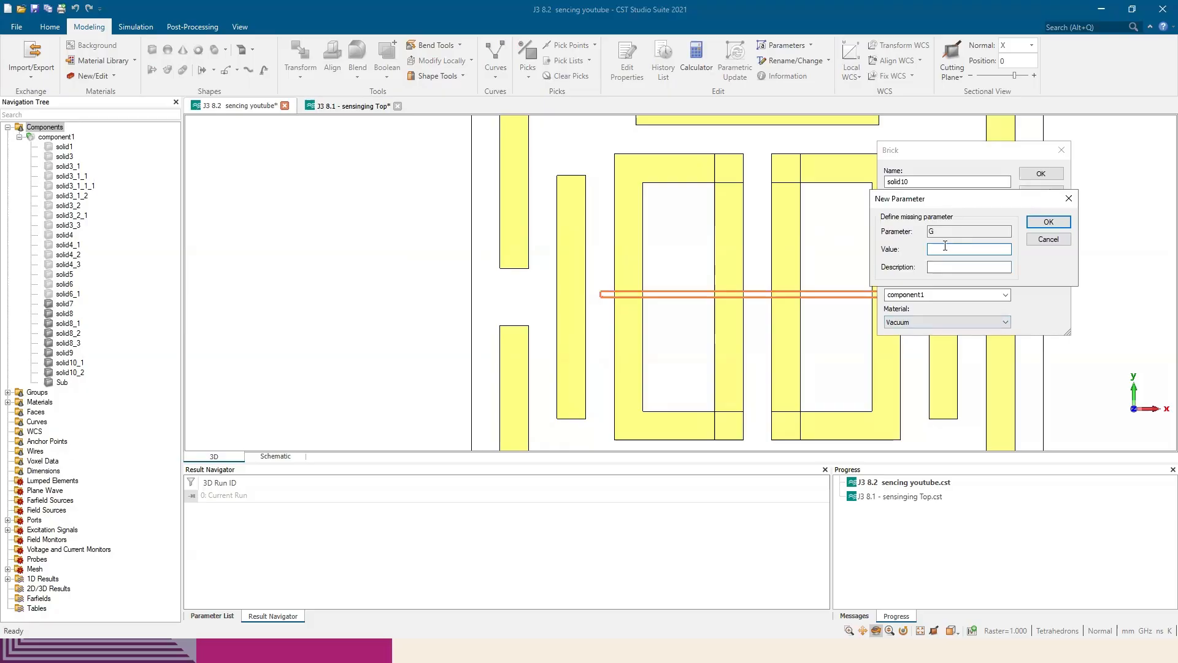
pyautogui.write('0.5')
pyautogui.moveTo(954, 198); pyautogui.dragTo(777, 242)
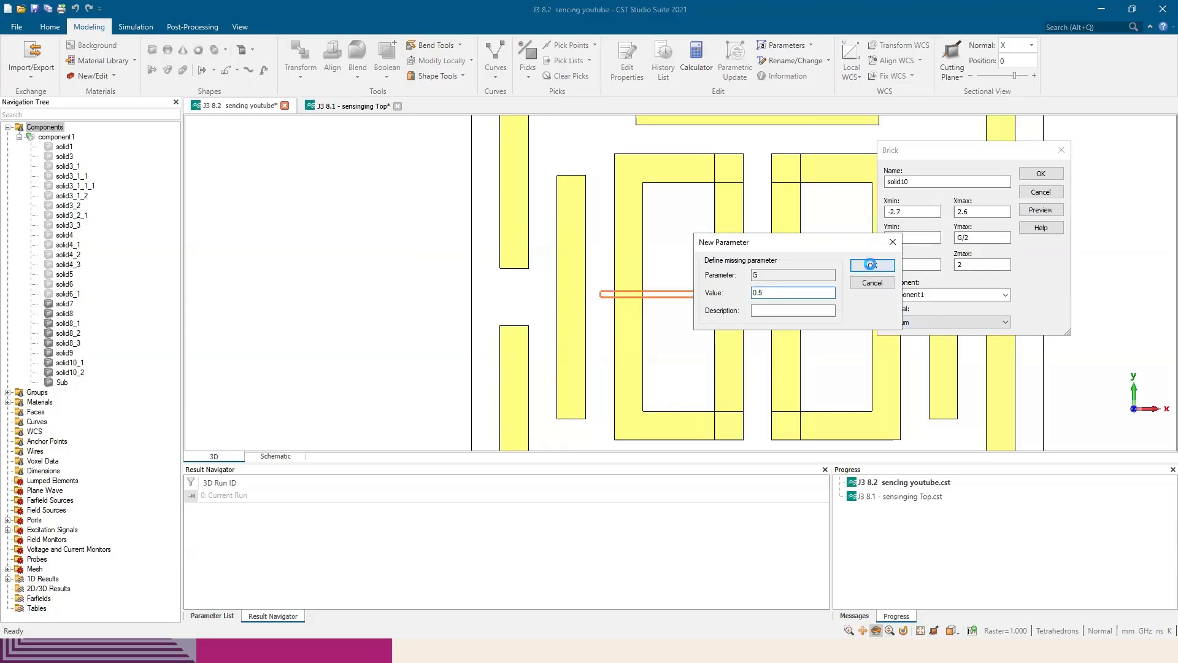
pyautogui.click(872, 263)
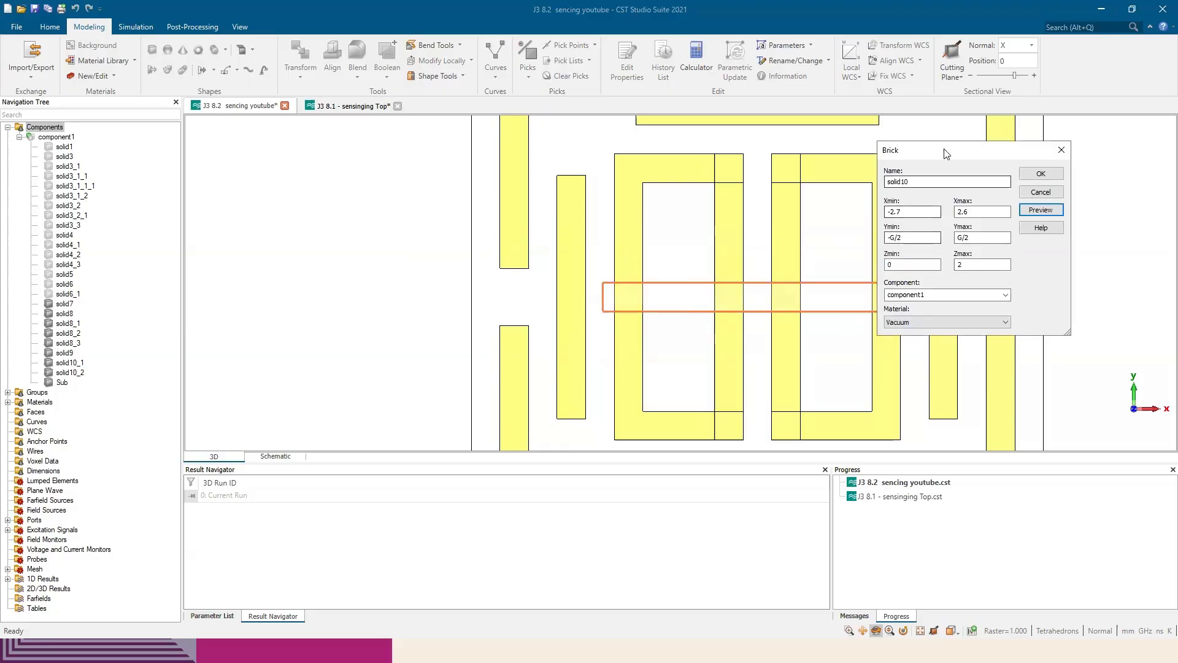
pyautogui.moveTo(945, 153); pyautogui.dragTo(1004, 165)
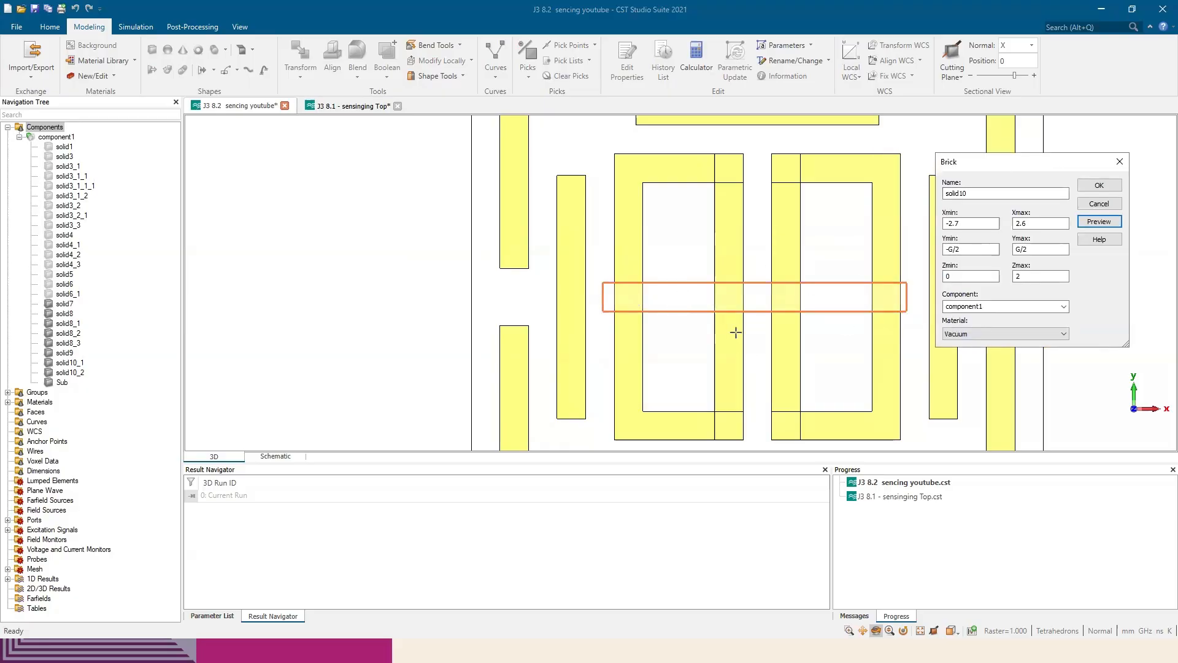
# Switch to the paper in Edge, review Figure 1 and the G2 tuning values in section 2.2, and return to CST Studio Suite
pyautogui.hotkey('alt', 'Tab')
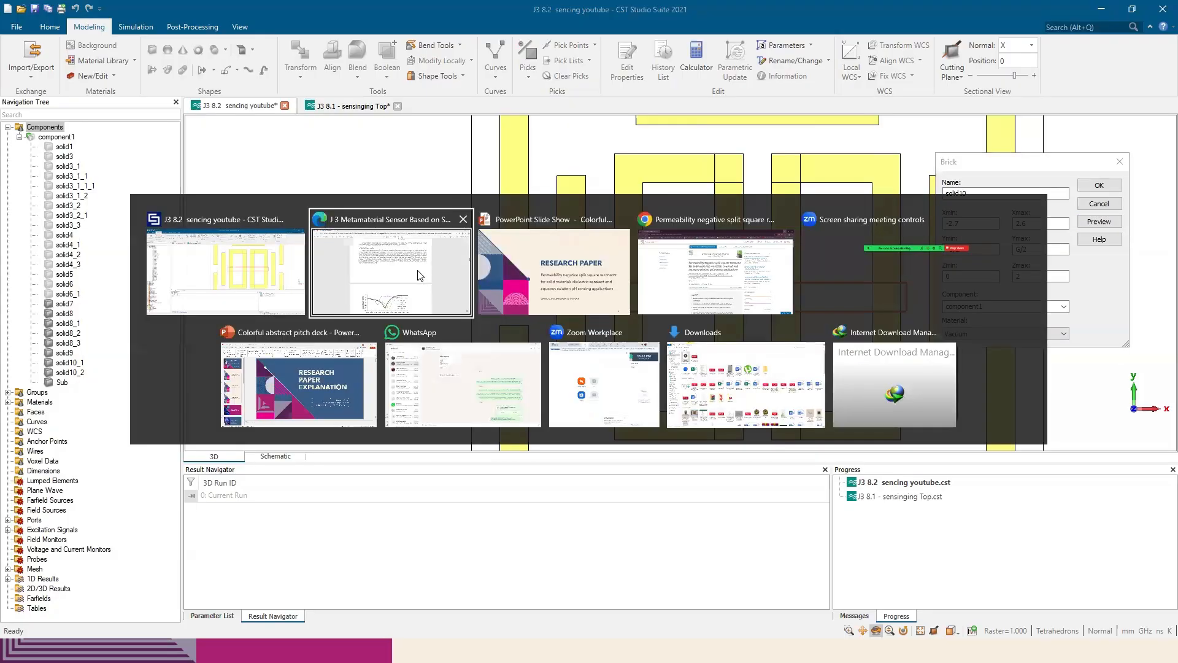
pyautogui.scroll(6, 489, 344)
pyautogui.scroll(-5, 507, 386)
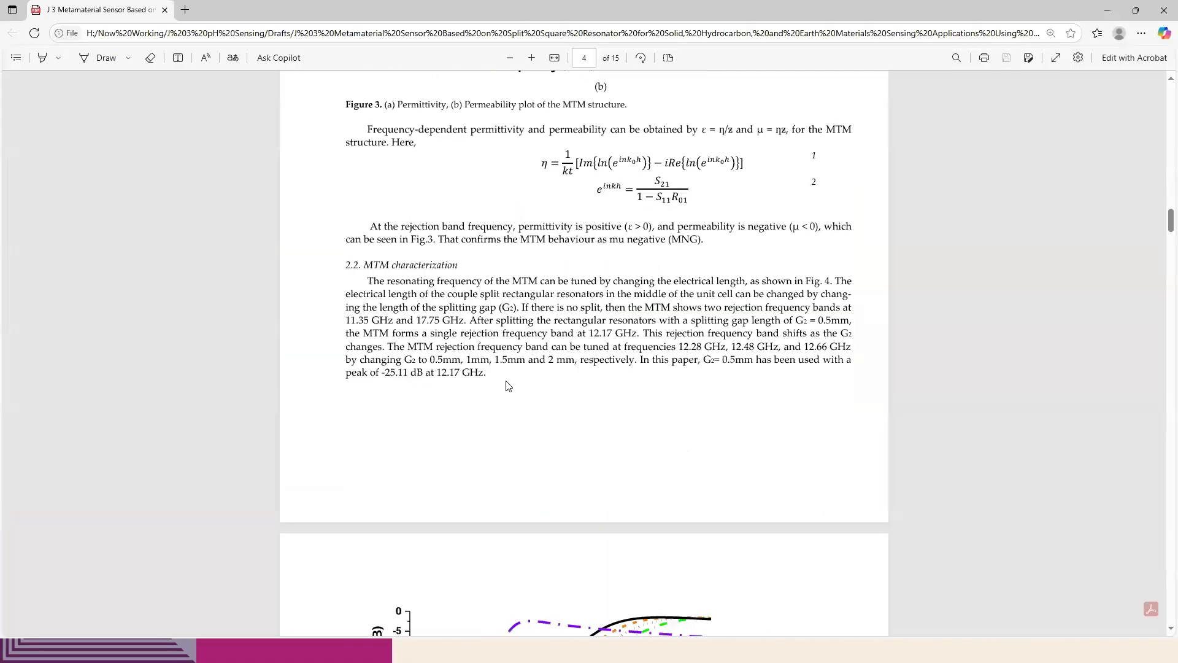
pyautogui.scroll(15, 485, 385)
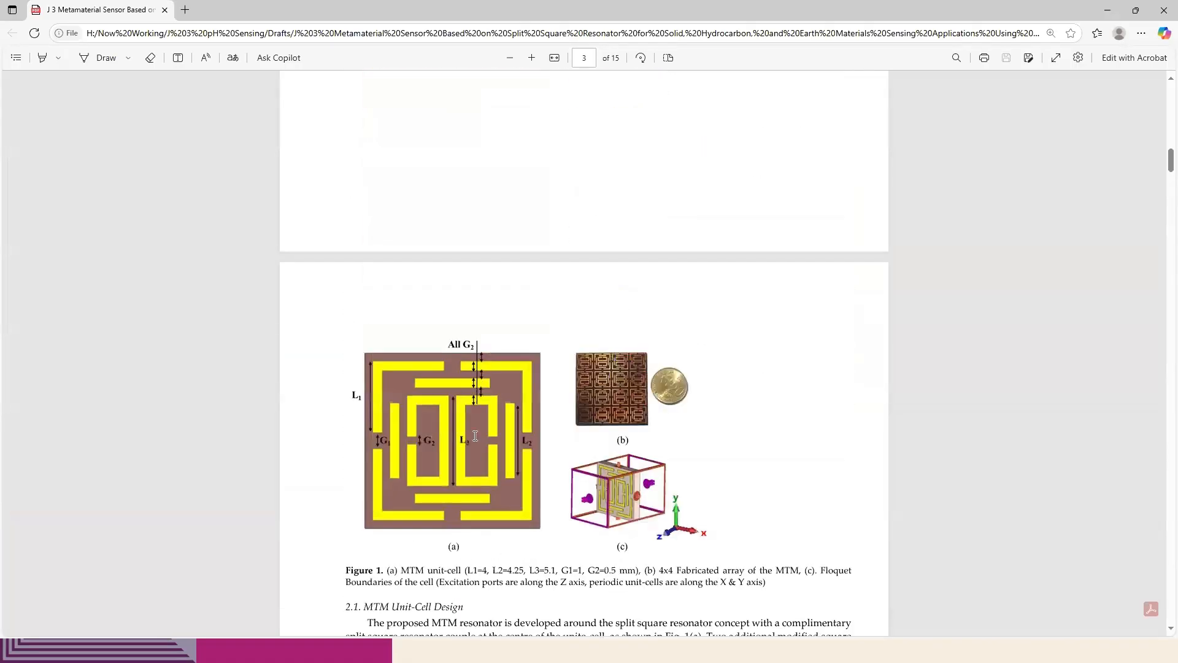
pyautogui.scroll(-3, 475, 435)
pyautogui.scroll(-3, 511, 533)
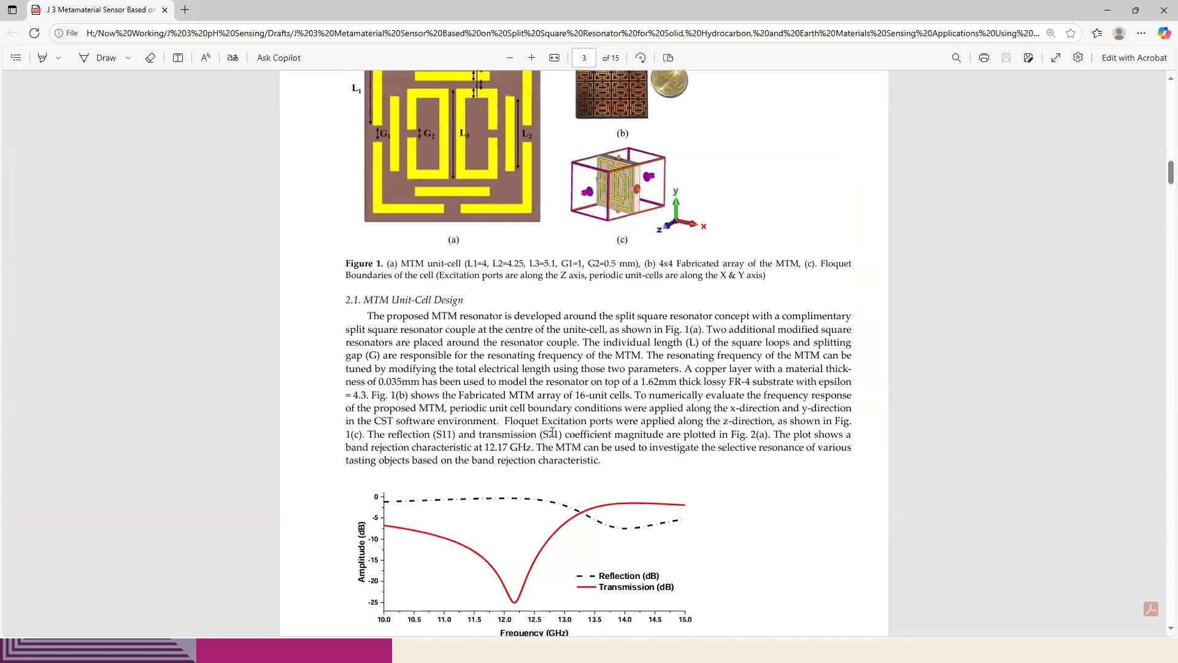
pyautogui.scroll(-15, 552, 433)
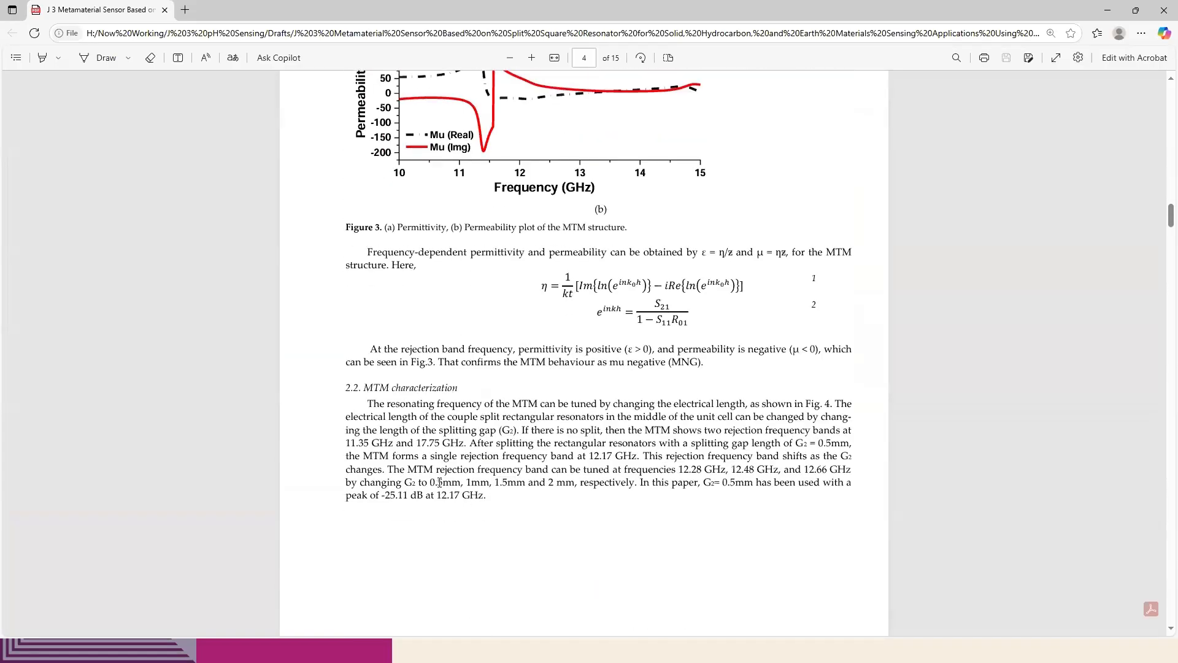
pyautogui.moveTo(429, 482); pyautogui.dragTo(576, 482)
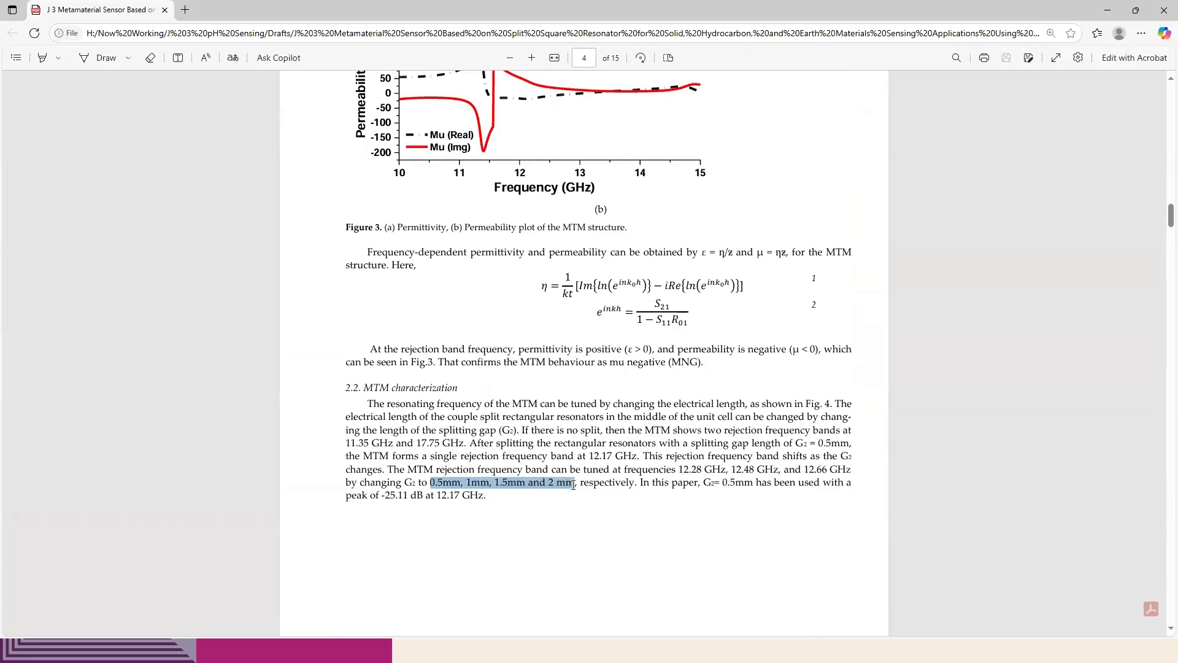
pyautogui.hotkey('alt', 'Tab')
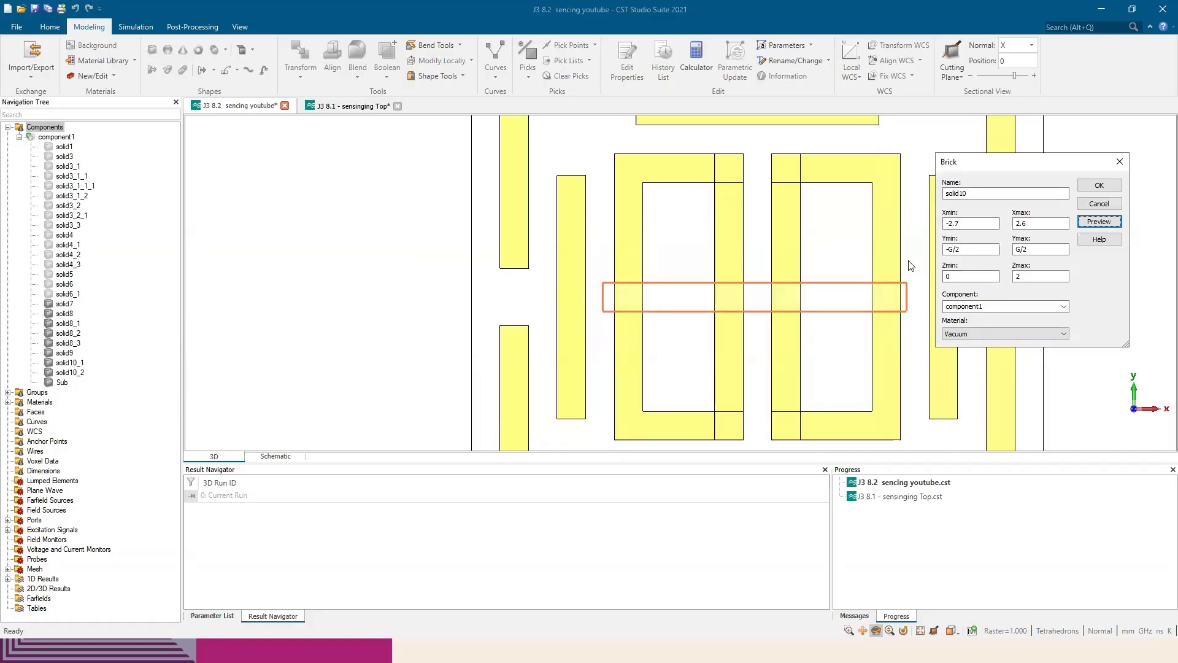
# Create the vacuum brick and cut it away from the inner resonators' outer arms (solid9), using no Boolean combination for the other intersecting shapes
pyautogui.scroll(-3, 728, 277)
pyautogui.scroll(-2, 728, 278)
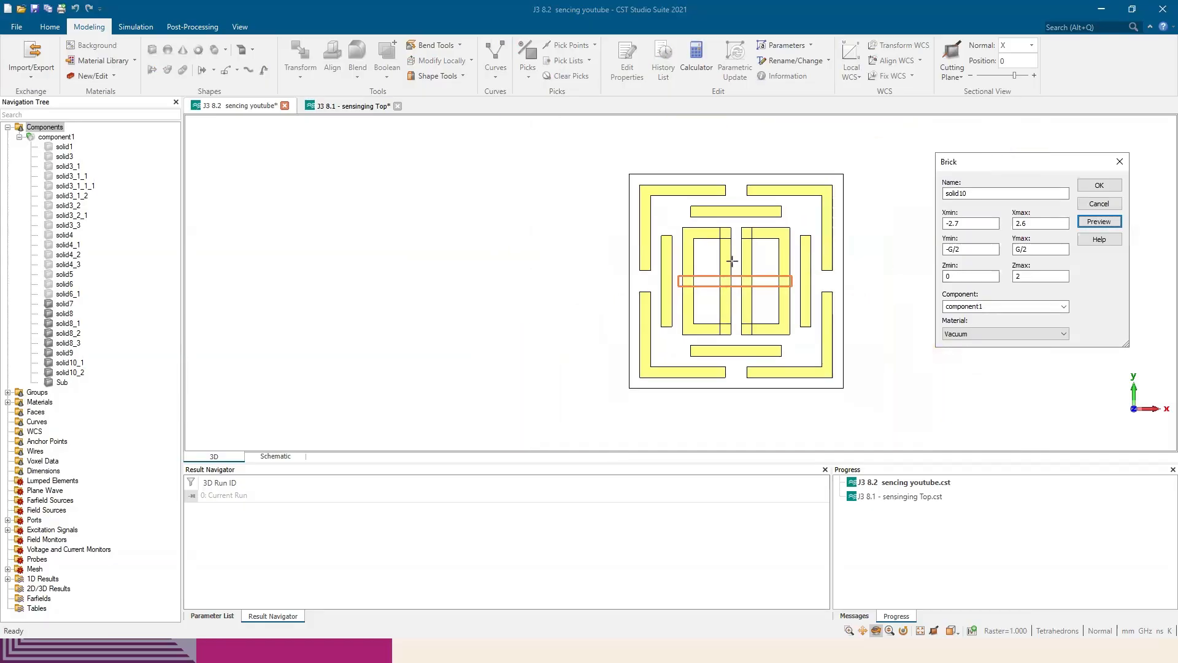
pyautogui.click(1099, 185)
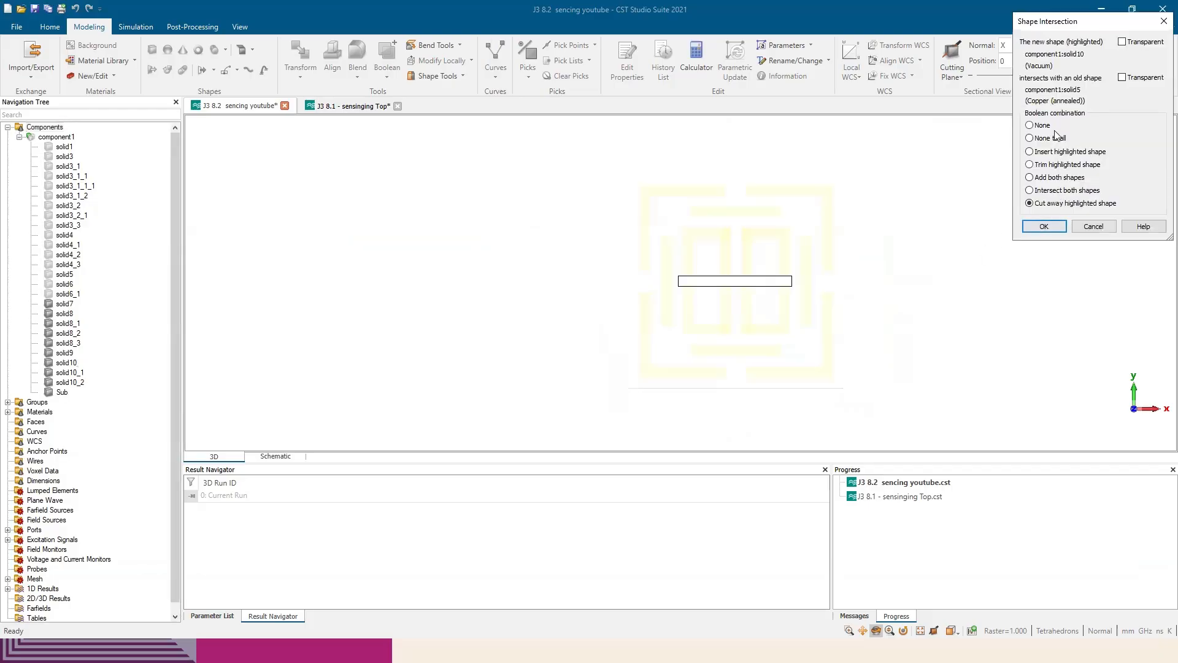
pyautogui.click(1042, 125)
pyautogui.click(1054, 227)
pyautogui.click(1056, 229)
pyautogui.click(1056, 228)
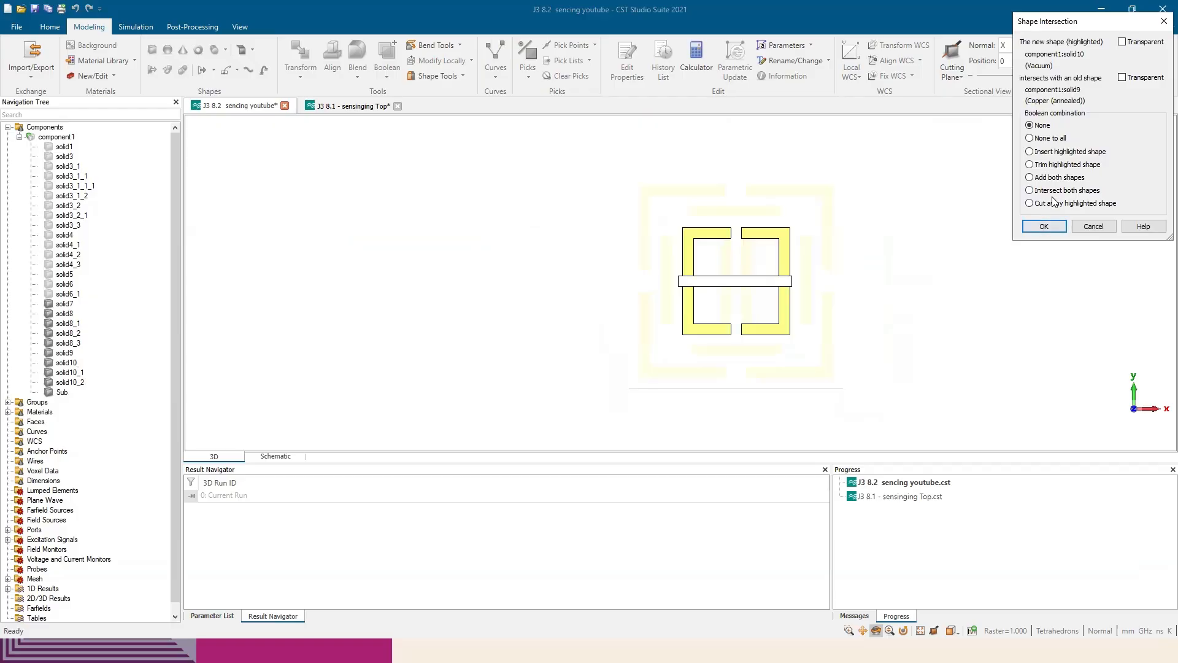
pyautogui.click(1054, 227)
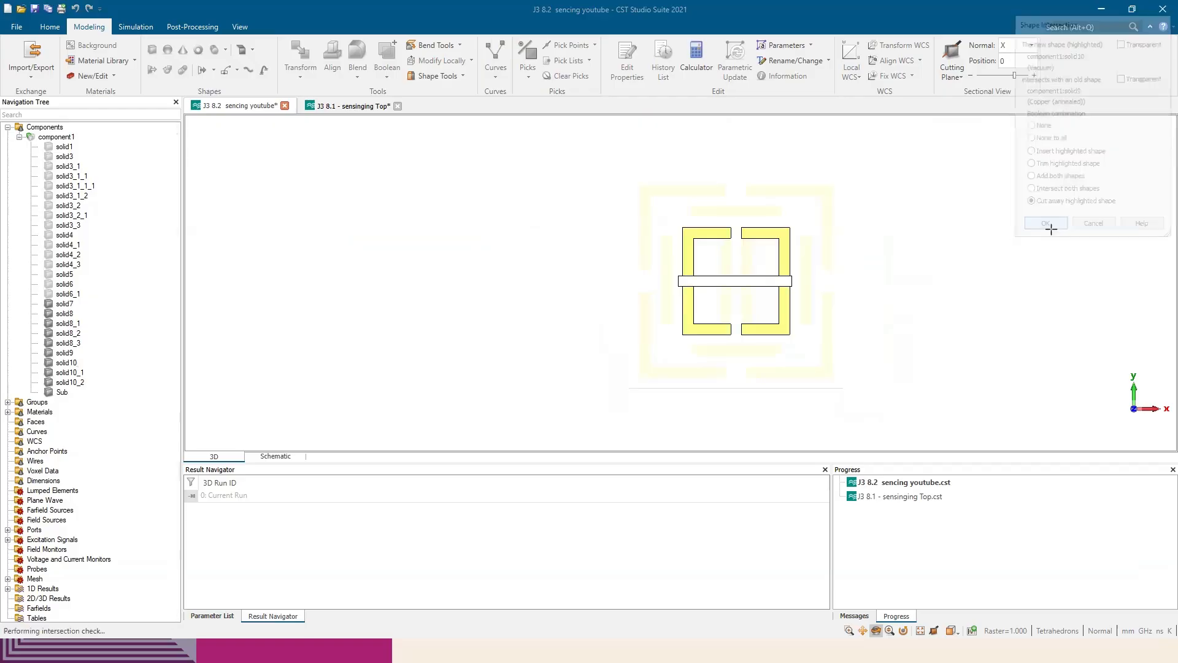
# Inspect the unit cell with its split inner resonators from several angles and compare it with the J3 8.1 reference project
pyautogui.scroll(-2, 683, 277)
pyautogui.moveTo(683, 278); pyautogui.dragTo(810, 257)
pyautogui.moveTo(849, 295); pyautogui.dragTo(721, 323)
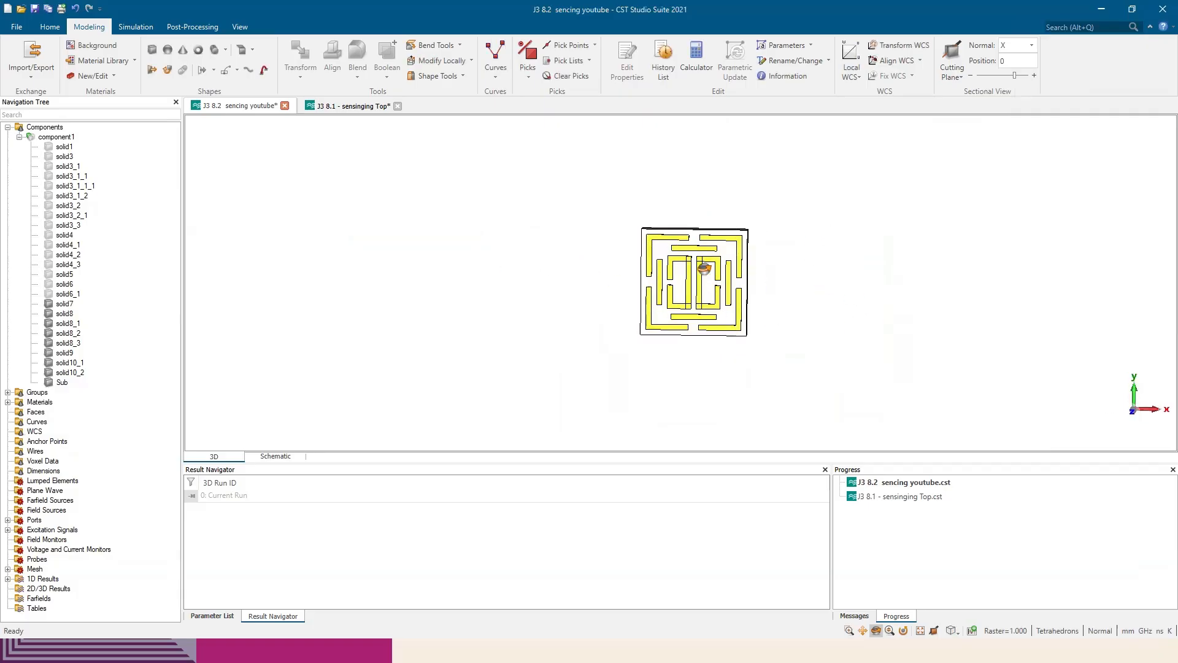
pyautogui.moveTo(705, 269); pyautogui.dragTo(779, 270)
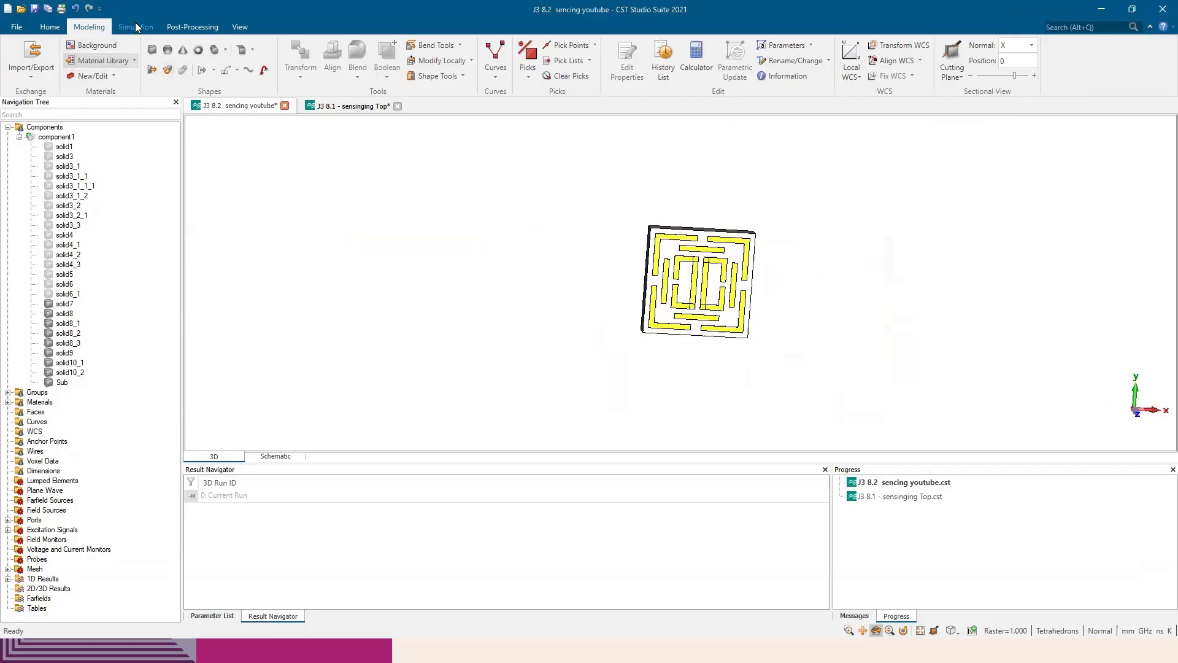
pyautogui.click(49, 26)
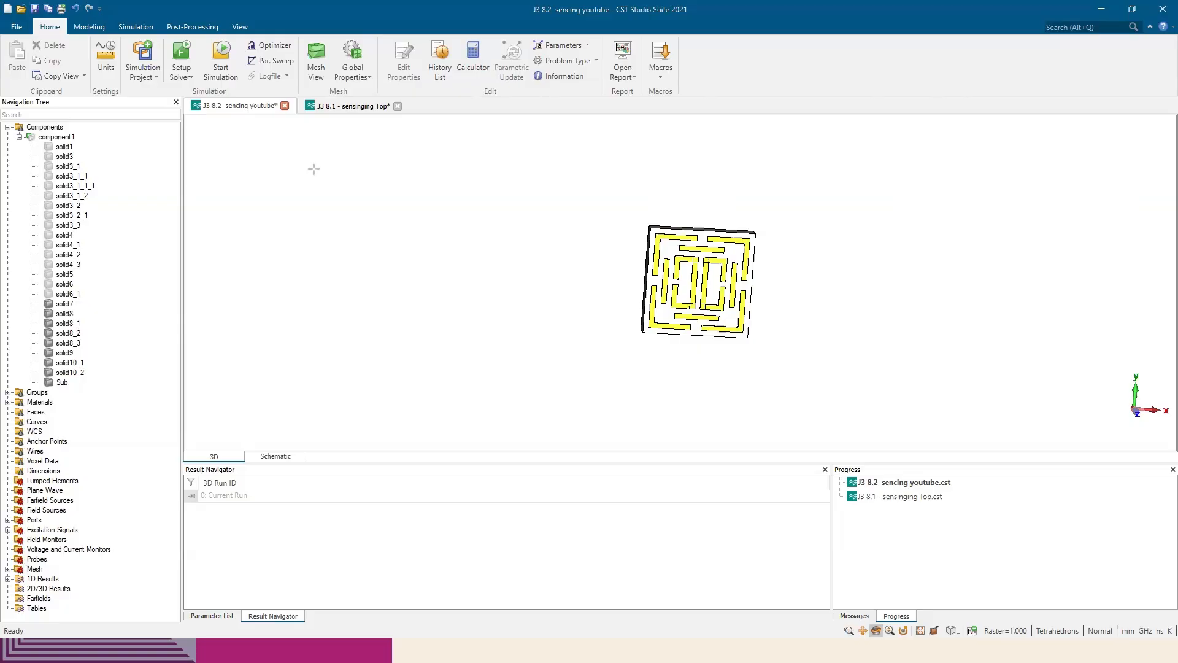
pyautogui.click(343, 108)
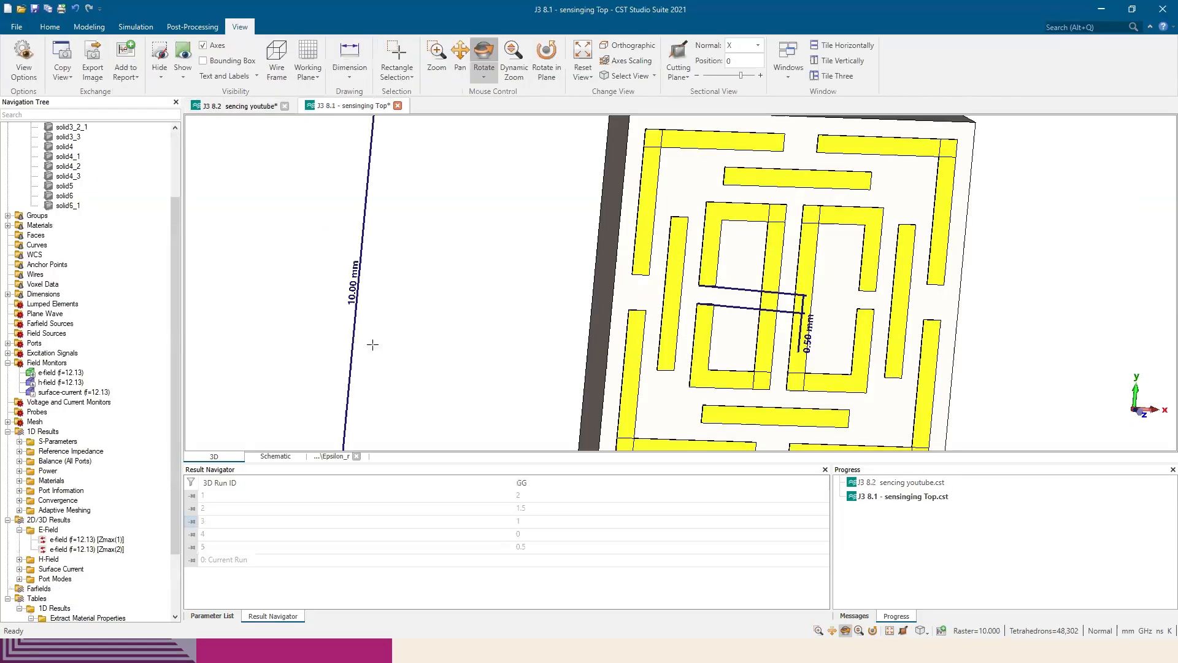
pyautogui.scroll(-5, 373, 344)
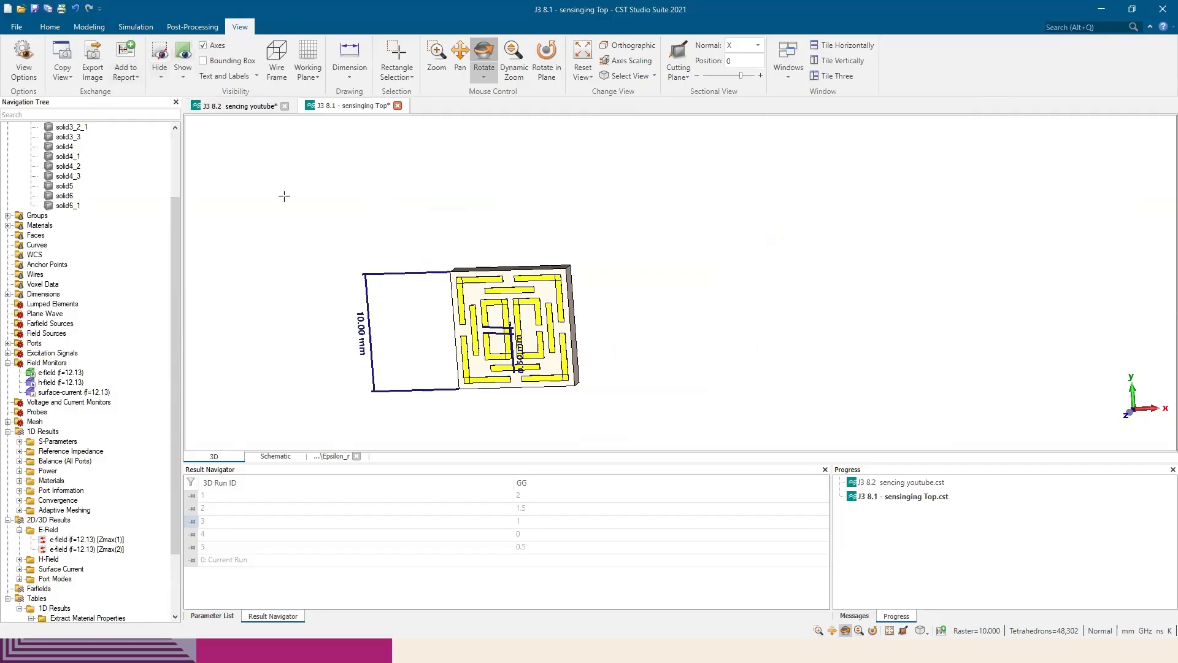
pyautogui.click(241, 106)
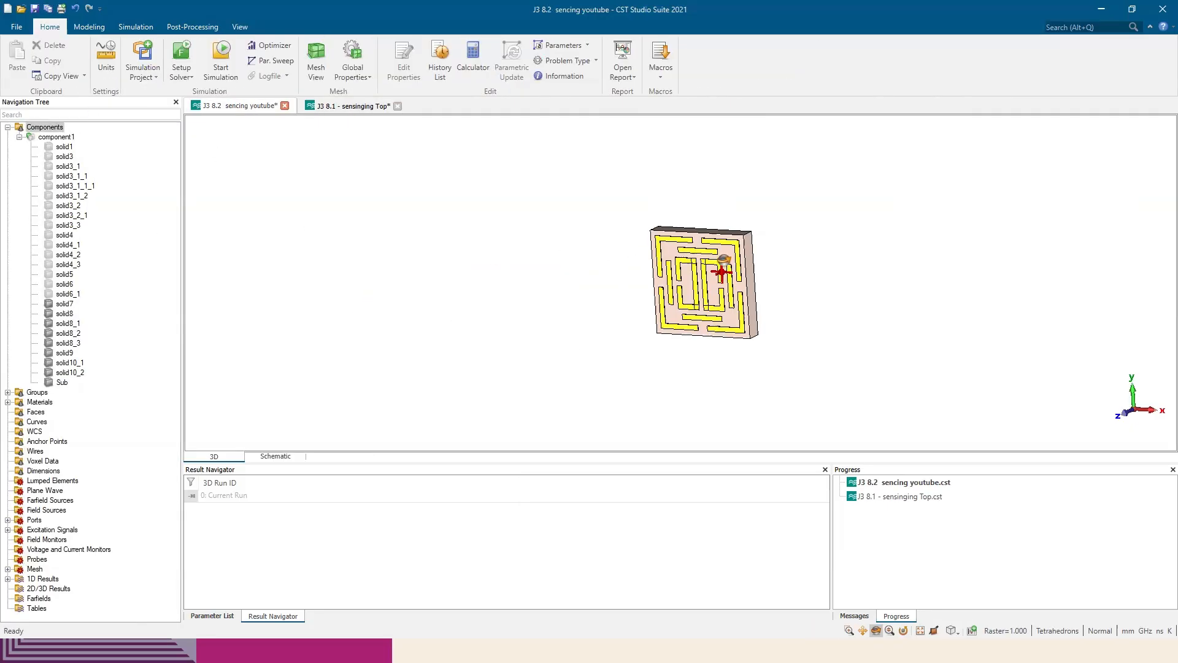
pyautogui.moveTo(723, 265); pyautogui.dragTo(552, 268)
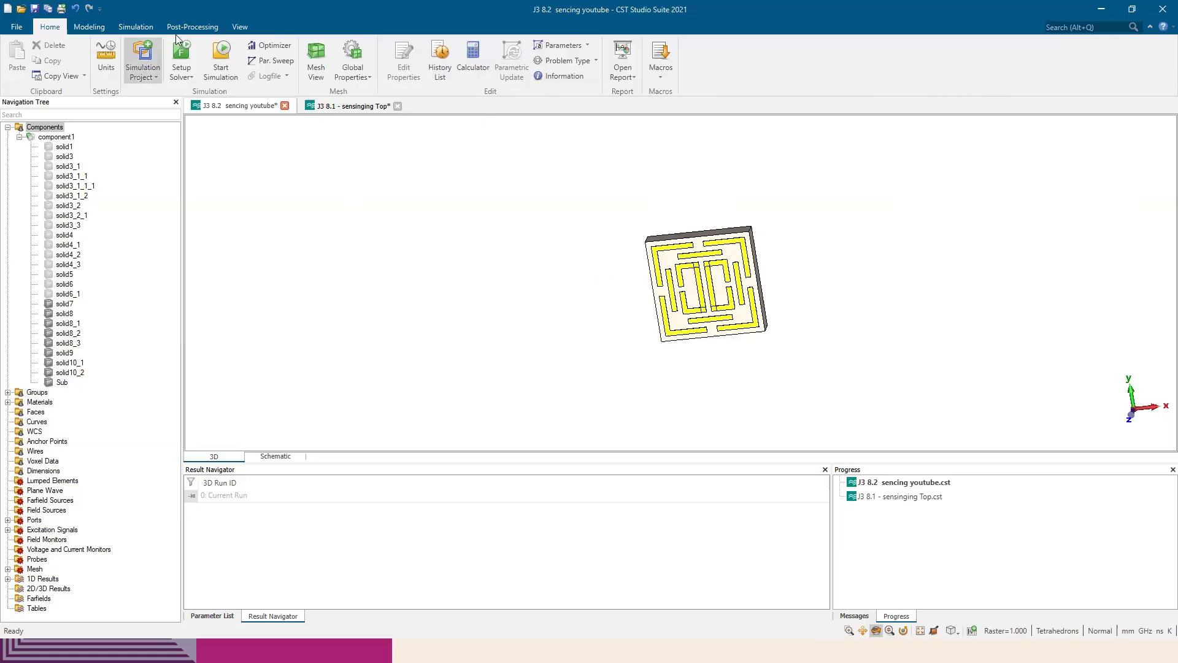
# Open the simulation frequency range settings and check the frequency range plotted in the paper's Figure 3 in Edge
pyautogui.click(136, 27)
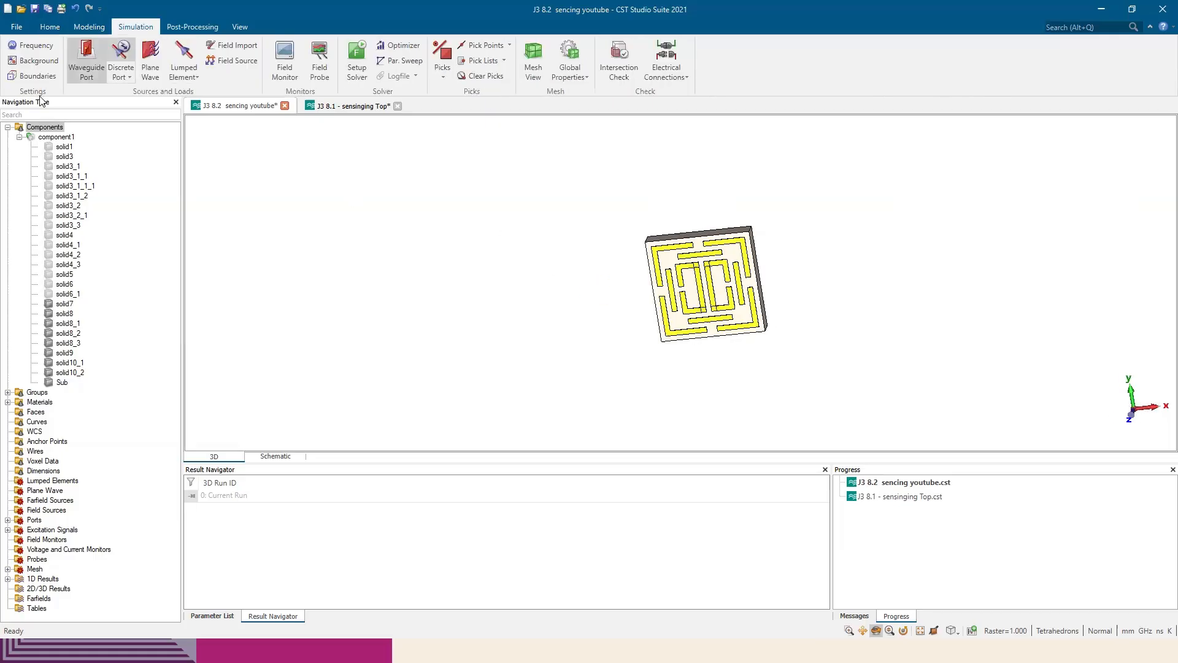
pyautogui.click(37, 45)
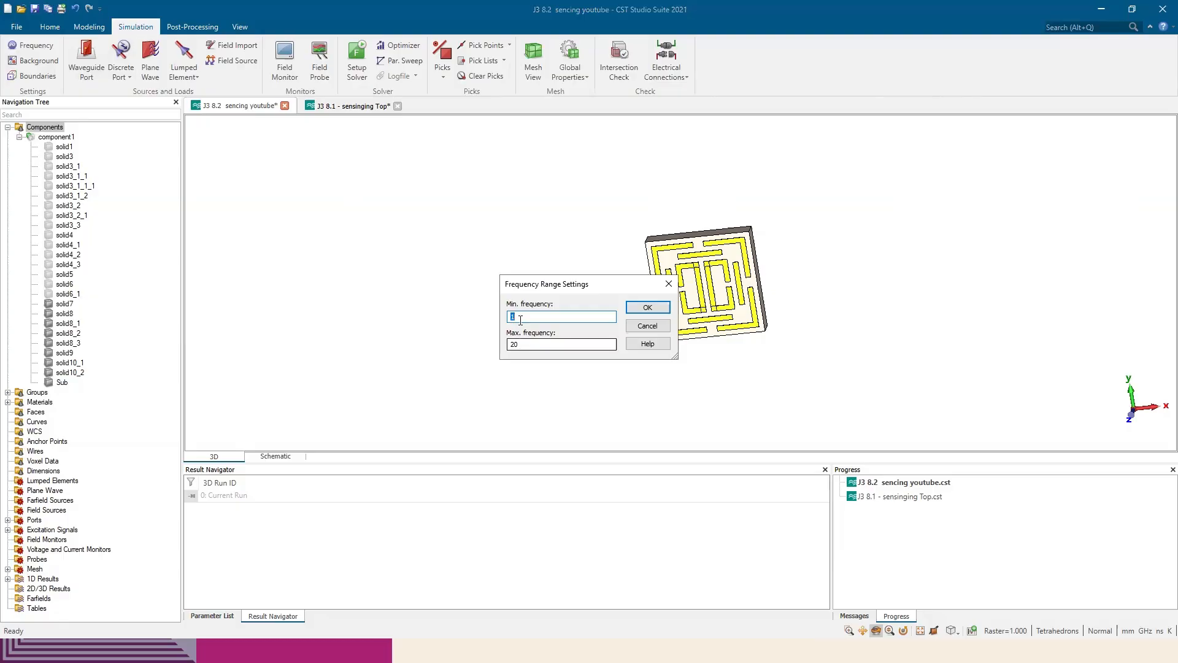
pyautogui.press('Tab')
pyautogui.hotkey('alt', 'Tab')
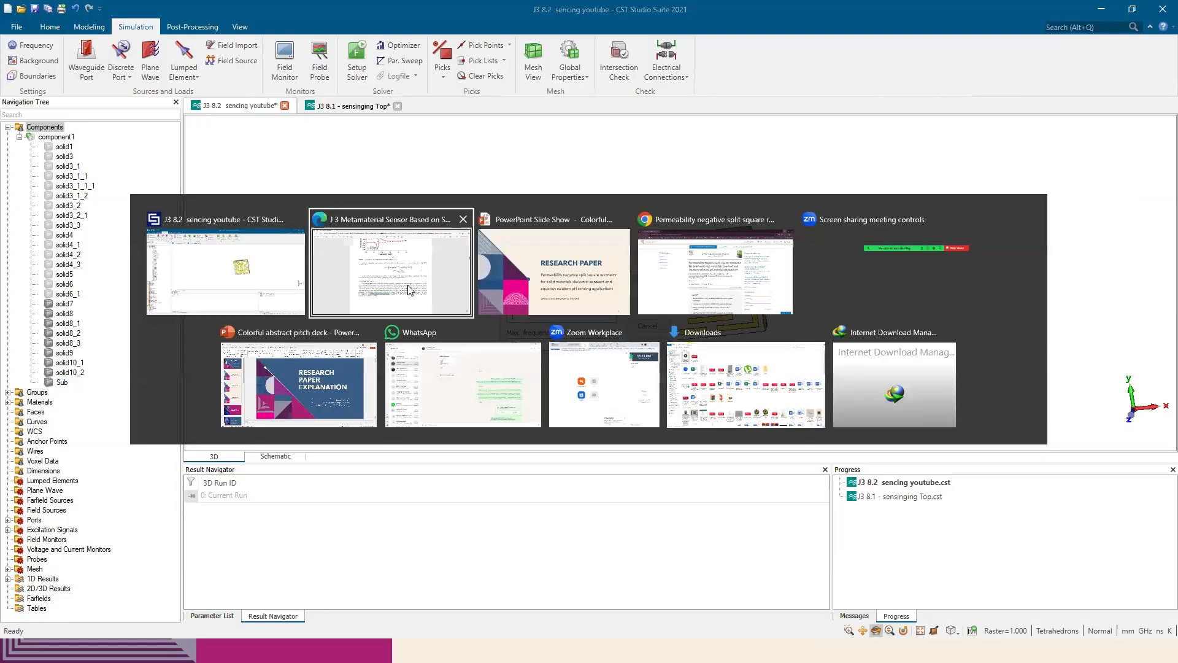
pyautogui.click(368, 305)
pyautogui.scroll(2, 396, 297)
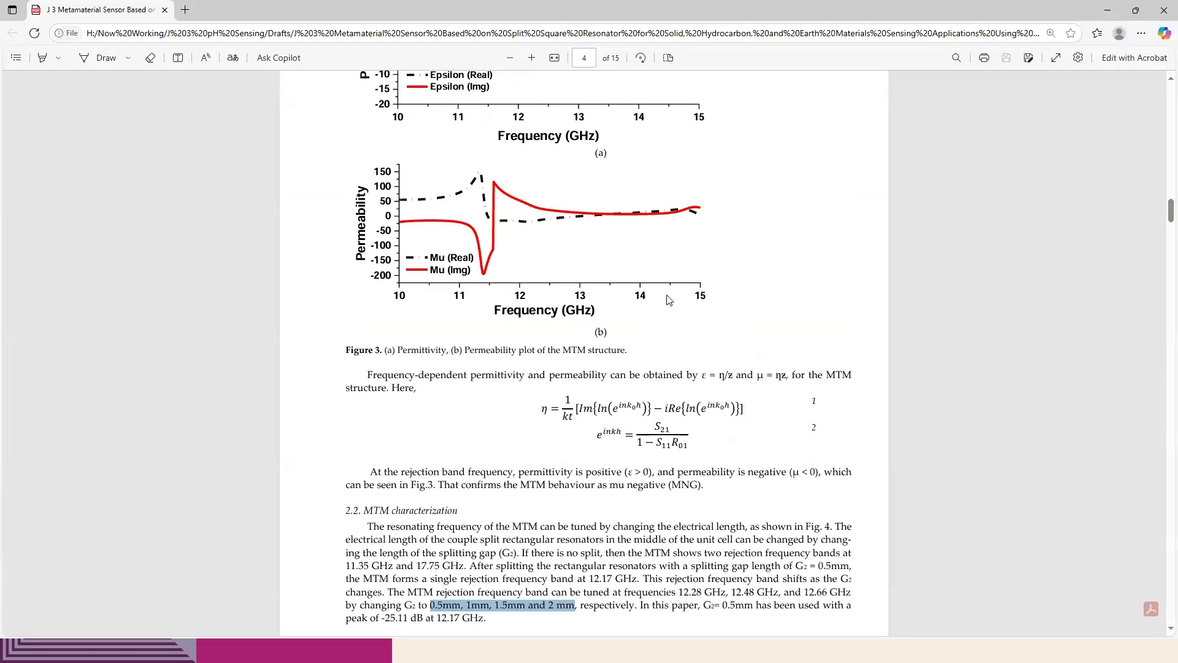
# Return to CST Studio Suite and set the simulation frequency range from 10 to 15 GHz
pyautogui.hotkey('alt', 'Tab')
pyautogui.doubleClick(517, 316)
pyautogui.write('10')
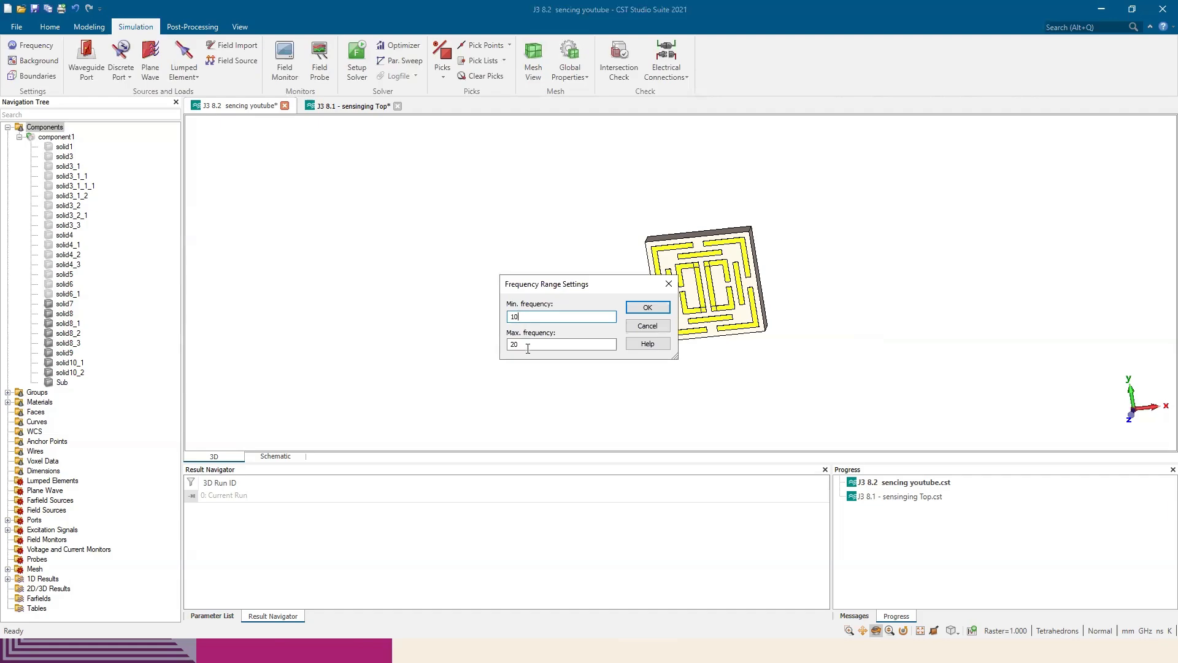
pyautogui.doubleClick(528, 347)
pyautogui.write('15')
pyautogui.click(654, 309)
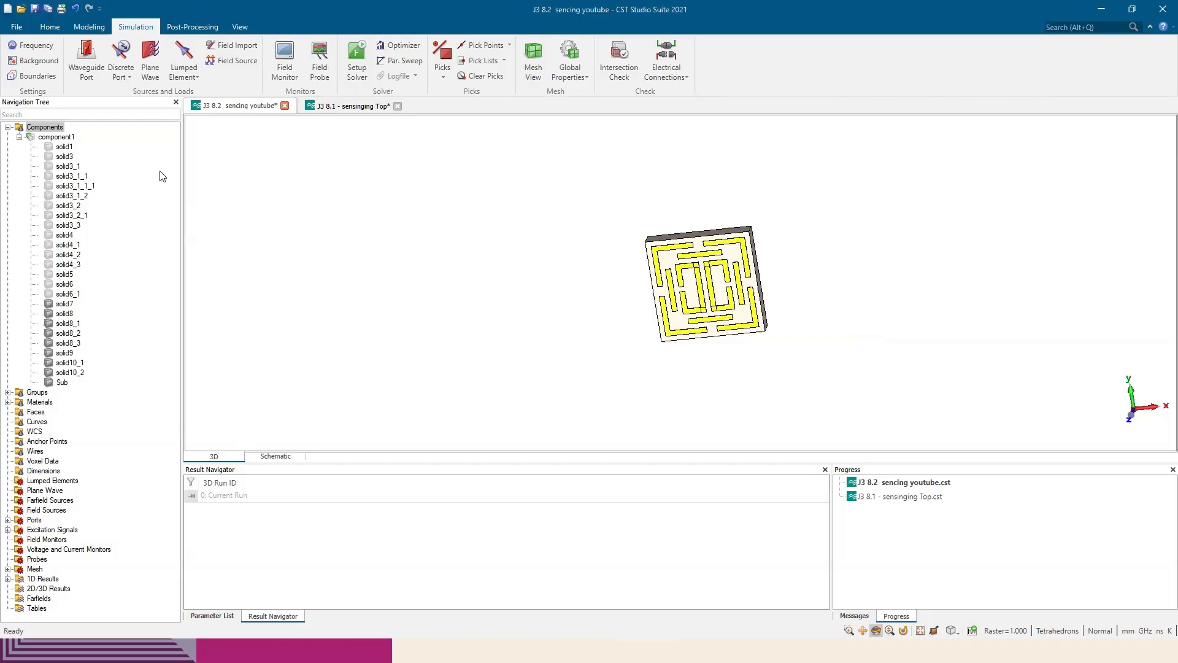
# Open the boundary conditions and examine the unit cell boundaries in X and Y and open (add space) in Z from several angles
pyautogui.click(30, 78)
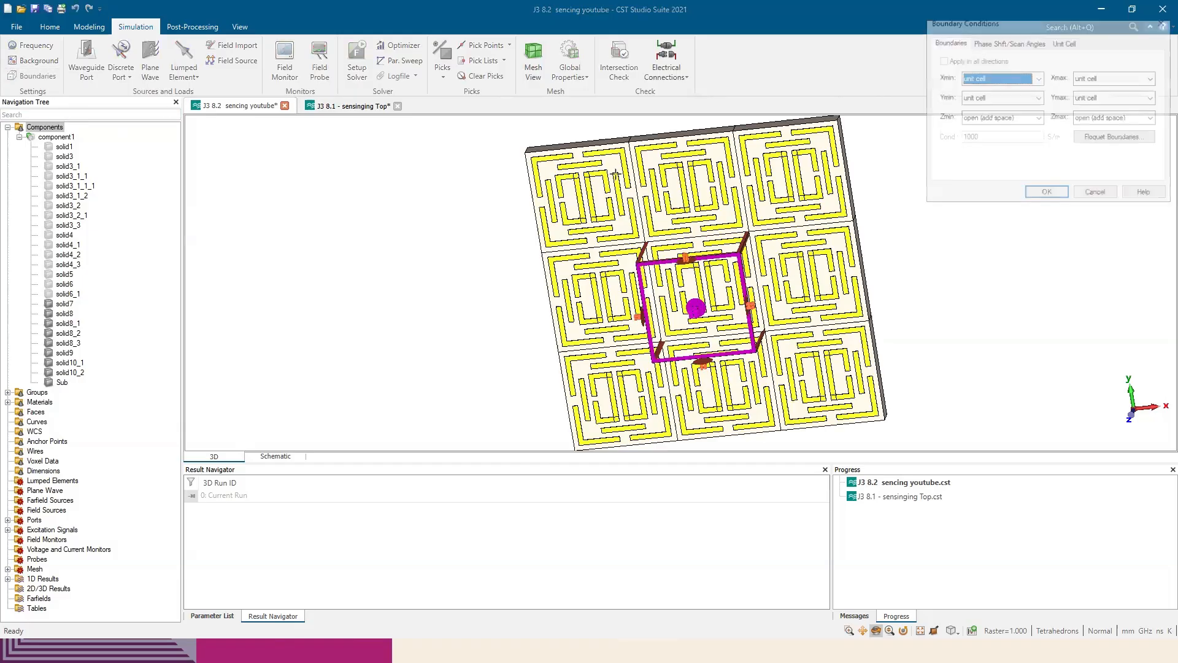
pyautogui.moveTo(1067, 22); pyautogui.dragTo(999, 177)
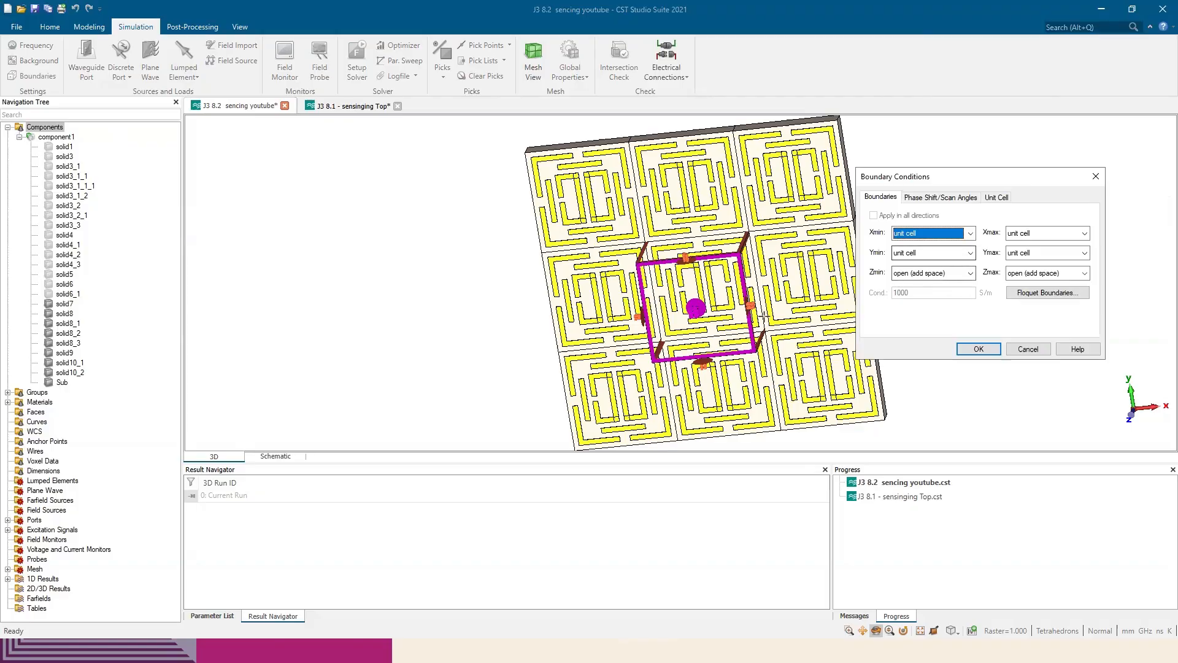
pyautogui.moveTo(789, 283); pyautogui.dragTo(816, 241)
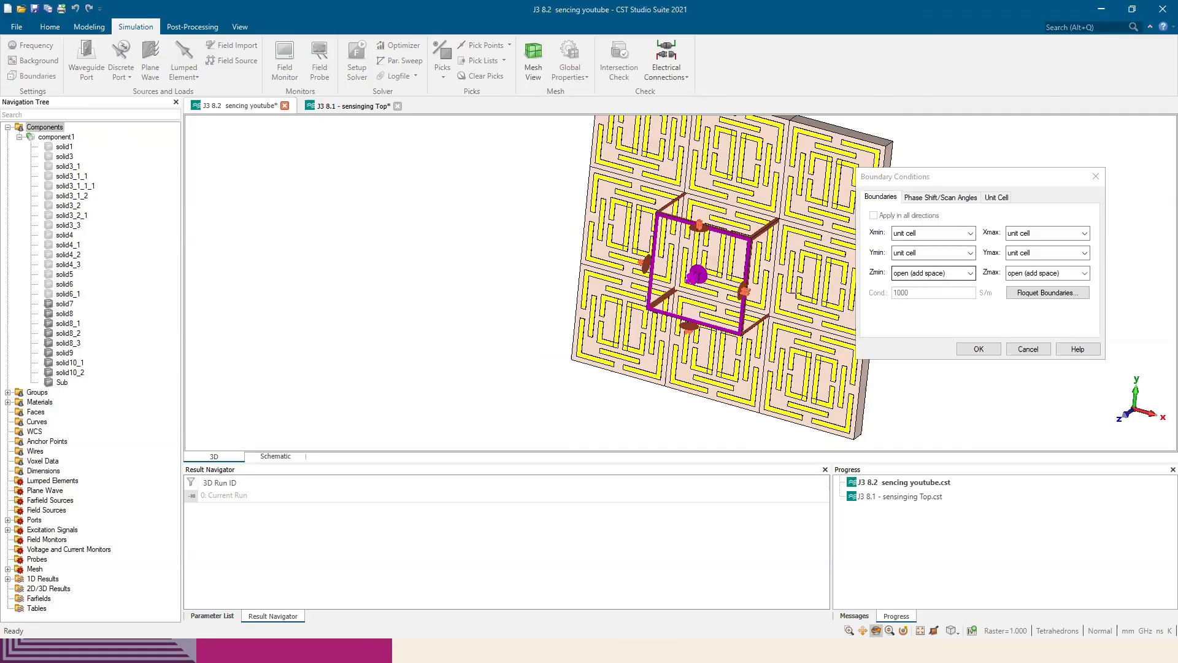
pyautogui.moveTo(796, 294); pyautogui.dragTo(691, 317)
pyautogui.moveTo(733, 254); pyautogui.dragTo(832, 245)
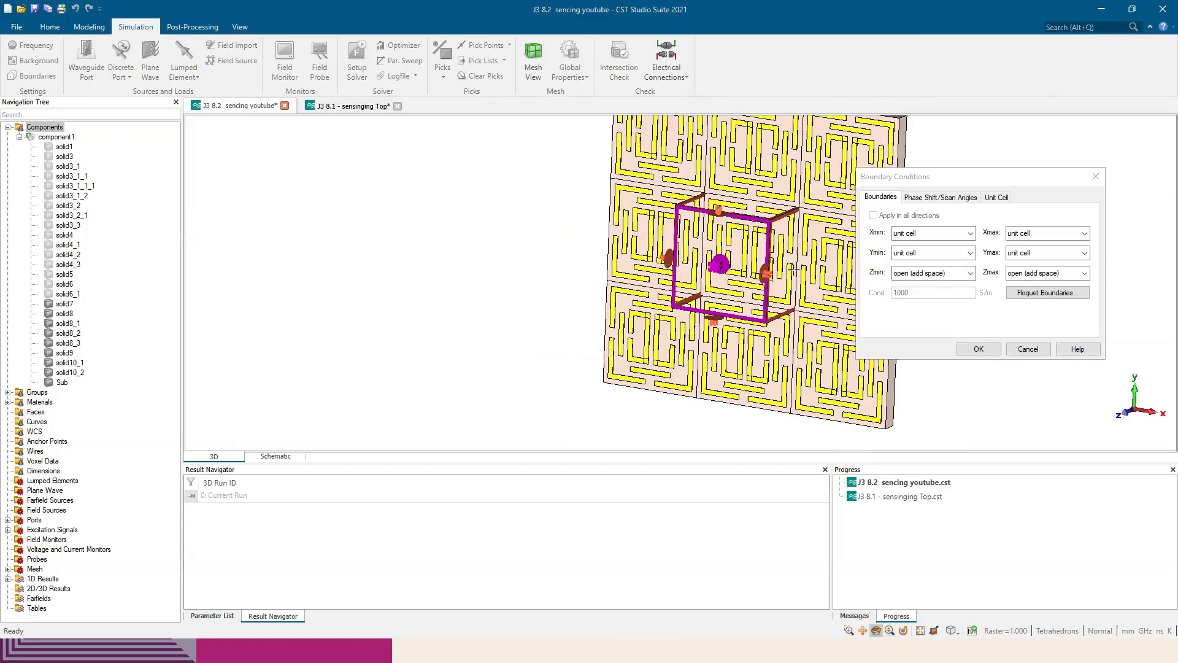
# Review the Floquet boundary settings for the Z ports, including the number of modes and the TE/TM mode details, and close without changes
pyautogui.click(1064, 295)
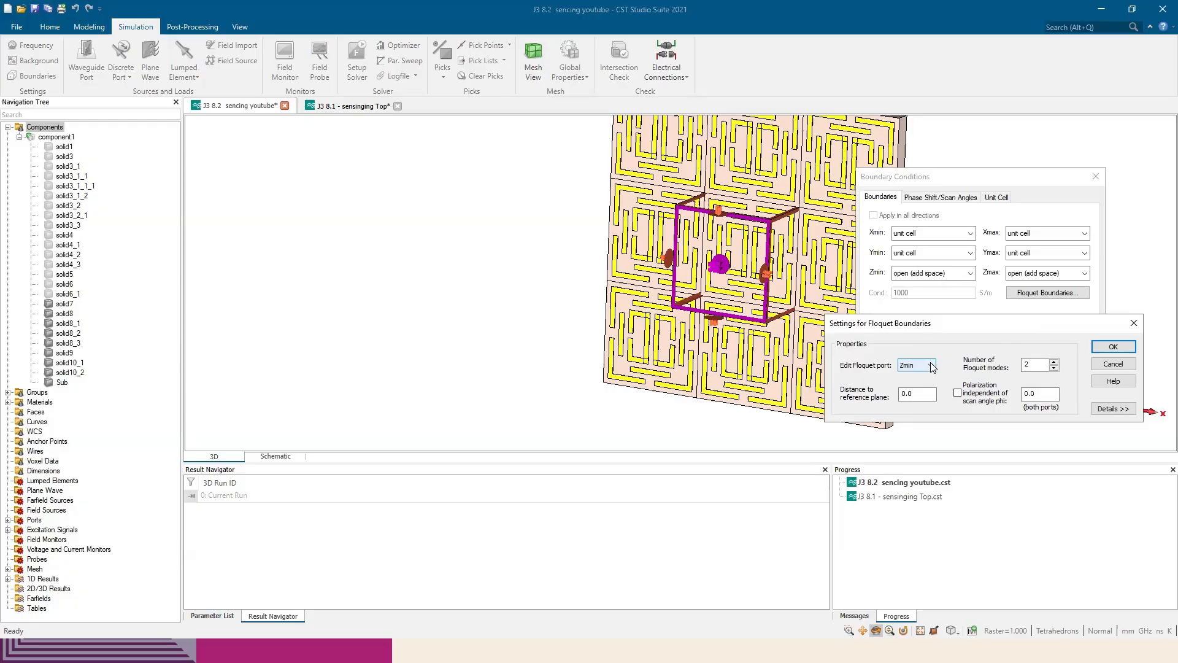
pyautogui.doubleClick(1036, 365)
pyautogui.click(915, 367)
pyautogui.click(910, 375)
pyautogui.click(1139, 322)
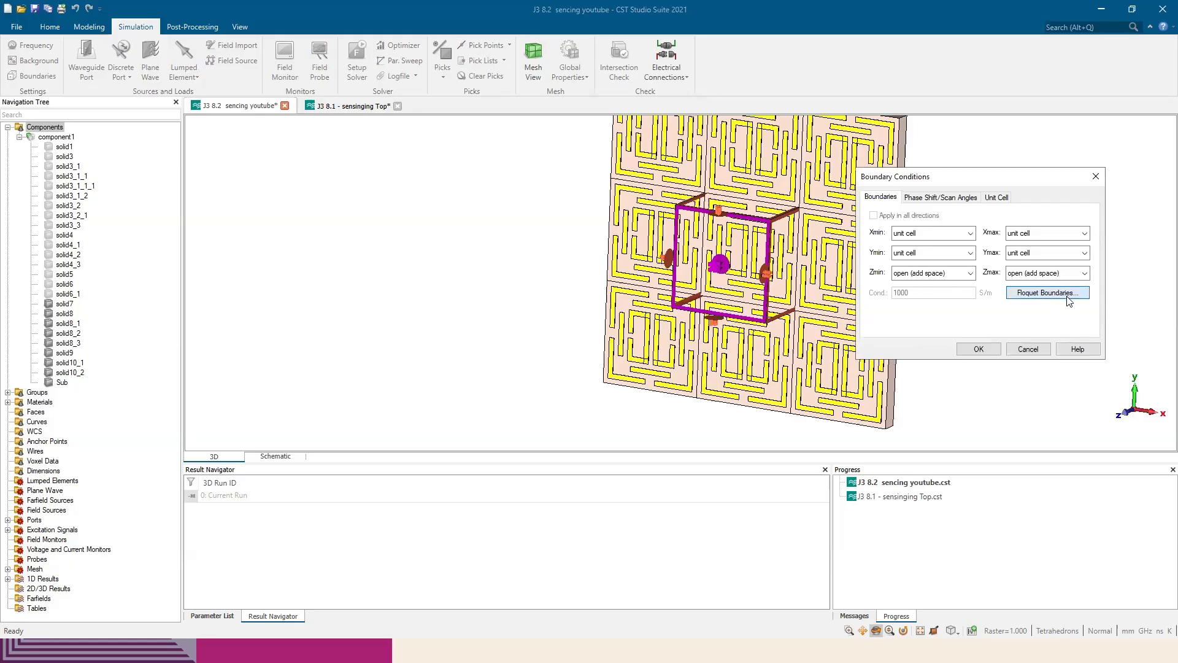
pyautogui.click(1061, 293)
pyautogui.click(1111, 303)
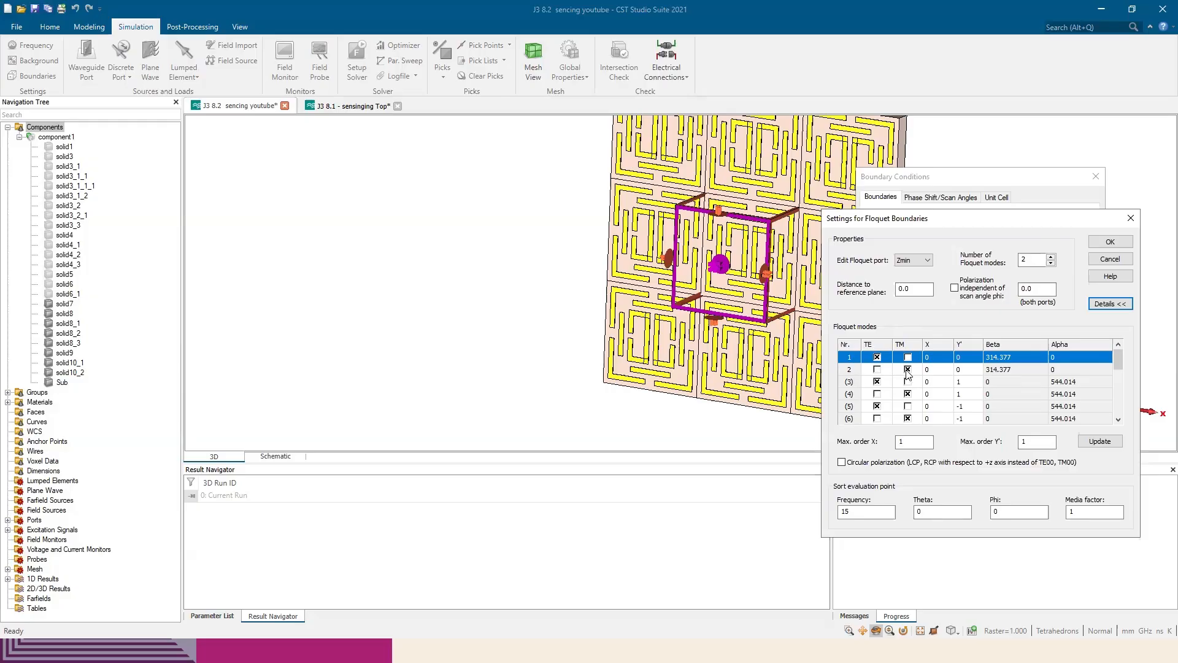
pyautogui.click(1131, 218)
pyautogui.click(1096, 177)
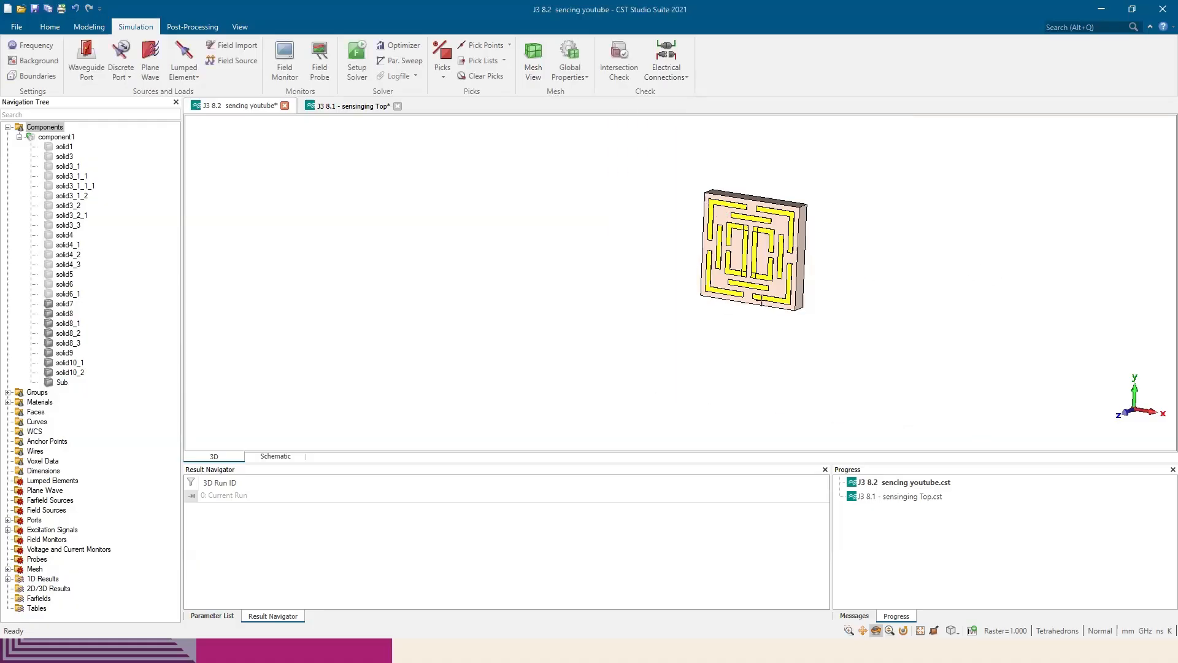
pyautogui.moveTo(659, 248); pyautogui.dragTo(598, 315, button='middle')
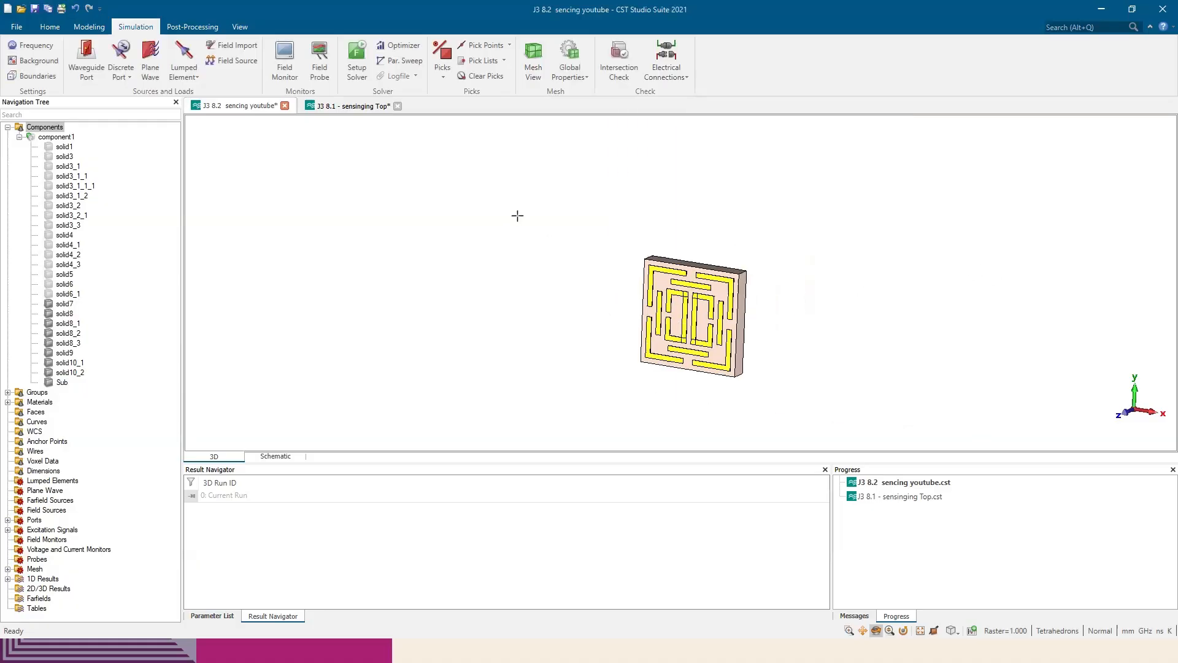
pyautogui.click(89, 27)
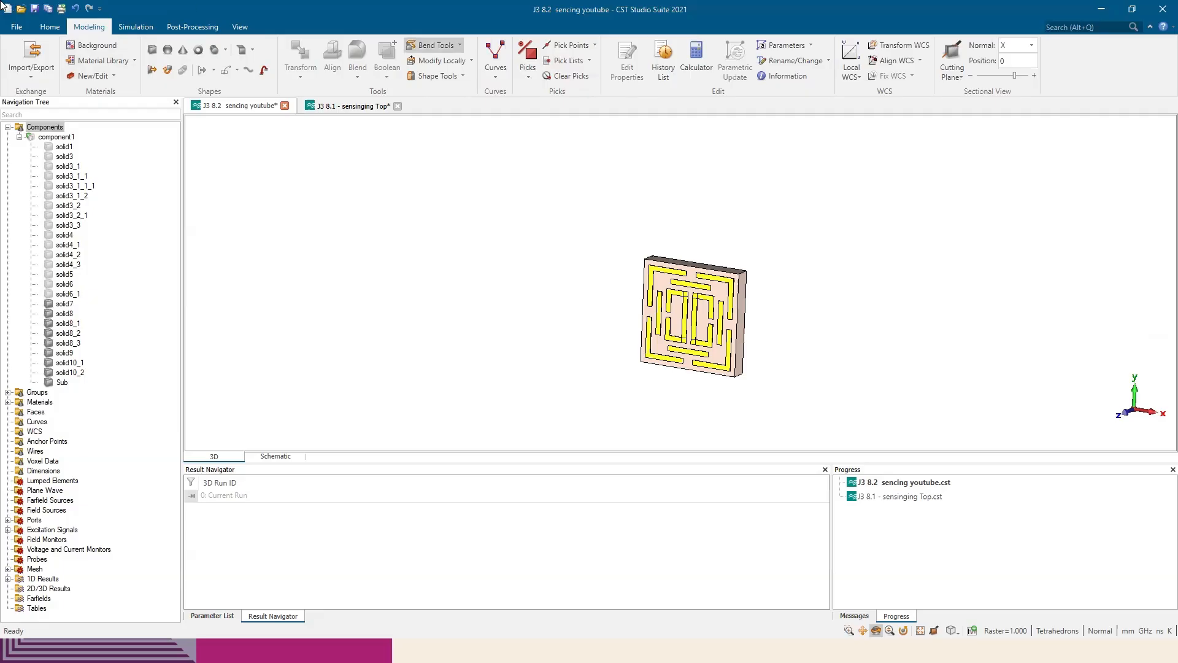
pyautogui.click(49, 27)
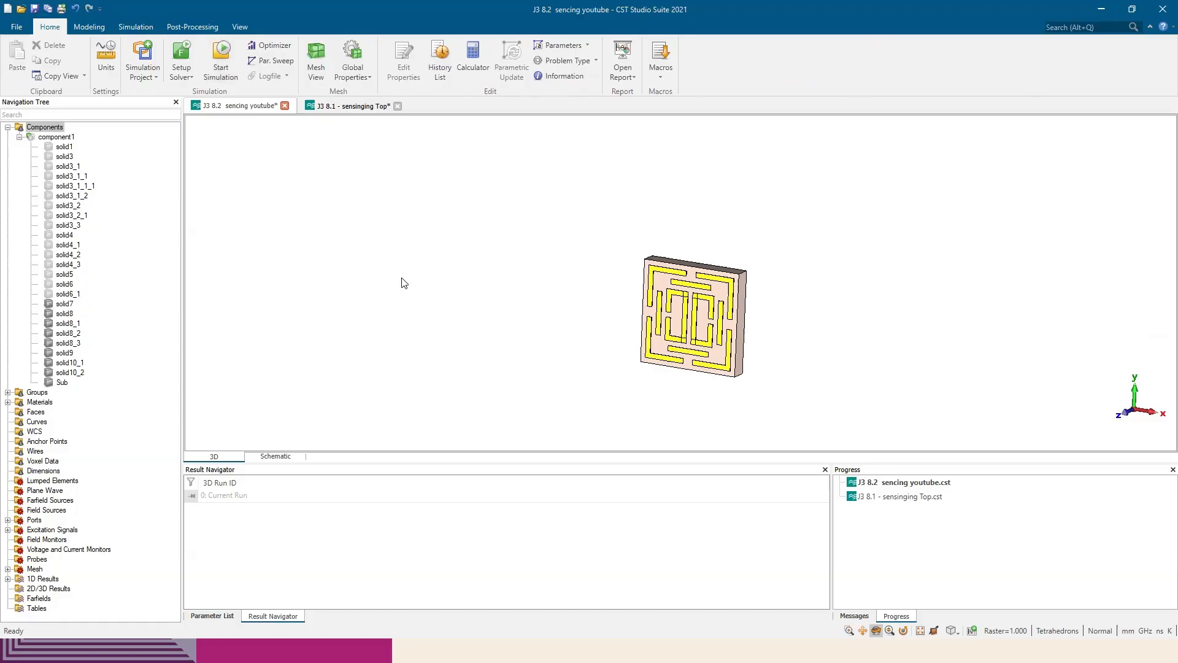
# Switch to the paper in Edge, review the Figure 5 field distributions and the solid materials sensing section, and return to CST Studio Suite
pyautogui.hotkey('alt', 'Tab')
pyautogui.scroll(-8, 558, 310)
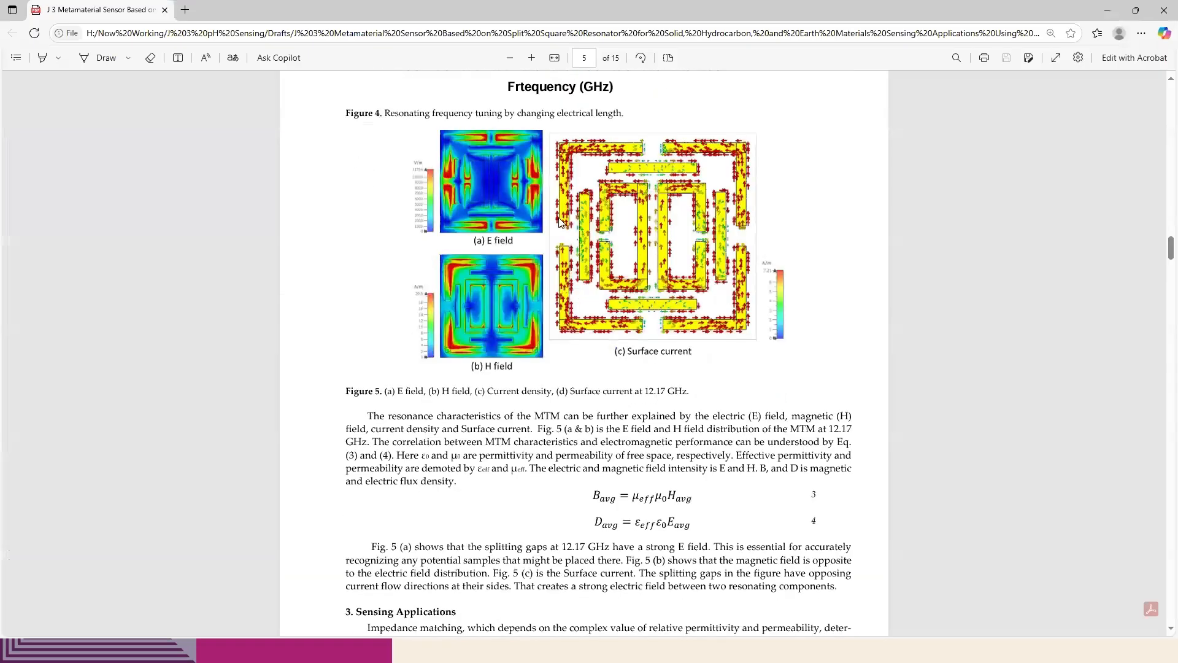
pyautogui.scroll(-10, 617, 270)
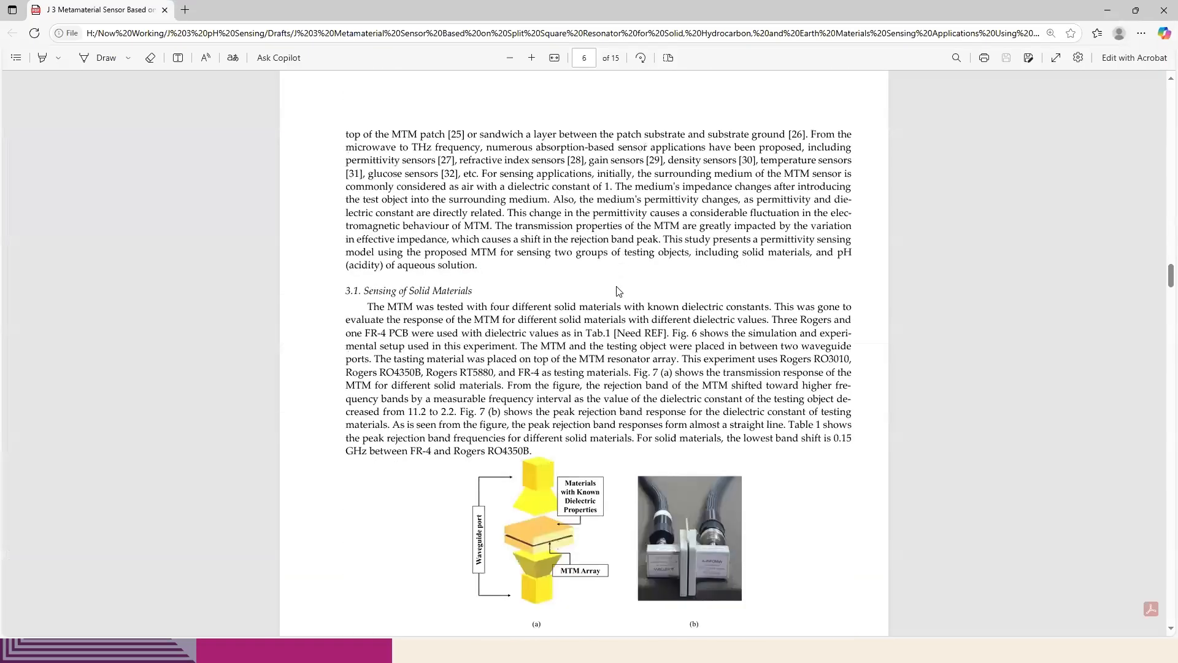
pyautogui.scroll(-1, 619, 291)
pyautogui.scroll(10, 619, 291)
pyautogui.hotkey('alt', 'Tab')
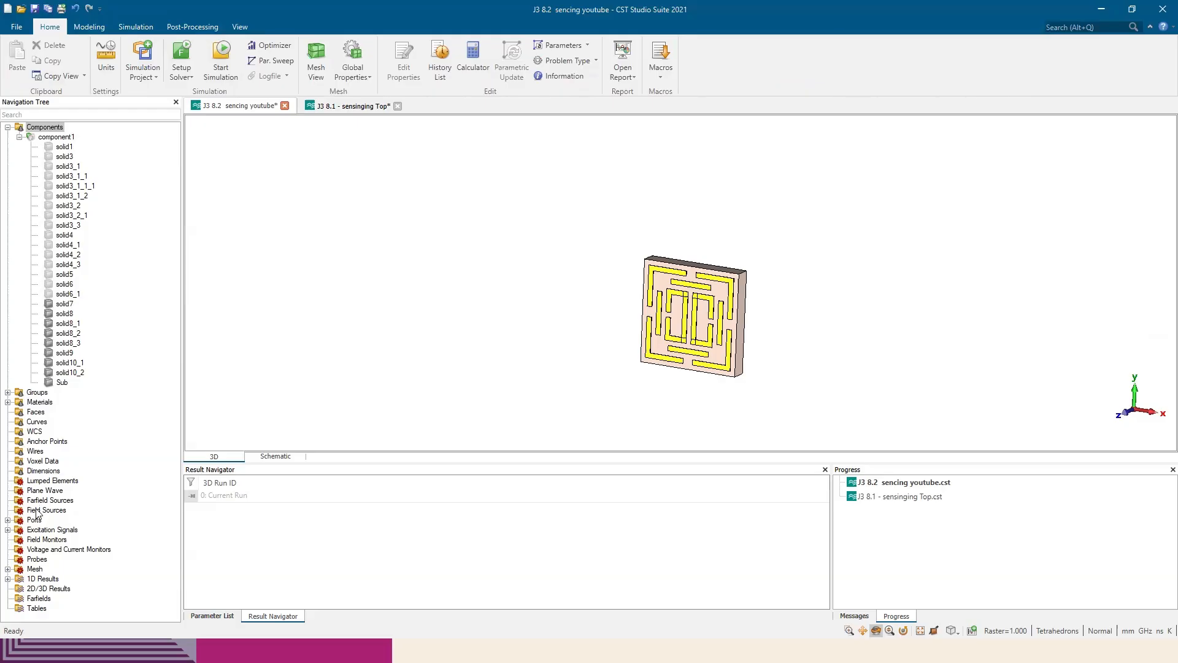
# Open the field monitor definition and look up the resonance frequency in the MTM characterization section of the paper in Edge
pyautogui.click(26, 540)
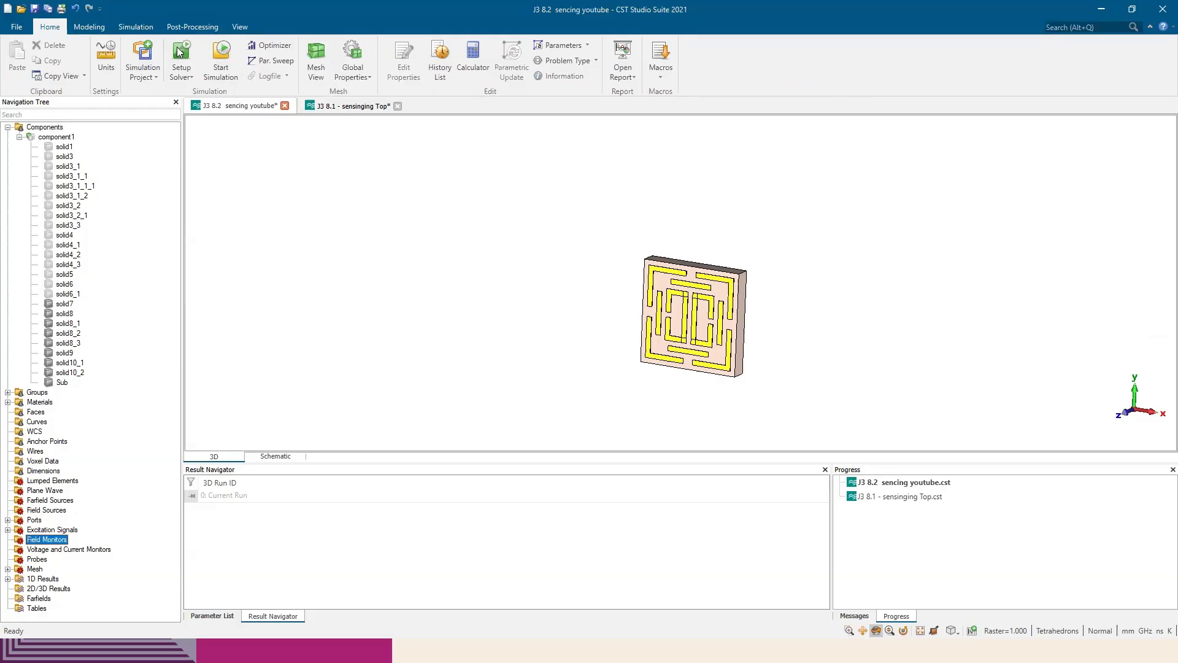
pyautogui.click(141, 27)
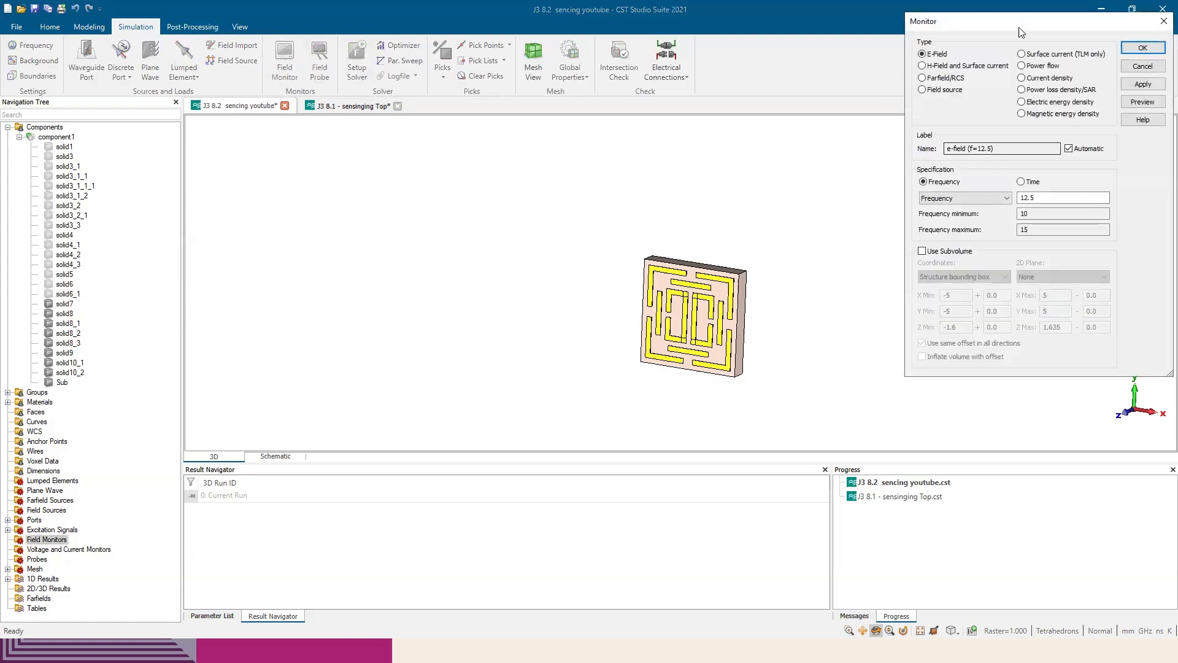
pyautogui.moveTo(1019, 27); pyautogui.dragTo(905, 115)
pyautogui.hotkey('alt', 'Tab')
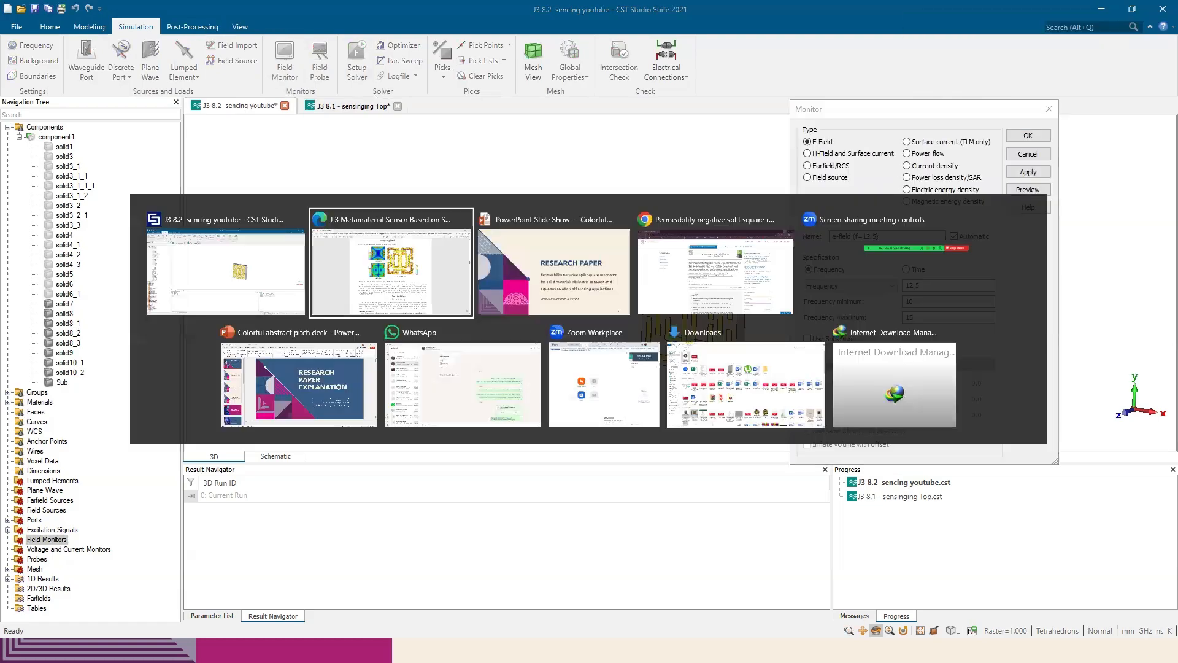
pyautogui.hotkey('alt', 'Tab')
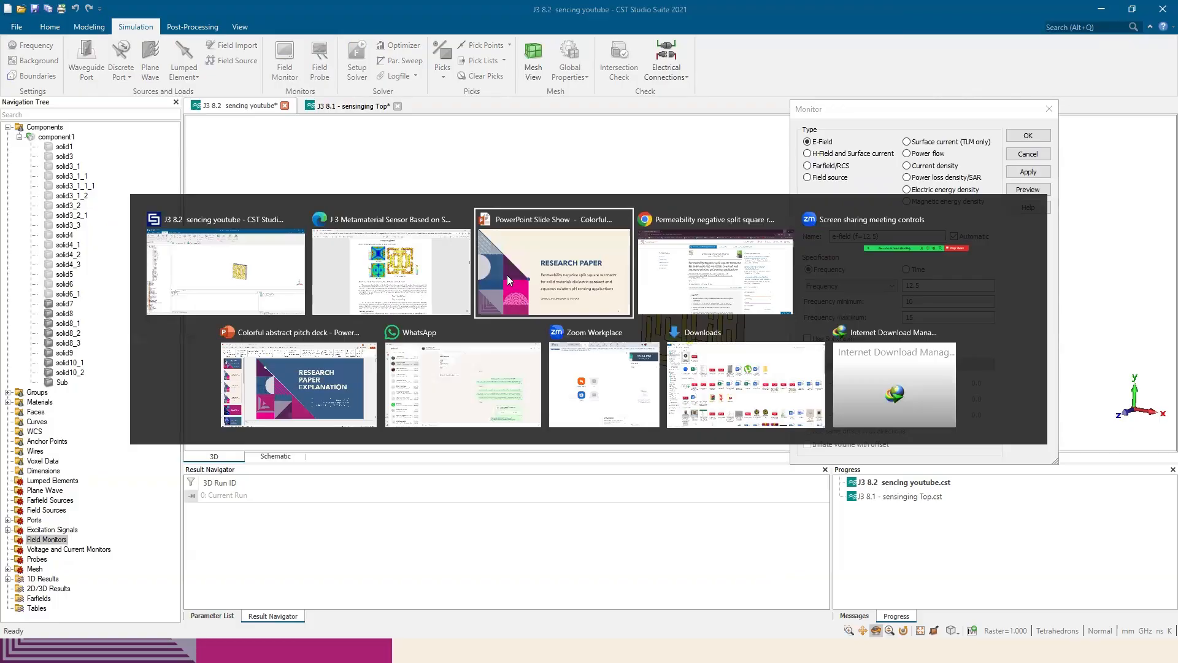
pyautogui.click(427, 283)
pyautogui.scroll(-4, 512, 562)
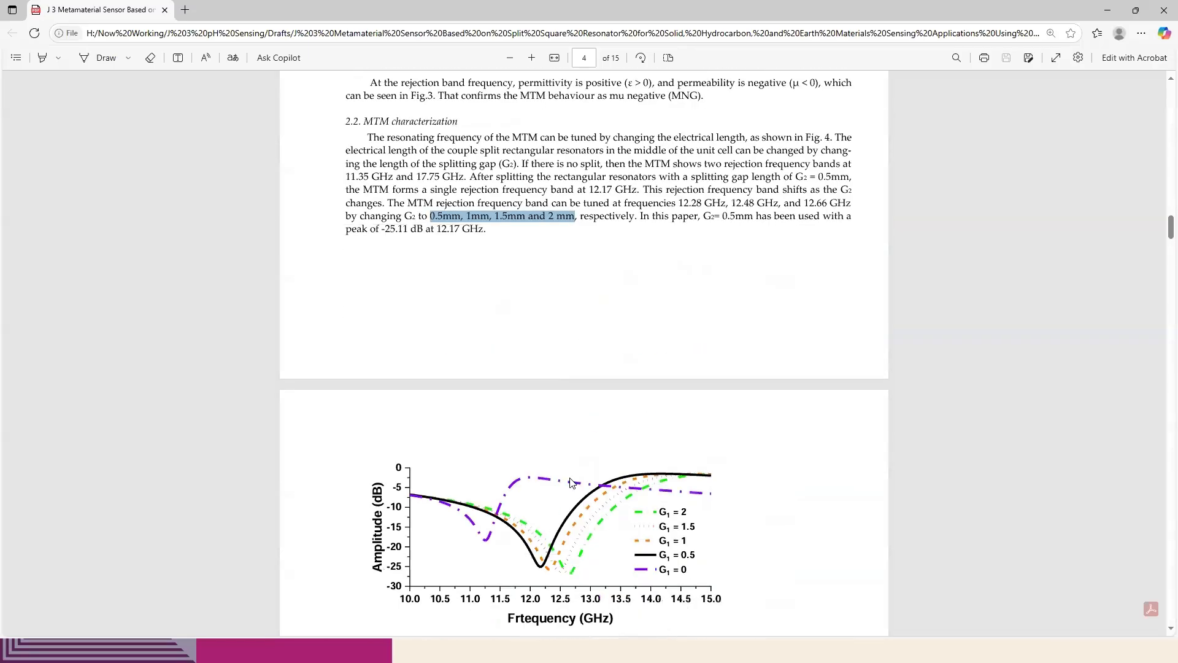
pyautogui.scroll(10, 497, 546)
pyautogui.scroll(5, 494, 545)
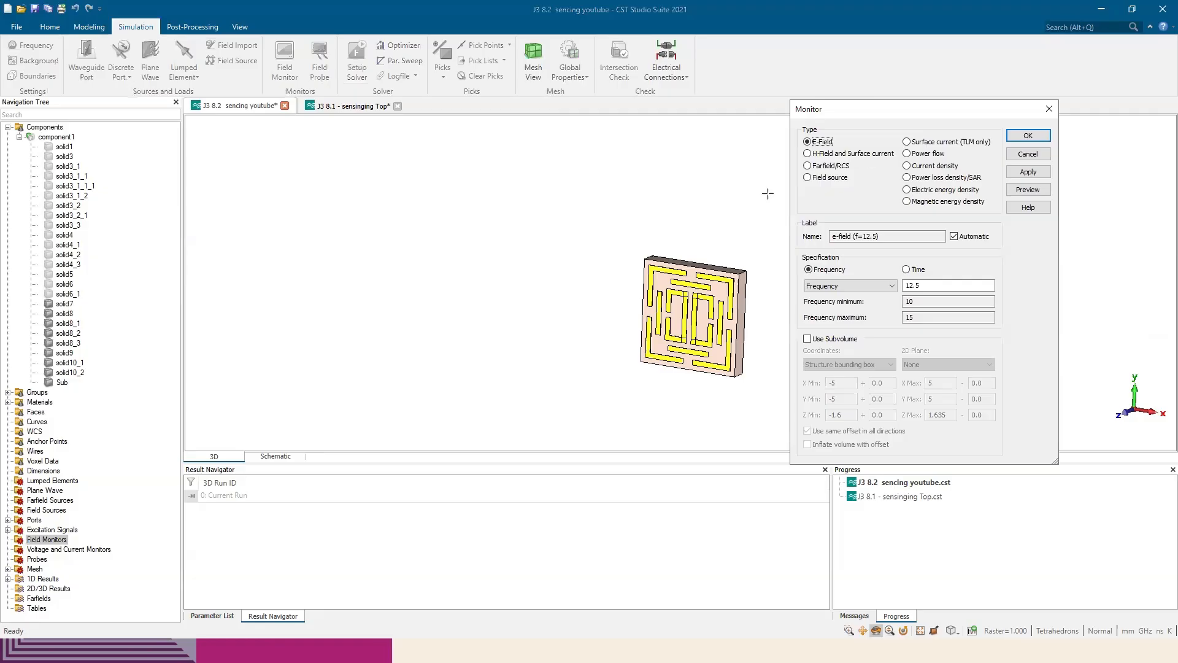
# Back in CST Studio Suite, enter 12.2 GHz as the E-field monitor frequency and close the definition without creating the monitor
pyautogui.moveTo(919, 114); pyautogui.dragTo(807, 144)
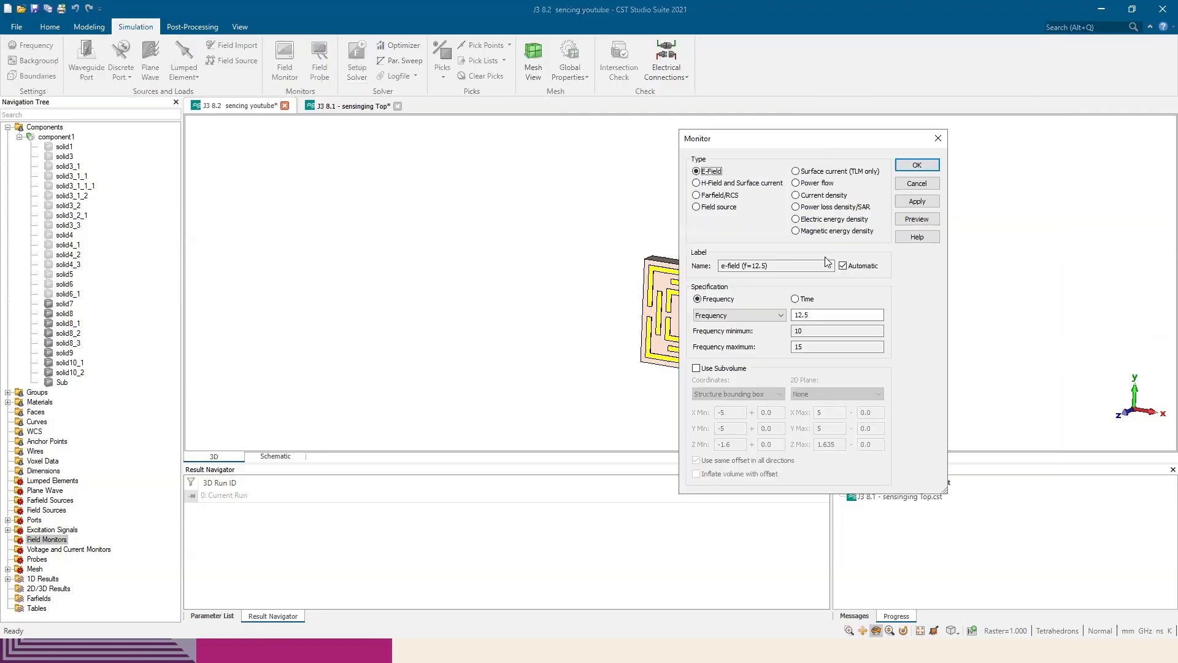
pyautogui.click(810, 313)
pyautogui.write('2')
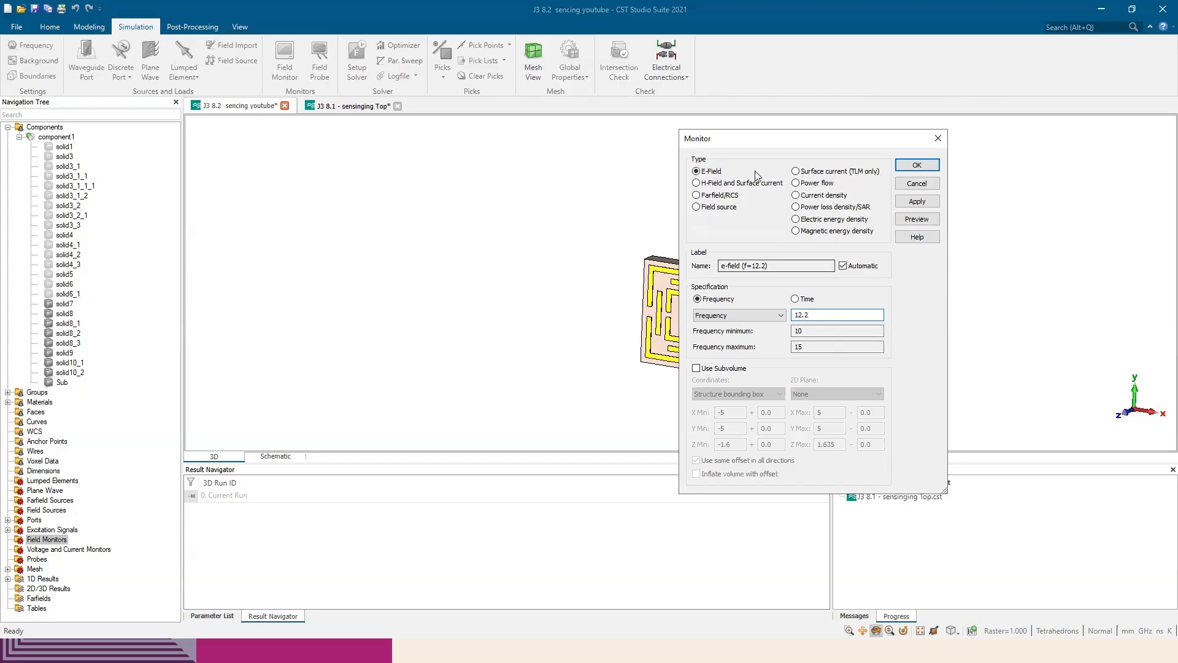
pyautogui.moveTo(782, 147); pyautogui.dragTo(836, 137)
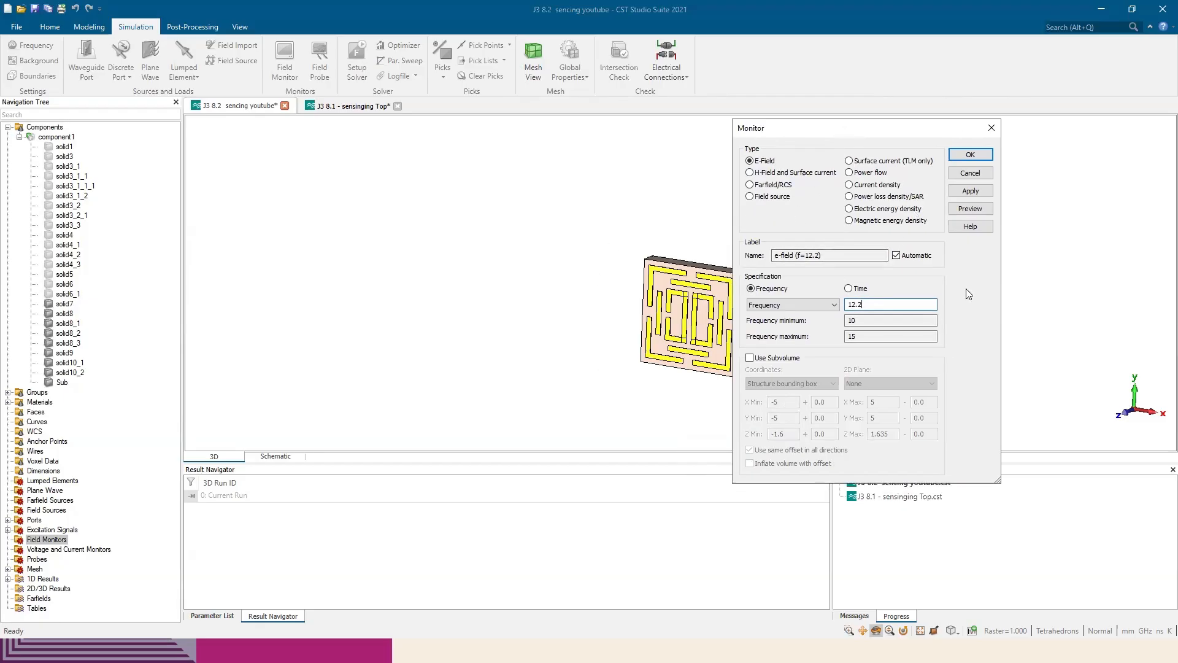
pyautogui.moveTo(941, 127); pyautogui.dragTo(877, 143)
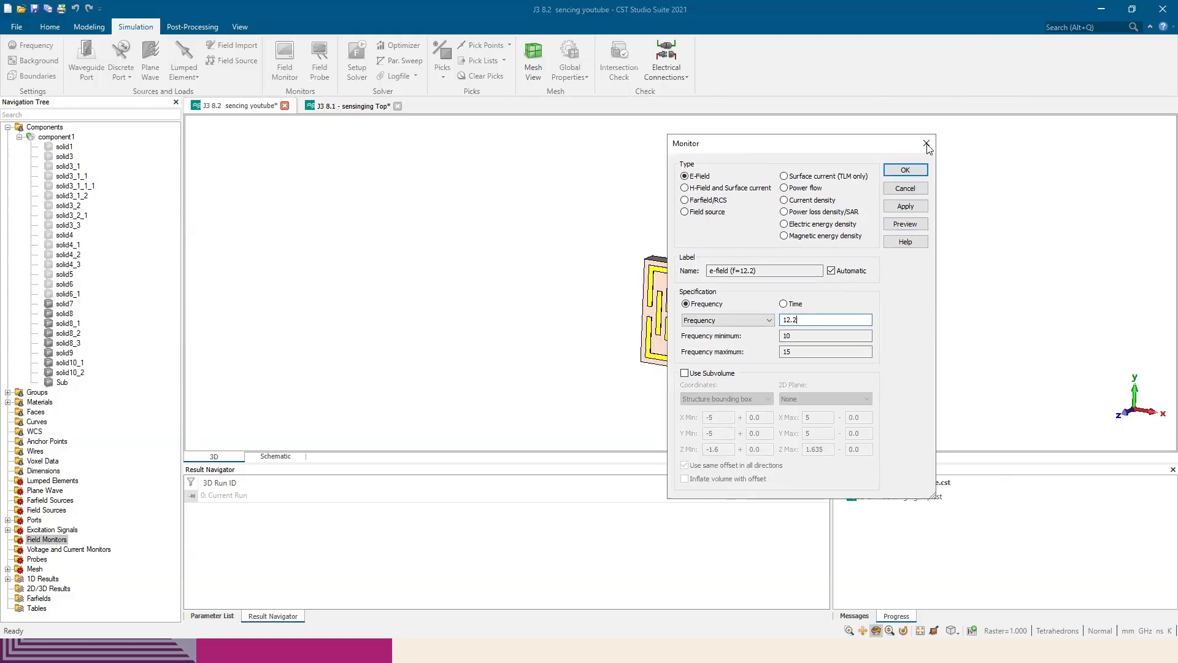
pyautogui.click(928, 143)
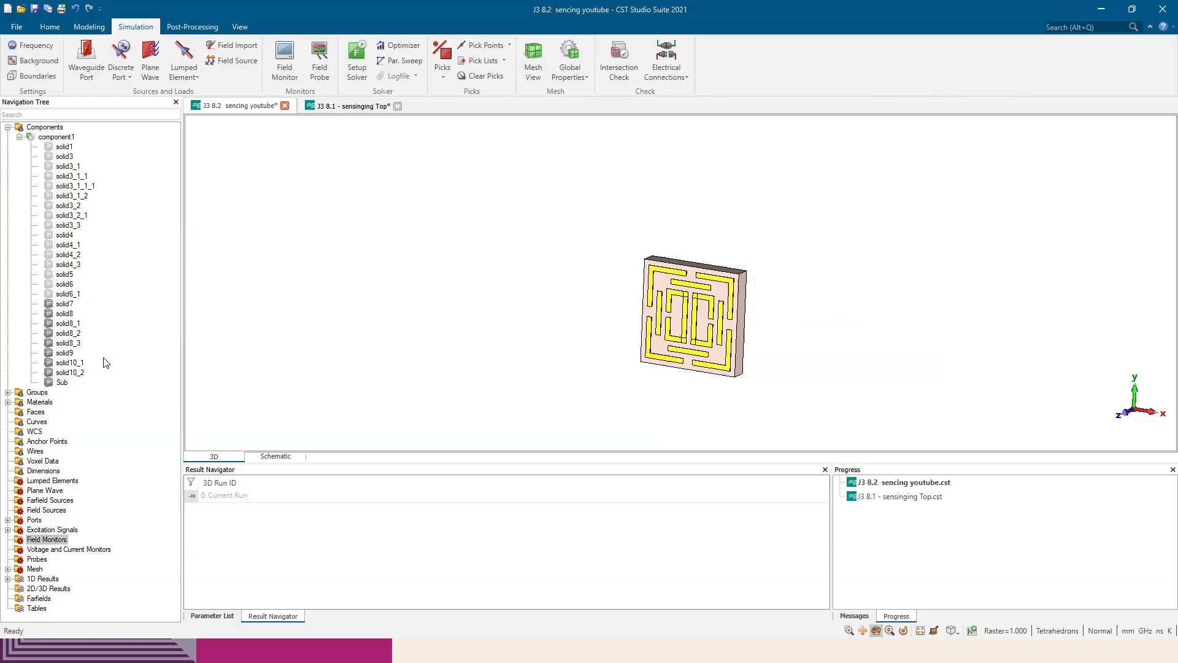
pyautogui.click(64, 147)
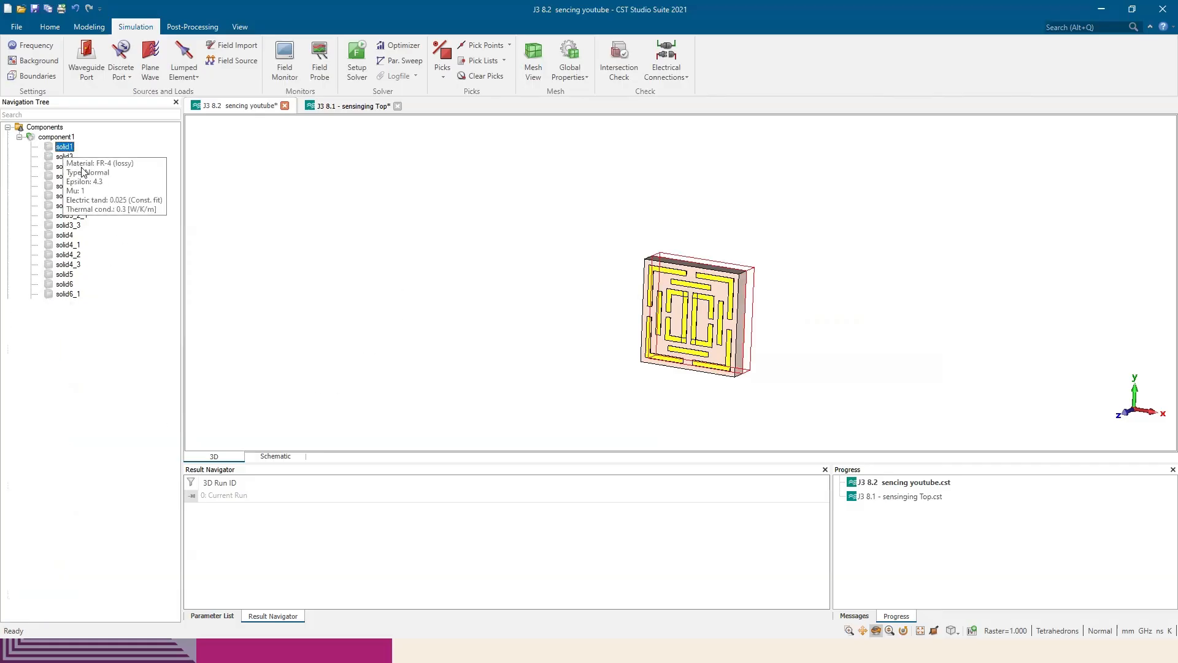
pyautogui.keyDown('shift'); pyautogui.click(73, 295); pyautogui.keyUp('shift')
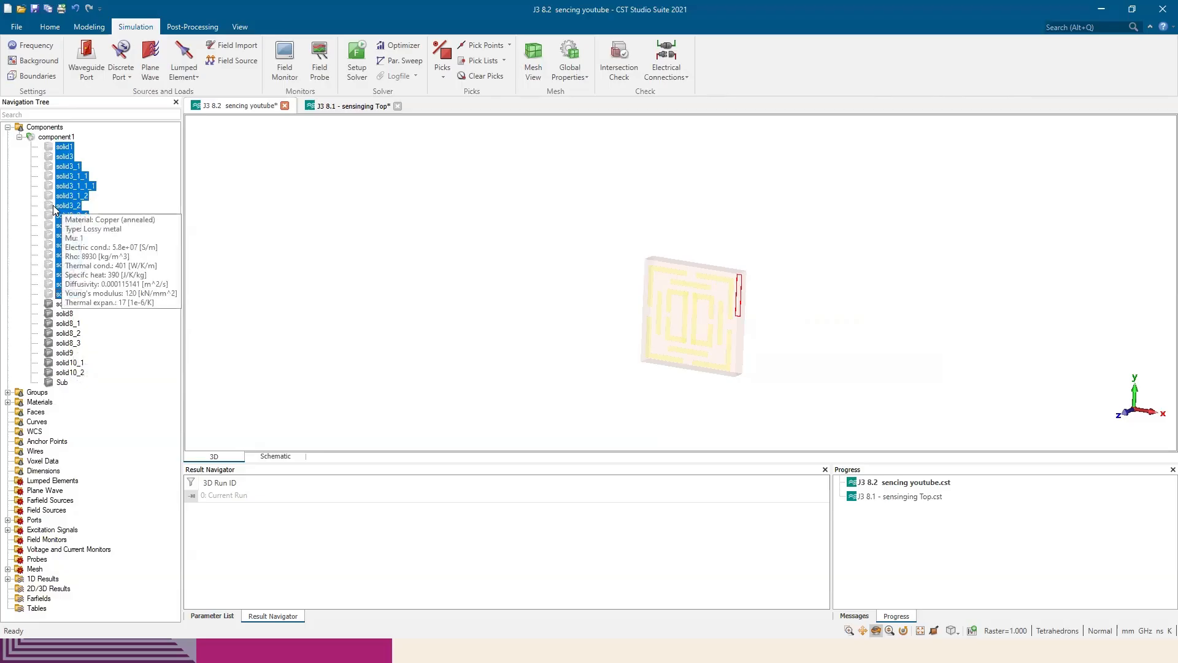
pyautogui.rightClick(68, 206)
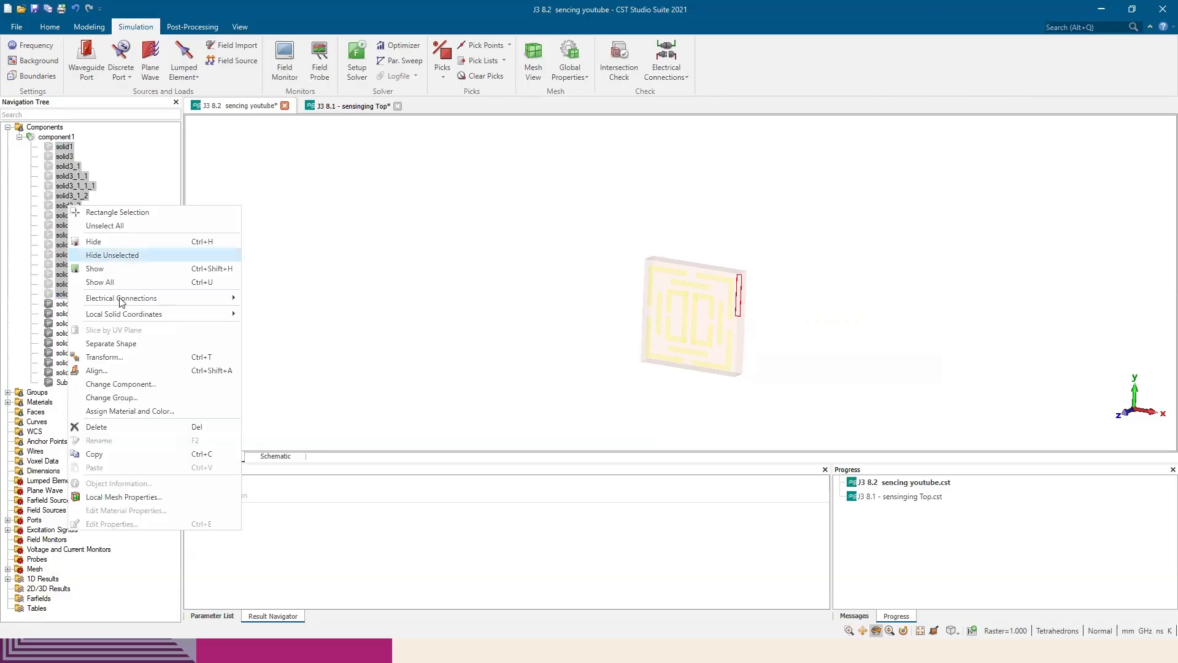
pyautogui.click(98, 146)
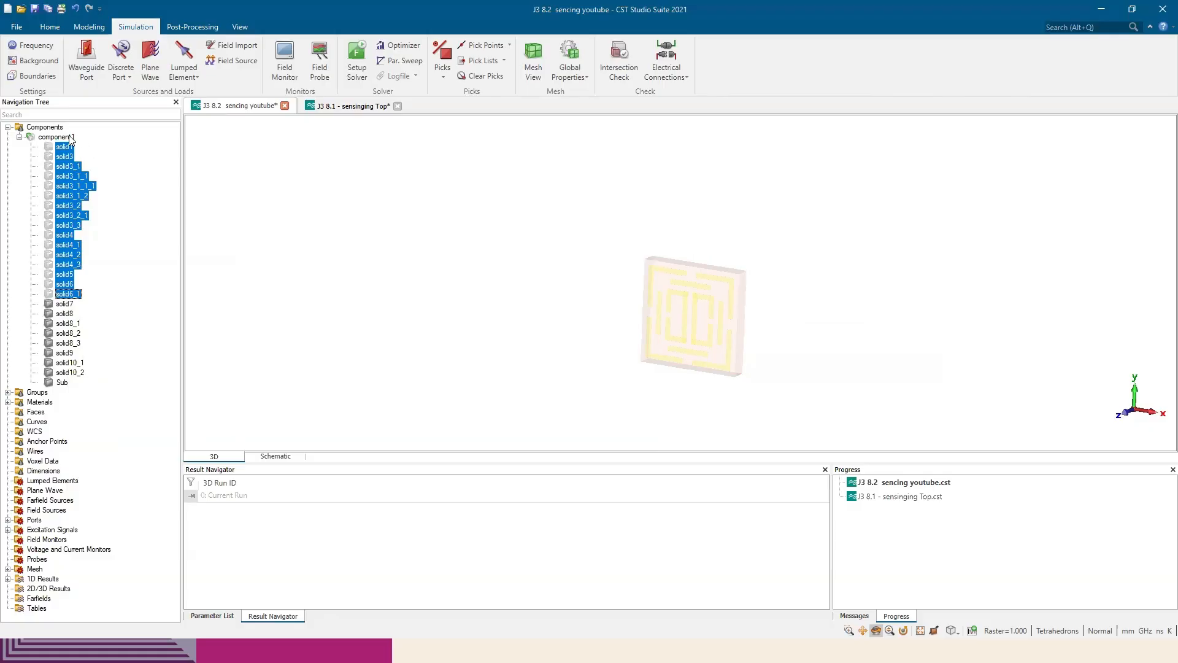
# Create a new component, component2, and move the hidden solids from solid1 to solid6_1 out of component1 into it
pyautogui.rightClick(61, 127)
pyautogui.click(114, 134)
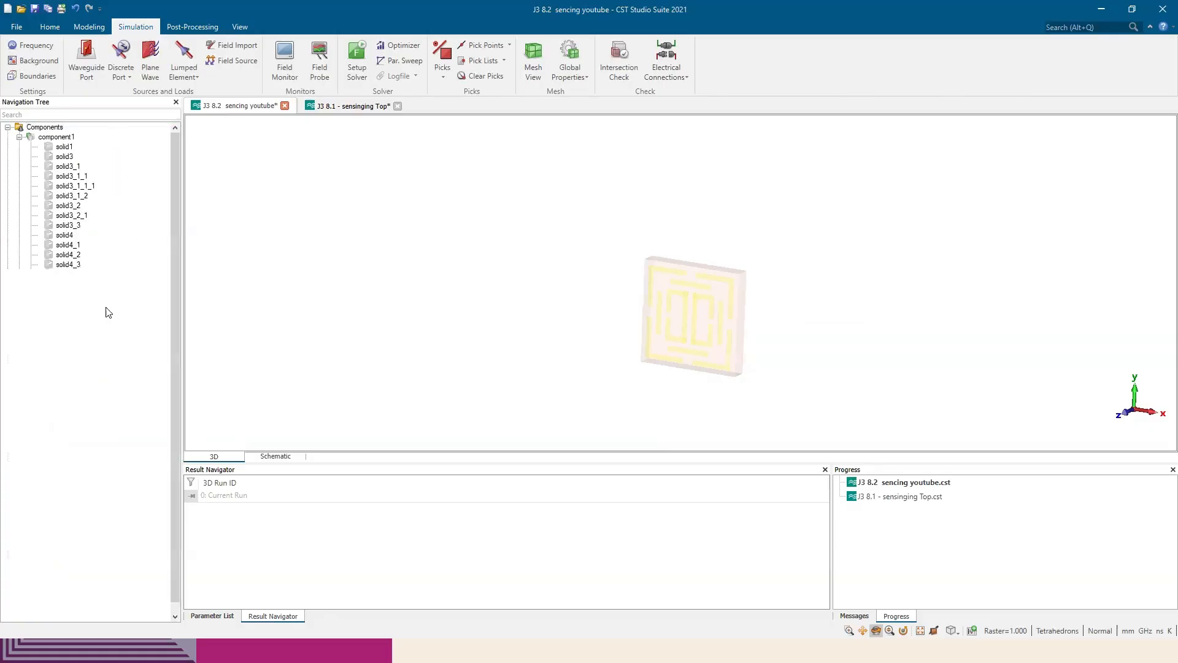
pyautogui.click(62, 382)
pyautogui.click(65, 147)
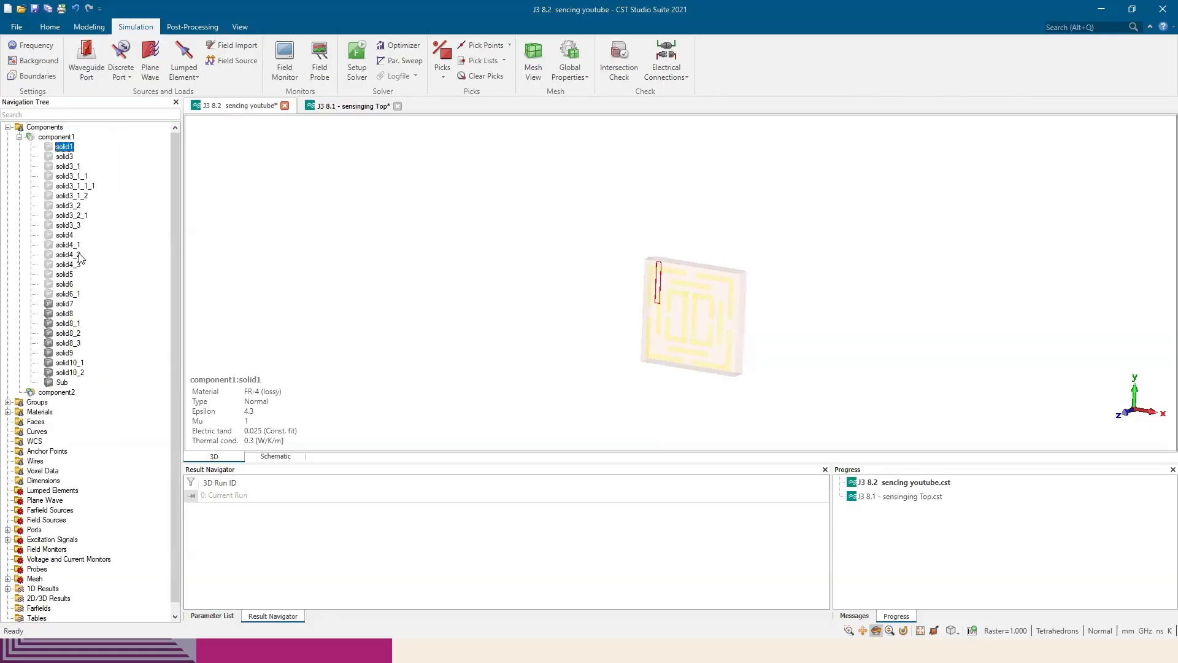
pyautogui.keyDown('shift'); pyautogui.click(69, 294); pyautogui.keyUp('shift')
pyautogui.moveTo(70, 297); pyautogui.dragTo(56, 392)
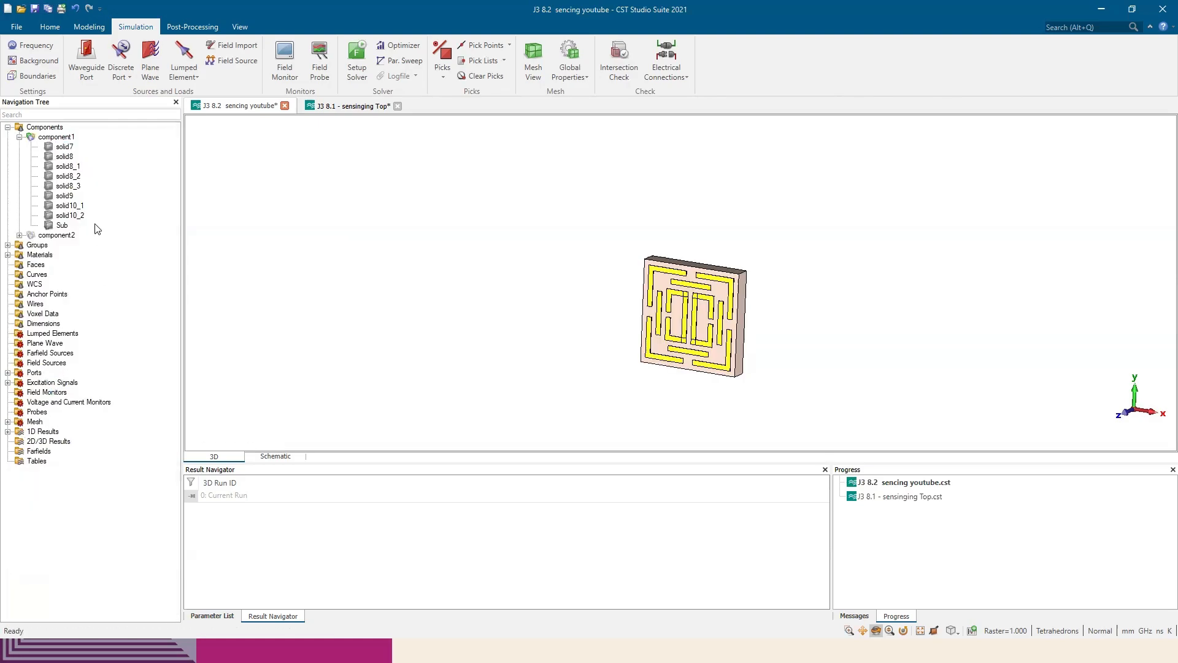
# Show component2 and compare its unit cell with component1 by highlighting each component in turn
pyautogui.rightClick(56, 235)
pyautogui.click(128, 270)
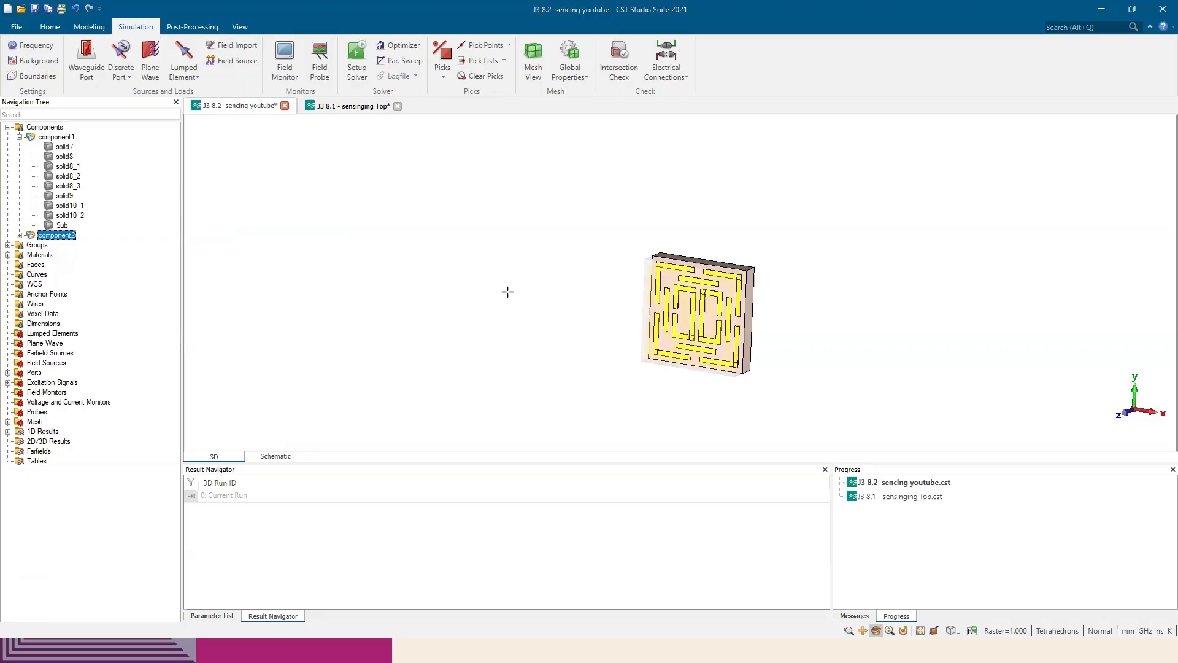
pyautogui.click(68, 138)
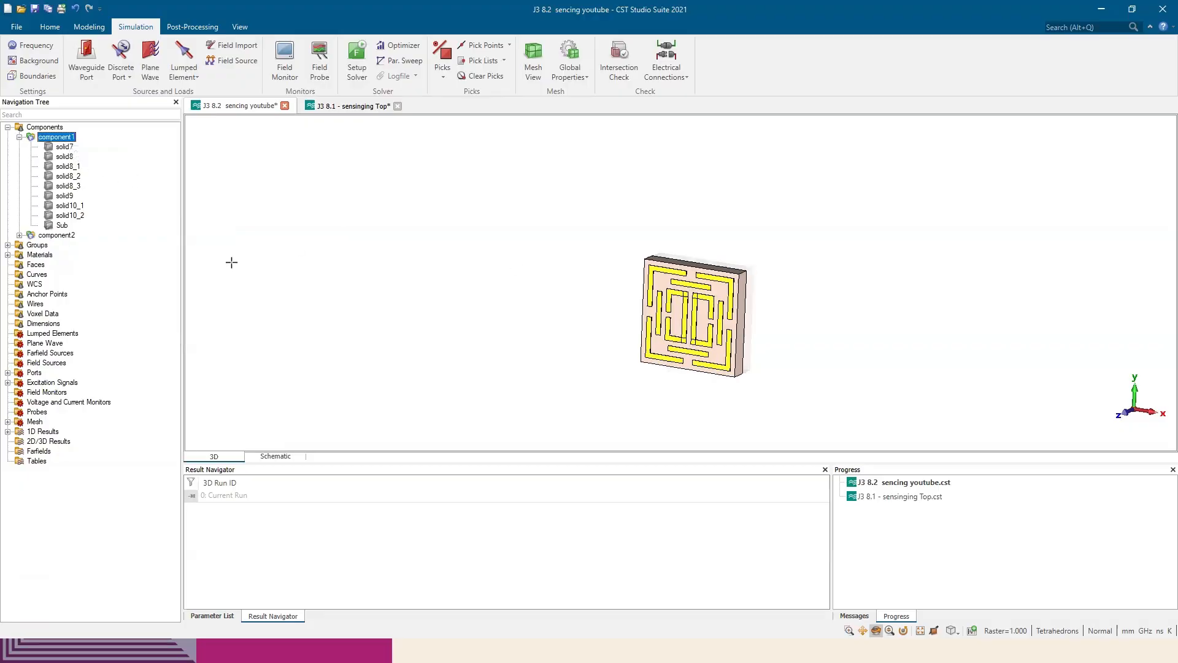
pyautogui.click(59, 236)
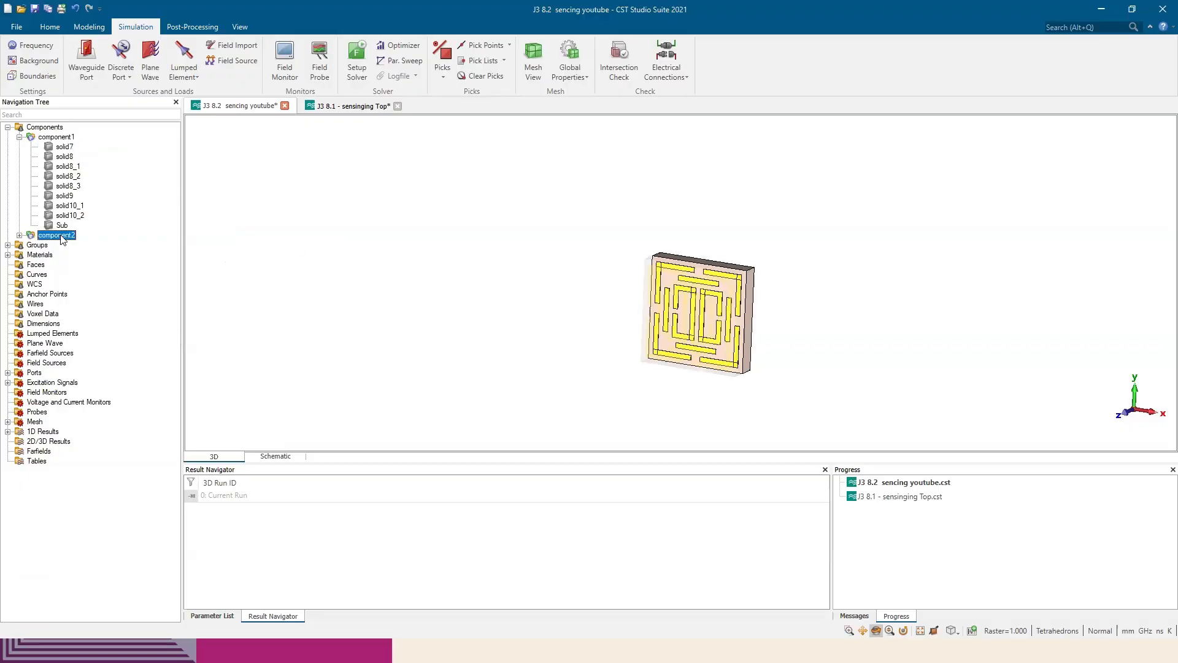
pyautogui.click(61, 138)
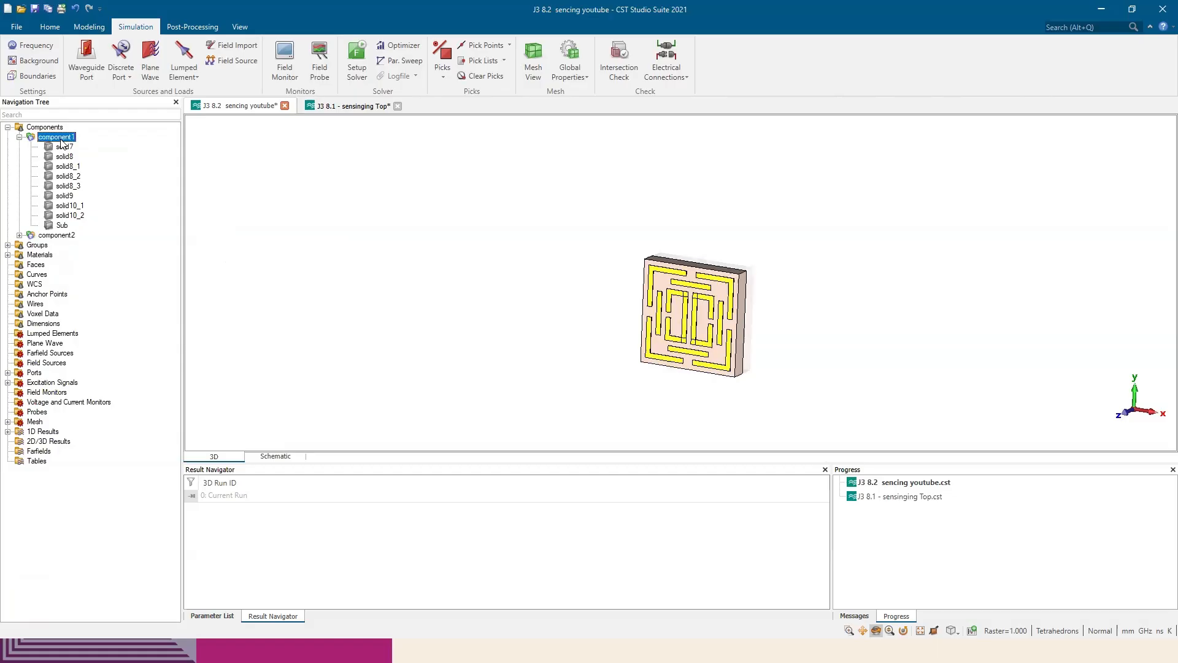
# Compare the unit cells of component1 and component2 at close range by highlighting each component alternately
pyautogui.scroll(3, 520, 274)
pyautogui.moveTo(880, 335); pyautogui.dragTo(644, 267, button='middle')
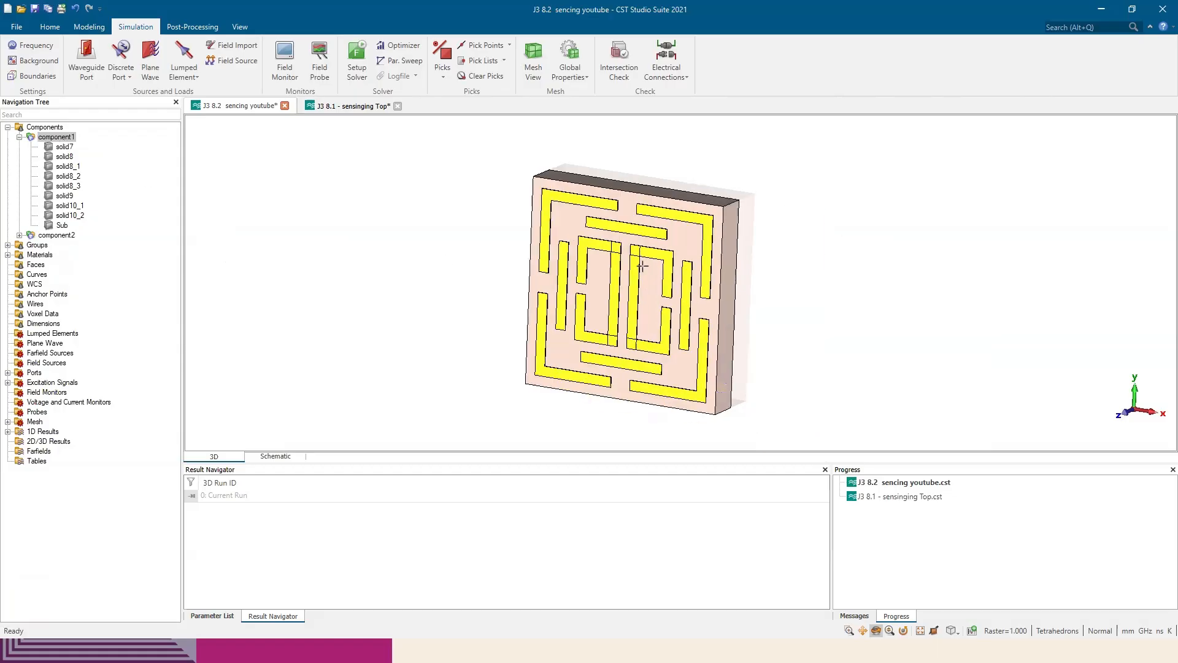
pyautogui.click(60, 237)
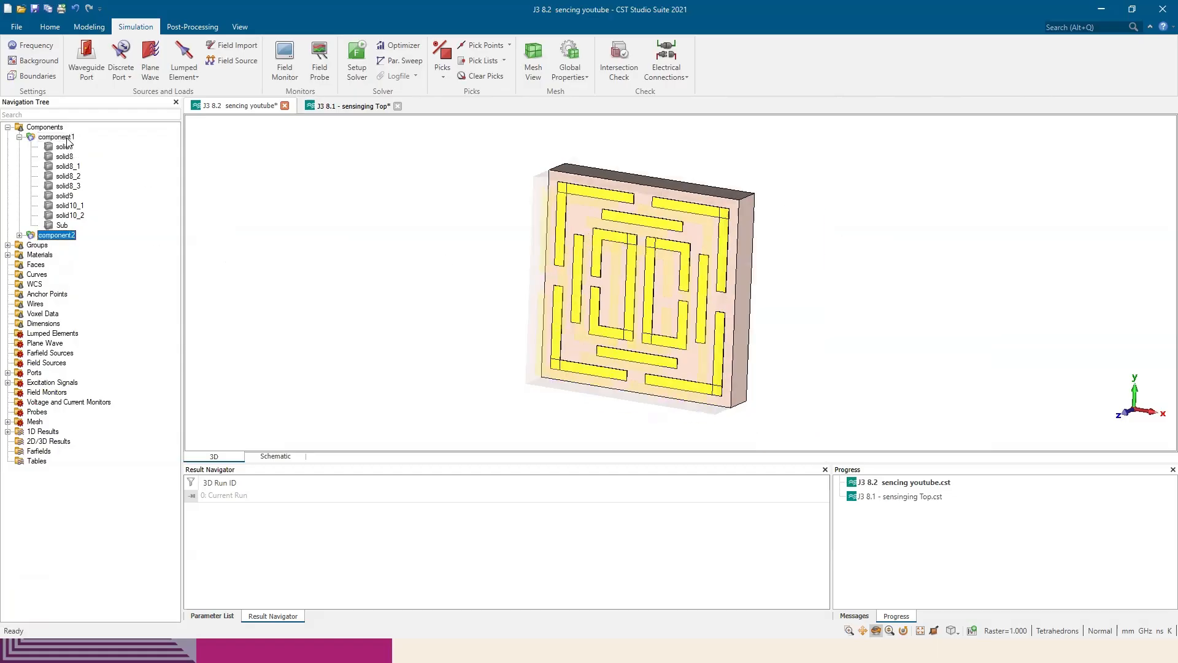
pyautogui.click(66, 139)
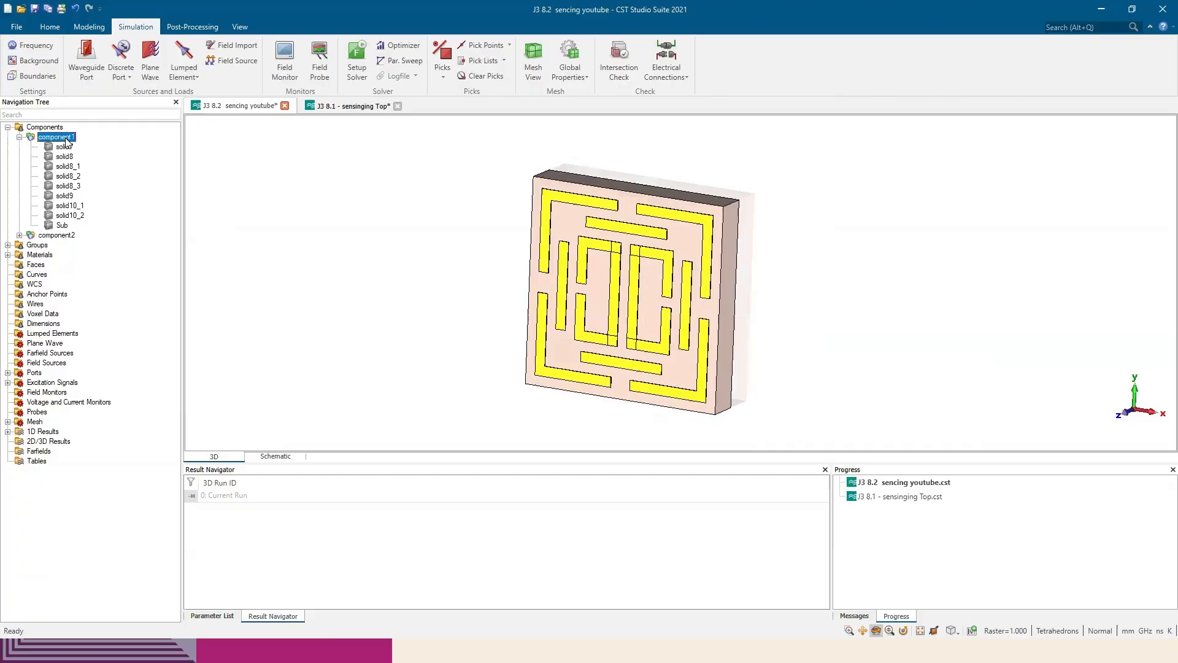
# Inspect component2 from the back and front, and delete it so that only the component1 unit cell is left
pyautogui.click(58, 236)
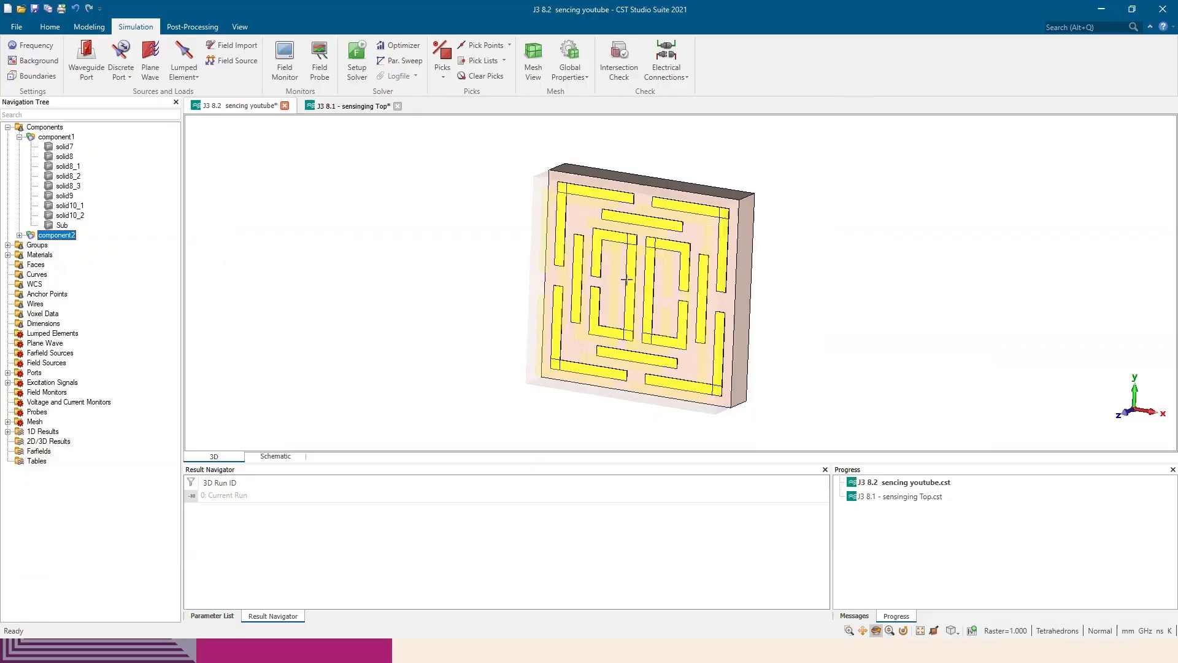
pyautogui.moveTo(864, 296)
pyautogui.mouseDown()
pyautogui.moveTo(861, 370)
pyautogui.moveTo(739, 289)
pyautogui.moveTo(918, 279)
pyautogui.mouseUp()
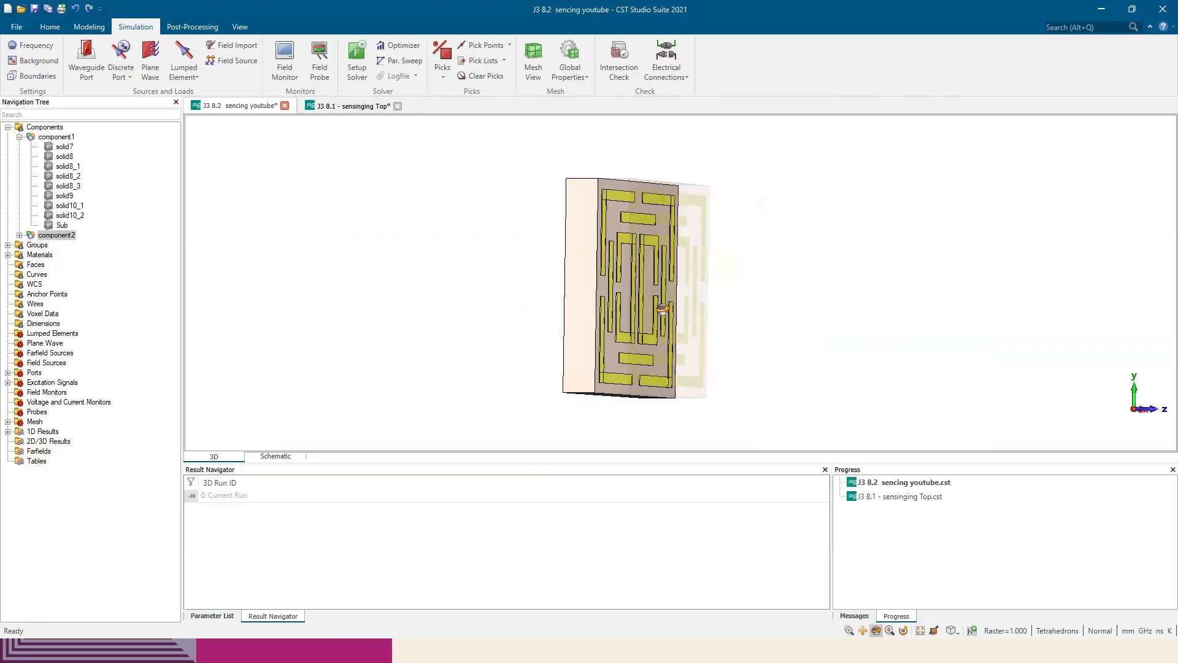
pyautogui.moveTo(663, 309)
pyautogui.mouseDown()
pyautogui.moveTo(405, 319)
pyautogui.moveTo(732, 198)
pyautogui.moveTo(722, 239)
pyautogui.moveTo(618, 286)
pyautogui.moveTo(417, 325)
pyautogui.mouseUp()
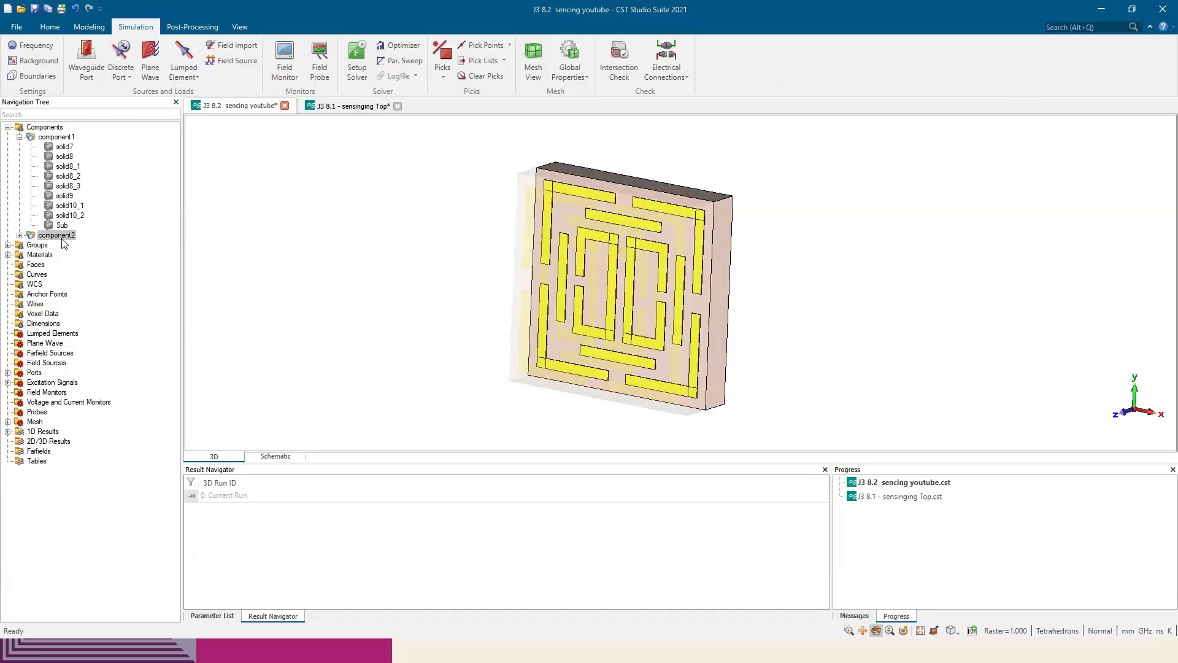
pyautogui.press('Delete')
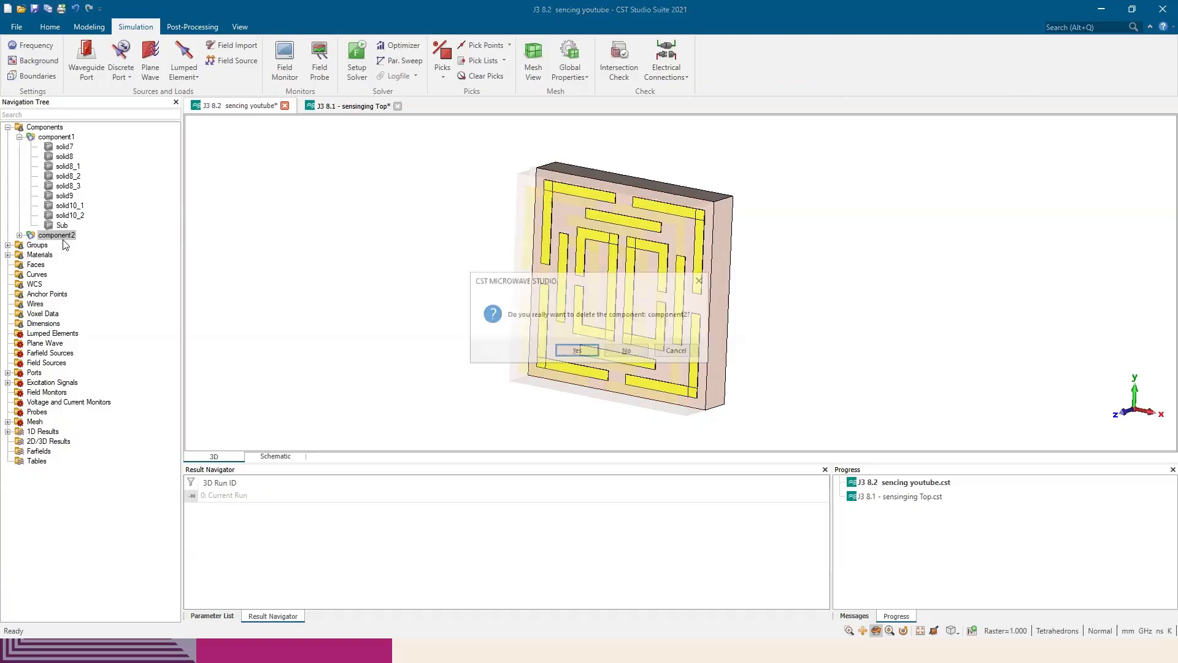
pyautogui.press('Return')
pyautogui.moveTo(552, 236); pyautogui.dragTo(338, 282)
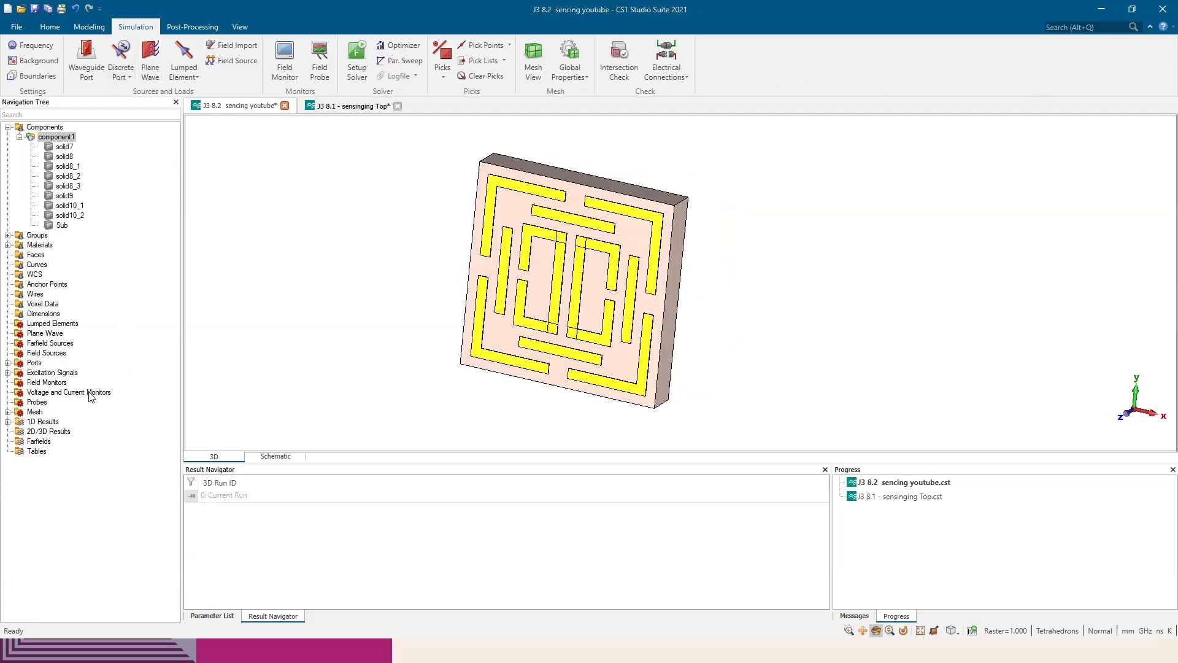
# Run the simulation of the unit cell and expand the S-Parameters in the 1D results
pyautogui.click(49, 27)
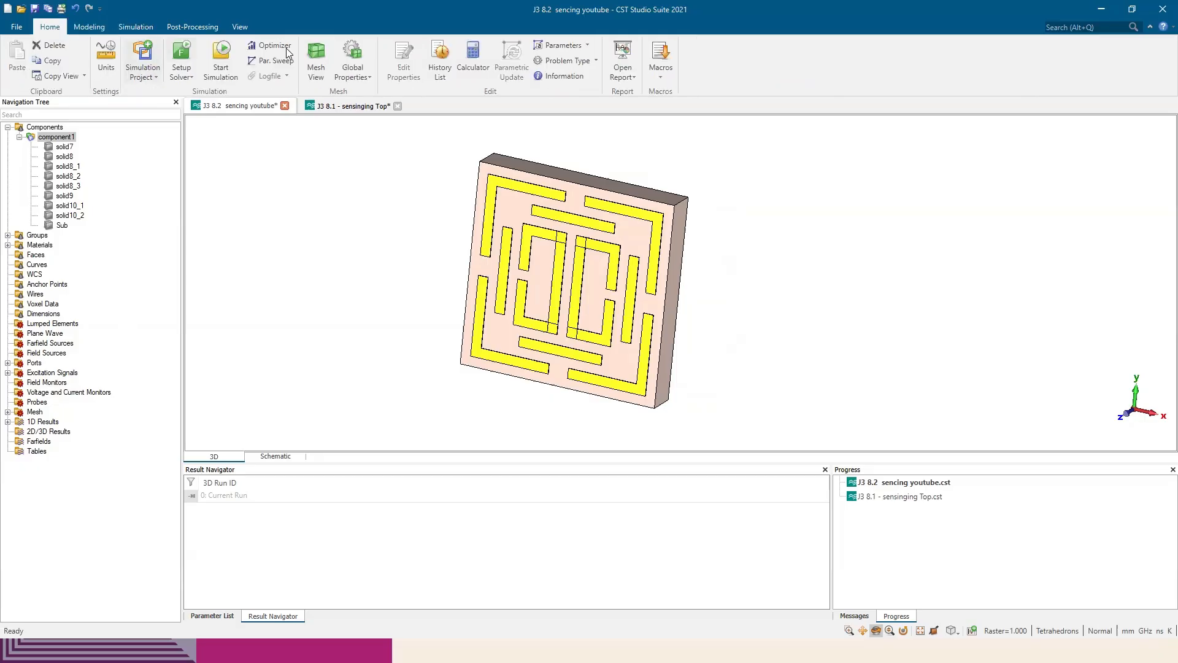
pyautogui.click(222, 61)
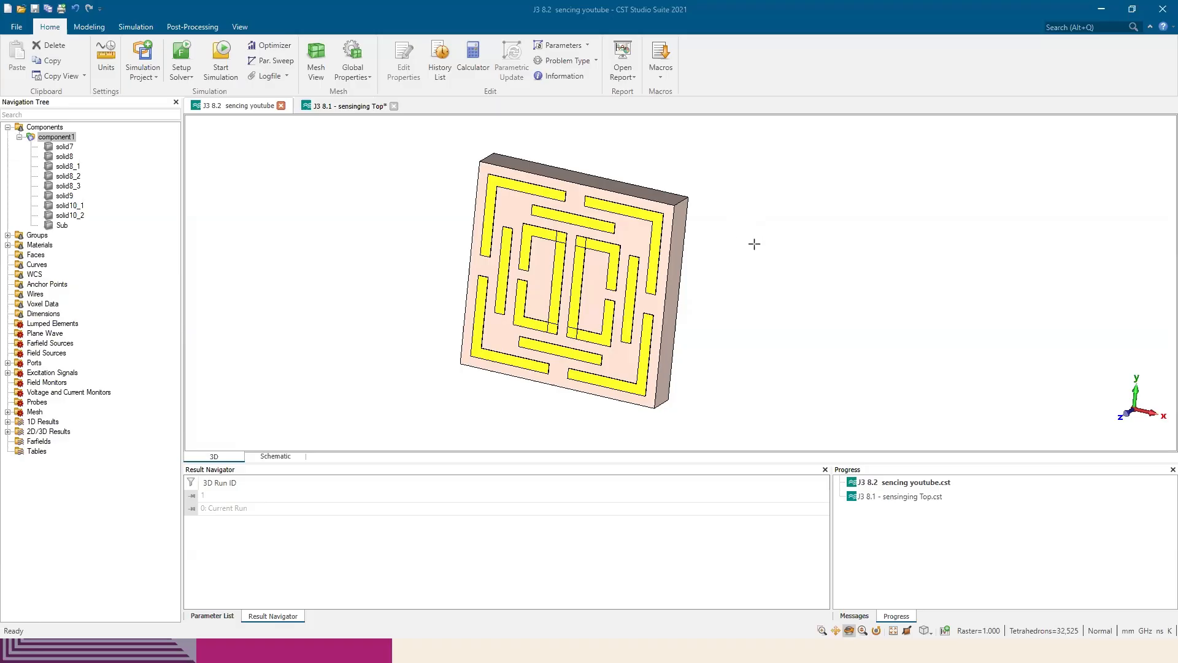
pyautogui.click(8, 423)
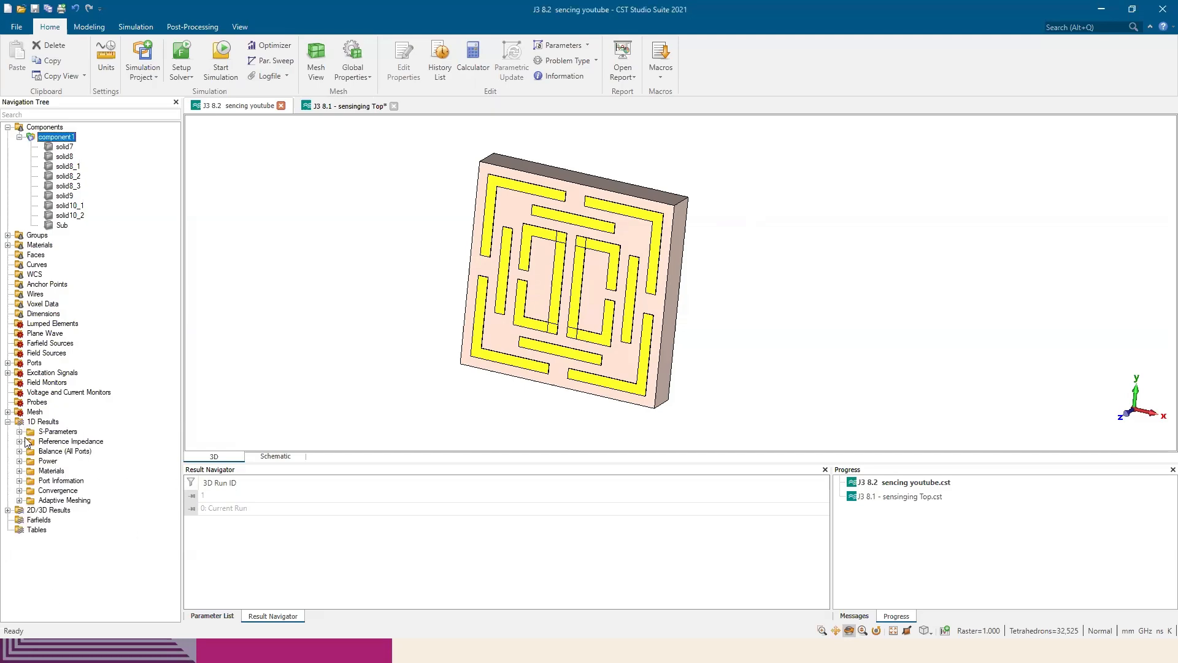
pyautogui.click(20, 432)
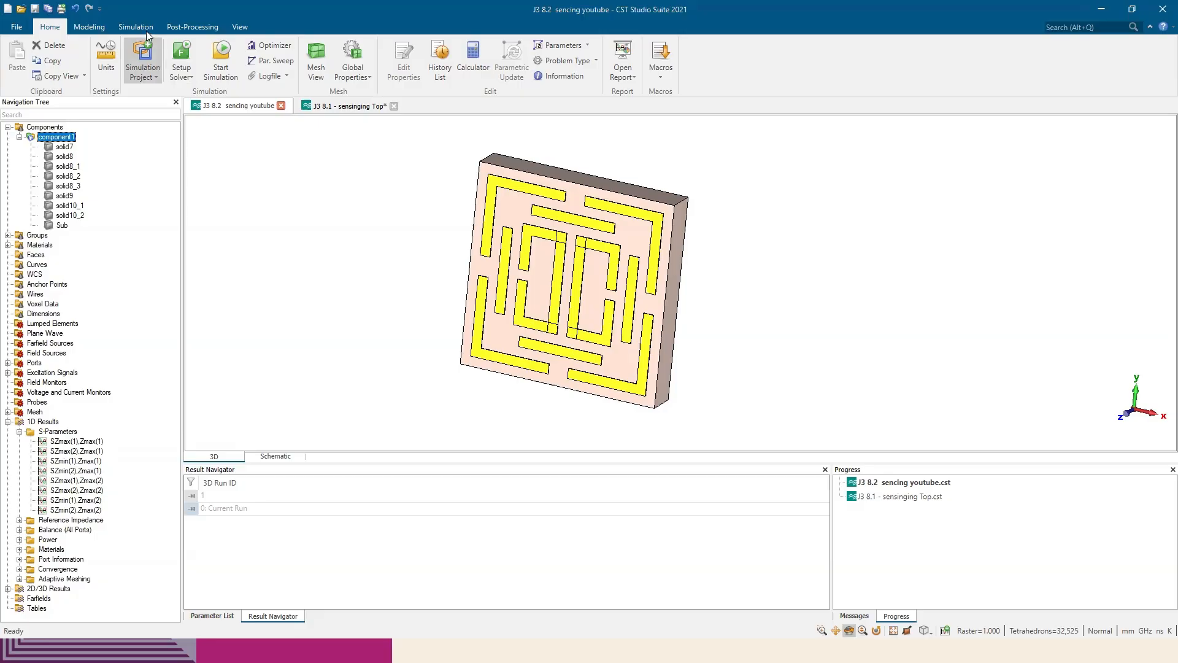
# Examine the boundary conditions and the detailed Floquet mode list of the Zmin port, and close both dialogs without changes
pyautogui.click(192, 27)
pyautogui.click(139, 28)
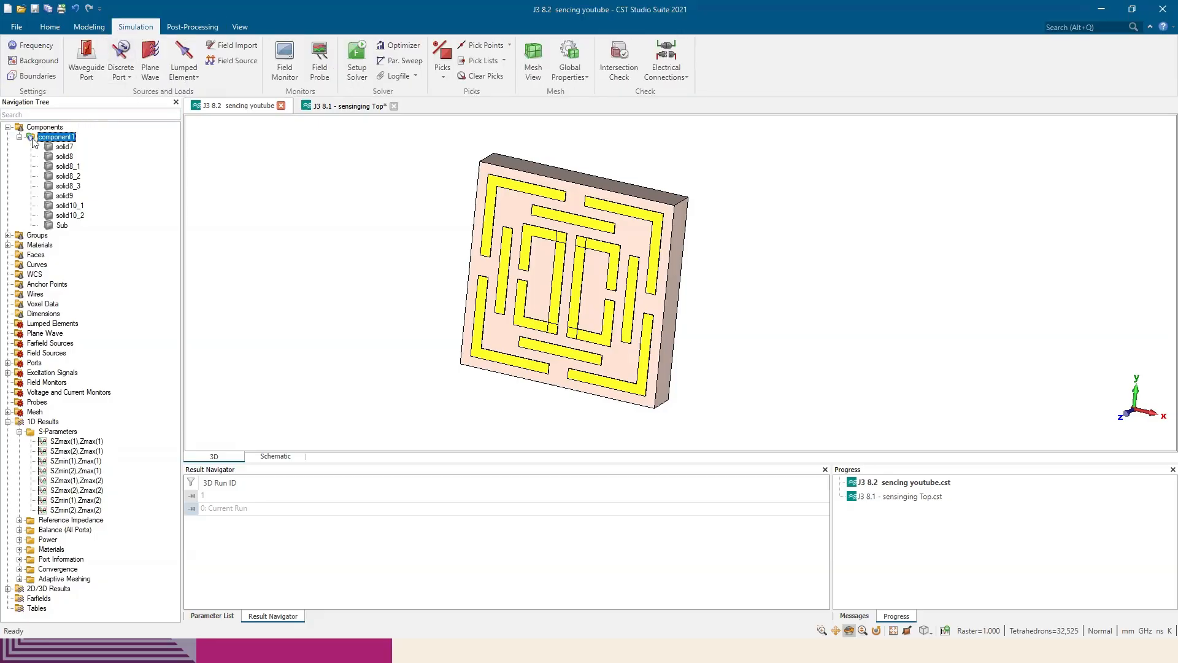
pyautogui.click(27, 76)
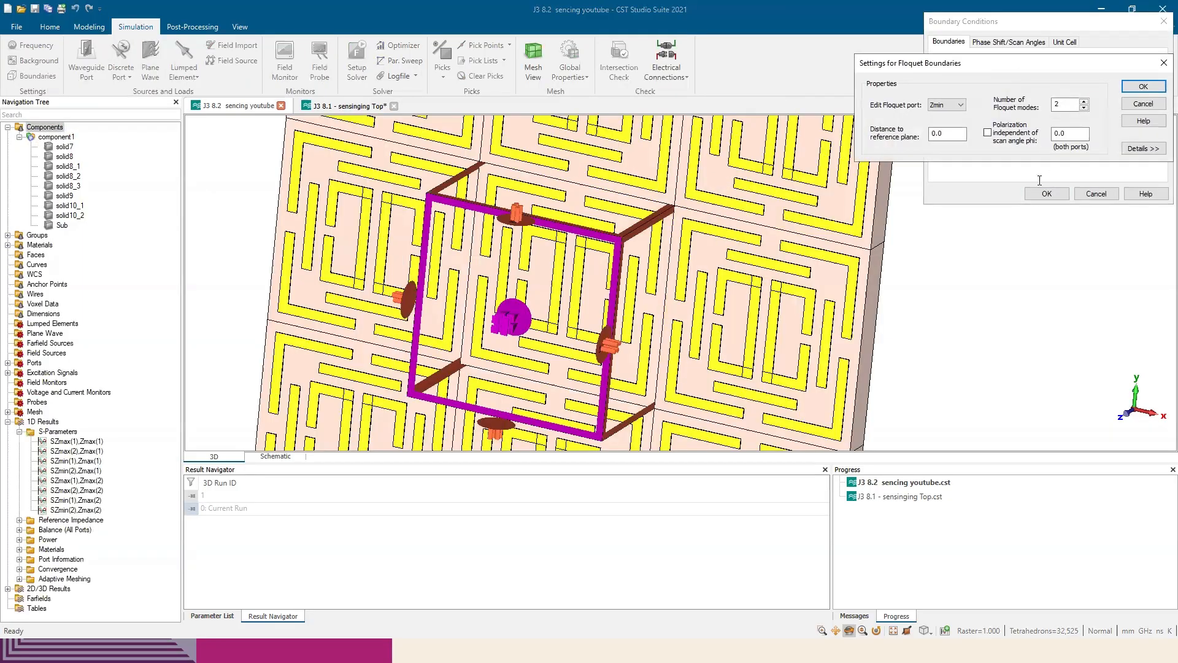
pyautogui.moveTo(1035, 64); pyautogui.dragTo(1008, 137)
pyautogui.click(1108, 223)
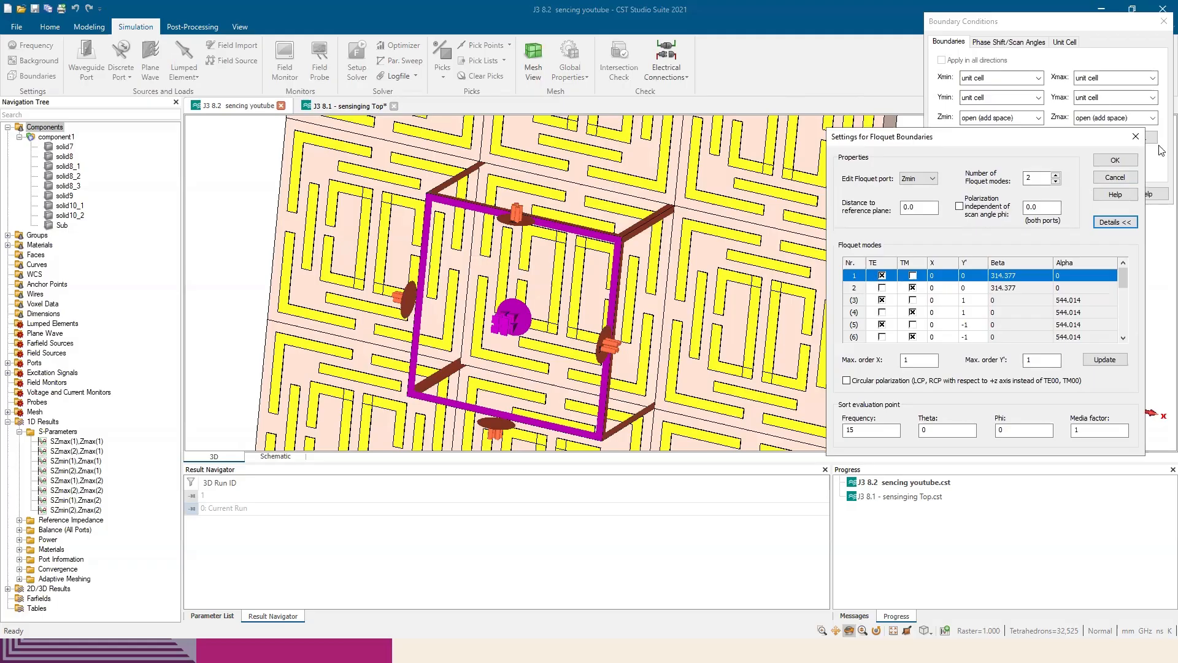
pyautogui.click(1138, 136)
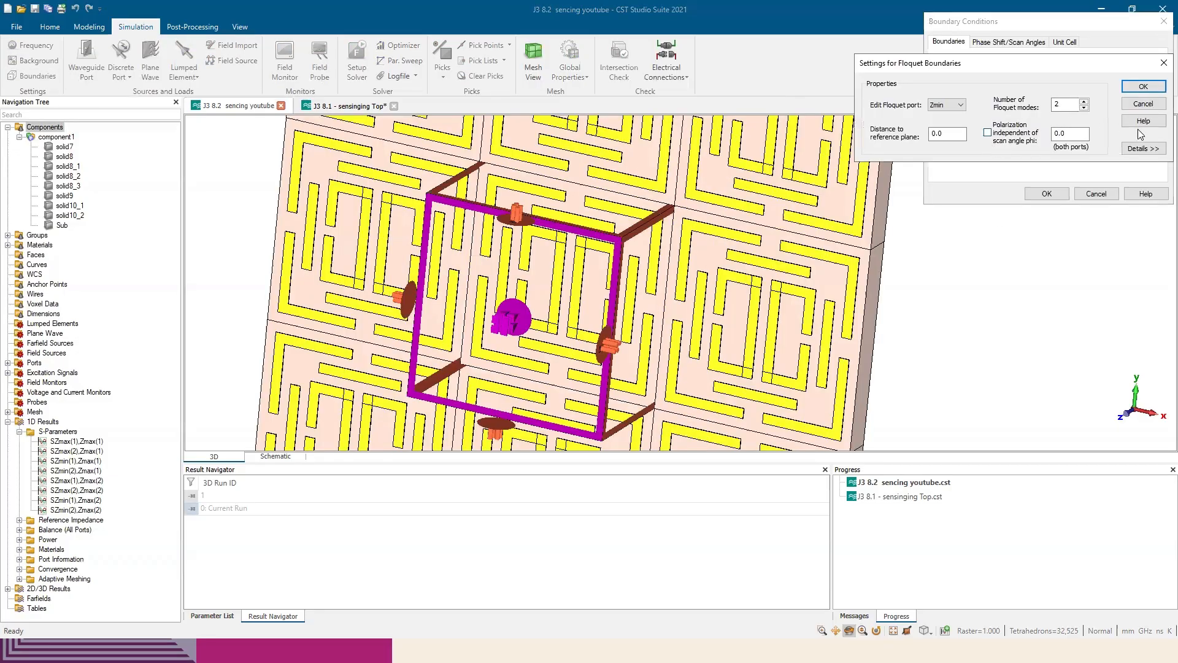
pyautogui.click(1141, 147)
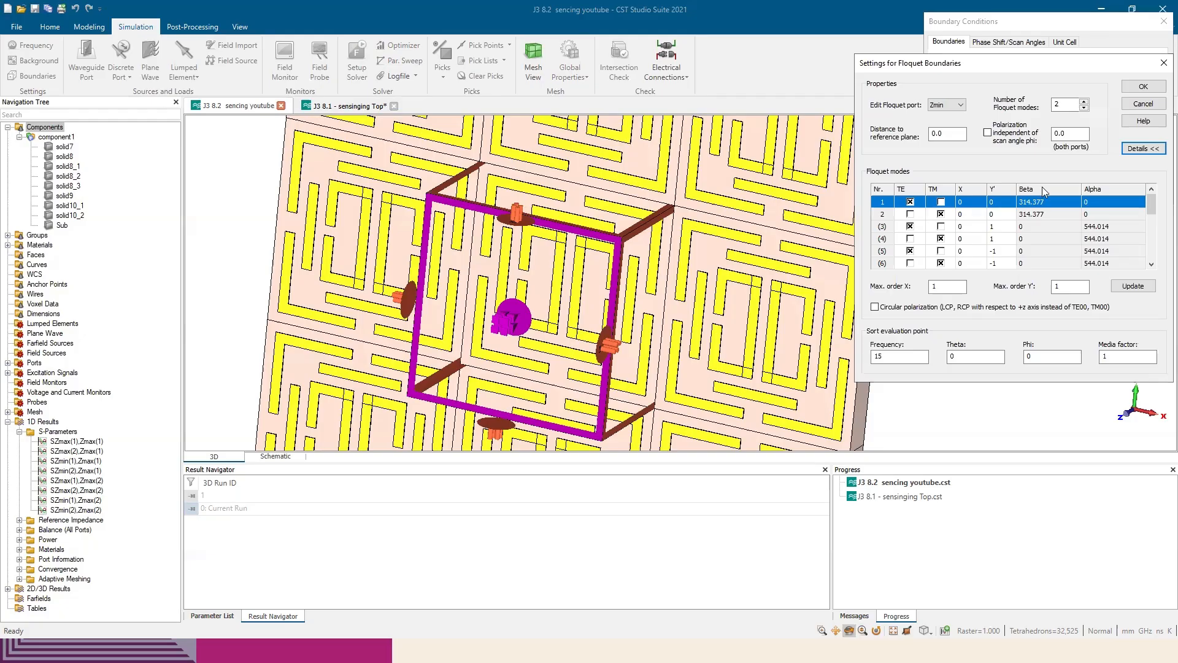
pyautogui.click(1162, 67)
pyautogui.click(1164, 21)
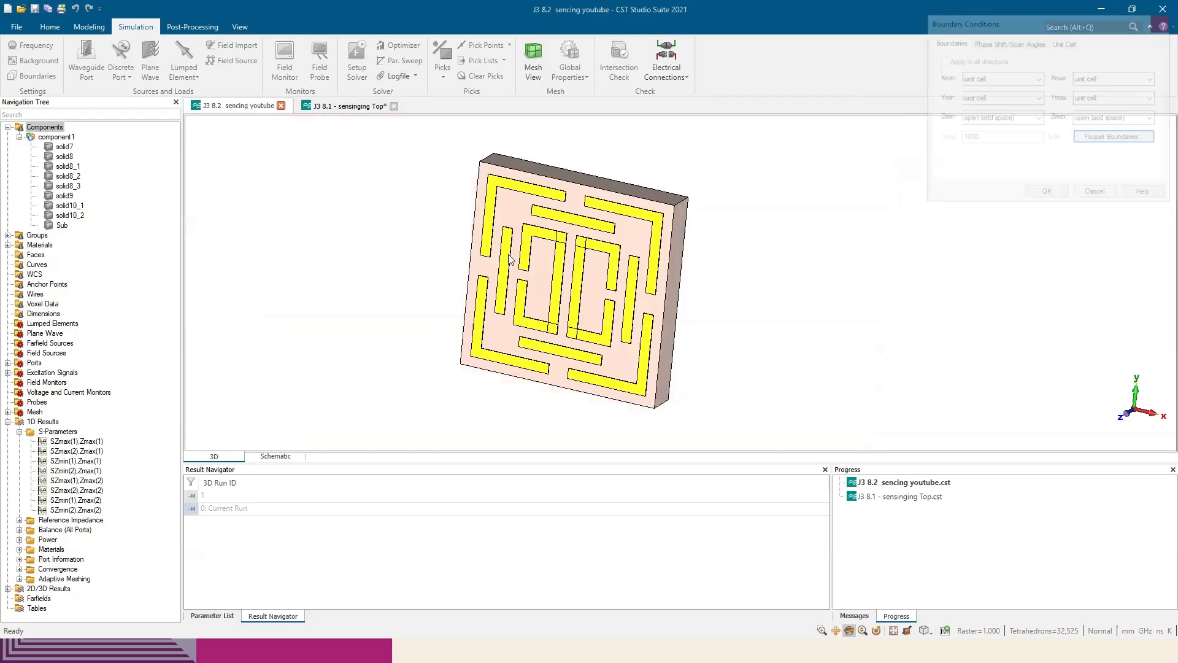
# Display the Zmax and Zmin ports in turn and inspect their positions relative to the unit cell
pyautogui.click(7, 363)
pyautogui.click(44, 373)
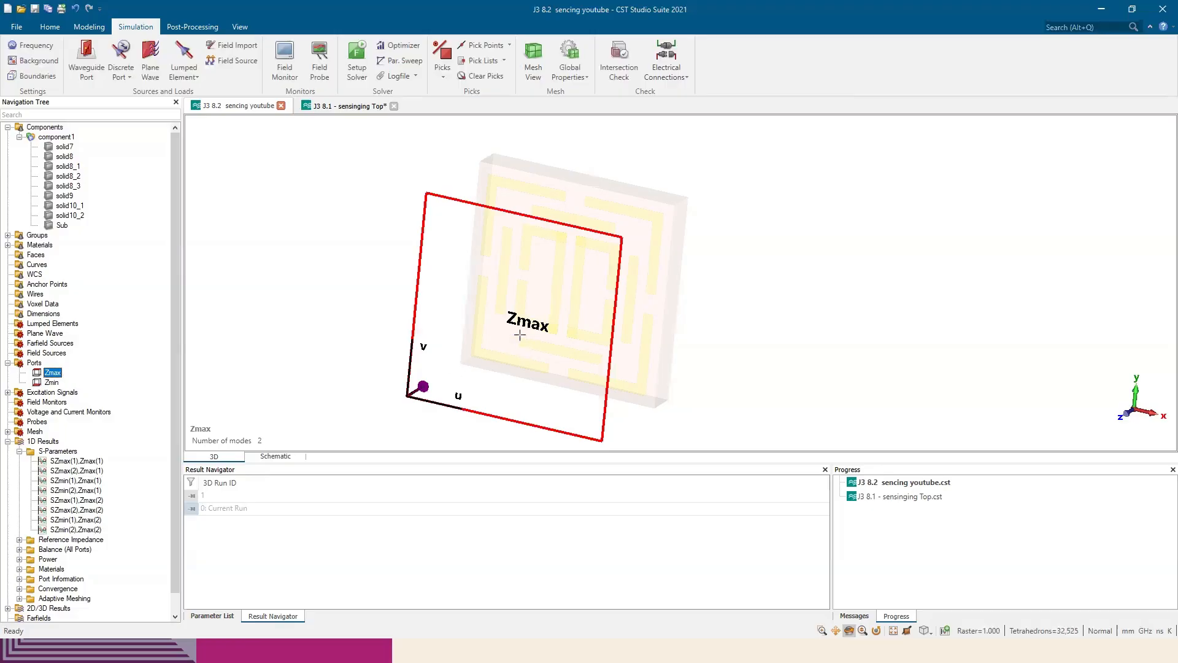
pyautogui.moveTo(591, 323); pyautogui.dragTo(632, 320)
pyautogui.click(51, 383)
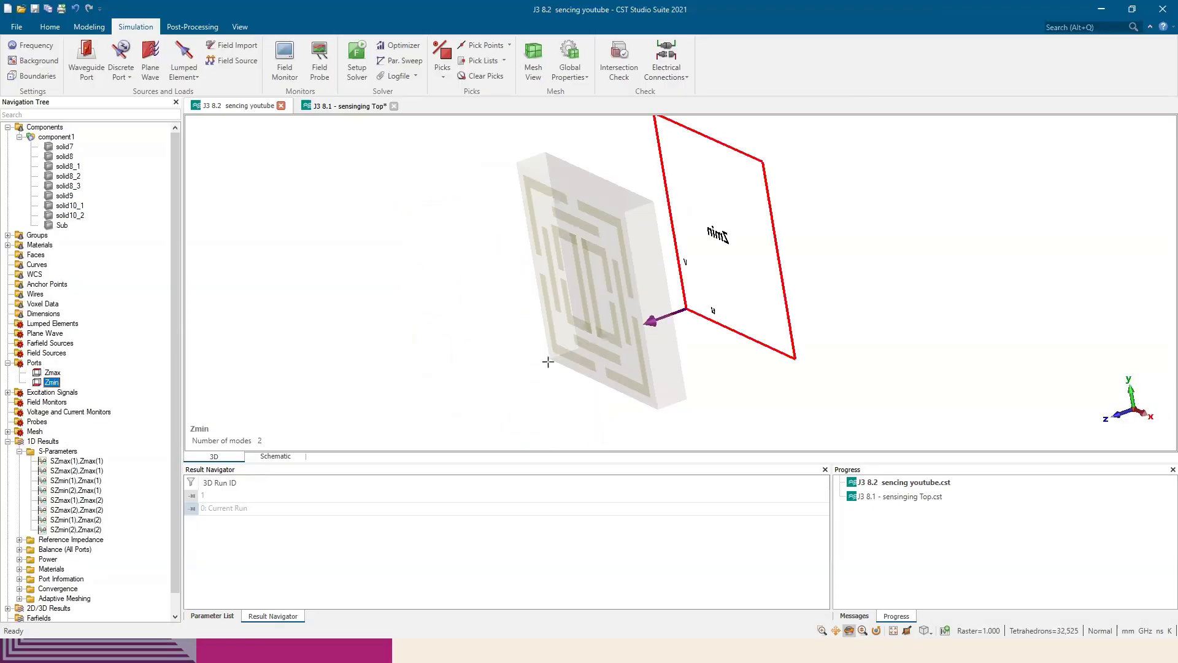
pyautogui.moveTo(591, 359); pyautogui.dragTo(602, 355)
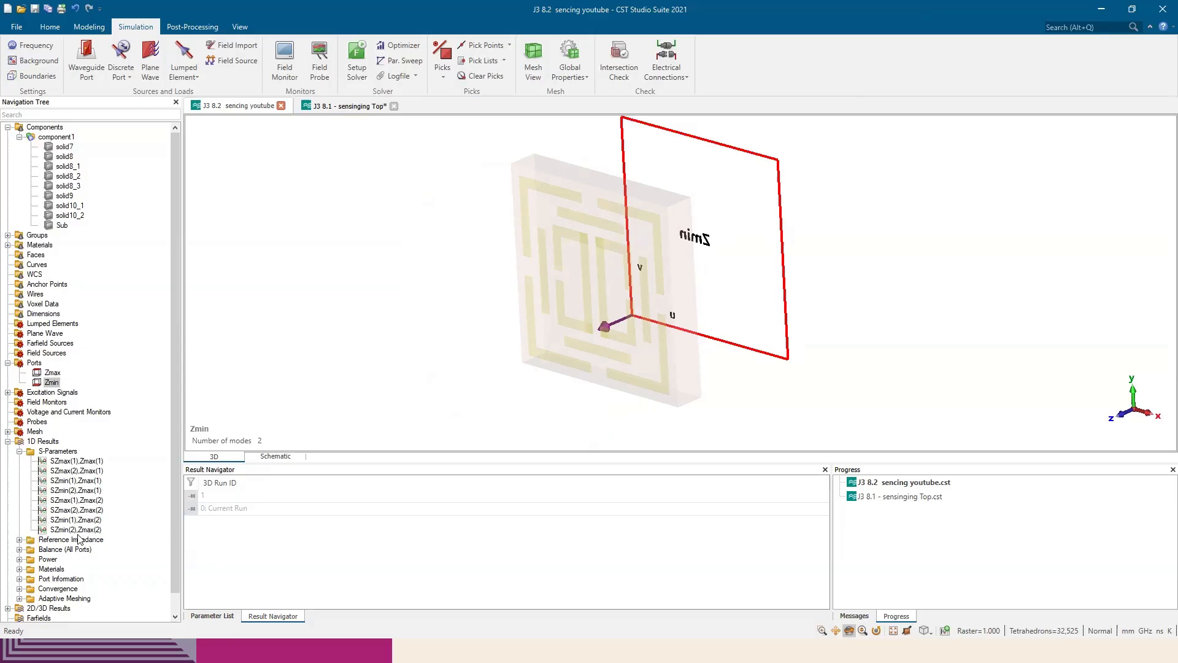
# Plot SZmax(1),Zmax(1) and SZmin(1),Zmax(1) together and compare the curves with the paper's Figure 2 in Edge
pyautogui.click(68, 466)
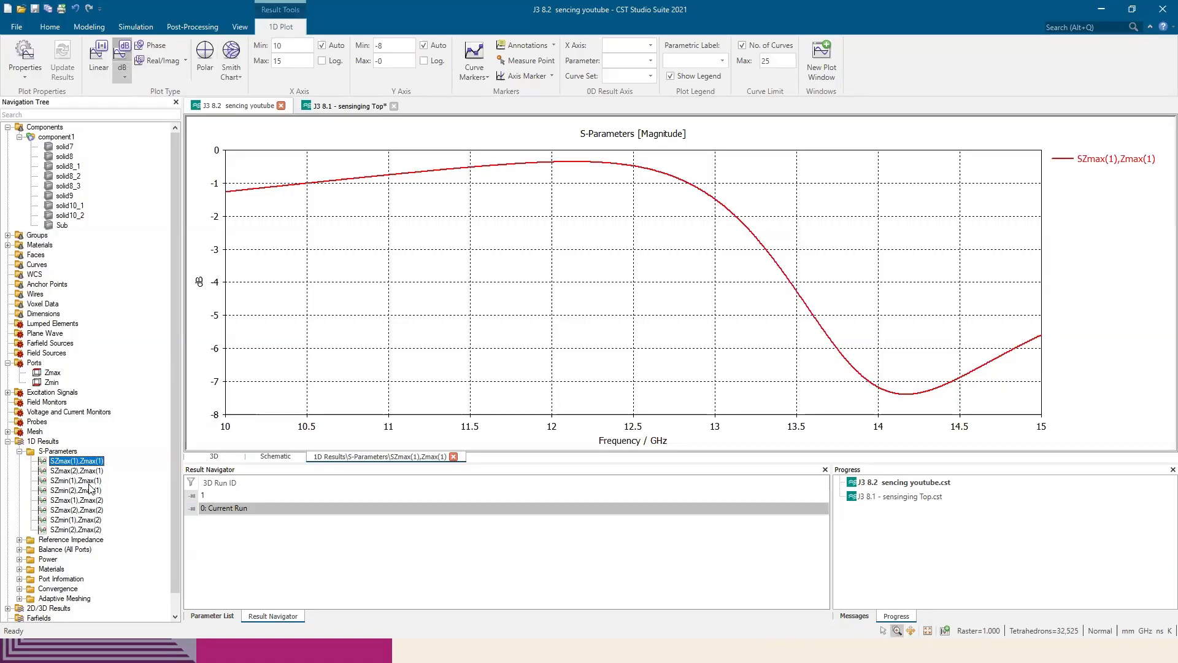
pyautogui.keyDown('ctrl'); pyautogui.click(89, 482); pyautogui.keyUp('ctrl')
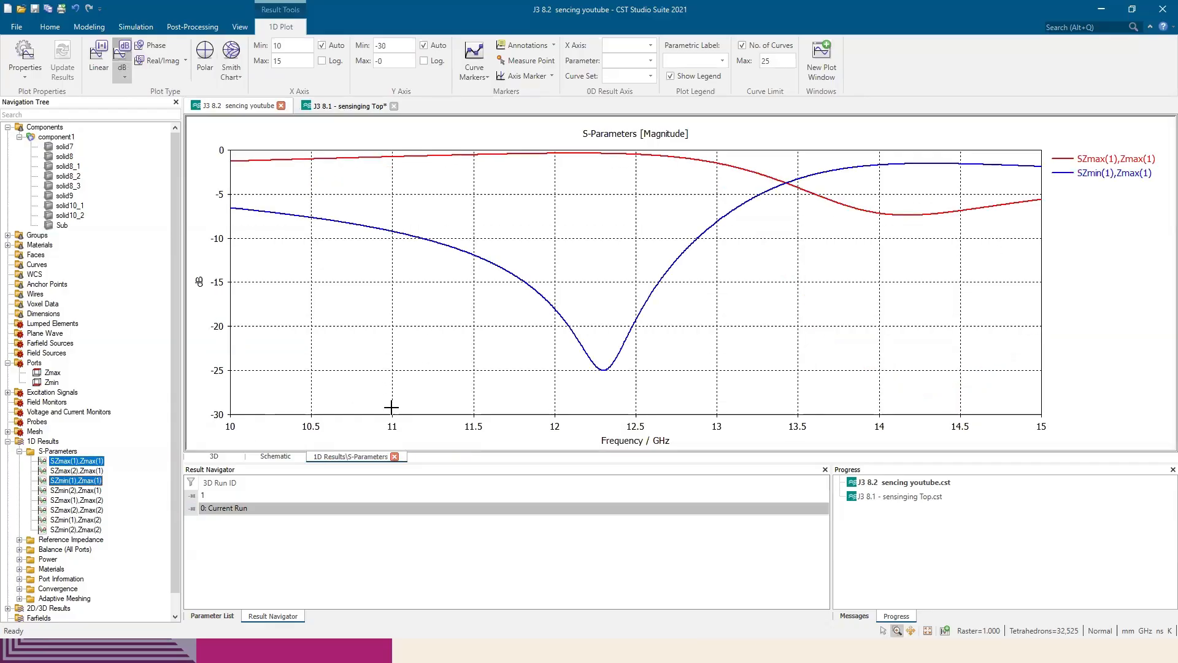
pyautogui.hotkey('alt', 'Tab')
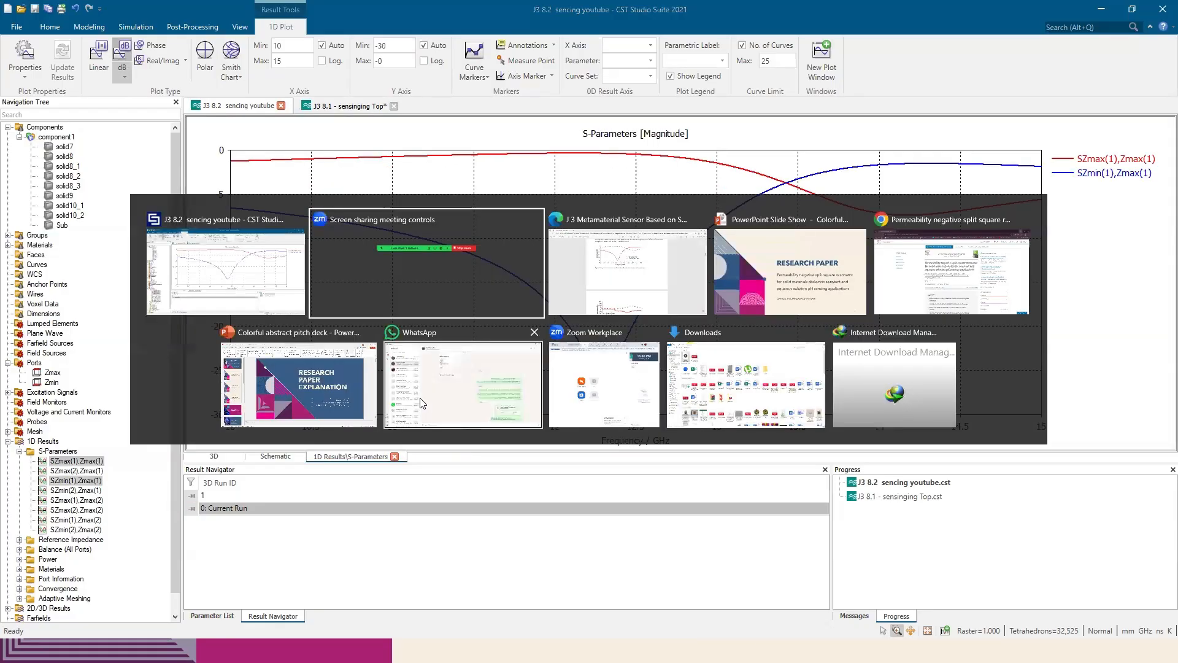
pyautogui.click(608, 270)
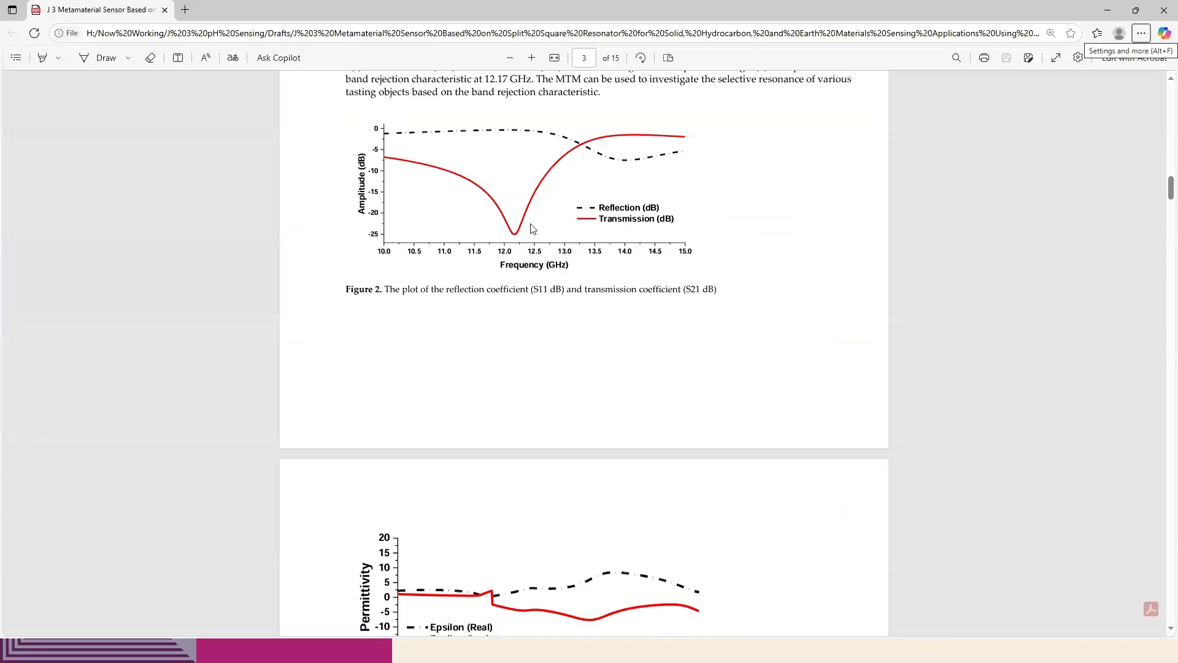
pyautogui.hotkey('alt', 'Tab')
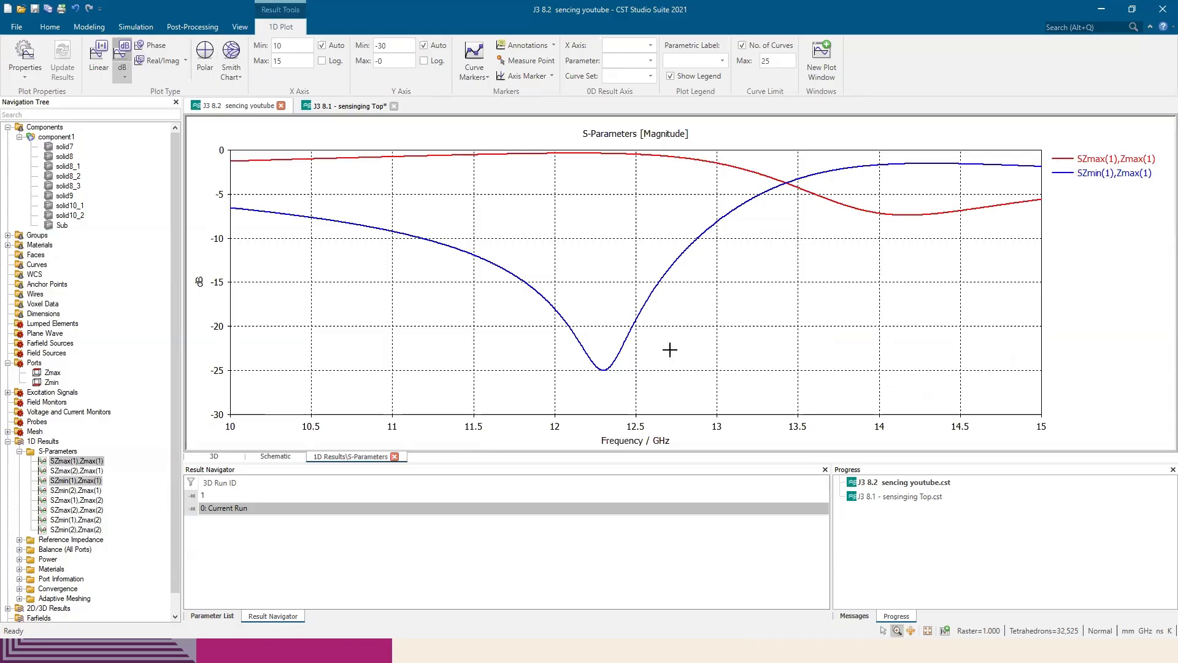
# Switch to Edge to view the permittivity and permeability plots in the paper, and return to CST Studio Suite
pyautogui.hotkey('alt', 'Tab')
pyautogui.scroll(-3, 573, 368)
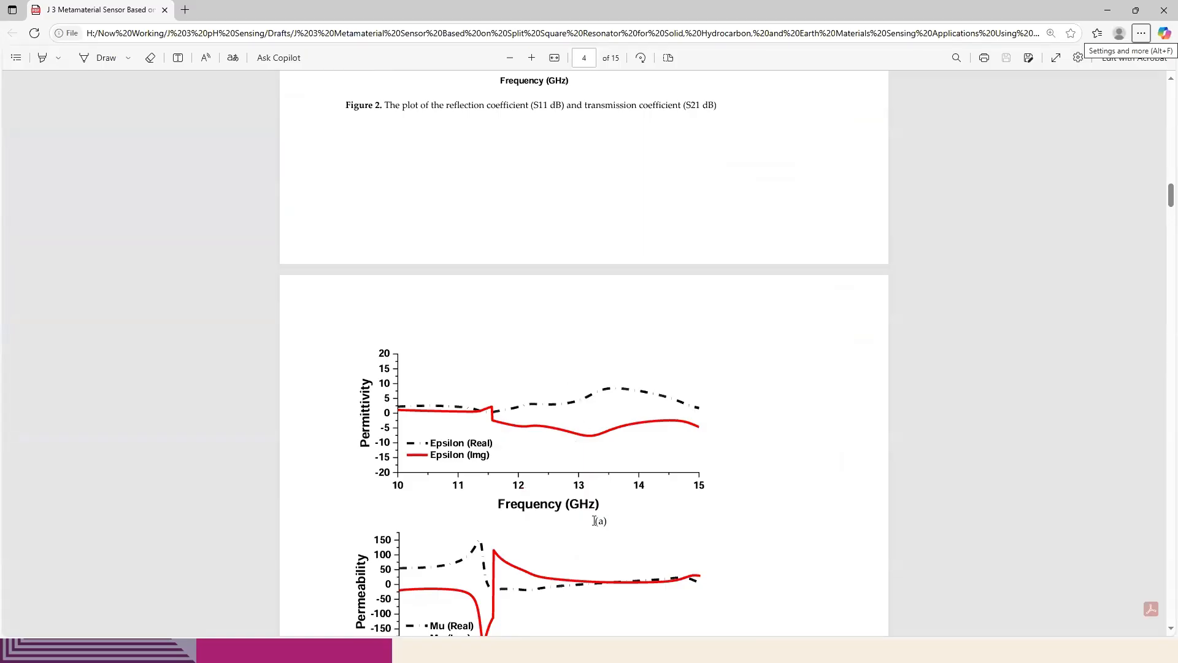
pyautogui.hotkey('alt', 'Tab')
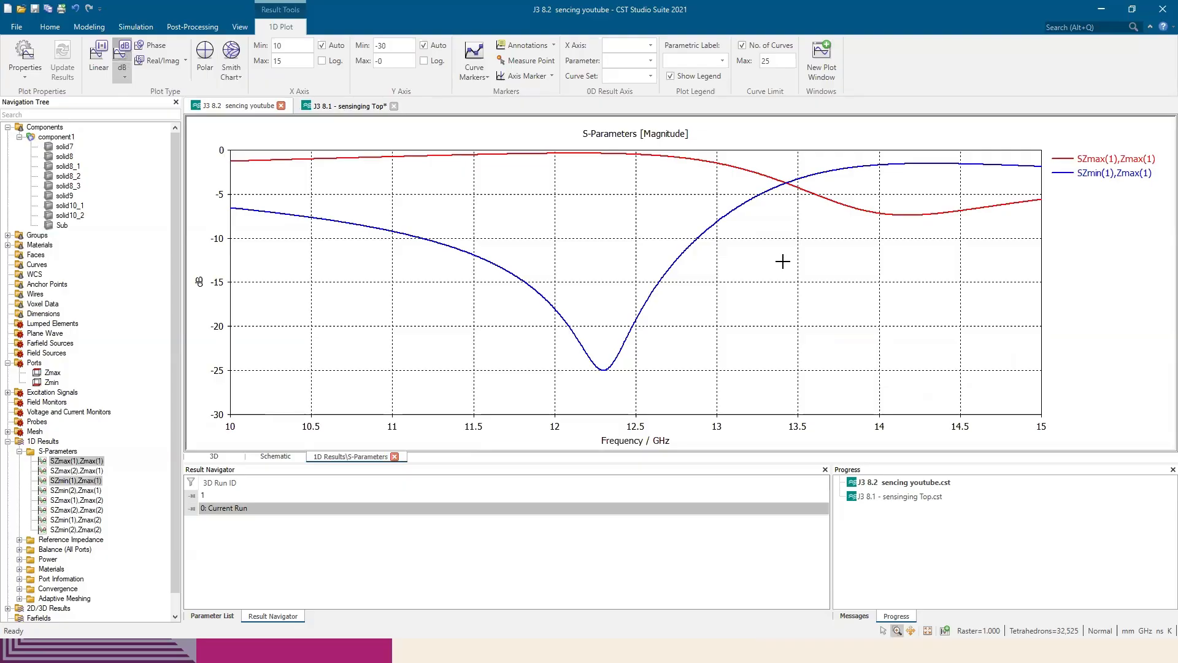
# Add an Extract Permittivity and Permeability from S-Parameters result template, with SZmax(1),Zmax(1) as S11 and SZmin(1),Zmax(1) as S21
pyautogui.click(187, 29)
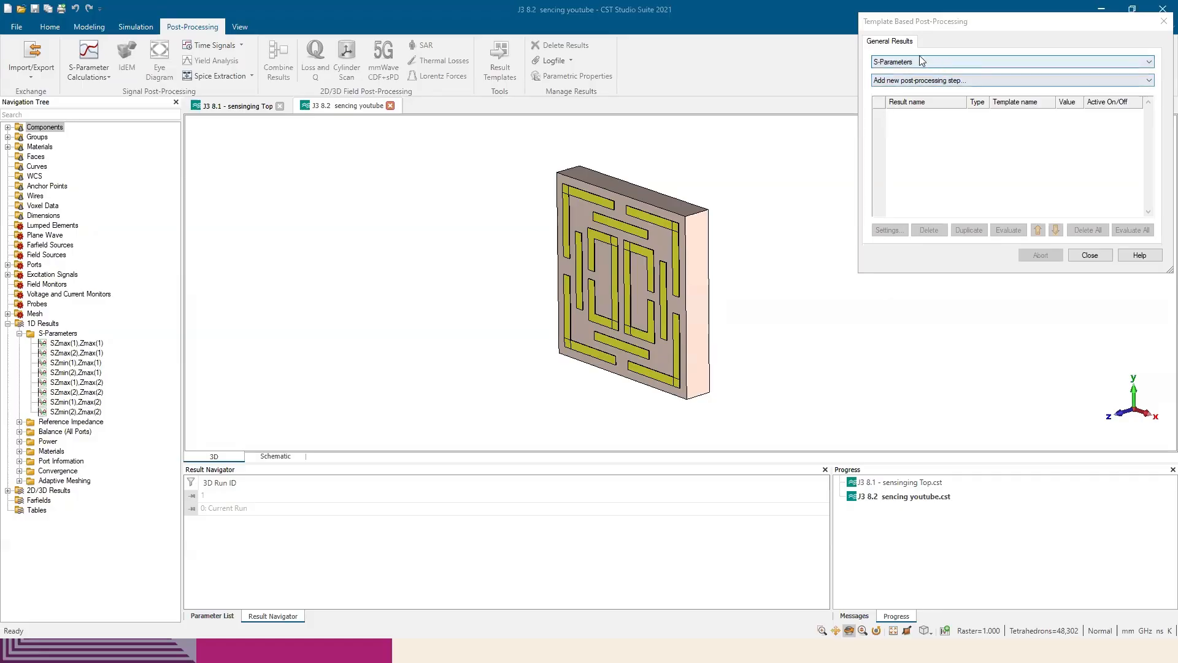
pyautogui.moveTo(970, 30); pyautogui.dragTo(869, 99)
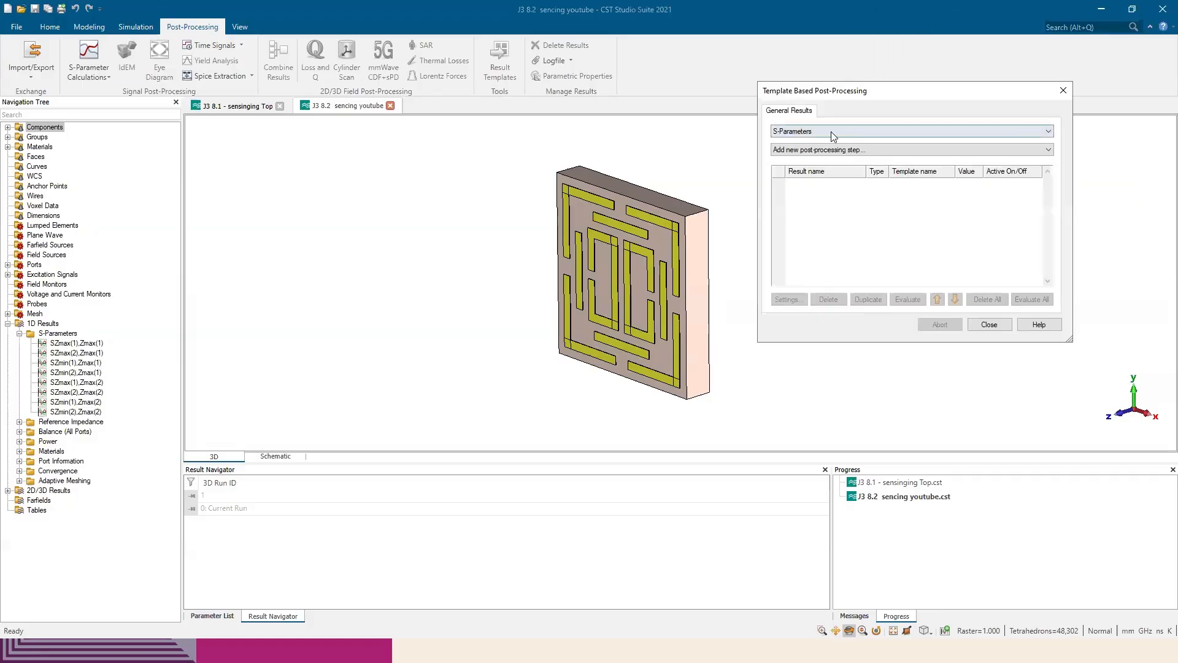
pyautogui.click(831, 132)
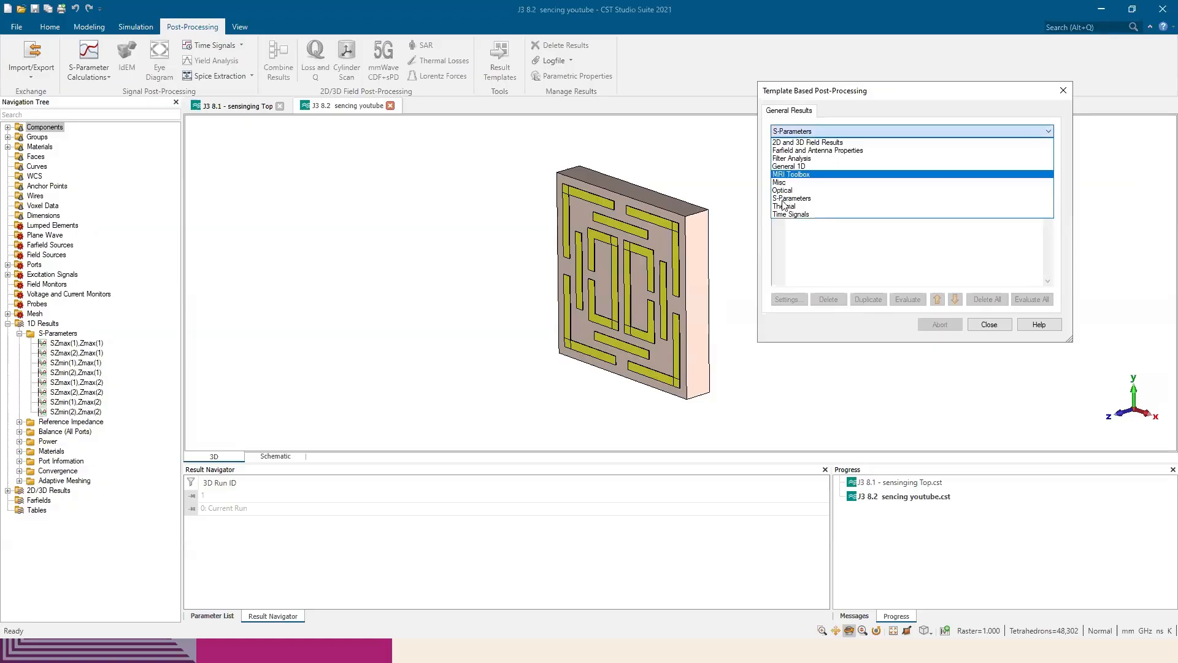
pyautogui.click(810, 198)
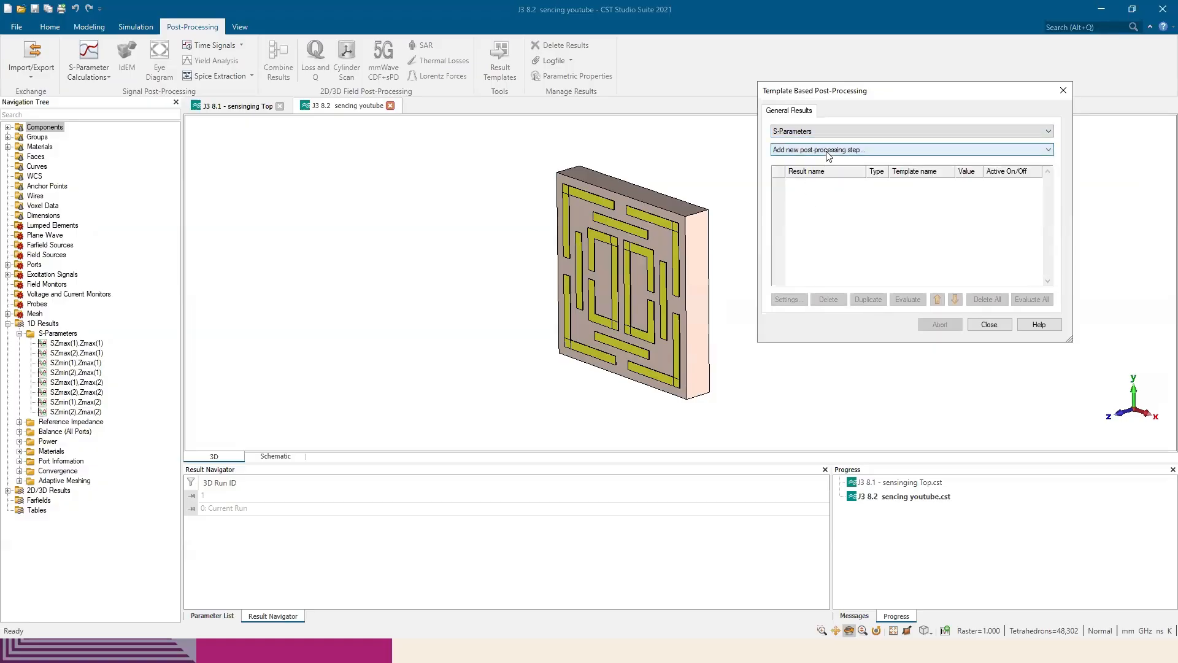
pyautogui.click(822, 149)
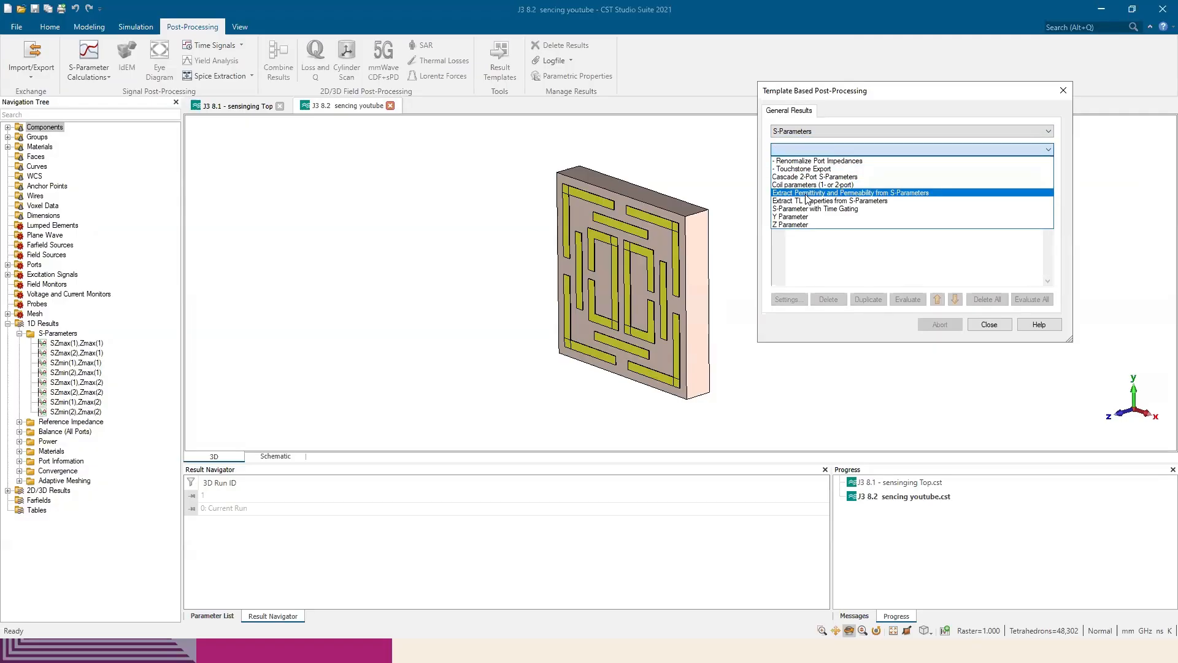
pyautogui.click(893, 195)
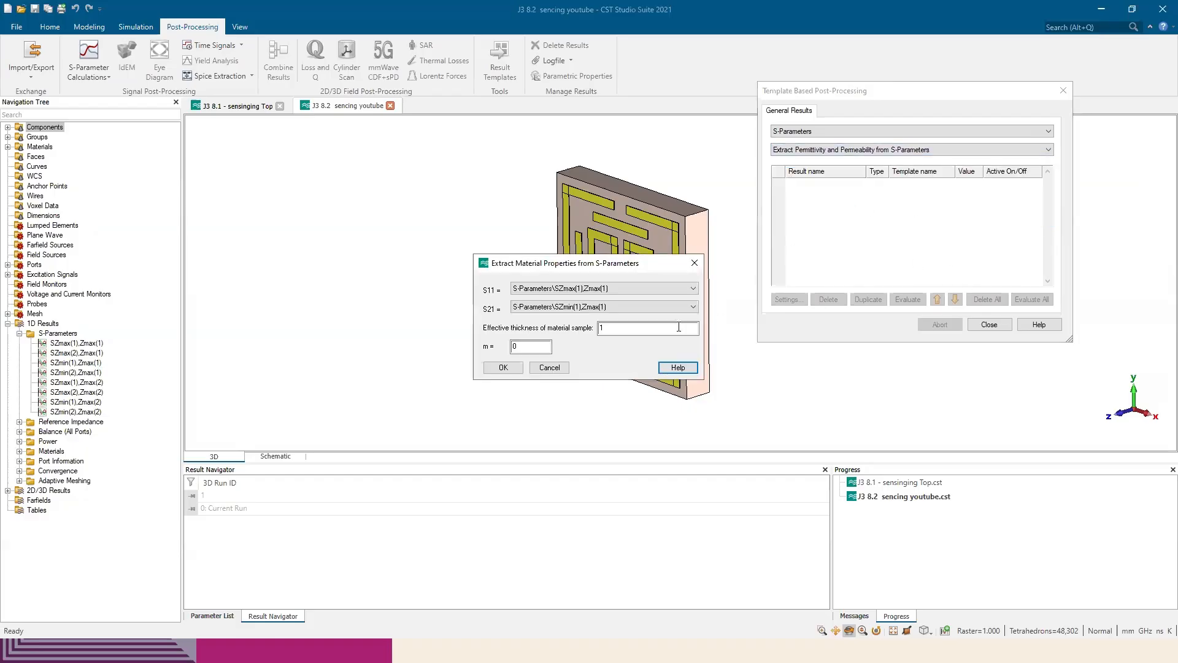
pyautogui.click(615, 329)
pyautogui.click(503, 368)
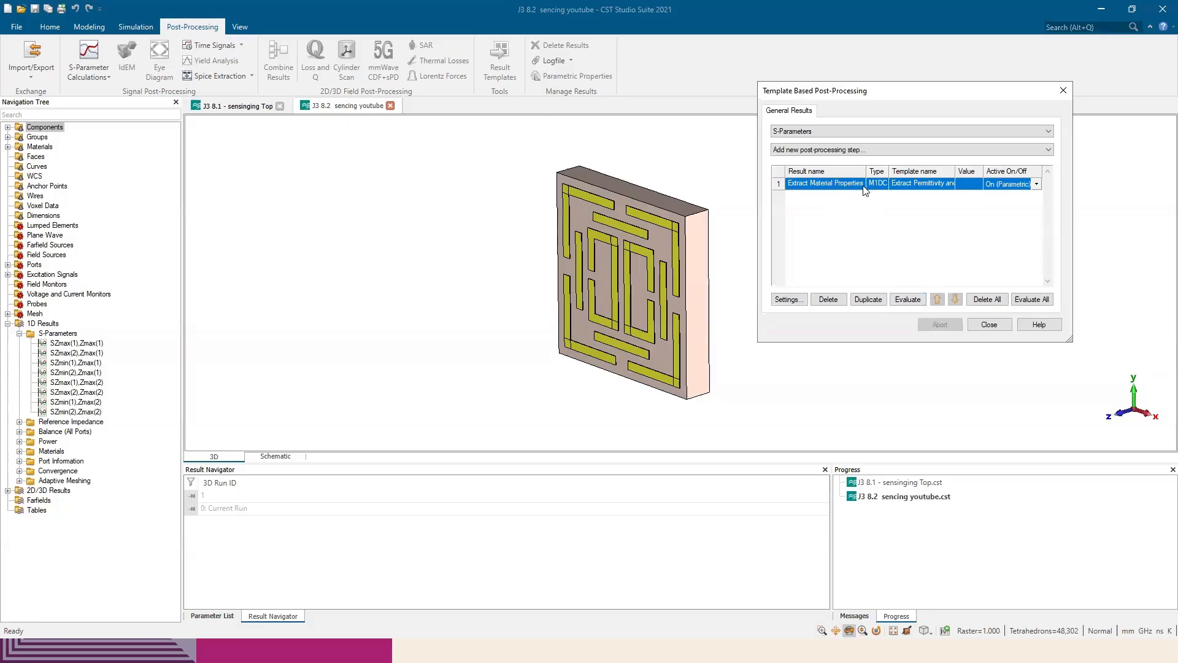
# Evaluate the permittivity and permeability extraction template, close the post-processing dialog, and plot Epsilon_r and Mu_r in turn
pyautogui.click(913, 302)
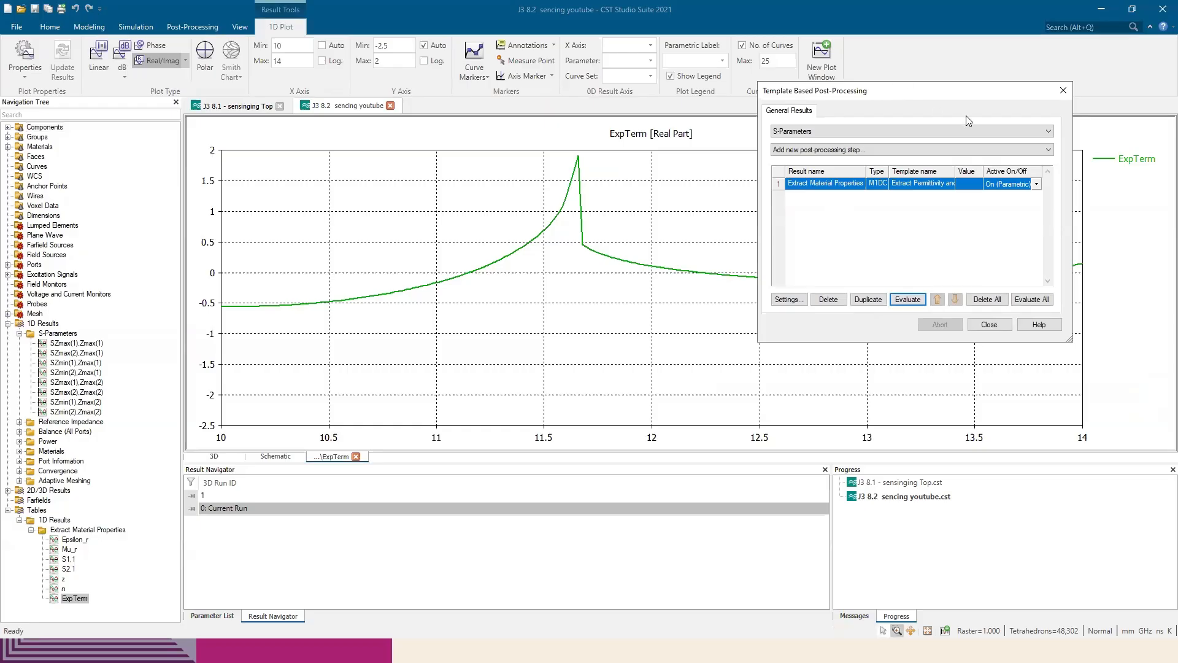
pyautogui.moveTo(968, 93); pyautogui.dragTo(845, 172)
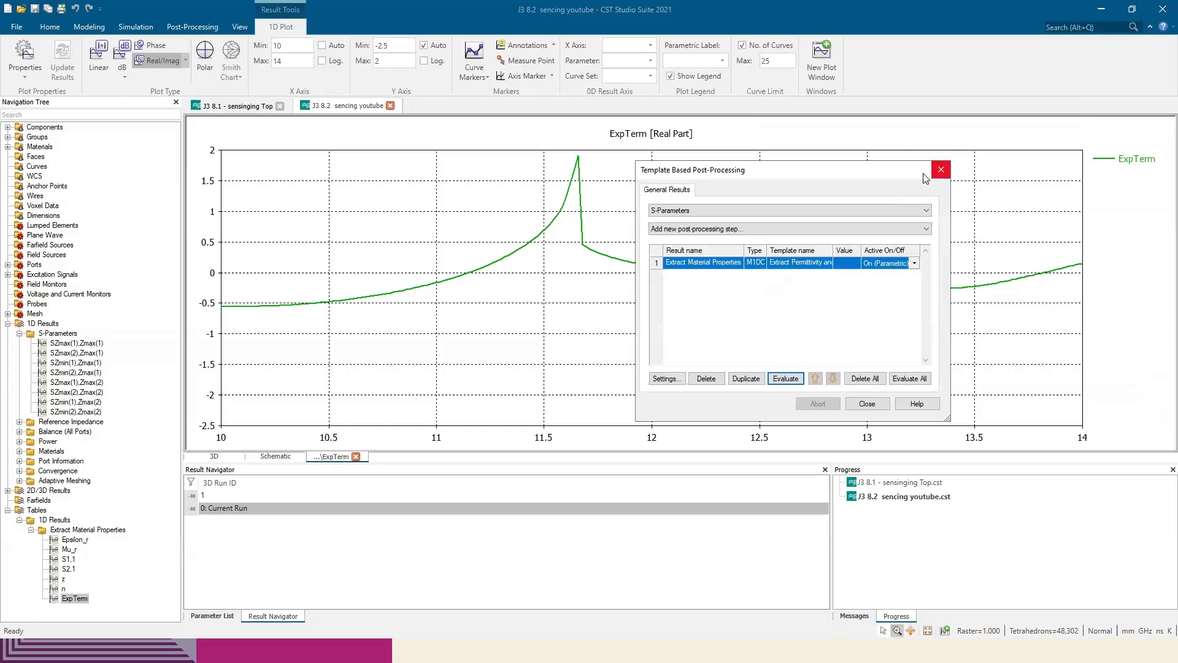
pyautogui.click(940, 171)
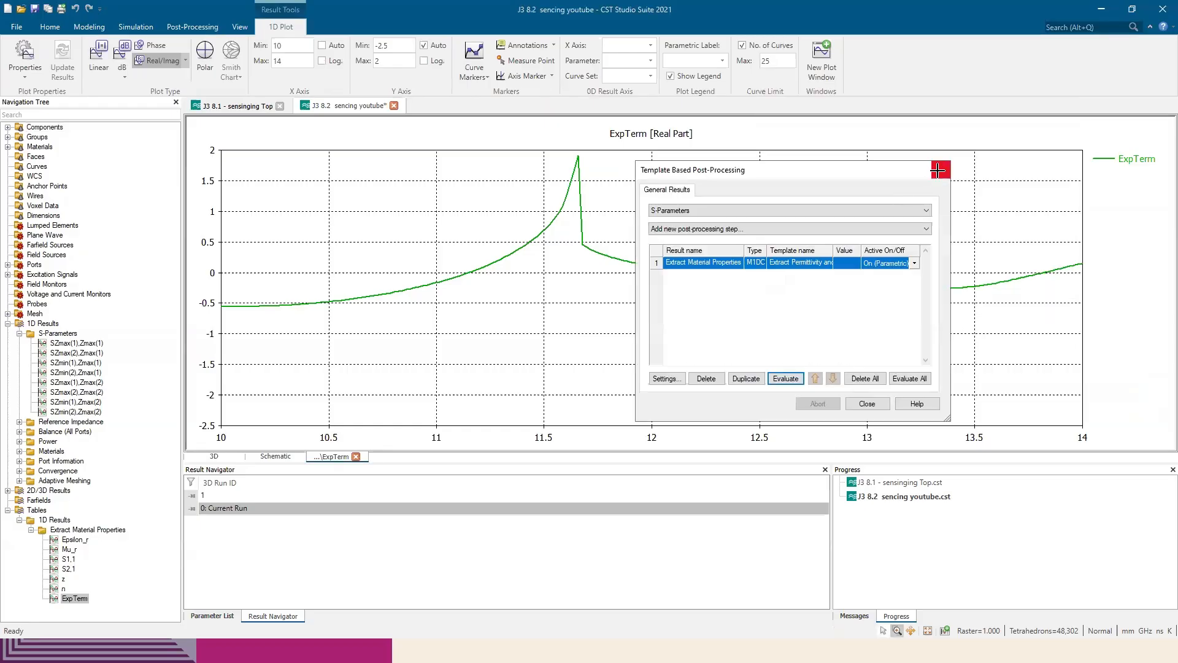
pyautogui.click(74, 539)
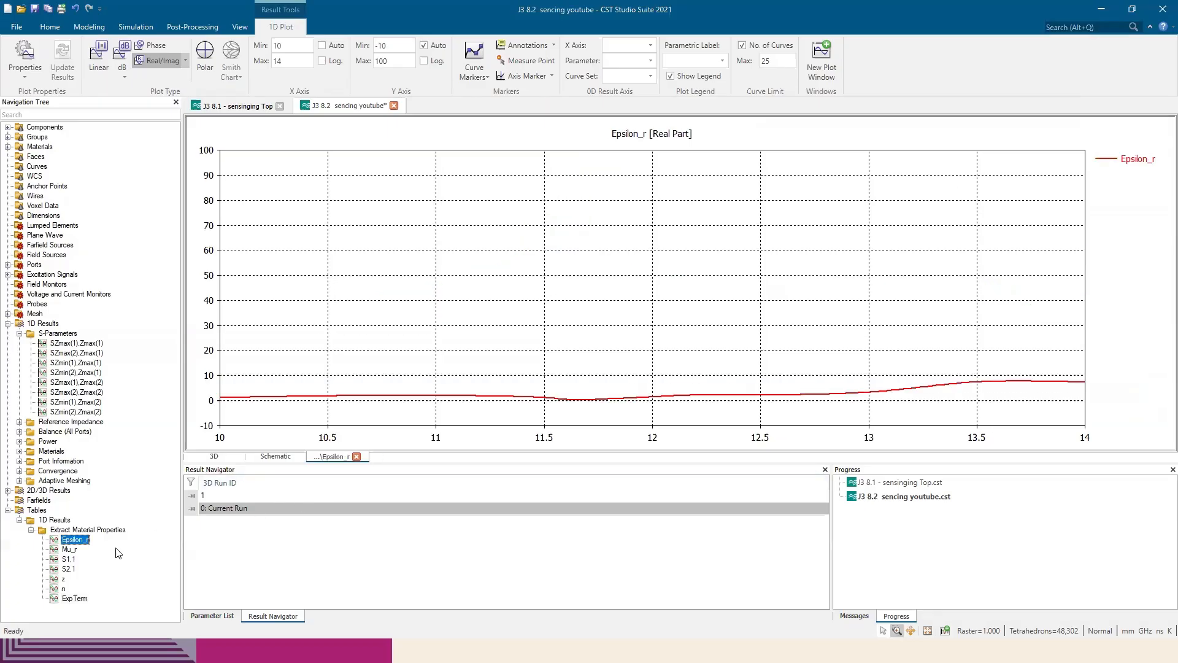
pyautogui.click(78, 551)
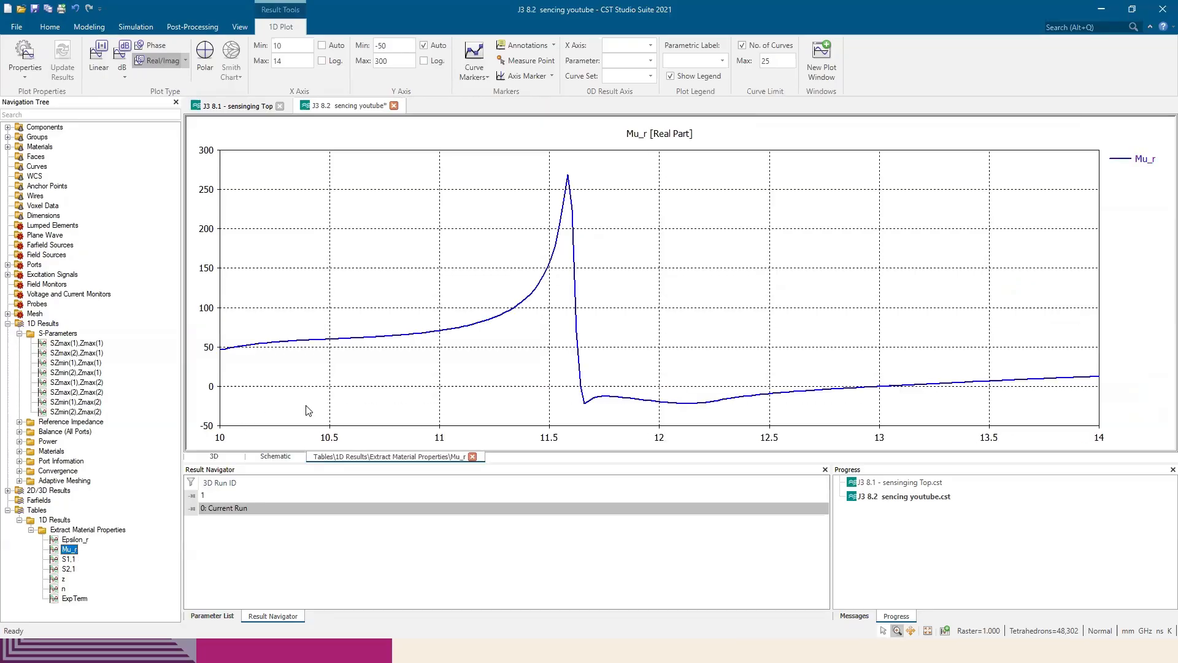
# Switch to File Explorer, open the metamaterial sensor paper from the J 3 pH Sensing project's Drafts folder, and view Figure 3
pyautogui.hotkey('alt', 'Tab')
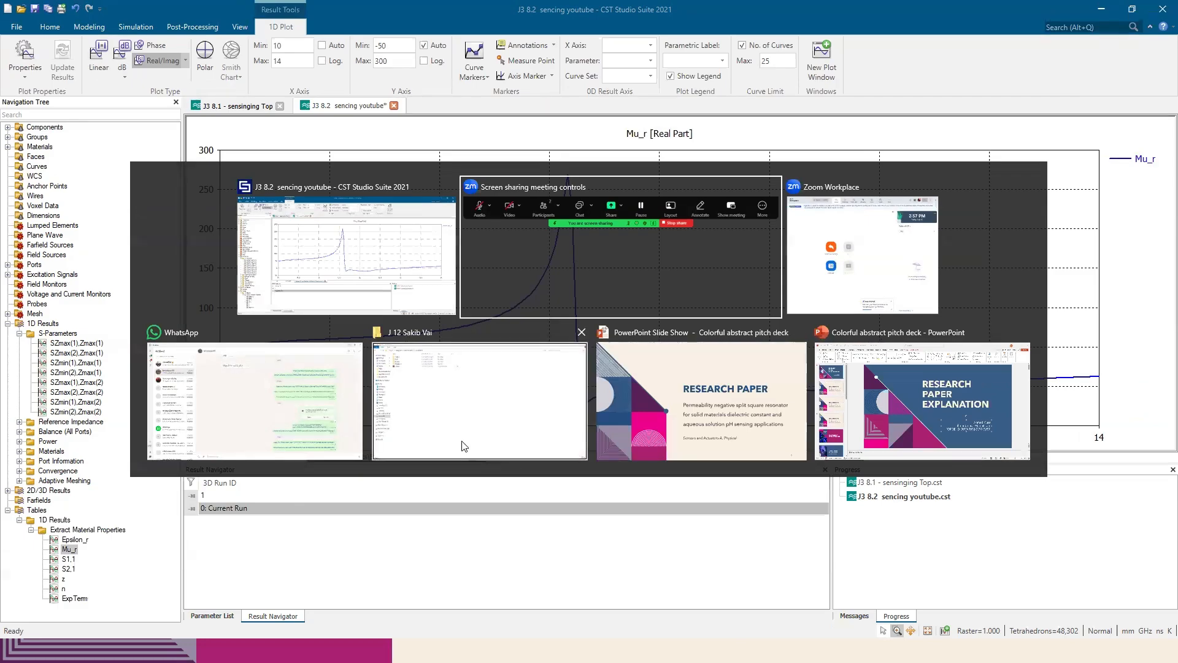
pyautogui.click(478, 399)
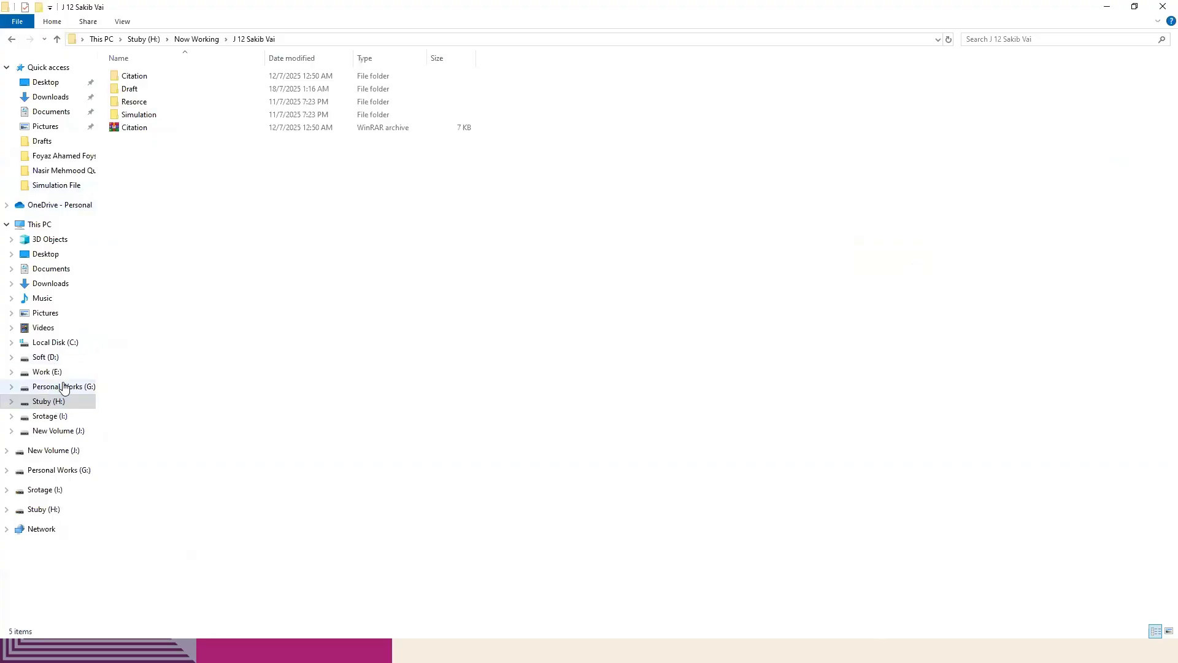
pyautogui.click(59, 402)
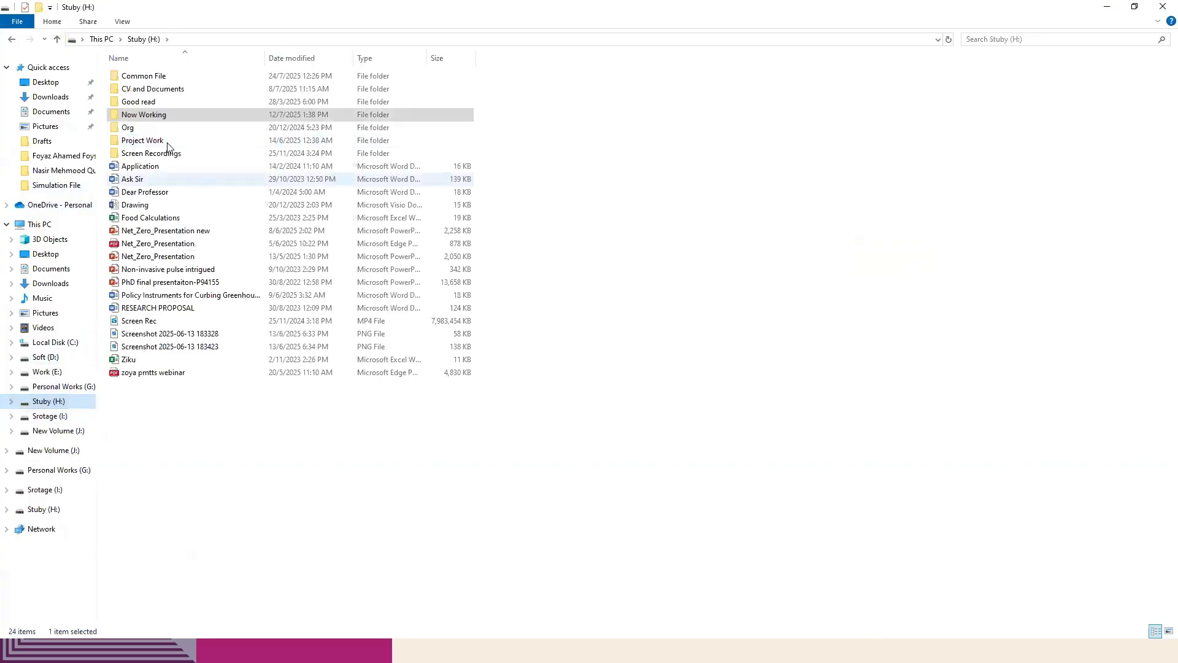
pyautogui.doubleClick(174, 115)
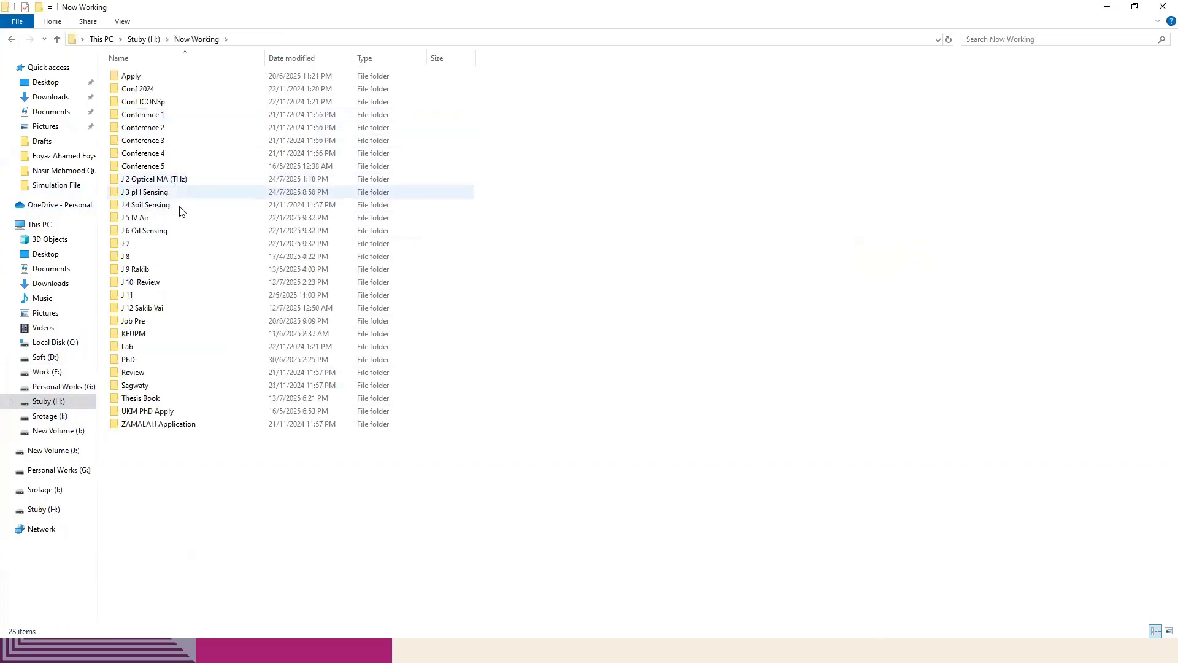
pyautogui.doubleClick(169, 192)
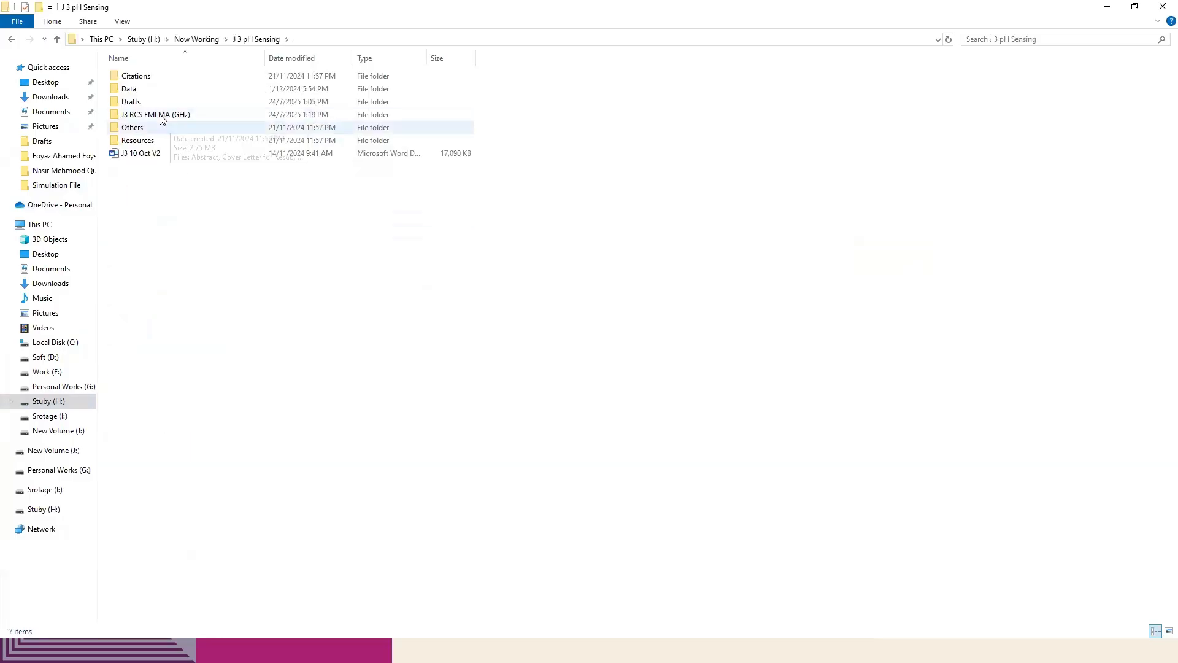
pyautogui.click(155, 103)
pyautogui.doubleClick(154, 100)
pyautogui.doubleClick(158, 92)
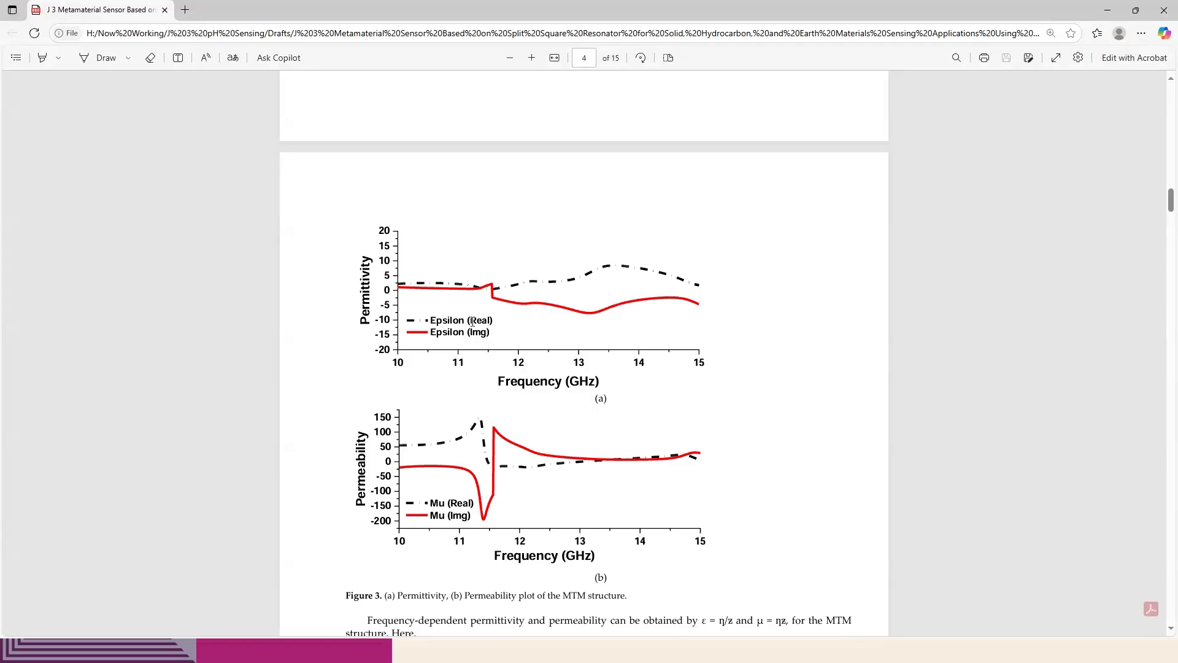
pyautogui.moveTo(473, 321); pyautogui.dragTo(480, 335)
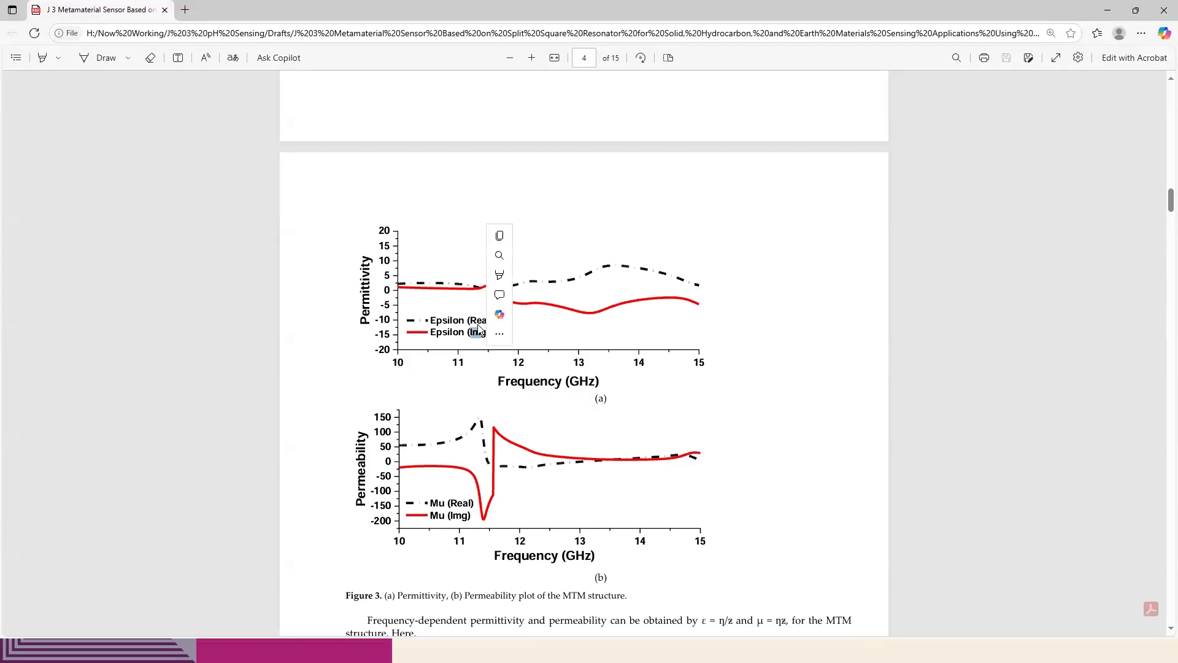
# Switch back to CST Studio Suite and plot both the real and imaginary parts of Epsilon_r
pyautogui.hotkey('alt', 'Tab')
pyautogui.hotkey('alt', 'Tab')
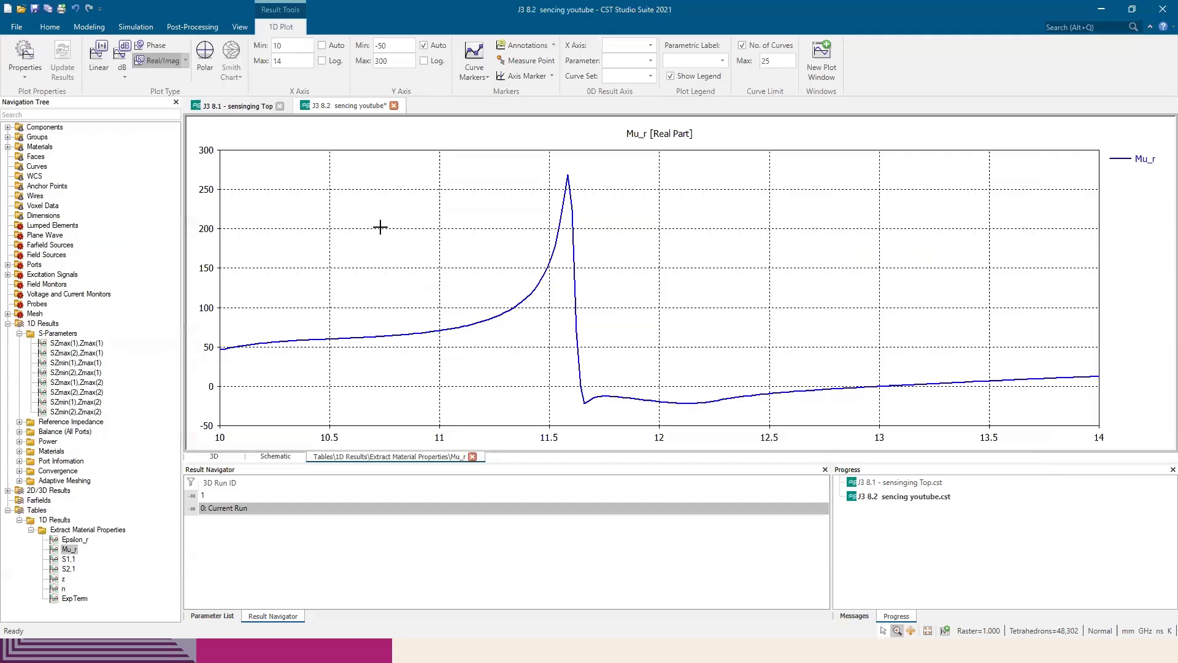
pyautogui.click(75, 540)
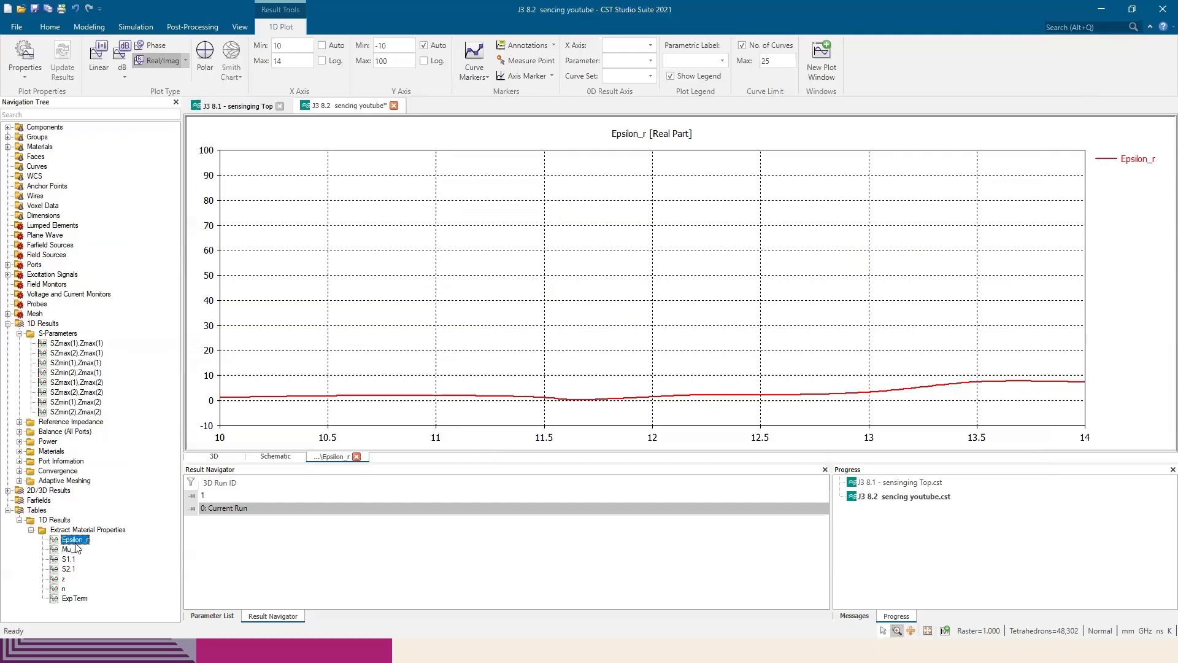
pyautogui.click(186, 60)
pyautogui.click(200, 102)
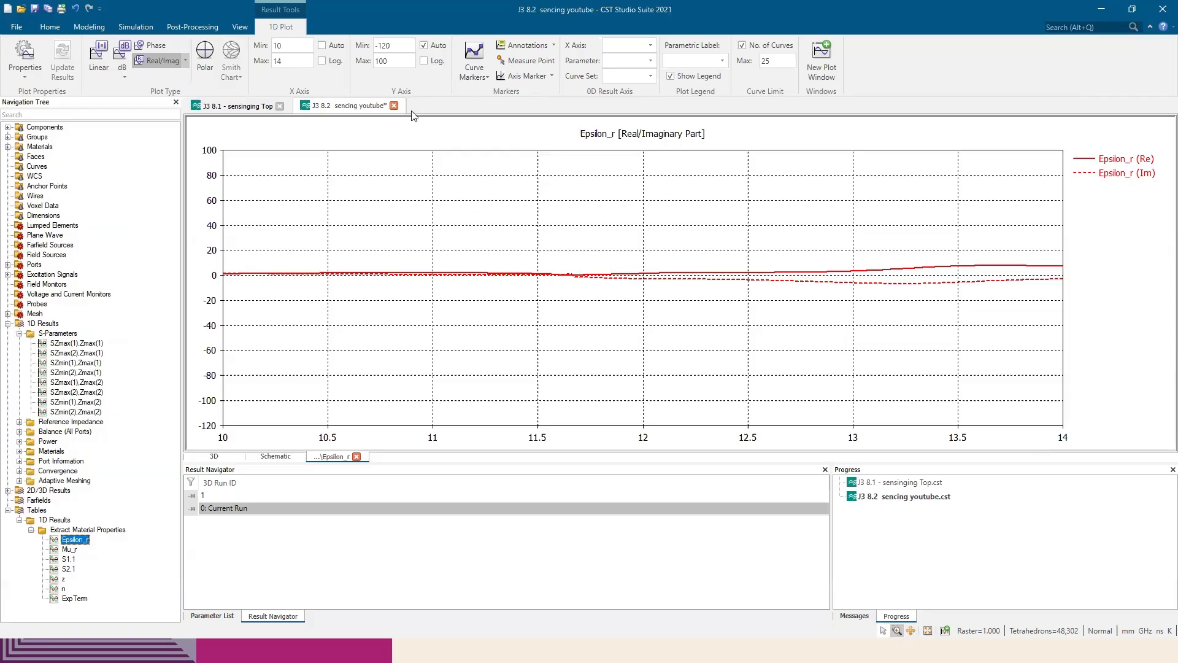
# Set the Y-axis range of the Epsilon_r plot to a minimum of -10 and a maximum of 10
pyautogui.click(393, 47)
pyautogui.write('-10')
pyautogui.press('Tab')
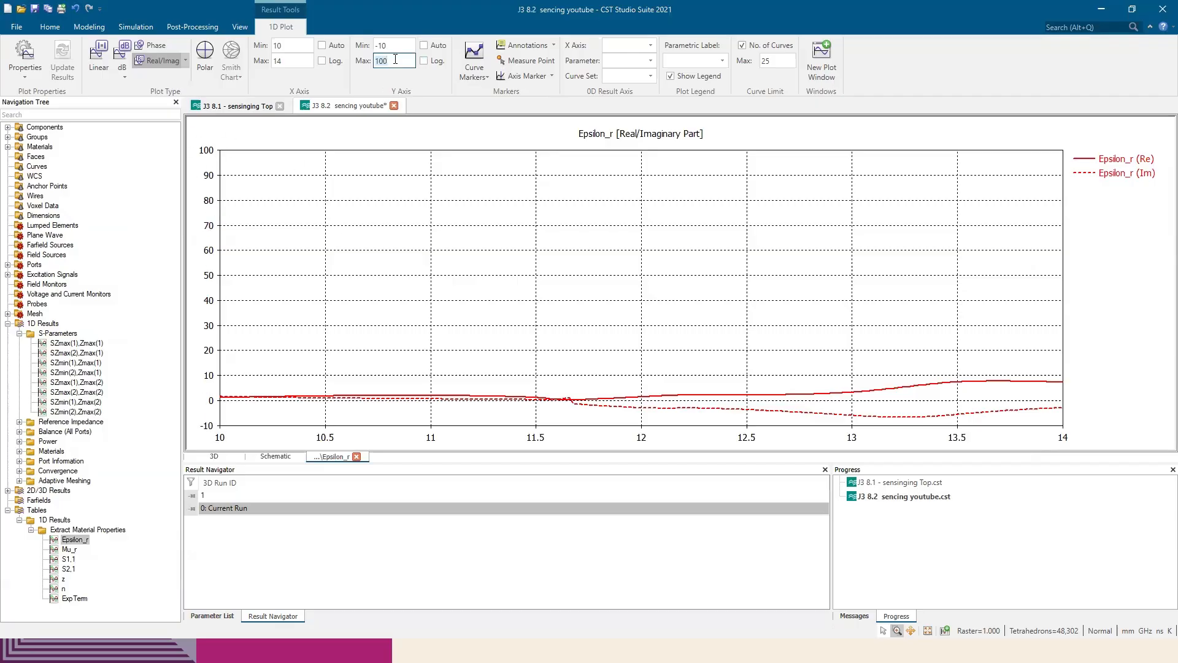
pyautogui.write('10')
pyautogui.click(537, 258)
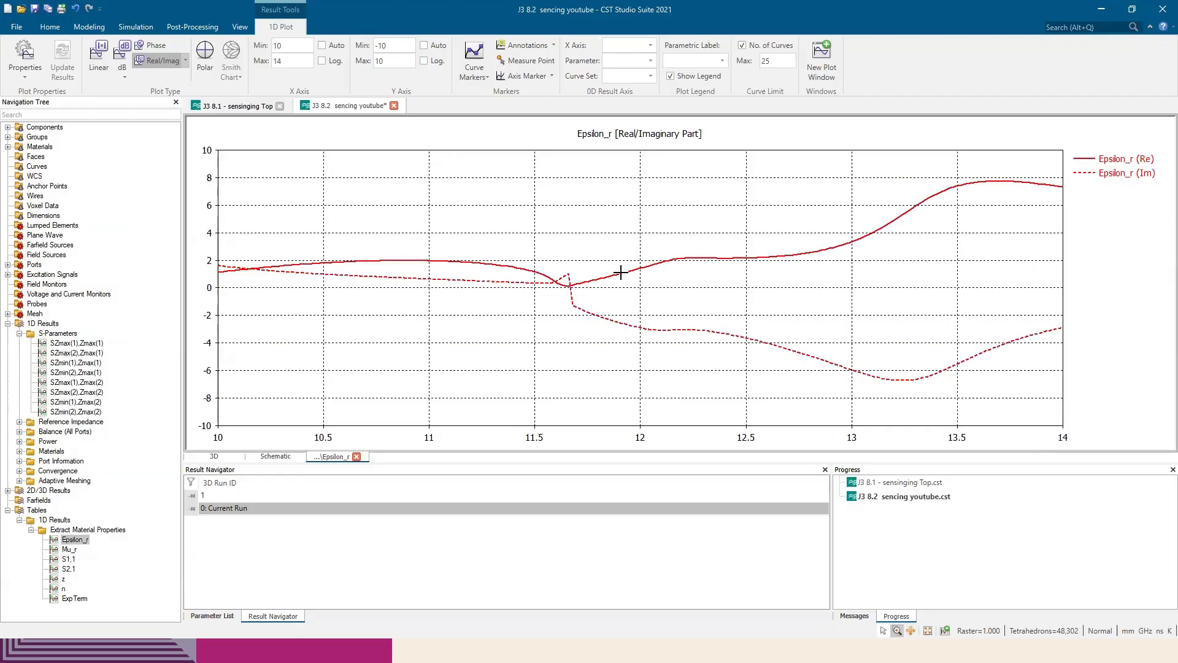
# Compare the Epsilon_r curves with the paper's permittivity plot in Edge, and return to CST Studio Suite
pyautogui.hotkey('alt', 'Tab')
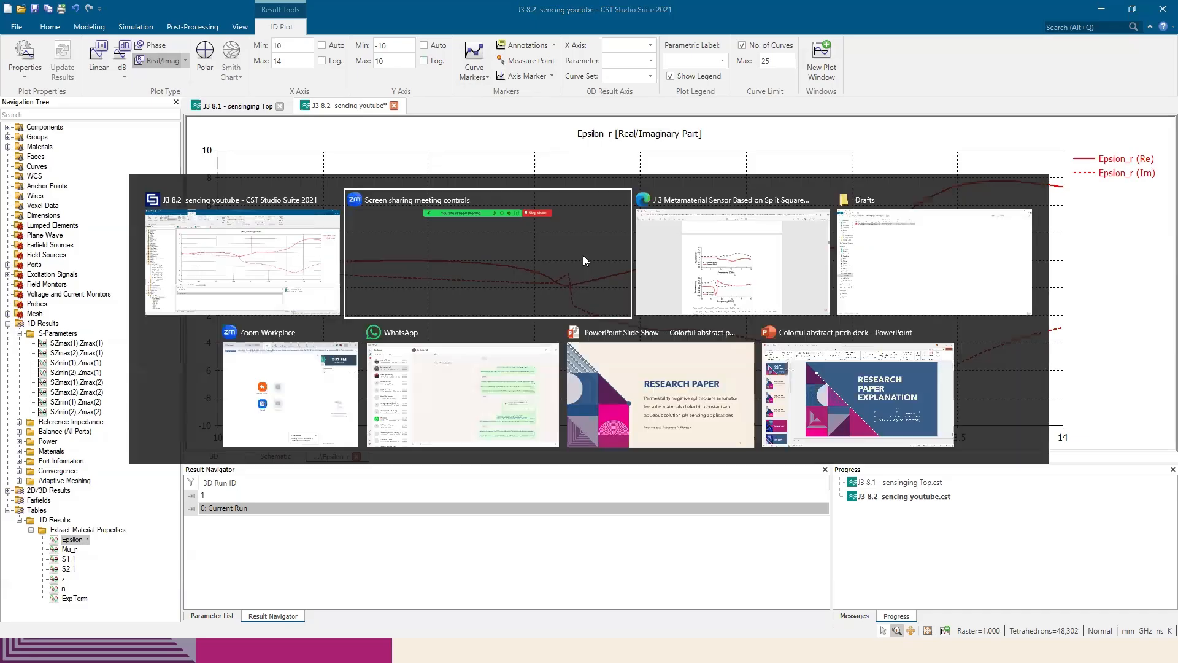
pyautogui.hotkey('alt', 'Tab')
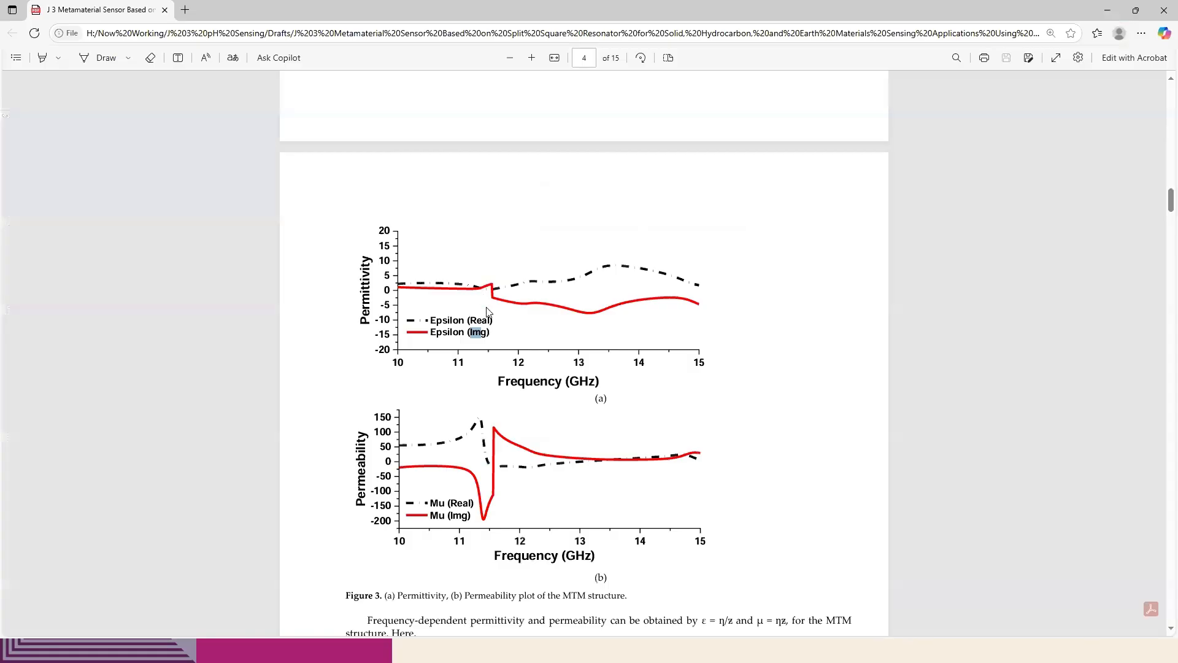
pyautogui.hotkey('alt', 'Tab')
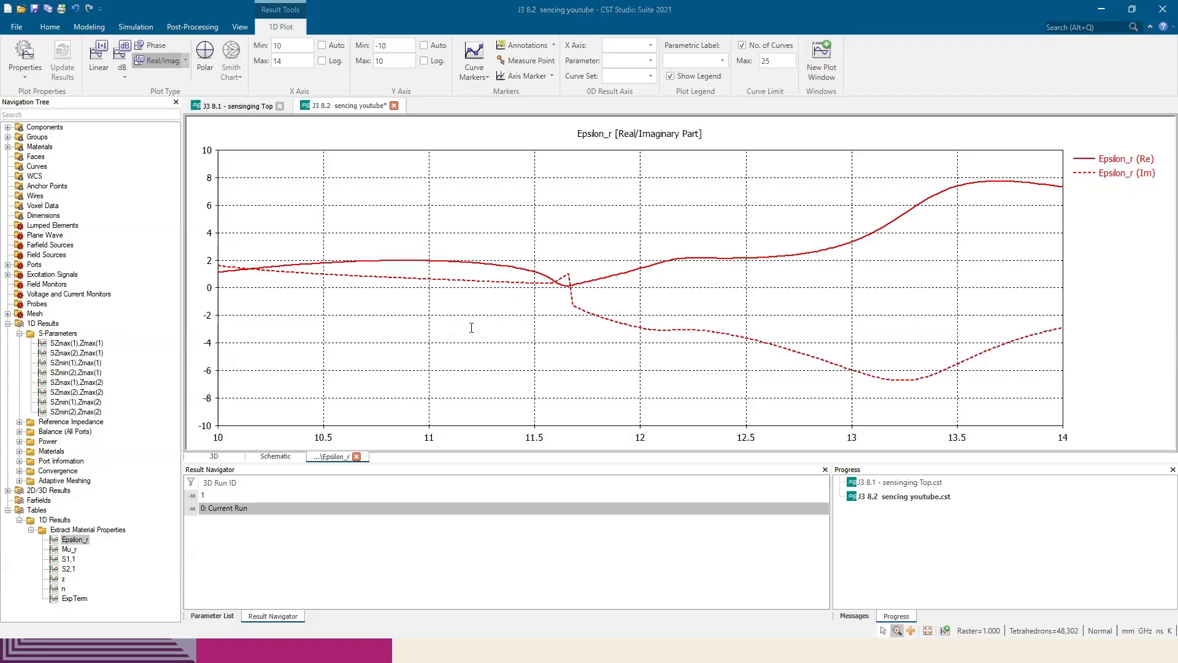
pyautogui.hotkey('alt', 'Tab')
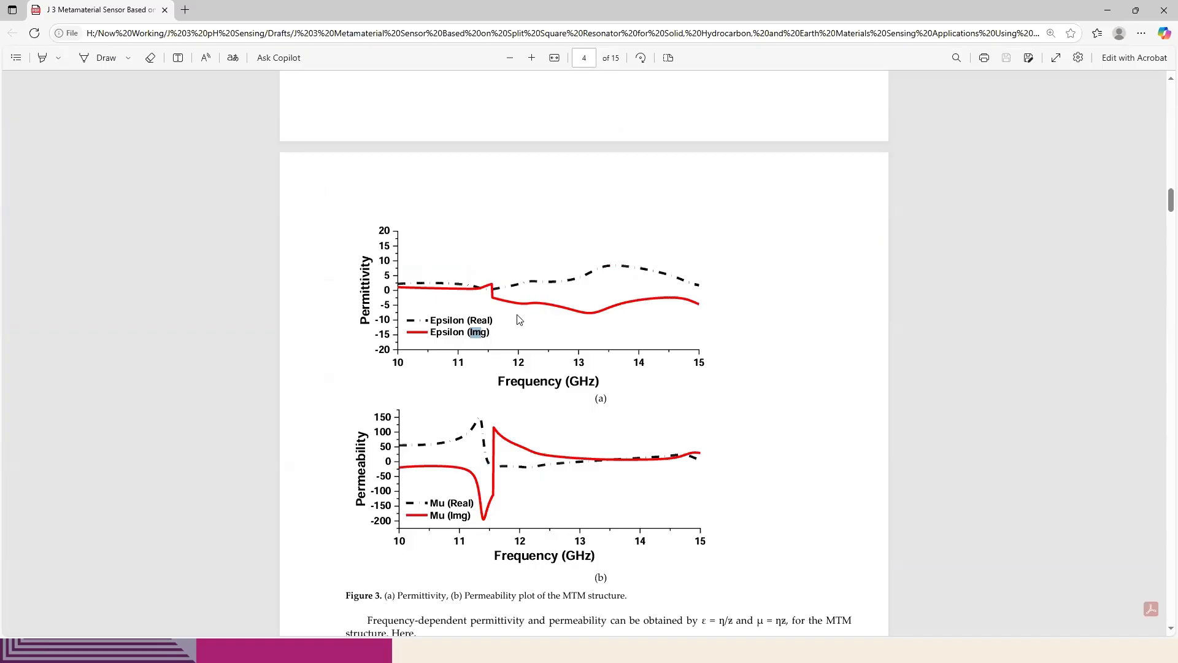
pyautogui.hotkey('alt', 'Tab')
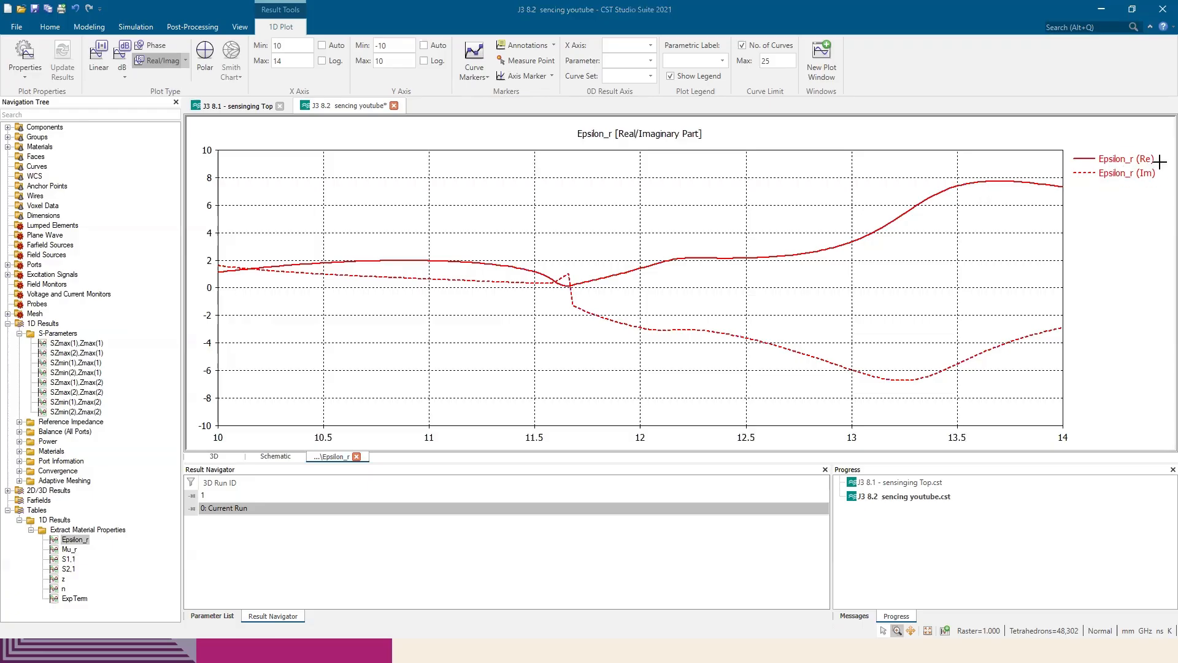
# Plot both the real and imaginary parts of Mu_r and compare them with the paper's permeability plot in Edge
pyautogui.click(70, 550)
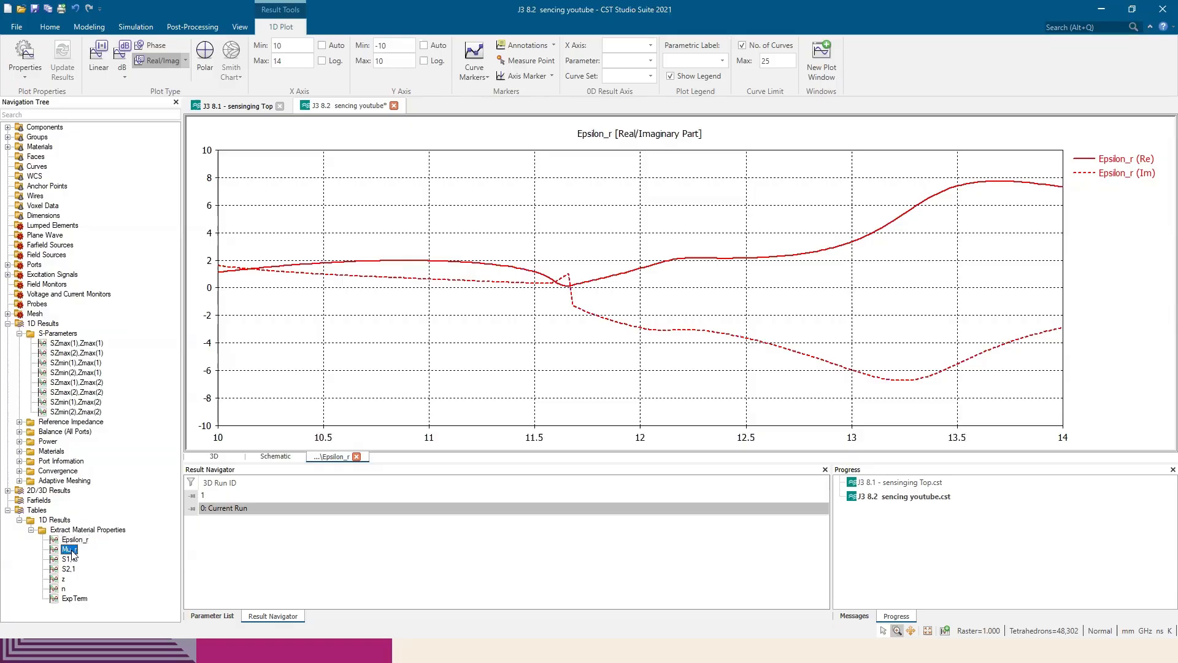
pyautogui.click(186, 61)
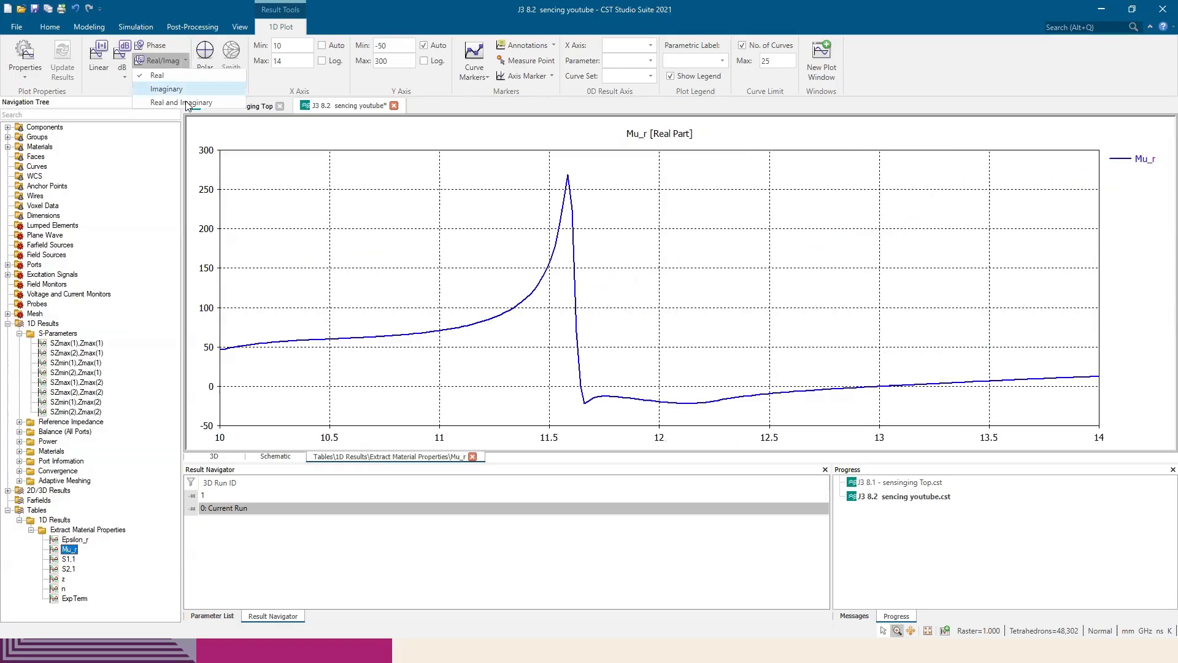
pyautogui.click(189, 105)
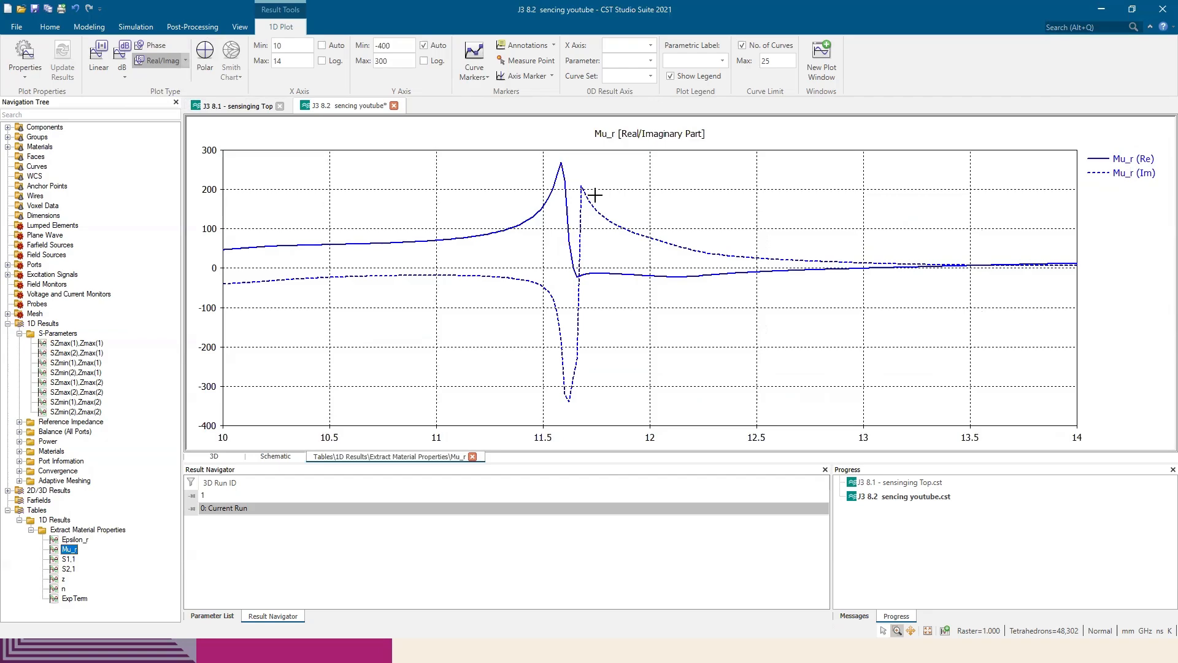
pyautogui.hotkey('alt', 'Tab')
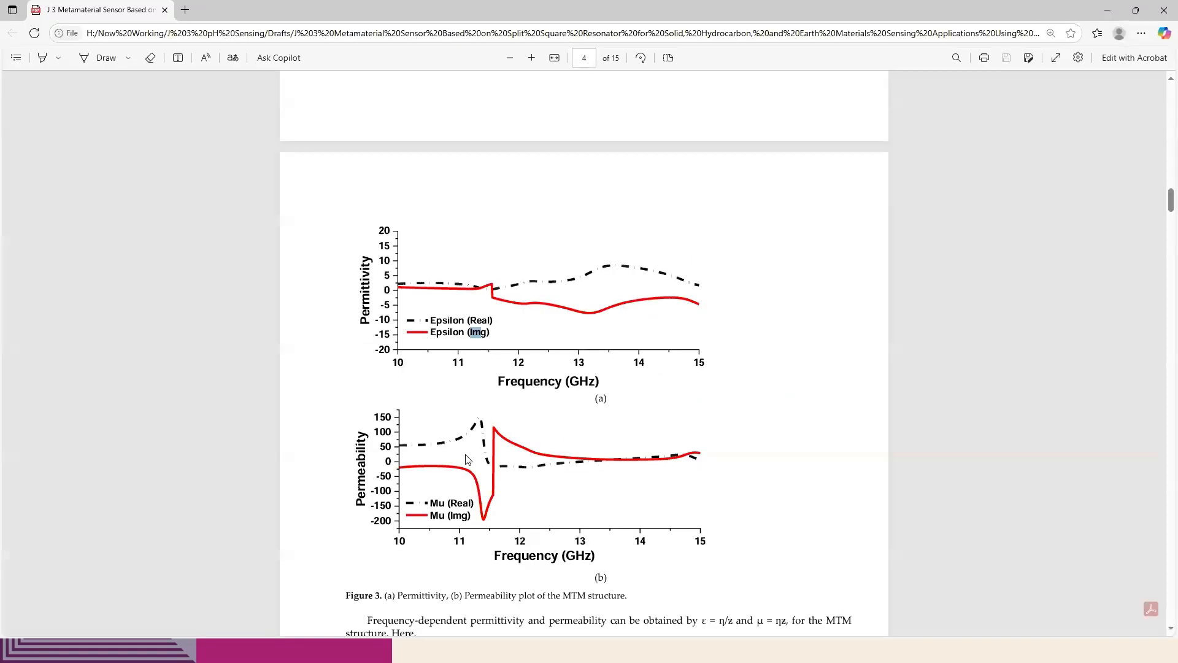
pyautogui.hotkey('alt', 'Tab')
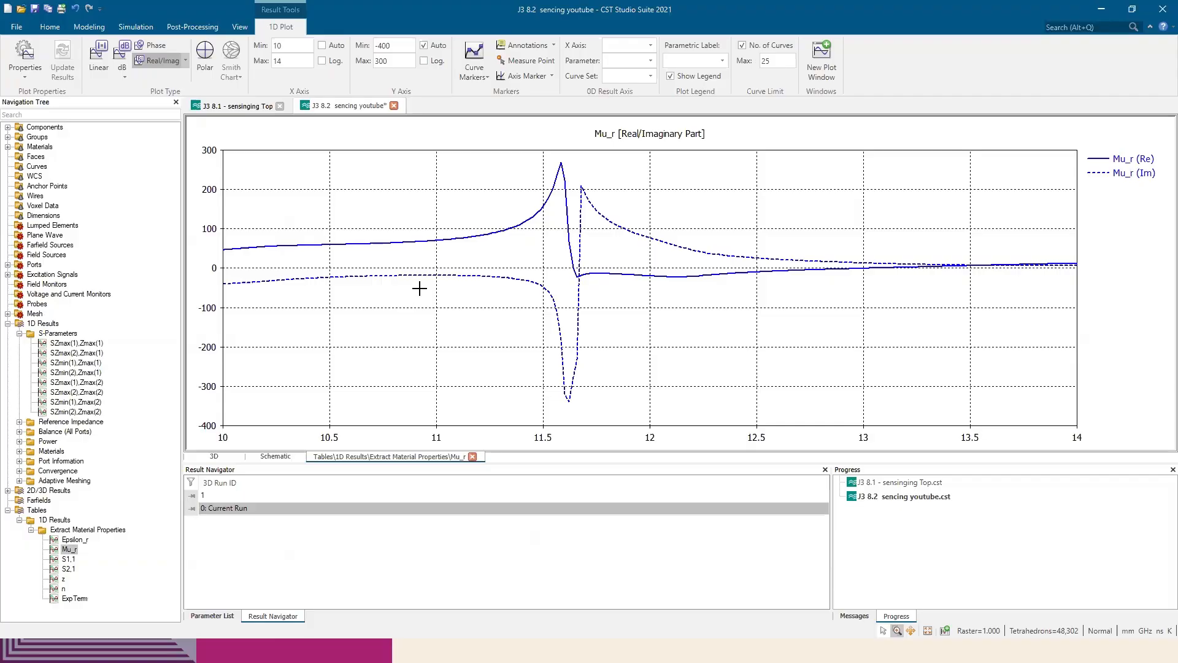
# Switch to Edge and examine the frequency tuning plot in Figure 4 and the field distributions in Figure 5
pyautogui.hotkey('alt', 'Tab')
pyautogui.scroll(-10, 588, 294)
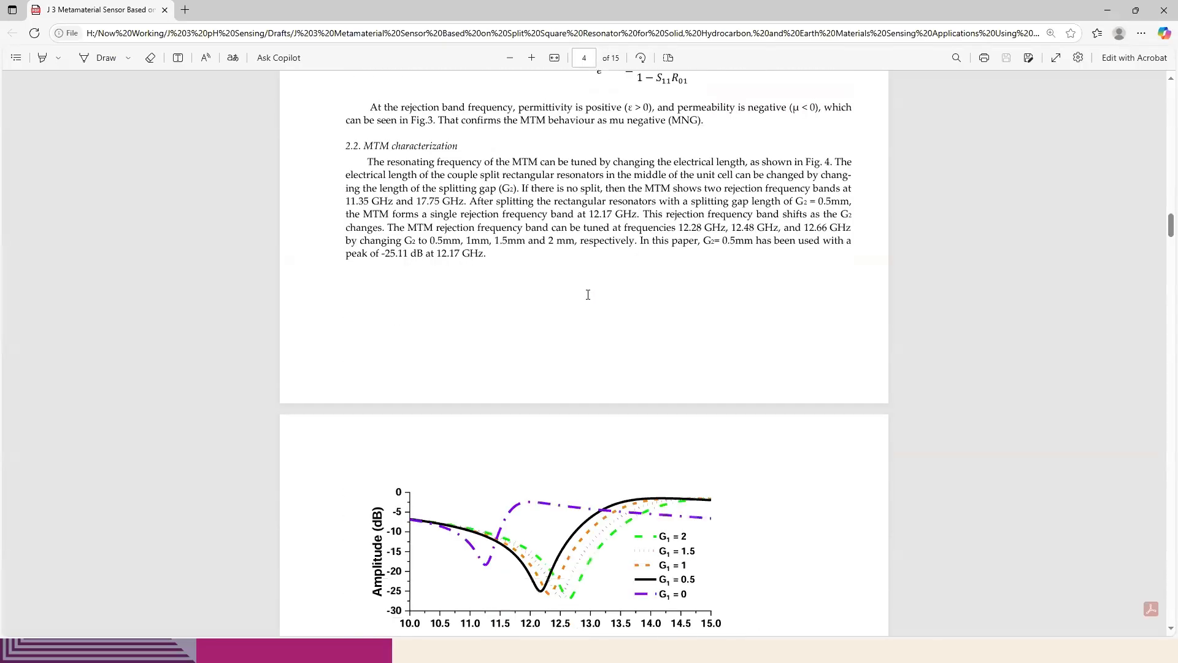
pyautogui.scroll(-3, 587, 295)
pyautogui.scroll(-1, 668, 383)
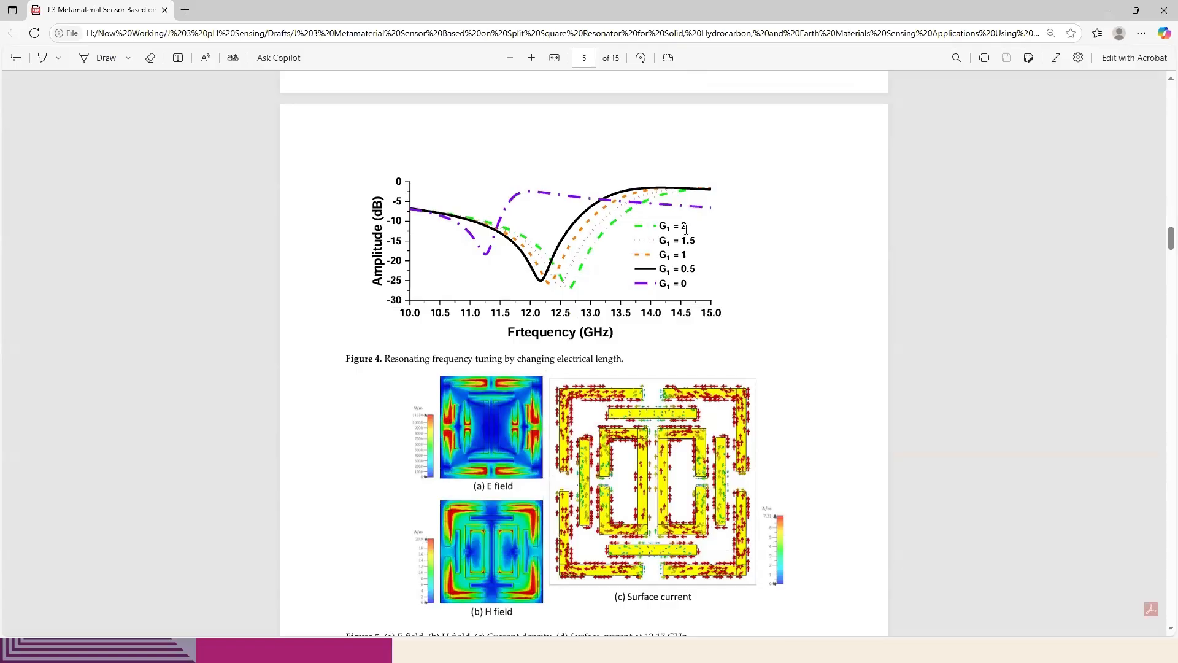
pyautogui.scroll(-1, 736, 386)
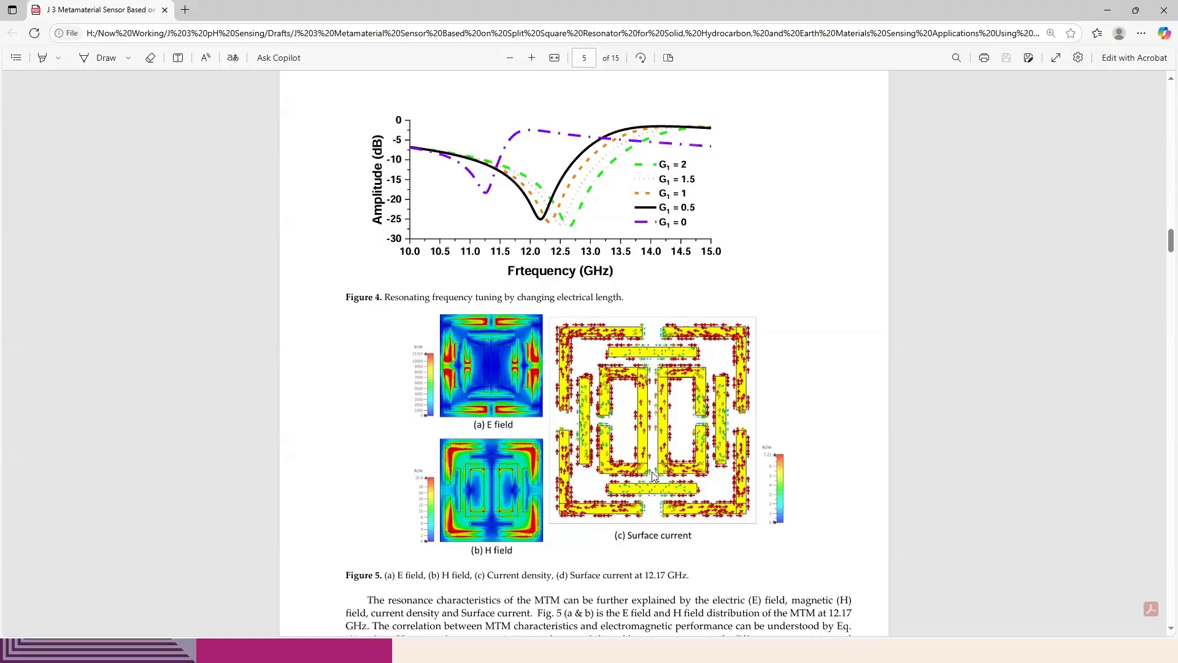
# Return to CST Studio Suite and plot SZmax(1),Zmax(1) and SZmin(1),Zmax(1) together
pyautogui.hotkey('alt', 'Tab')
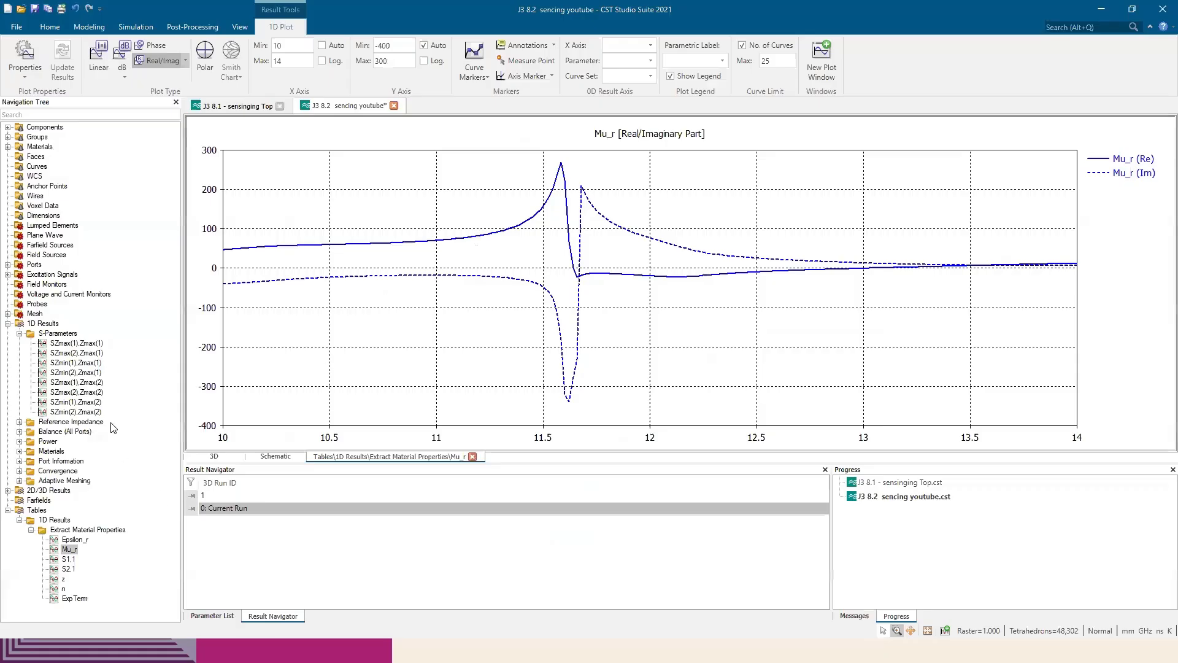
pyautogui.click(76, 353)
pyautogui.click(89, 344)
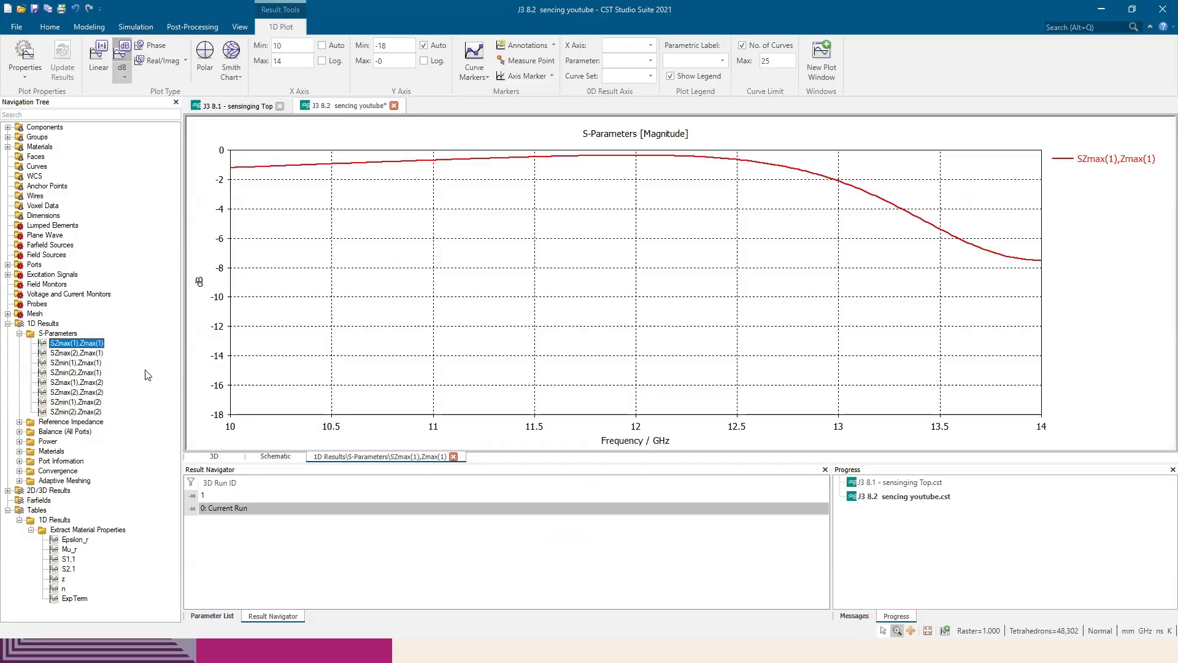
pyautogui.keyDown('ctrl'); pyautogui.click(95, 364); pyautogui.keyUp('ctrl')
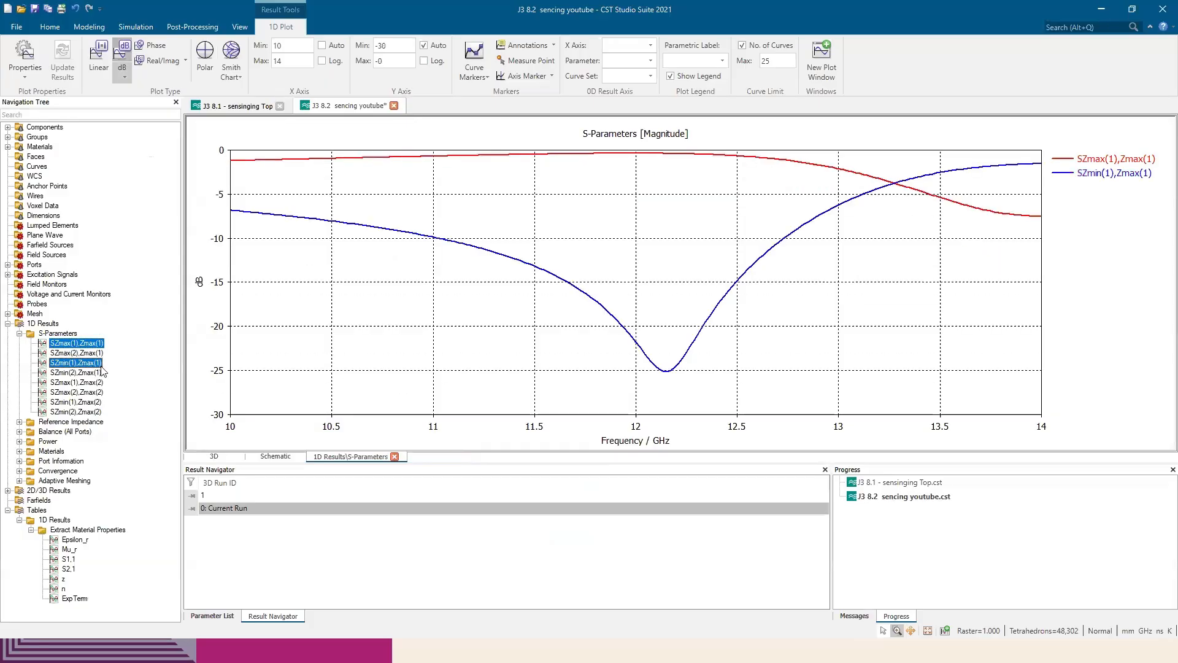
# Switch to Edge and check the field plots' frequency in the Figure 5 caption against the resonance described with Figure 2
pyautogui.hotkey('alt', 'Tab')
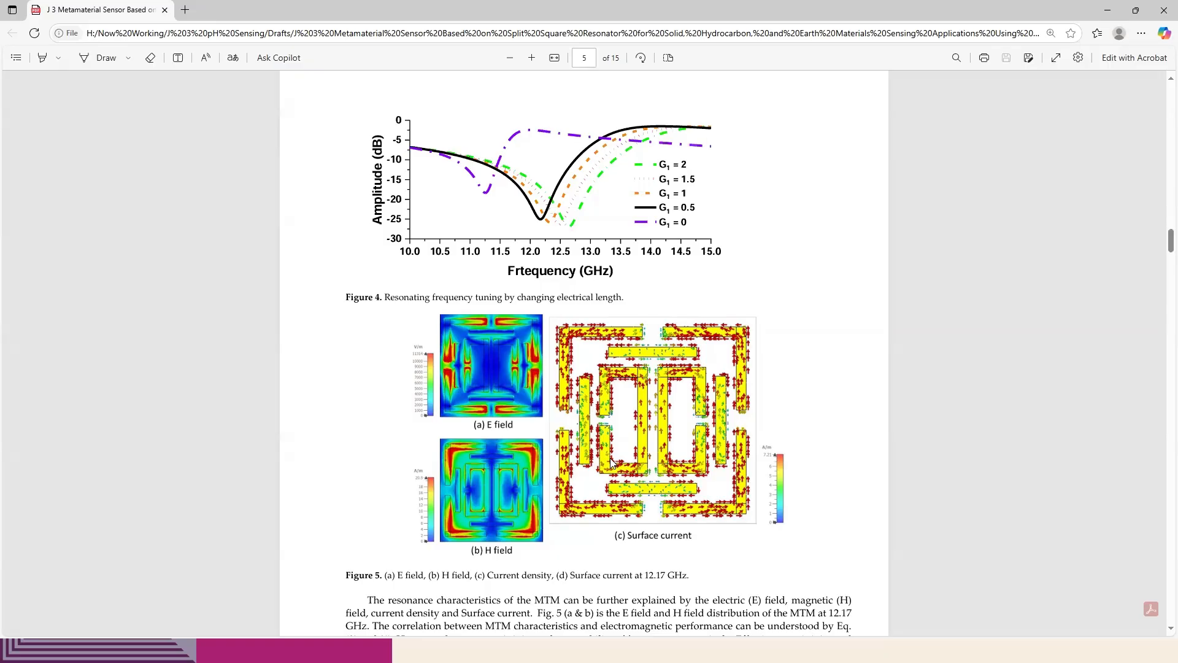
pyautogui.moveTo(646, 575); pyautogui.dragTo(666, 575)
pyautogui.scroll(20, 669, 477)
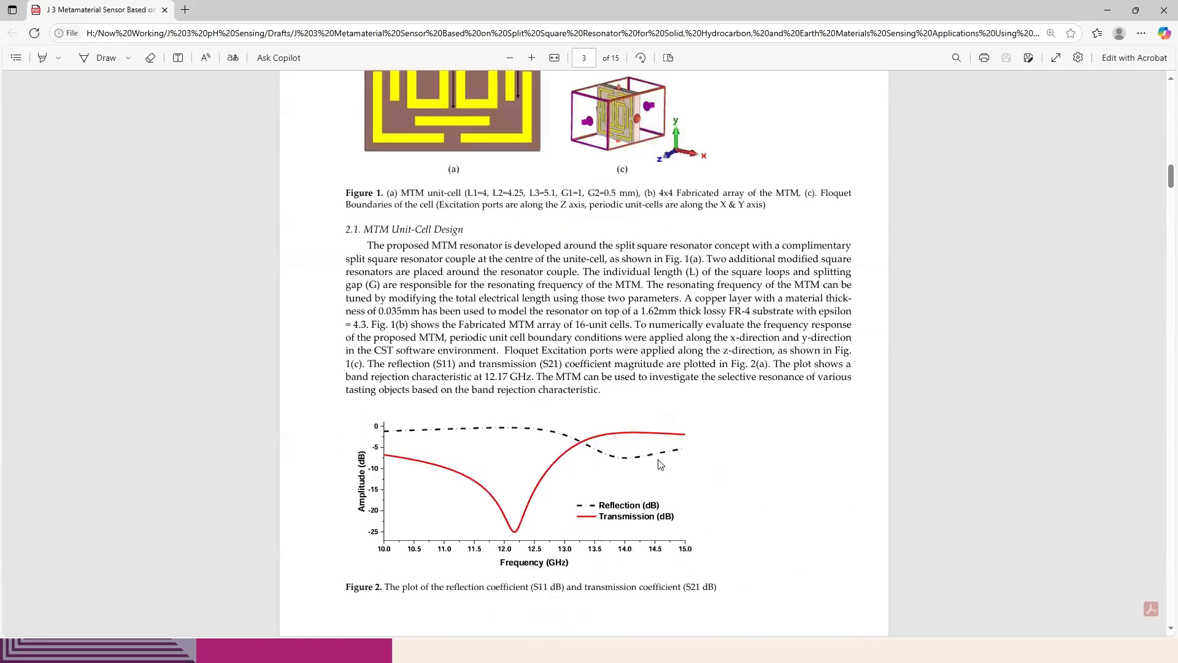
pyautogui.scroll(-3, 660, 464)
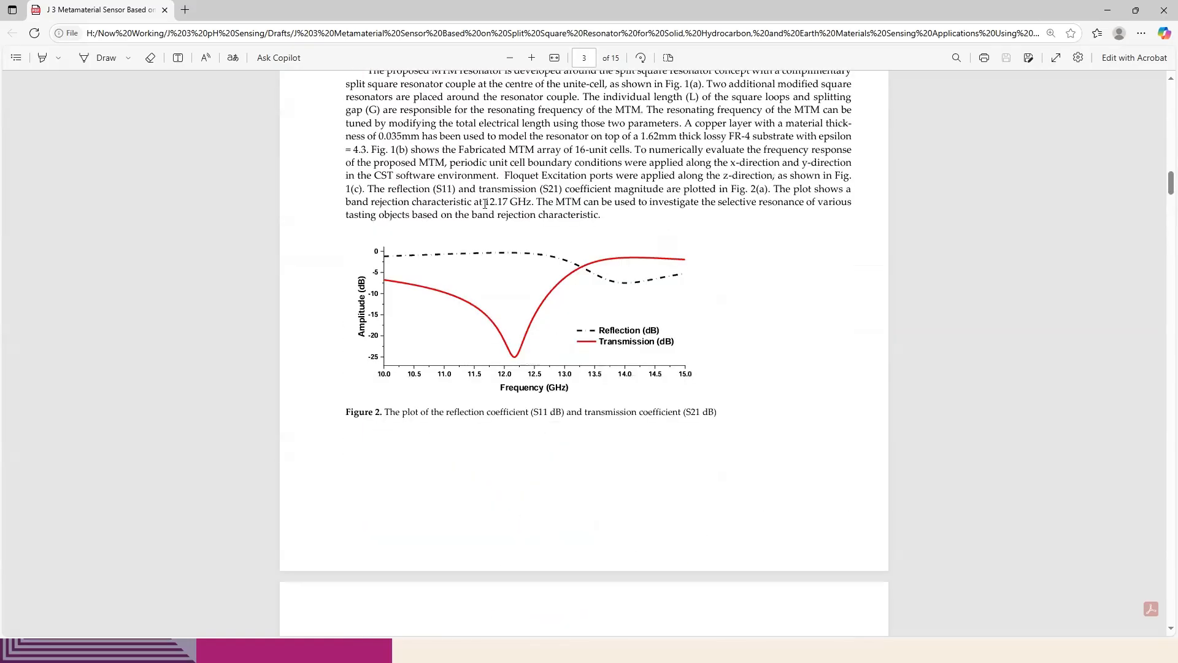
# Check the resonance frequency stated in the paper, and in CST Studio Suite place a curve marker at the SZmin(1),Zmax(1) minimum
pyautogui.moveTo(485, 203); pyautogui.dragTo(533, 201)
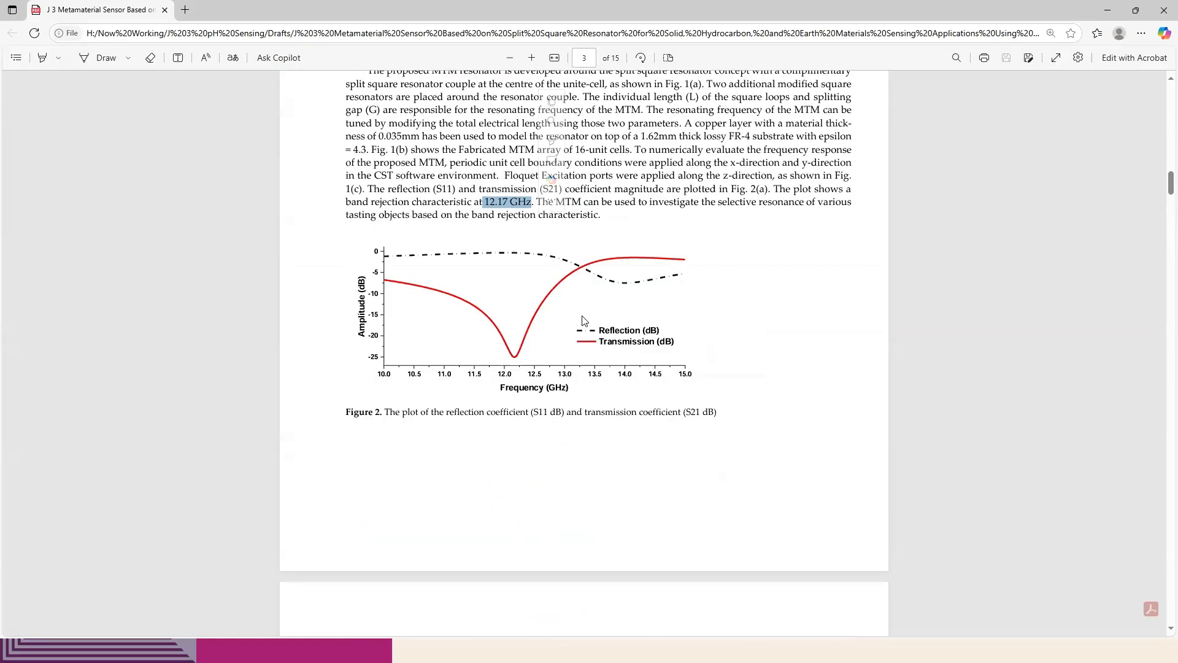
pyautogui.scroll(-20, 592, 323)
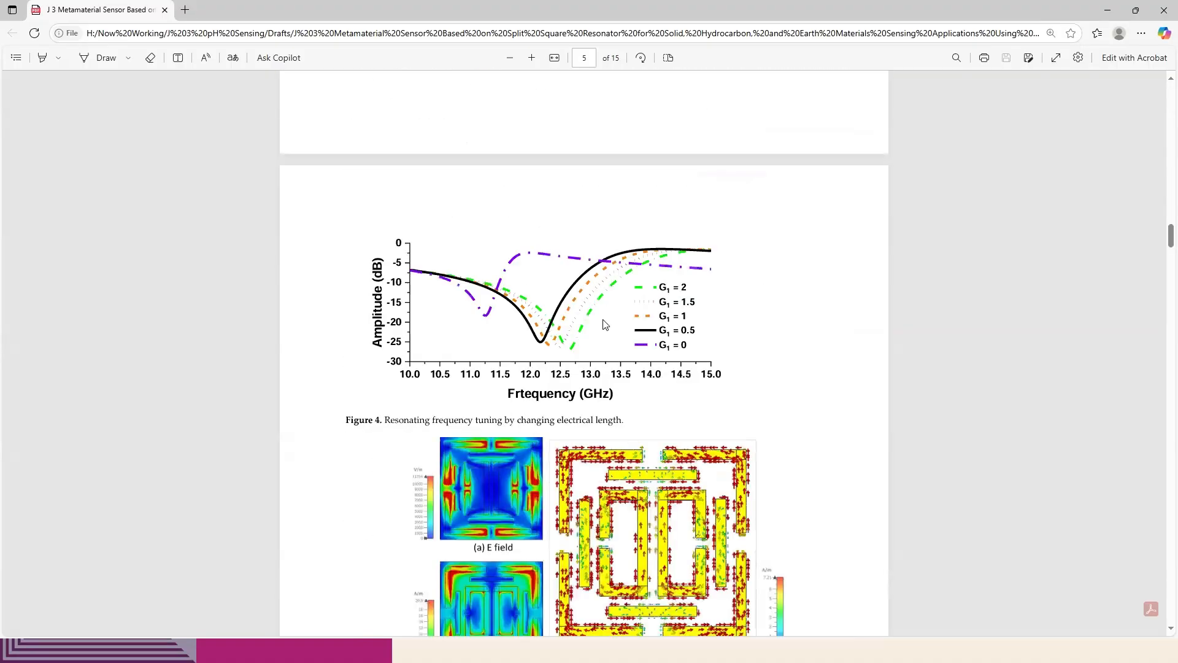
pyautogui.hotkey('alt', 'Tab')
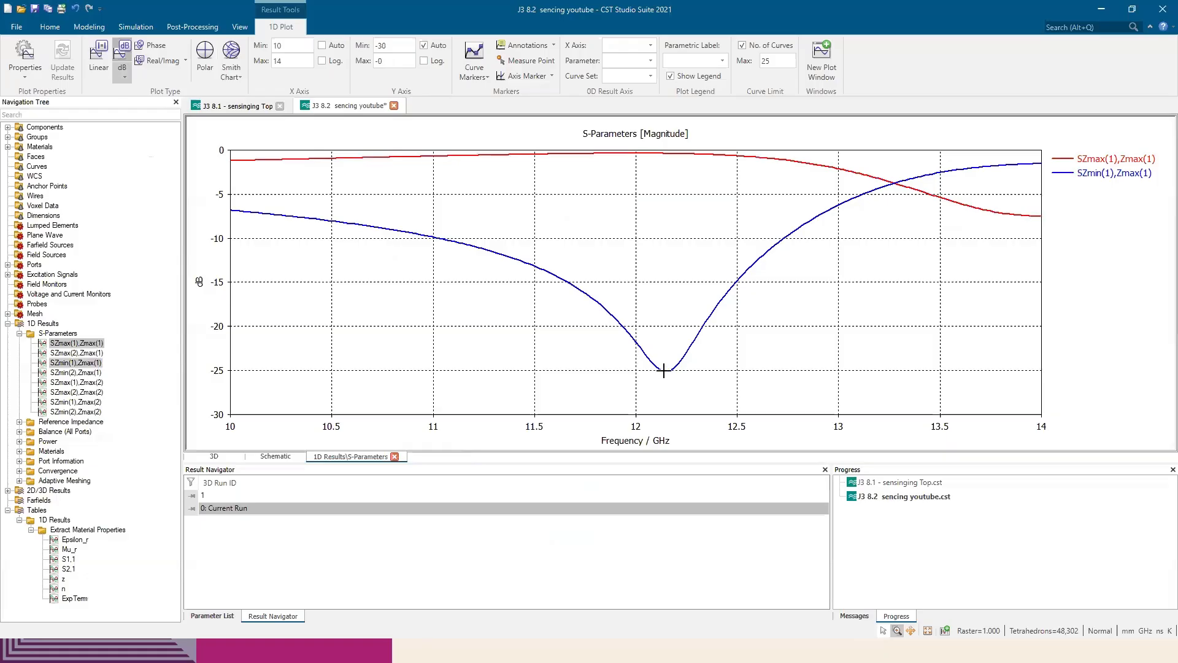
pyautogui.click(474, 54)
pyautogui.doubleClick(668, 373)
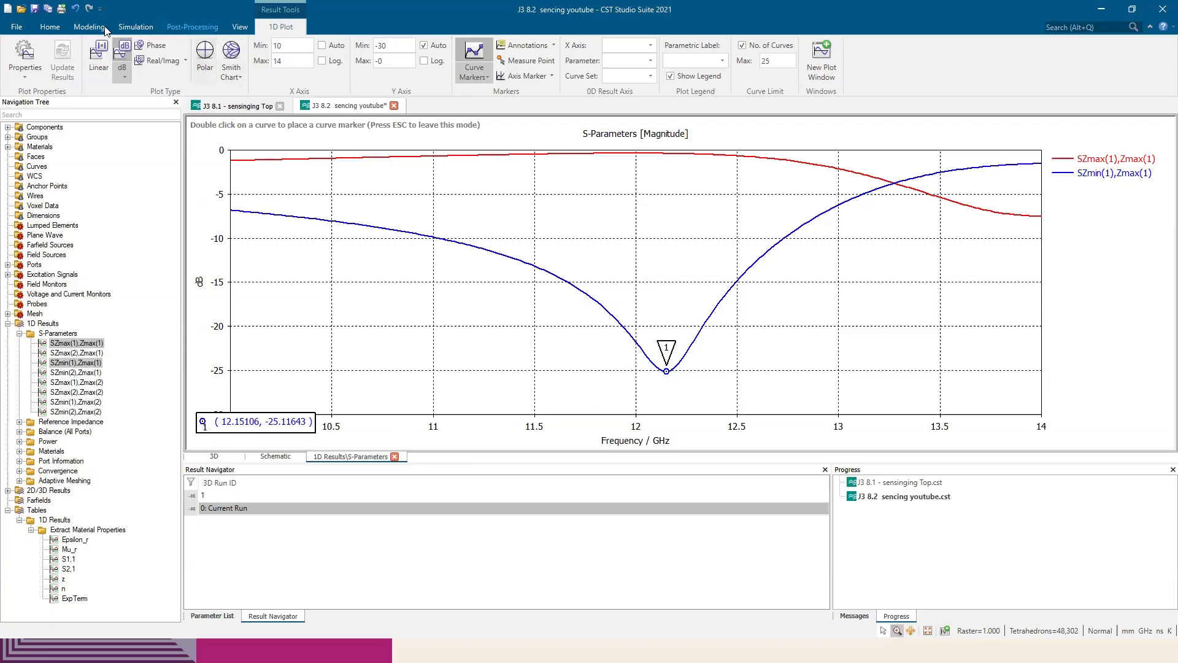
# Add an E-field monitor at a single frequency of 12.15 GHz
pyautogui.click(135, 27)
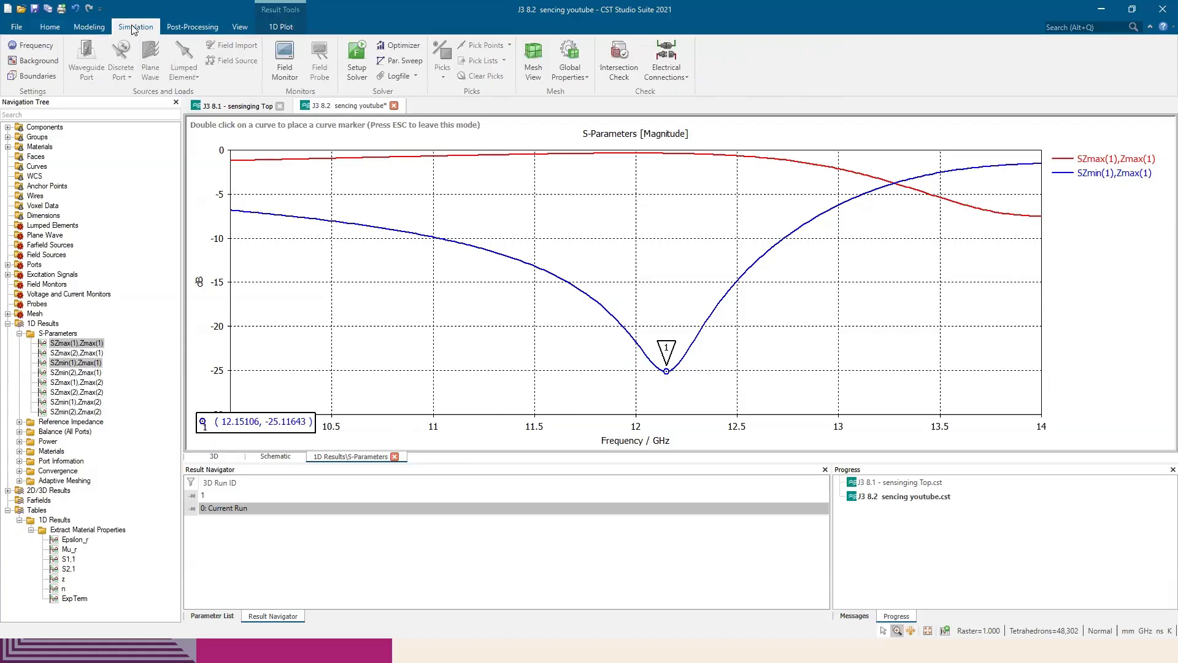
pyautogui.click(291, 65)
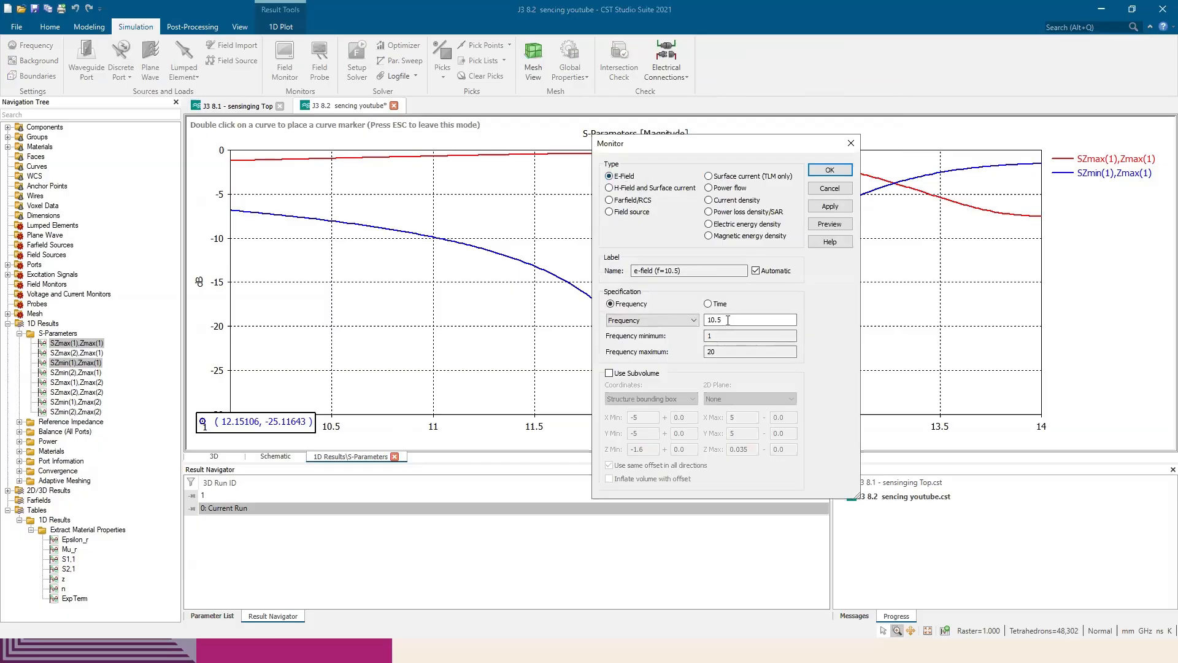
pyautogui.doubleClick(723, 319)
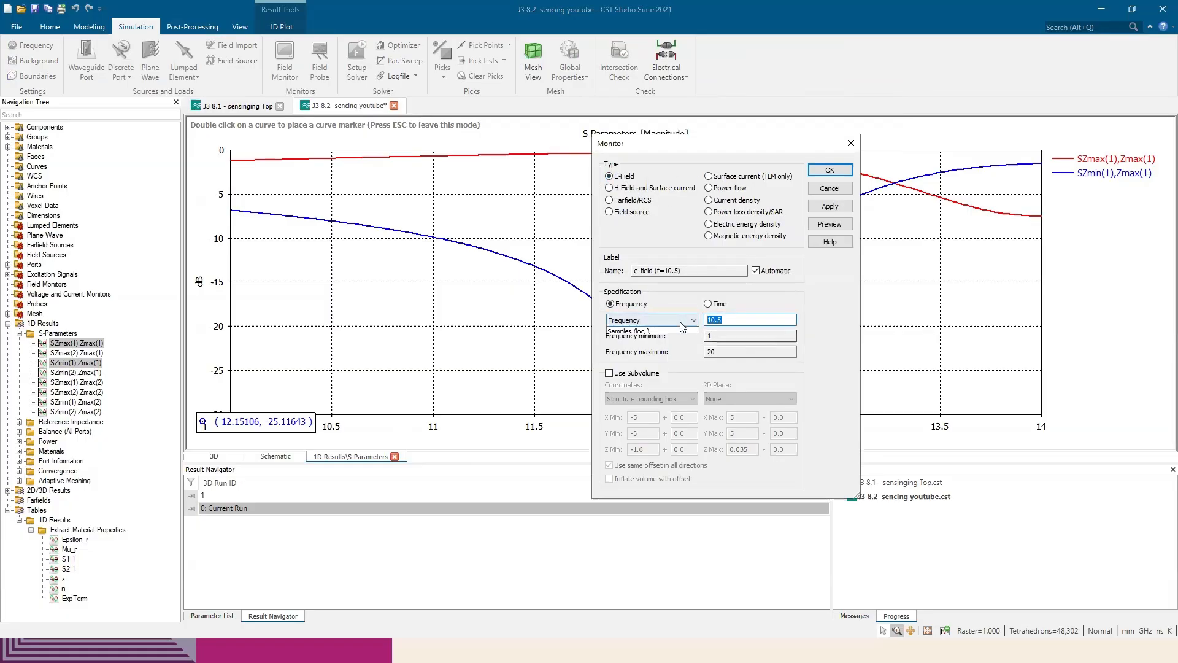
pyautogui.click(687, 320)
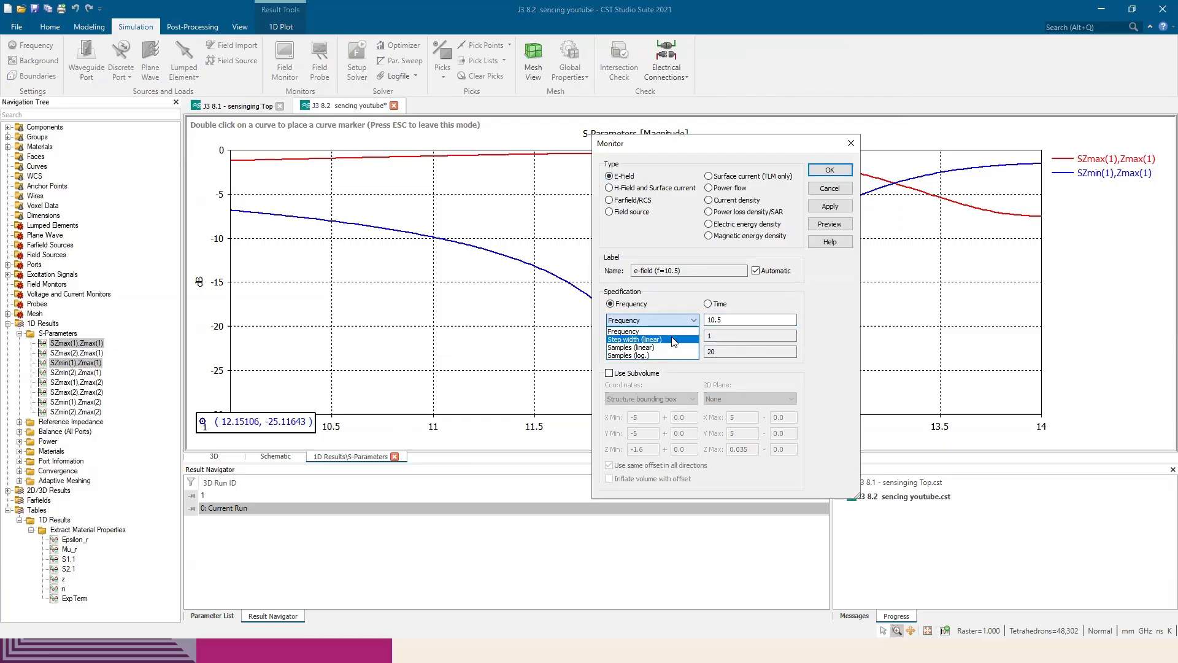
pyautogui.click(675, 331)
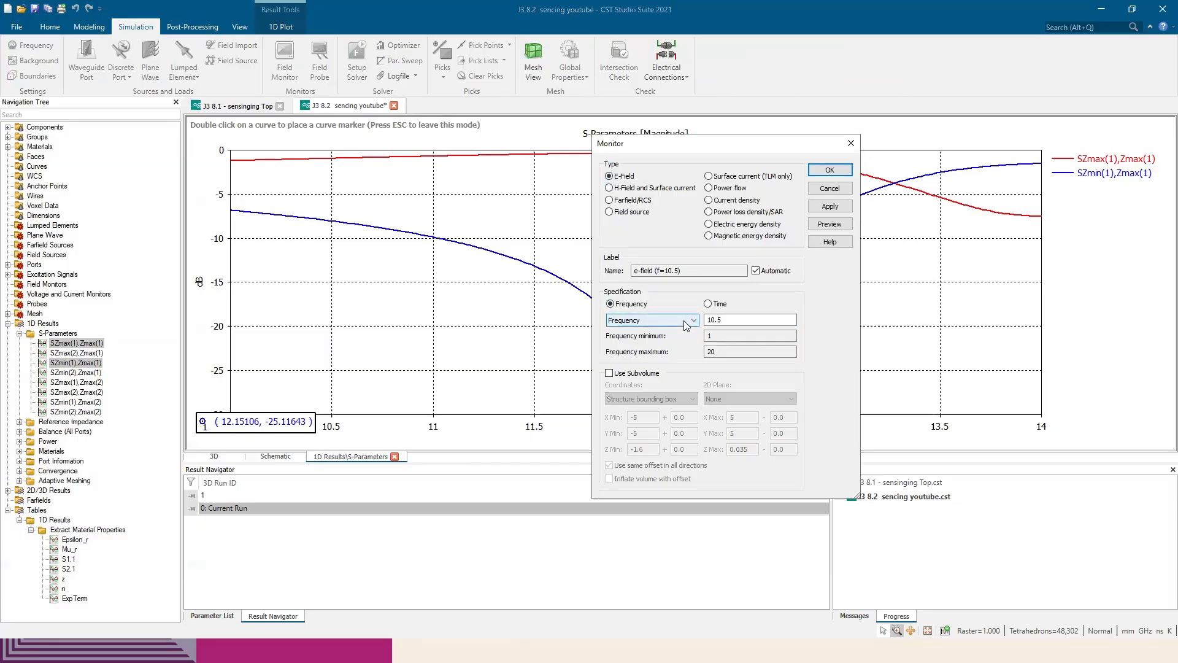
pyautogui.click(731, 318)
pyautogui.doubleClick(729, 319)
pyautogui.write('12.1')
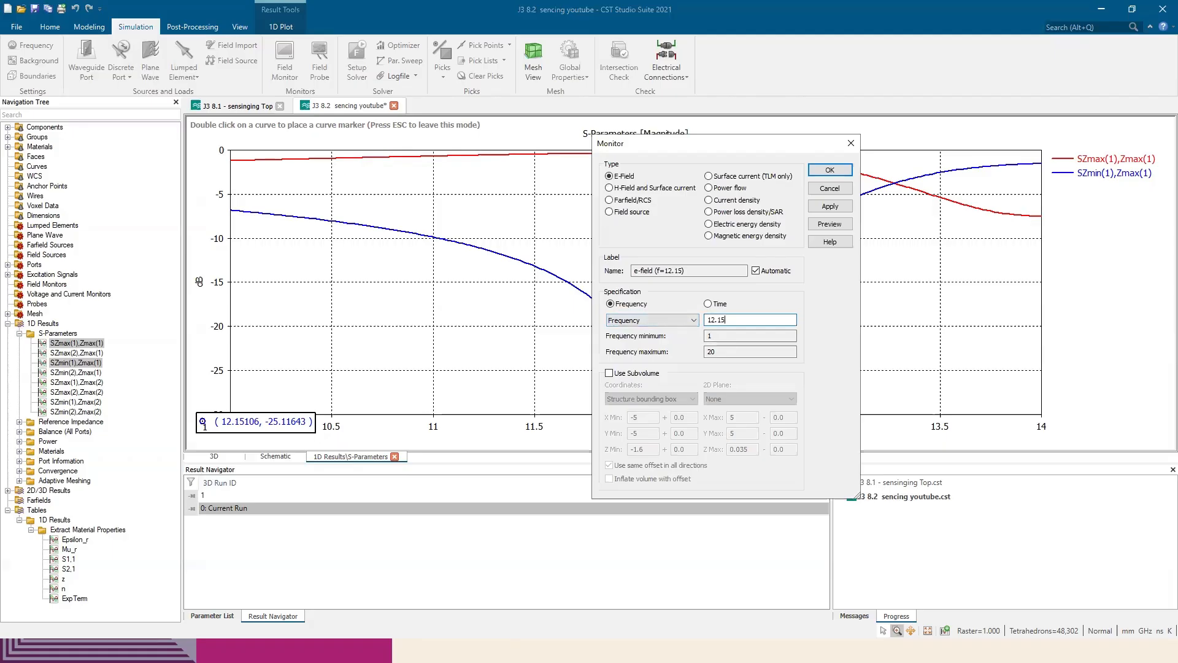
pyautogui.write('5')
pyautogui.click(830, 206)
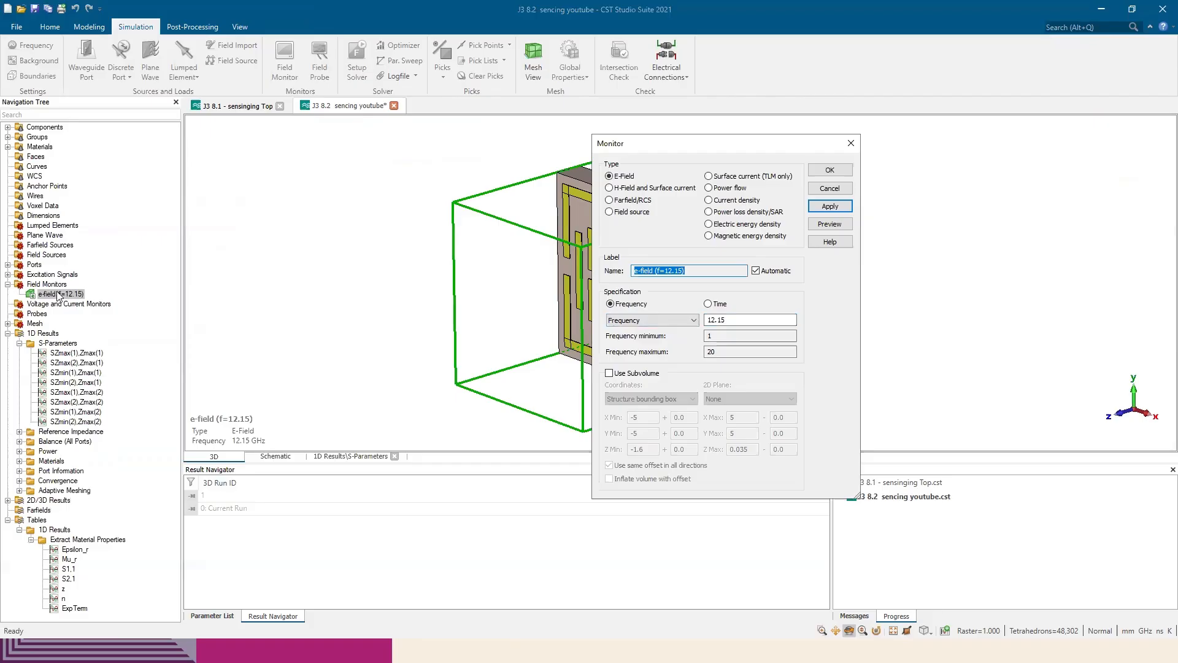
# Add an H-field and surface current monitor and a TLM-only surface current monitor, both at 12.15 GHz
pyautogui.click(646, 189)
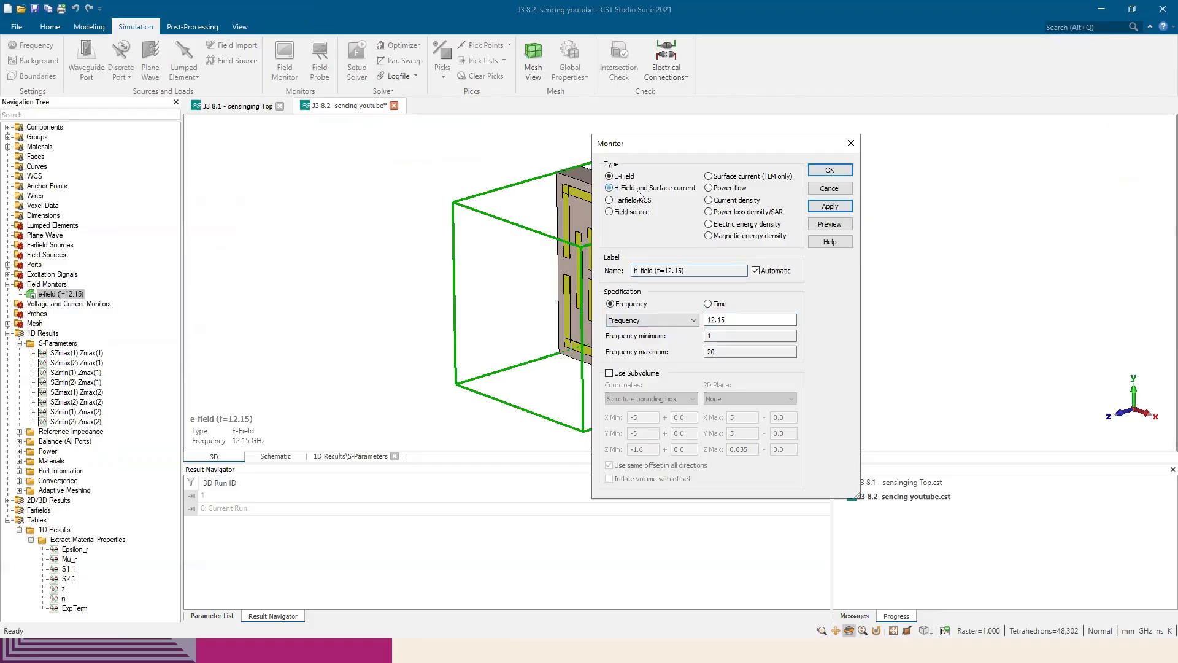
pyautogui.click(850, 206)
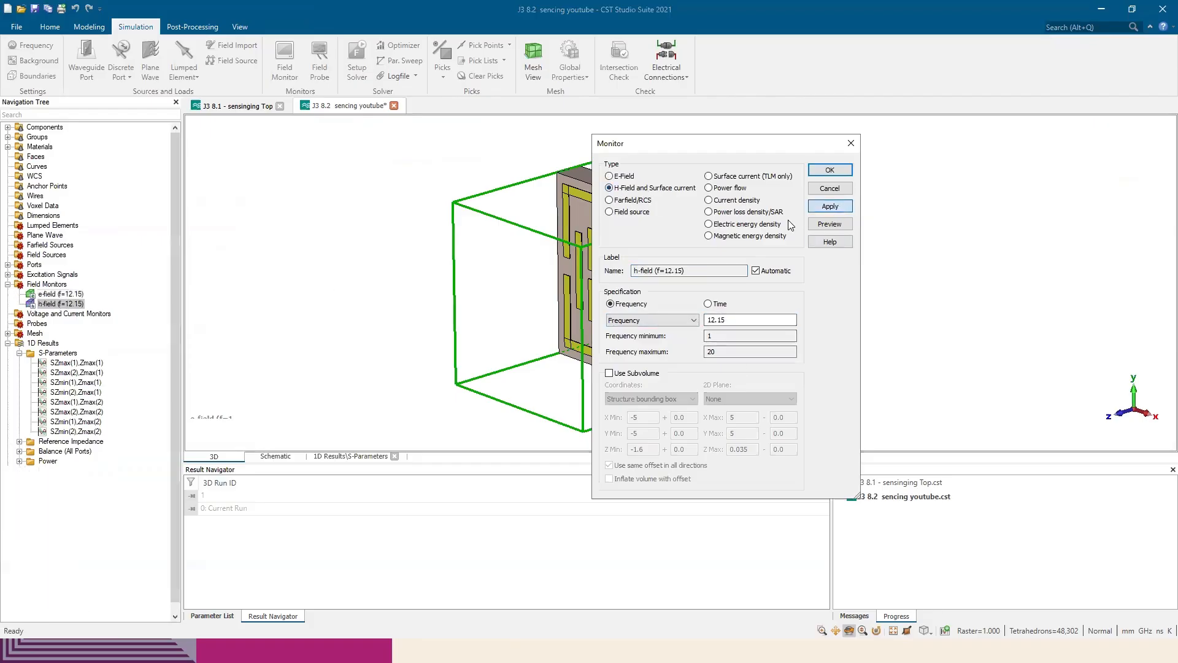
pyautogui.click(708, 177)
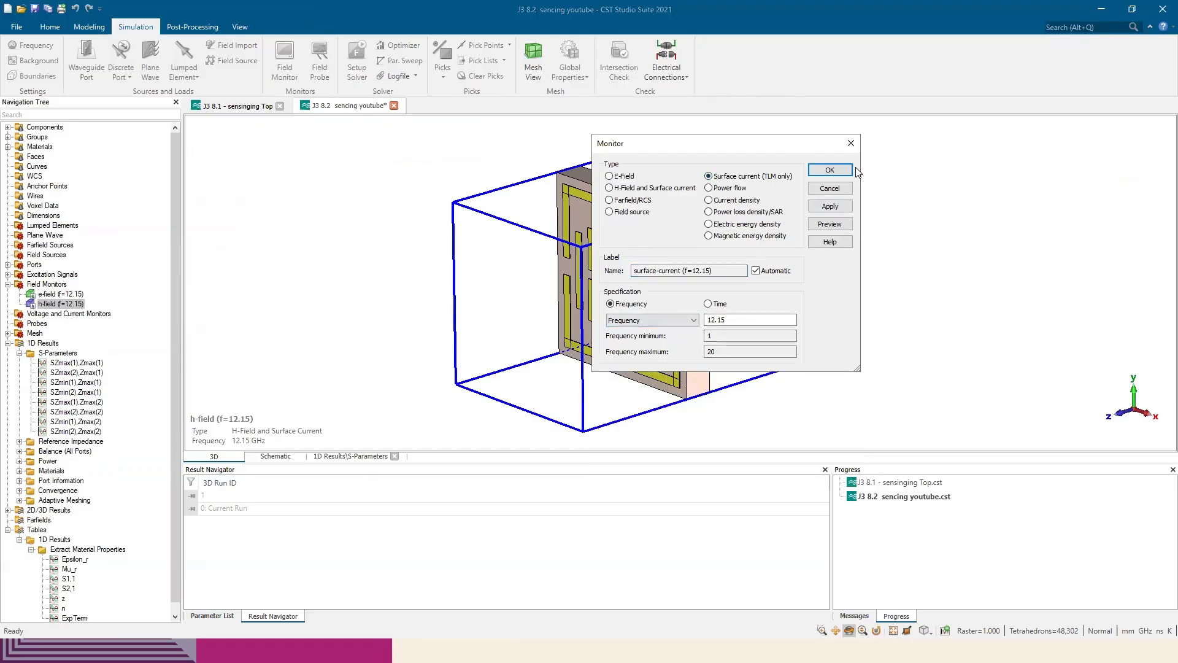
pyautogui.click(829, 171)
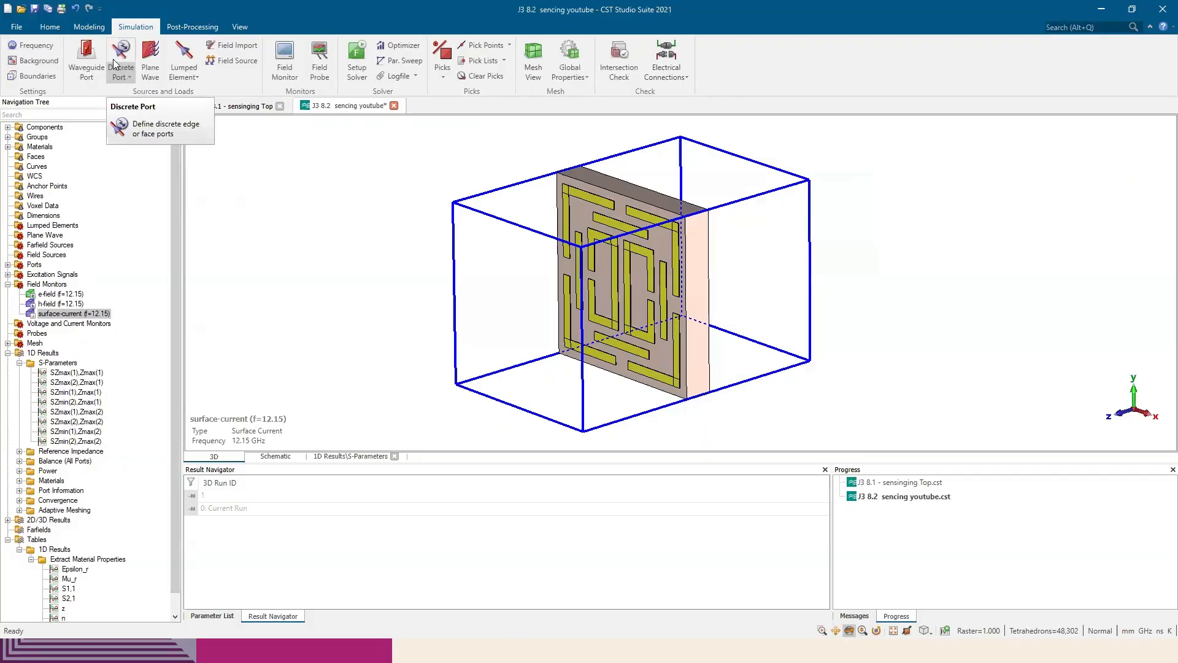
# Run the simulation on the current mesh with adaptive mesh refinement disabled
pyautogui.click(49, 27)
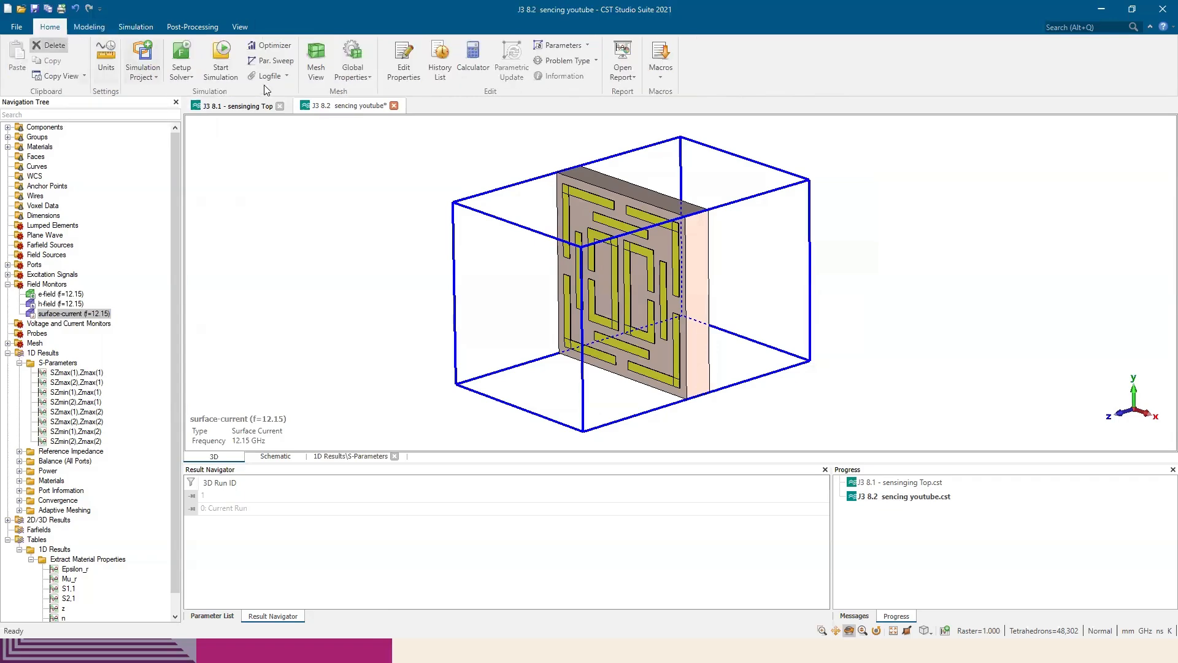
pyautogui.click(221, 67)
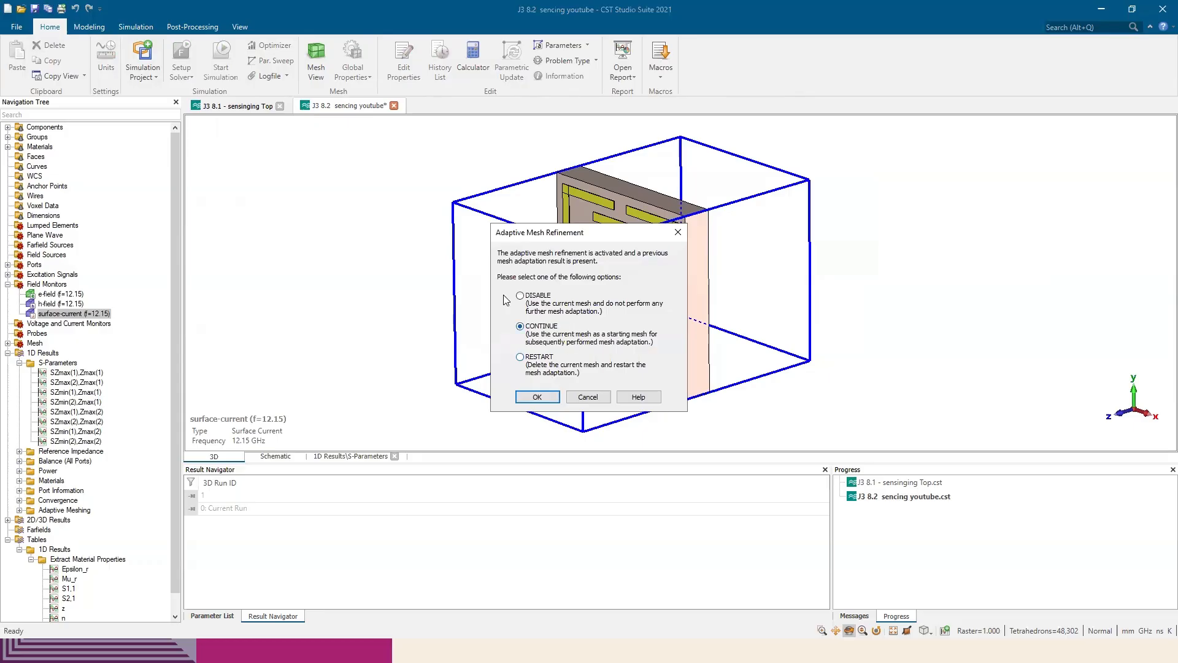
pyautogui.click(529, 296)
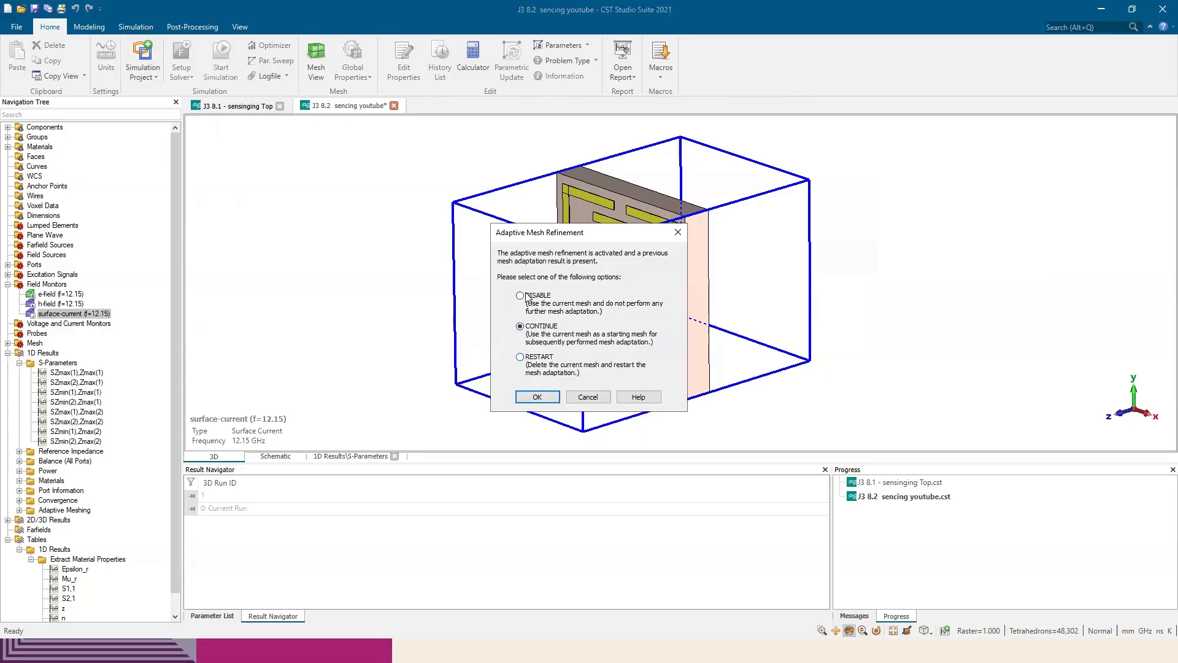
pyautogui.click(538, 397)
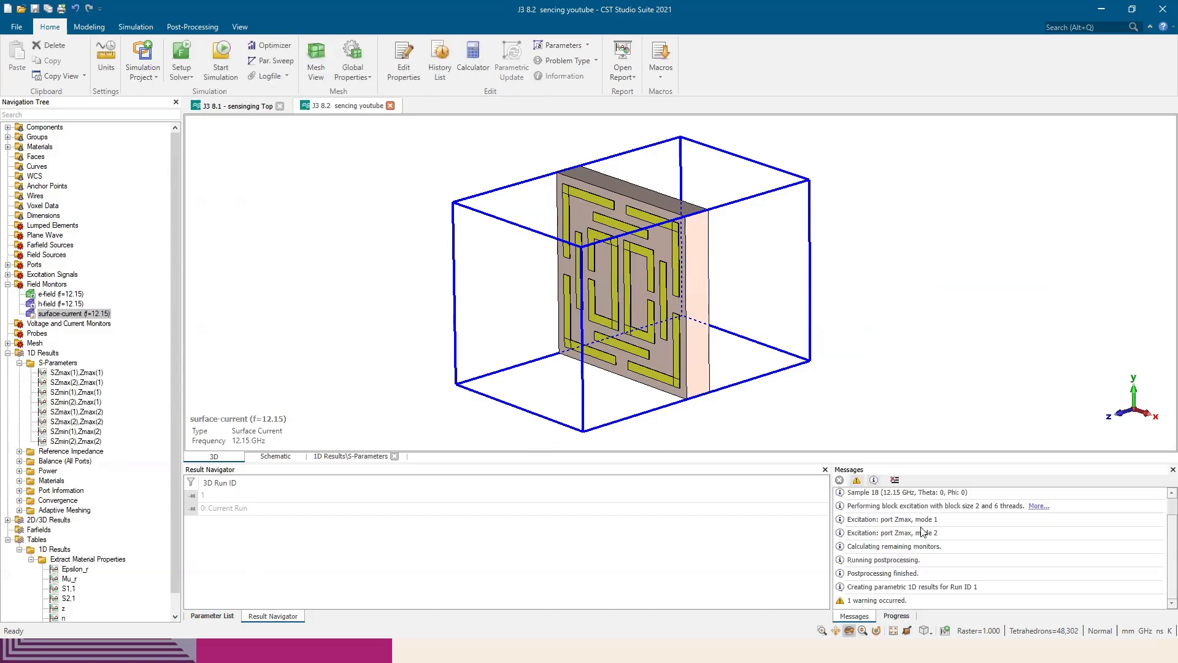
# Display the 12.15 GHz E-field result for Zmax(1) as a contour plot, viewed from the front of the unit cell
pyautogui.click(7, 353)
pyautogui.click(7, 363)
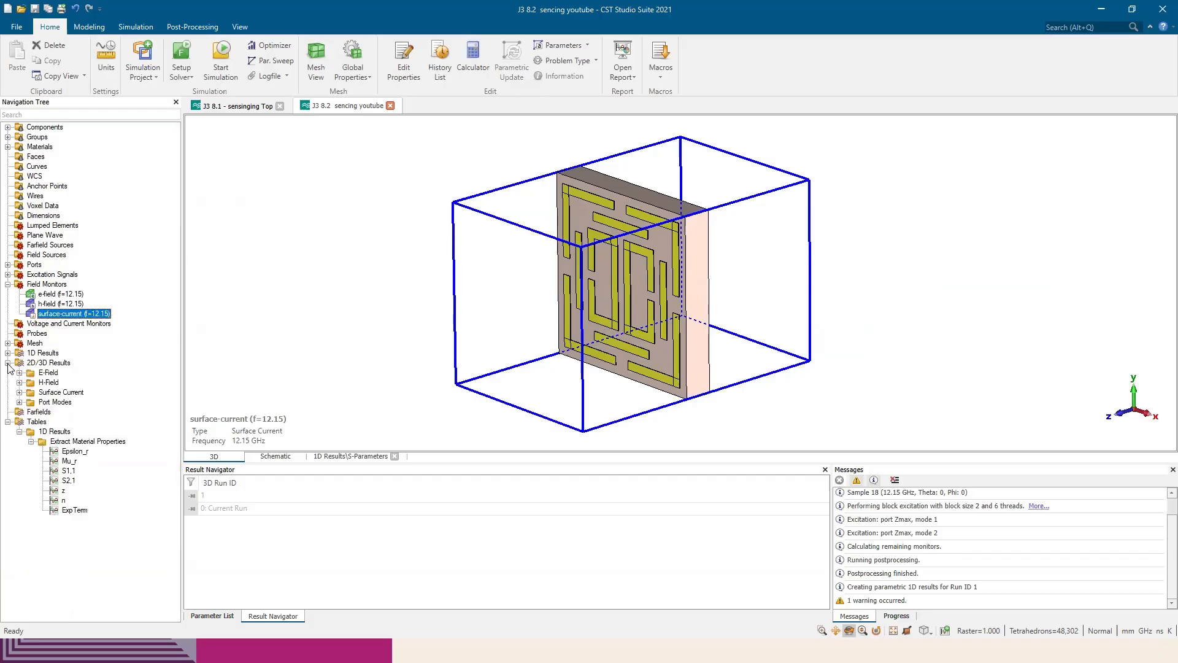
pyautogui.click(20, 372)
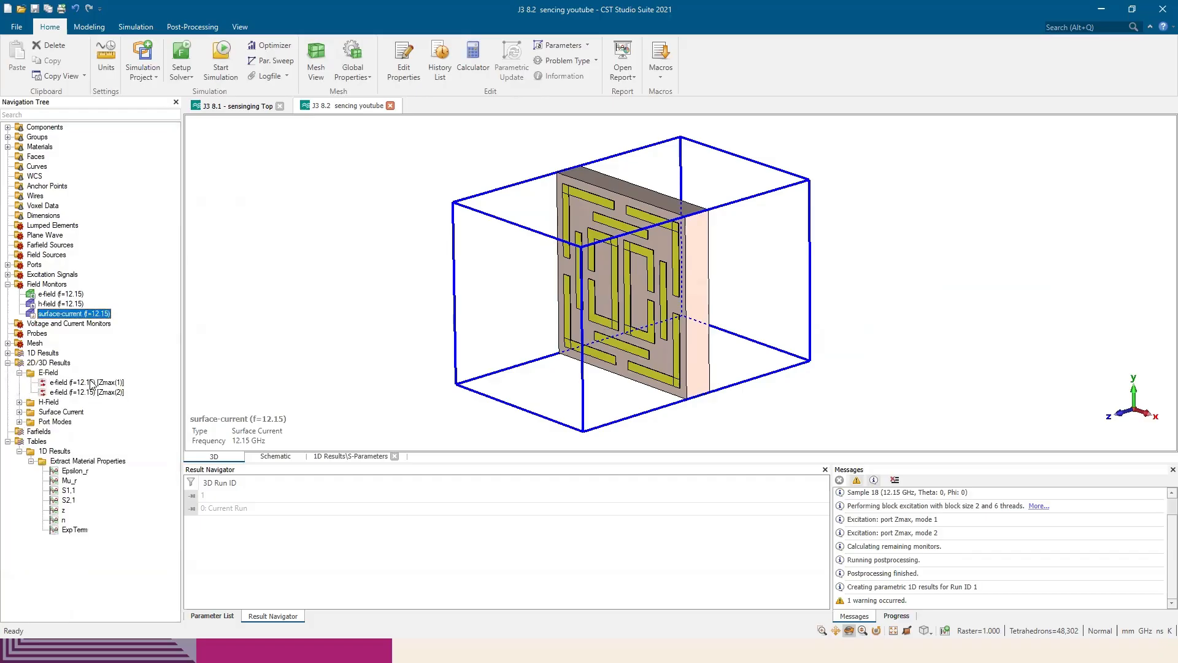
pyautogui.click(91, 383)
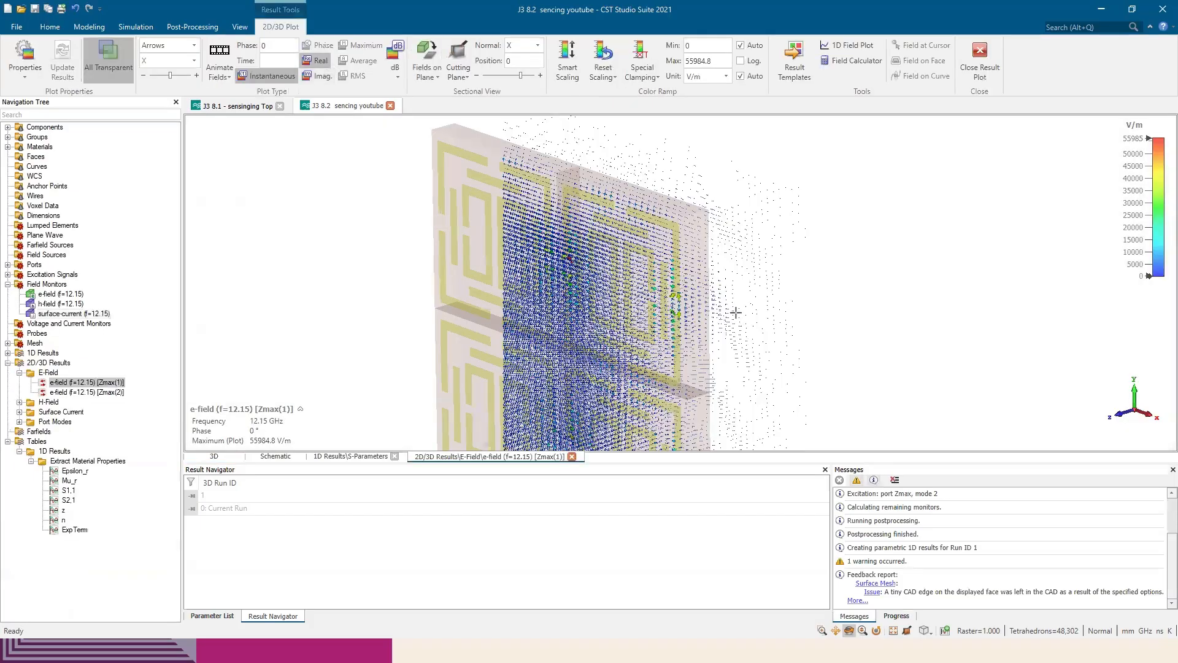
pyautogui.moveTo(736, 312)
pyautogui.mouseDown()
pyautogui.moveTo(732, 254)
pyautogui.moveTo(1088, 262)
pyautogui.moveTo(789, 295)
pyautogui.moveTo(604, 280)
pyautogui.moveTo(551, 308)
pyautogui.moveTo(754, 303)
pyautogui.moveTo(736, 302)
pyautogui.mouseUp()
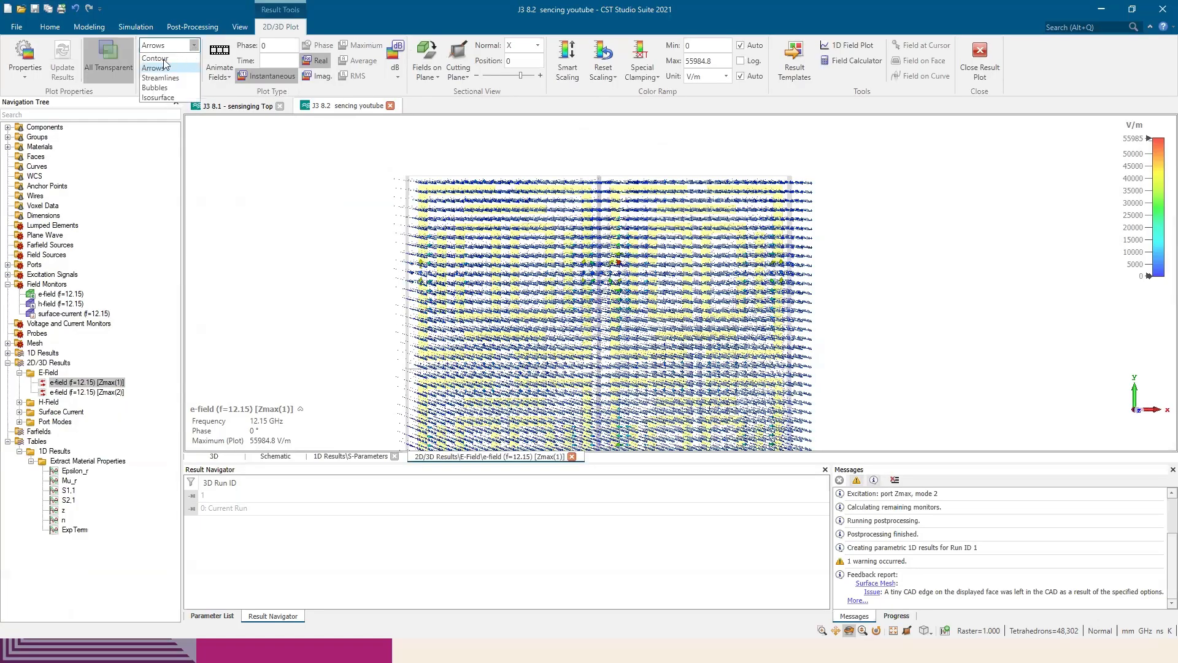
pyautogui.click(161, 58)
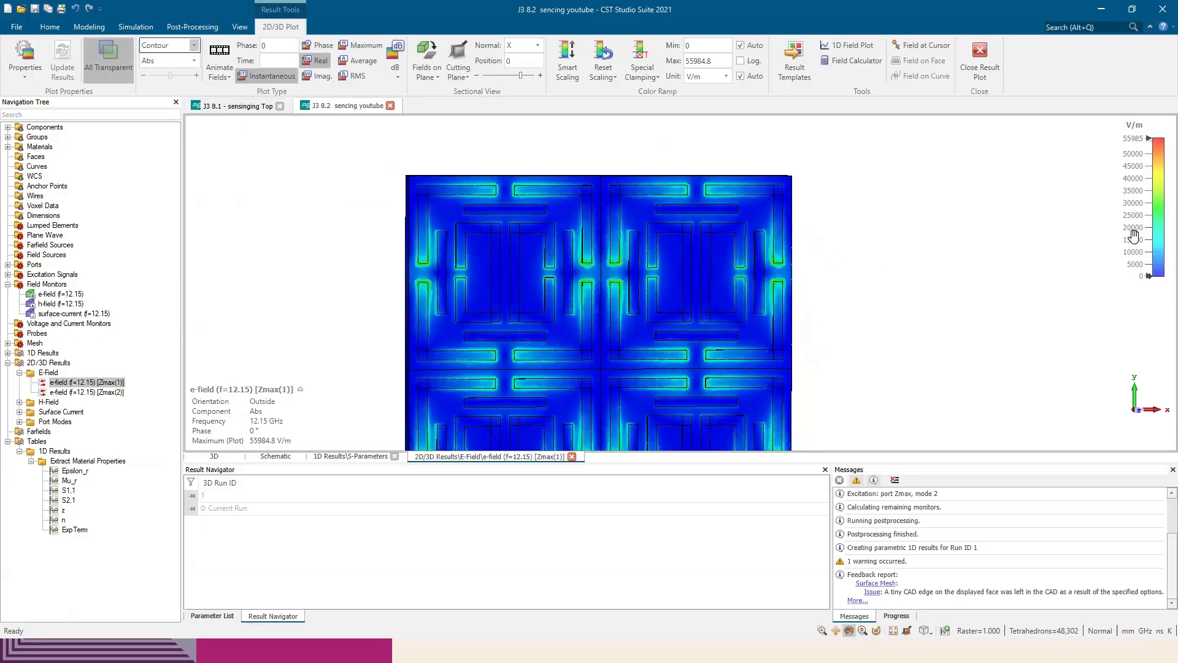
# Lower the E-field colour scale maximum to about 11306 V/m, comparing the contour with the paper's Figure 5(a) in Edge
pyautogui.moveTo(1135, 241)
pyautogui.mouseDown()
pyautogui.moveTo(1134, 163)
pyautogui.moveTo(1132, 221)
pyautogui.mouseUp()
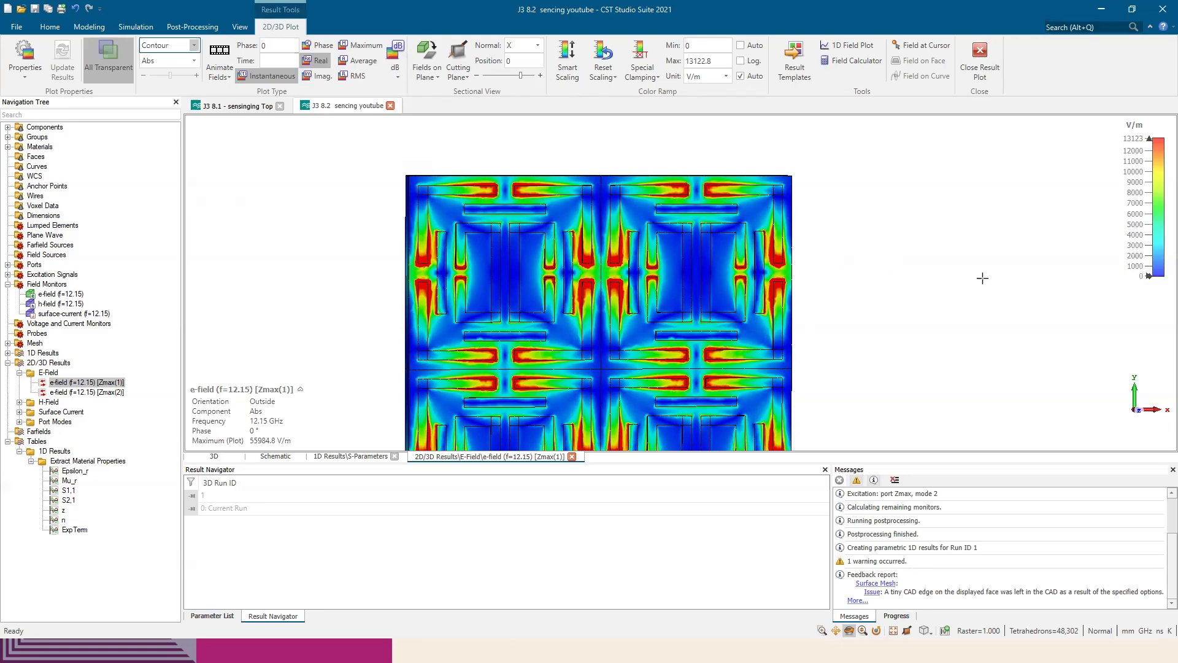
pyautogui.hotkey('alt', 'Tab')
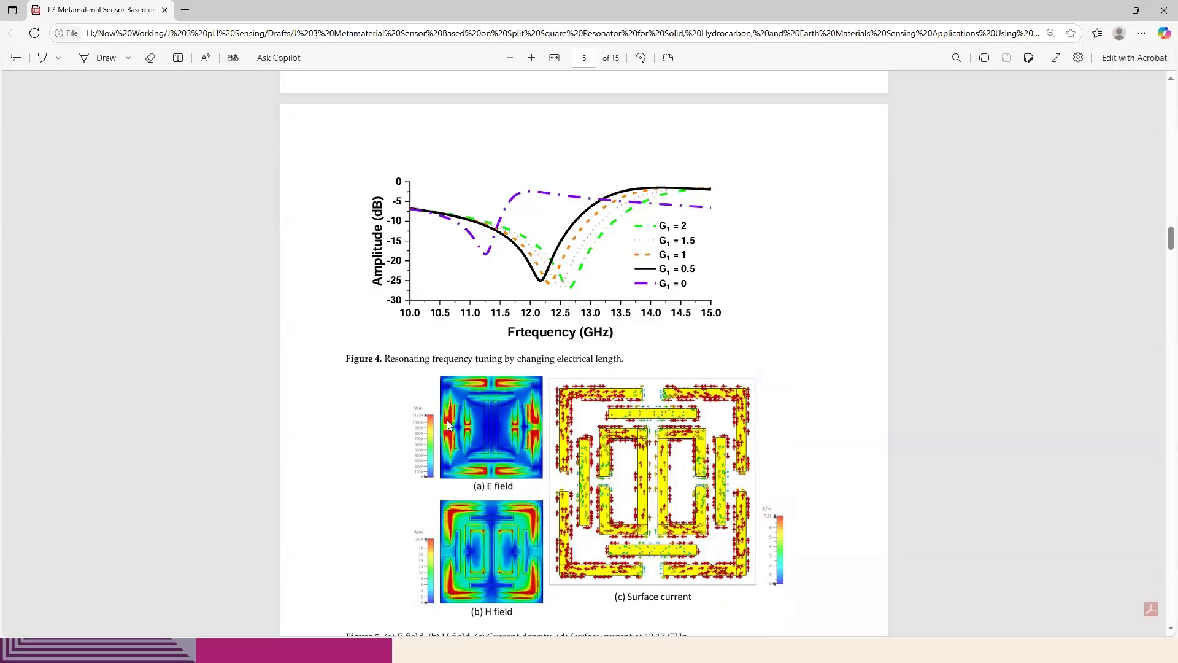
pyautogui.hotkey('alt', 'Tab')
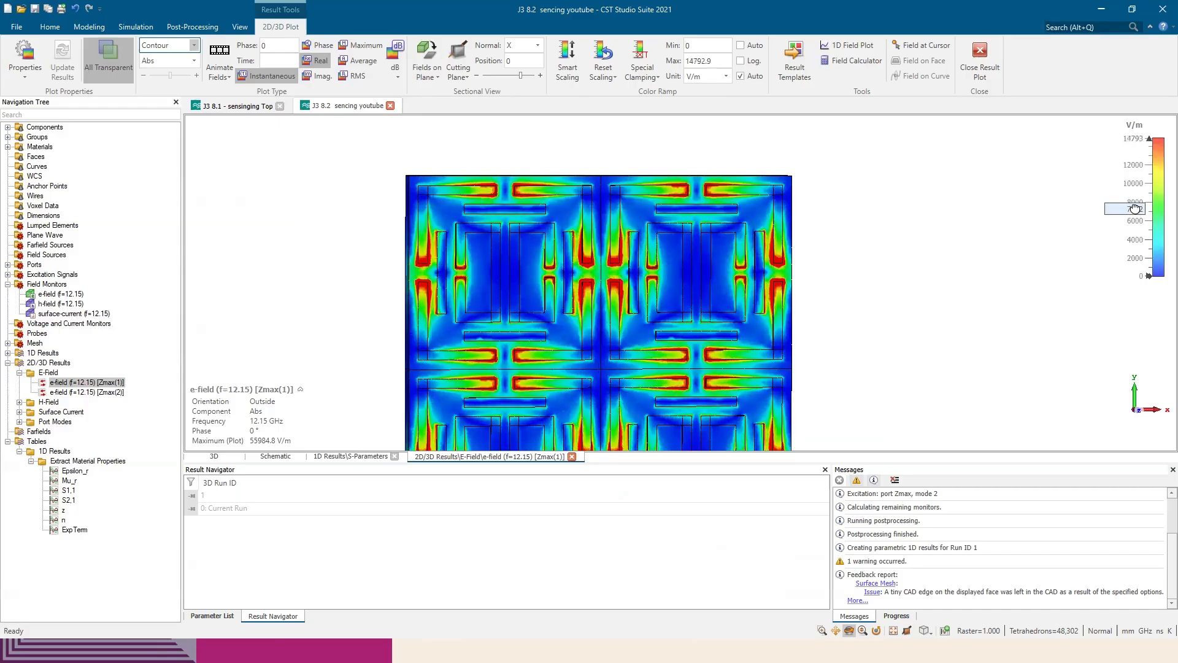
pyautogui.hotkey('alt', 'Tab')
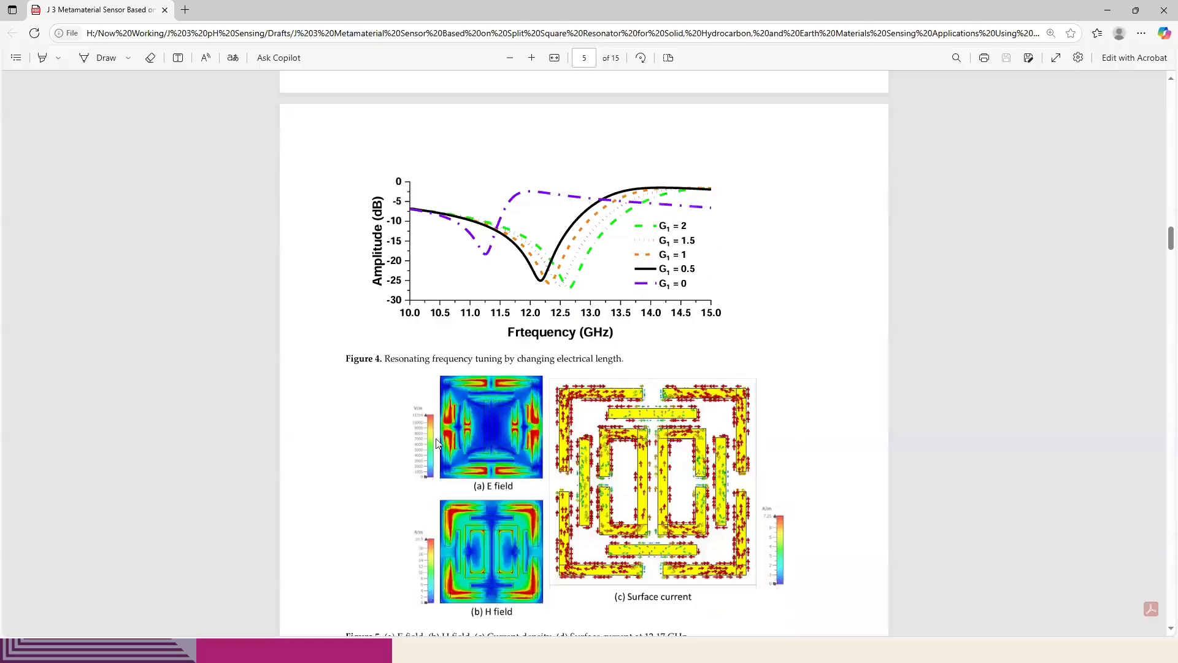
pyautogui.hotkey('alt', 'Tab')
pyautogui.moveTo(1127, 205); pyautogui.dragTo(1129, 180)
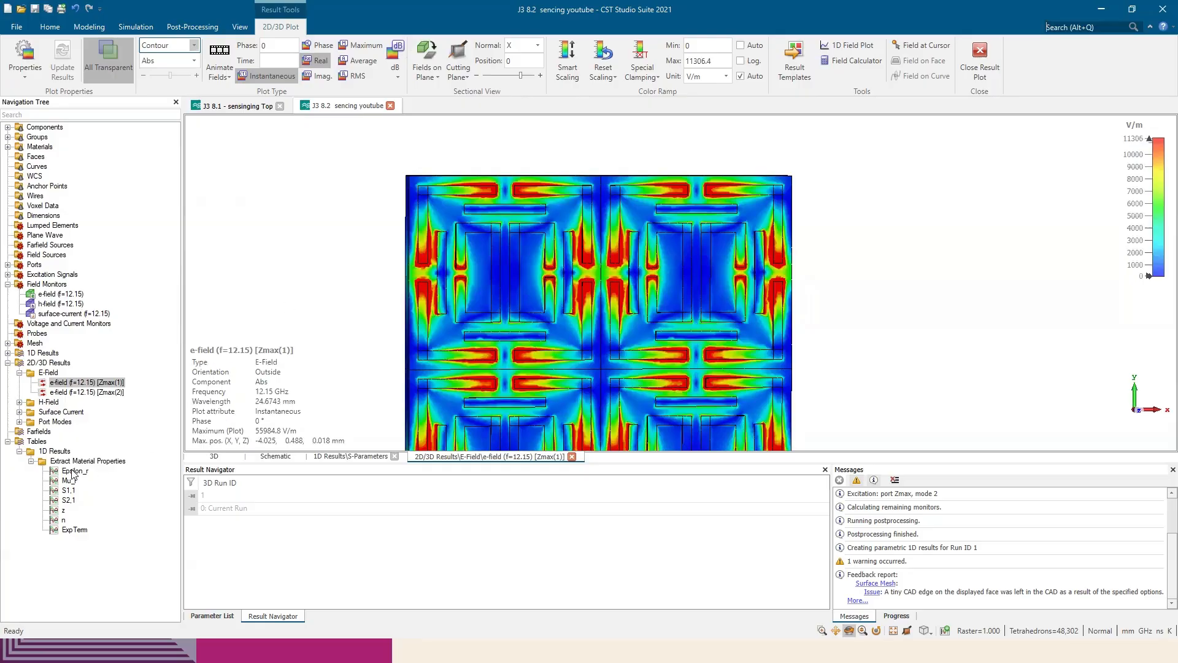
# Display the 12.15 GHz H-field for Zmax(1) with a colour scale maximum of about 21 A/m and compare it with Figure 5(b) in Edge
pyautogui.click(19, 402)
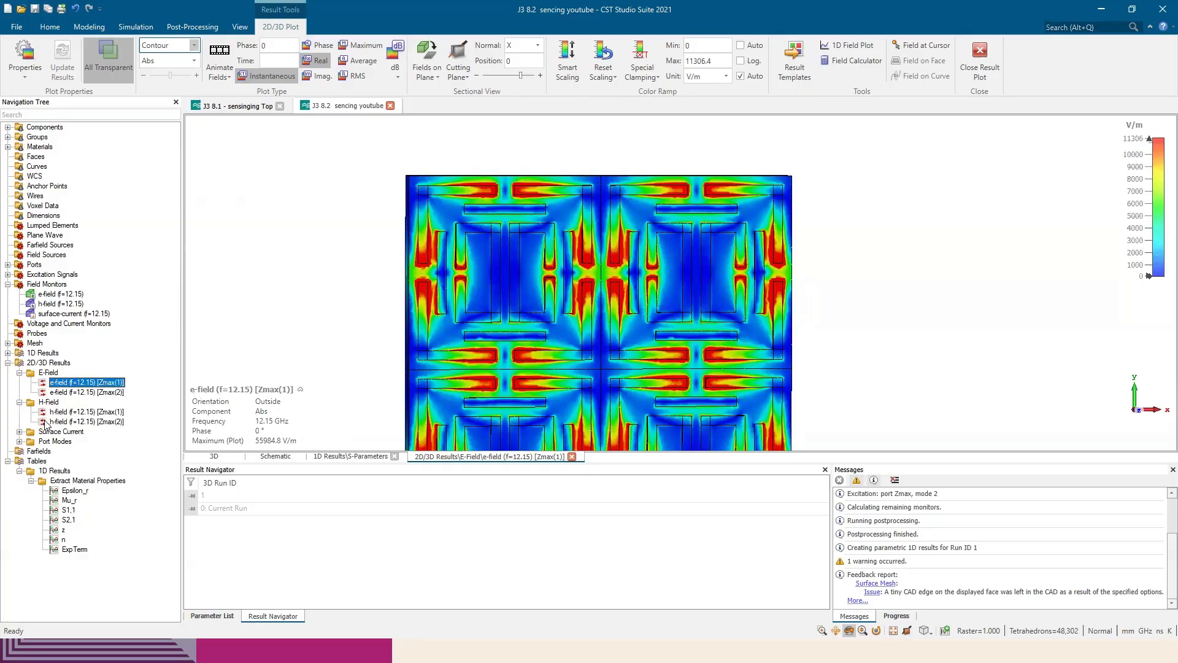
pyautogui.click(89, 413)
pyautogui.hotkey('alt', 'Tab')
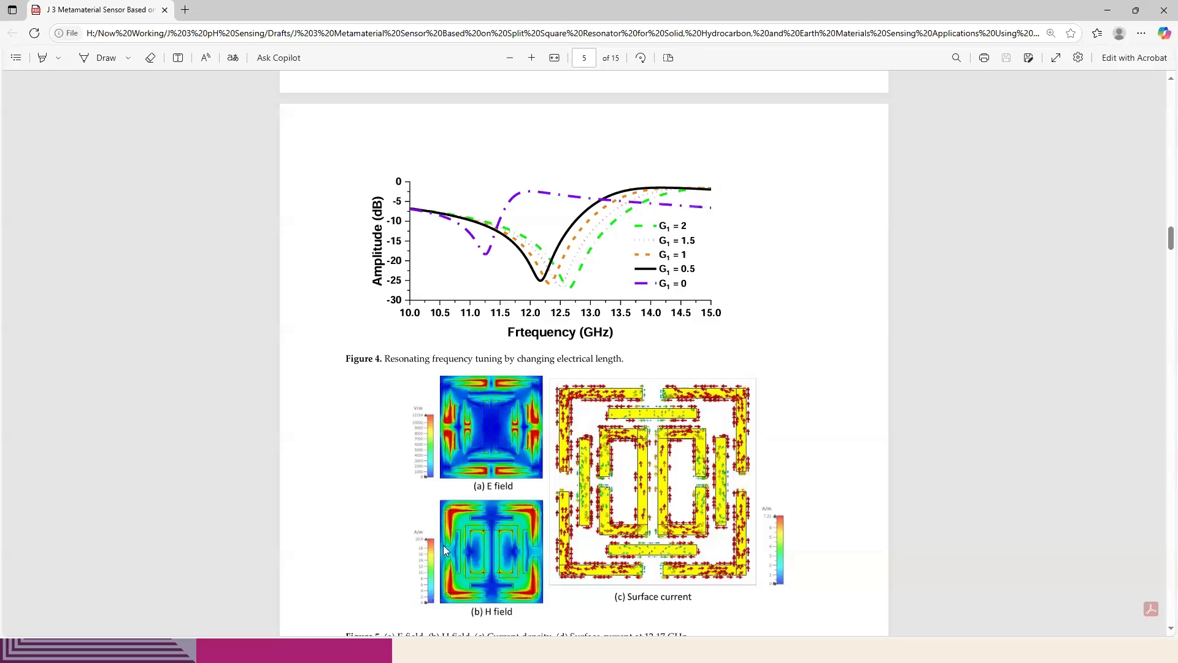
pyautogui.hotkey('alt', 'Tab')
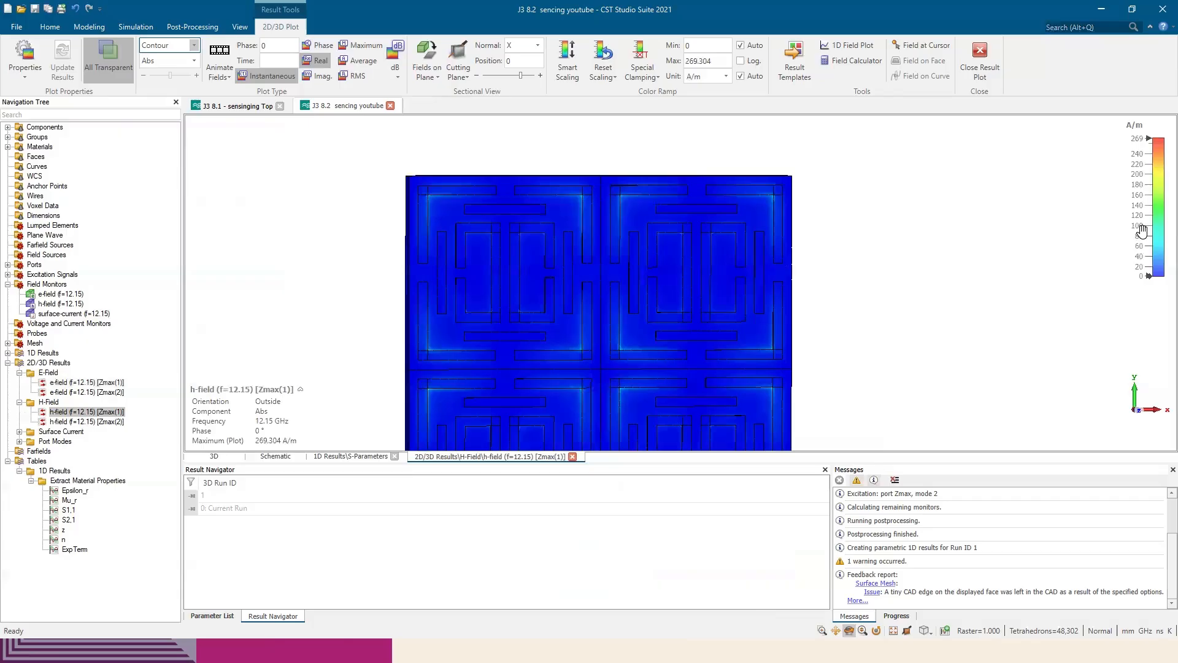
pyautogui.moveTo(1141, 212)
pyautogui.mouseDown()
pyautogui.moveTo(1140, 166)
pyautogui.moveTo(1138, 193)
pyautogui.mouseUp()
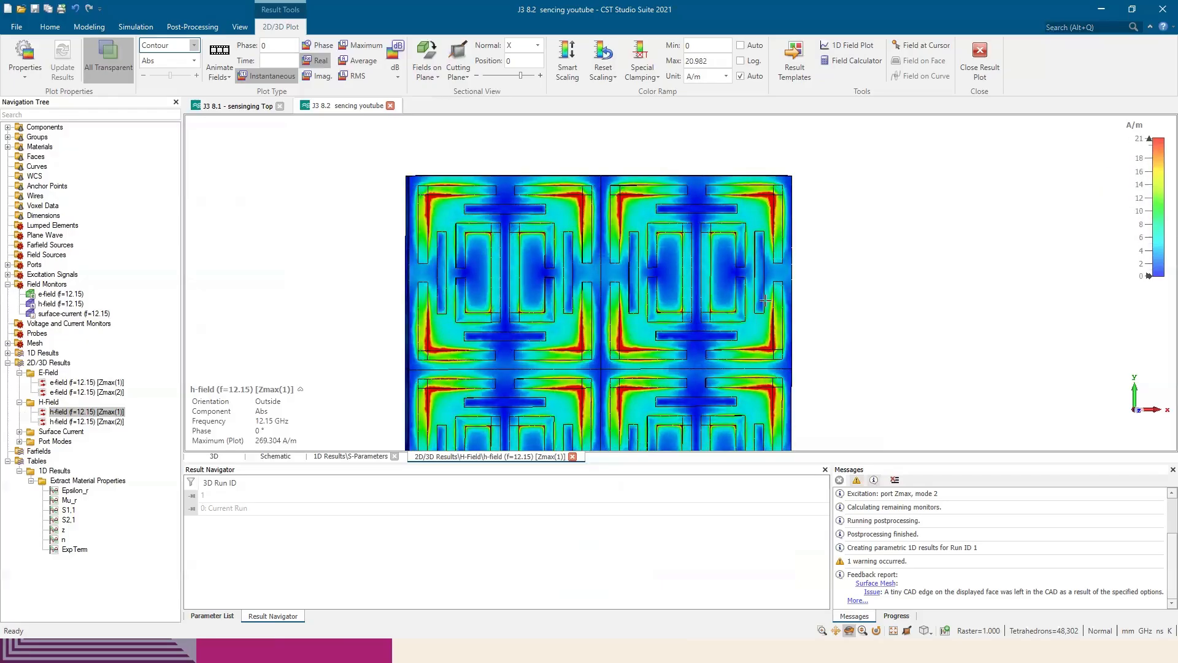
pyautogui.hotkey('alt', 'Tab')
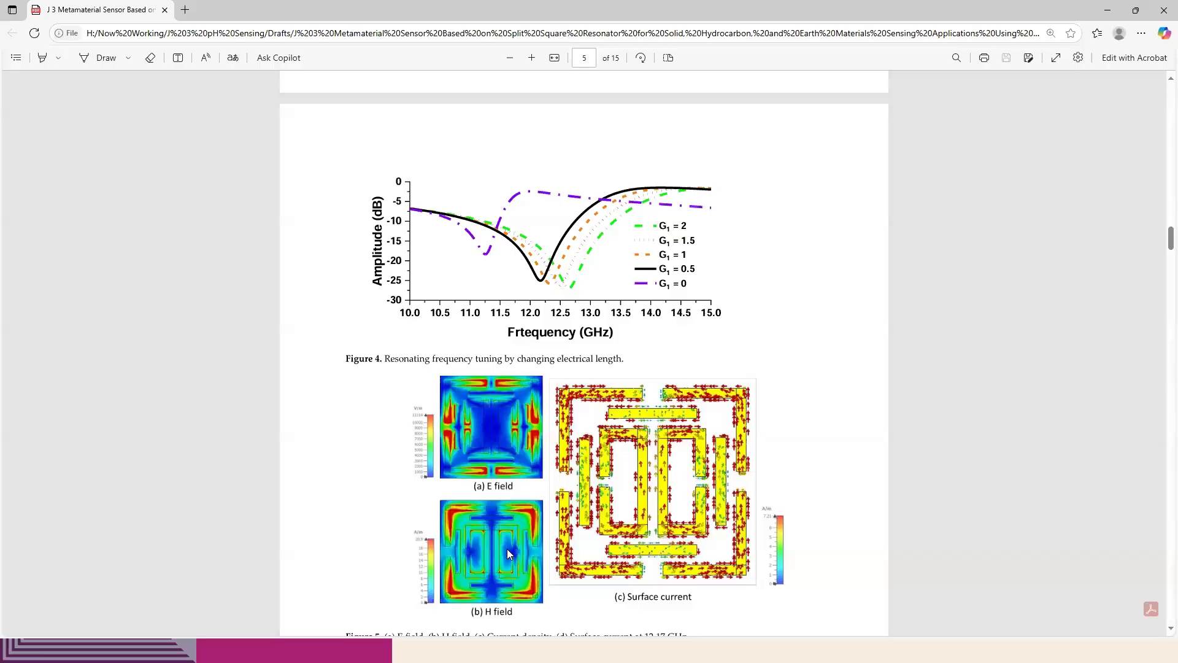
# Switch to CST Studio Suite and display the 12.15 GHz surface current for Zmax(1) with a colour scale maximum of about 23.2 A/m
pyautogui.hotkey('alt', 'Tab')
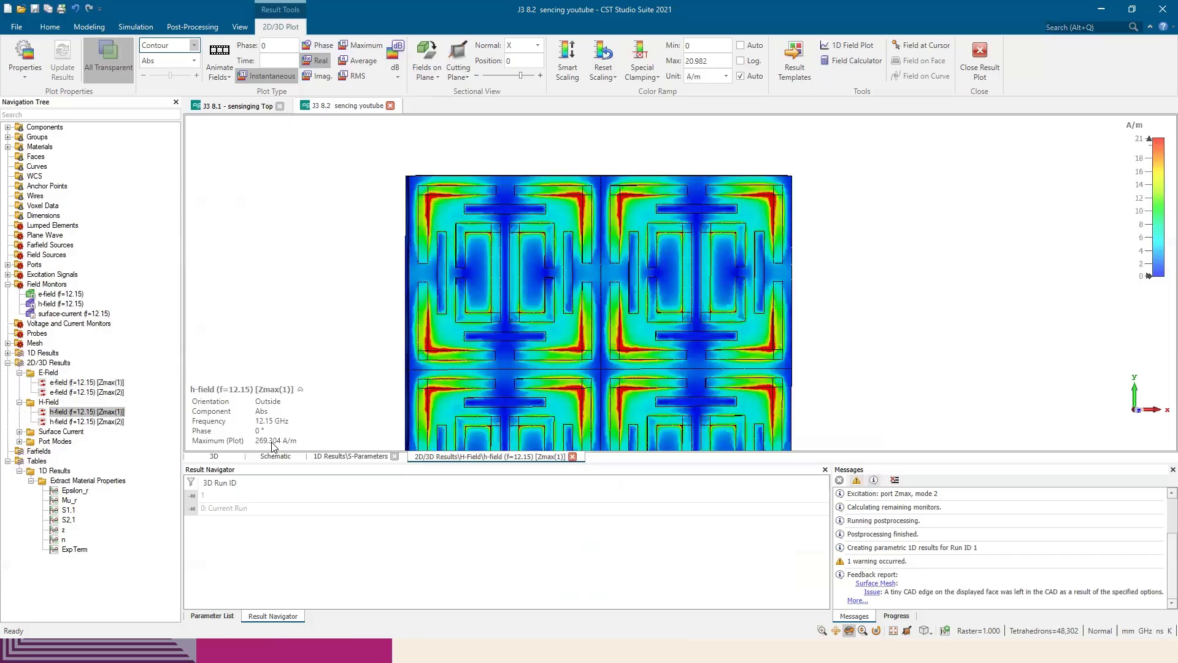
pyautogui.click(21, 432)
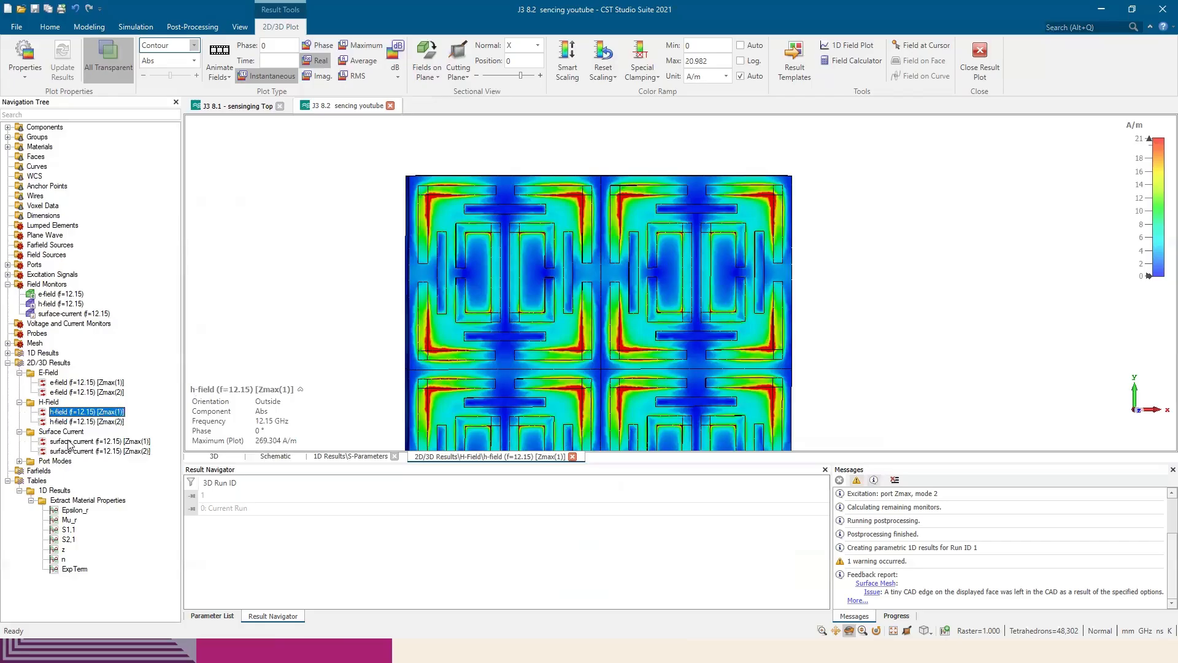
pyautogui.click(90, 441)
pyautogui.moveTo(1137, 257); pyautogui.dragTo(1141, 169)
pyautogui.moveTo(1139, 232); pyautogui.dragTo(1126, 181)
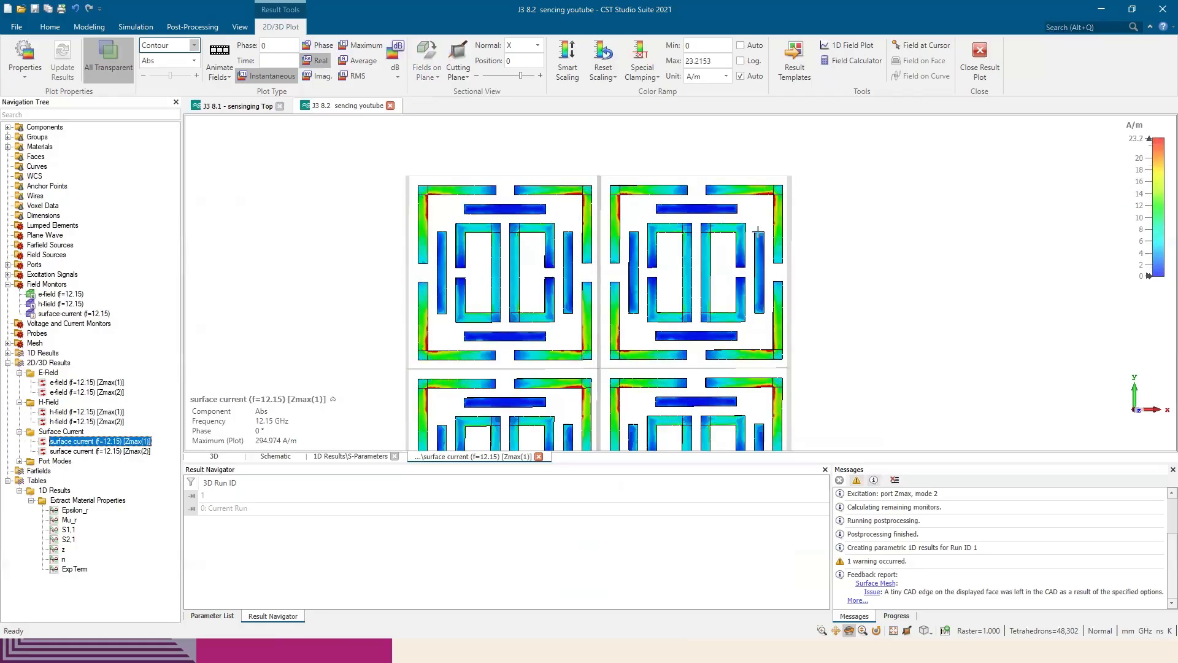
# Show the surface current as an arrow plot, enlarged to inspect the current directions on the resonators
pyautogui.click(194, 46)
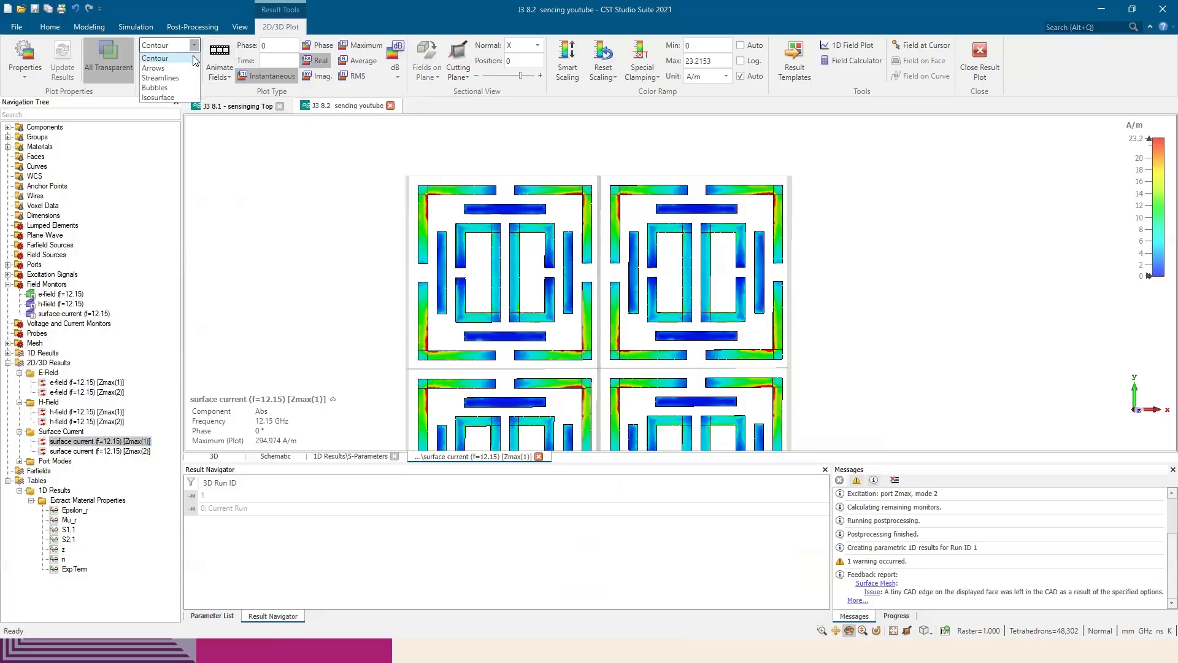
pyautogui.click(171, 75)
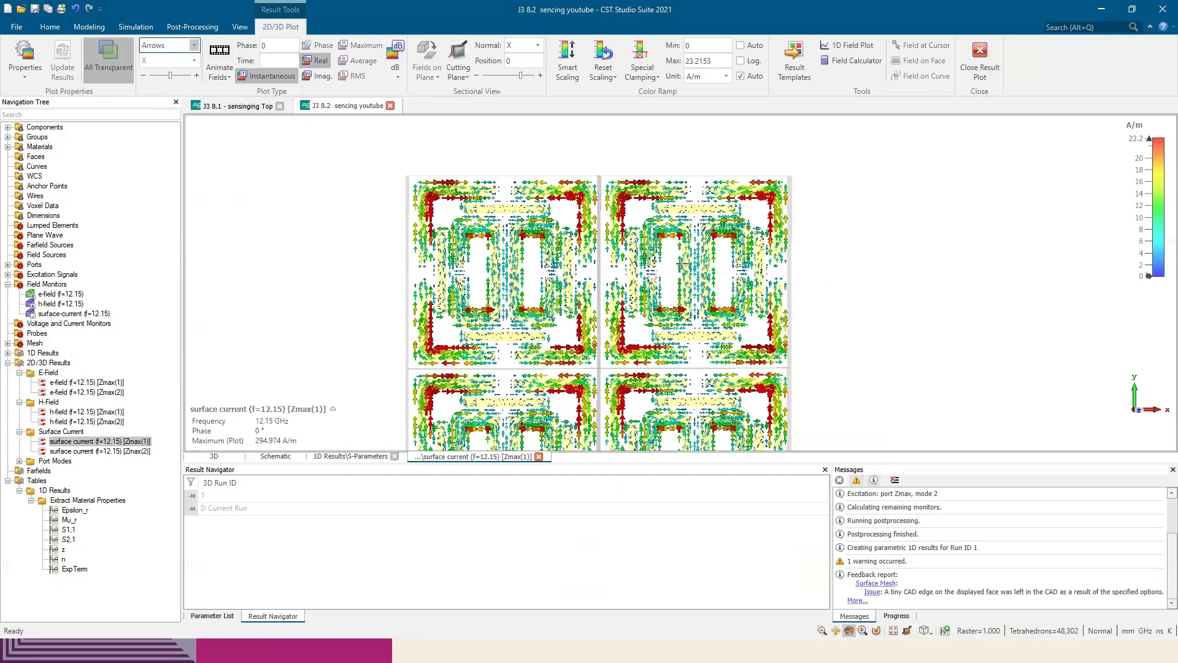
pyautogui.scroll(5, 682, 260)
pyautogui.scroll(-3, 682, 260)
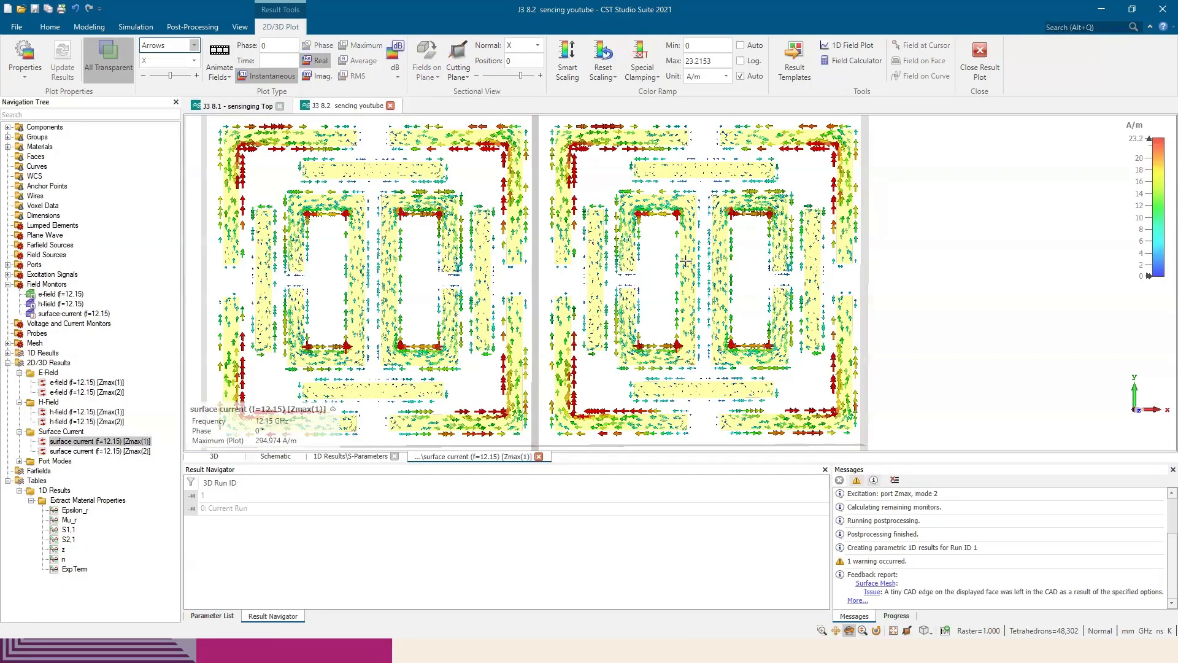
pyautogui.scroll(-1, 715, 254)
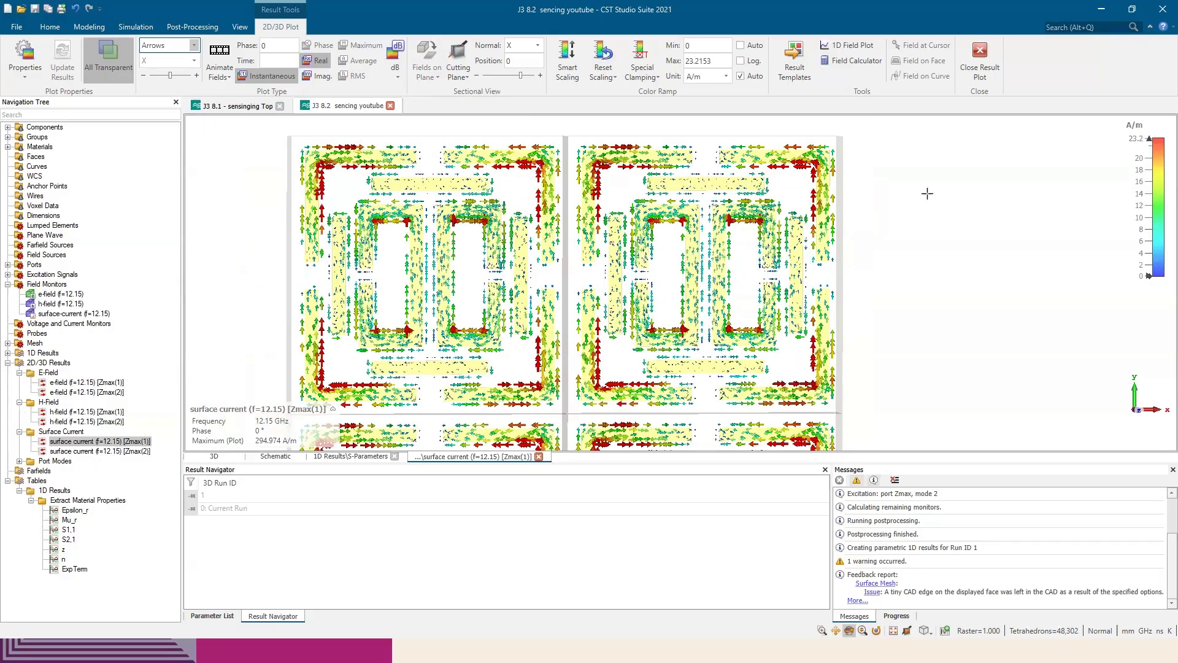
# Increase the minimum and maximum arrow sizes in the surface current's plot properties
pyautogui.rightClick(911, 176)
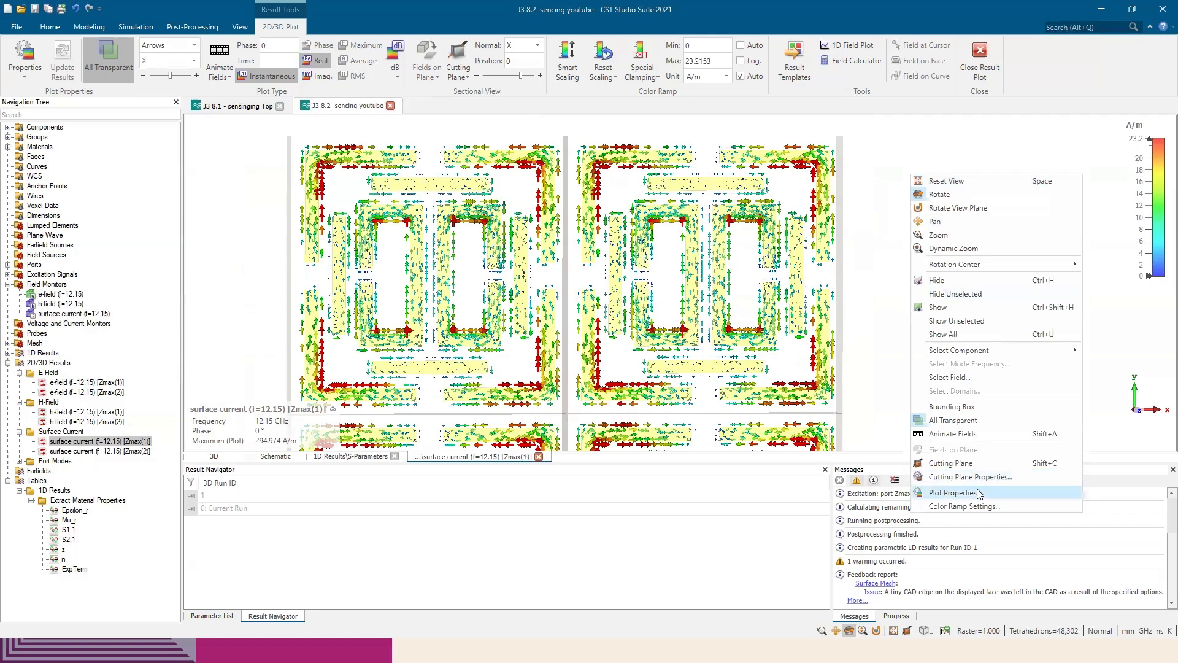
pyautogui.click(967, 492)
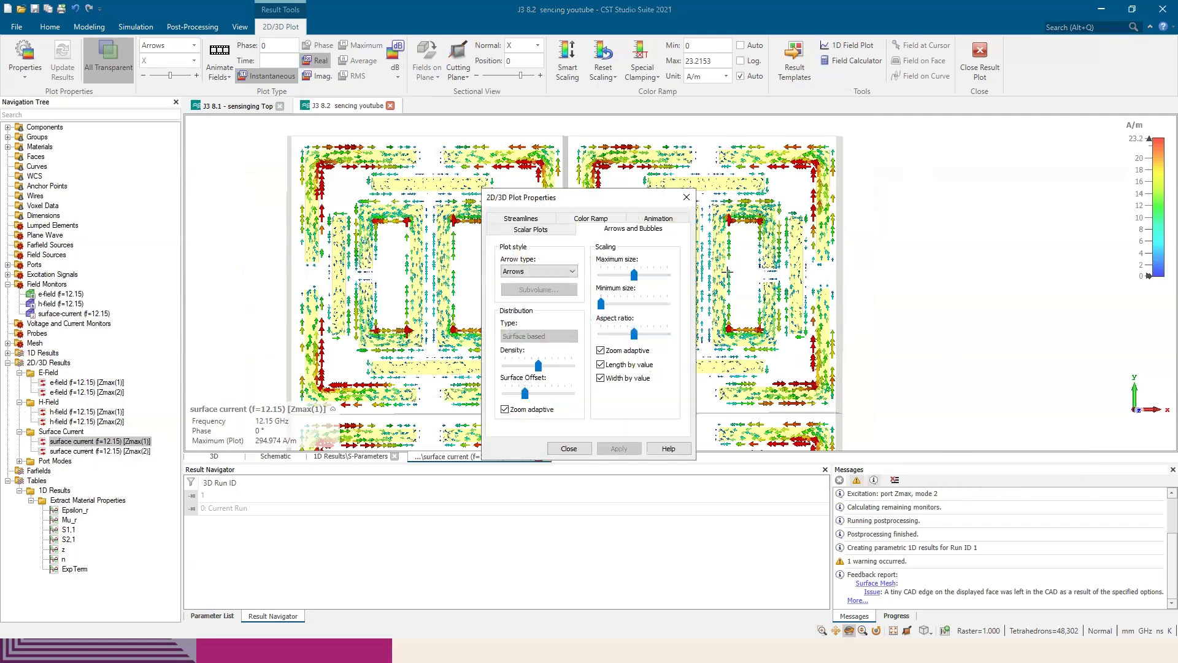
pyautogui.moveTo(629, 204); pyautogui.dragTo(1074, 152)
pyautogui.moveTo(984, 313); pyautogui.dragTo(976, 314)
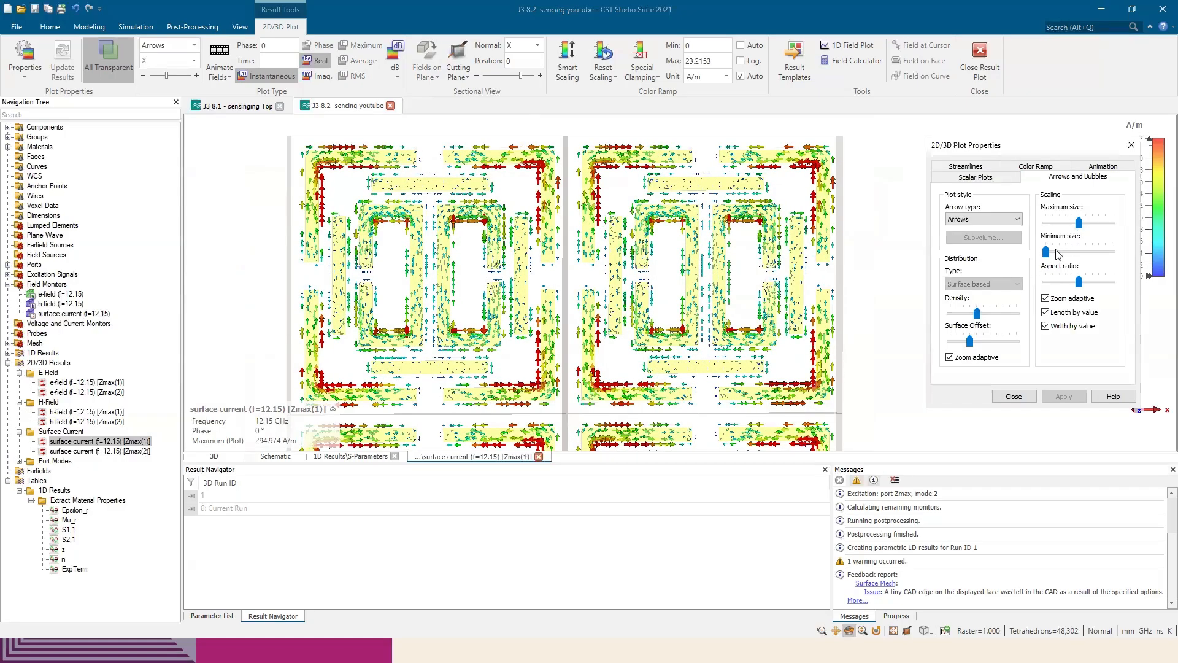
pyautogui.moveTo(1045, 252); pyautogui.dragTo(1086, 230)
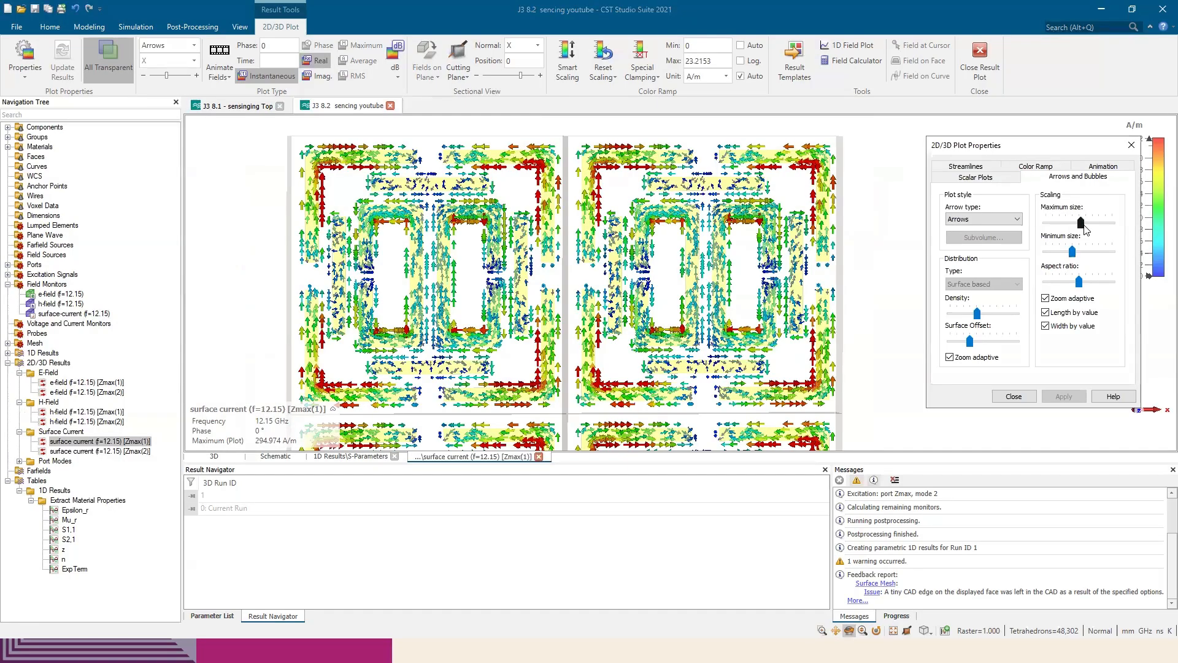
pyautogui.moveTo(1084, 223); pyautogui.dragTo(1078, 253)
pyautogui.moveTo(1024, 152); pyautogui.dragTo(1005, 151)
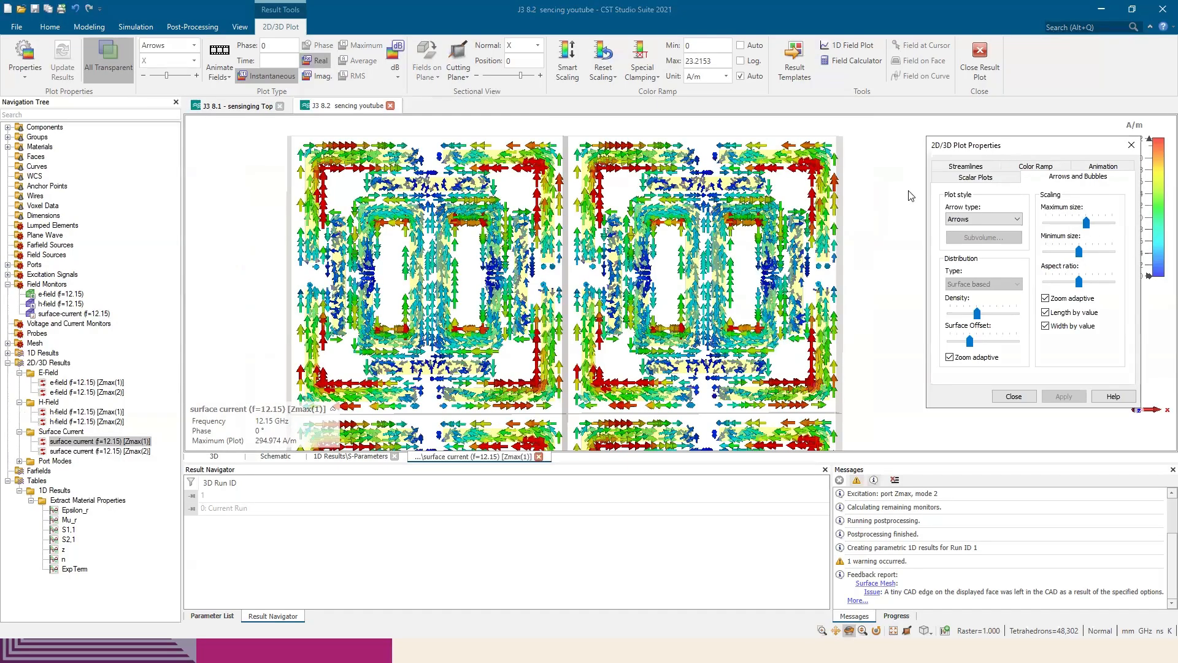
pyautogui.scroll(5, 677, 255)
pyautogui.scroll(-5, 677, 254)
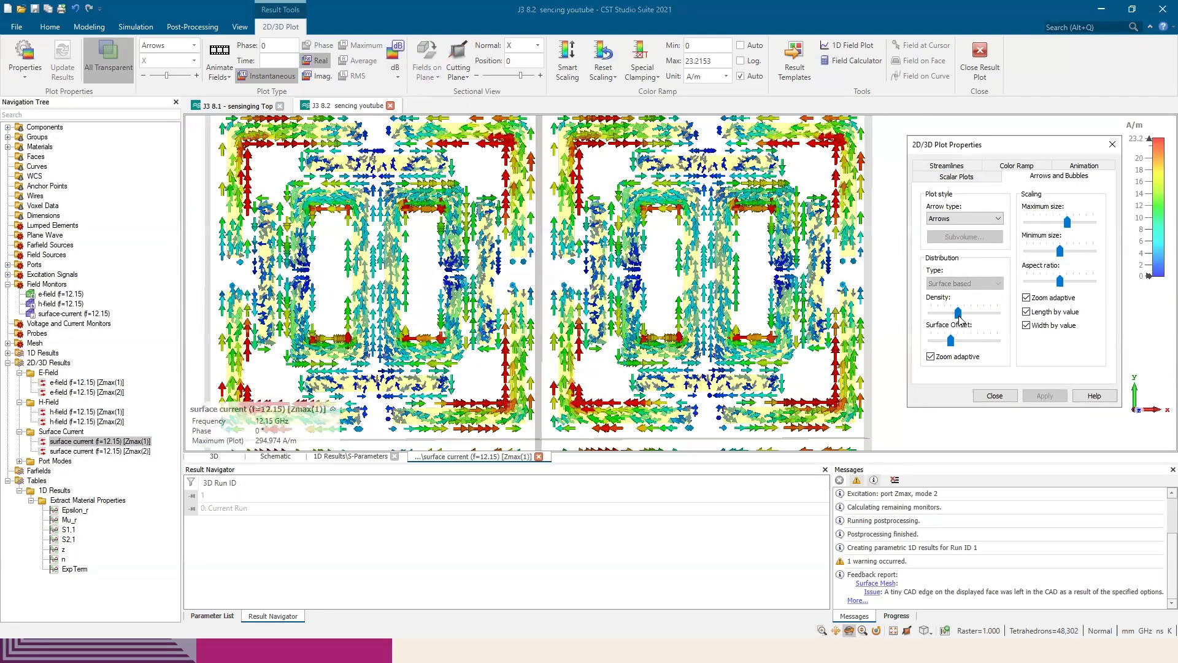
# Slightly reduce the arrow density and aspect ratio, animate the surface current, and close the plot properties
pyautogui.moveTo(959, 317)
pyautogui.mouseDown()
pyautogui.moveTo(935, 320)
pyautogui.moveTo(945, 320)
pyautogui.mouseUp()
pyautogui.scroll(-8, 811, 332)
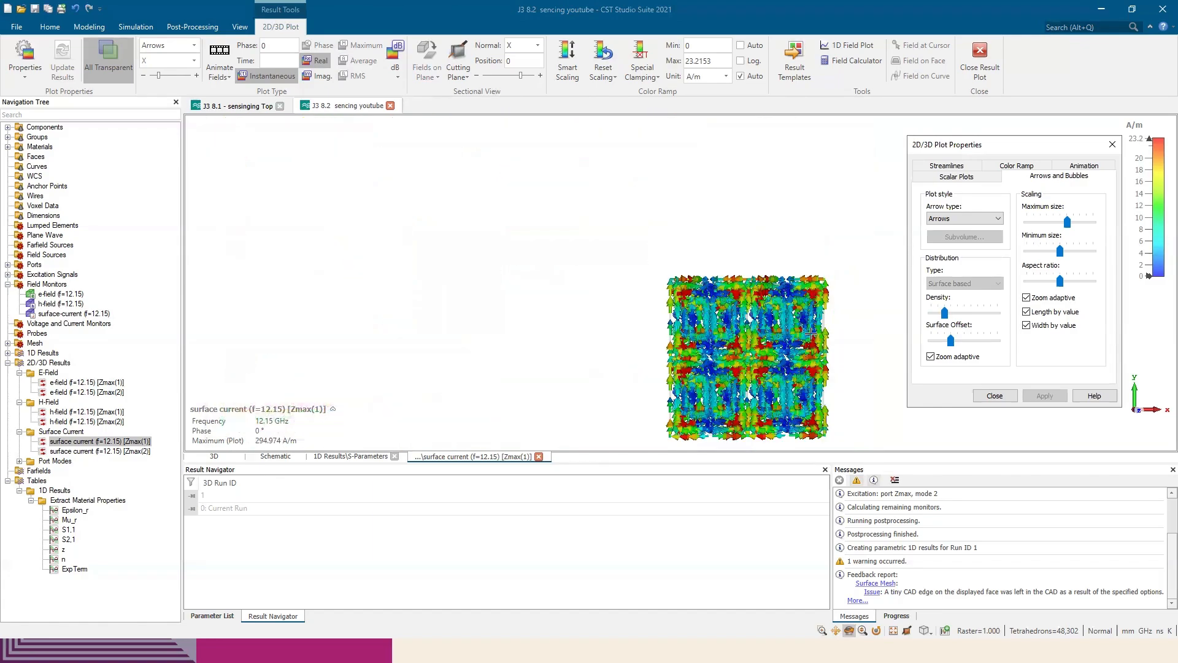
pyautogui.scroll(7, 811, 332)
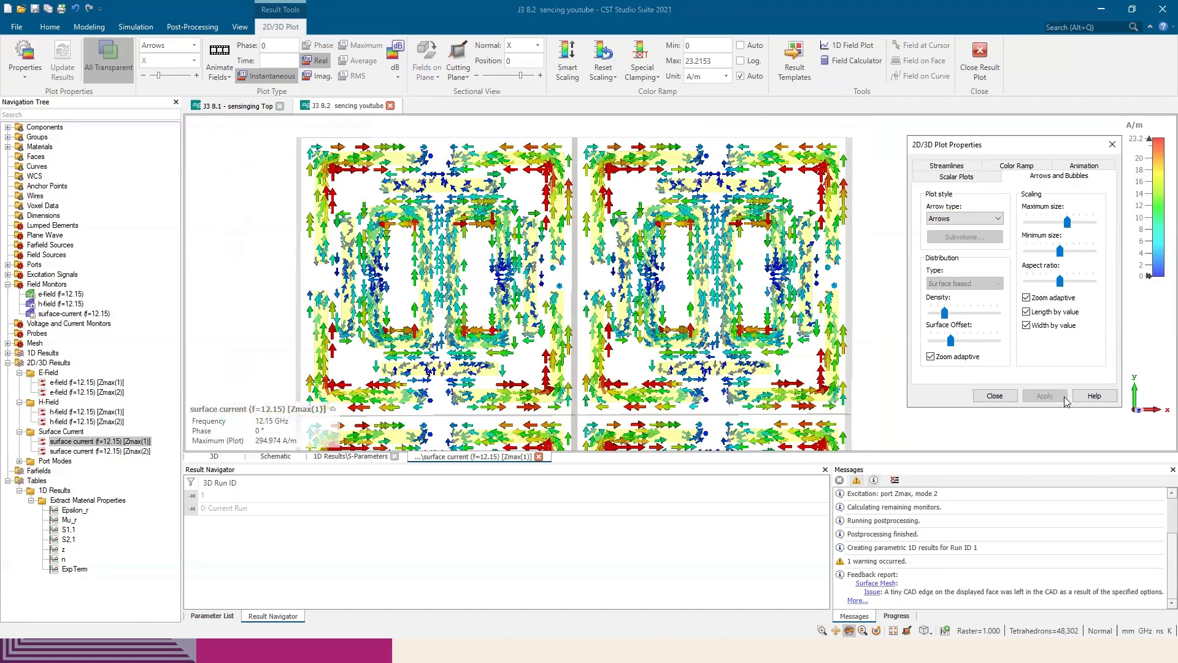
pyautogui.moveTo(1060, 281)
pyautogui.mouseDown()
pyautogui.moveTo(1045, 284)
pyautogui.moveTo(1055, 282)
pyautogui.mouseUp()
pyautogui.click(230, 55)
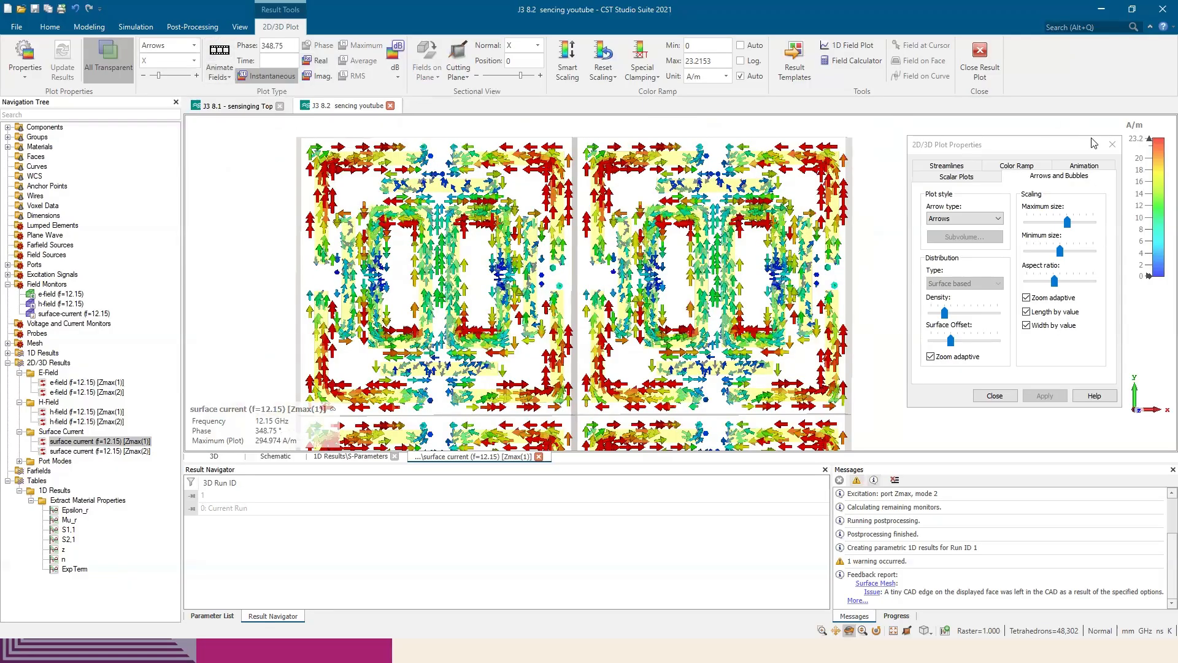
pyautogui.click(1112, 144)
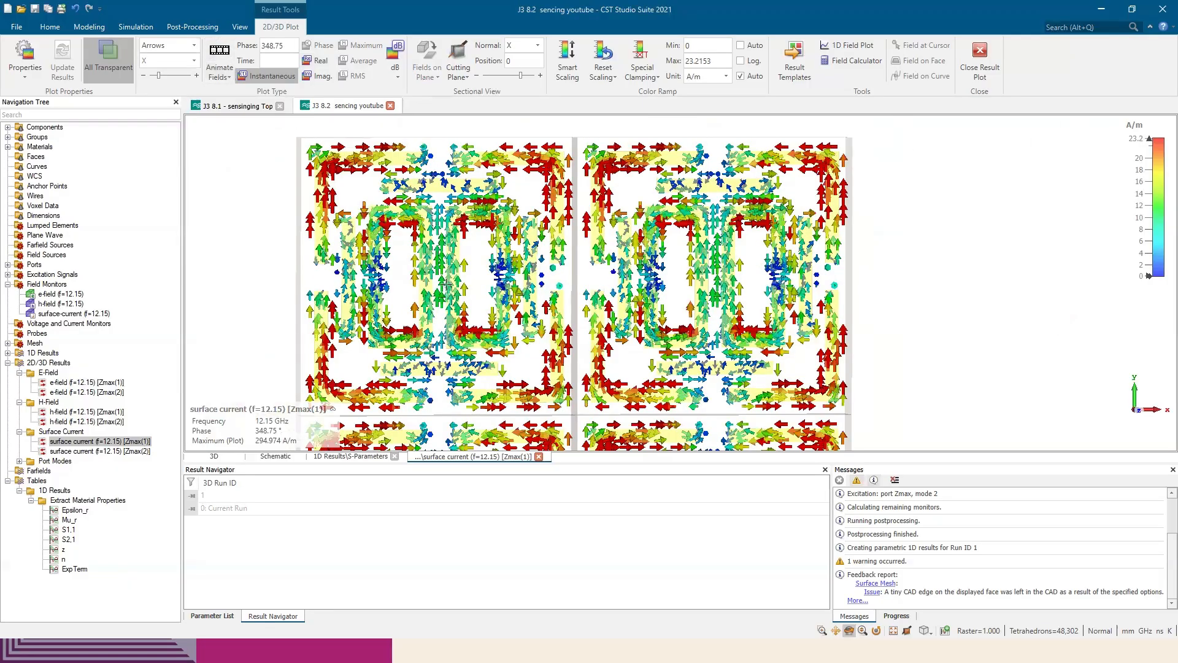
# Return to the unit cell's 3D model without the boundary frame, consult the paper's design figure in Edge, and close the surface current plot
pyautogui.click(212, 456)
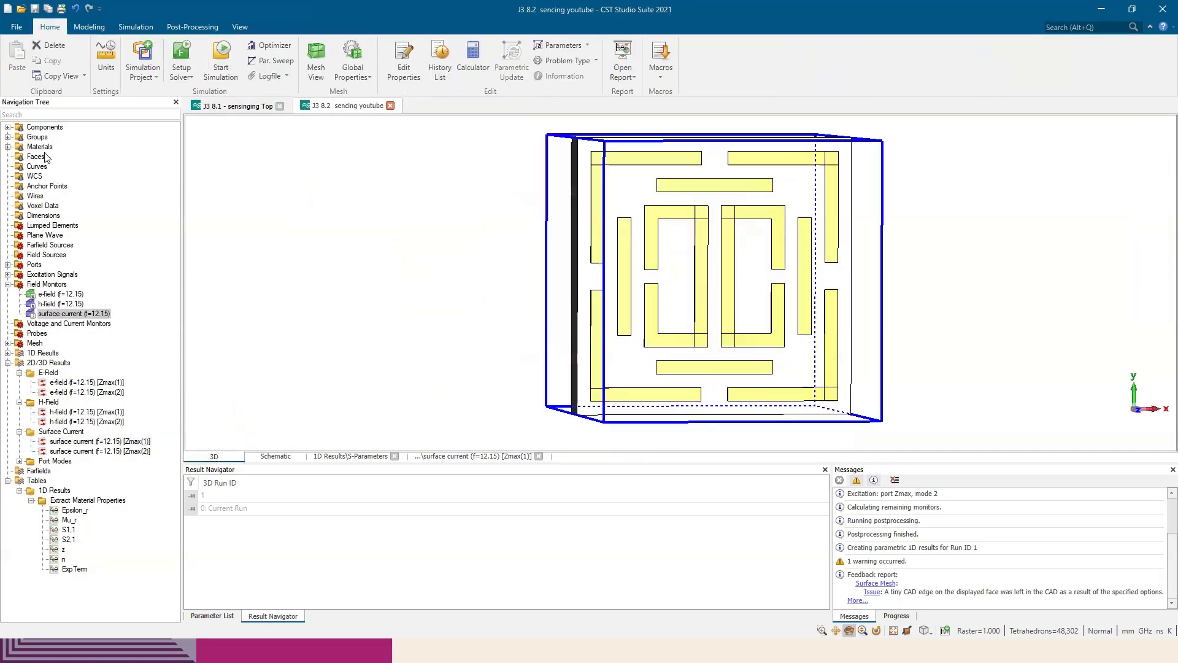
pyautogui.click(48, 127)
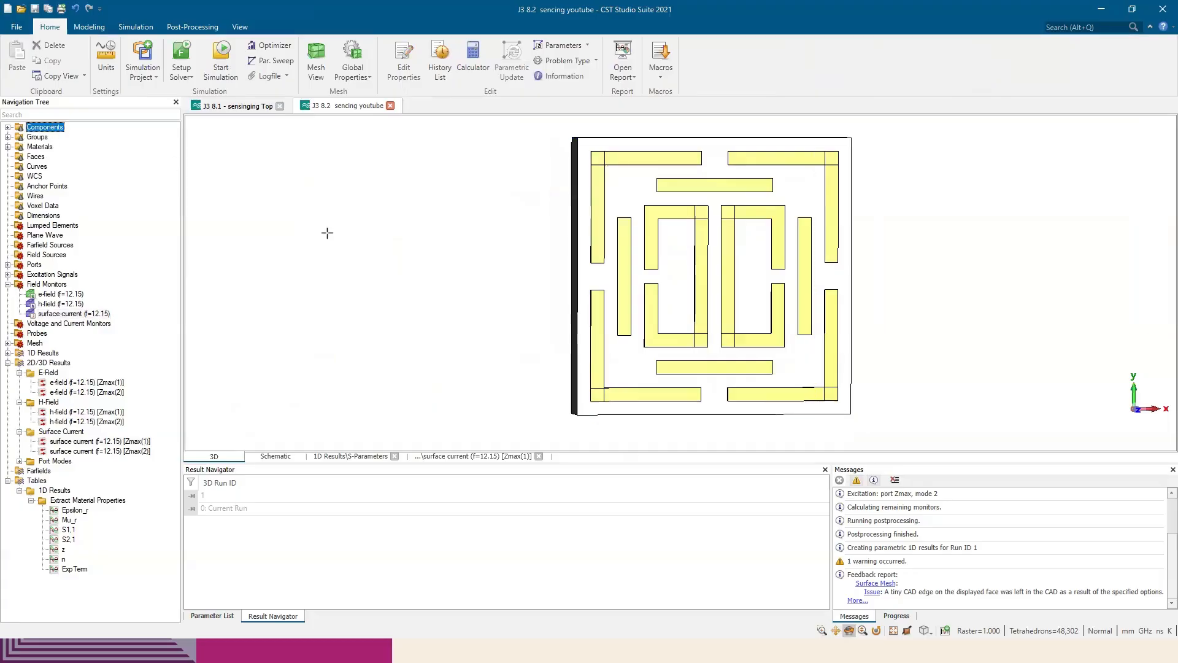
pyautogui.hotkey('alt', 'Tab')
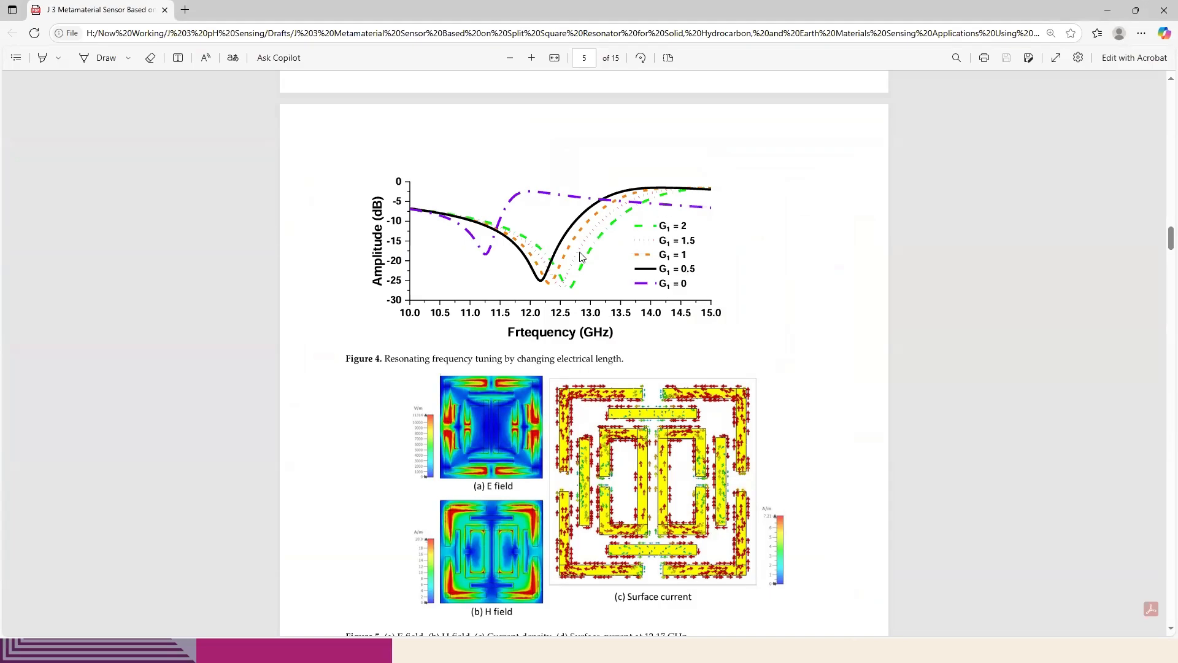
pyautogui.scroll(20, 581, 256)
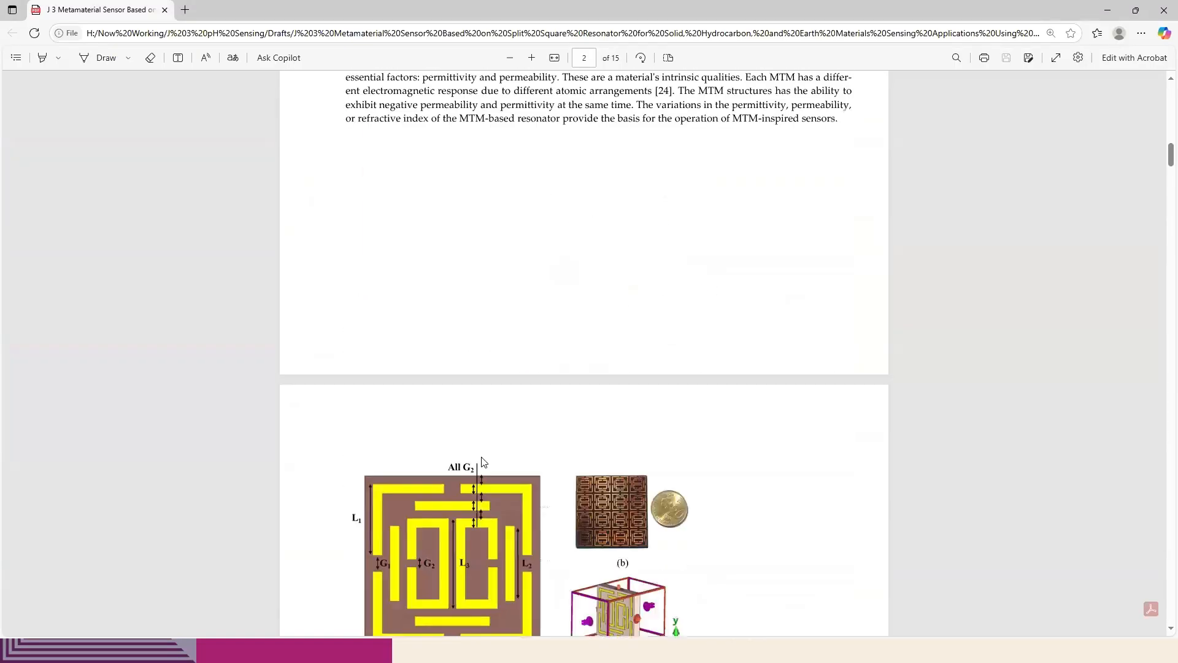
pyautogui.scroll(-4, 483, 461)
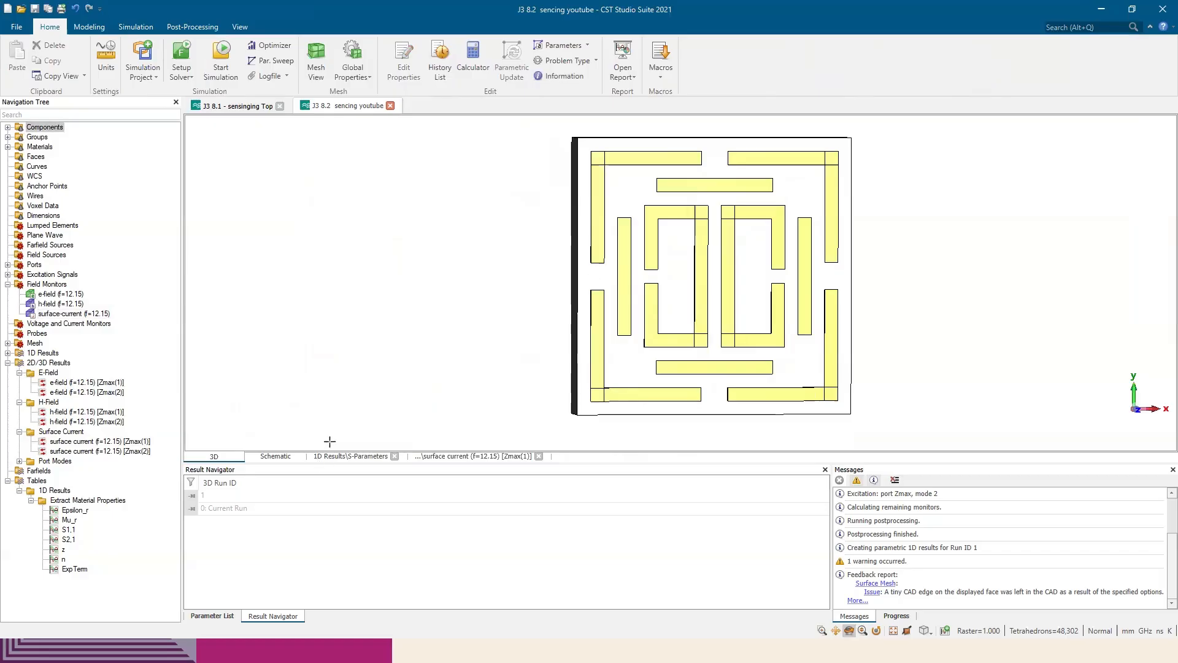
pyautogui.click(539, 455)
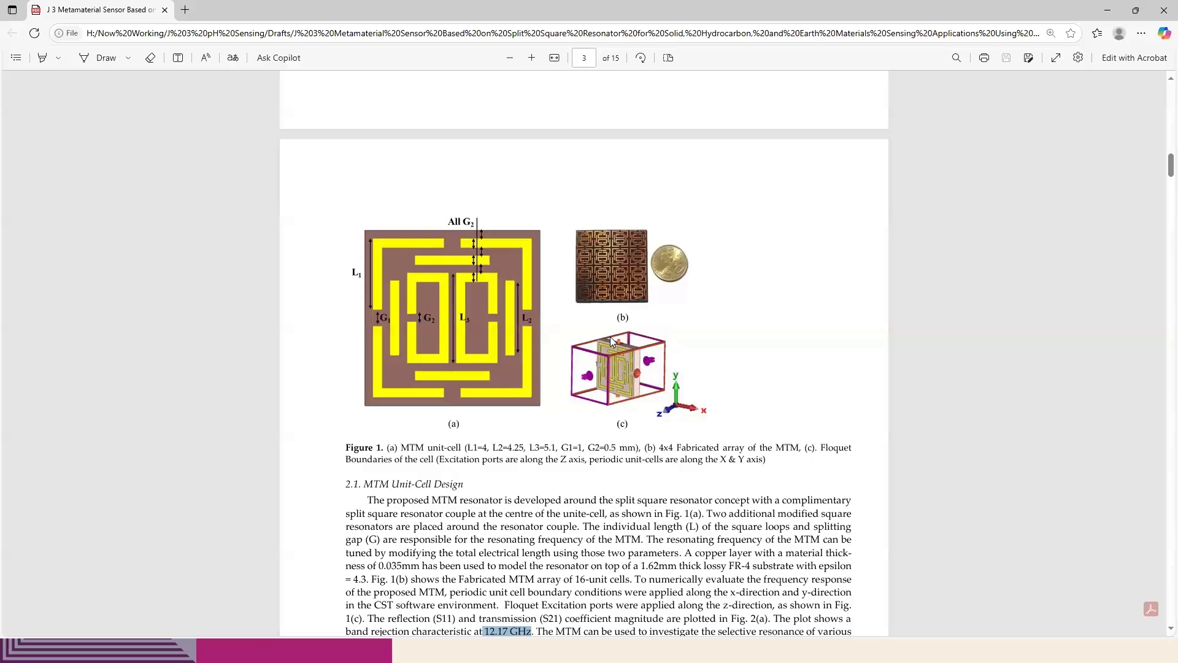
# Review the paper's frequency tuning section and the Figure 7 sensing results, and view the unit cell model at an angle
pyautogui.scroll(-20, 610, 336)
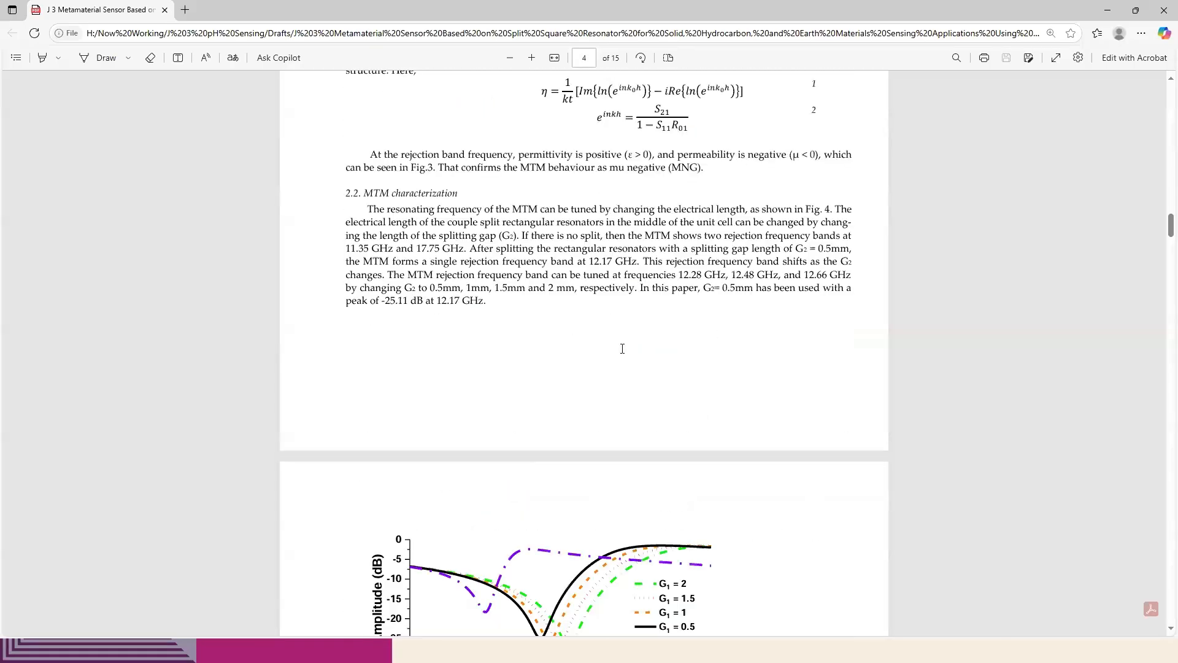
pyautogui.scroll(-15, 622, 348)
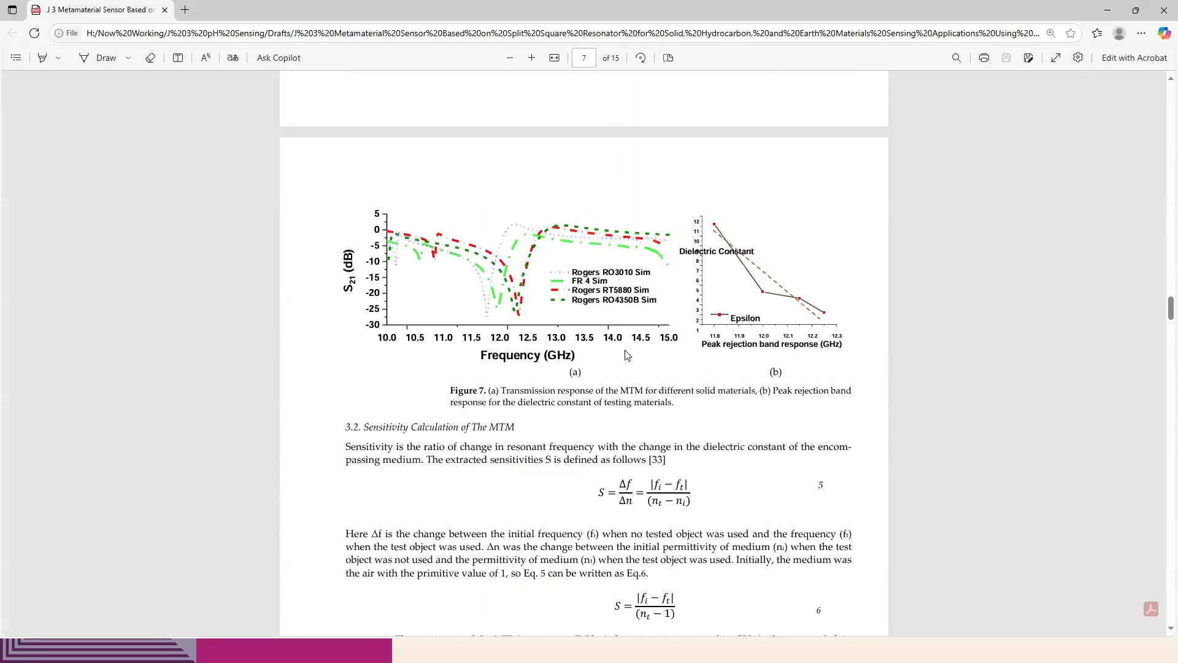
pyautogui.scroll(6, 612, 375)
pyautogui.scroll(10, 612, 375)
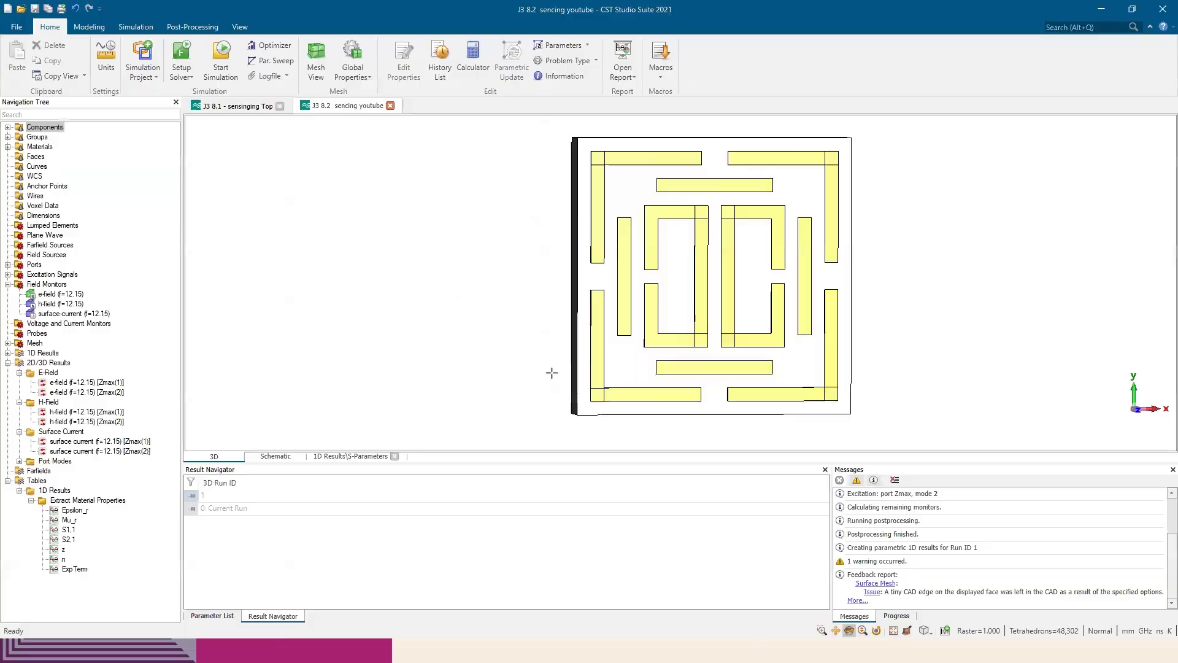
pyautogui.moveTo(587, 377); pyautogui.dragTo(521, 326)
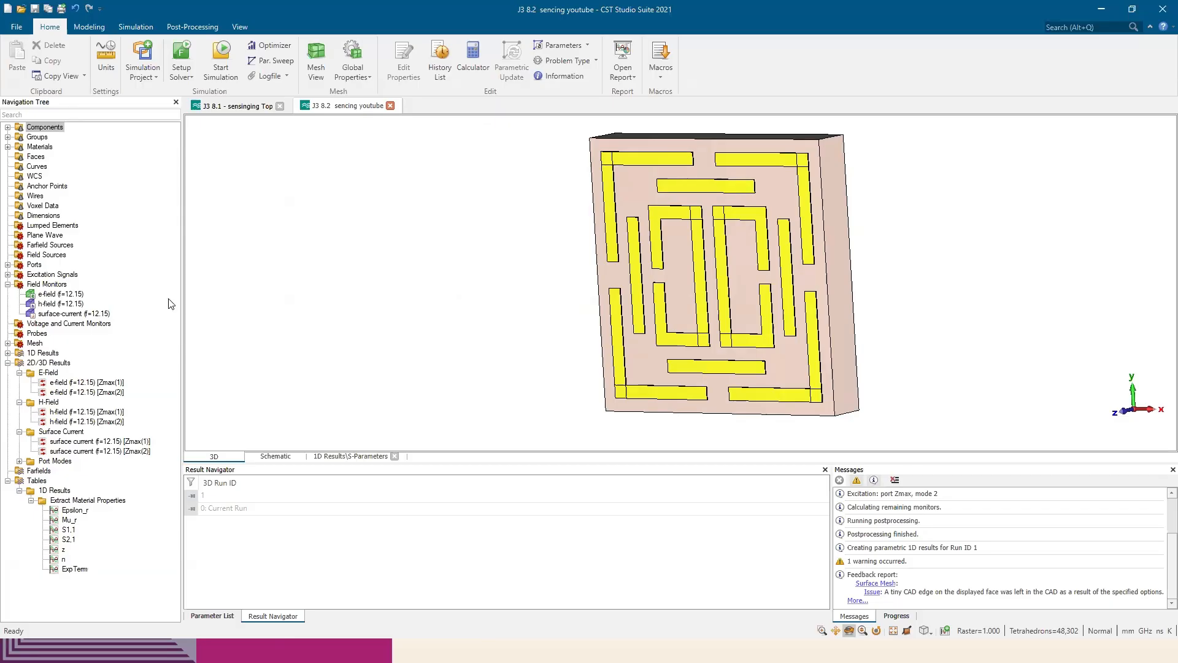
# Add a new sequence to the parameter sweep and look through the sweepable parameters, leaving the new parameter undefined
pyautogui.click(275, 60)
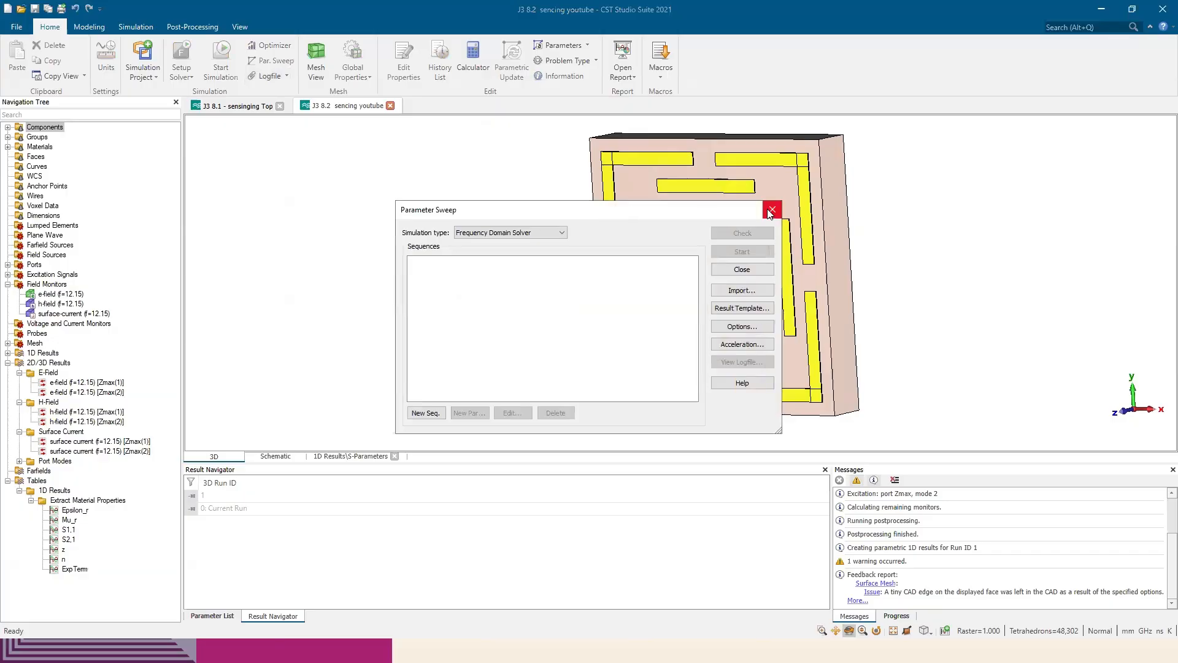
pyautogui.click(428, 413)
pyautogui.moveTo(613, 209); pyautogui.dragTo(518, 208)
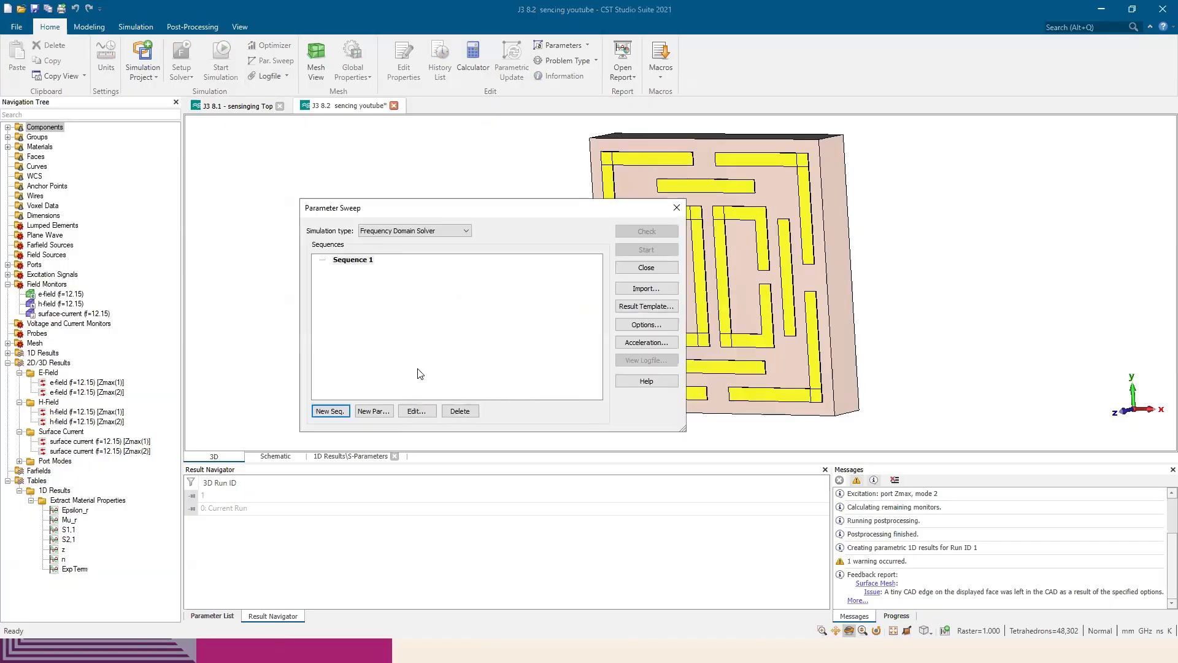
pyautogui.click(375, 410)
pyautogui.click(465, 280)
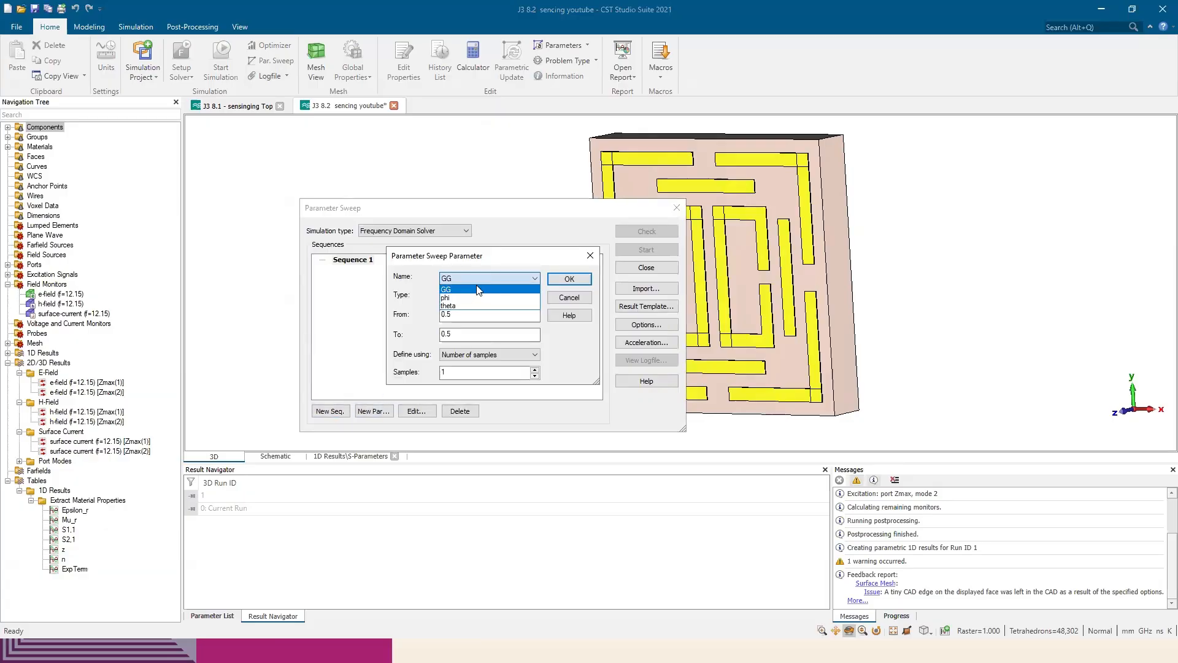
pyautogui.click(590, 256)
pyautogui.click(589, 256)
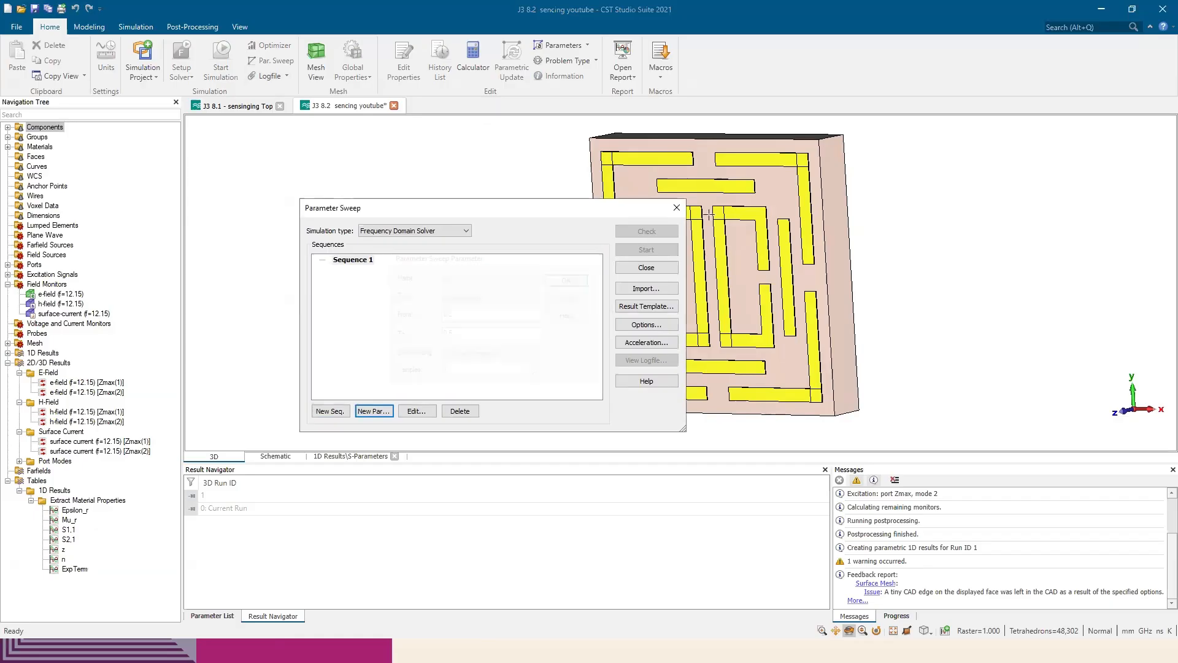
pyautogui.click(676, 208)
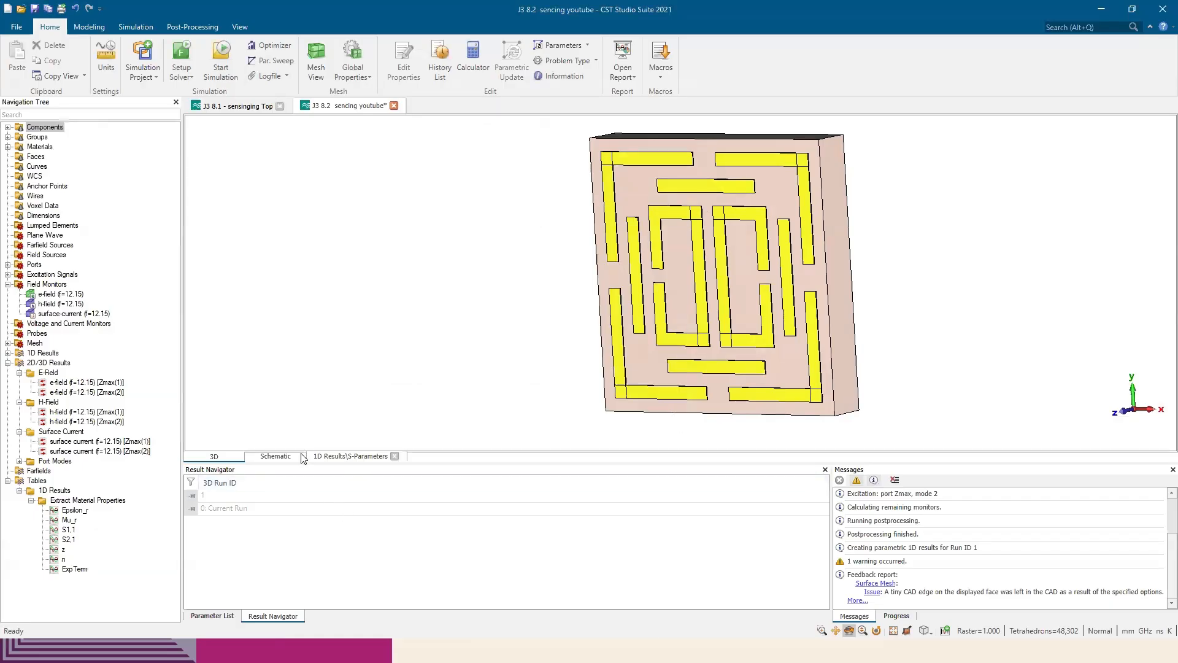
# Look up the GG parameter in the schematic's parameter list and compare it with the gap dimensions in the paper's Figure 1 in Edge
pyautogui.click(275, 456)
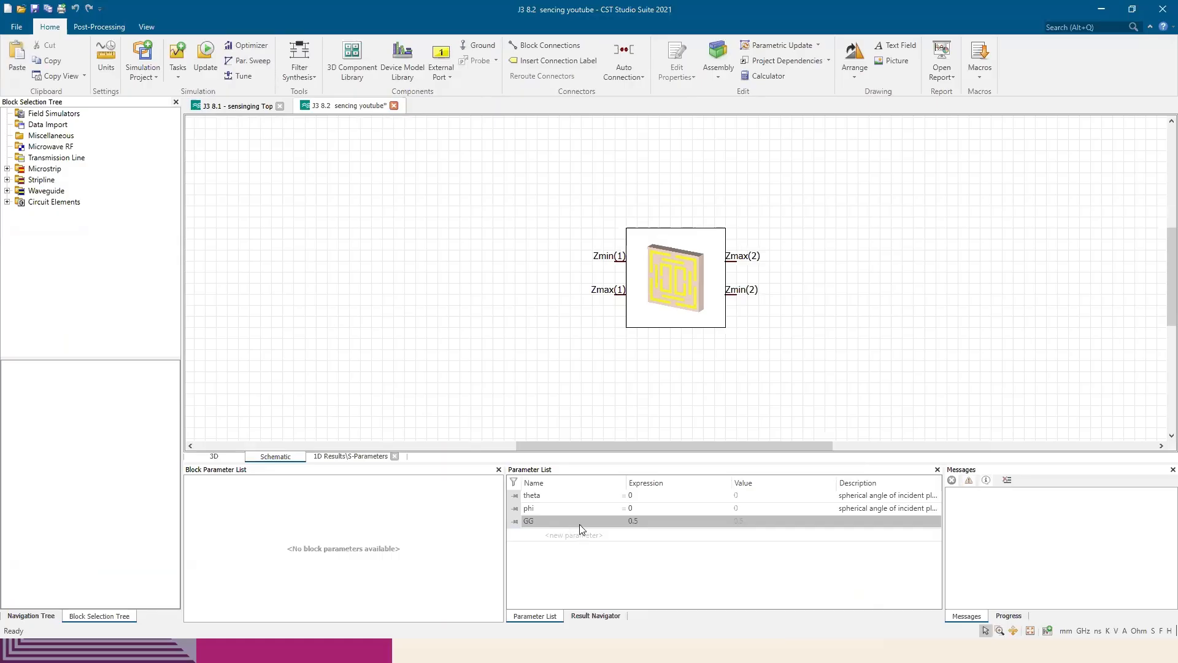
pyautogui.hotkey('alt', 'Tab')
pyautogui.scroll(10, 655, 307)
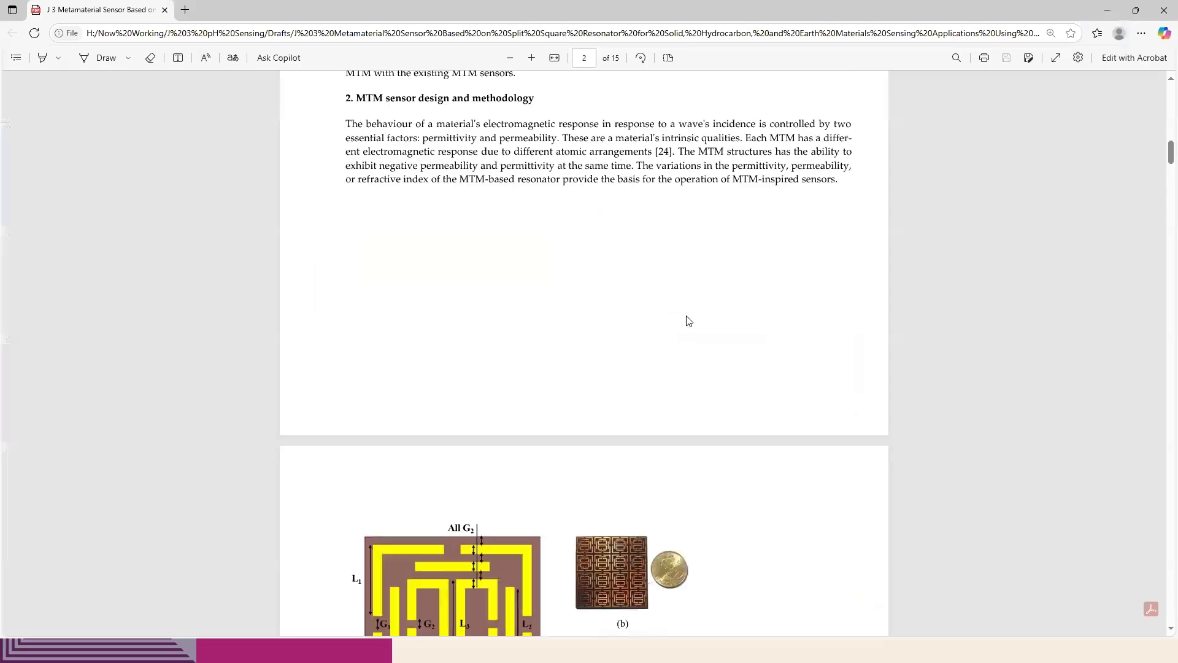
pyautogui.scroll(-6, 640, 299)
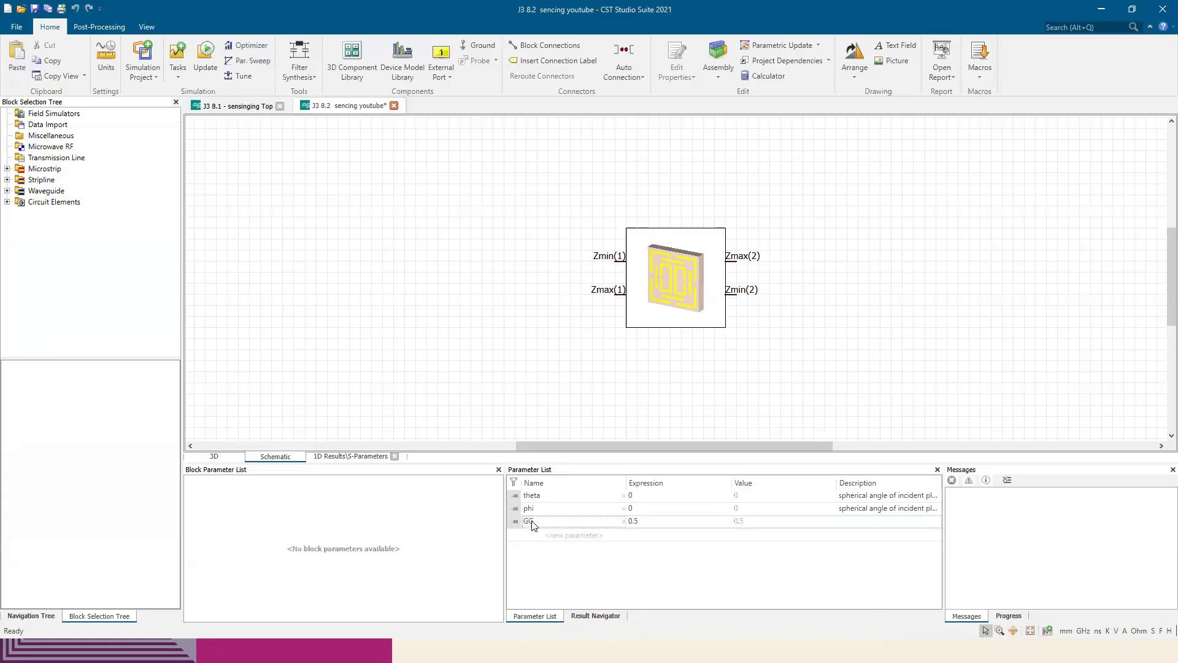
# Rename the GG parameter to G2 in the schematic's parameter list
pyautogui.doubleClick(538, 522)
pyautogui.write('2')
pyautogui.press('Return')
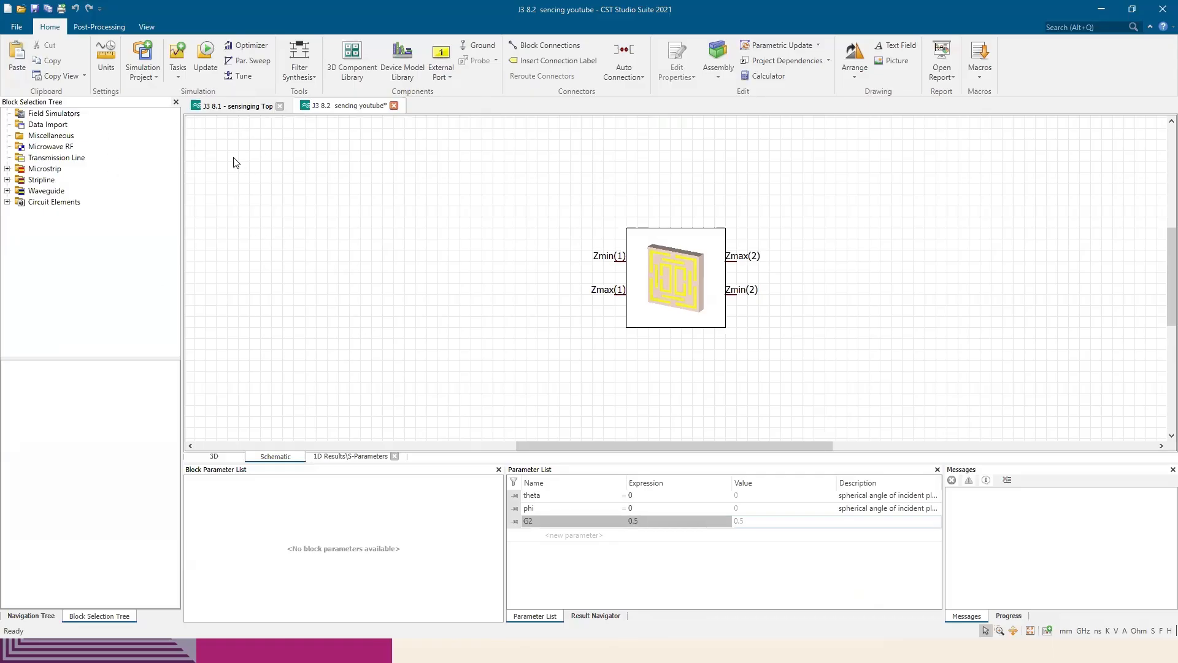
# Return to the 3D model, open the history of component1's solid5, and inspect its base brick definition without changing it
pyautogui.click(227, 459)
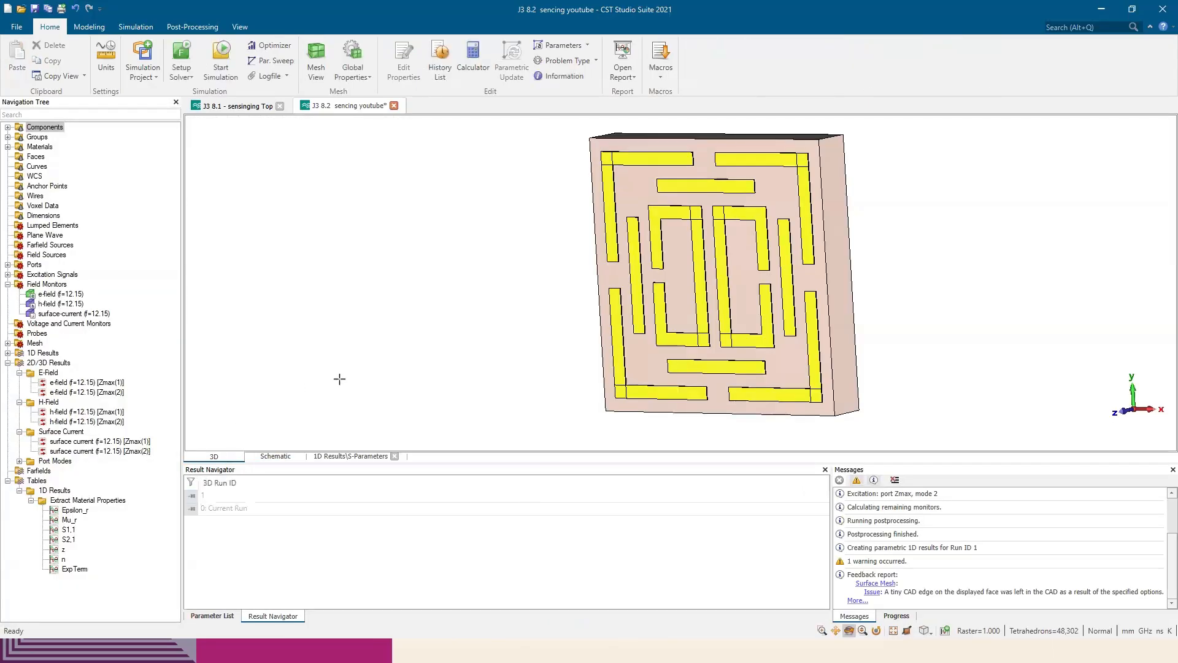
pyautogui.scroll(-7, 468, 354)
pyautogui.scroll(6, 445, 342)
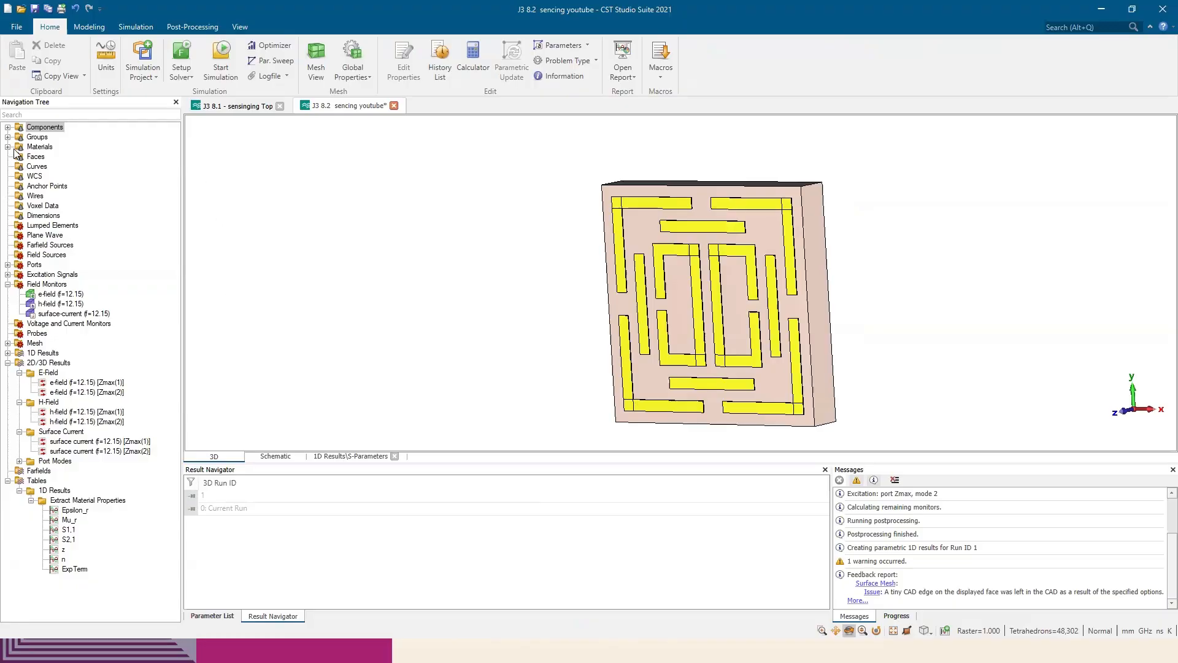
pyautogui.click(8, 127)
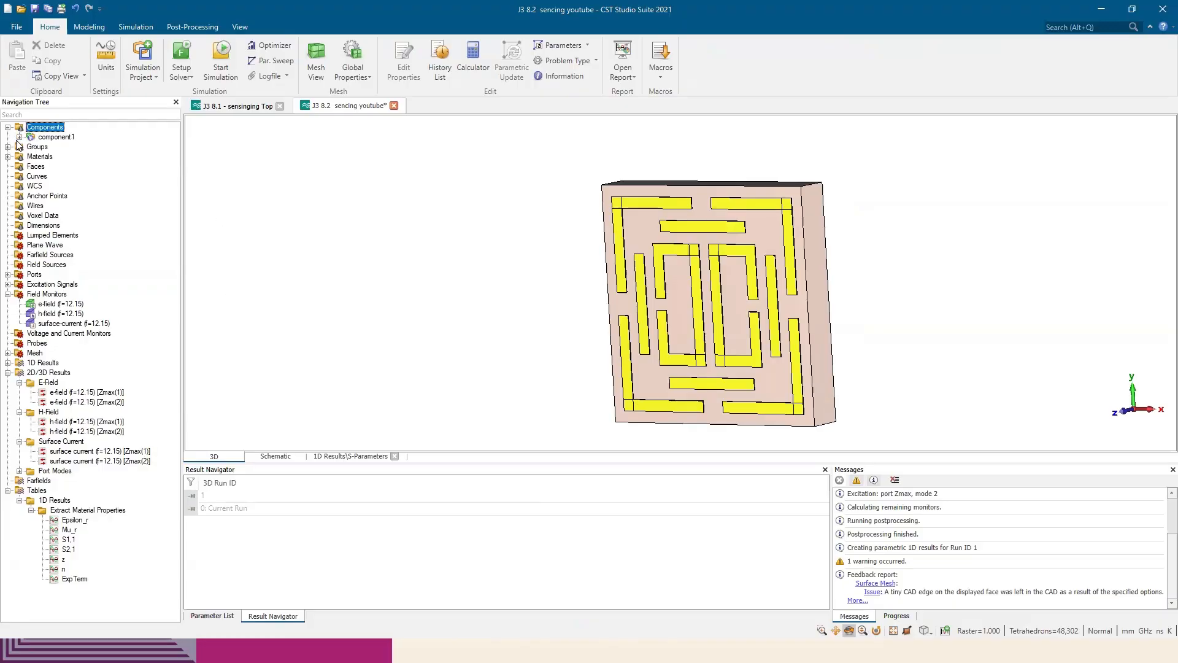
pyautogui.click(19, 138)
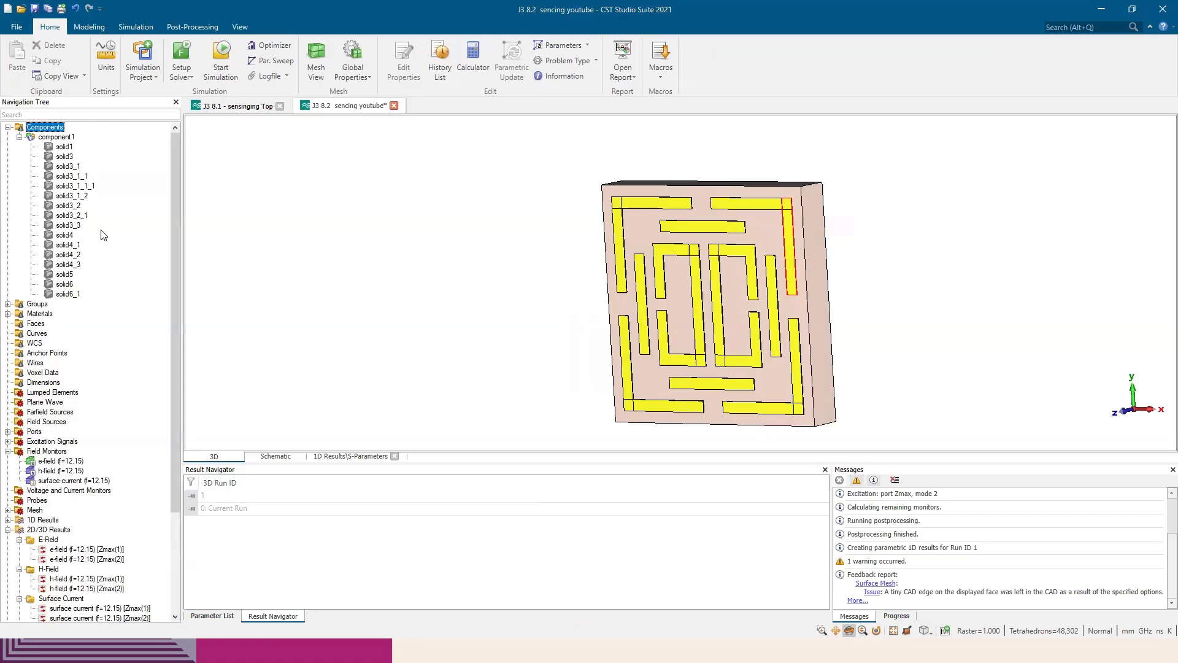
pyautogui.doubleClick(65, 274)
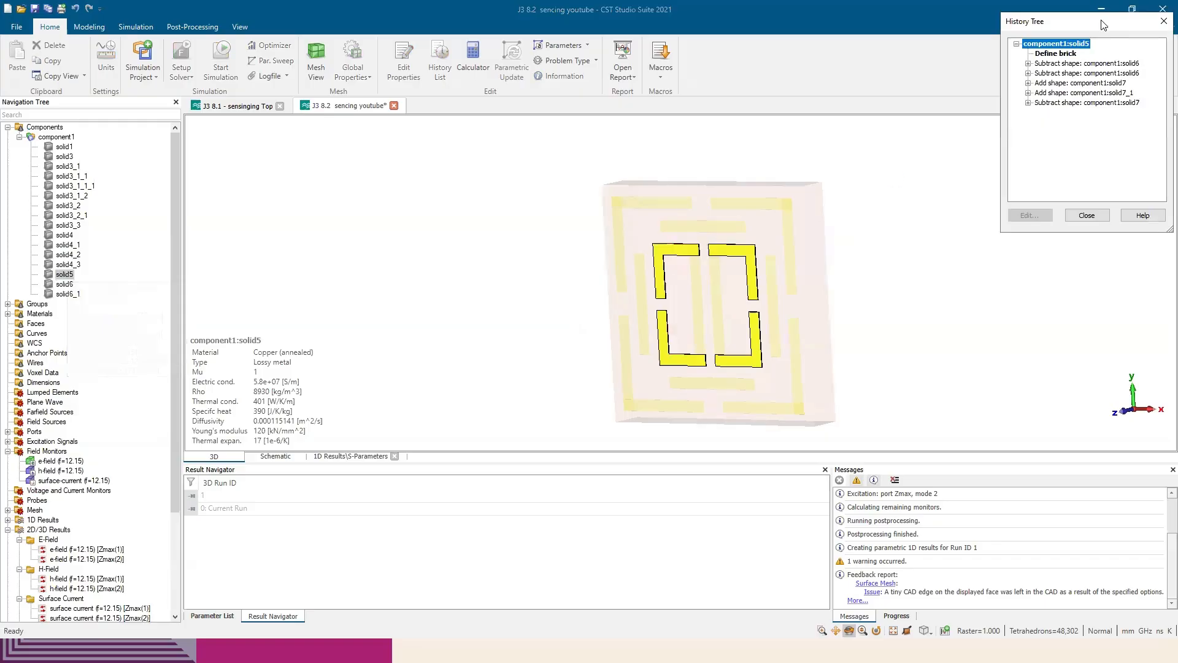
pyautogui.moveTo(1103, 25); pyautogui.dragTo(945, 148)
pyautogui.doubleClick(898, 177)
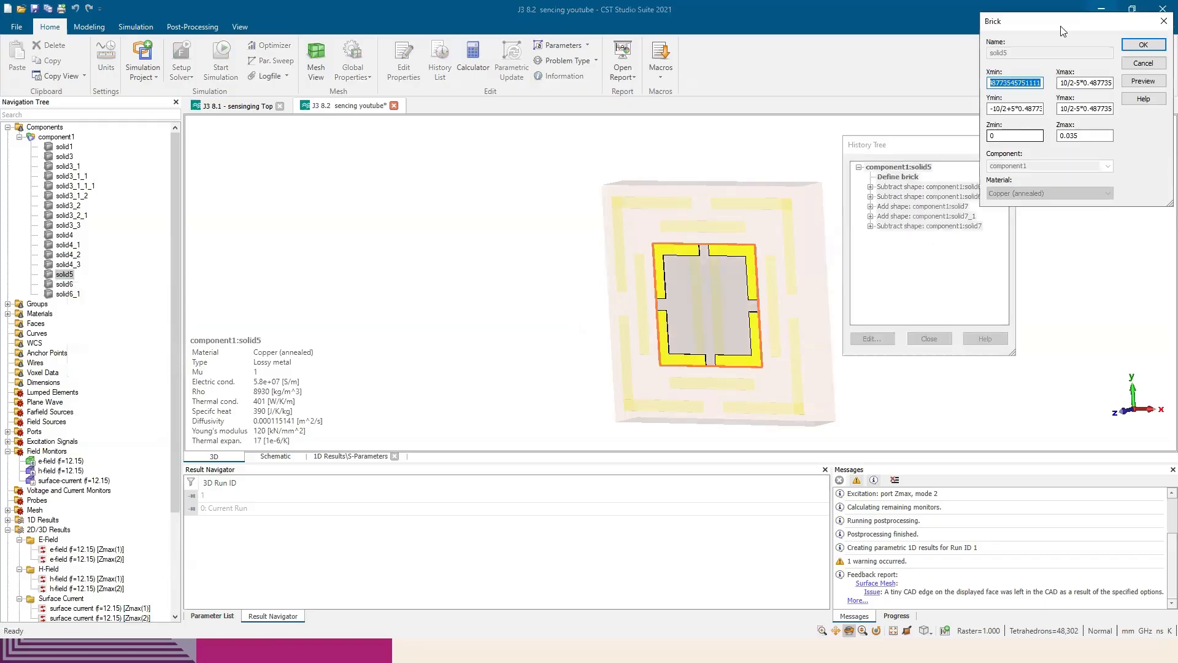
pyautogui.moveTo(1063, 31); pyautogui.dragTo(1028, 121)
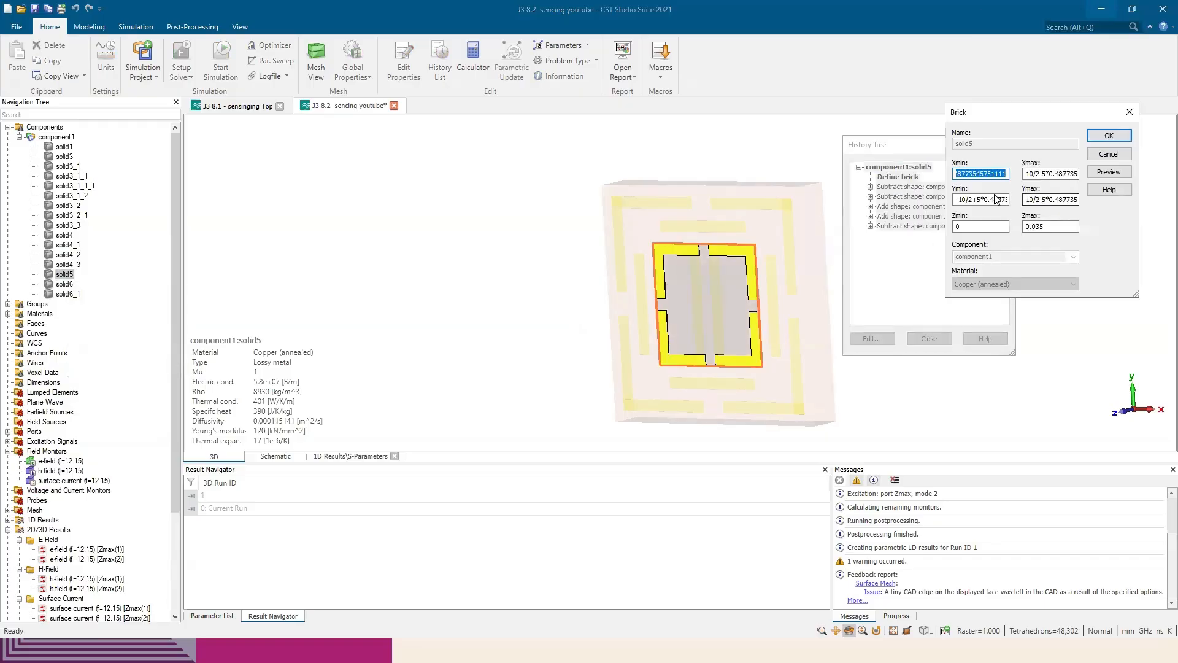
pyautogui.click(1130, 113)
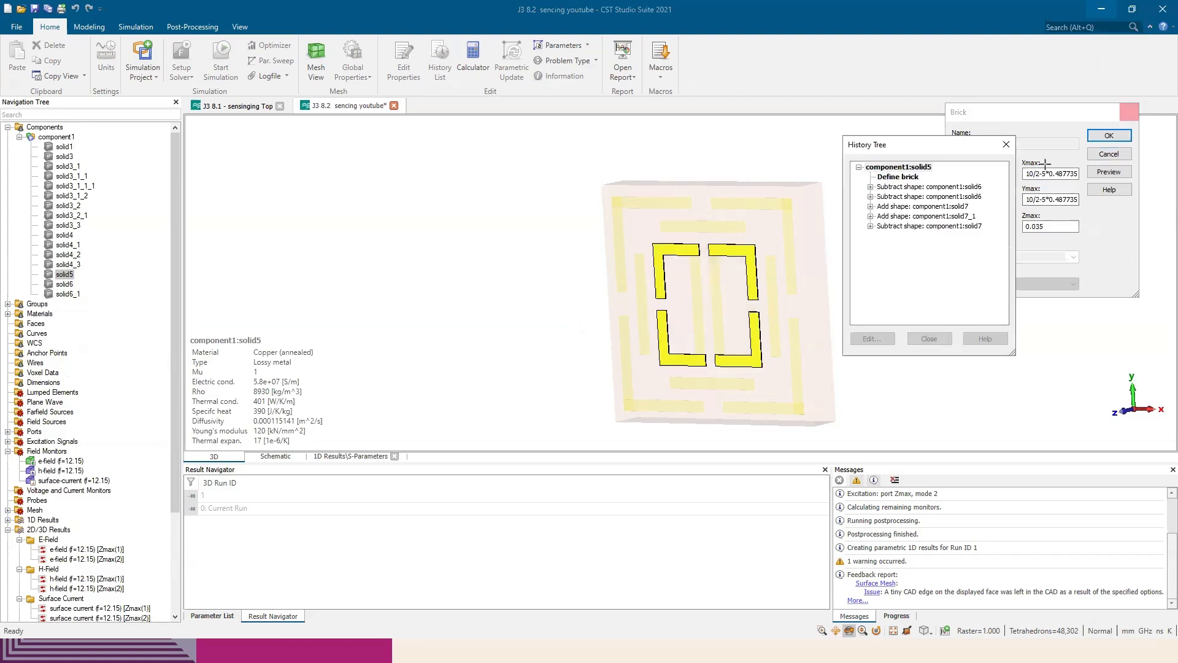
# Set Ymin to -G2/2 and Ymax to G2/2 for the solid7 brick subtracted from solid5, deleting current and parametric results
pyautogui.click(897, 187)
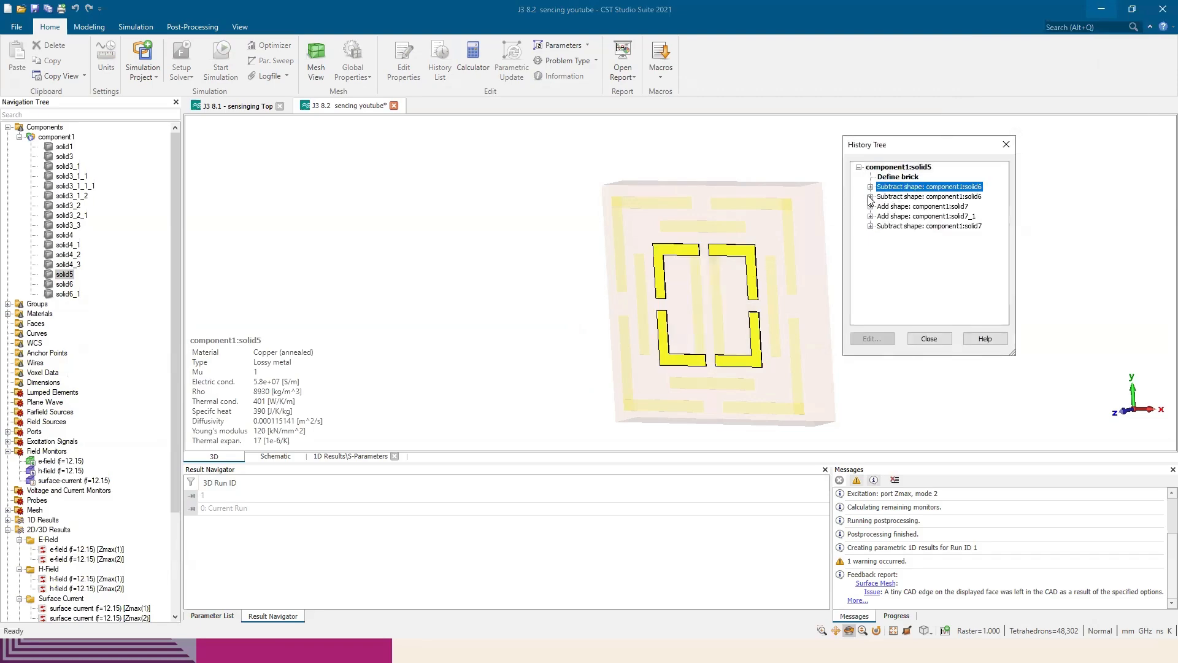
pyautogui.click(871, 227)
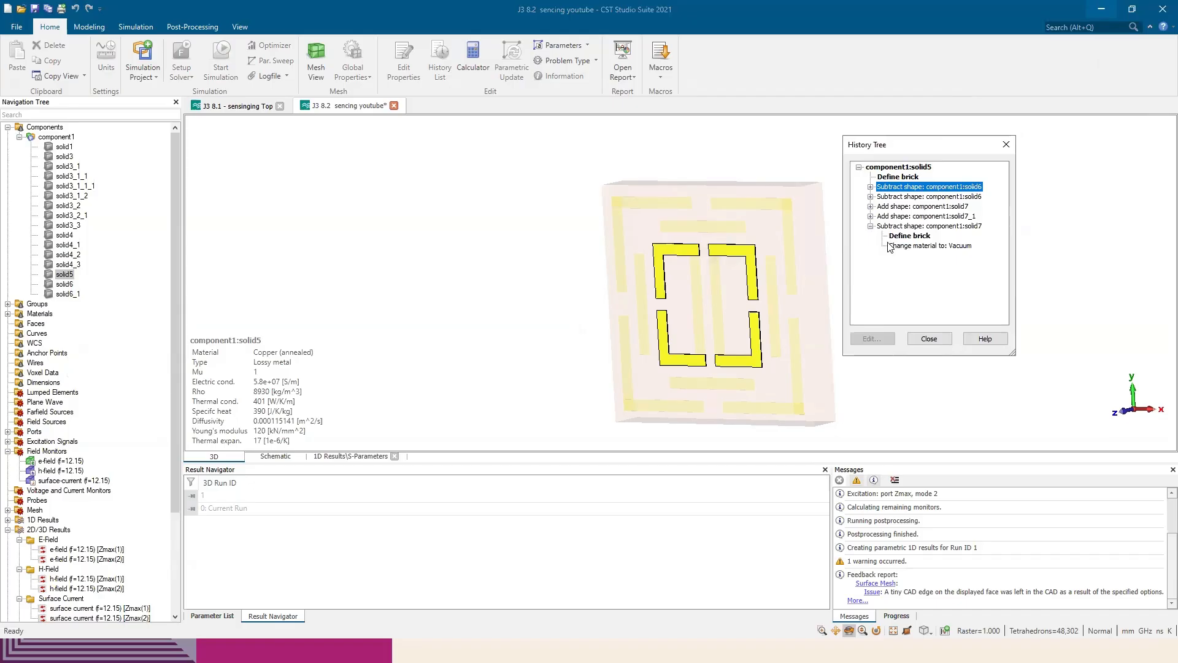
pyautogui.click(914, 247)
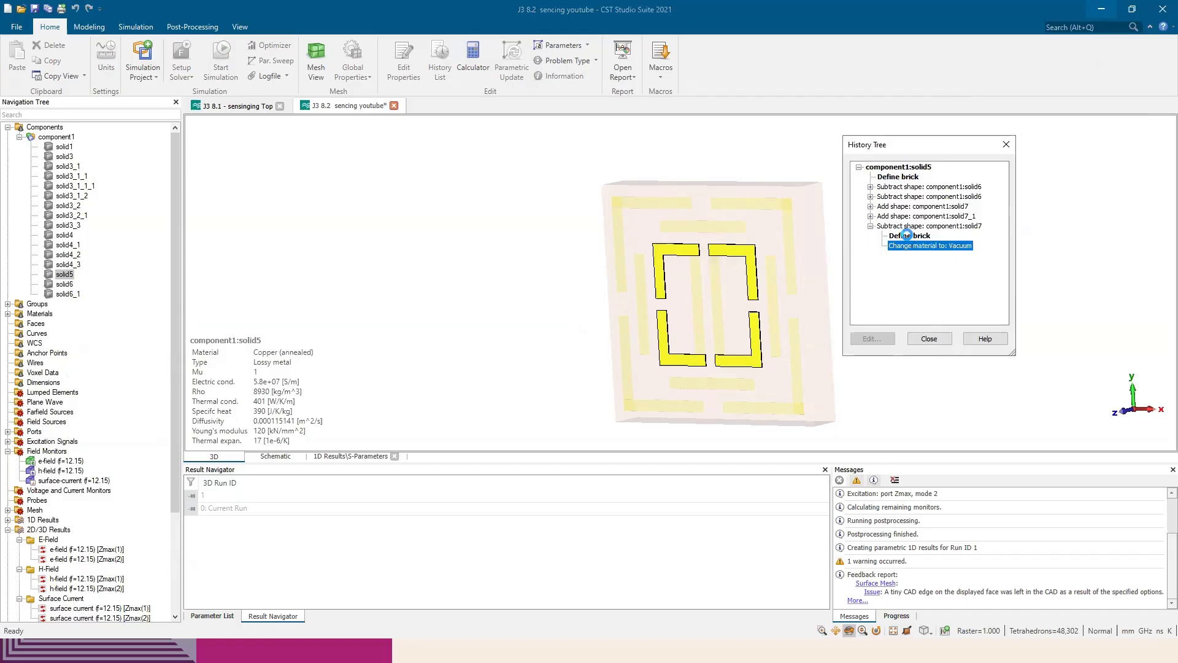
pyautogui.doubleClick(908, 236)
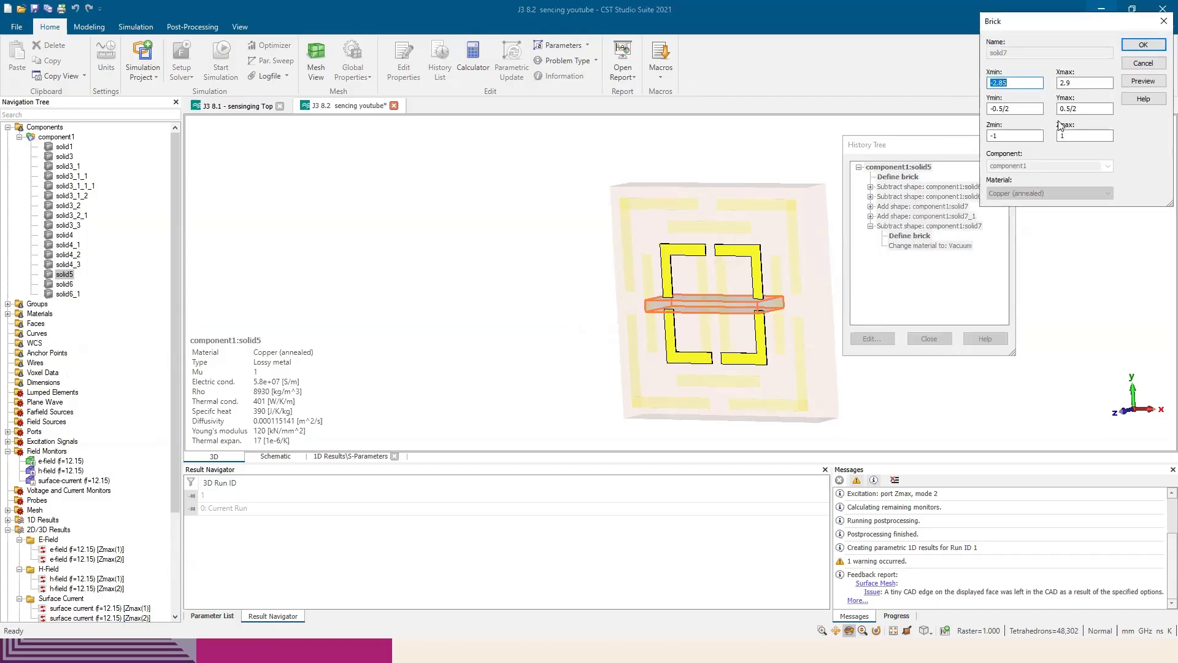
pyautogui.moveTo(990, 233); pyautogui.dragTo(975, 233)
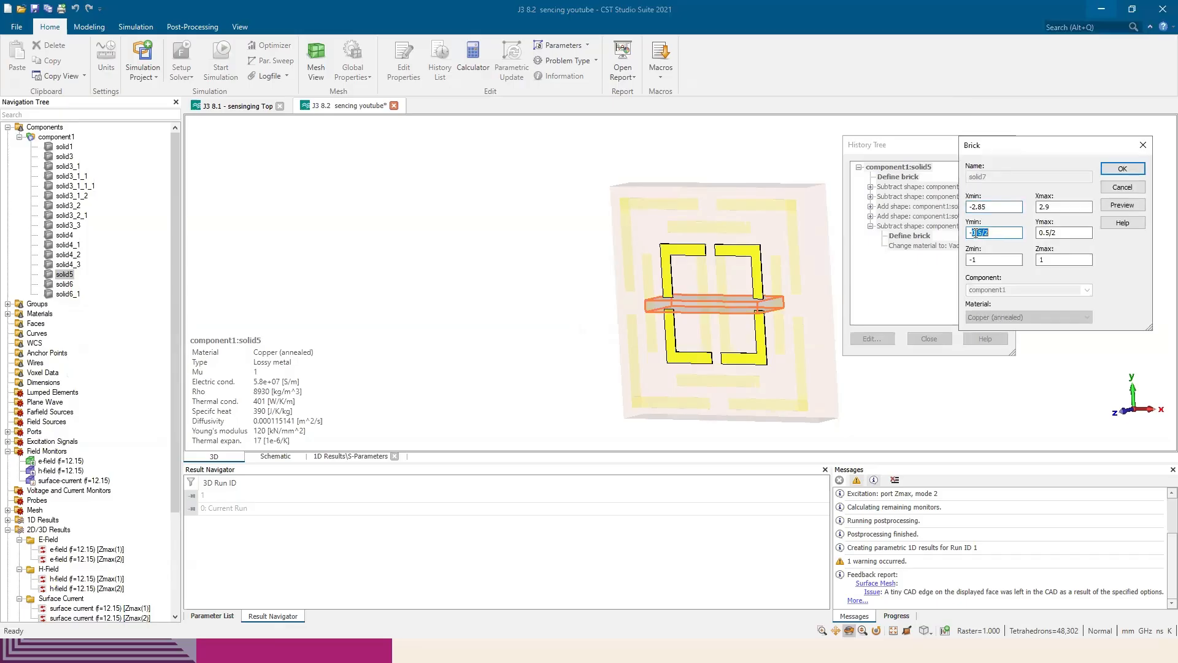
pyautogui.click(981, 233)
pyautogui.moveTo(1048, 232); pyautogui.dragTo(1039, 233)
pyautogui.click(1135, 207)
pyautogui.click(1122, 171)
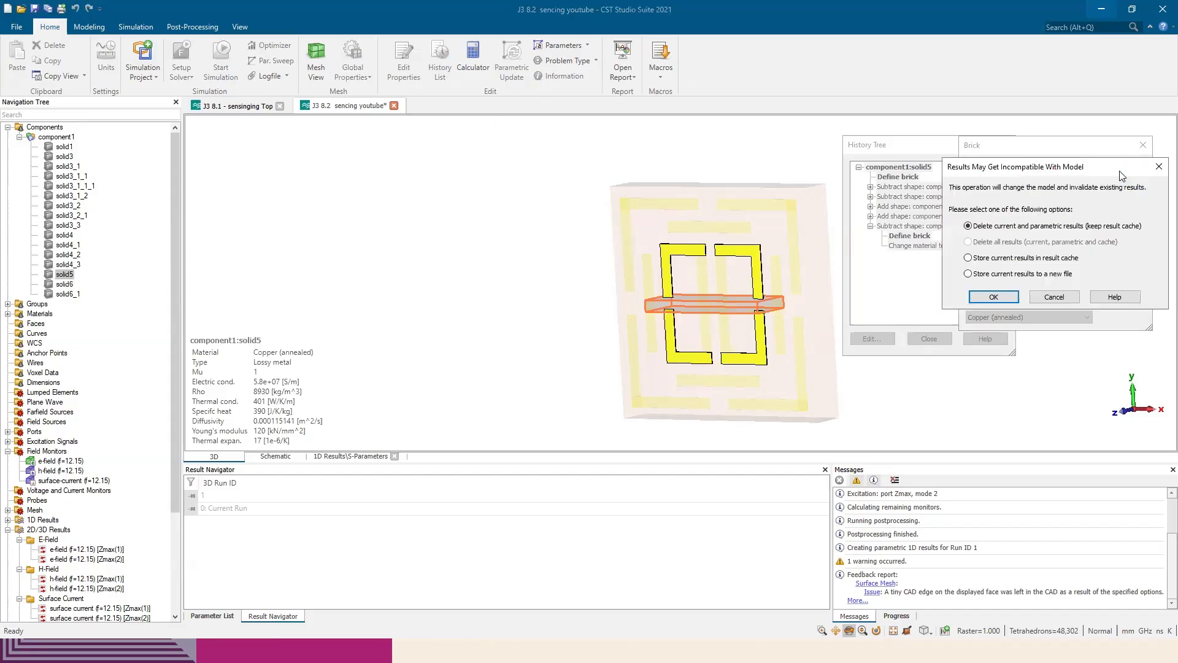
pyautogui.click(992, 297)
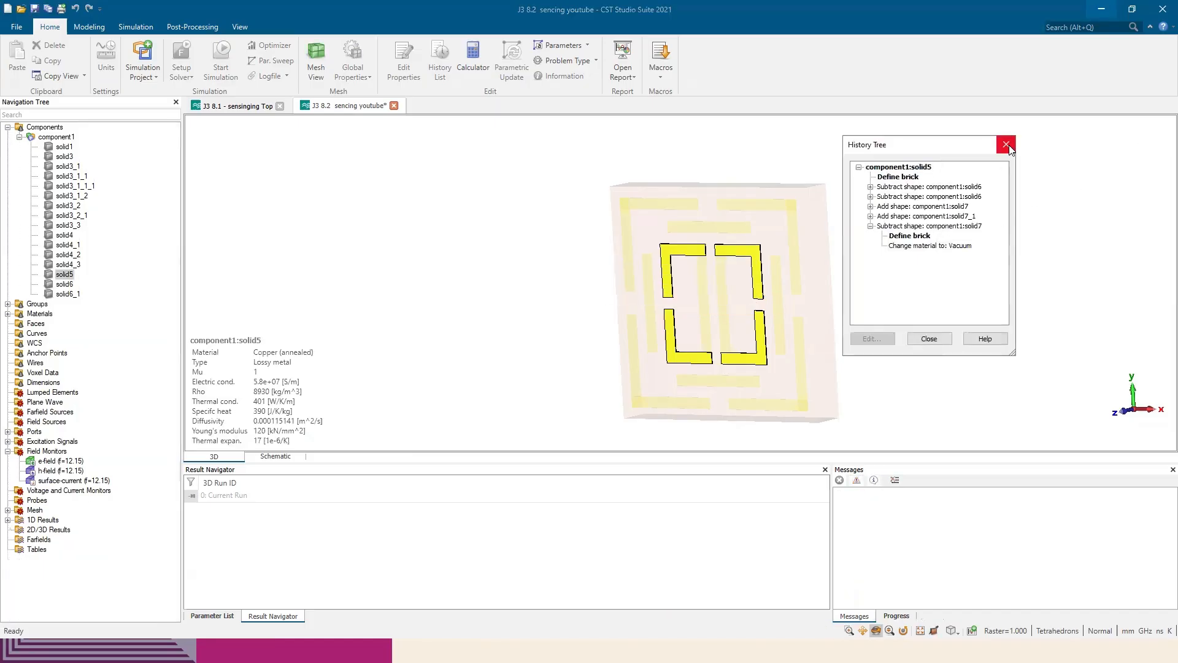
pyautogui.click(1007, 145)
# Reopen the parameter sweep and add G2 as a linear sweep parameter to Sequence 1
pyautogui.scroll(4, 658, 299)
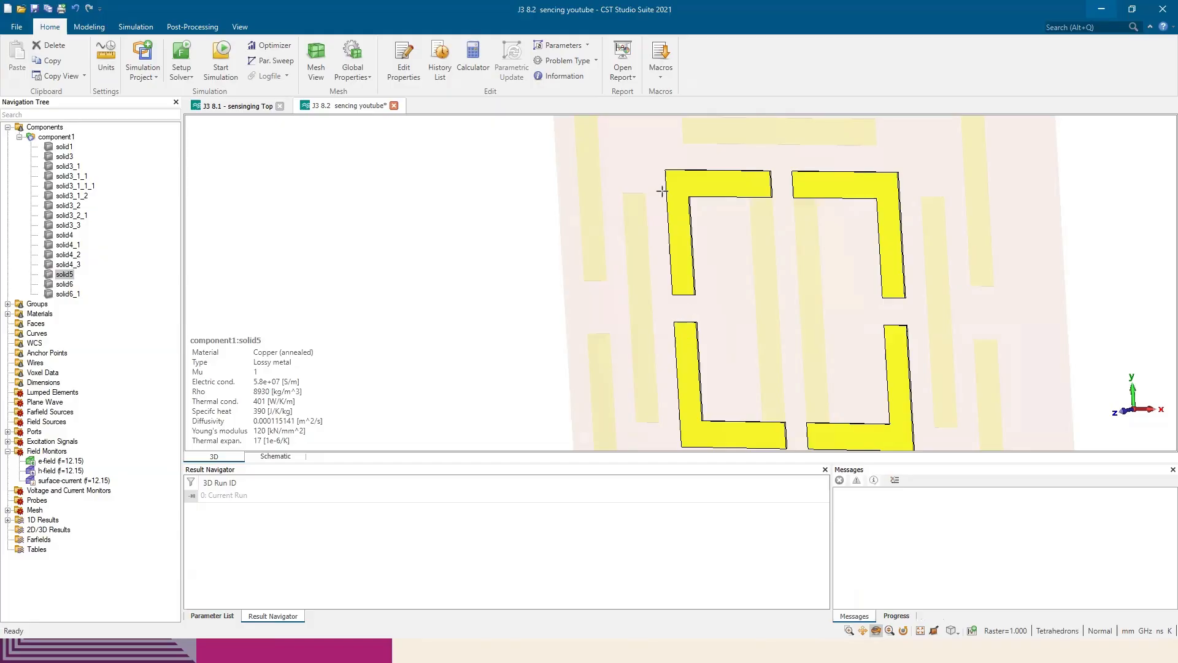
pyautogui.click(253, 61)
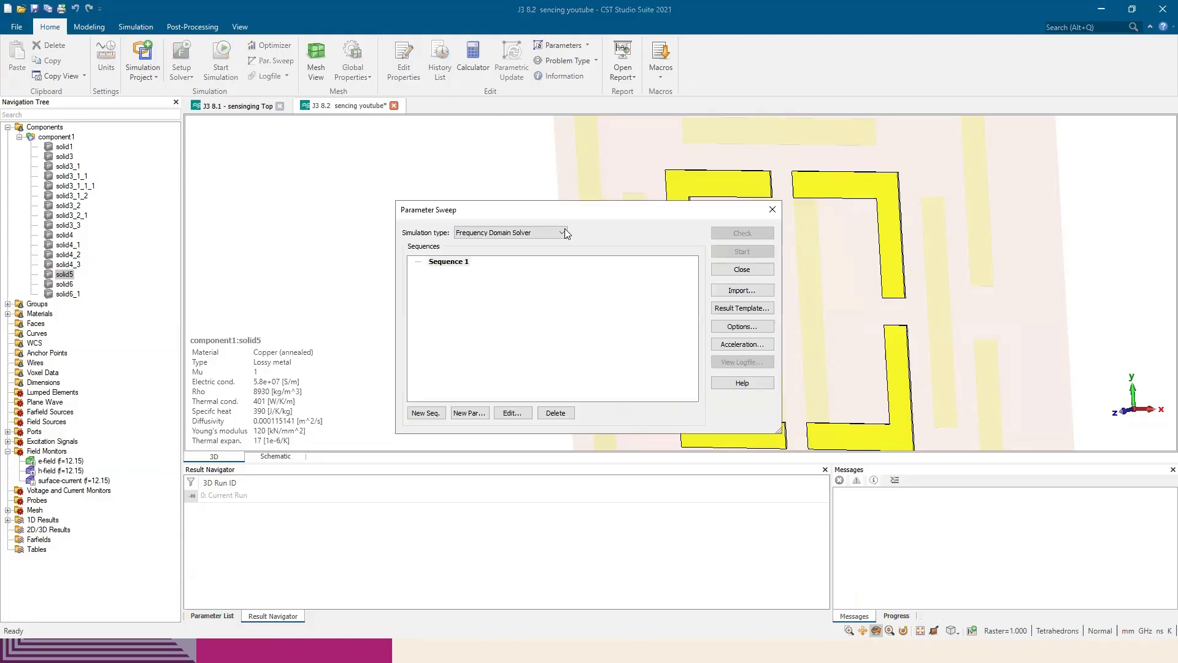
pyautogui.moveTo(571, 218); pyautogui.dragTo(444, 216)
pyautogui.click(338, 411)
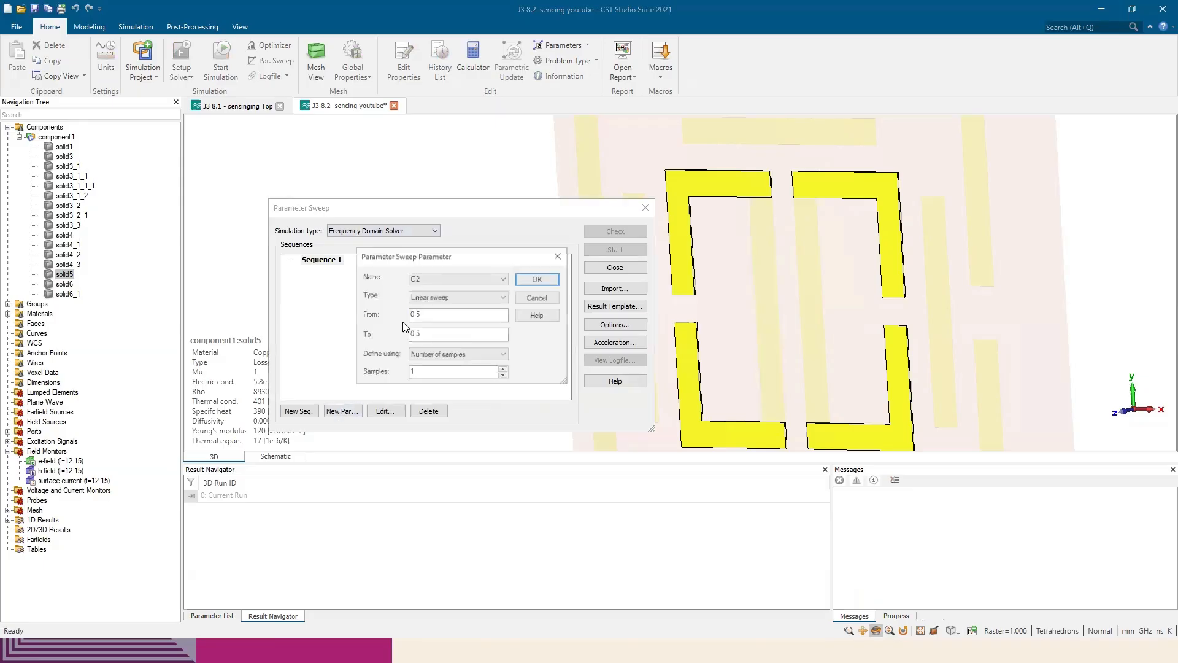
pyautogui.click(445, 282)
pyautogui.click(445, 282)
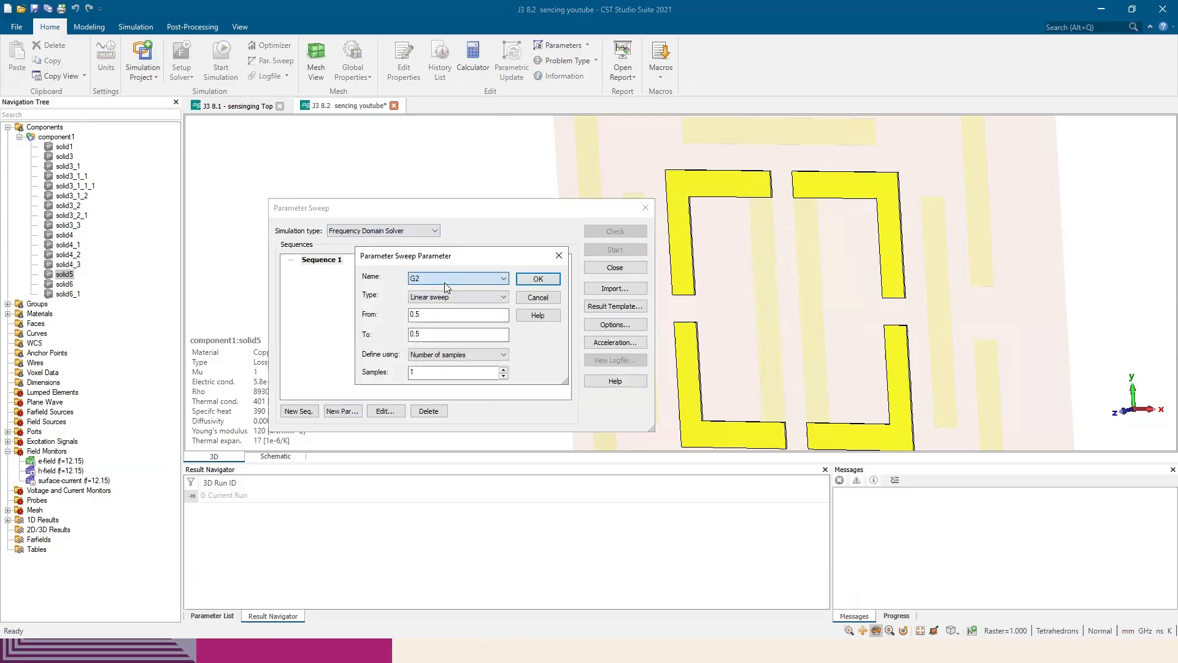
# Look up the splitting-gap values for G2 in the paper's MTM characterization section in Edge, and return to CST Studio Suite
pyautogui.click(422, 315)
pyautogui.hotkey('alt', 'Tab')
pyautogui.scroll(-10, 611, 296)
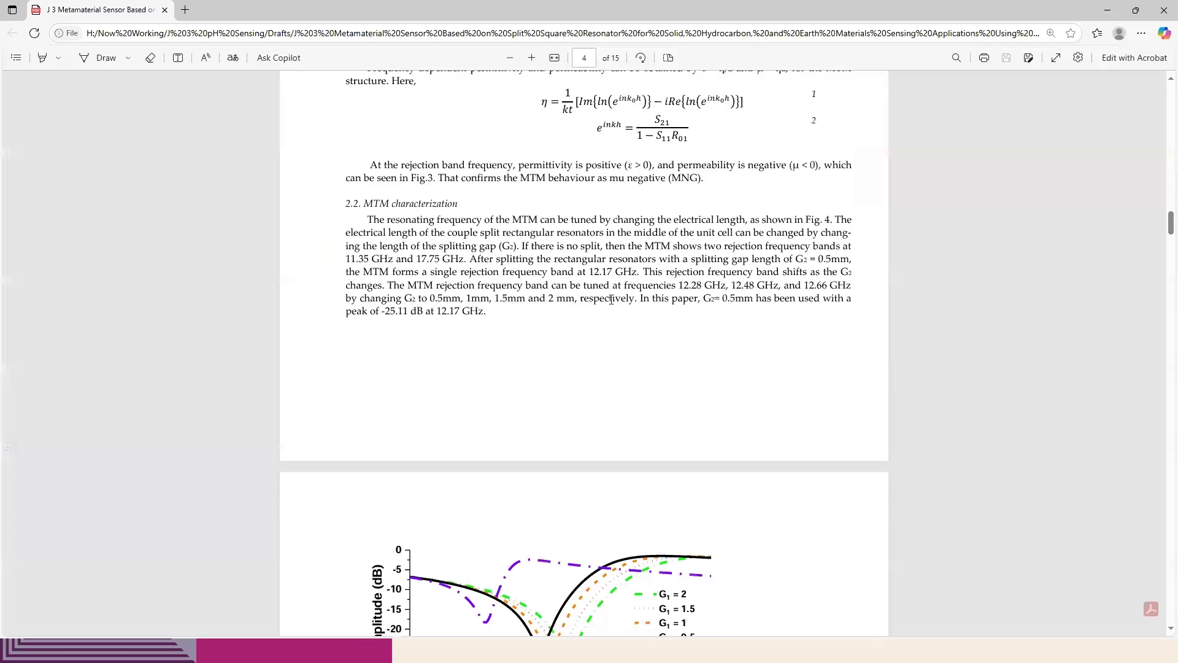
pyautogui.scroll(5, 586, 263)
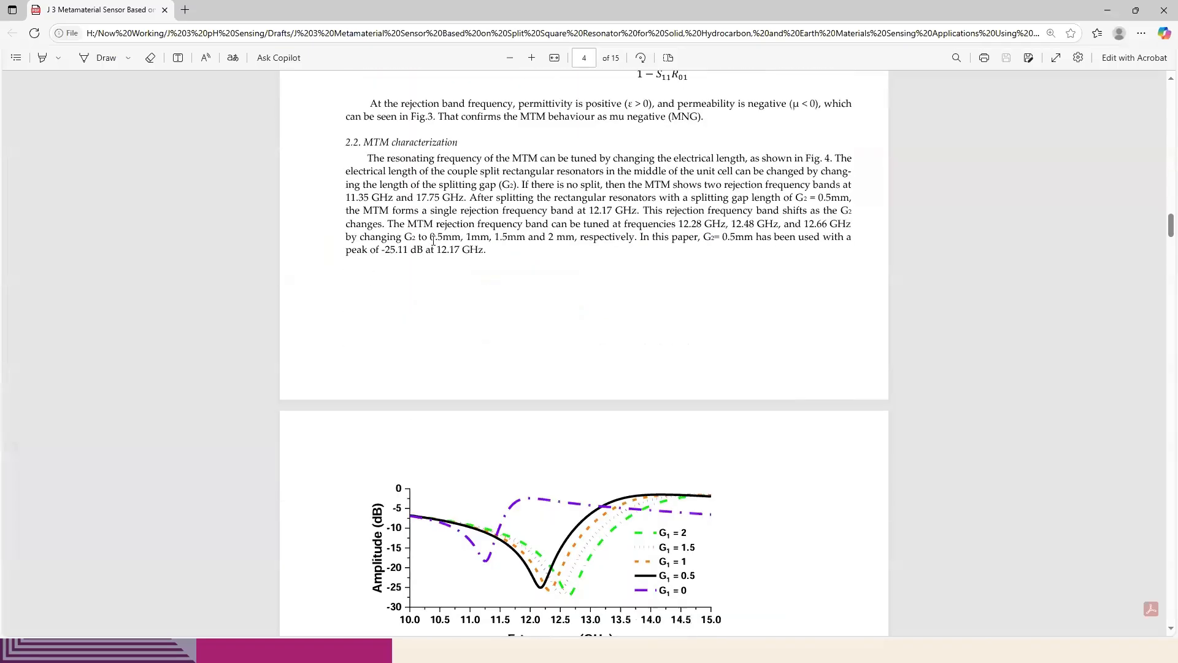
pyautogui.moveTo(422, 238); pyautogui.dragTo(562, 240)
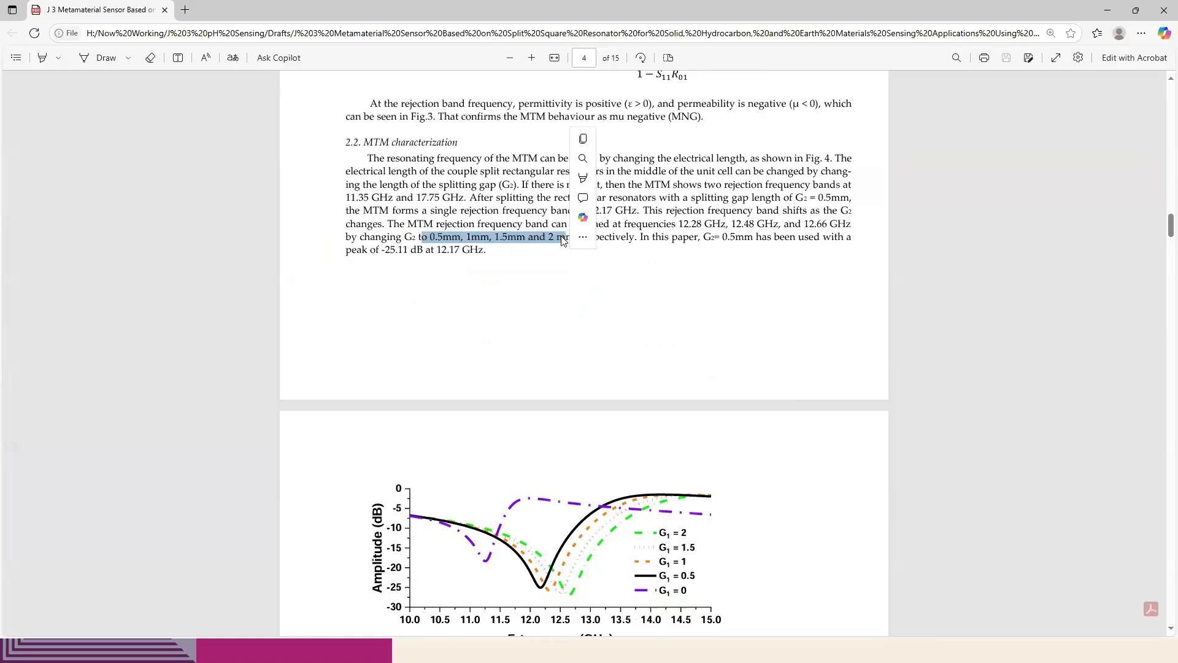
pyautogui.hotkey('alt', 'Tab')
# Set the G2 sweep's end value to 2 with 4 samples, and add it to the sequence
pyautogui.moveTo(426, 335); pyautogui.dragTo(400, 334)
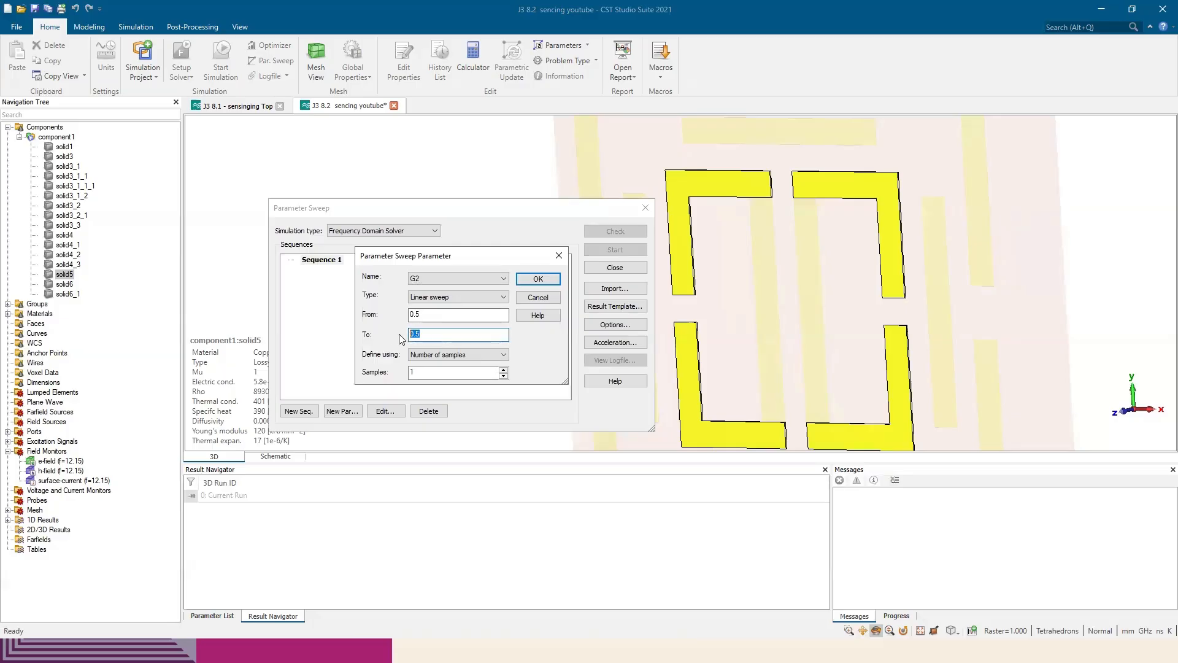
pyautogui.write('2')
pyautogui.hotkey('alt', 'Tab')
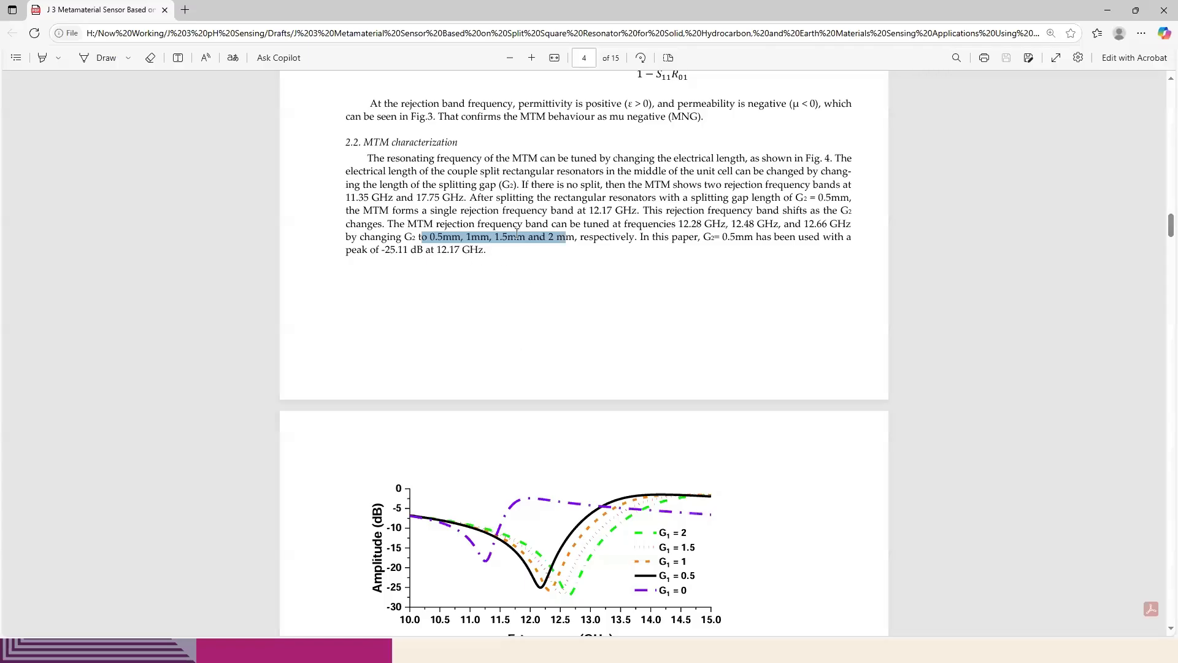
pyautogui.hotkey('alt', 'Tab')
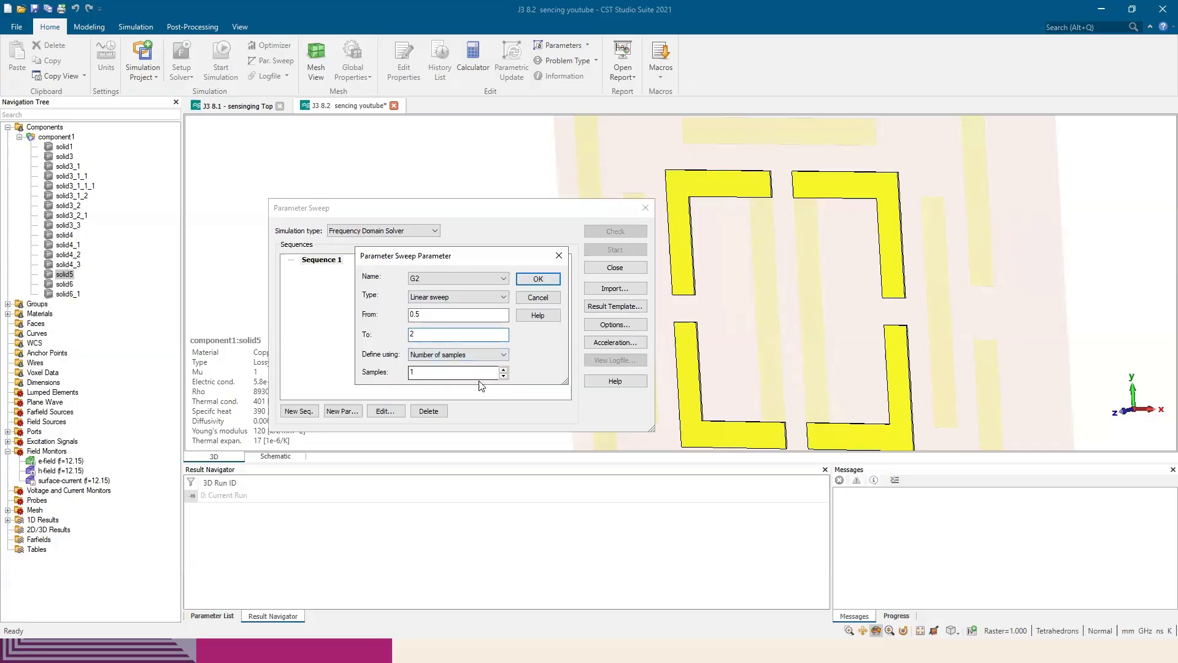
pyautogui.click(503, 370)
pyautogui.click(503, 370)
pyautogui.click(504, 370)
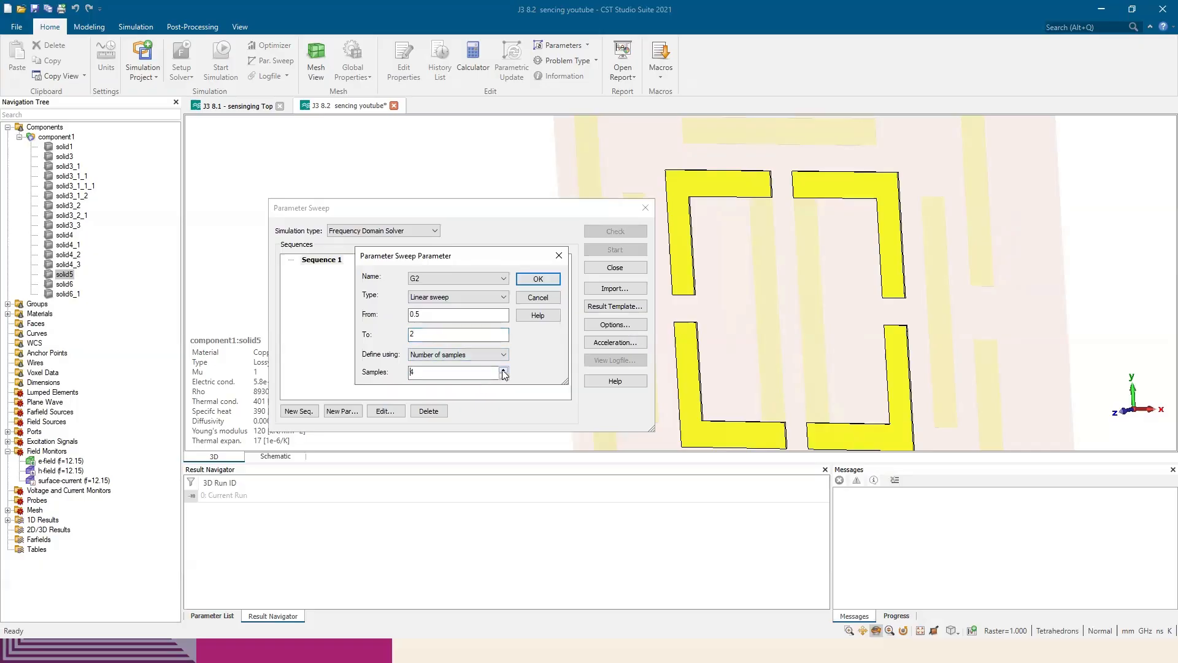
pyautogui.click(539, 280)
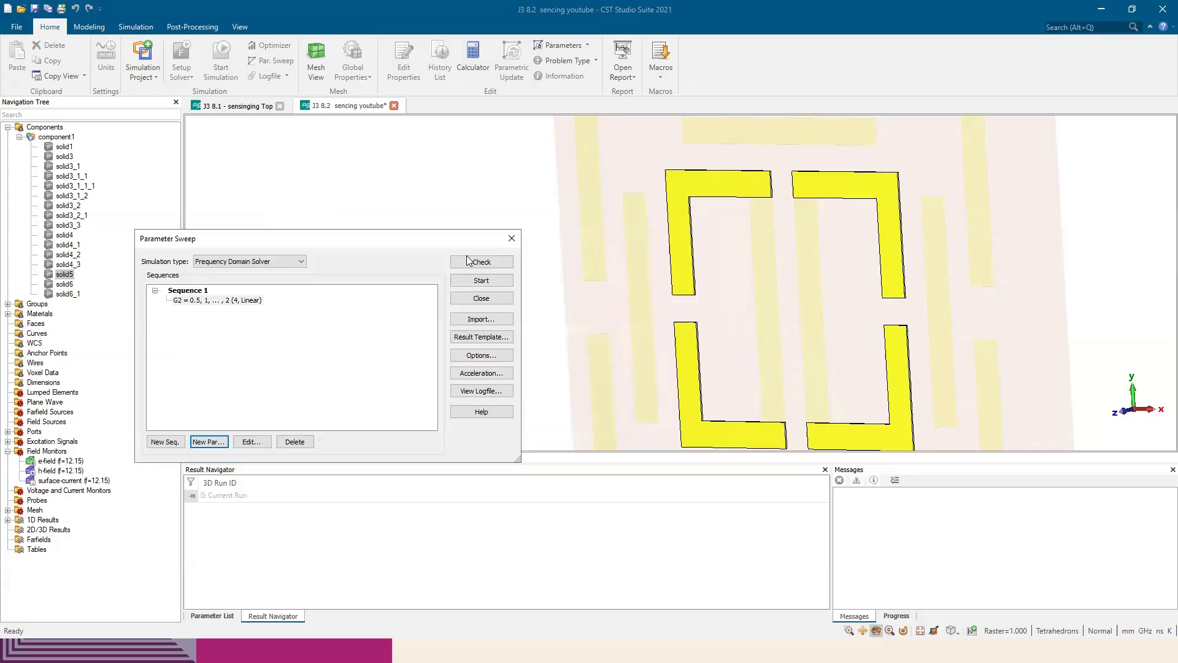
# Close the parameter sweep setup and switch to the J3 8.1 - sensinging Top project
pyautogui.click(615, 249)
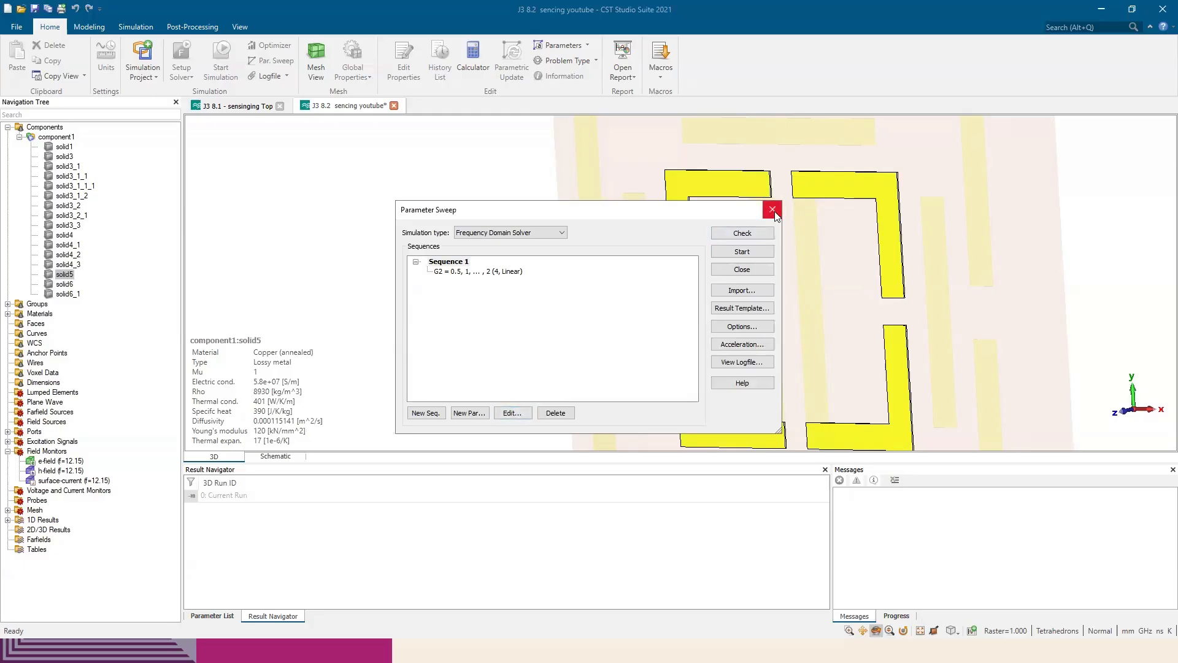
pyautogui.moveTo(724, 215); pyautogui.dragTo(665, 207)
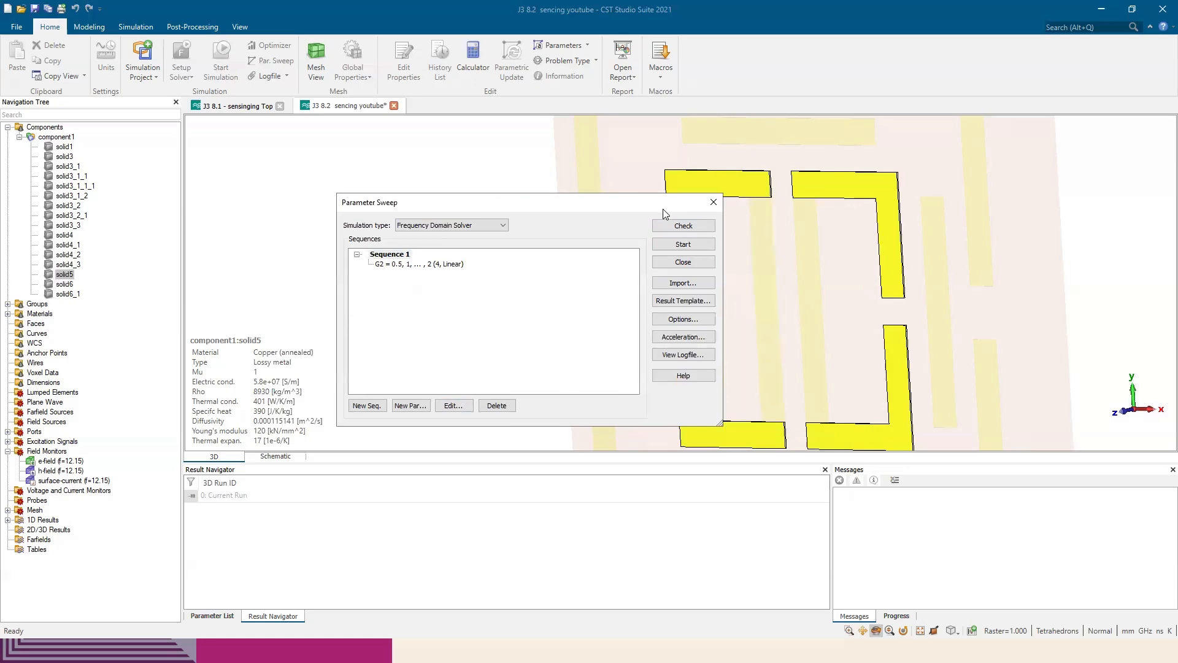
pyautogui.click(714, 203)
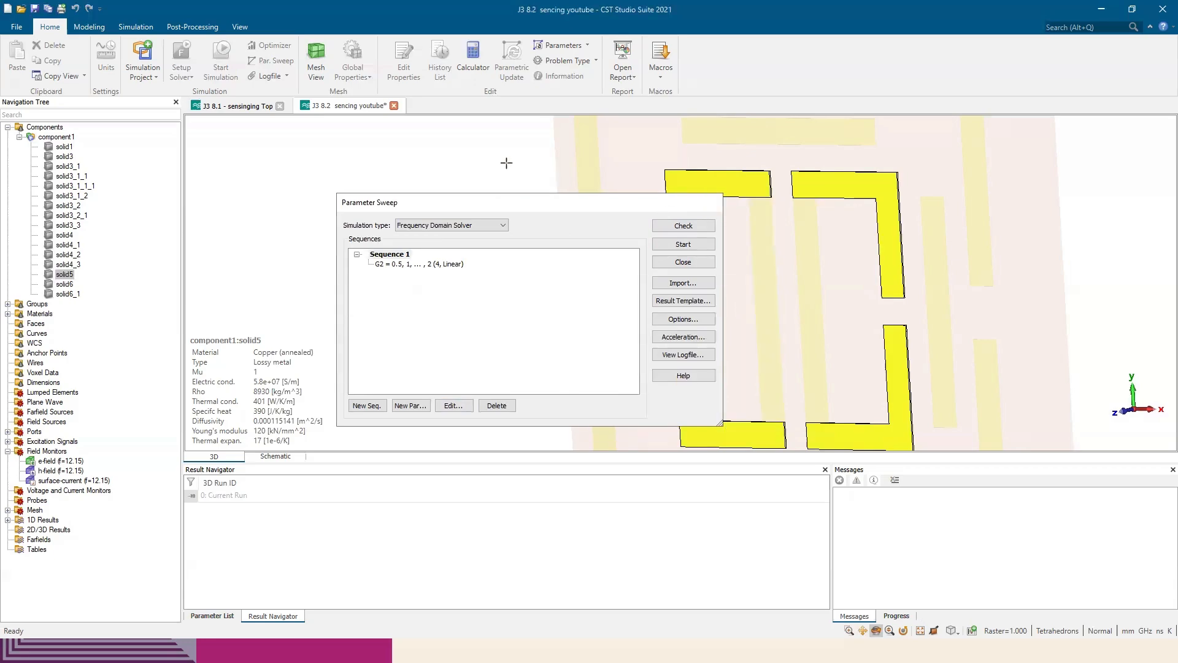
pyautogui.click(233, 107)
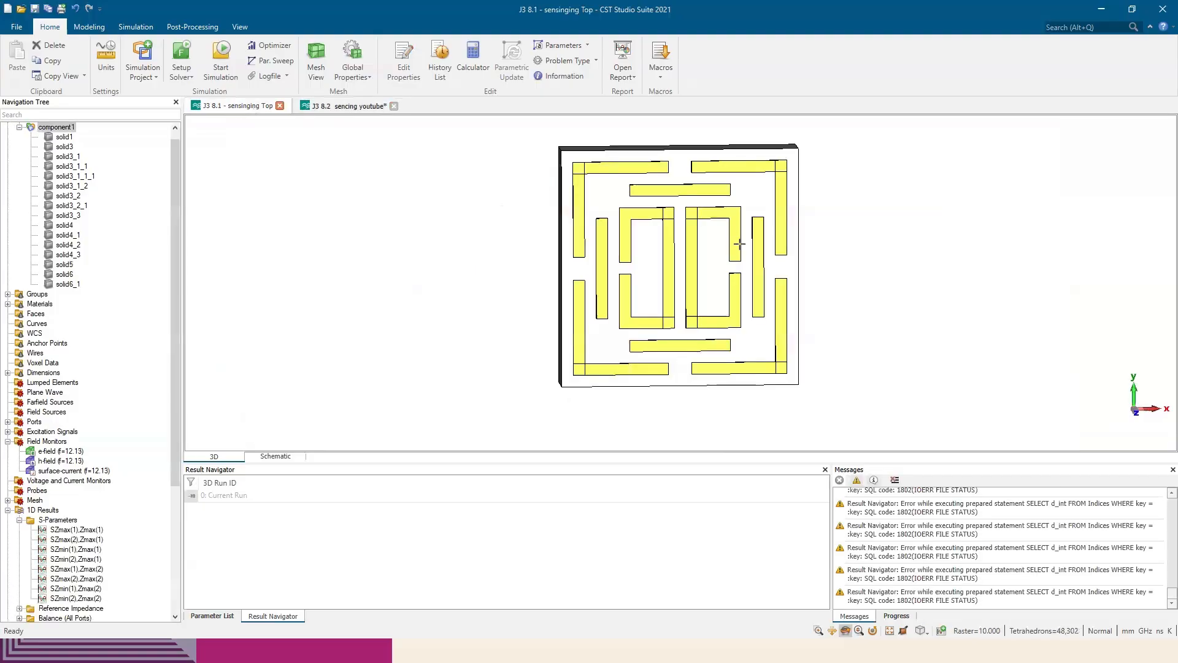
# Review the GG parameter sweep defined in Sequence 1 of the J3 8.1 project and close the sweep setup
pyautogui.press('space')
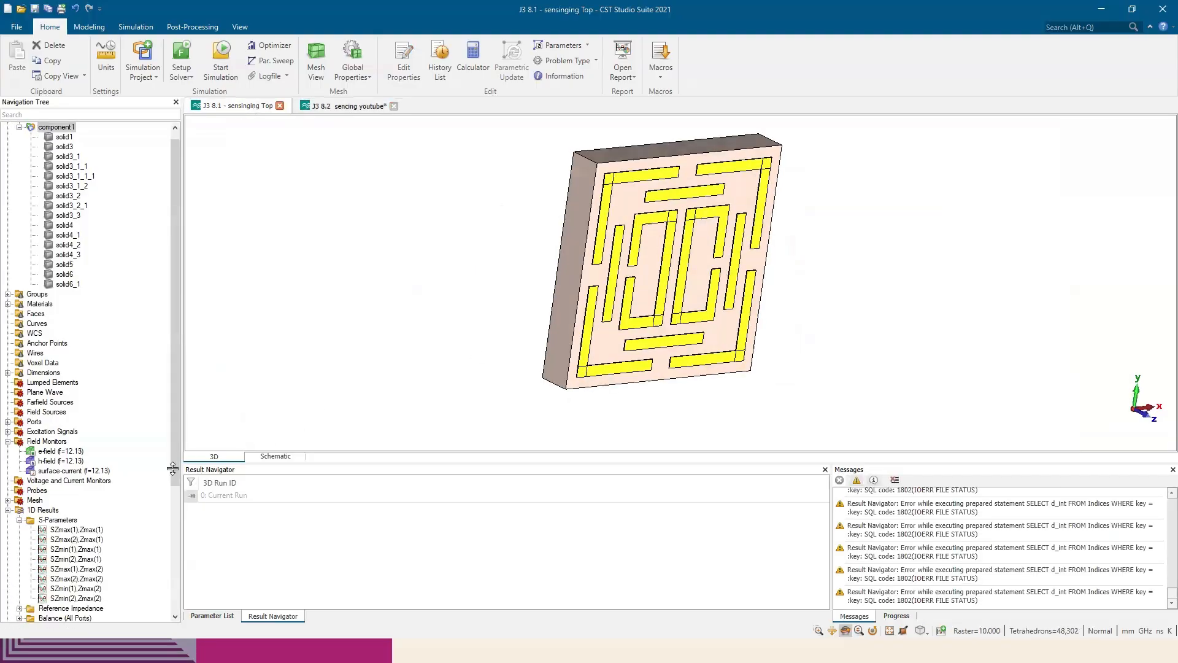
pyautogui.click(270, 60)
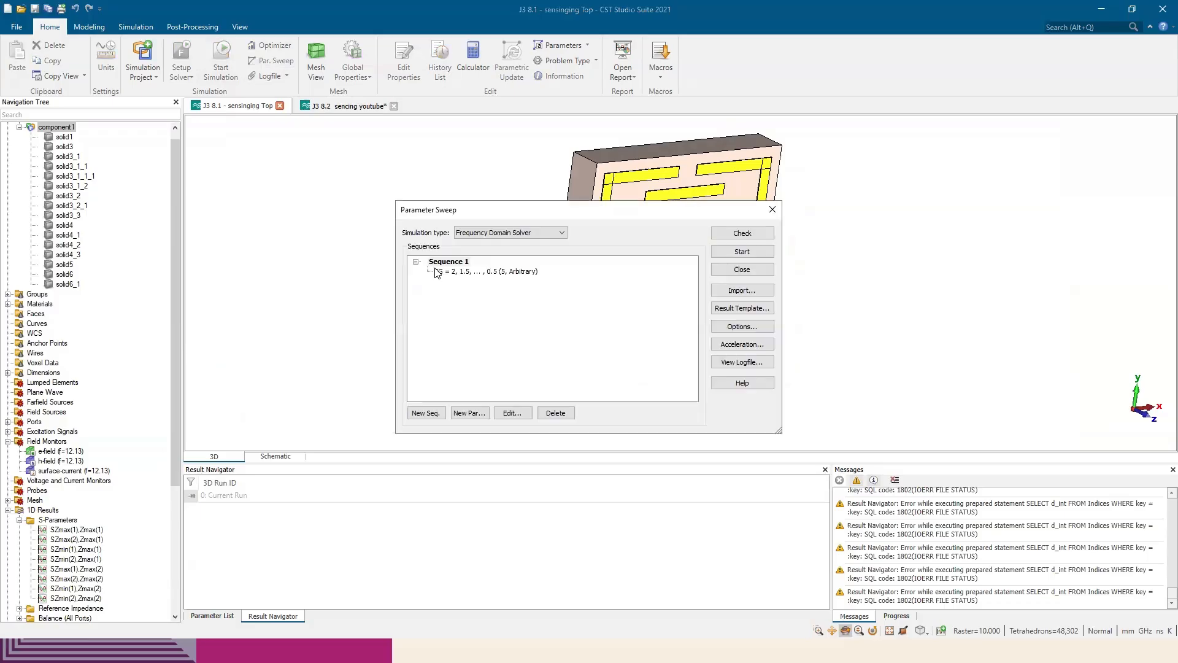
pyautogui.click(772, 209)
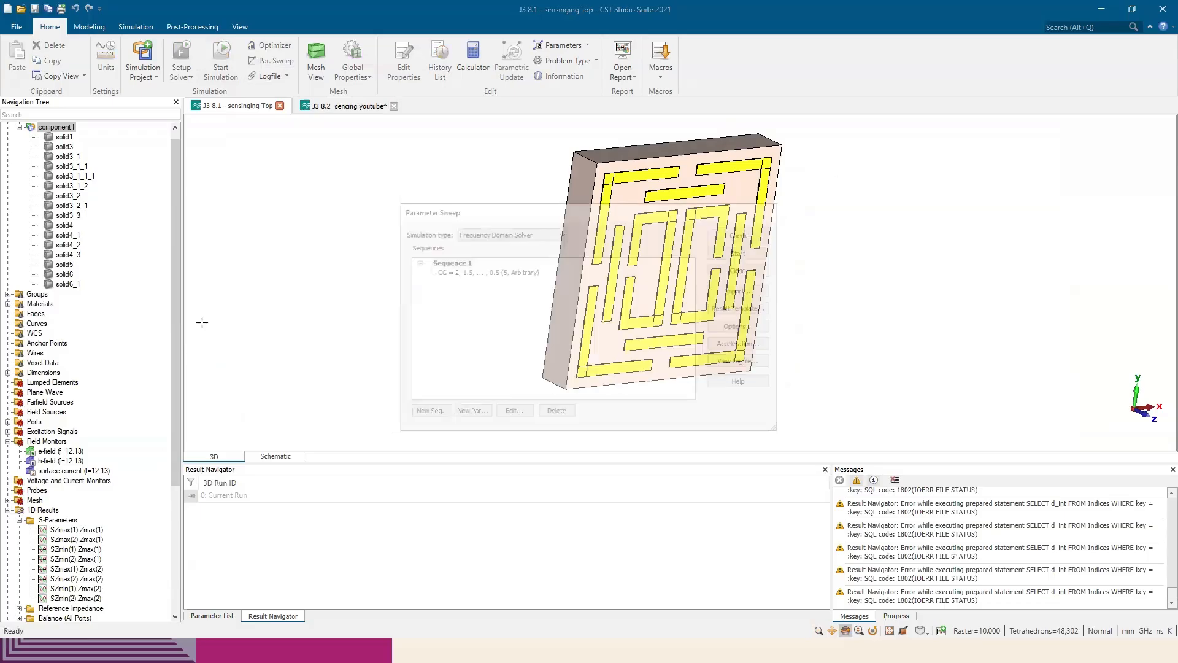
# Try to display the SZmax(2),Zmax(1) and SZmax(1),Zmax(1) S-parameter results, and dismiss the application error
pyautogui.scroll(-3, 69, 472)
pyautogui.click(77, 451)
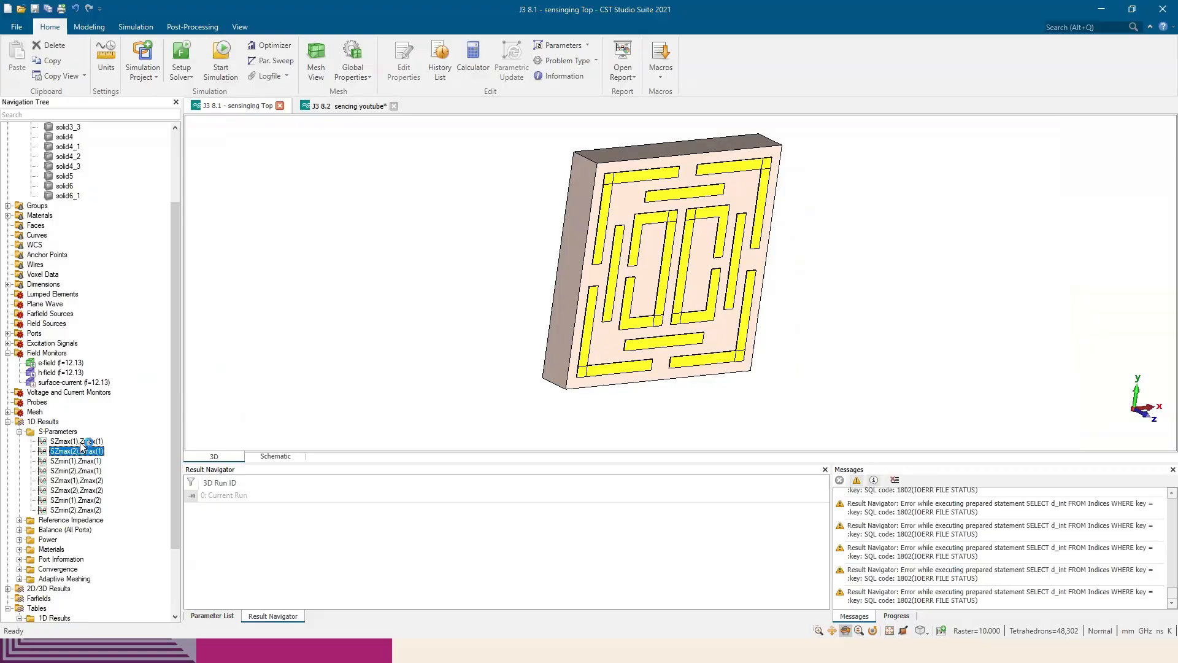
pyautogui.click(92, 441)
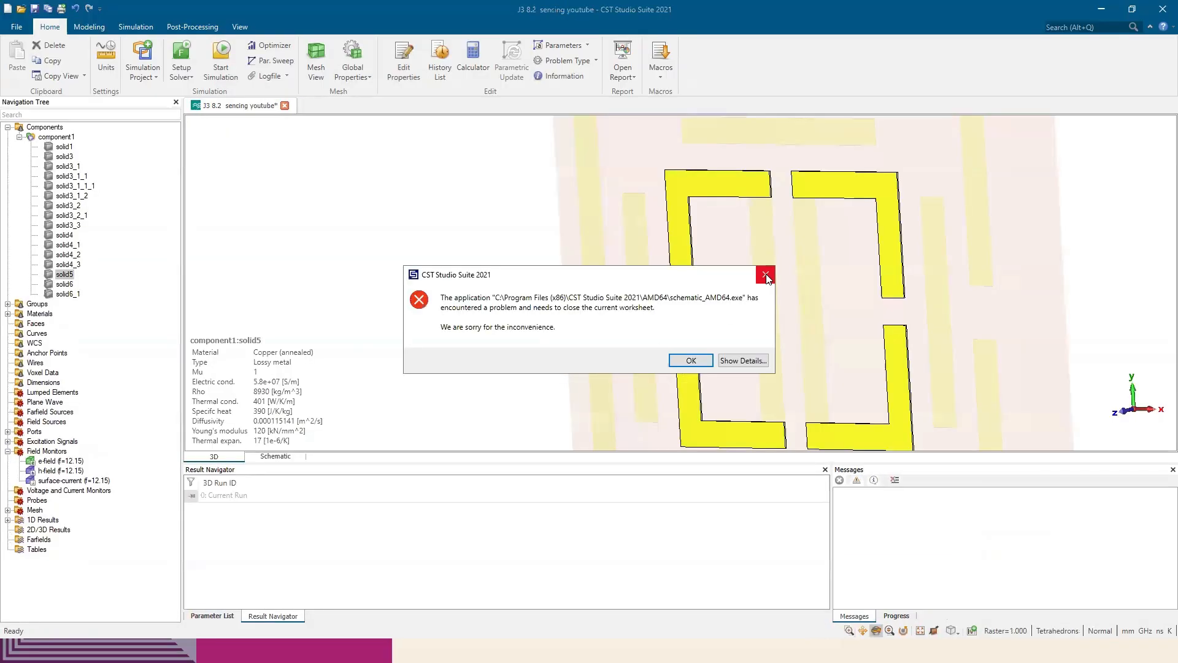
pyautogui.click(766, 275)
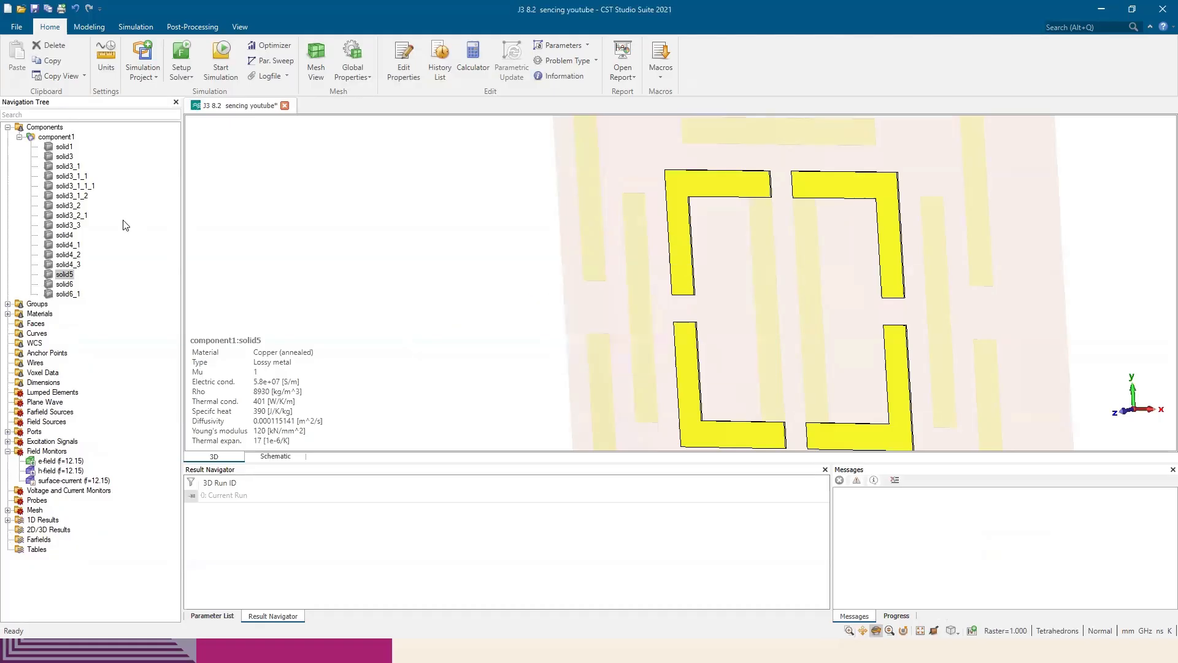
# Reopen the recent project J3 8.1 - sensinging Top.cst and recover its autosaved version
pyautogui.click(10, 28)
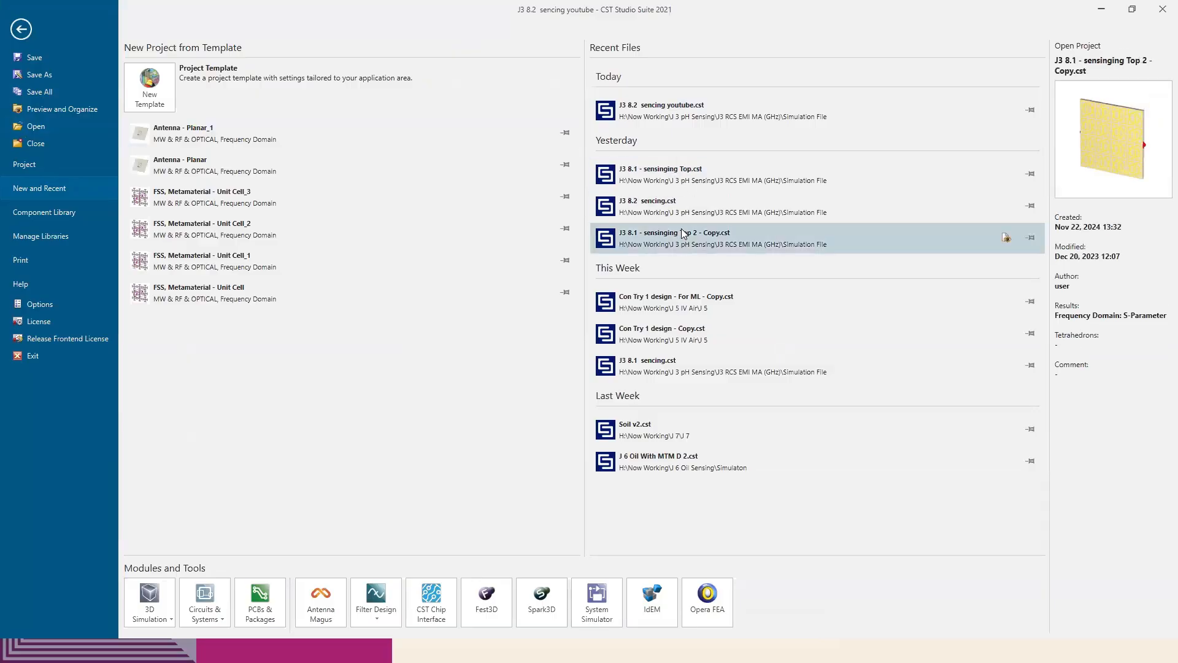
pyautogui.click(695, 176)
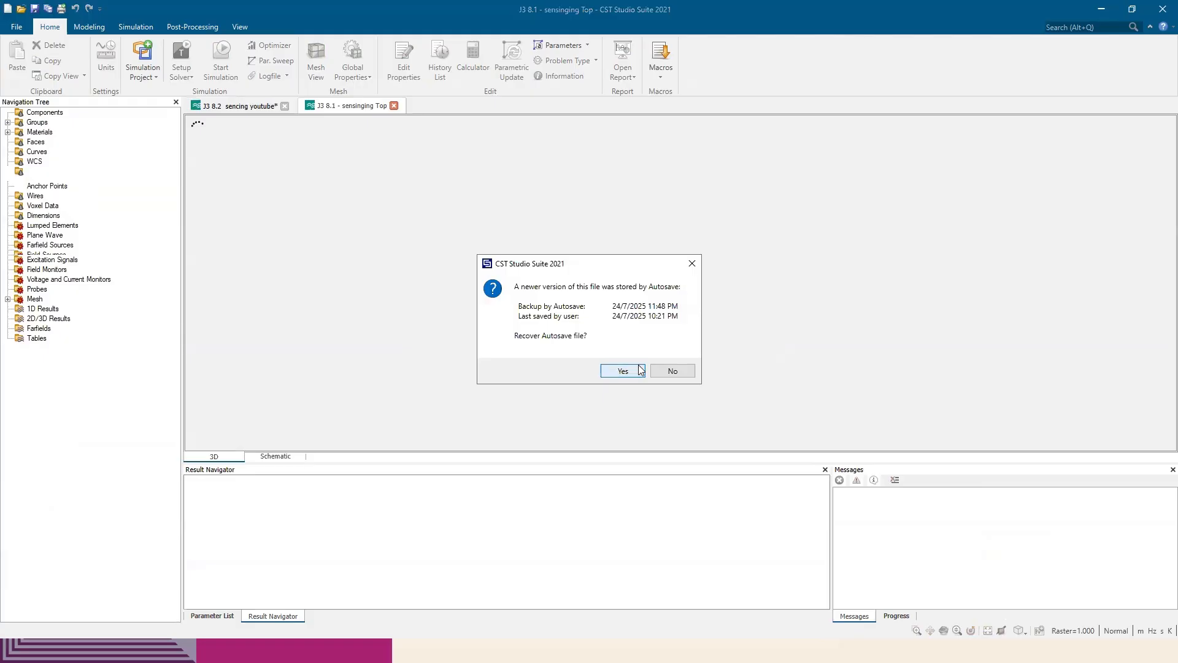
pyautogui.press('Return')
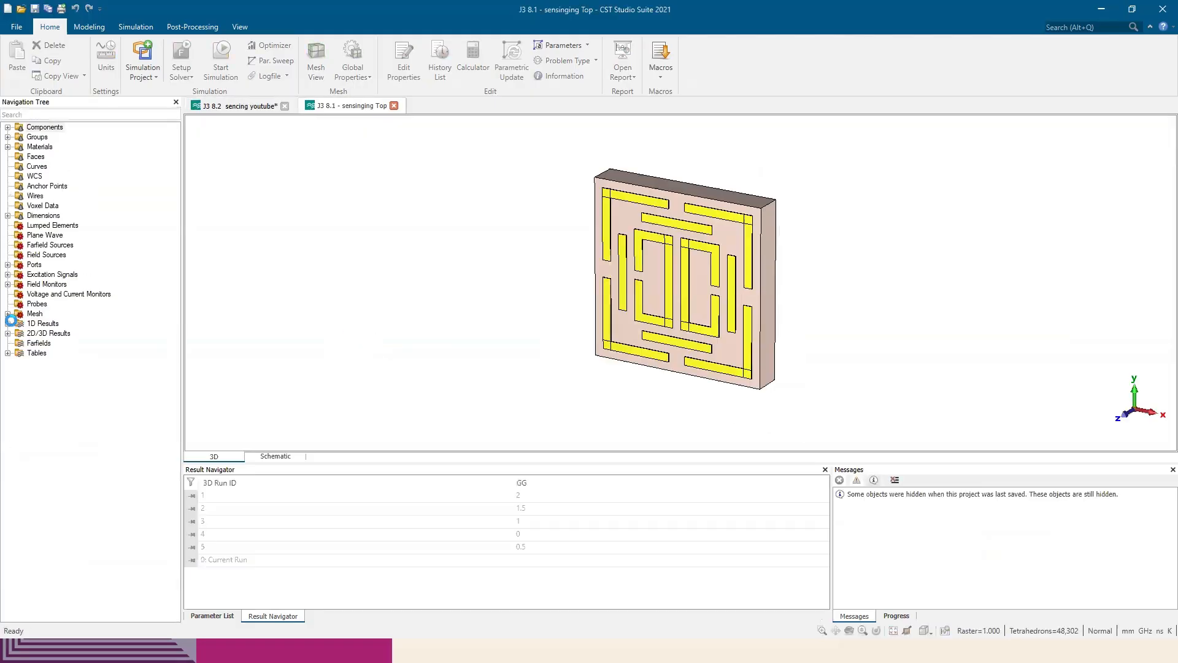
# Expand the 1D S-parameter results and view the SZmax(2),Zmax(1) and SZmin(1),Zmax(1) curves for the GG sweep
pyautogui.click(8, 322)
pyautogui.click(19, 333)
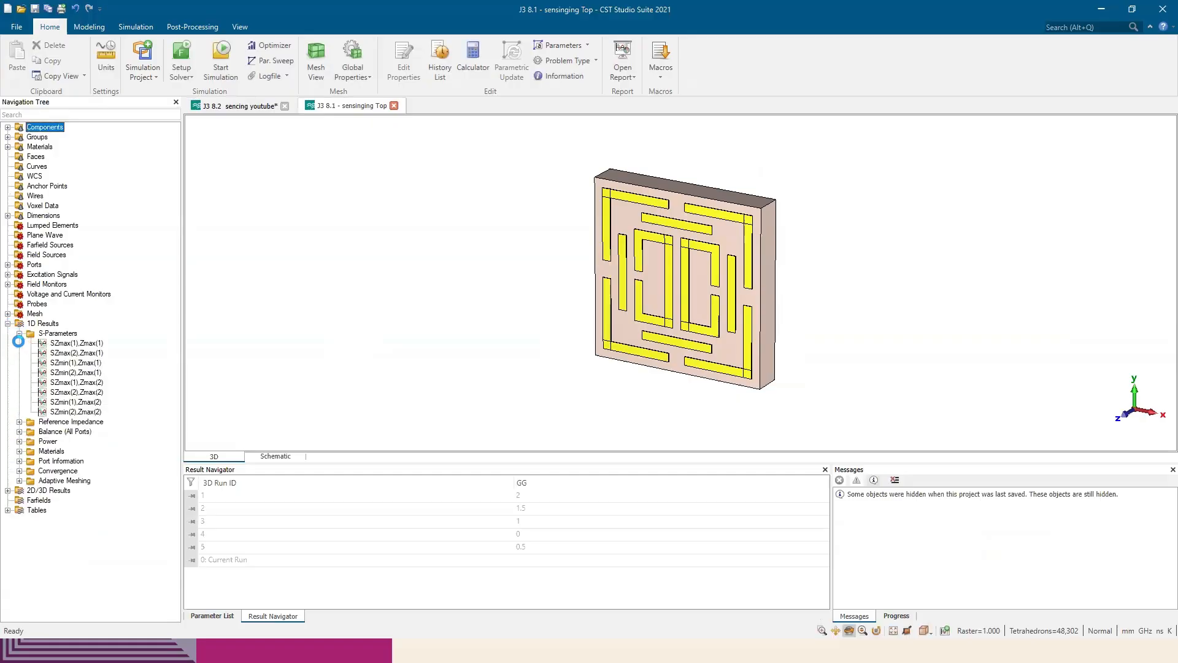
pyautogui.click(67, 352)
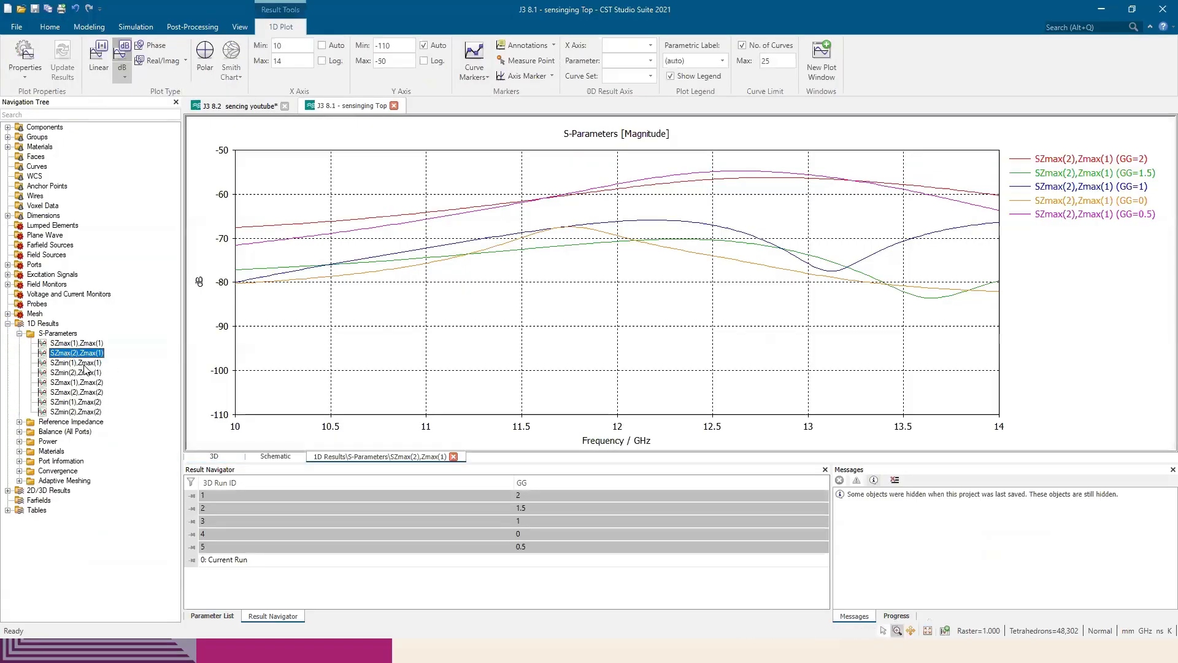
pyautogui.click(87, 363)
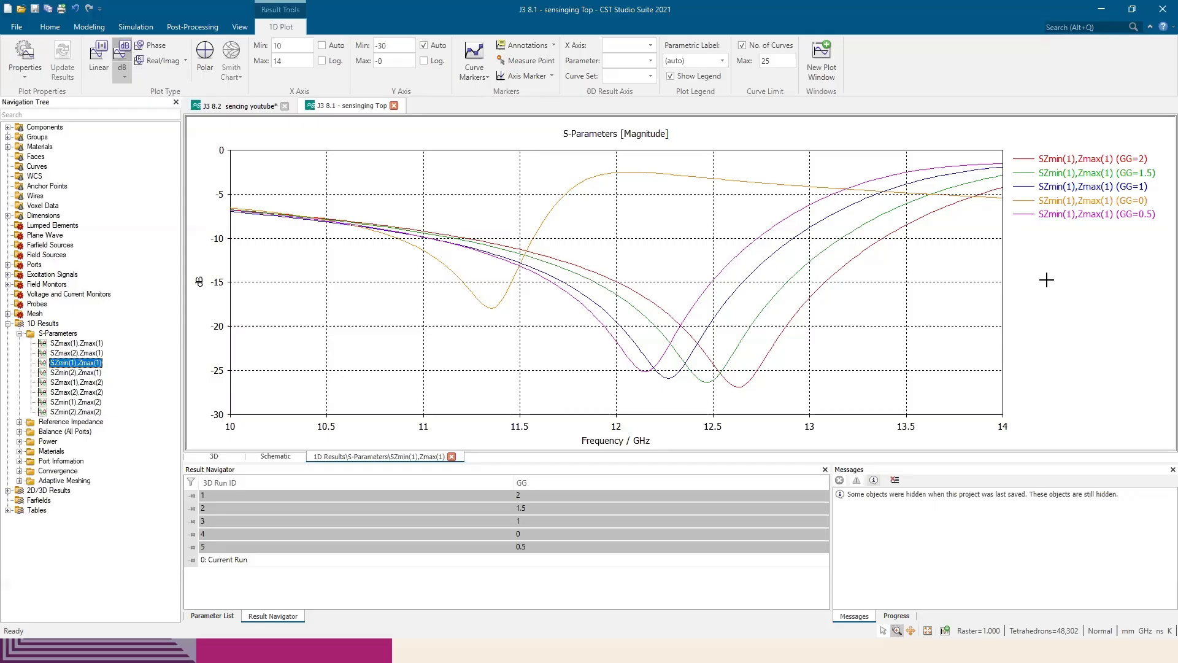
pyautogui.click(1122, 184)
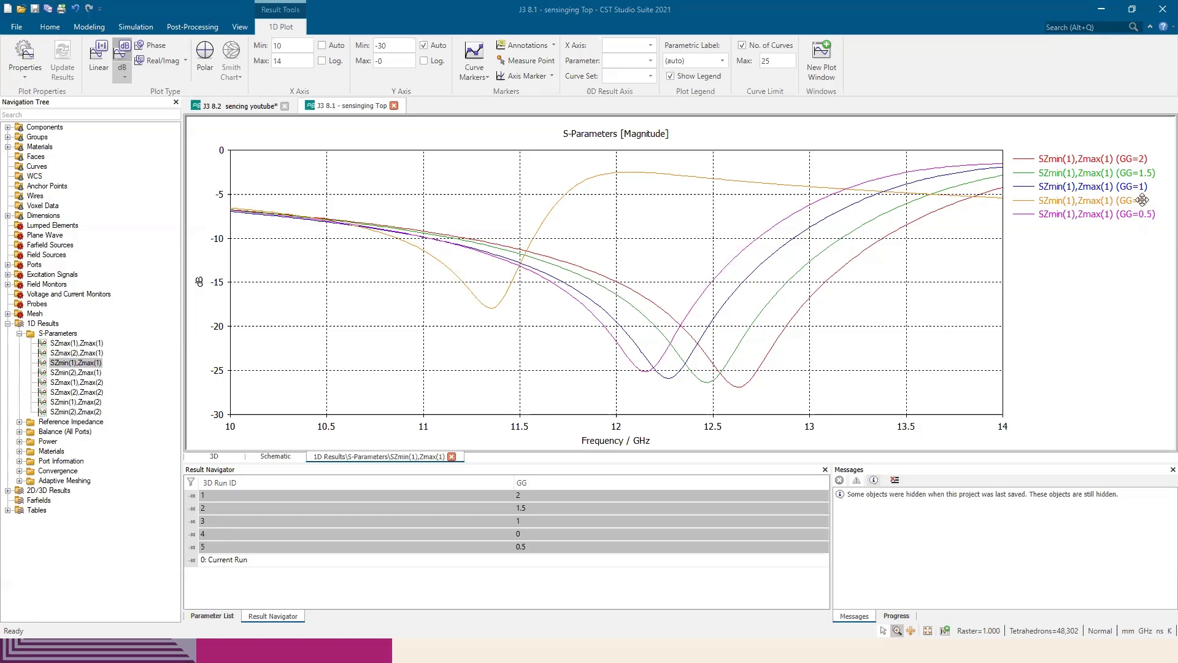
# Switch to the paper in Edge and compare the sweep curves with its gap-variation plot and the G2 values in section 2.2
pyautogui.hotkey('alt', 'Tab')
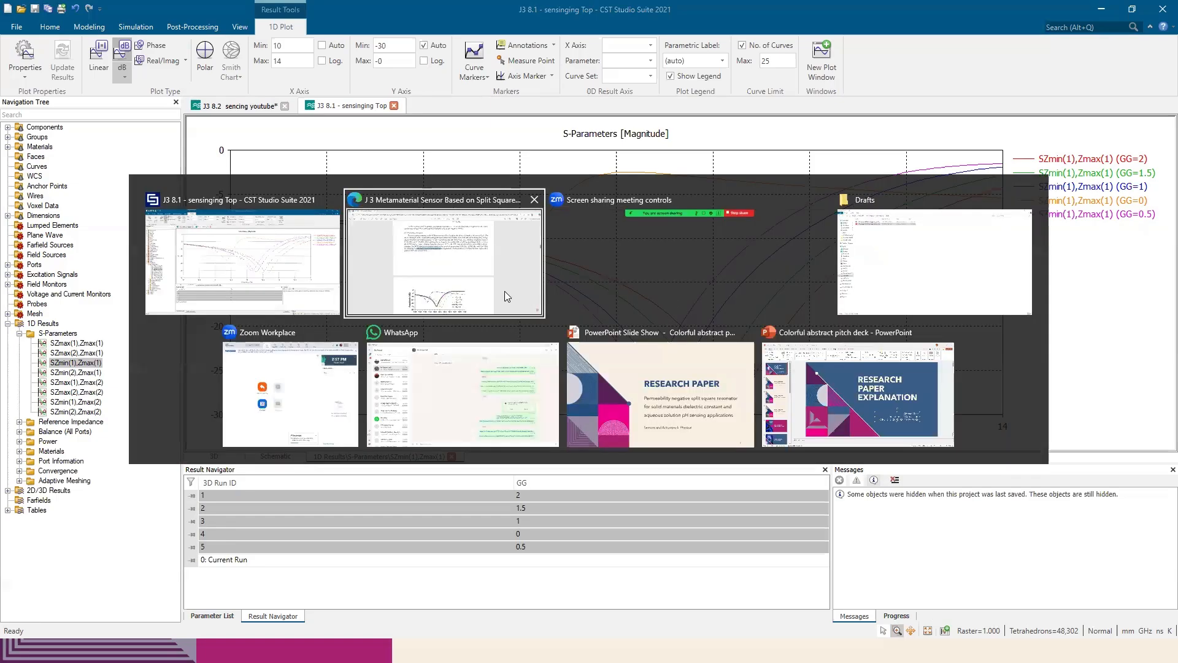
pyautogui.click(504, 291)
pyautogui.scroll(-4, 671, 307)
pyautogui.scroll(1, 673, 302)
pyautogui.scroll(-1, 673, 297)
pyautogui.scroll(4, 663, 338)
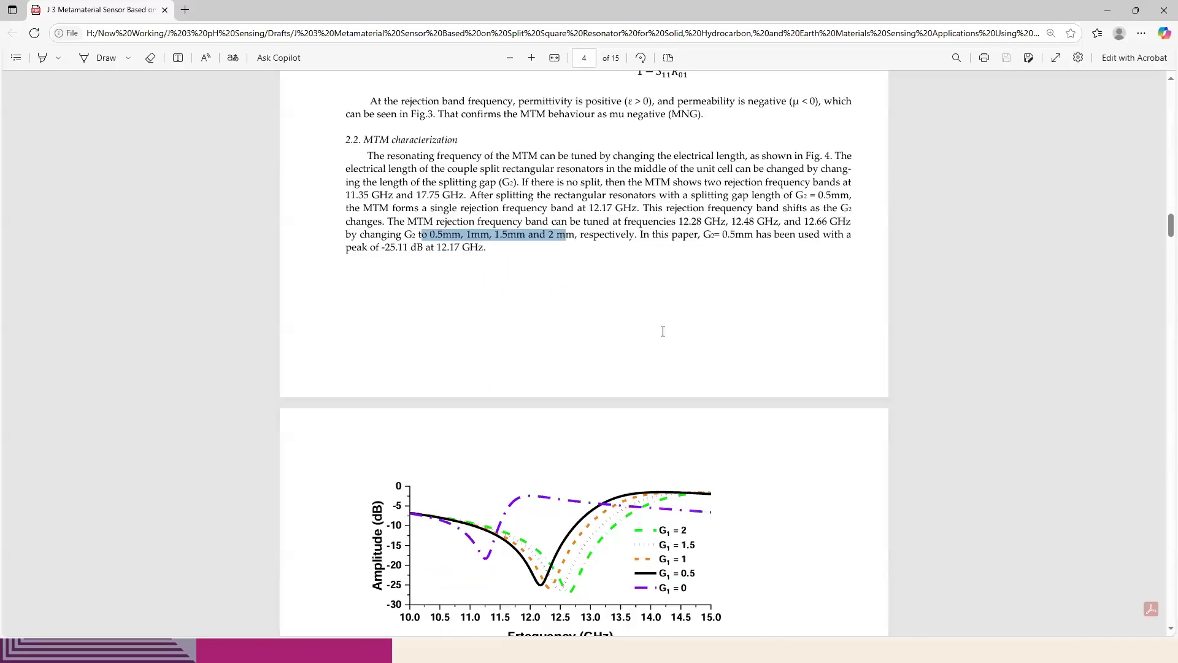
pyautogui.scroll(1, 520, 343)
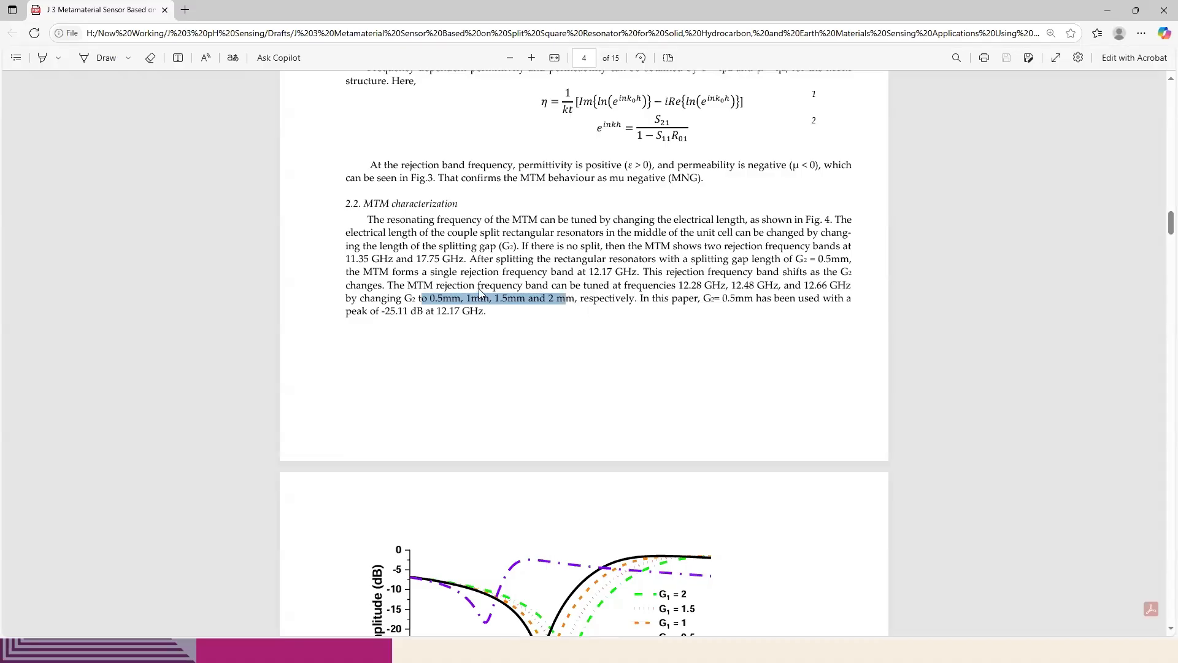
pyautogui.click(428, 302)
pyautogui.moveTo(430, 299); pyautogui.dragTo(486, 301)
pyautogui.click(574, 316)
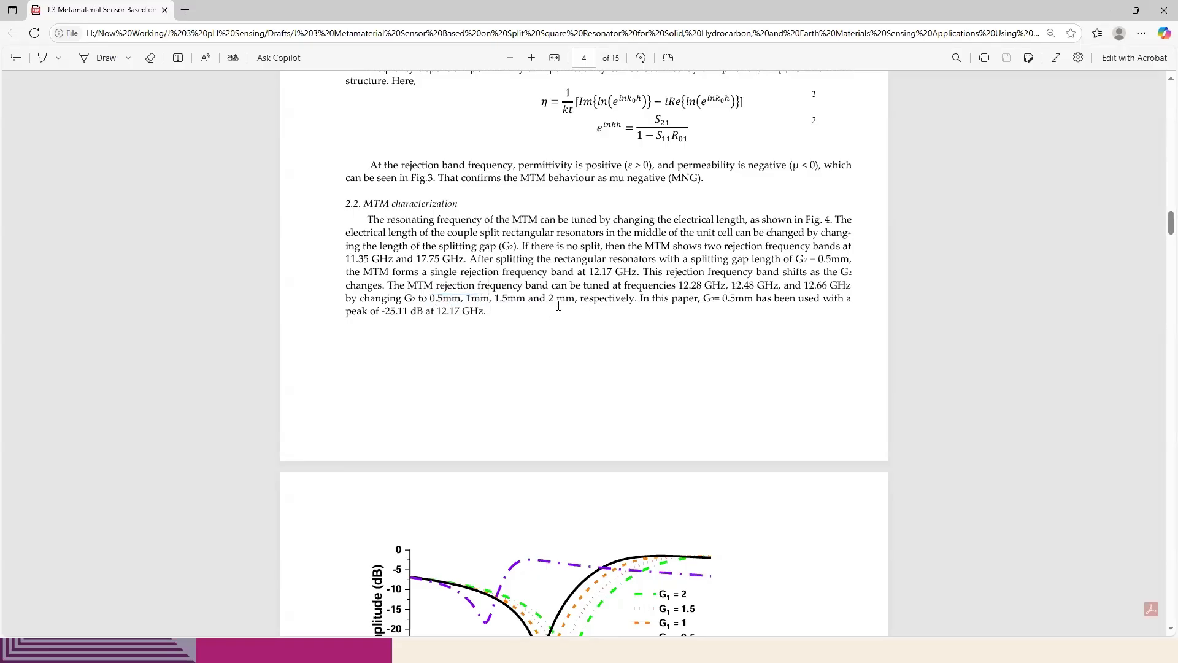
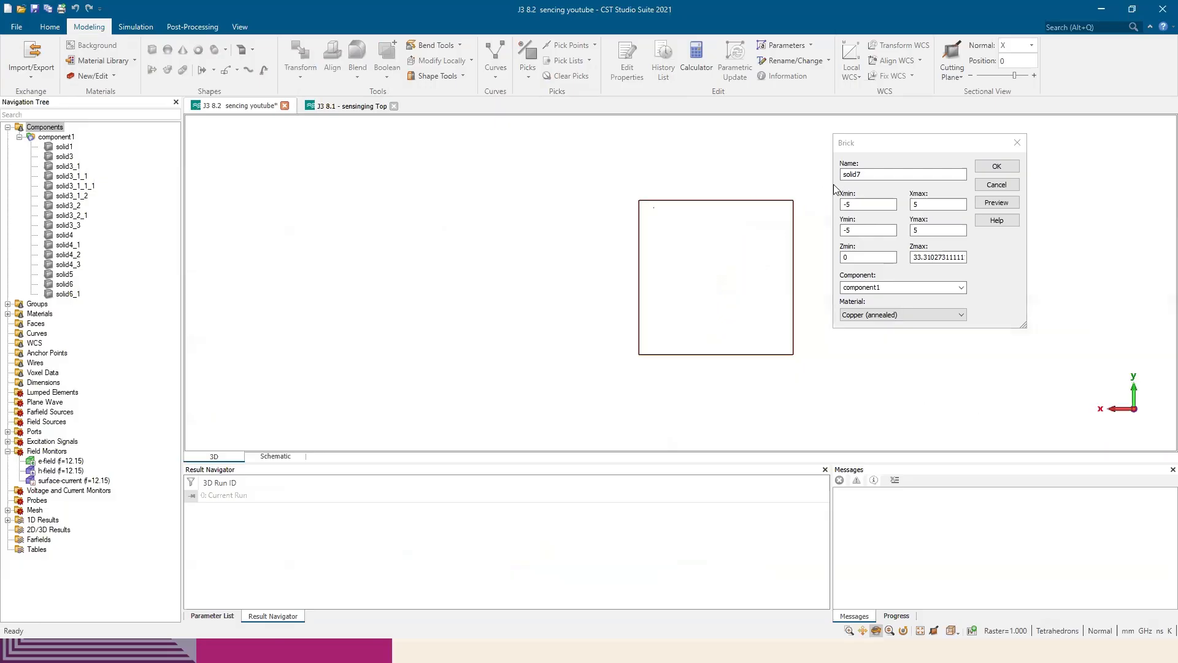
# Set the new brick's Zmin to 0.035 and Zmax to 0.035+1.6, and preview it against the resonator layer
pyautogui.click(872, 257)
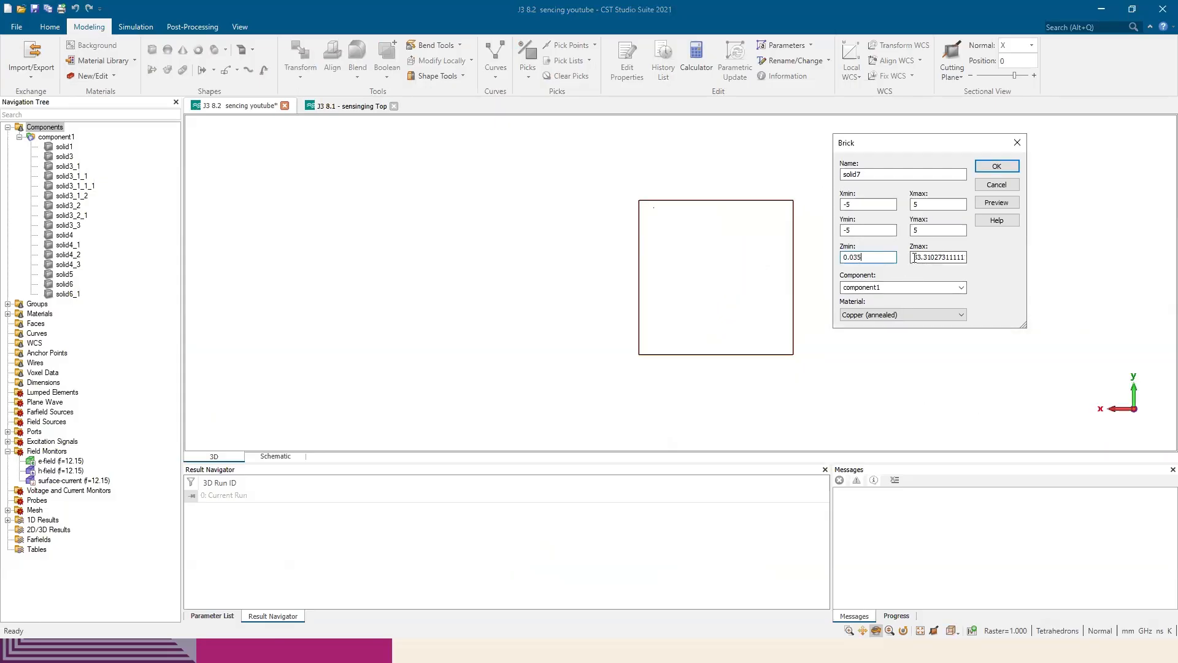
pyautogui.press('Tab')
pyautogui.write('0.')
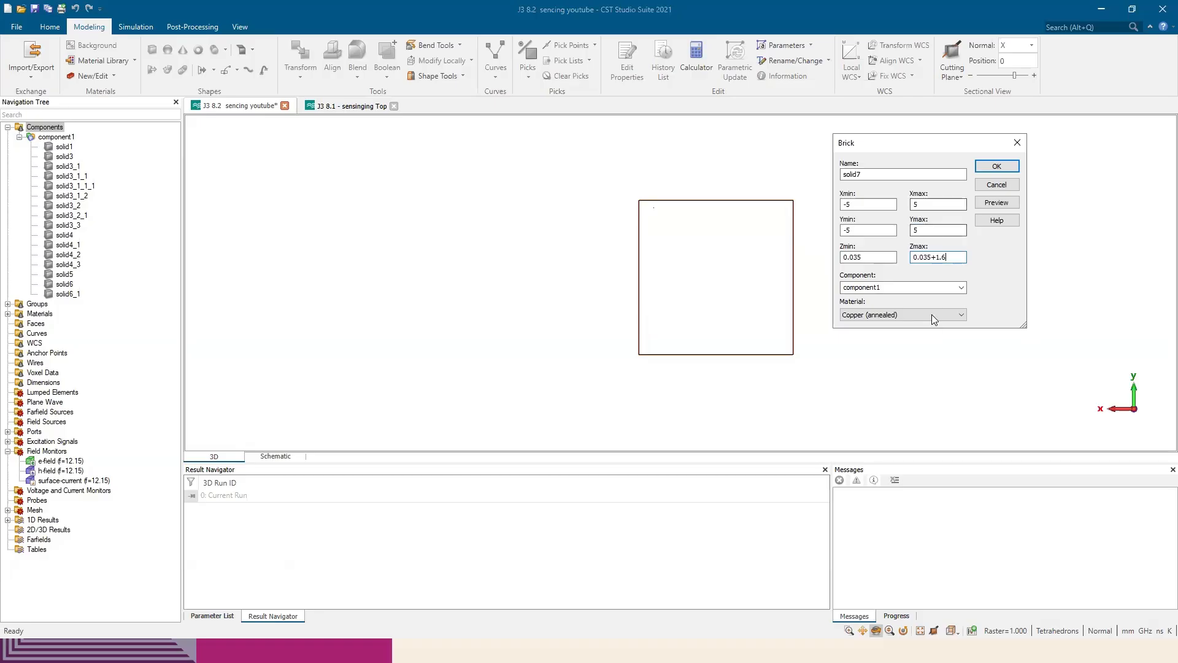
pyautogui.click(996, 202)
pyautogui.moveTo(770, 302); pyautogui.dragTo(712, 272)
pyautogui.moveTo(712, 272); pyautogui.dragTo(618, 281, button='middle')
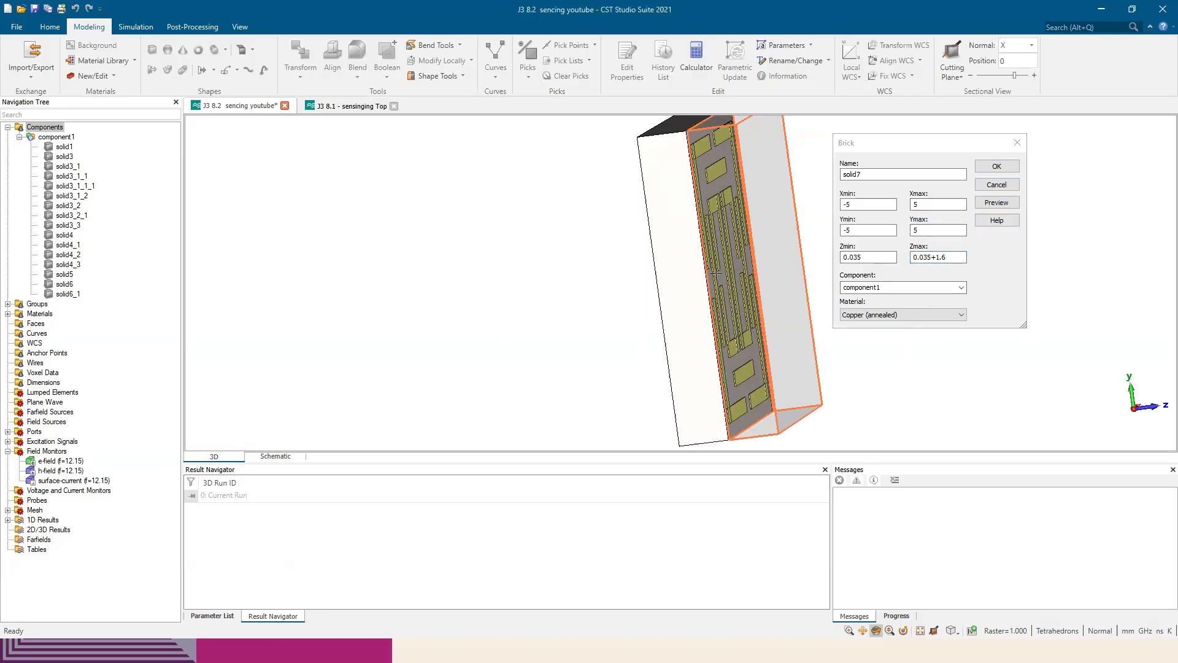
pyautogui.moveTo(765, 251); pyautogui.dragTo(787, 283)
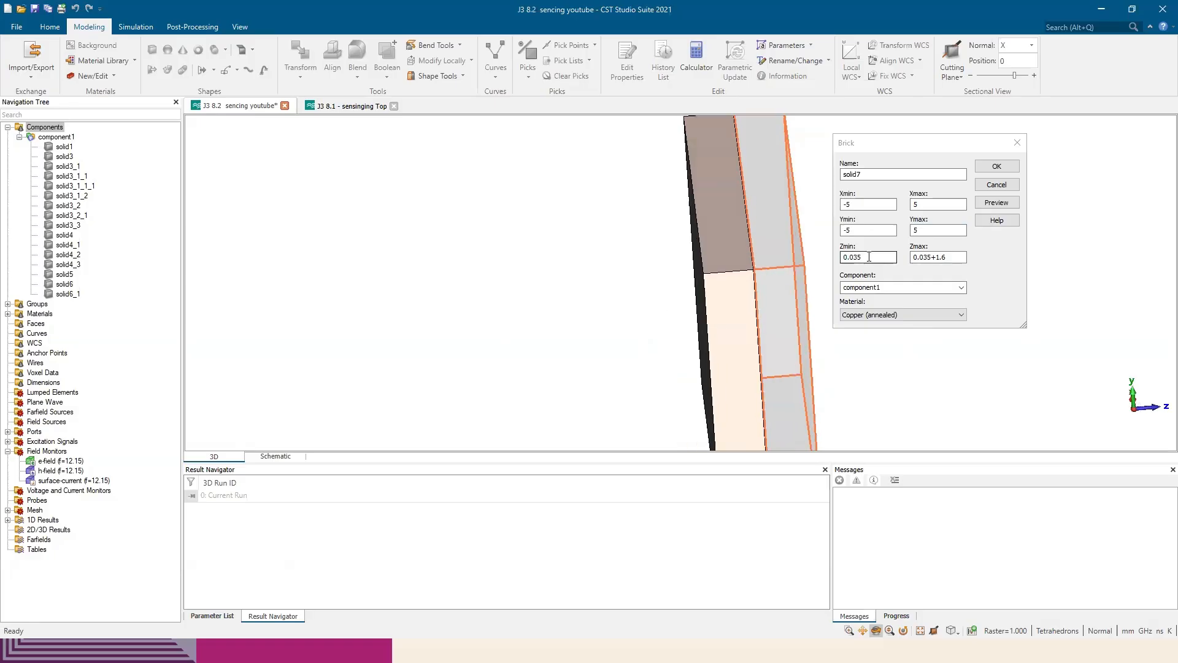
# Inspect the brick preview where it meets the copper layer, trying Zmin 0 and restoring 0.035
pyautogui.scroll(5, 764, 241)
pyautogui.moveTo(867, 254); pyautogui.dragTo(854, 253)
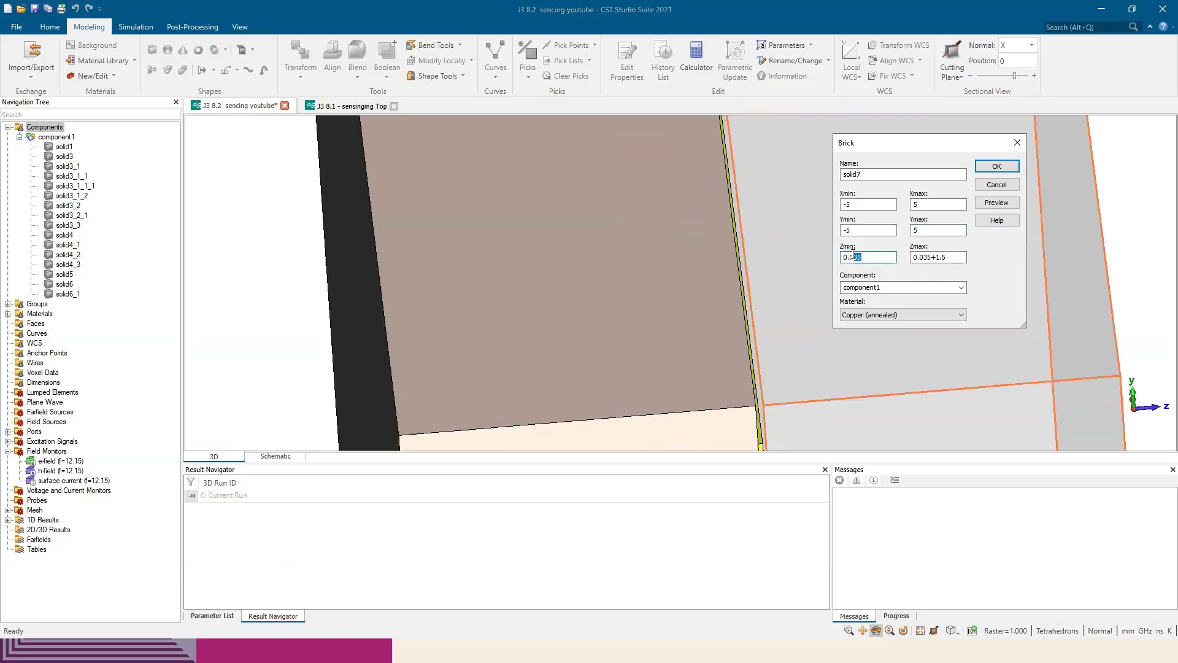
pyautogui.click(874, 259)
pyautogui.scroll(-3, 750, 276)
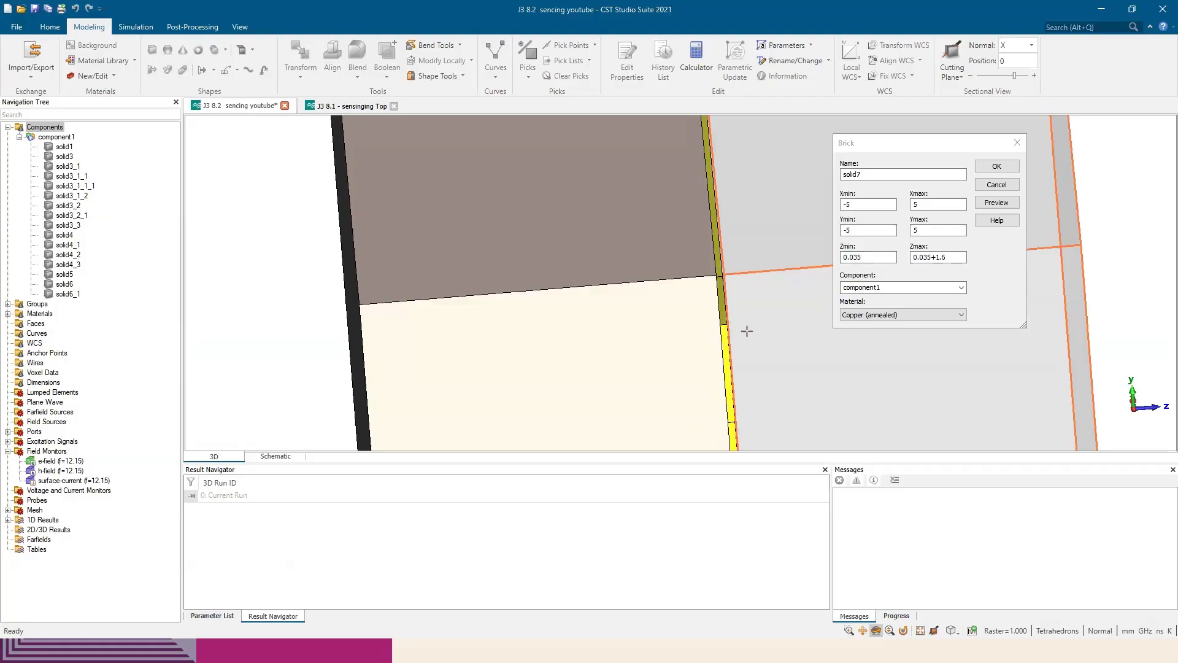
pyautogui.doubleClick(846, 257)
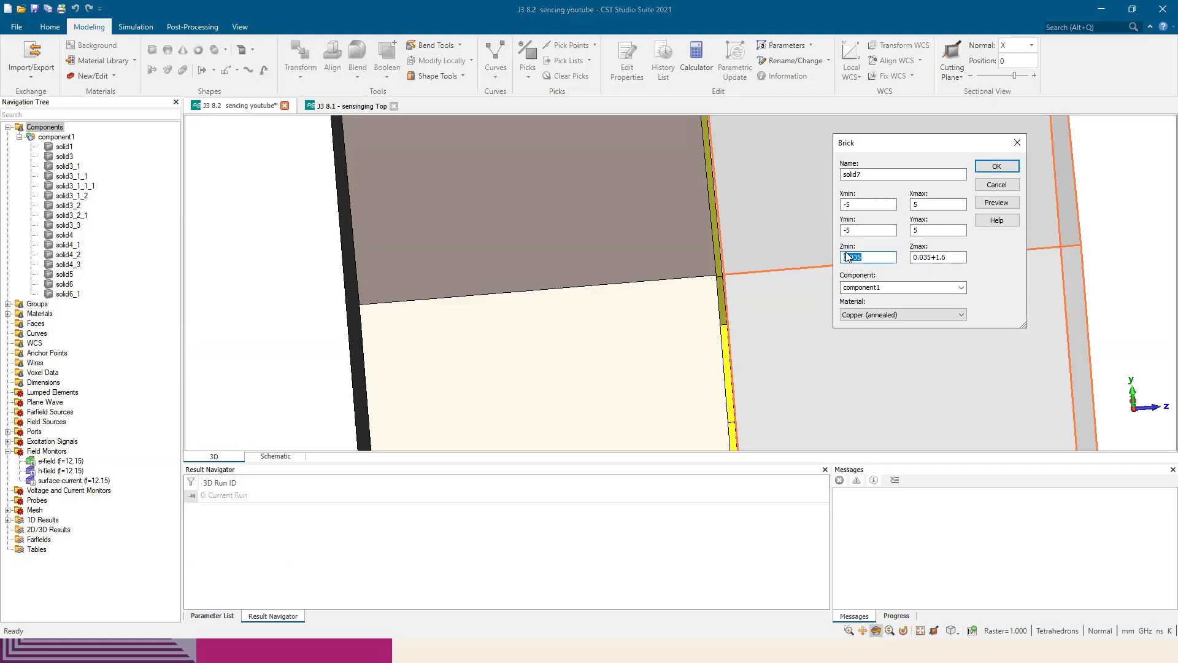
pyautogui.write('0')
pyautogui.write('0.035')
pyautogui.moveTo(778, 313); pyautogui.dragTo(762, 303)
pyautogui.scroll(-3, 762, 303)
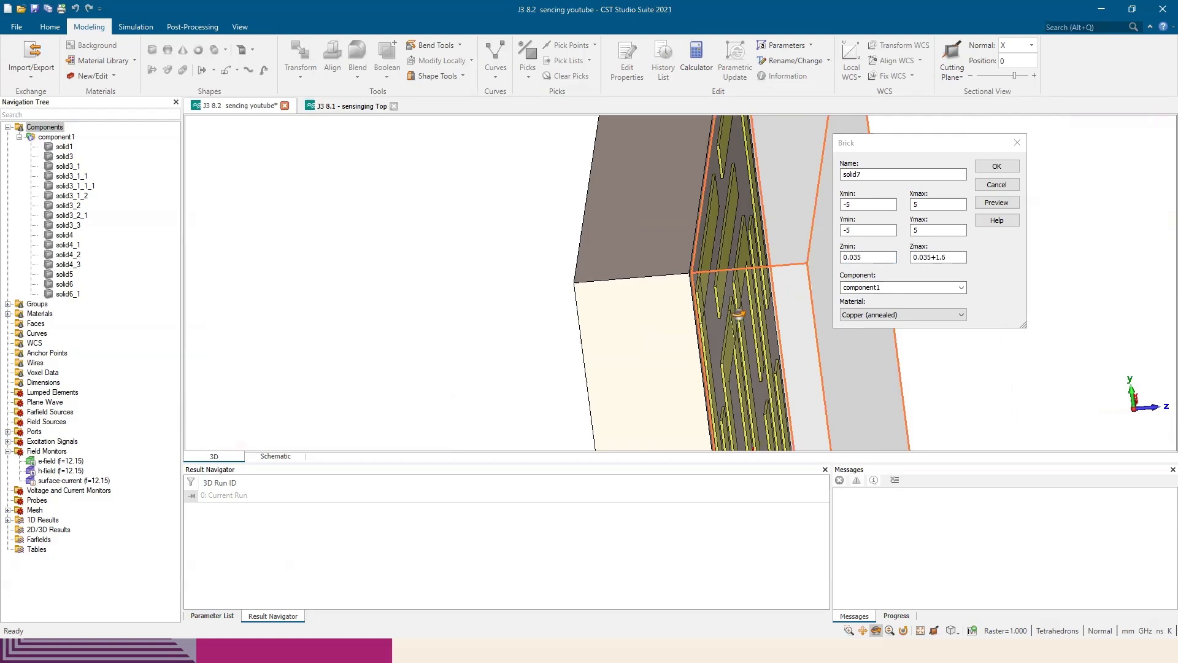
pyautogui.moveTo(738, 315)
pyautogui.mouseDown()
pyautogui.moveTo(746, 308)
pyautogui.moveTo(686, 293)
pyautogui.moveTo(749, 305)
pyautogui.moveTo(724, 310)
pyautogui.mouseUp()
pyautogui.scroll(-10, 684, 294)
# Load Rogers RO3010 (lossy) from the material library as the brick's material and create the brick over the resonator
pyautogui.click(896, 314)
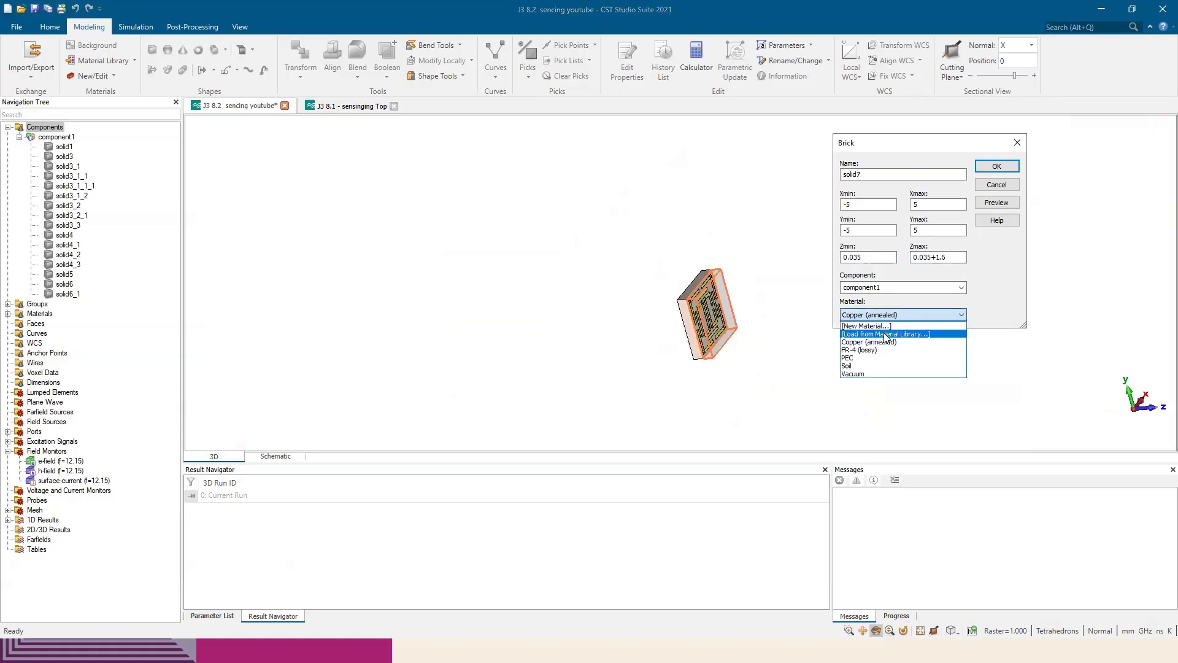
pyautogui.click(885, 334)
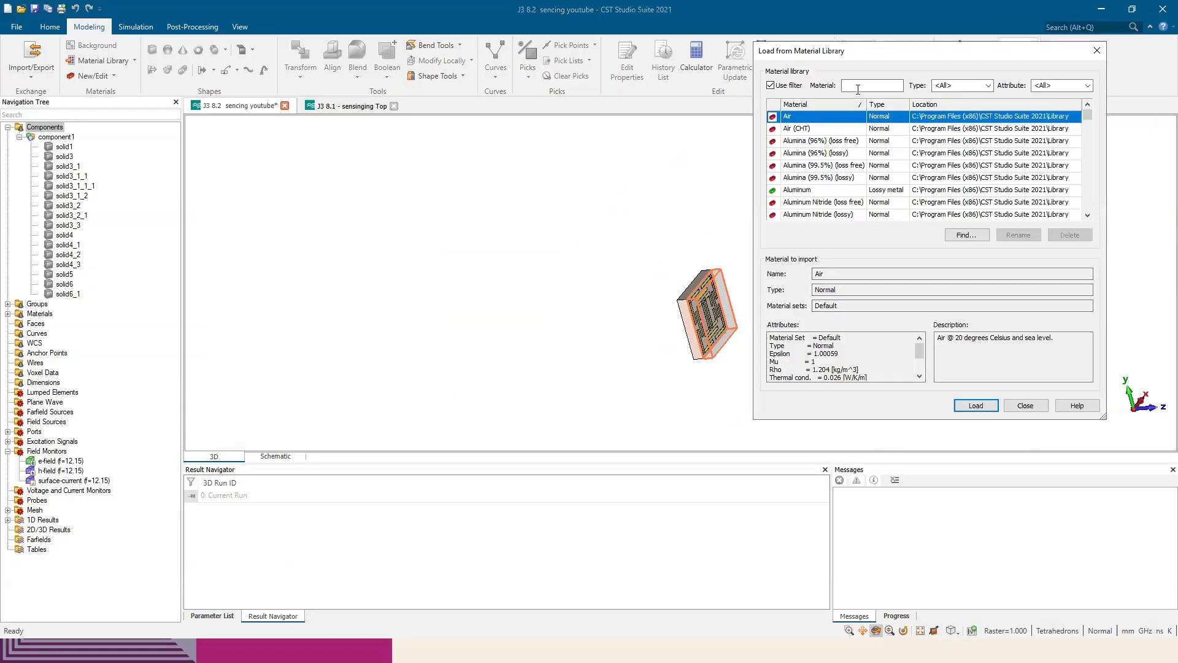
pyautogui.click(856, 85)
pyautogui.write('ro30')
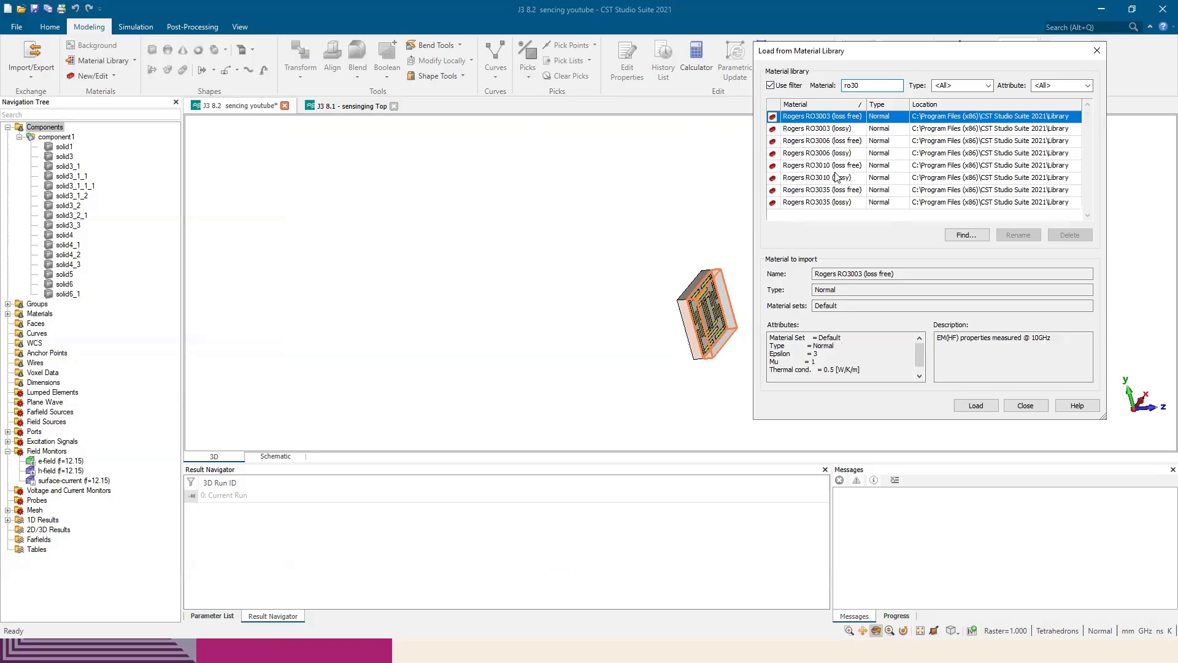
pyautogui.click(837, 177)
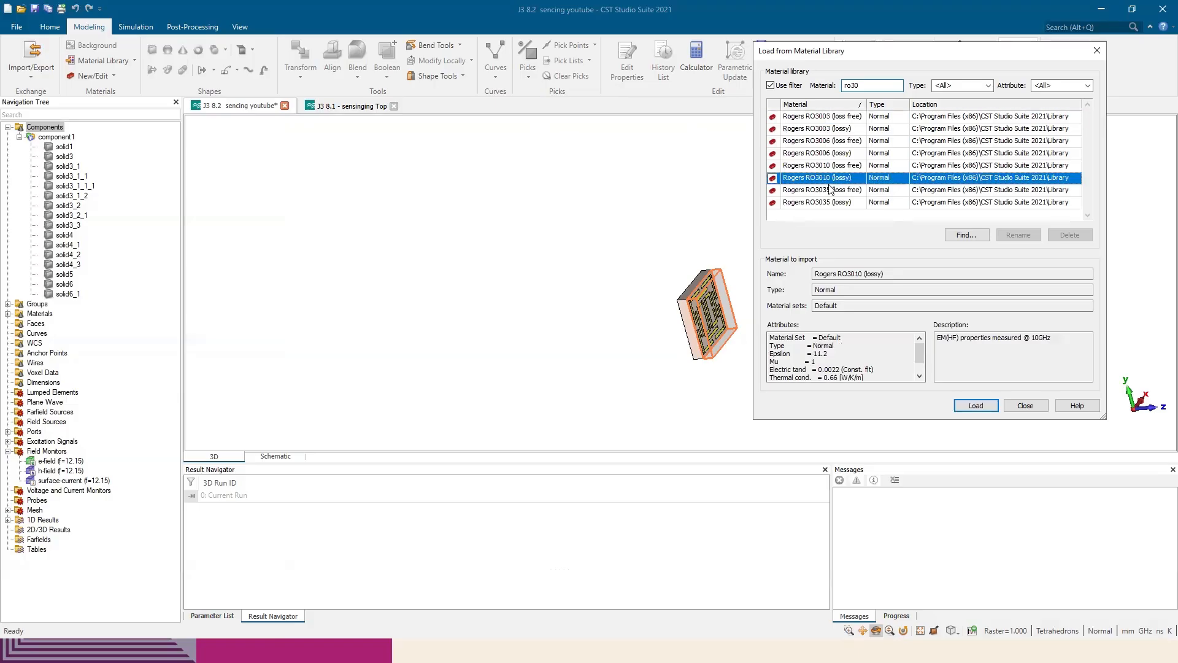
pyautogui.click(976, 406)
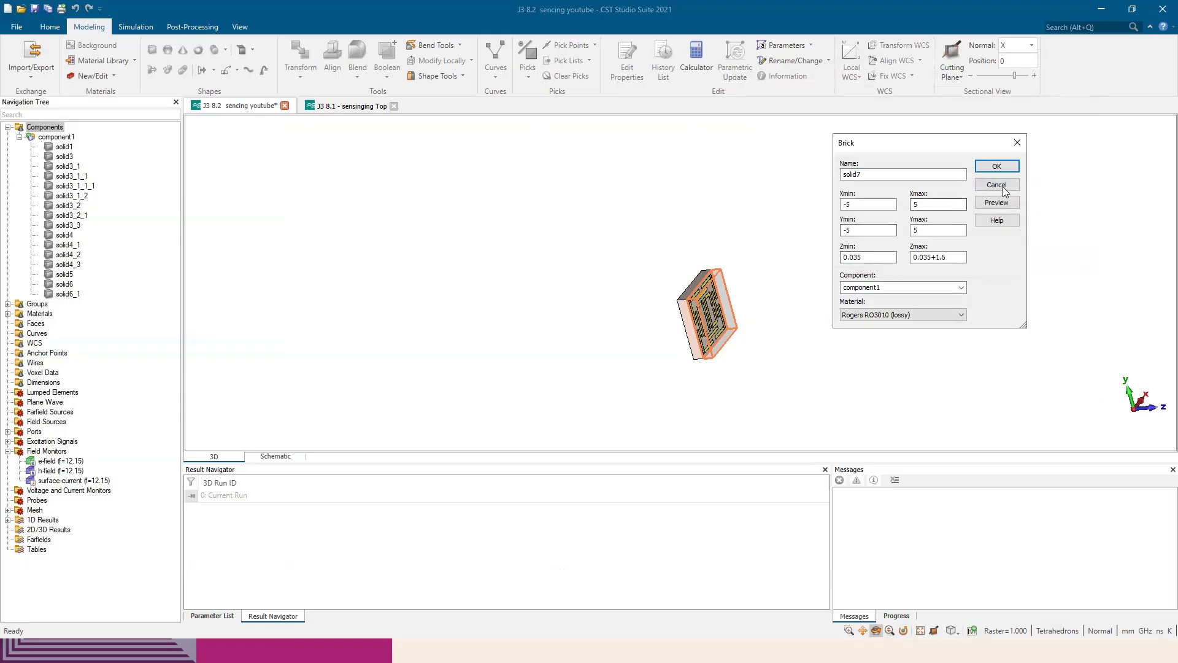
pyautogui.click(996, 166)
pyautogui.moveTo(739, 342); pyautogui.dragTo(559, 337)
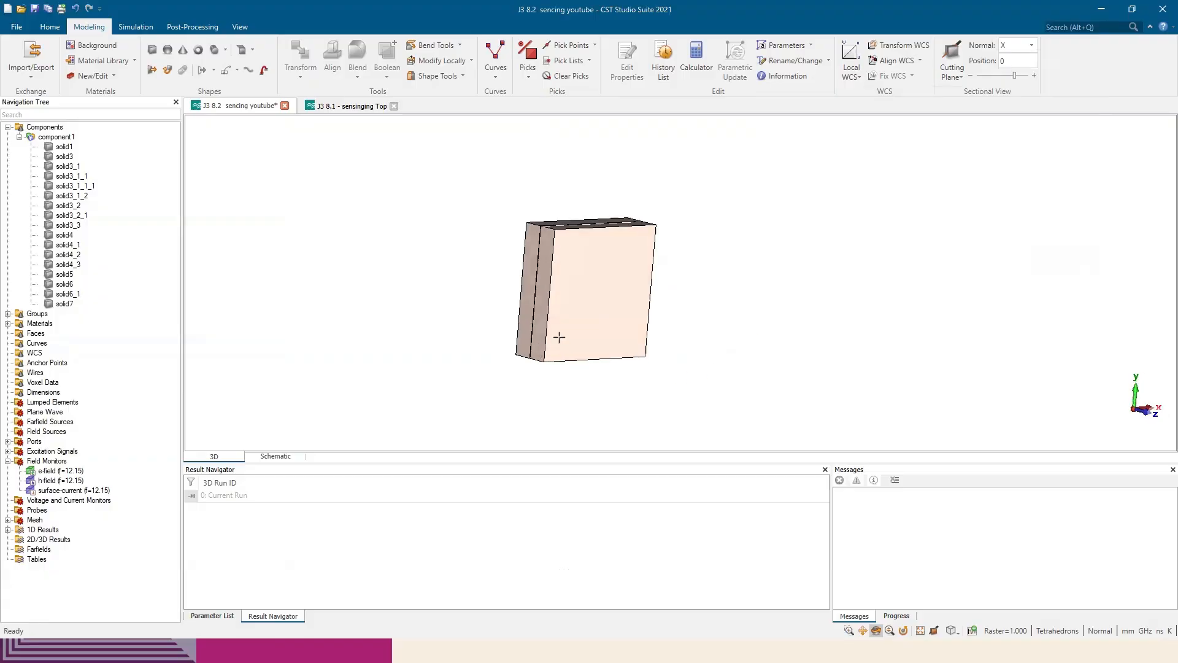
pyautogui.moveTo(462, 280); pyautogui.dragTo(475, 311)
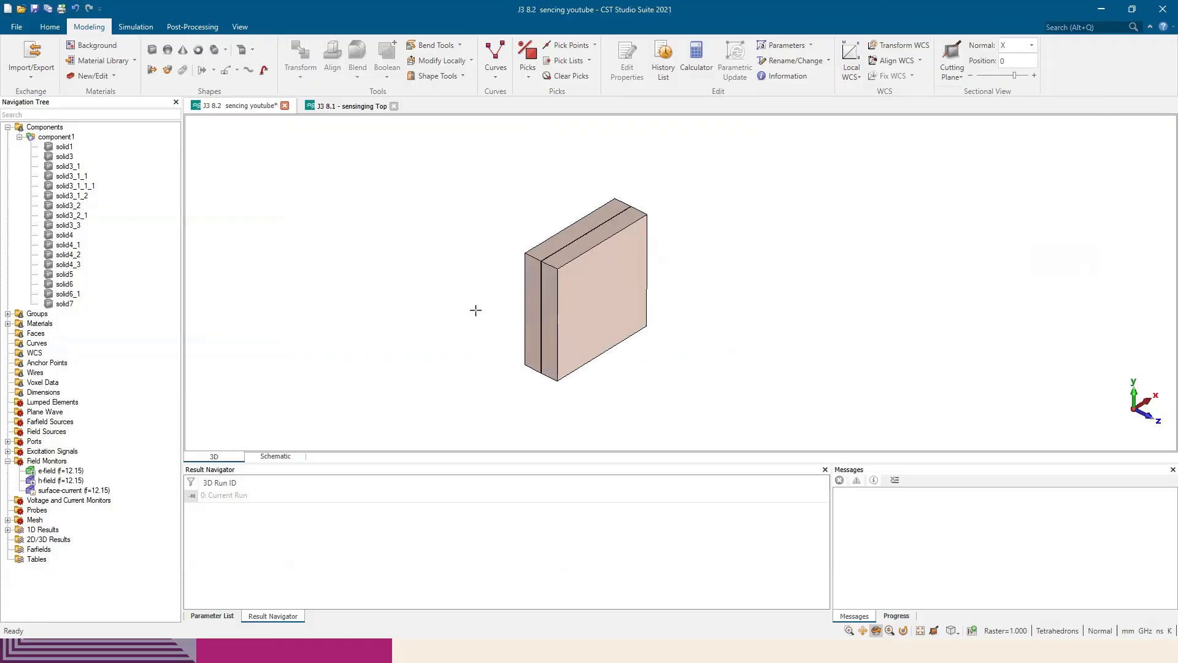
pyautogui.moveTo(627, 317); pyautogui.dragTo(340, 211)
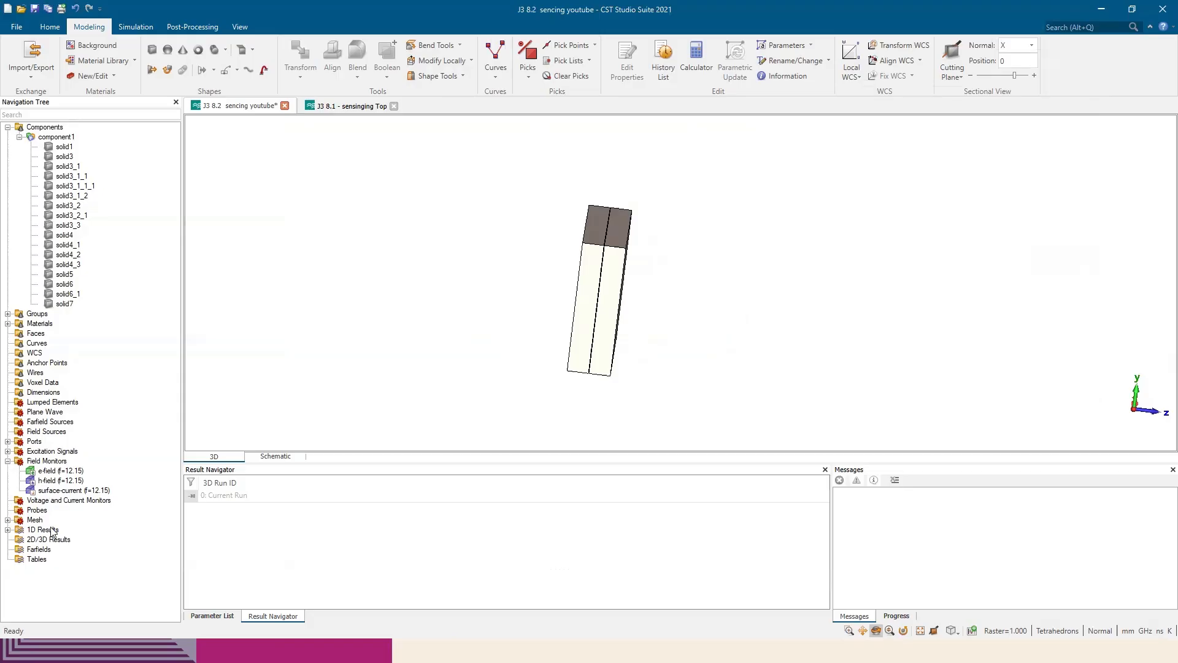
# Compare the SZmin(1),Zmax(1) curves in the J3 8.1 project with the Rogers RO3010 response in the paper's Figure 7
pyautogui.click(341, 107)
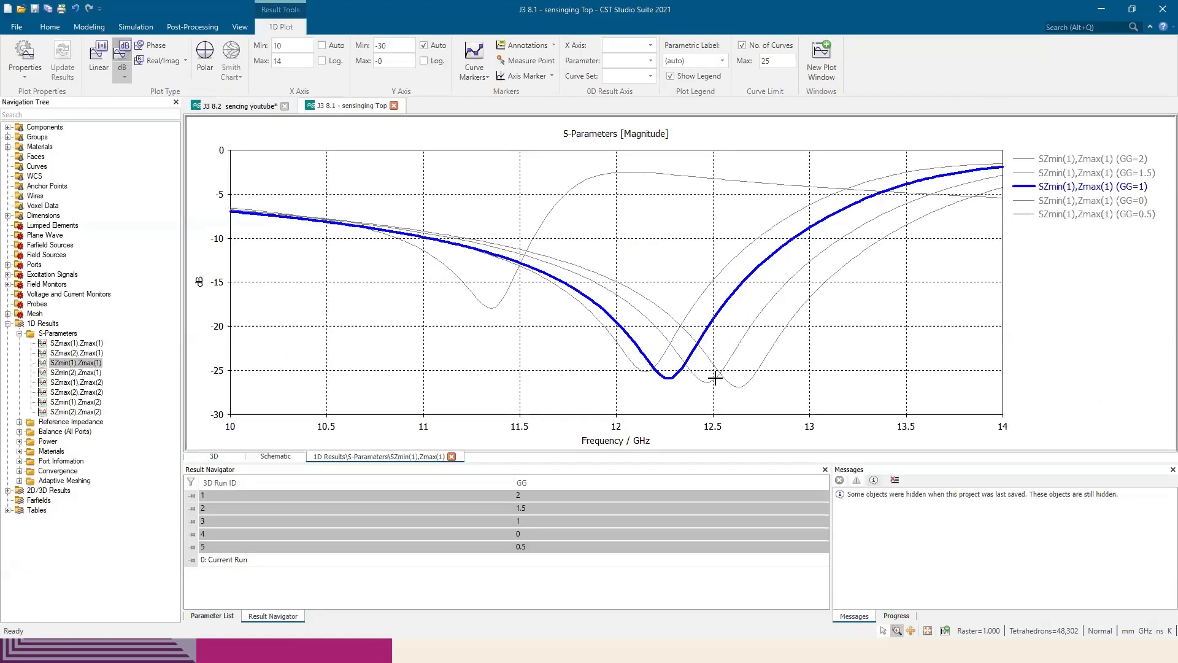
pyautogui.hotkey('alt', 'Tab')
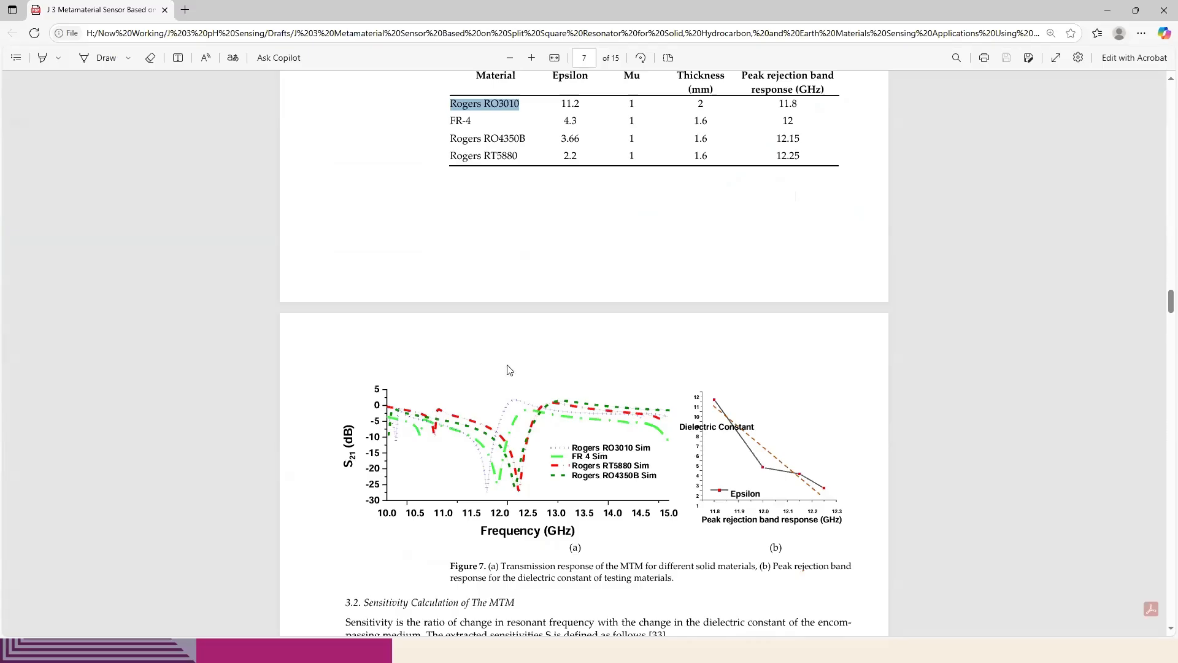
pyautogui.scroll(2, 563, 492)
pyautogui.scroll(-2, 576, 485)
pyautogui.moveTo(571, 448); pyautogui.dragTo(641, 449)
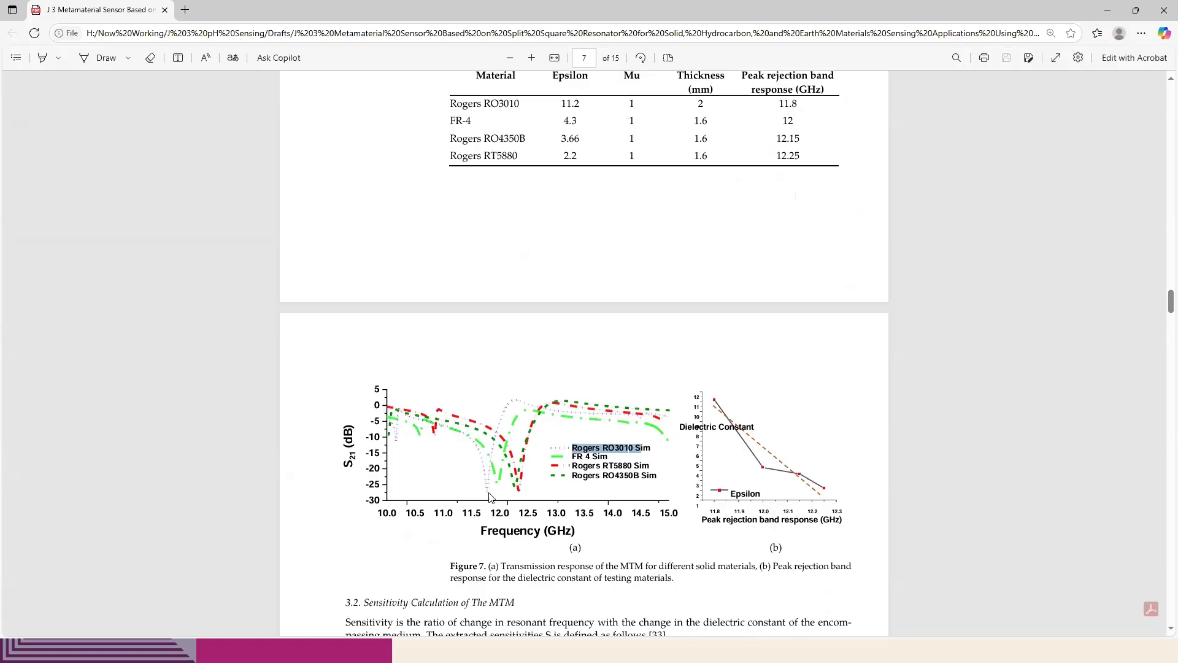
pyautogui.hotkey('alt', 'Tab')
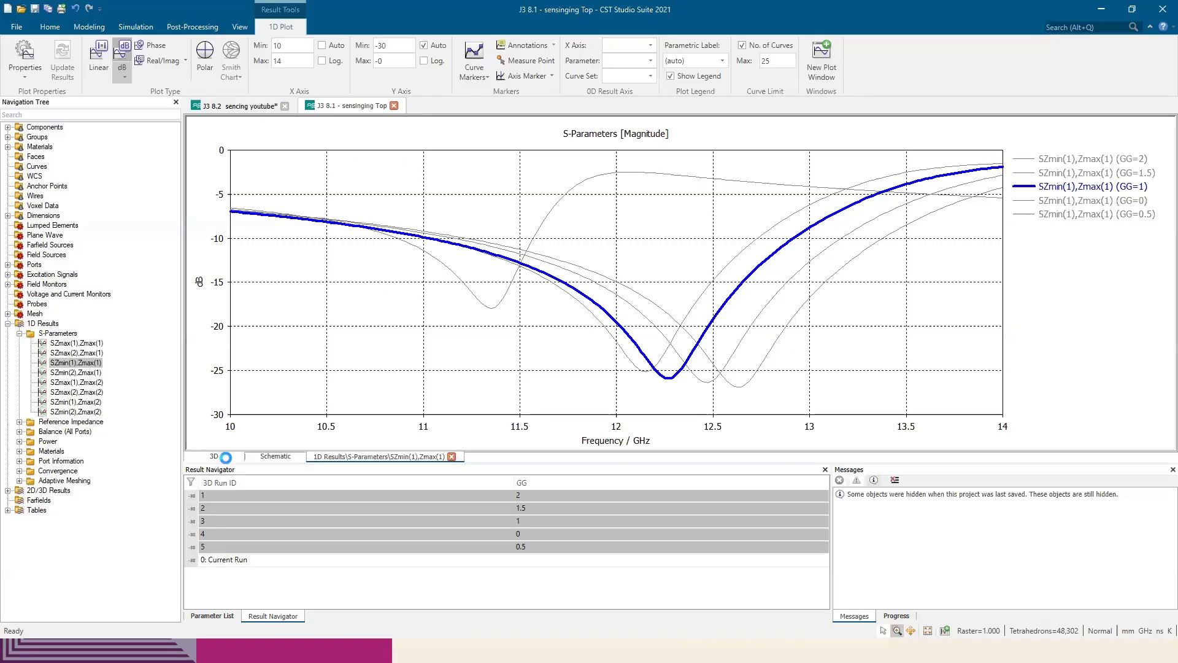
# Return to the J3 8.2 project, check solid7's material properties, and consult the paper's Table 1 of solid materials
pyautogui.click(215, 456)
pyautogui.click(244, 106)
pyautogui.moveTo(421, 231)
pyautogui.mouseDown()
pyautogui.moveTo(663, 273)
pyautogui.moveTo(127, 382)
pyautogui.mouseUp()
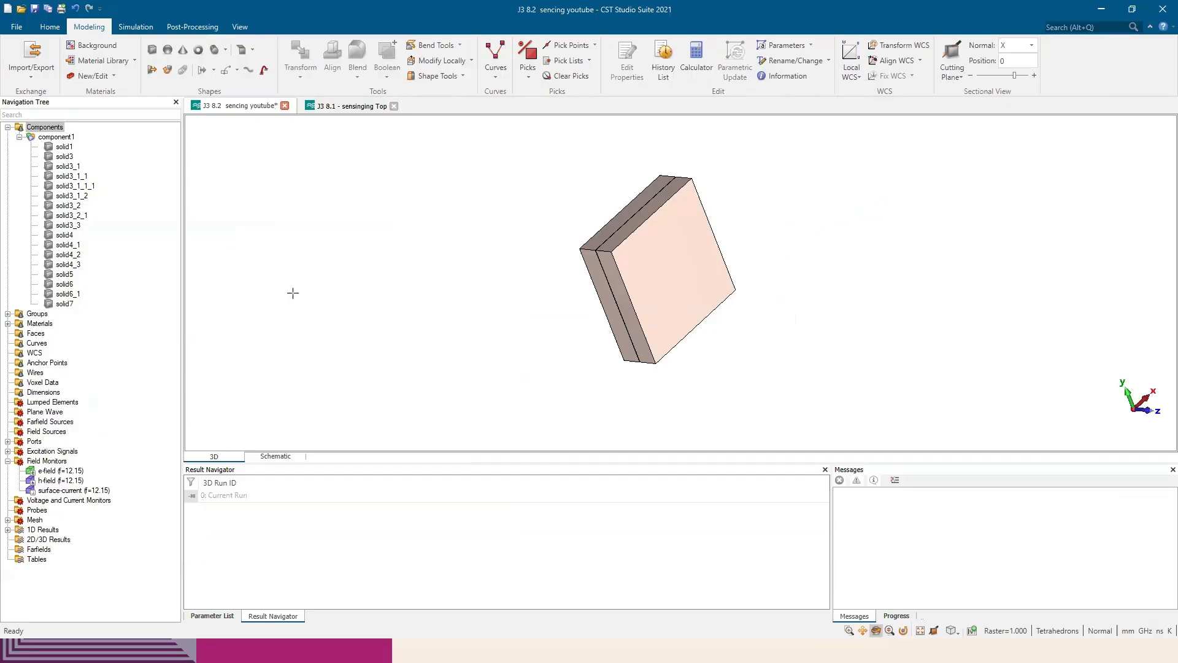
pyautogui.click(61, 304)
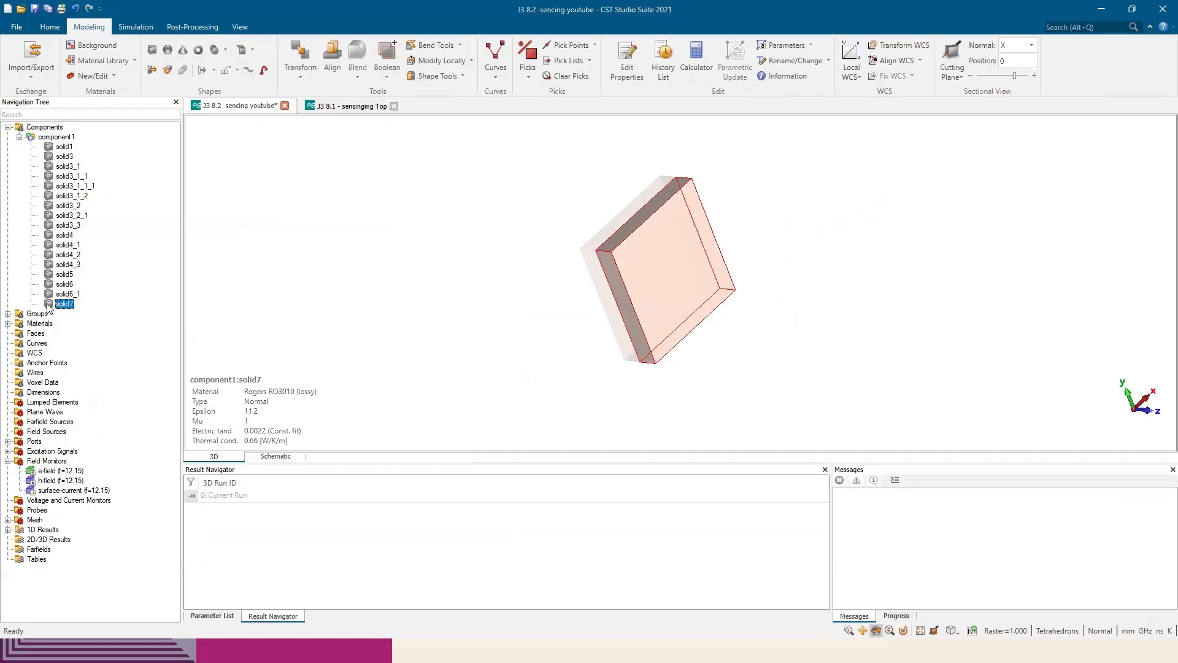
pyautogui.hotkey('alt', 'Tab')
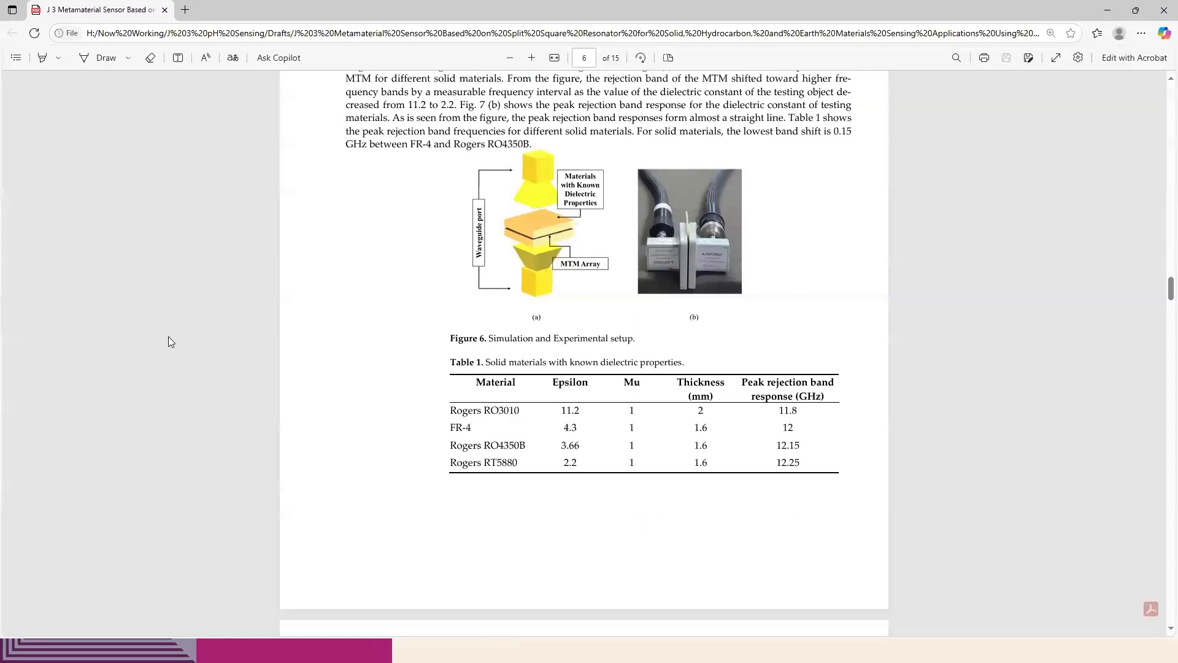
pyautogui.hotkey('alt', 'Tab')
# Assign the FR-4 (lossy) material to solid7 and check its material properties
pyautogui.rightClick(55, 305)
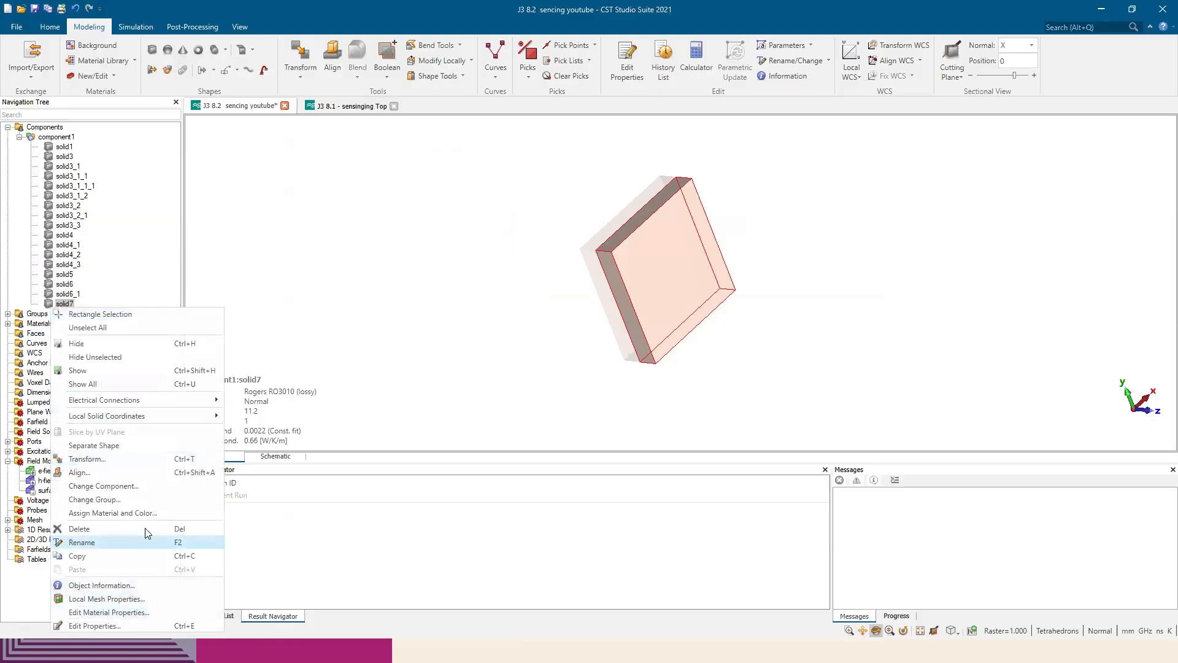
pyautogui.click(113, 513)
pyautogui.click(582, 333)
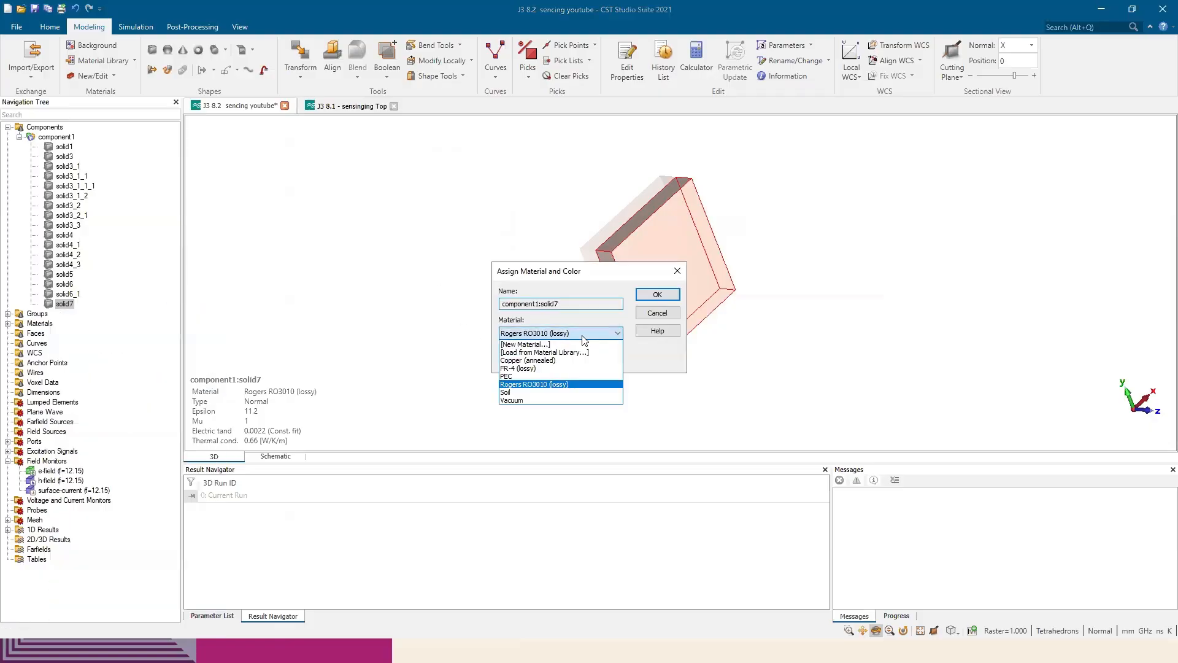
pyautogui.click(538, 368)
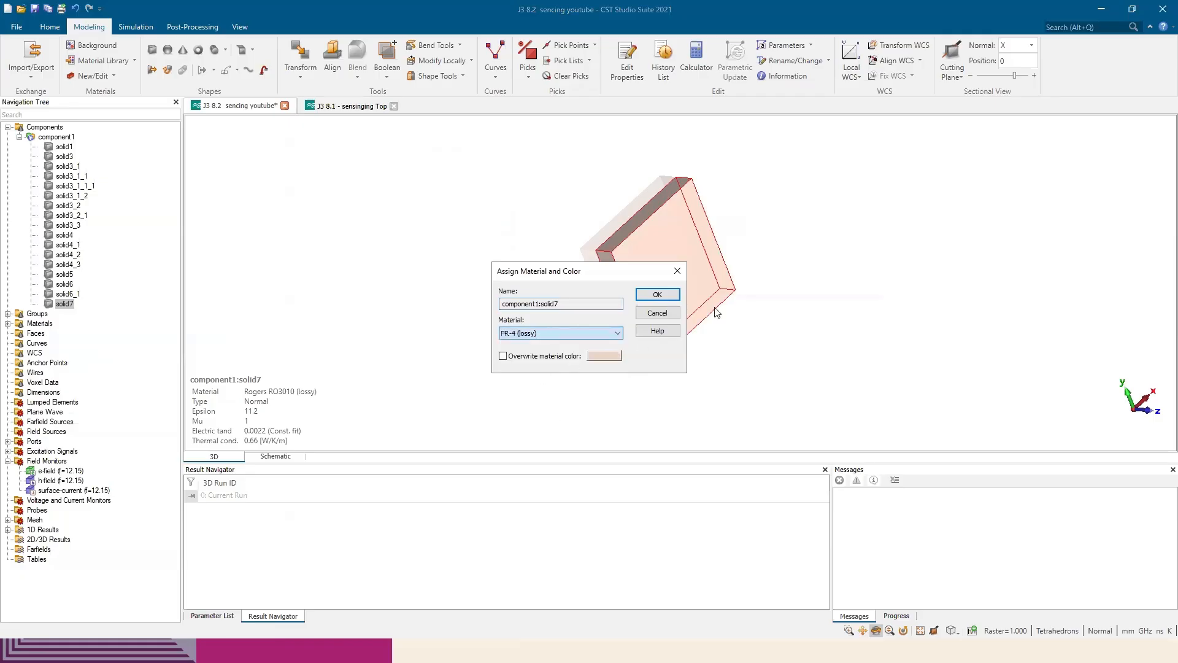
pyautogui.click(657, 295)
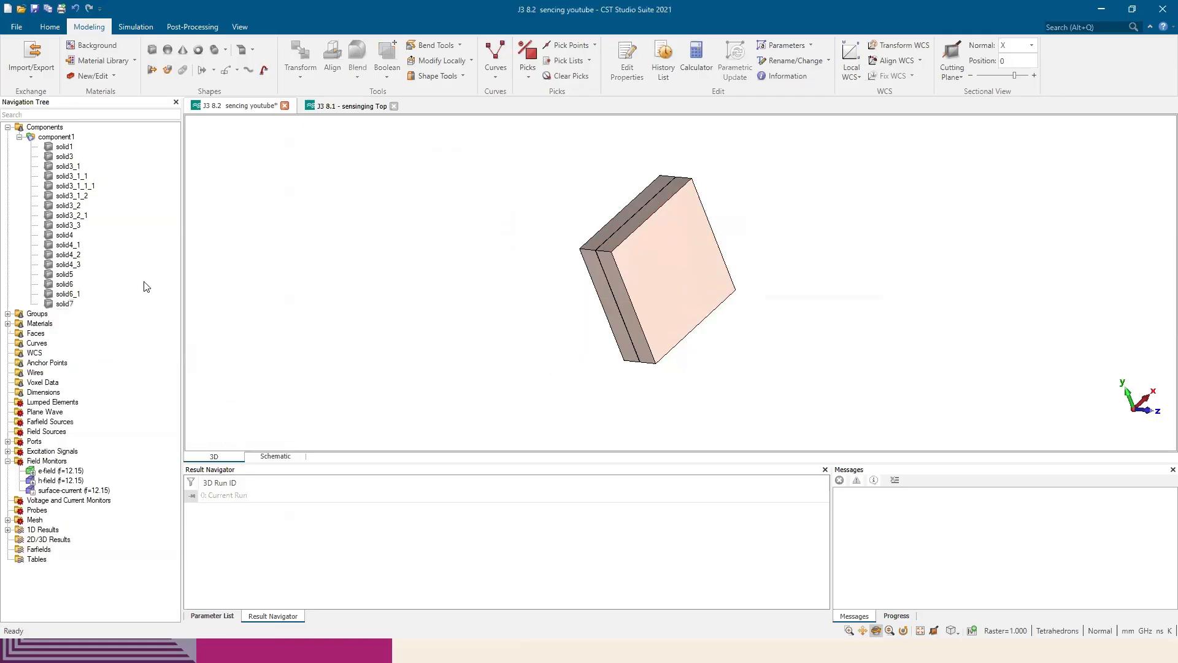
pyautogui.click(61, 304)
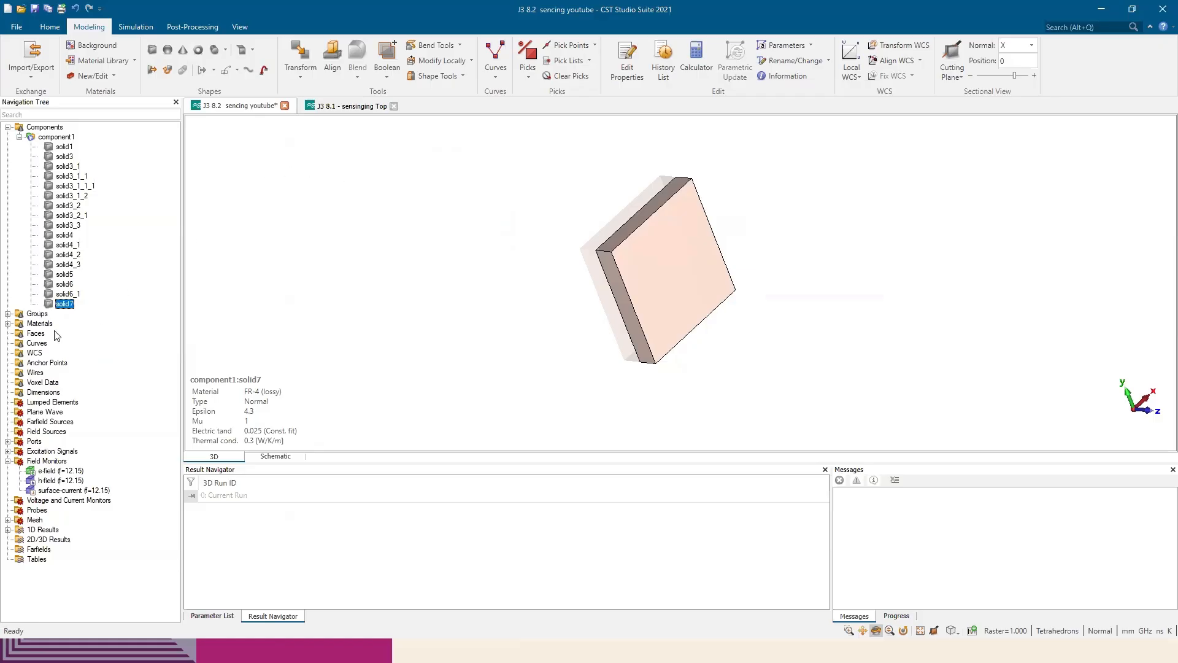
# Start defining a new material for solid7 through its material assignment and select the Epsilon value for editing
pyautogui.click(50, 304)
pyautogui.rightClick(54, 307)
pyautogui.click(157, 514)
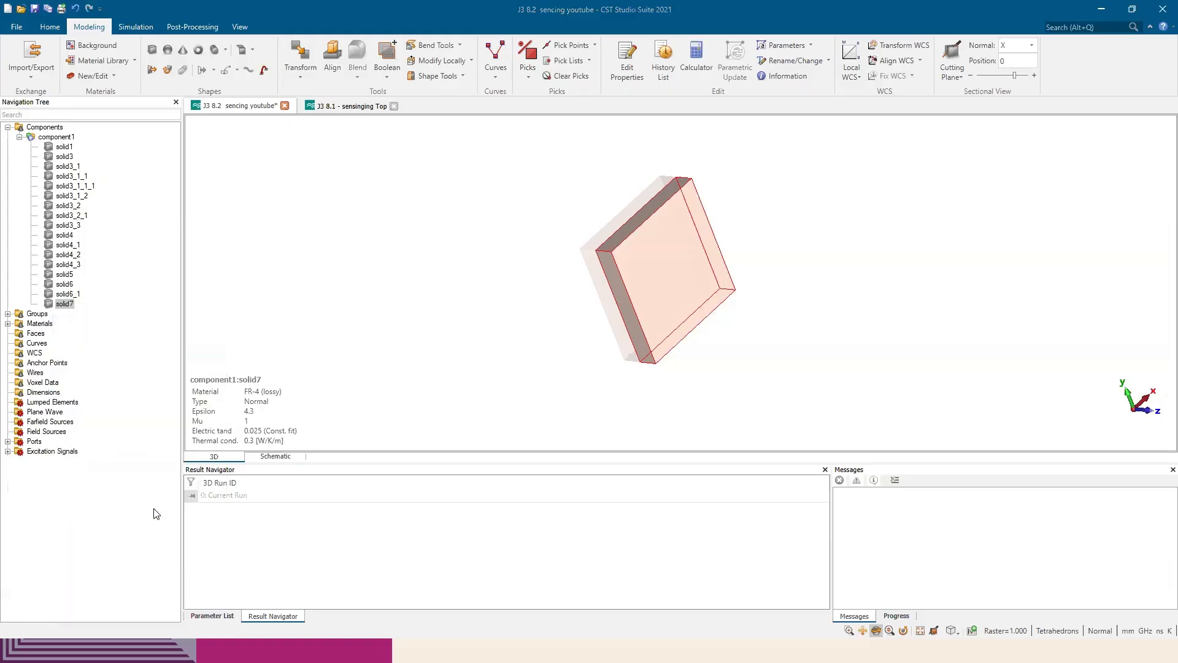
pyautogui.click(569, 335)
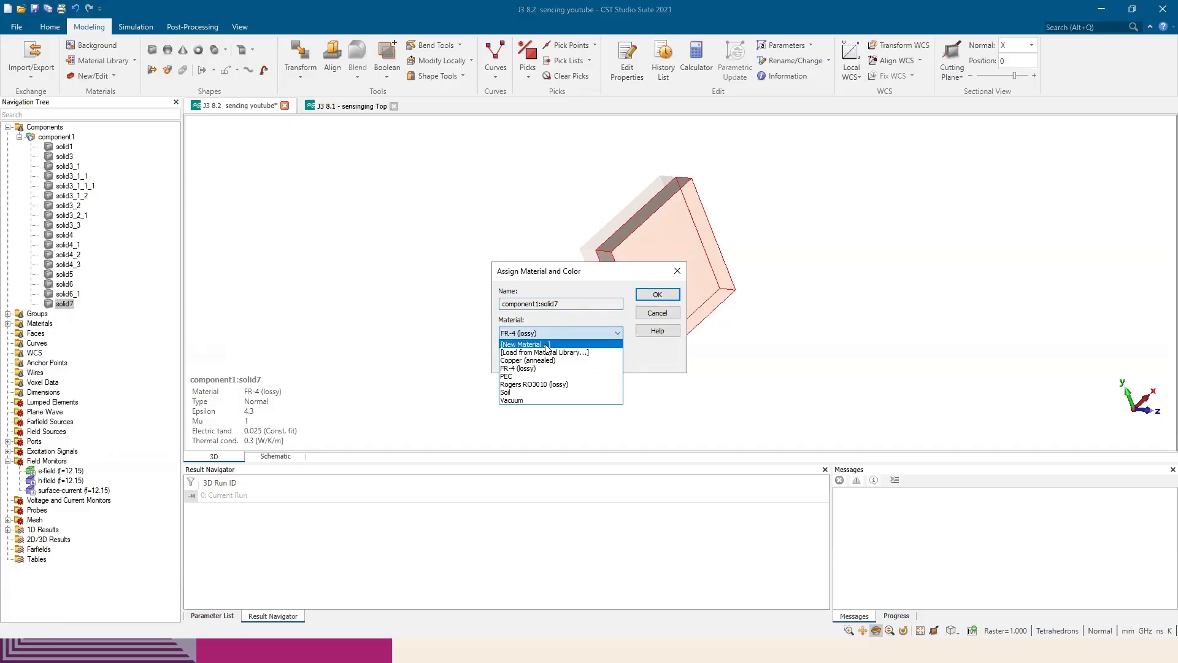
pyautogui.click(533, 344)
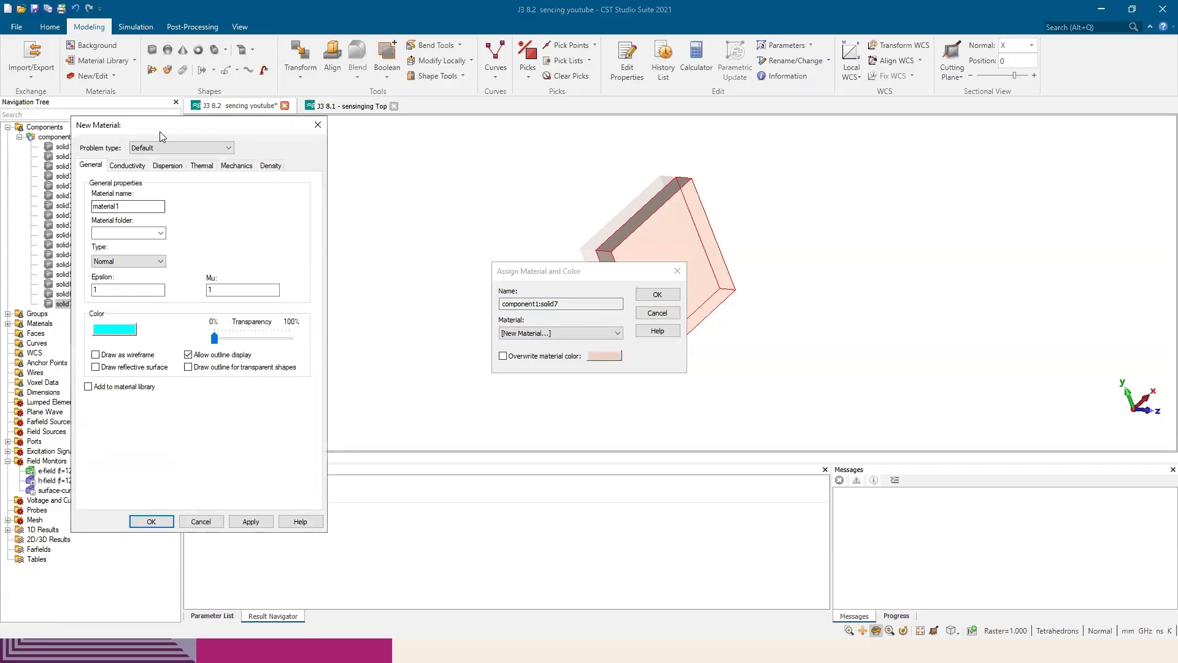
pyautogui.click(322, 293)
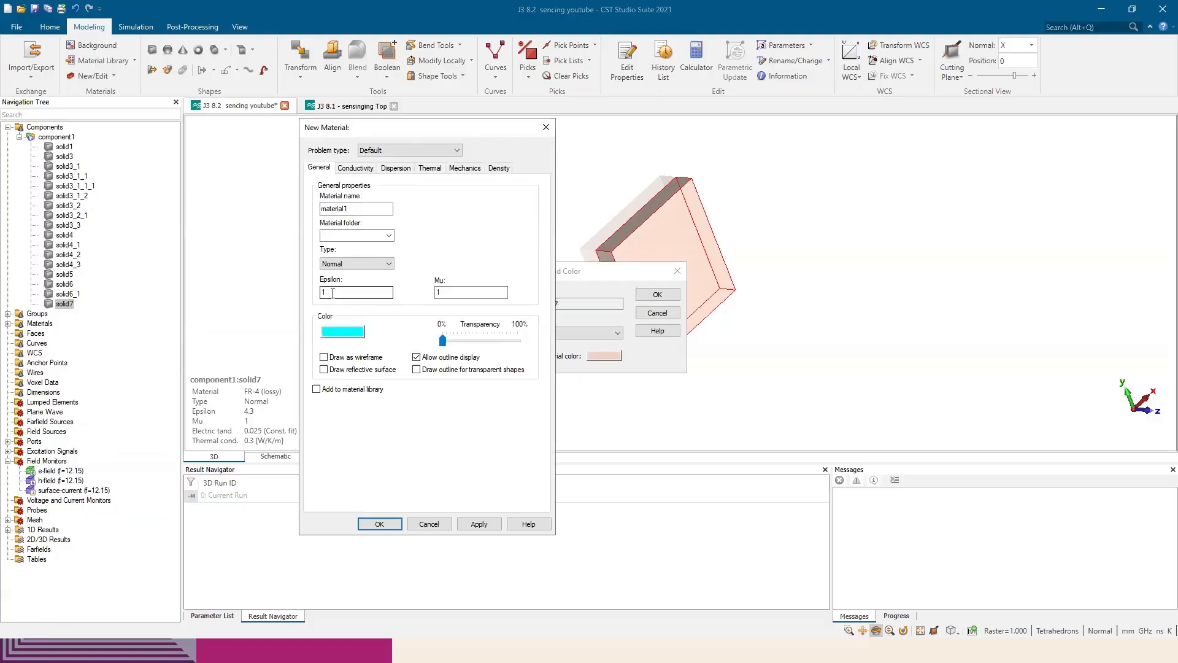
pyautogui.moveTo(322, 293); pyautogui.dragTo(335, 291)
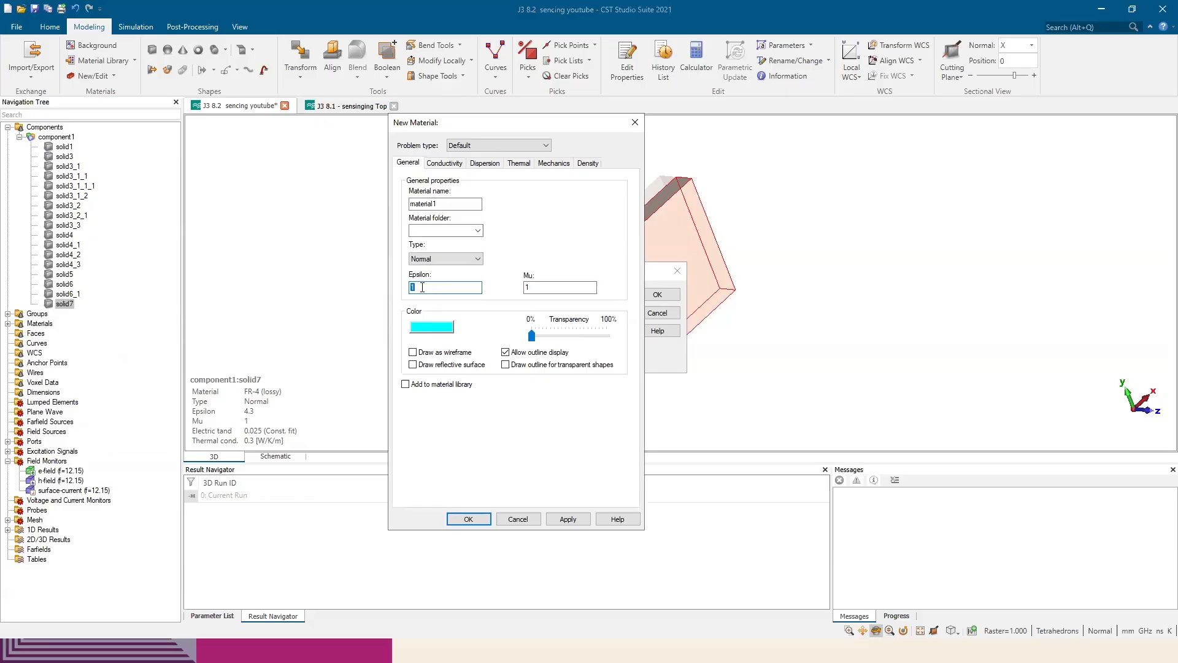
# Look through the new material's conductivity, dispersion, thermal, mechanics and density settings and return to its general properties
pyautogui.click(446, 163)
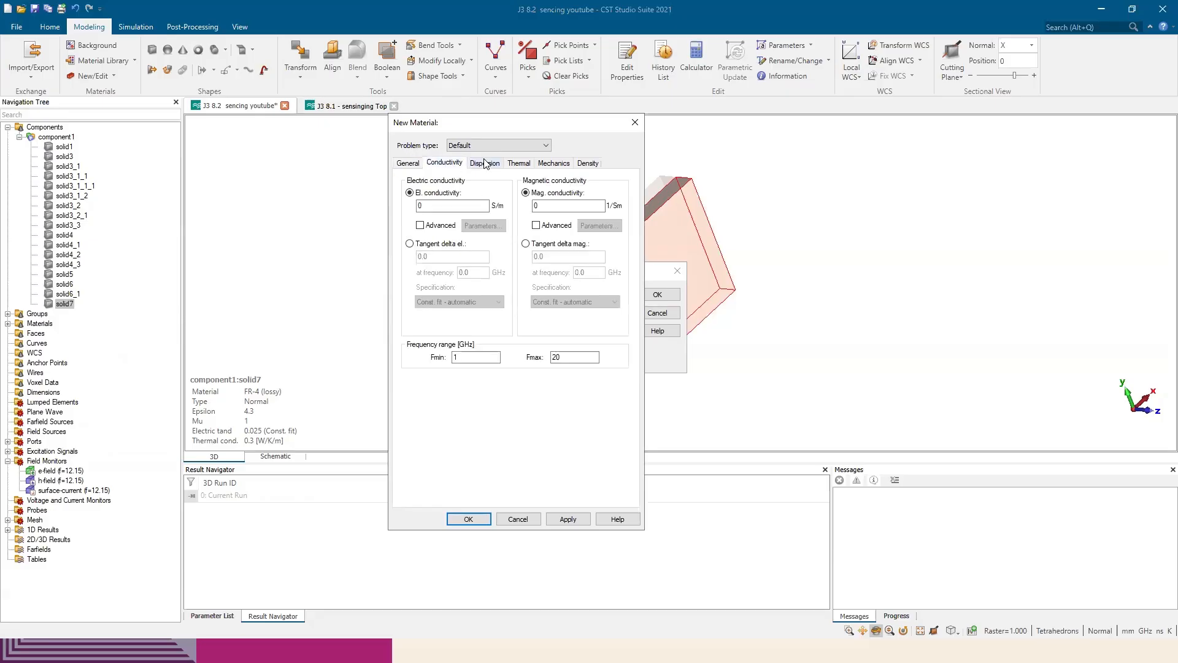
pyautogui.click(489, 164)
pyautogui.click(528, 164)
pyautogui.click(559, 164)
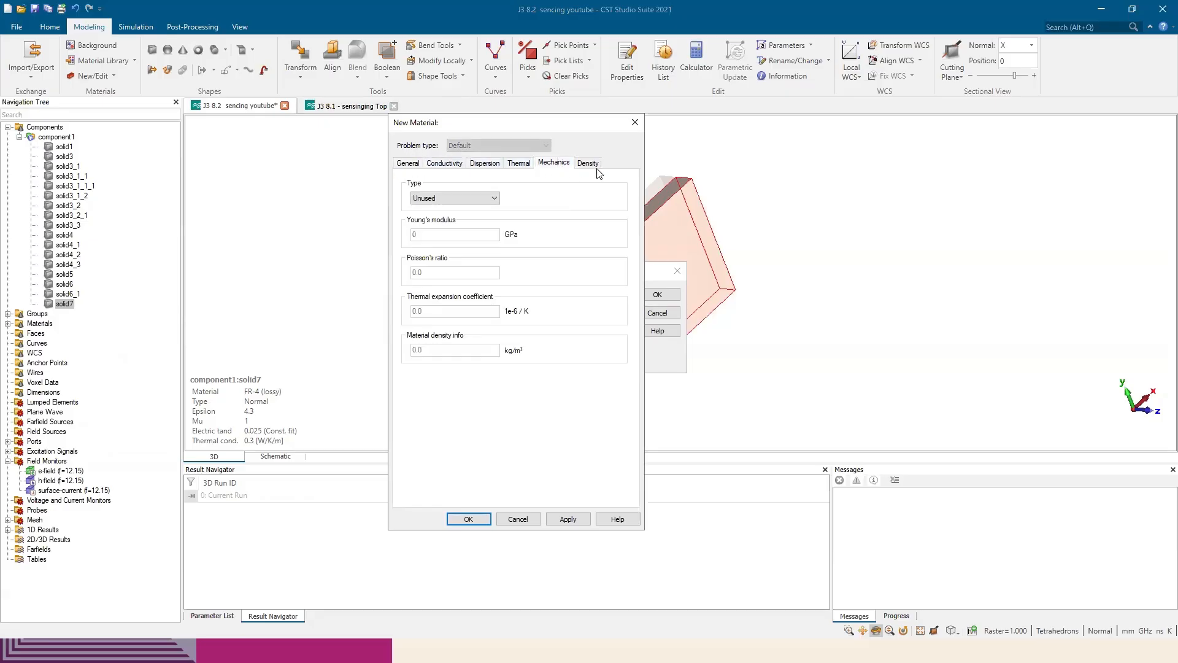
pyautogui.click(593, 165)
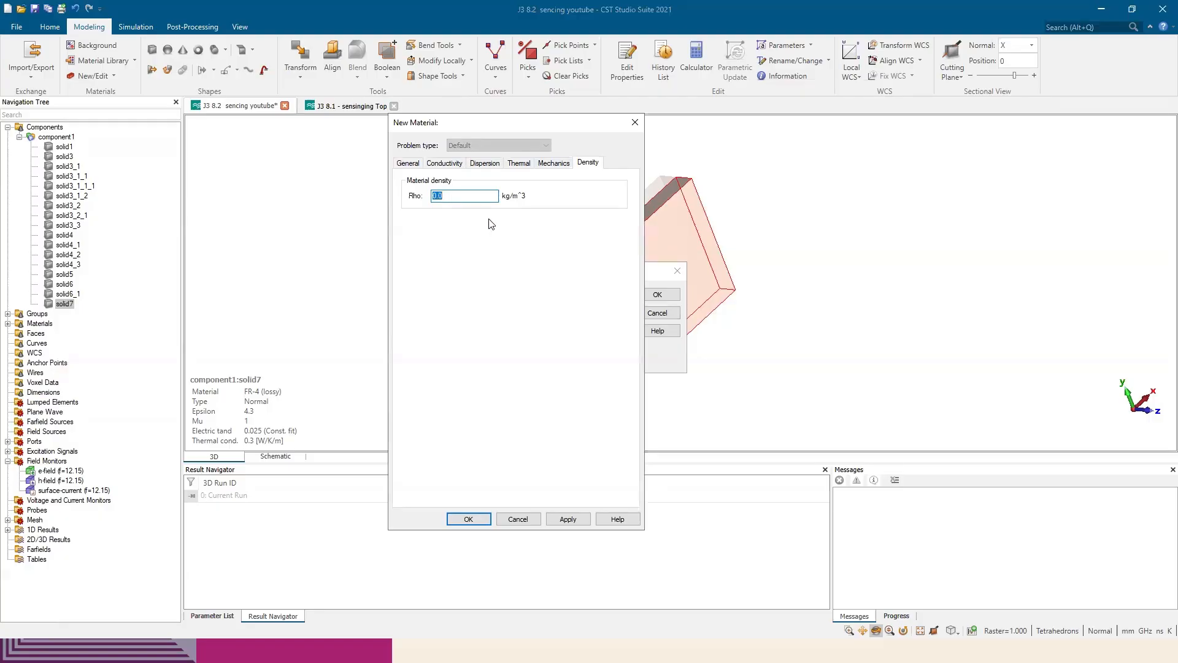
pyautogui.click(408, 163)
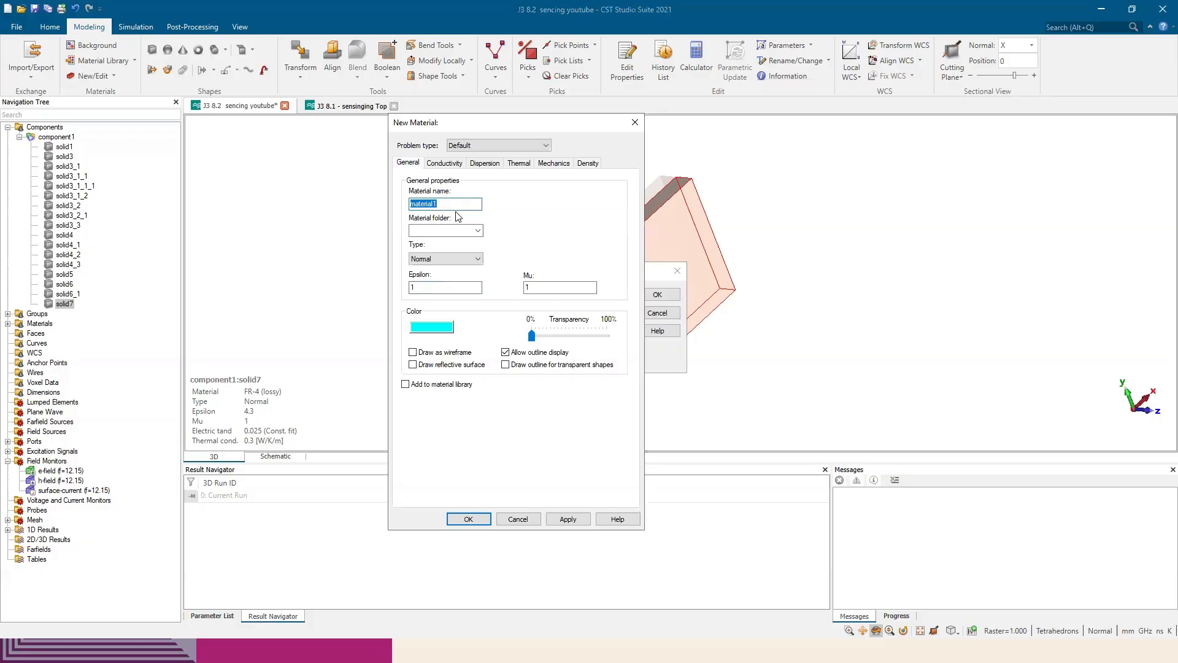
# Check the Epsilon values of the solid materials in the paper's Table 1 and return to the new material's Epsilon value
pyautogui.hotkey('alt', 'Tab')
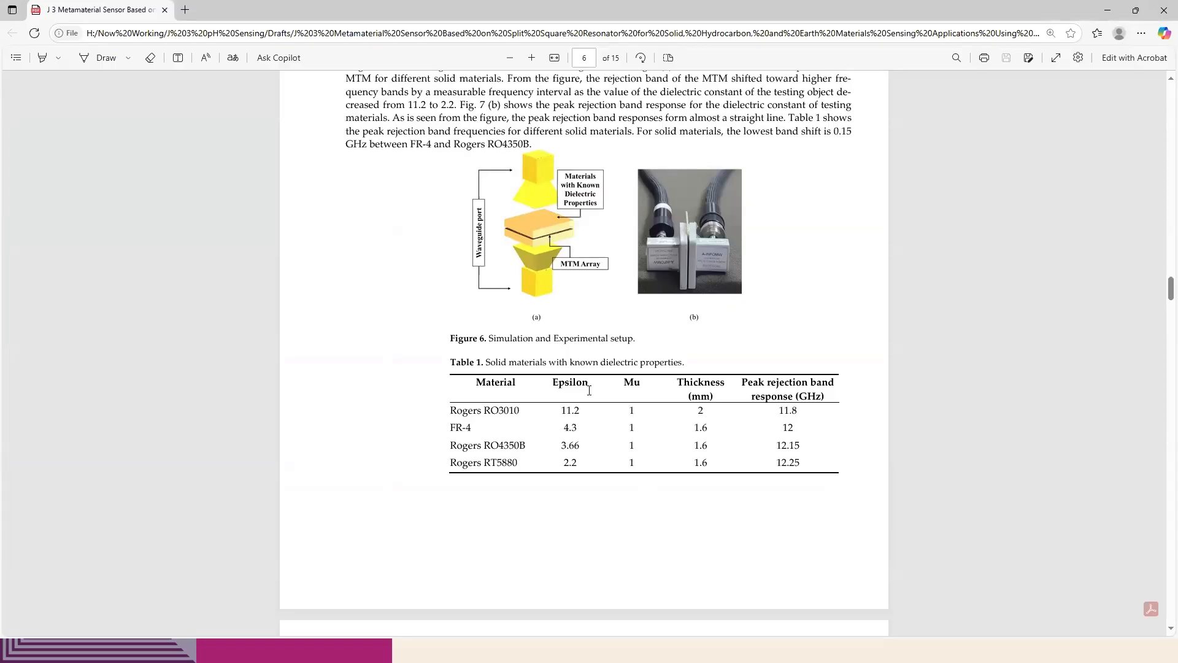
pyautogui.moveTo(563, 411); pyautogui.dragTo(578, 465)
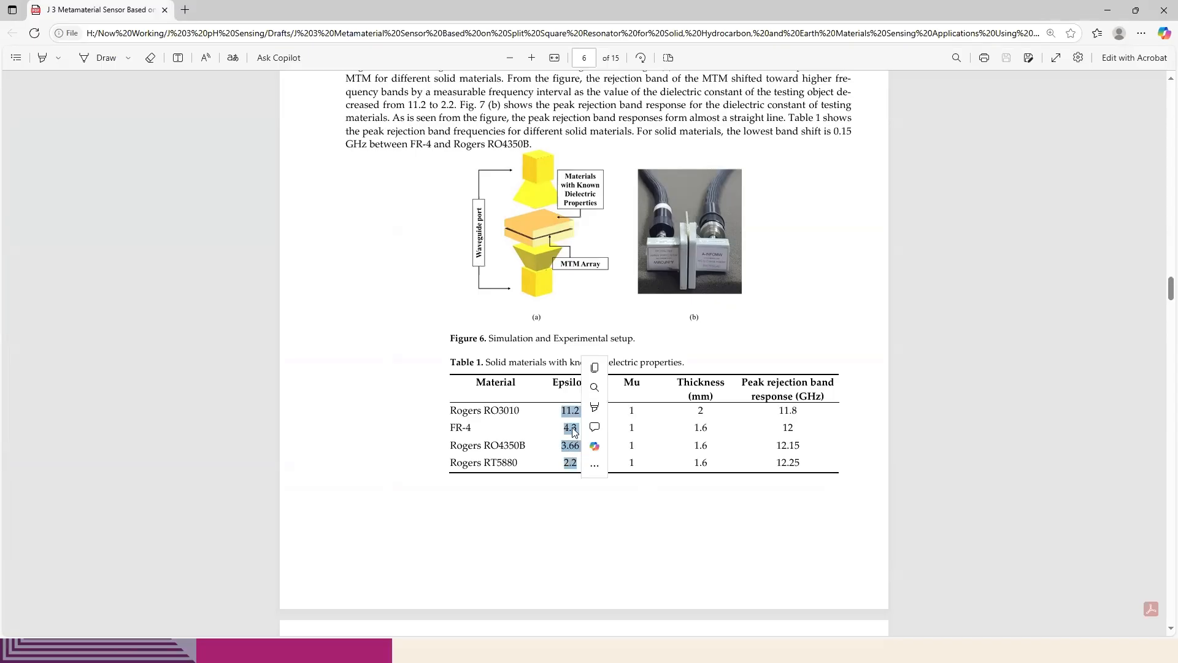
pyautogui.click(544, 416)
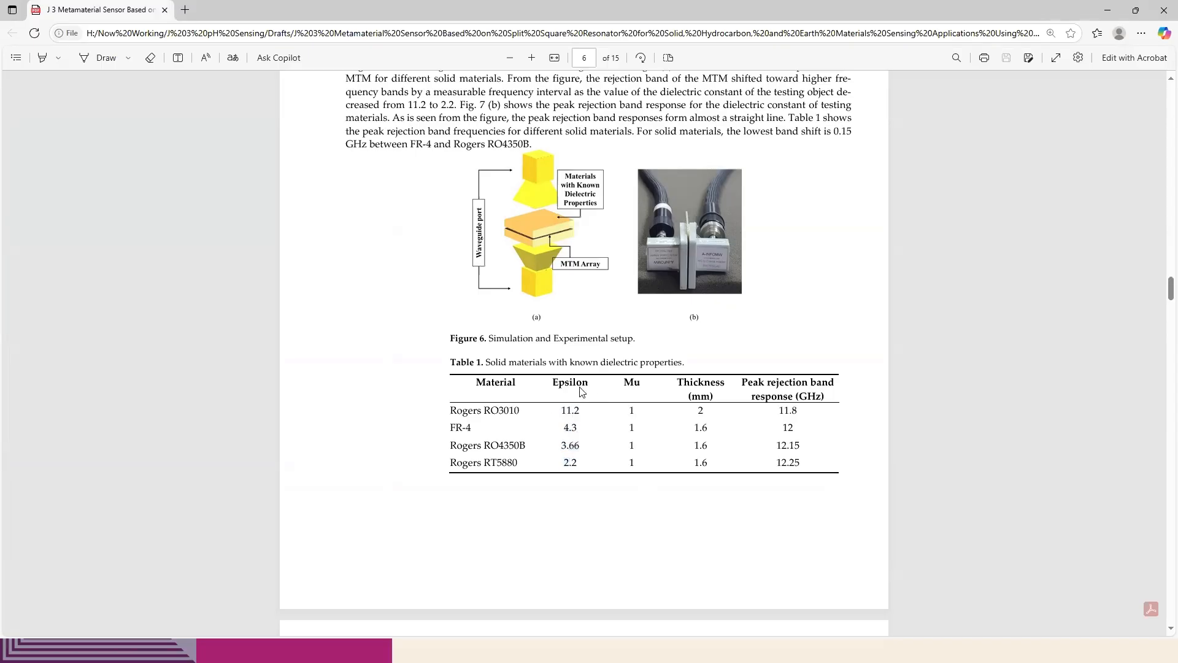
pyautogui.hotkey('alt', 'Tab')
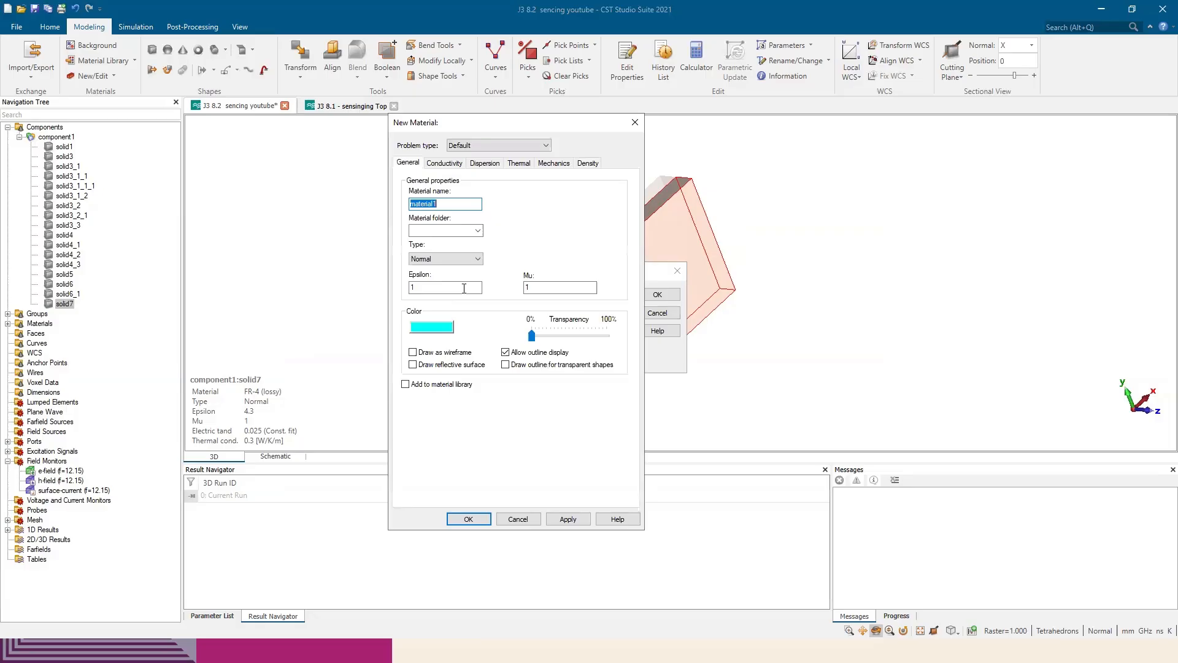
pyautogui.click(422, 287)
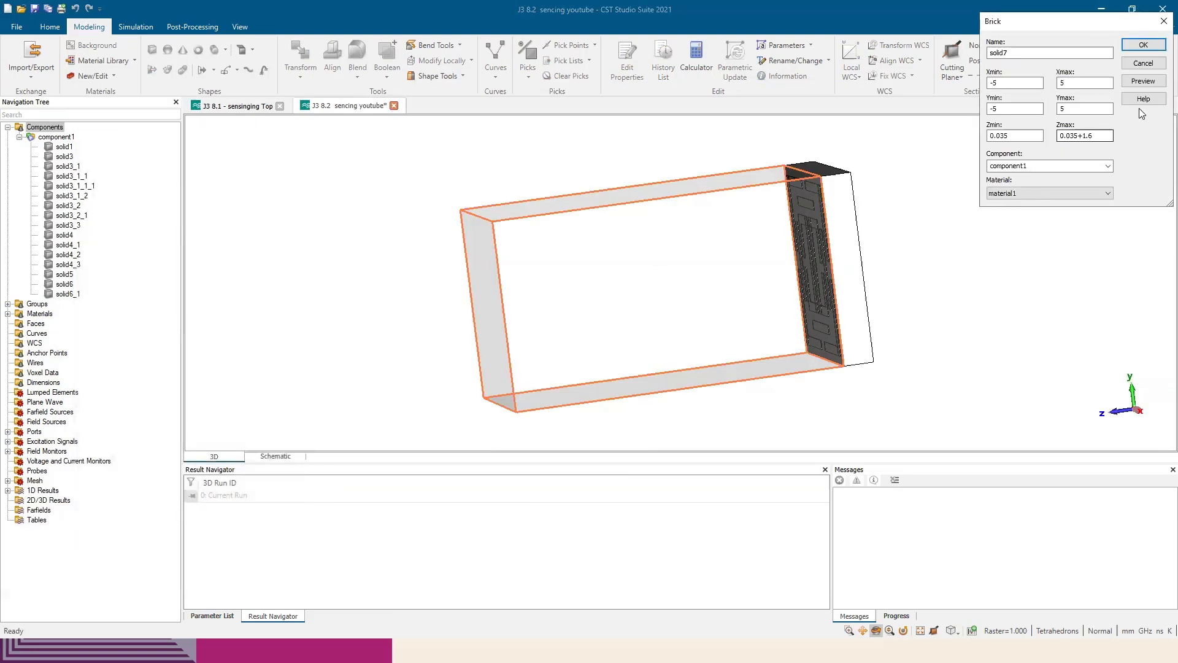
# Preview the solid7 brick of material1 with Z from 0.035 to 0.035+1.6 and create it over the resonator
pyautogui.moveTo(1094, 23); pyautogui.dragTo(1021, 103)
pyautogui.click(1067, 163)
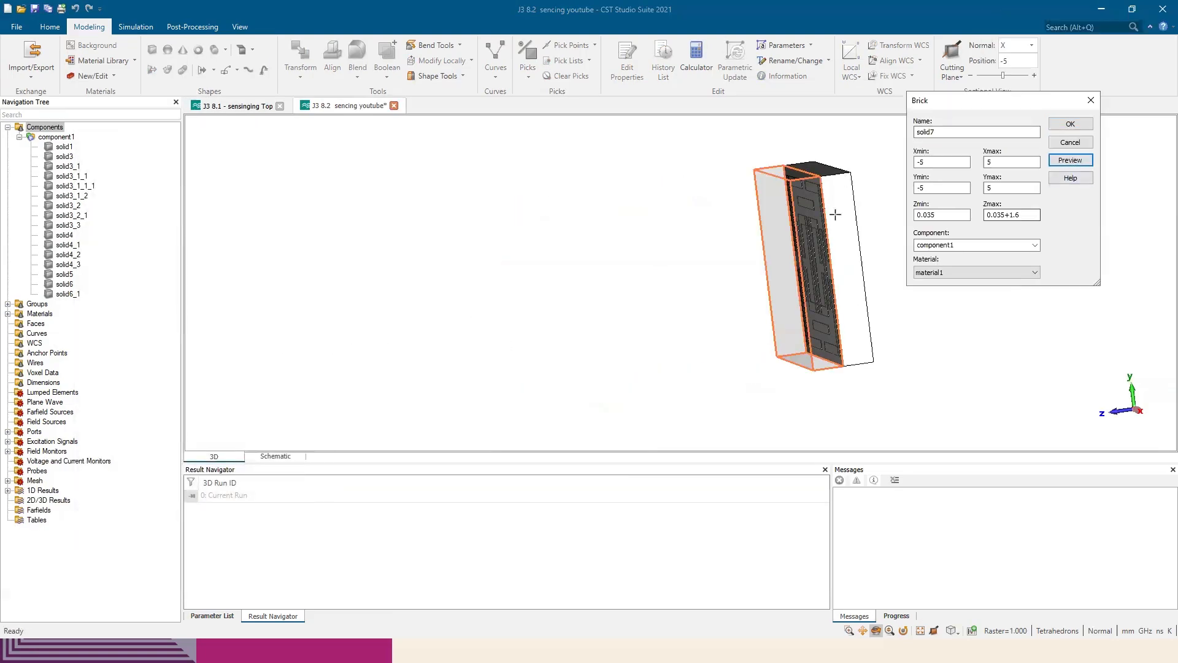
pyautogui.moveTo(834, 210); pyautogui.dragTo(852, 269)
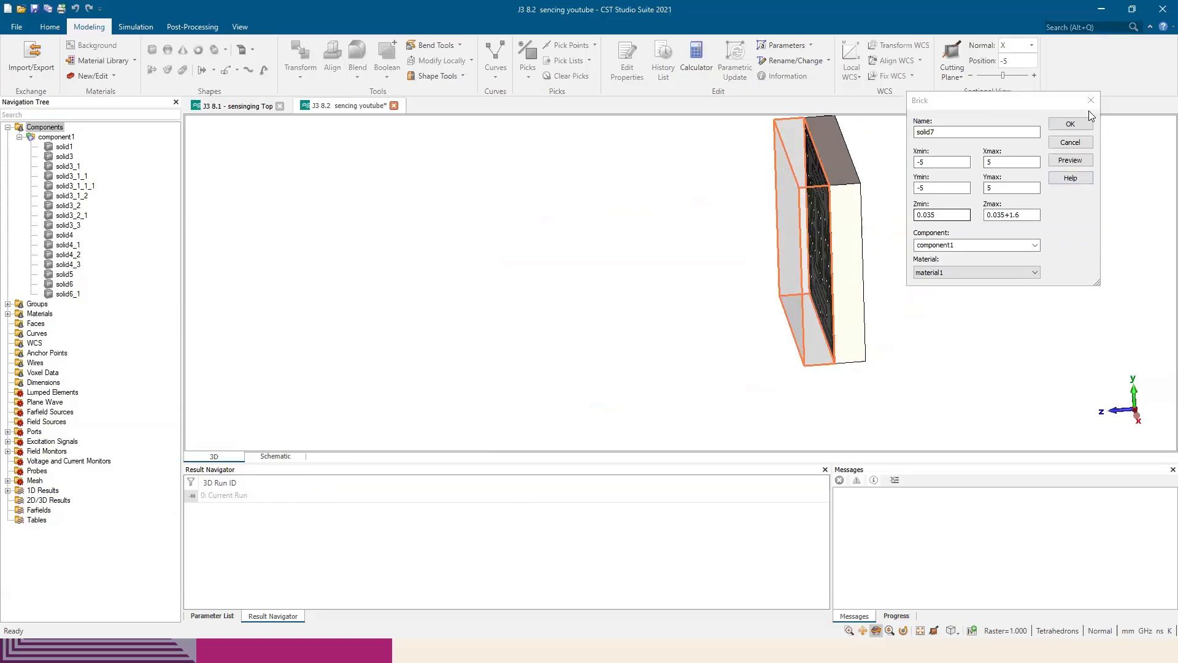
pyautogui.click(1075, 129)
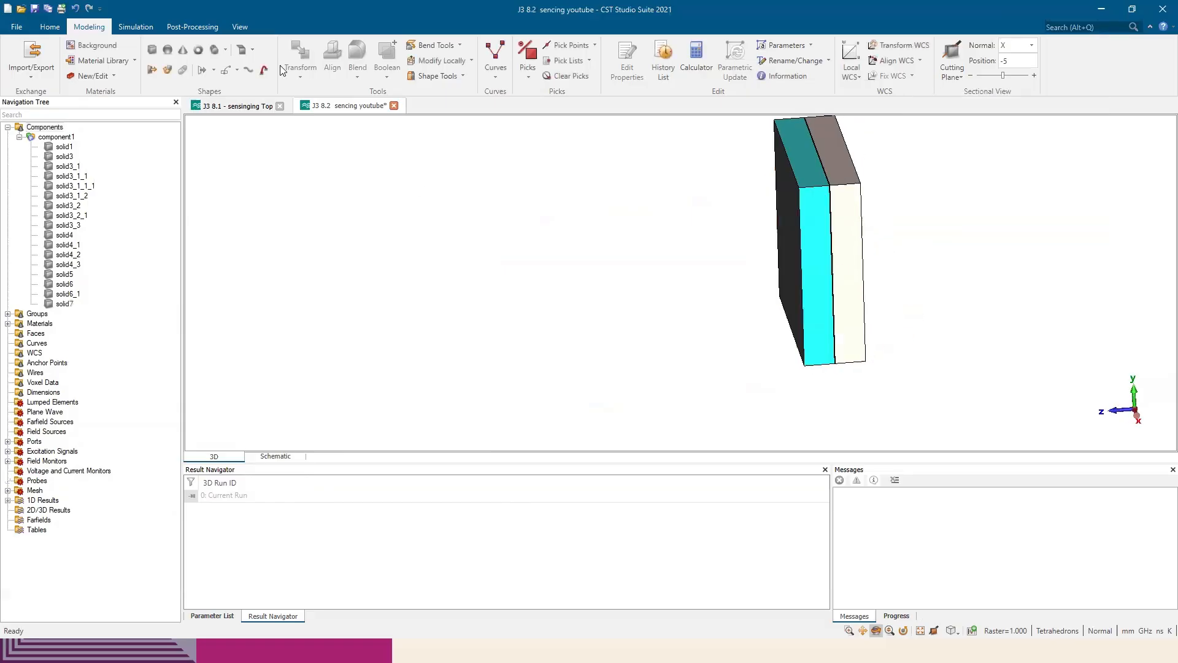
# Set up a parameter sweep with a new sequence and add Ep as a parameter of the arbitrary points type
pyautogui.click(49, 27)
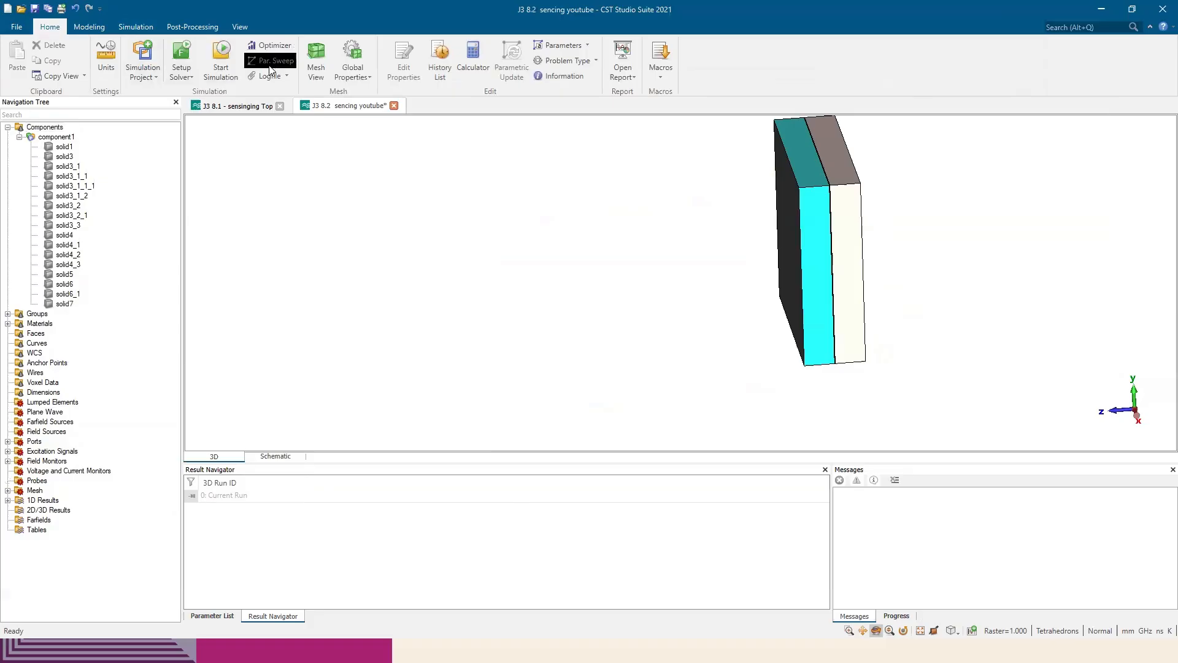
pyautogui.click(271, 60)
pyautogui.click(426, 412)
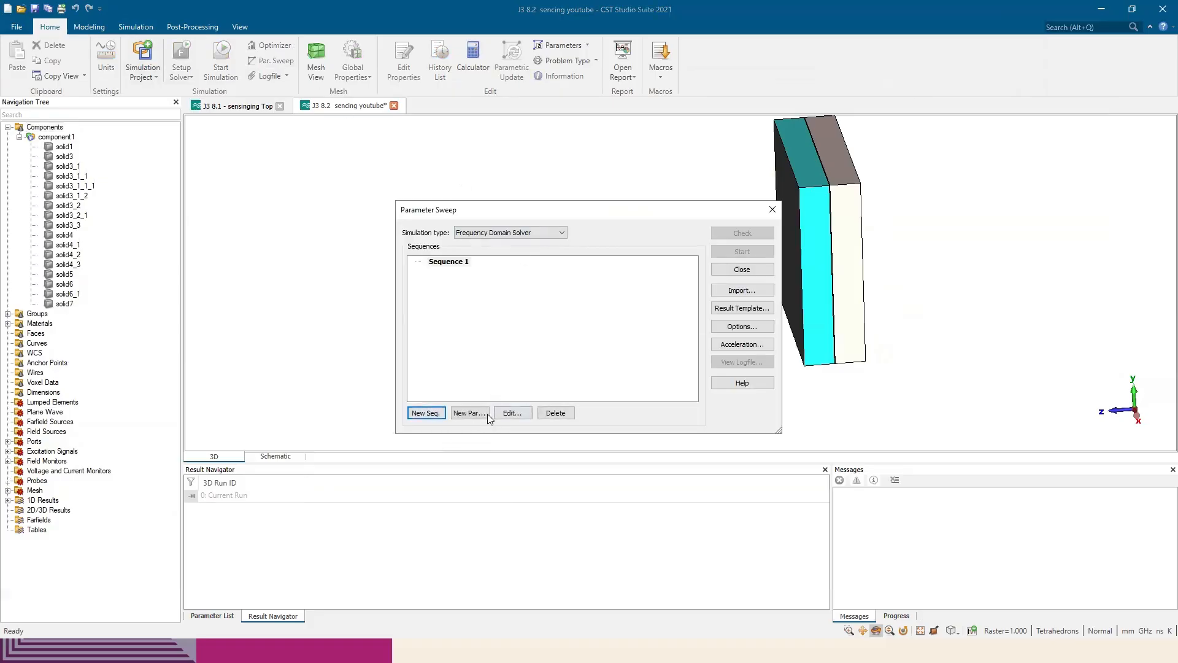
pyautogui.click(483, 413)
pyautogui.click(579, 279)
pyautogui.click(579, 280)
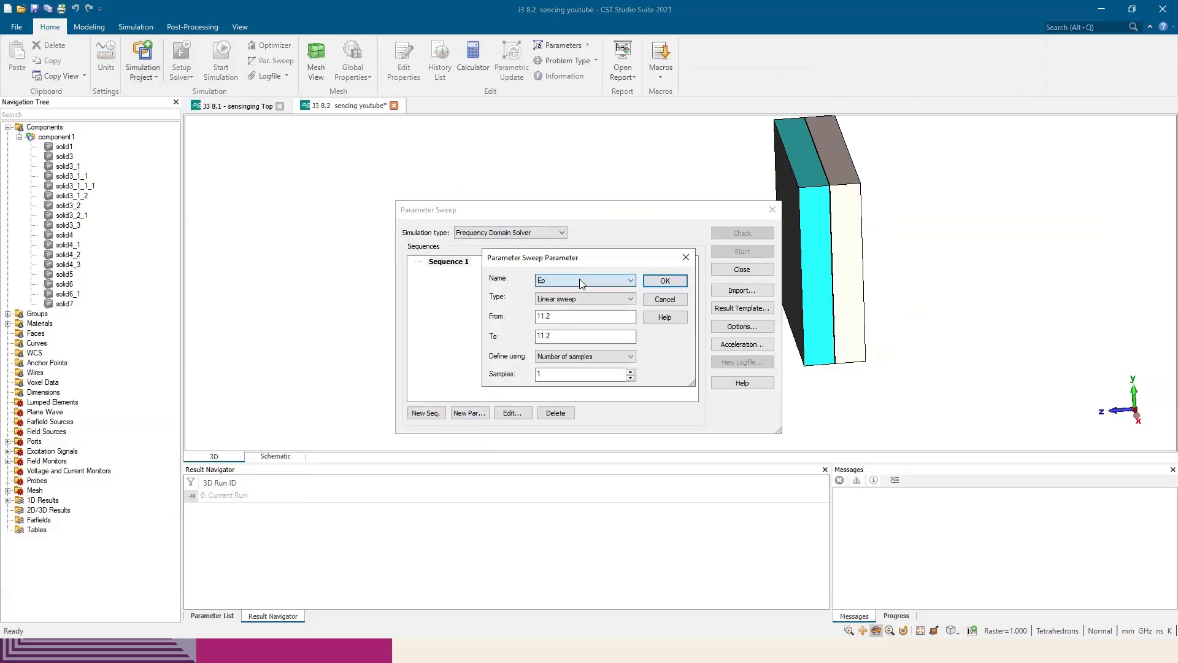
pyautogui.click(561, 316)
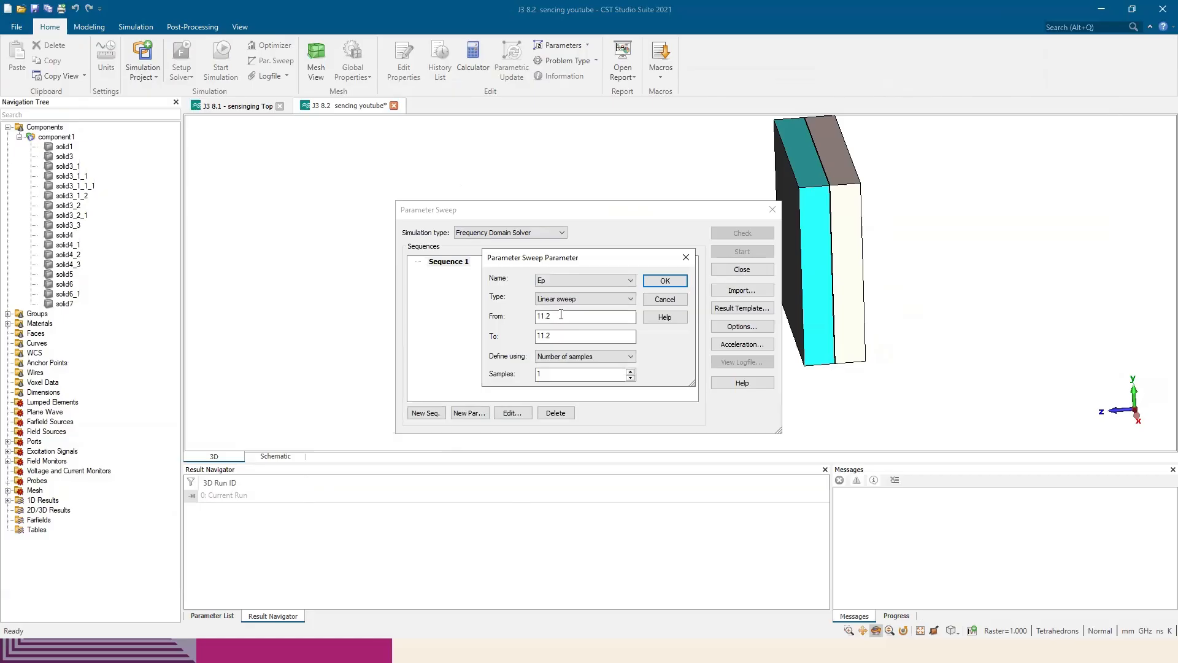
pyautogui.click(595, 298)
pyautogui.click(590, 326)
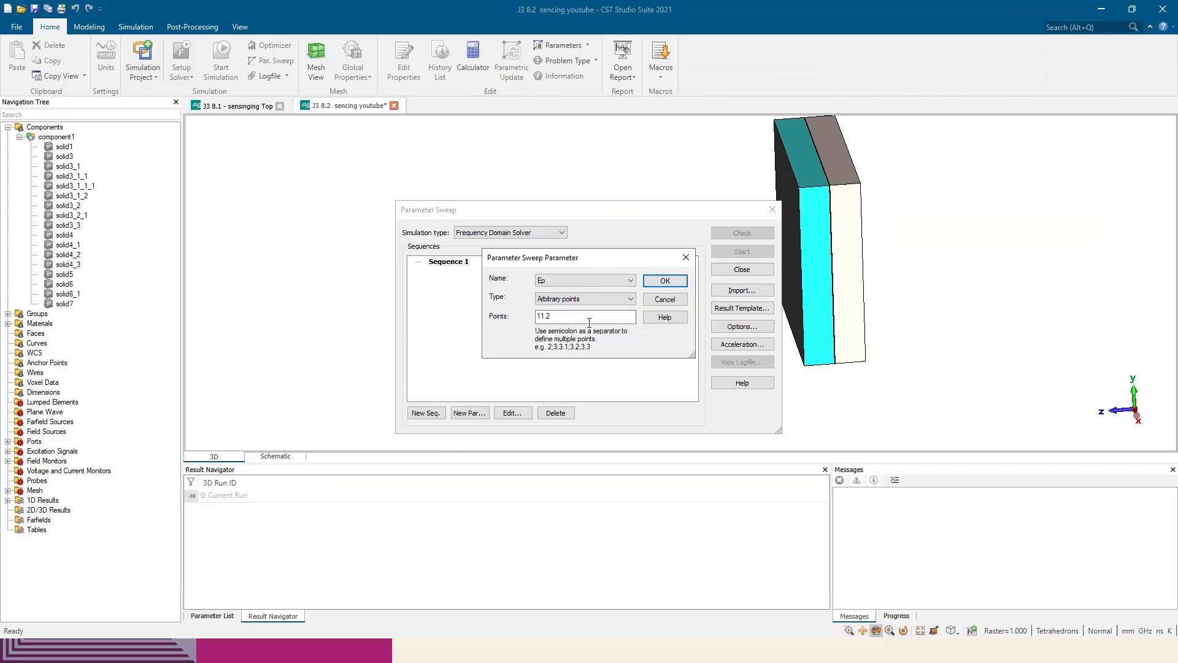
# Set the Ep sweep points to the Table 1 Epsilon values 11.2;4.3;3.66;2.2 and add them to Sequence 1
pyautogui.hotkey('alt', 'Tab')
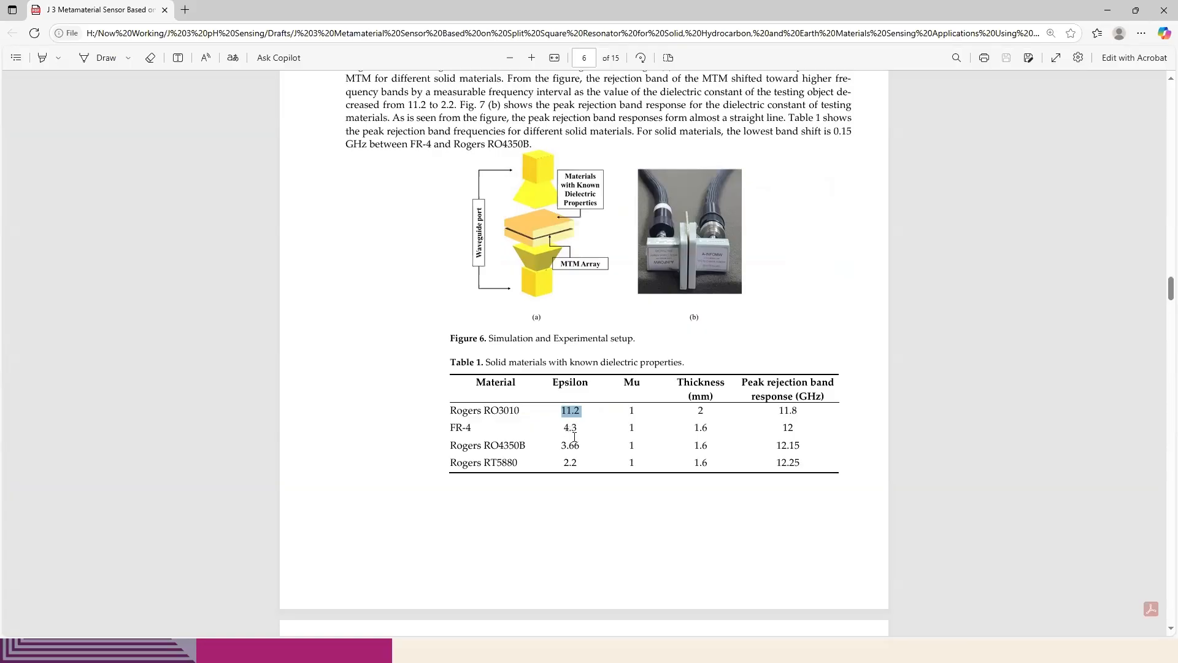
pyautogui.hotkey('alt', 'Tab')
pyautogui.write('11.2')
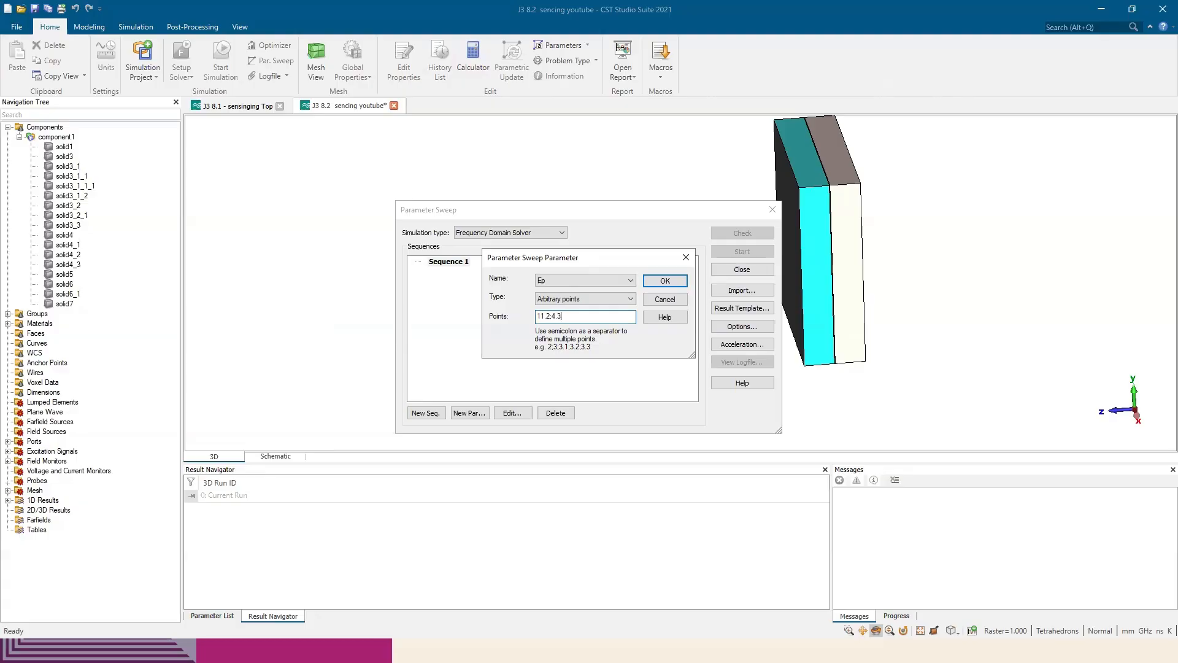
pyautogui.hotkey('alt', 'Tab')
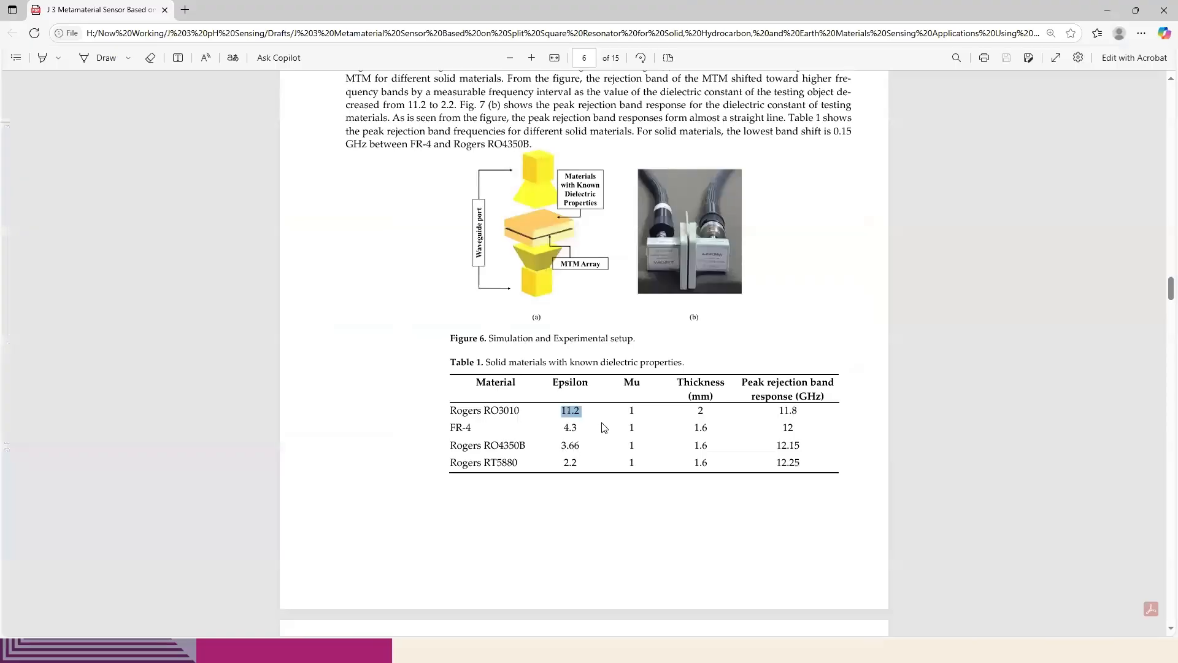
pyautogui.hotkey('alt', 'Tab')
pyautogui.write(';4.3')
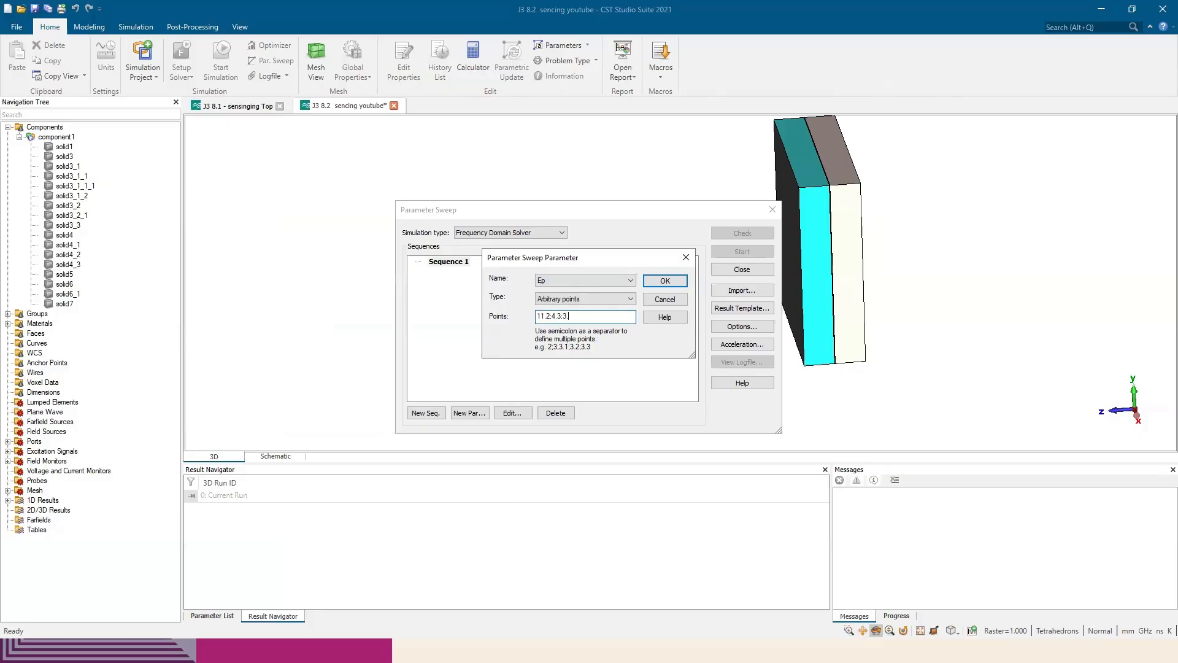
pyautogui.hotkey('alt', 'Tab')
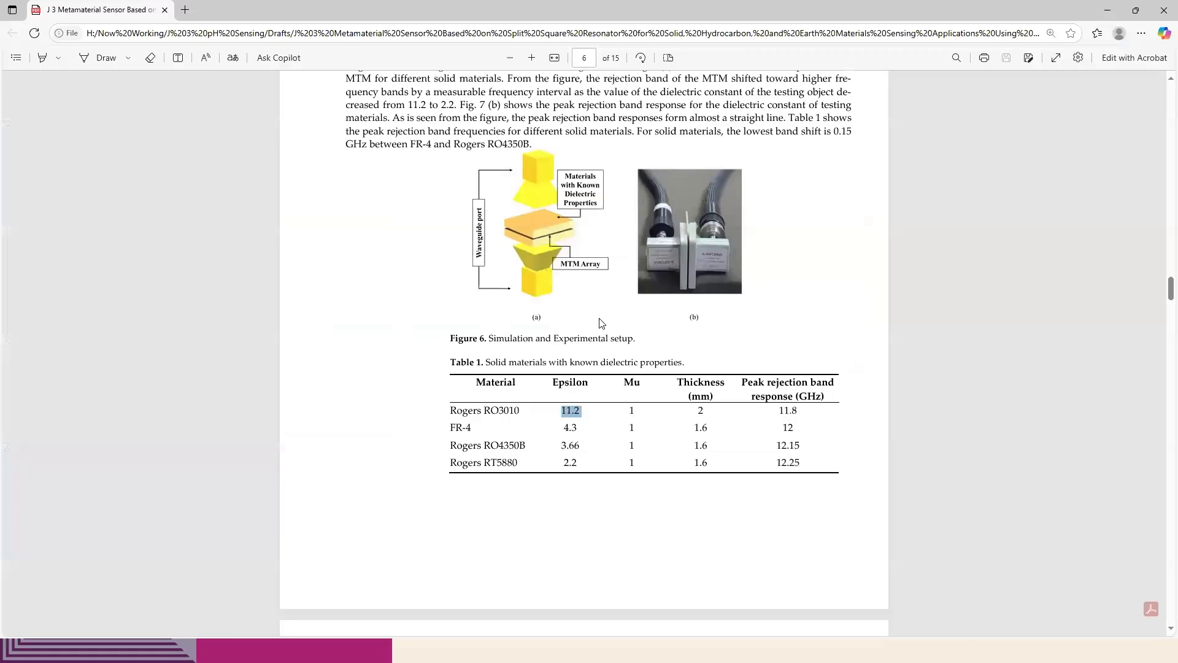
pyautogui.hotkey('alt', 'Tab')
pyautogui.write(';3.66')
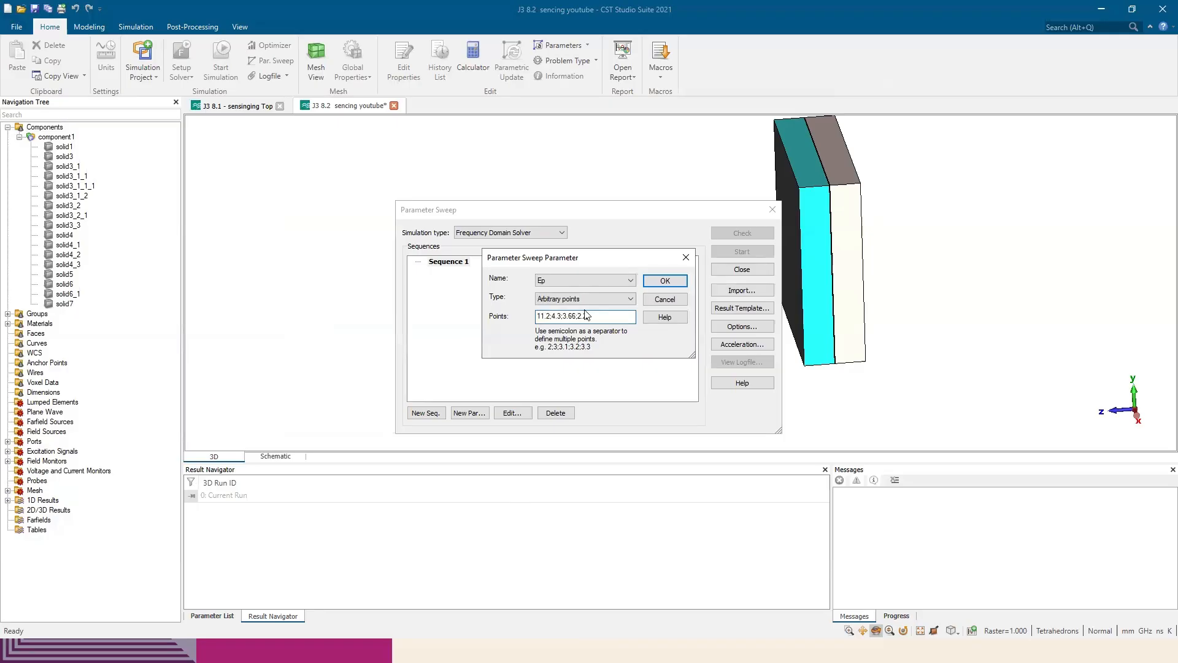
pyautogui.click(663, 281)
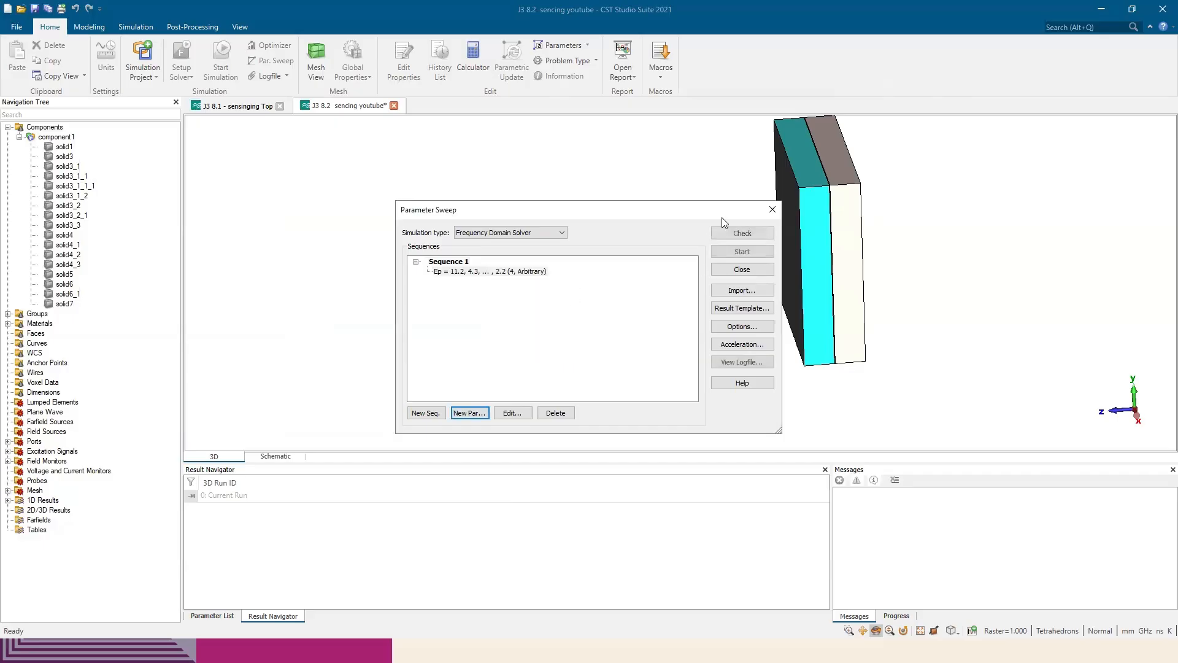
pyautogui.moveTo(656, 215); pyautogui.dragTo(629, 233)
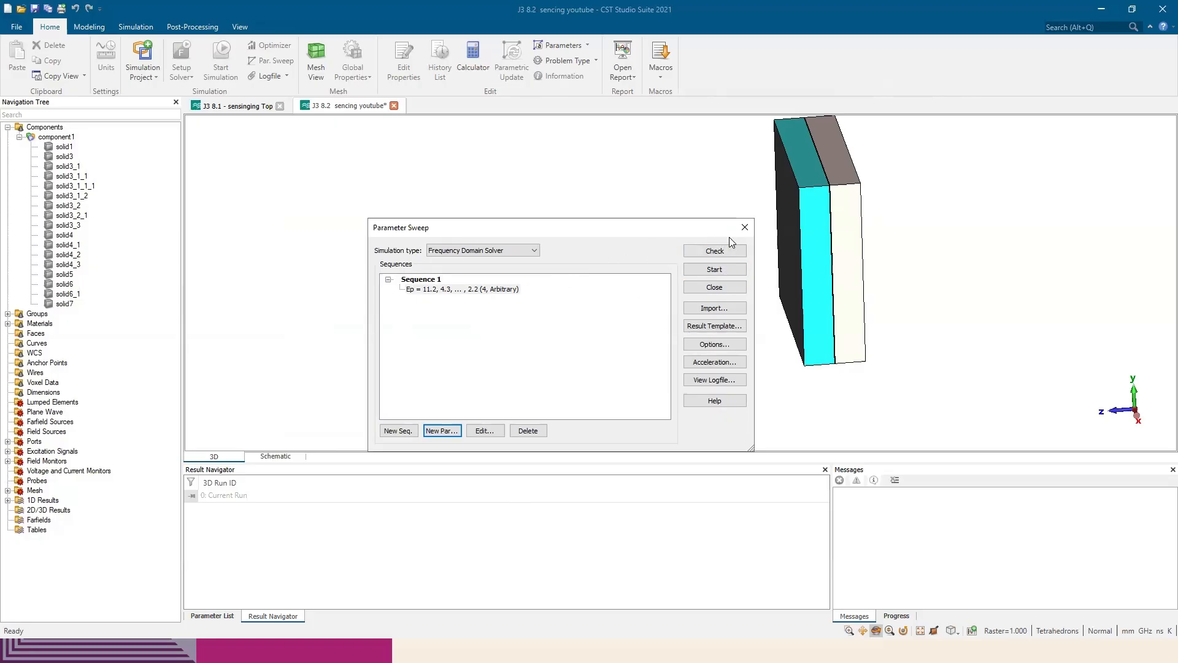
# Display the SZmax(1),Zmax(1) and SZmin(1),Zmax(1) curves in the J3 8.1 project and compare them with the paper's Figure 7
pyautogui.click(235, 106)
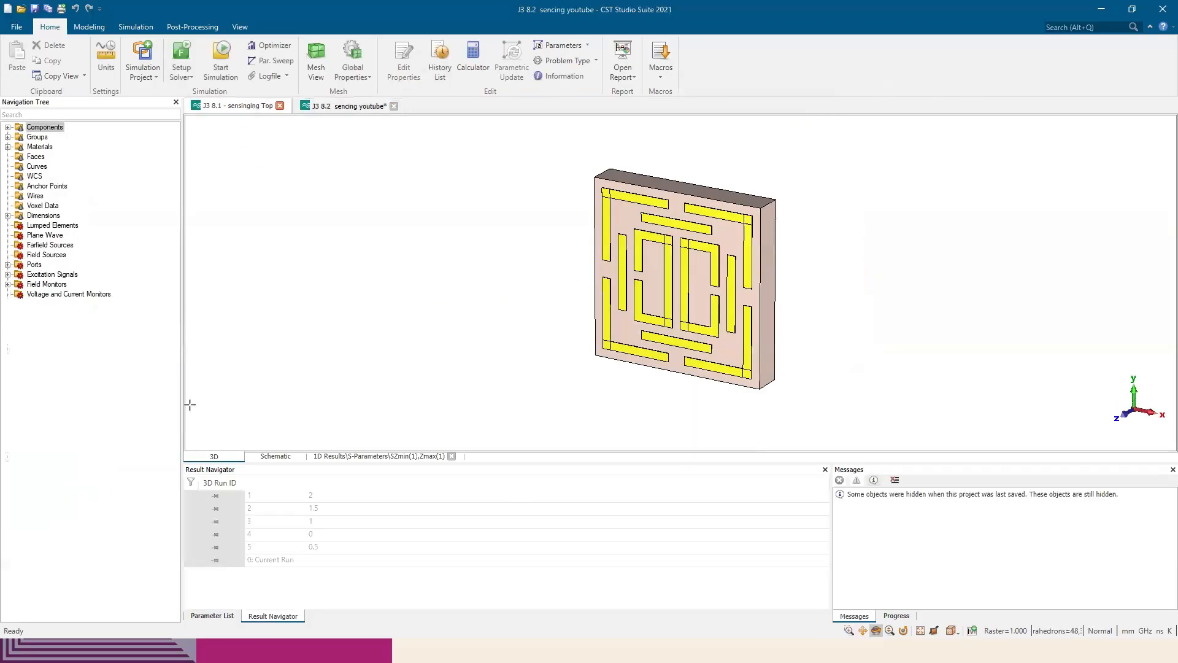
pyautogui.click(84, 353)
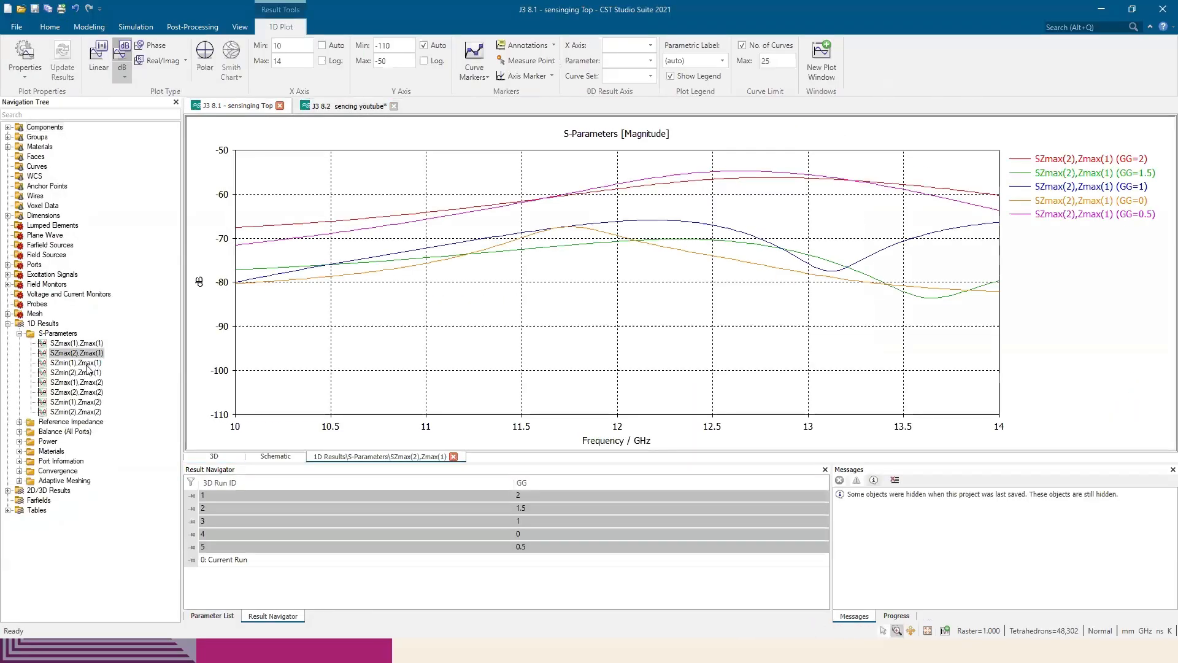
pyautogui.click(87, 363)
pyautogui.keyDown('ctrl'); pyautogui.click(98, 342); pyautogui.keyUp('ctrl')
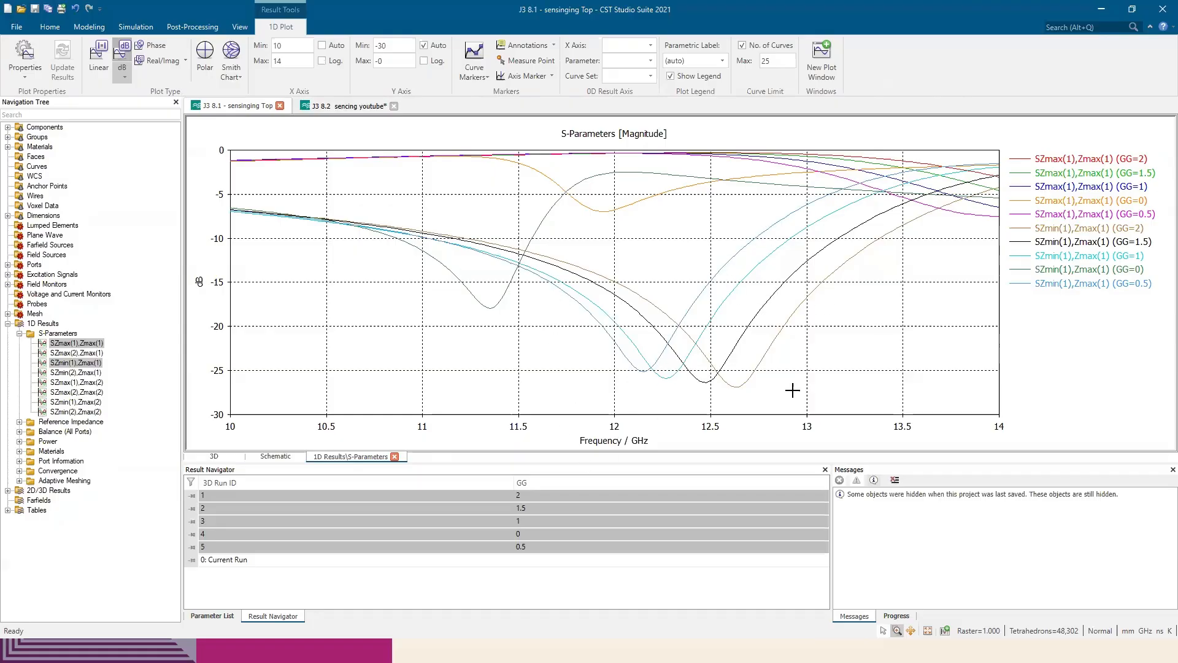
pyautogui.hotkey('alt', 'Tab')
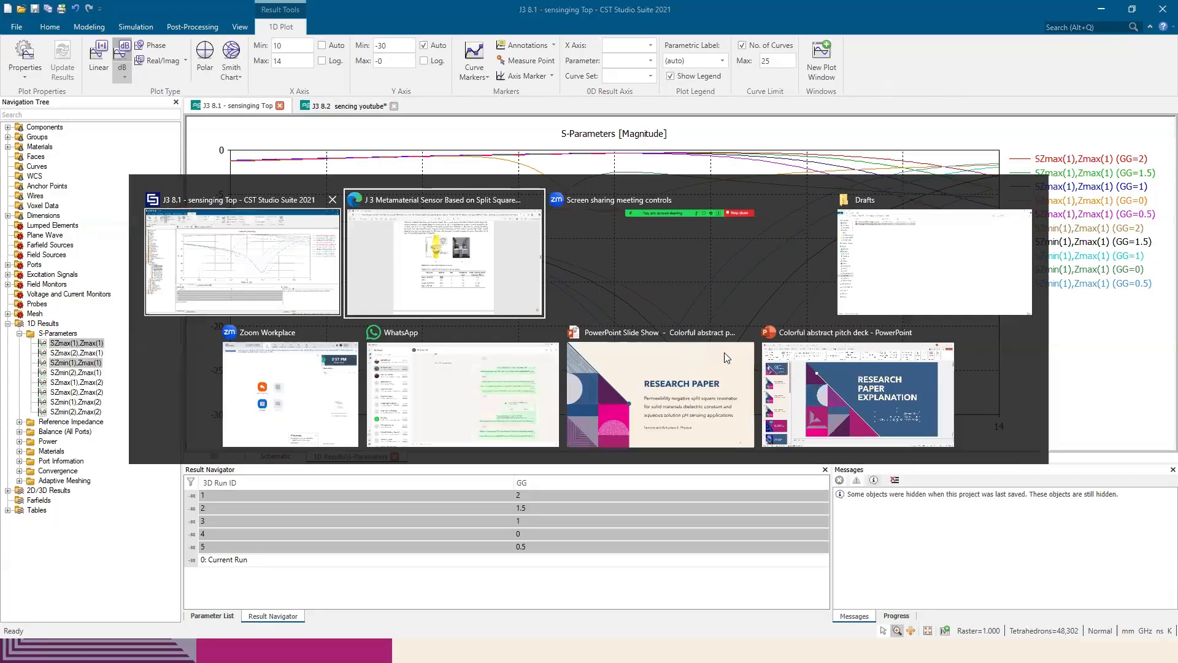
pyautogui.scroll(-10, 471, 222)
pyautogui.scroll(5, 471, 223)
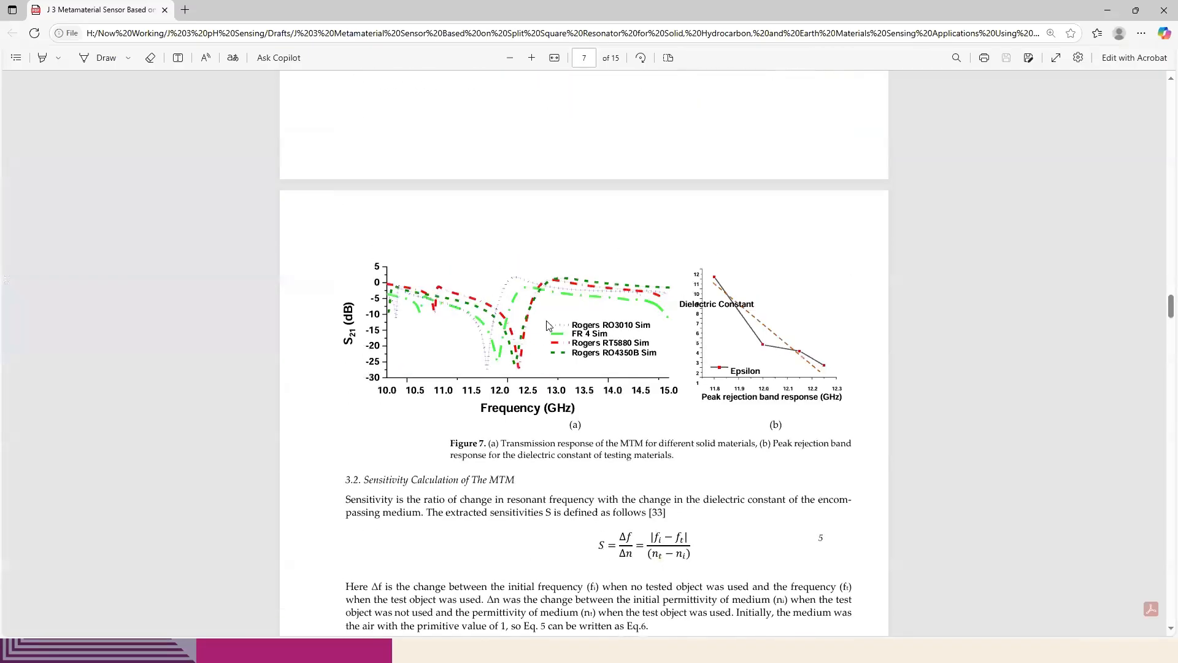
# Examine the paper's sensitivity calculation and the Figure 8 to 10 setup and measurement plots in section 3.2 on solid materials
pyautogui.scroll(-9, 522, 355)
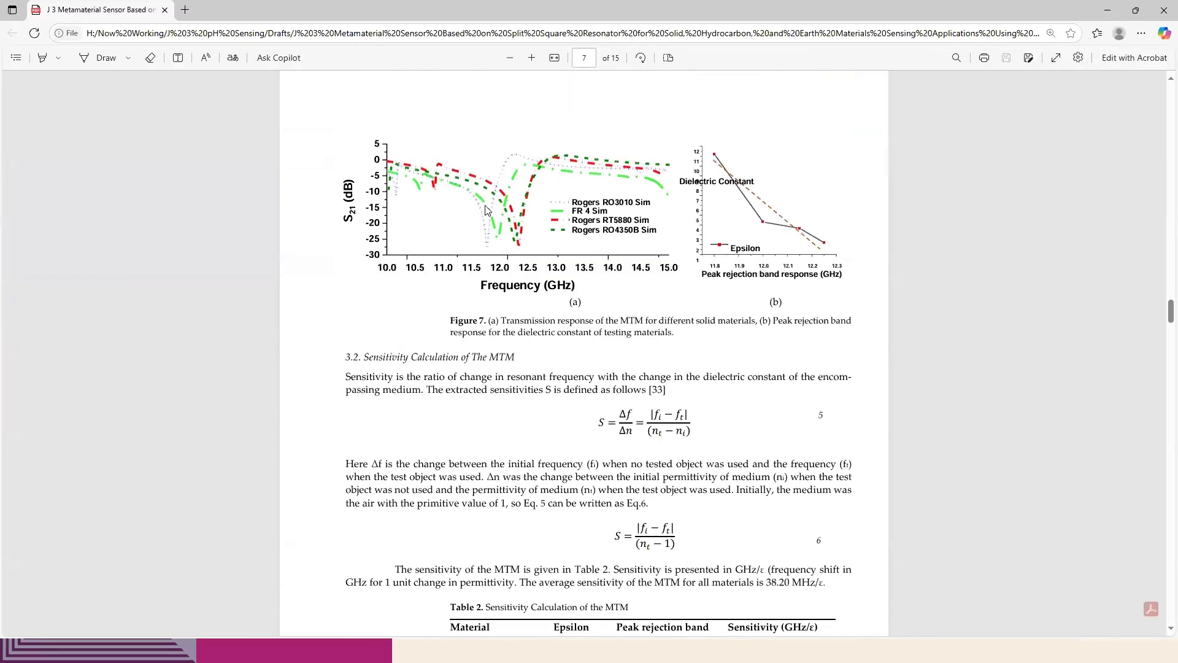
pyautogui.scroll(-9, 571, 364)
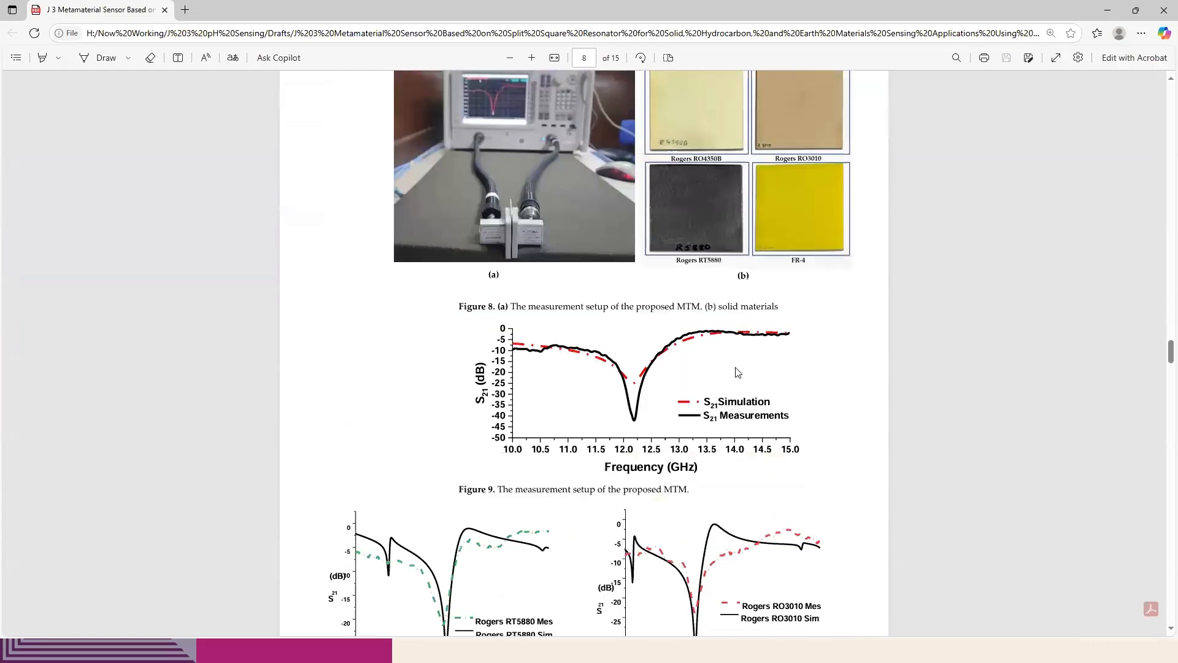
pyautogui.scroll(3, 741, 369)
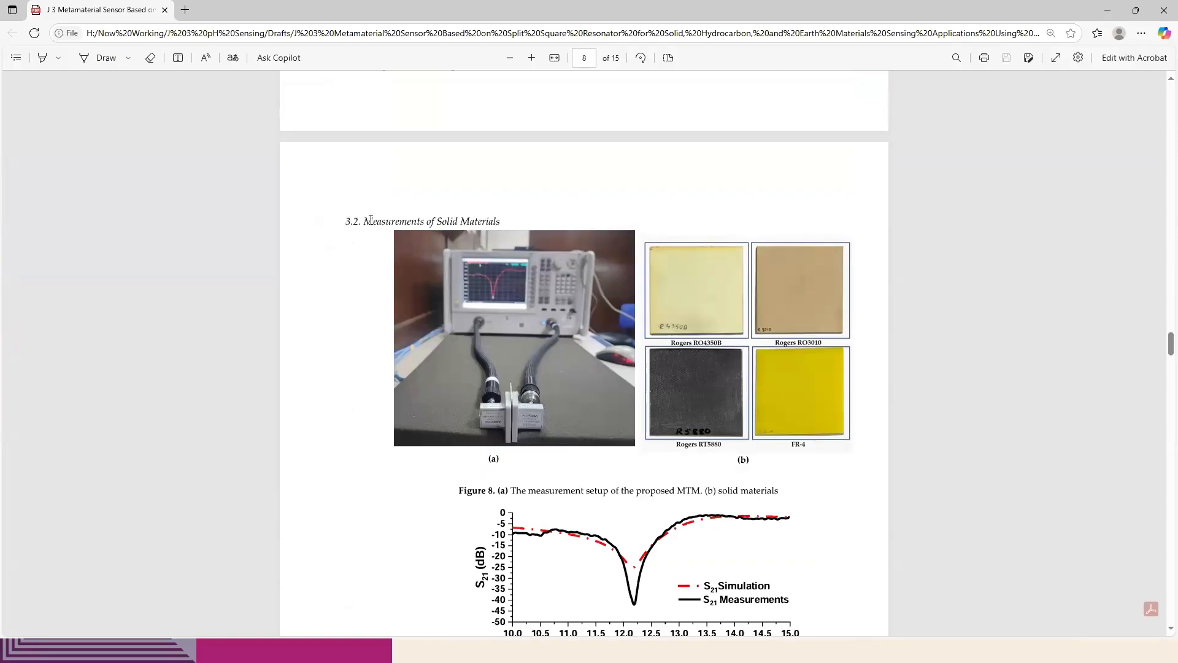
pyautogui.moveTo(363, 222); pyautogui.dragTo(514, 237)
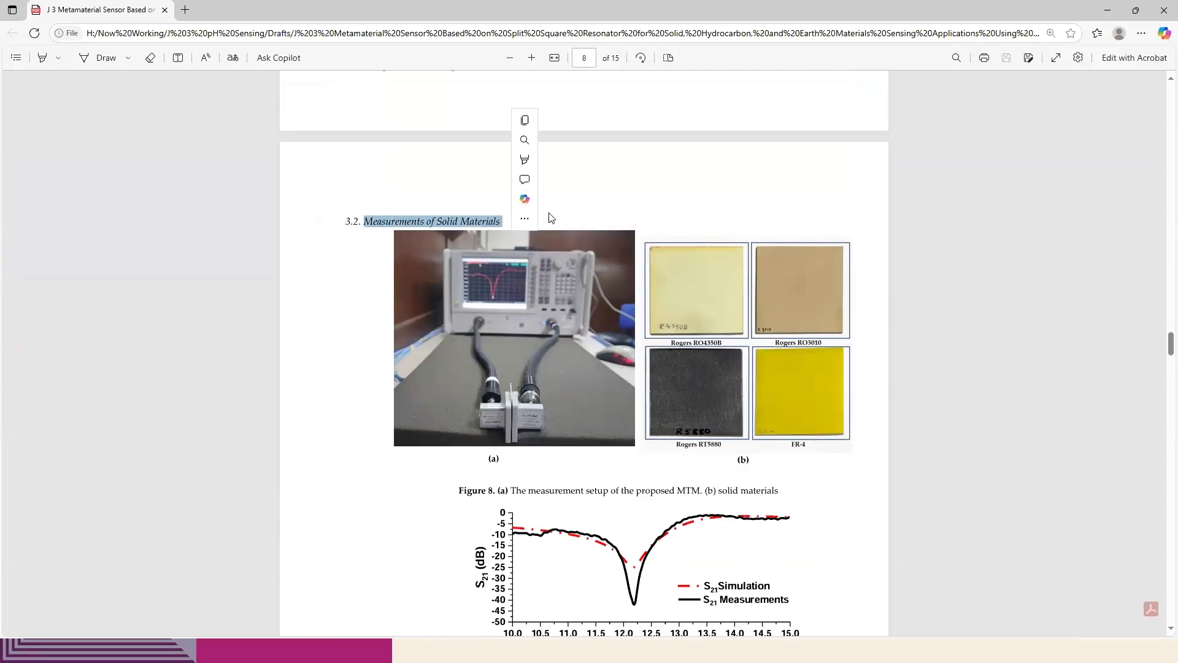
pyautogui.click(718, 229)
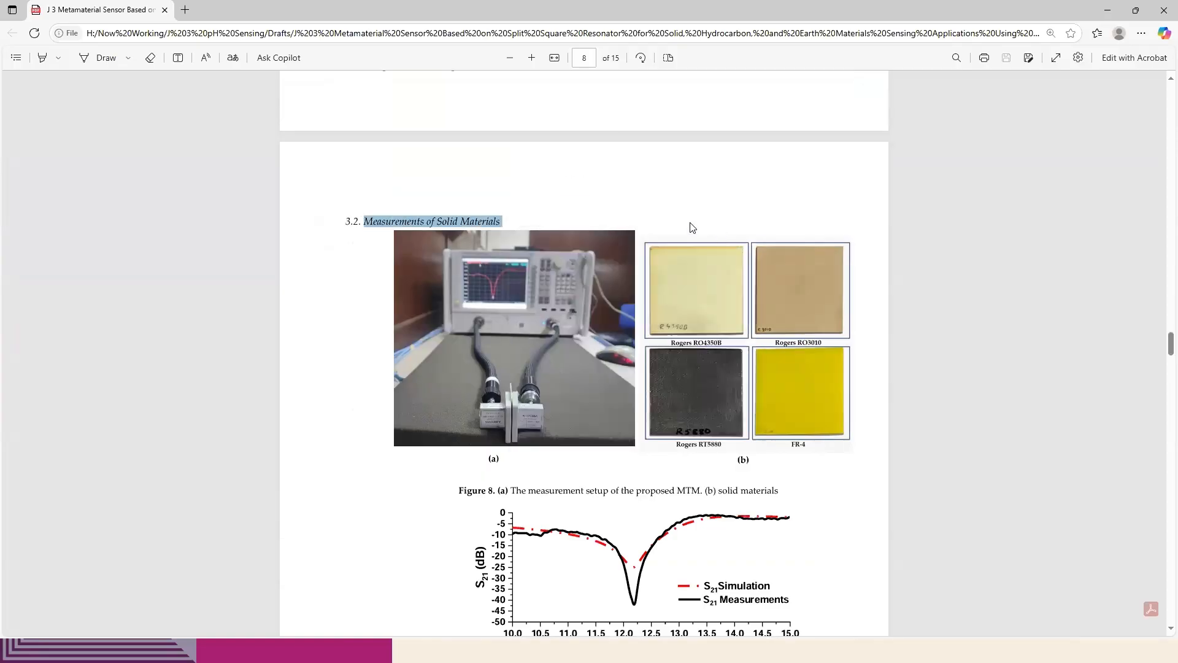
pyautogui.click(690, 226)
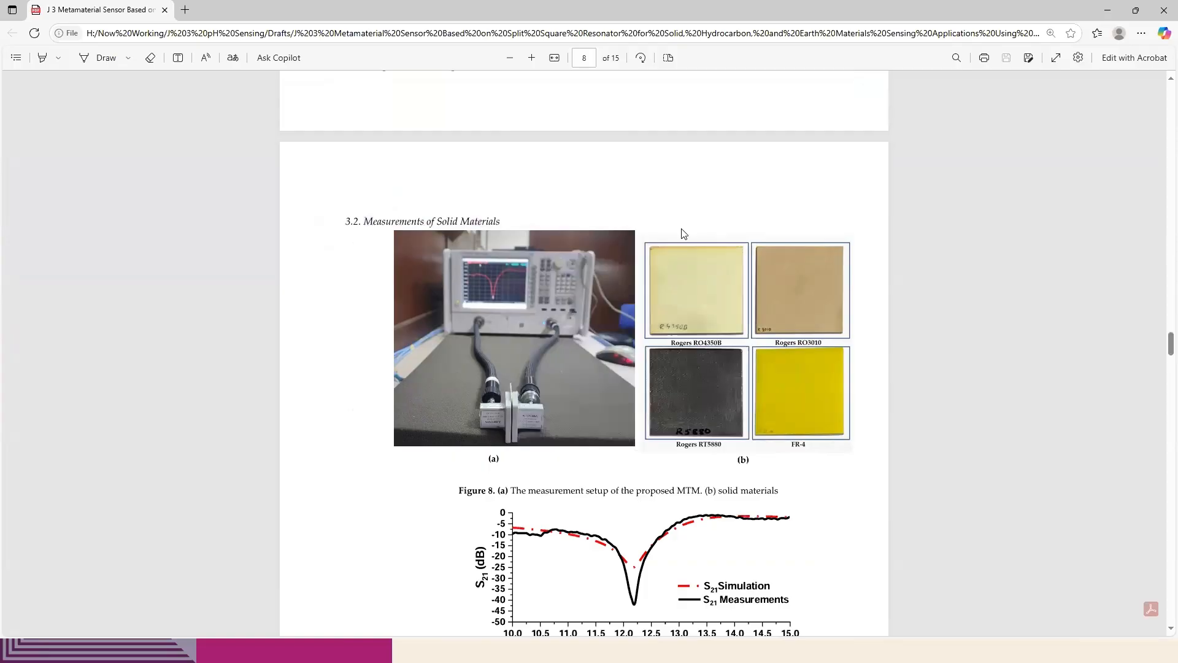
pyautogui.scroll(-5, 627, 345)
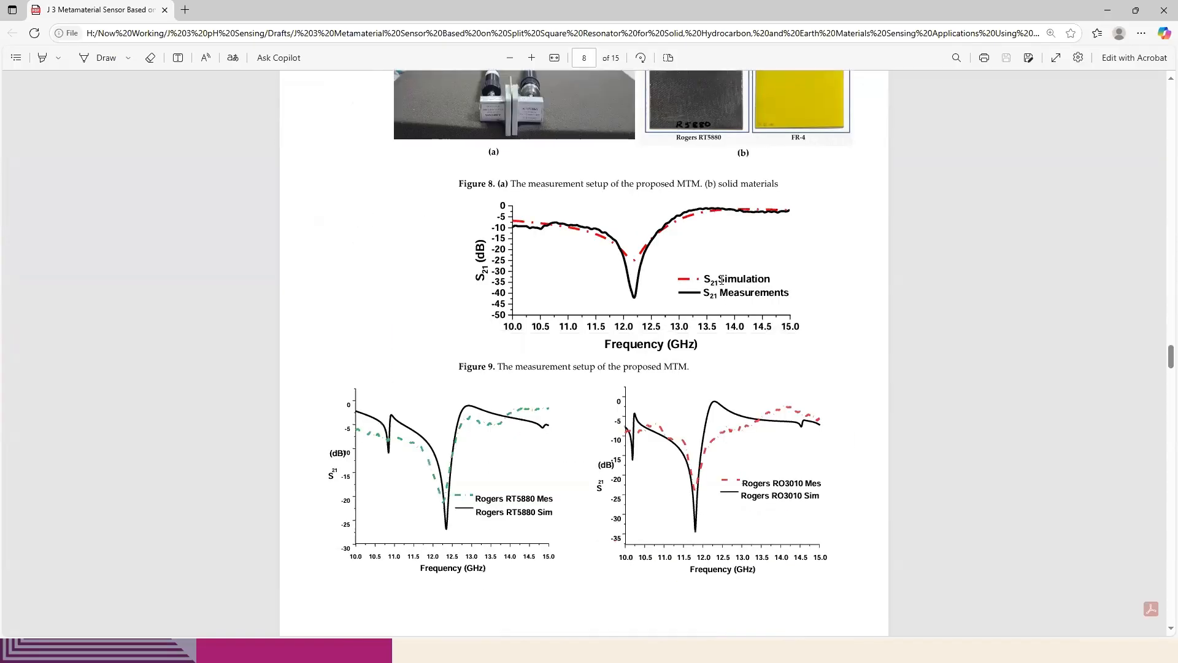
pyautogui.scroll(-6, 674, 341)
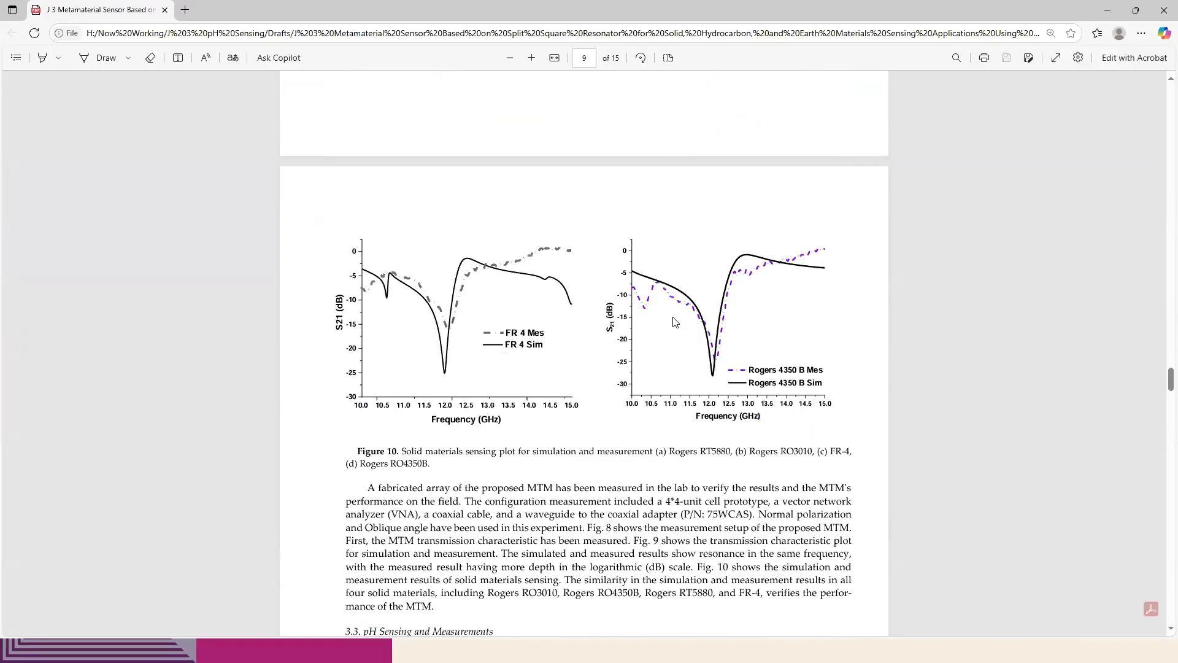
pyautogui.scroll(10, 571, 265)
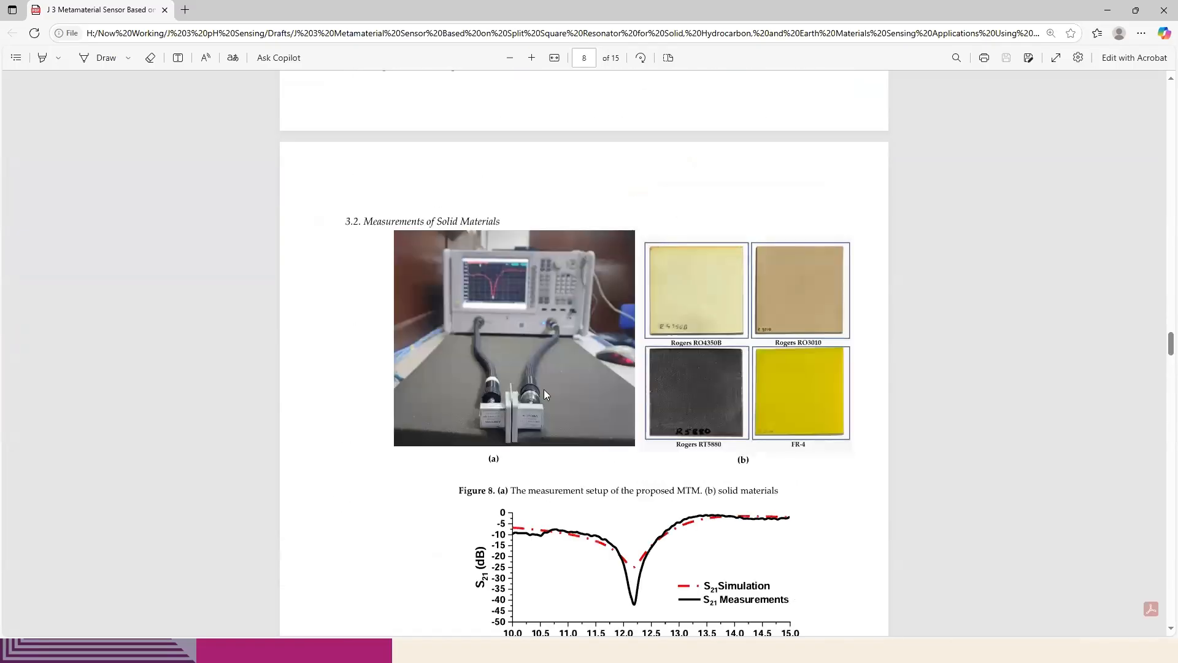
pyautogui.scroll(-2, 641, 422)
pyautogui.scroll(-12, 640, 422)
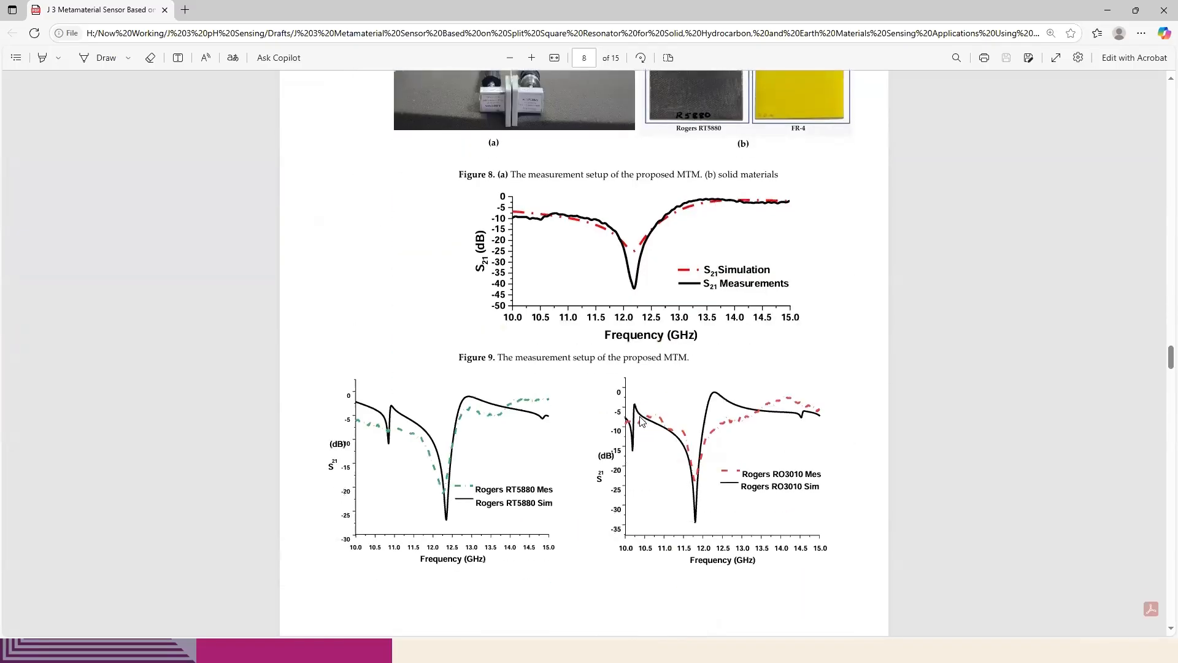
pyautogui.scroll(-3, 638, 423)
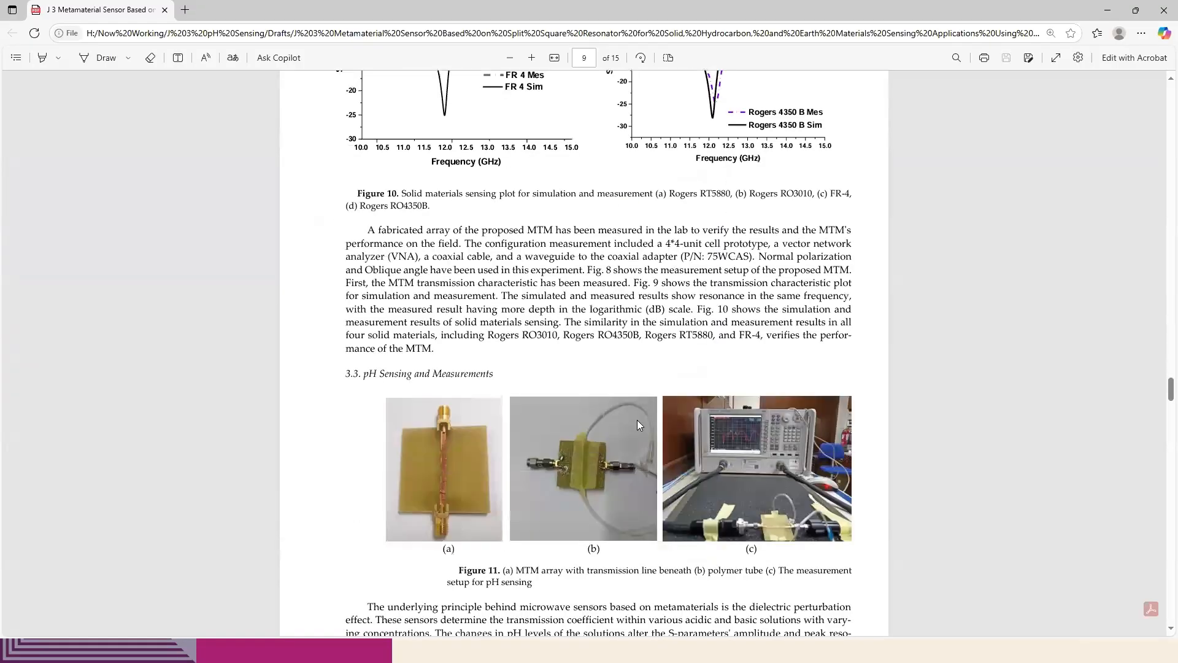
# Read the pH Sensing and Measurements section with Figure 11 and compare it with the solid-material measurement setup in Figure 8
pyautogui.scroll(-1, 636, 418)
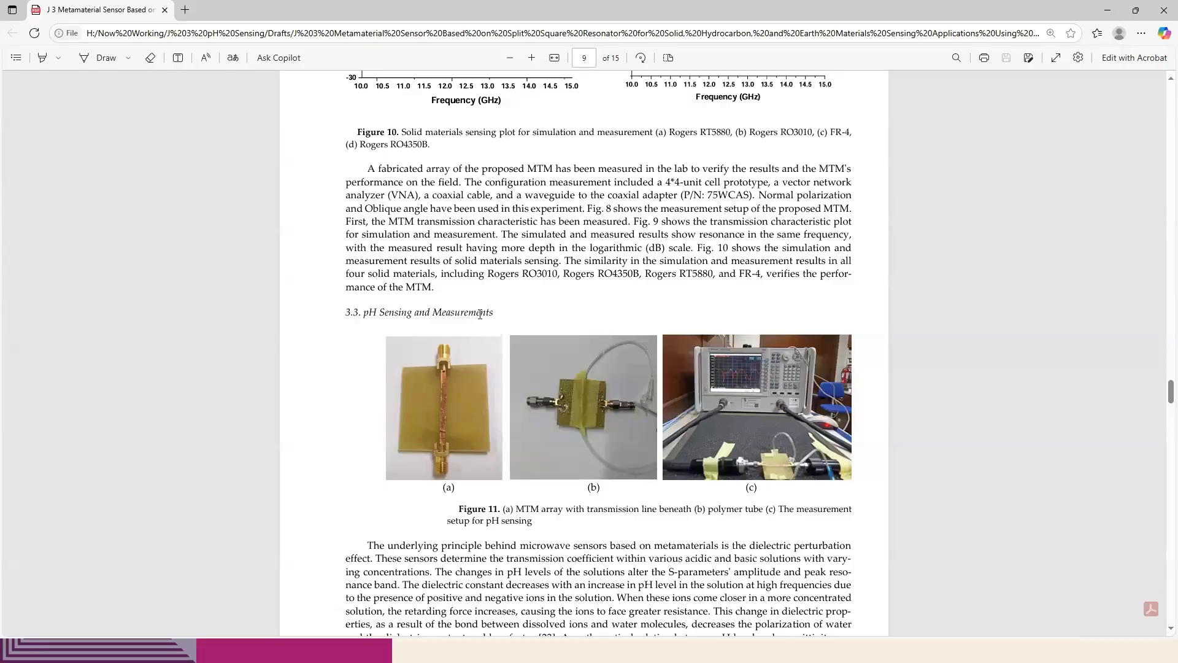
pyautogui.moveTo(496, 313); pyautogui.dragTo(376, 313)
pyautogui.scroll(15, 540, 306)
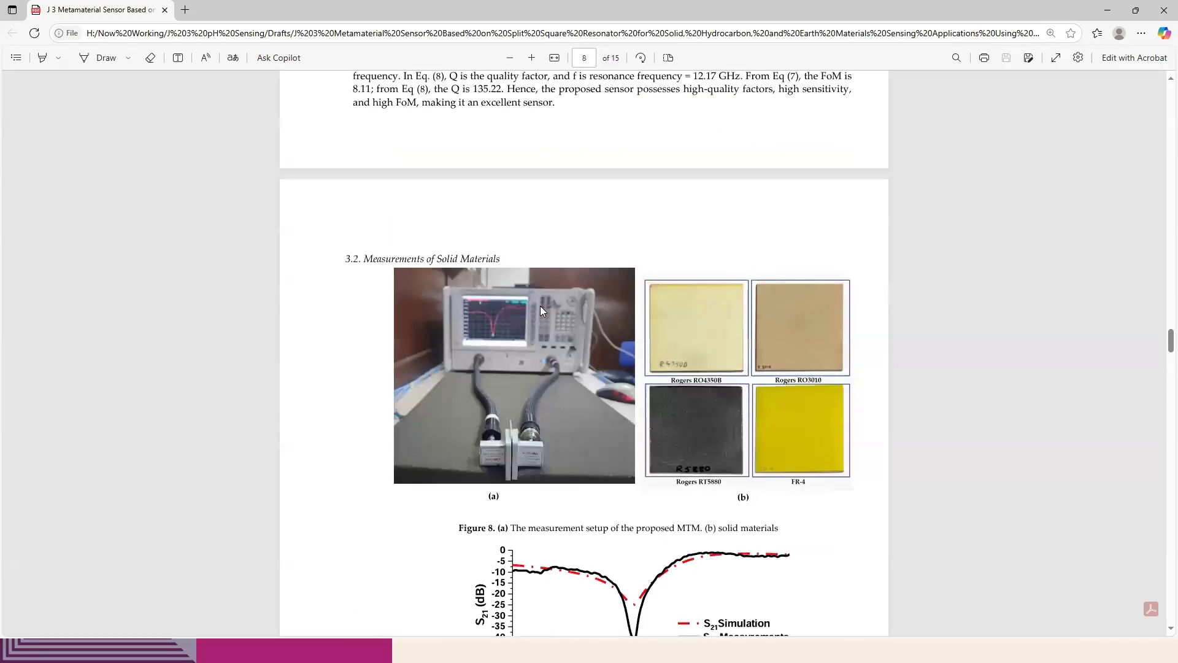
pyautogui.scroll(-2, 552, 319)
pyautogui.scroll(8, 614, 325)
pyautogui.scroll(-7, 573, 399)
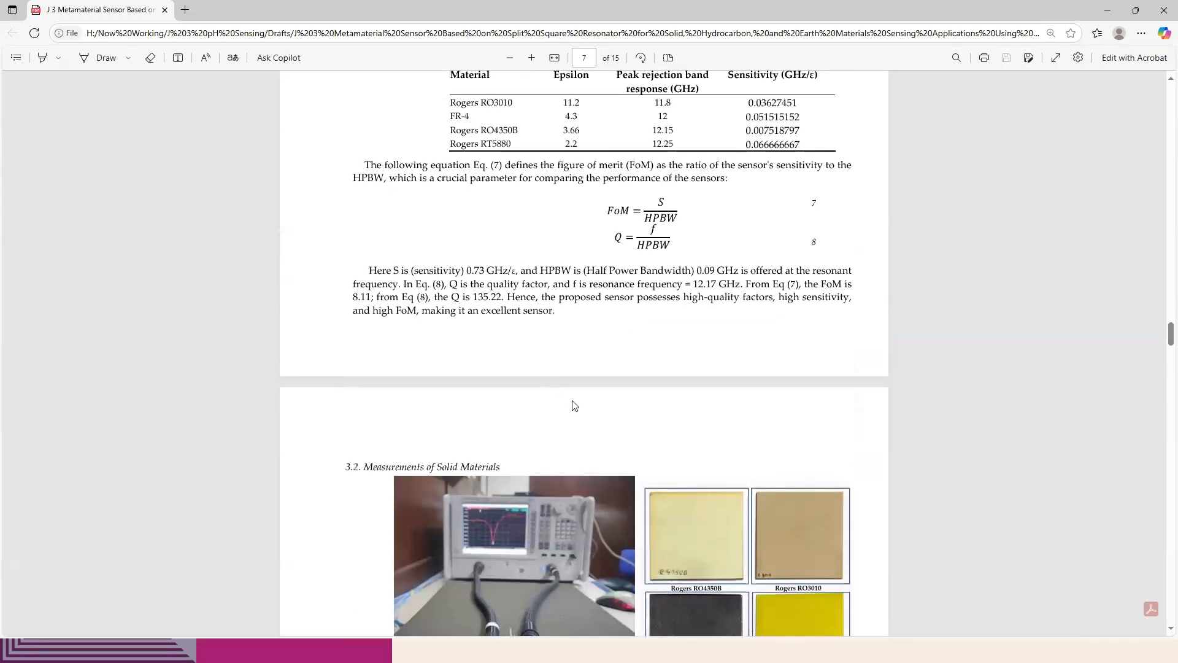
pyautogui.scroll(-20, 573, 394)
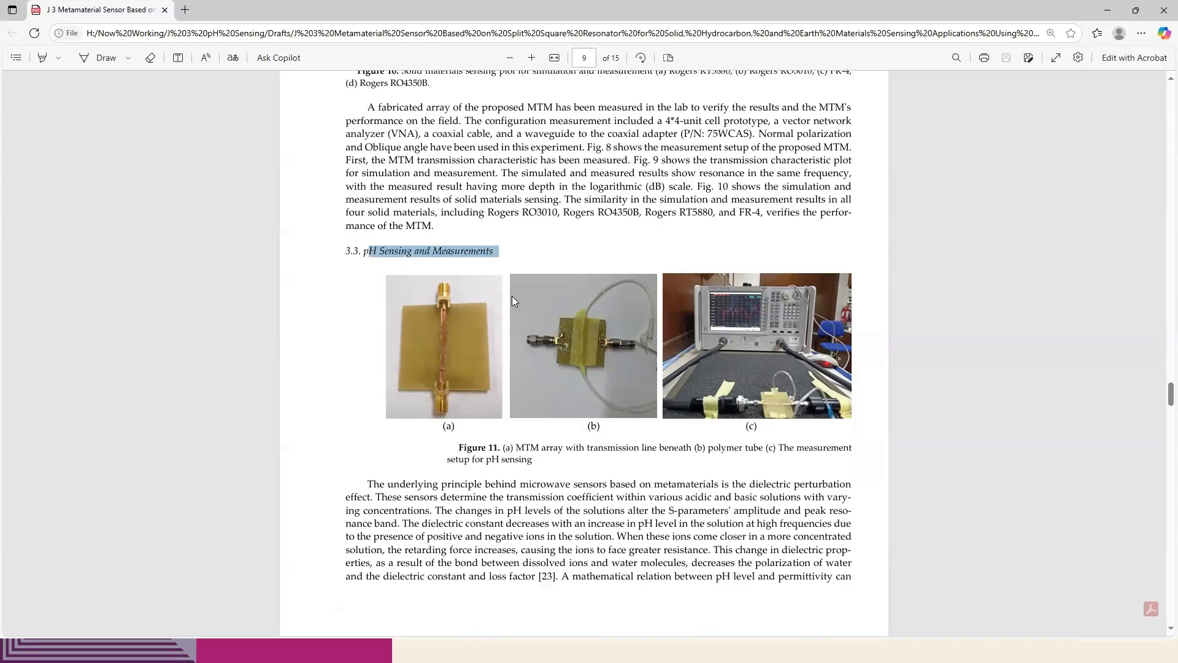
pyautogui.click(438, 254)
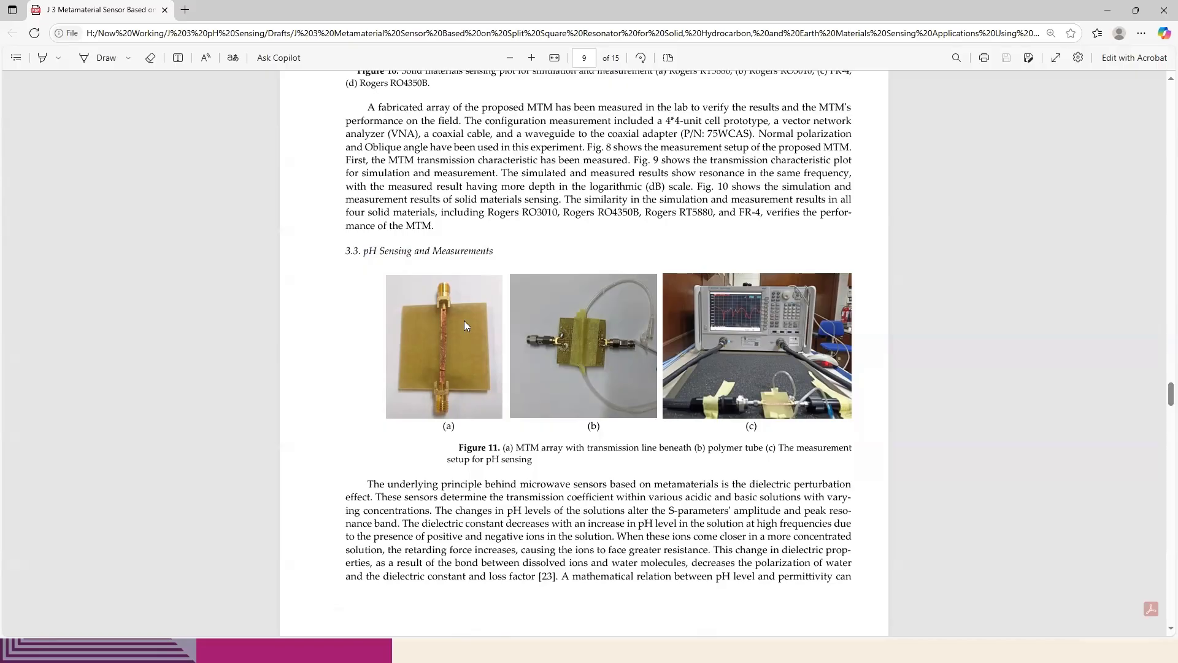
# Switch to the J3 8.2 project in CST Studio Suite and delete the solid7 brick from component1
pyautogui.hotkey('alt', 'Tab')
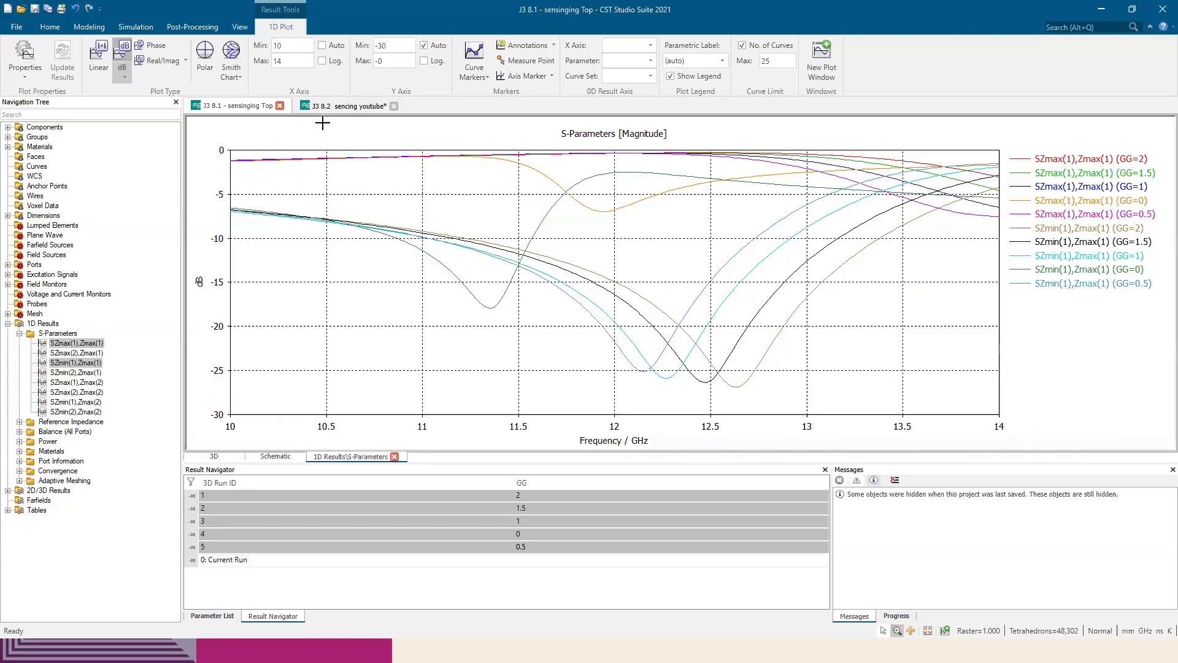
pyautogui.click(353, 107)
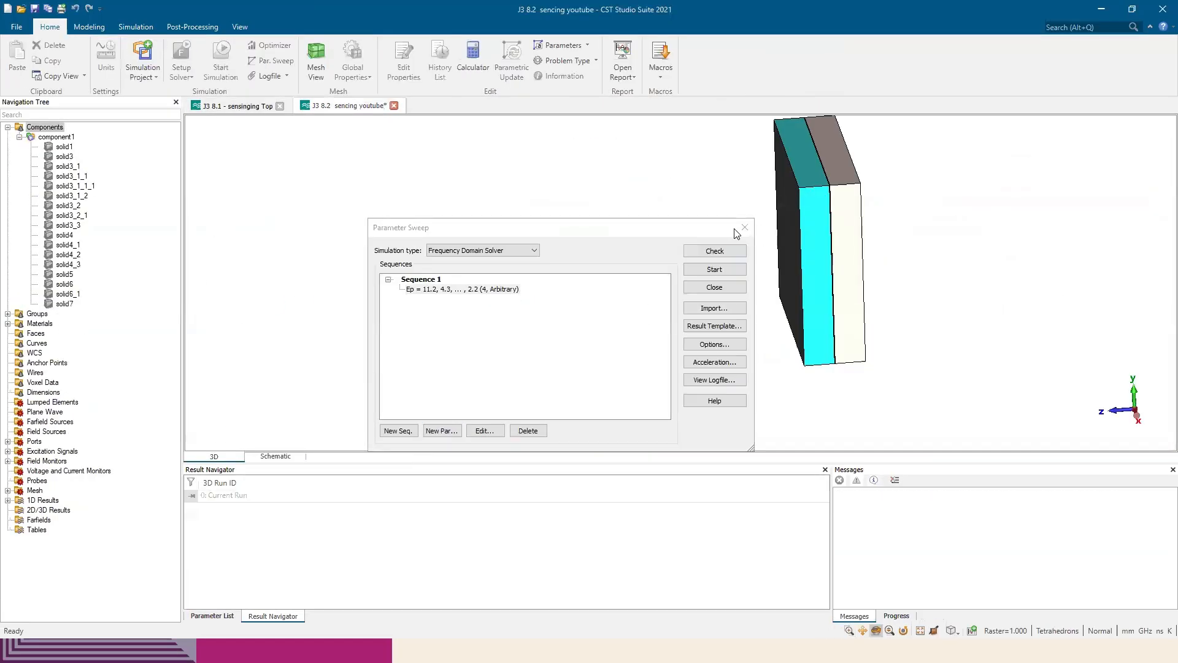
pyautogui.click(61, 304)
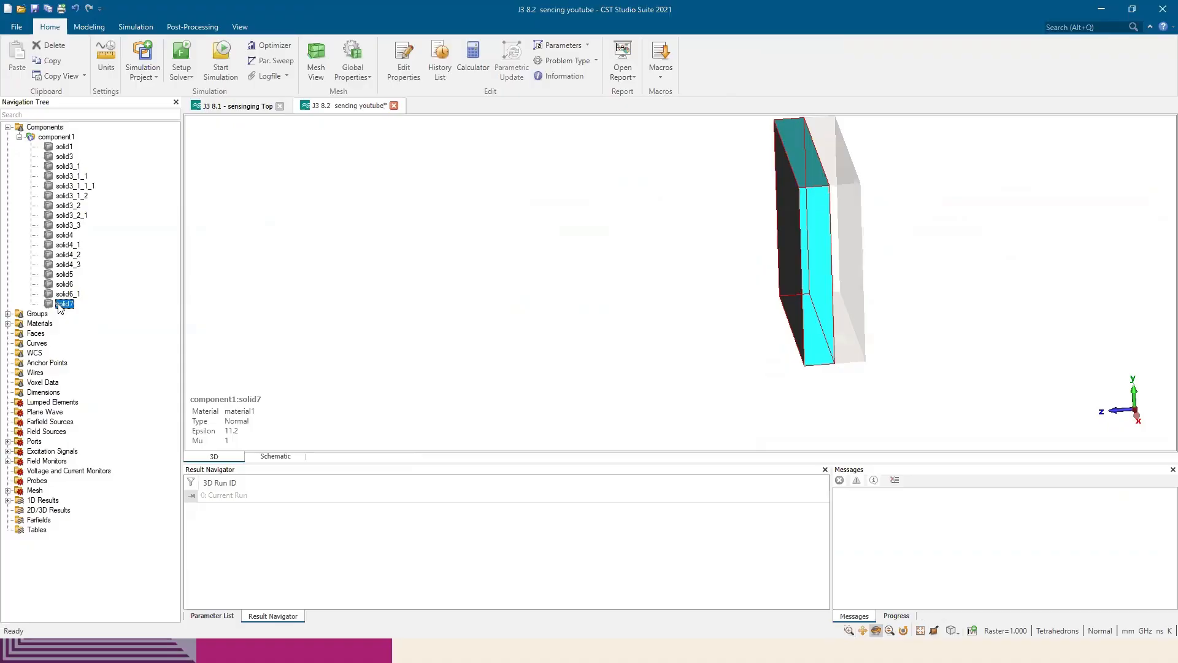
pyautogui.press('Delete')
pyautogui.press('Return')
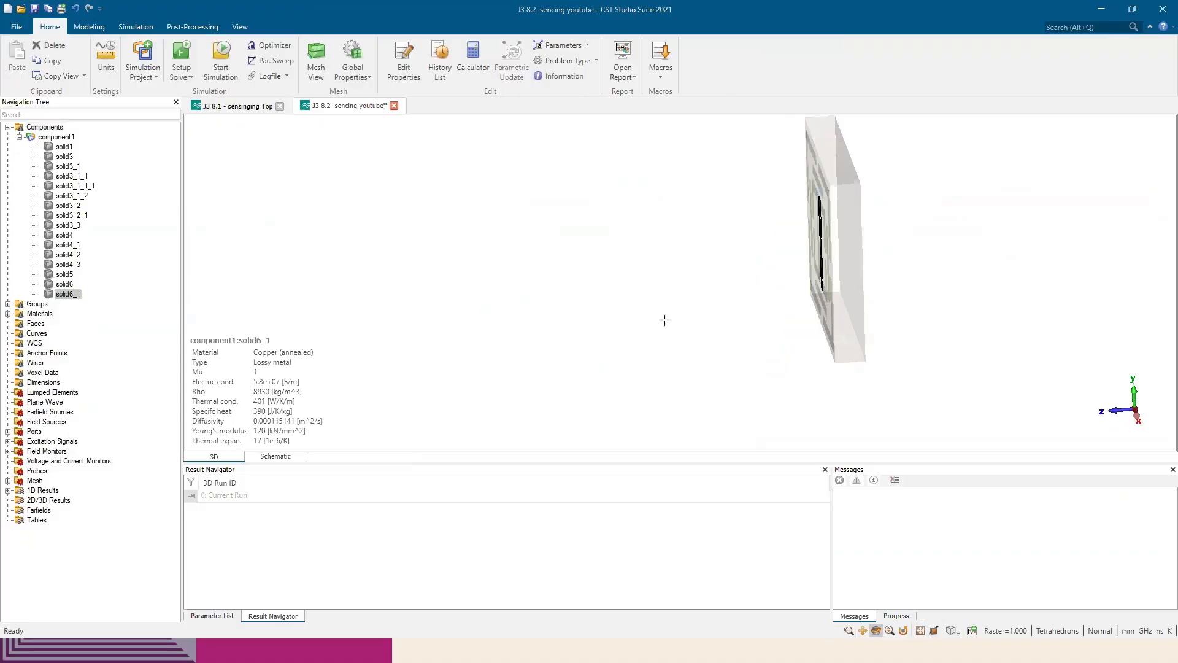
# Set up a Translate transform with Copy for all of component1, offset by 10 in X
pyautogui.click(65, 137)
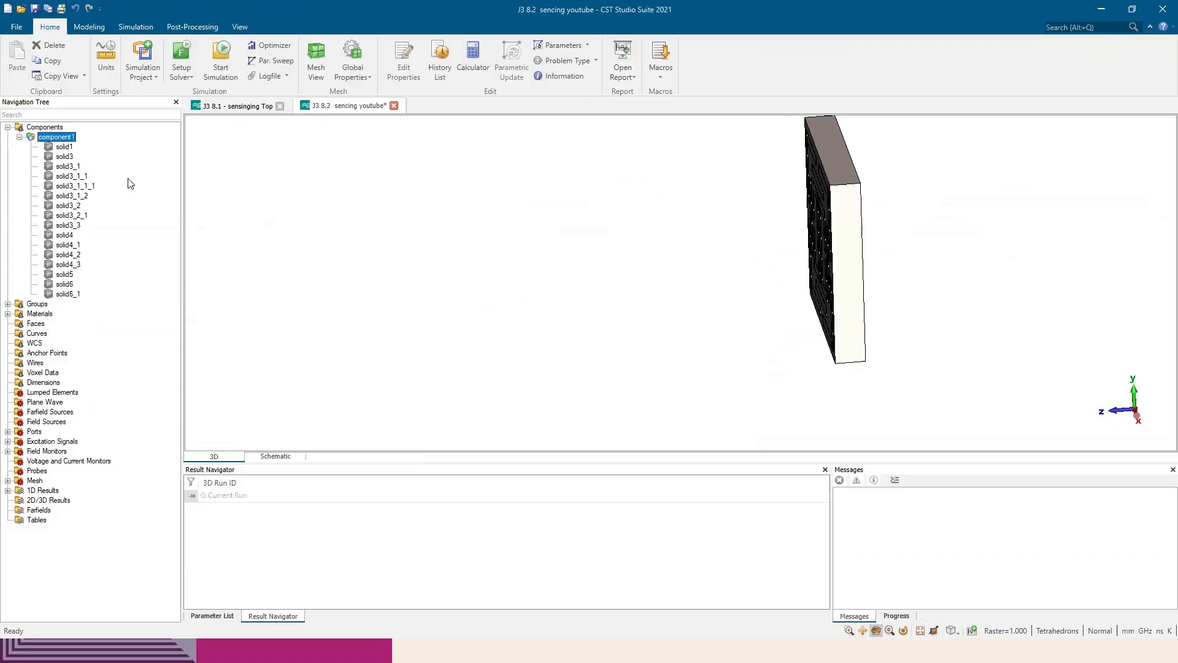
pyautogui.press('5')
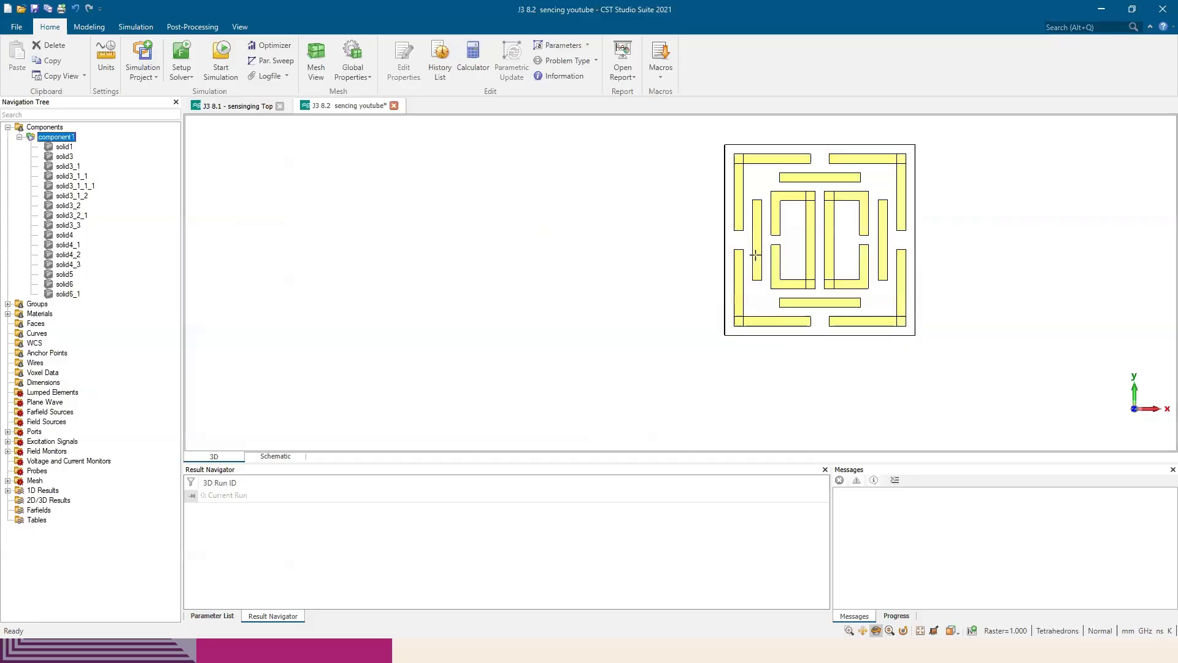
pyautogui.hotkey('alt', 'Tab')
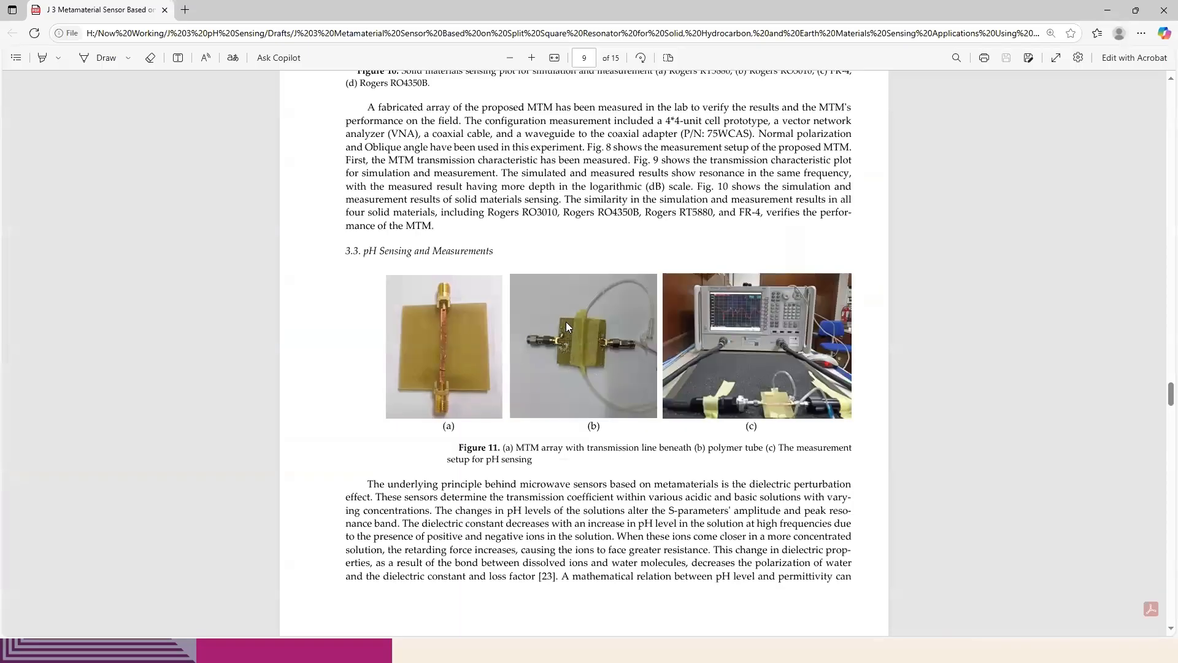
pyautogui.hotkey('alt', 'Tab')
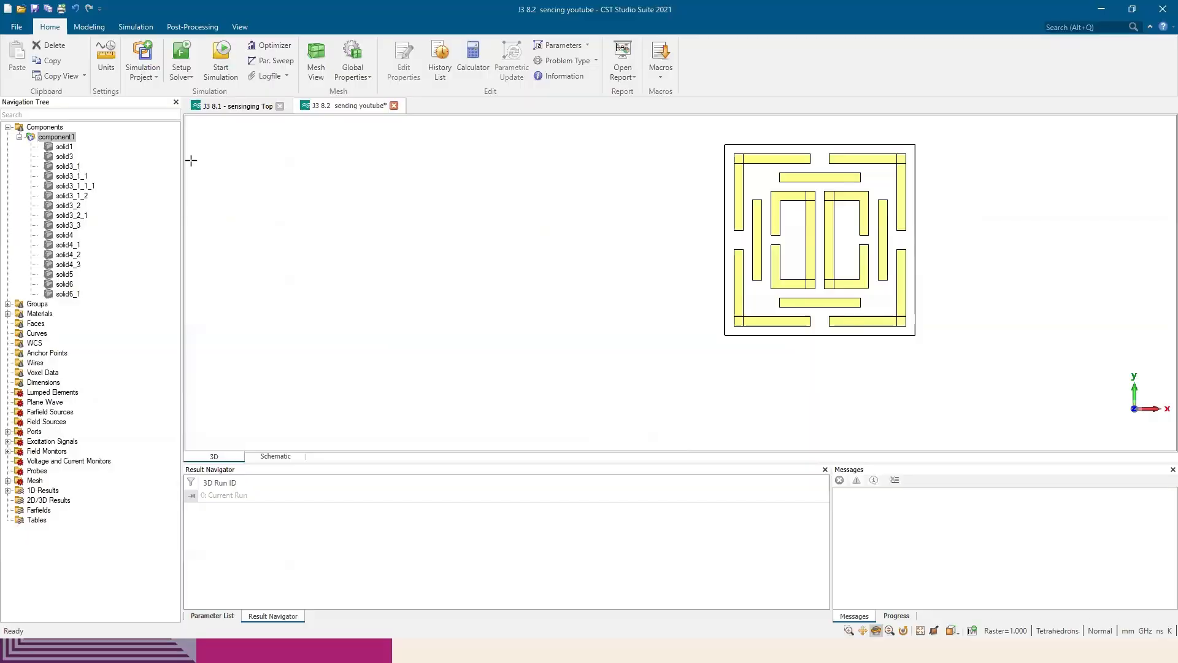
pyautogui.click(96, 30)
pyautogui.click(54, 138)
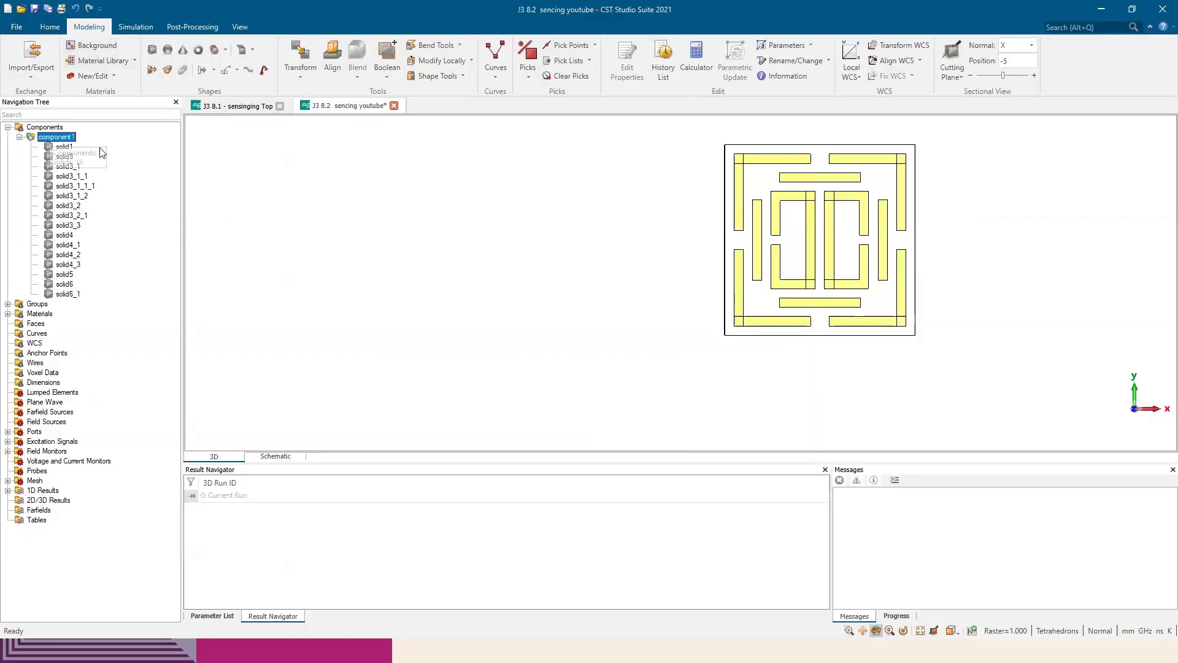
pyautogui.scroll(-3, 730, 202)
pyautogui.moveTo(730, 202); pyautogui.dragTo(571, 245, button='middle')
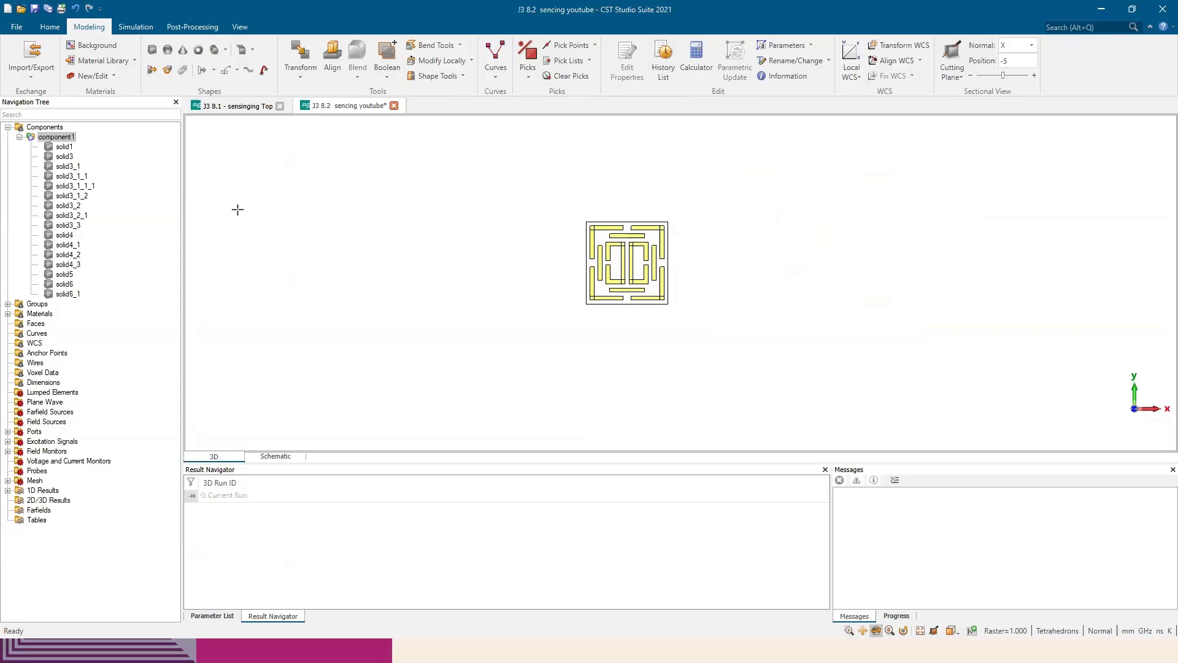
pyautogui.click(294, 61)
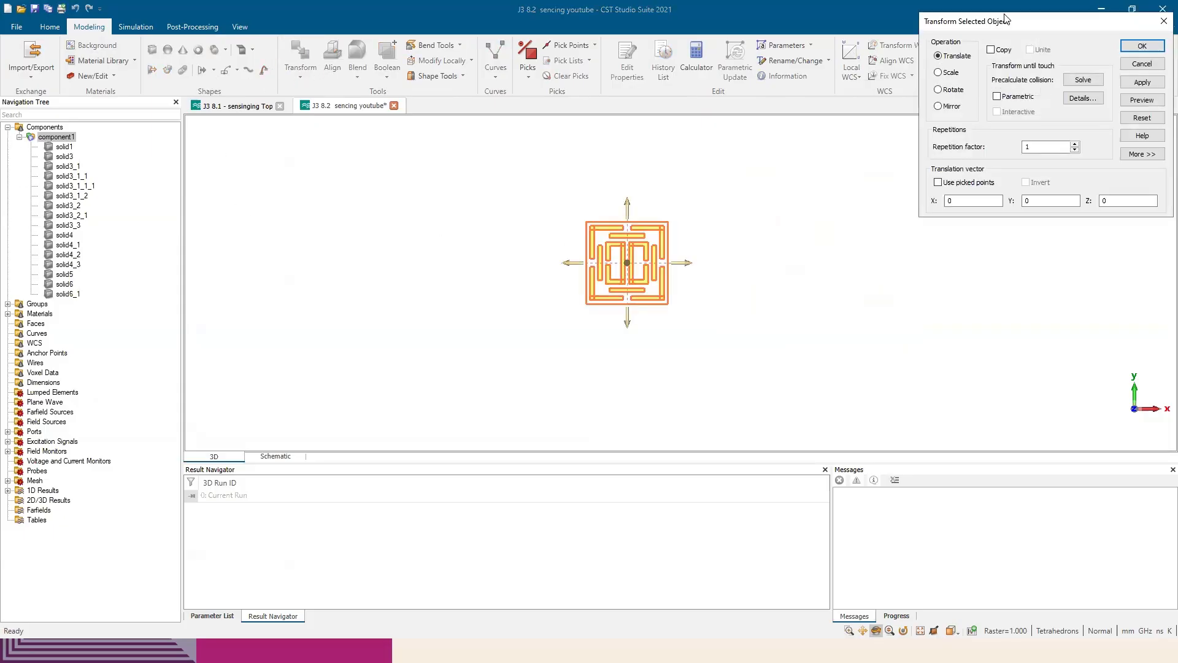
pyautogui.moveTo(1007, 20); pyautogui.dragTo(895, 102)
pyautogui.click(881, 131)
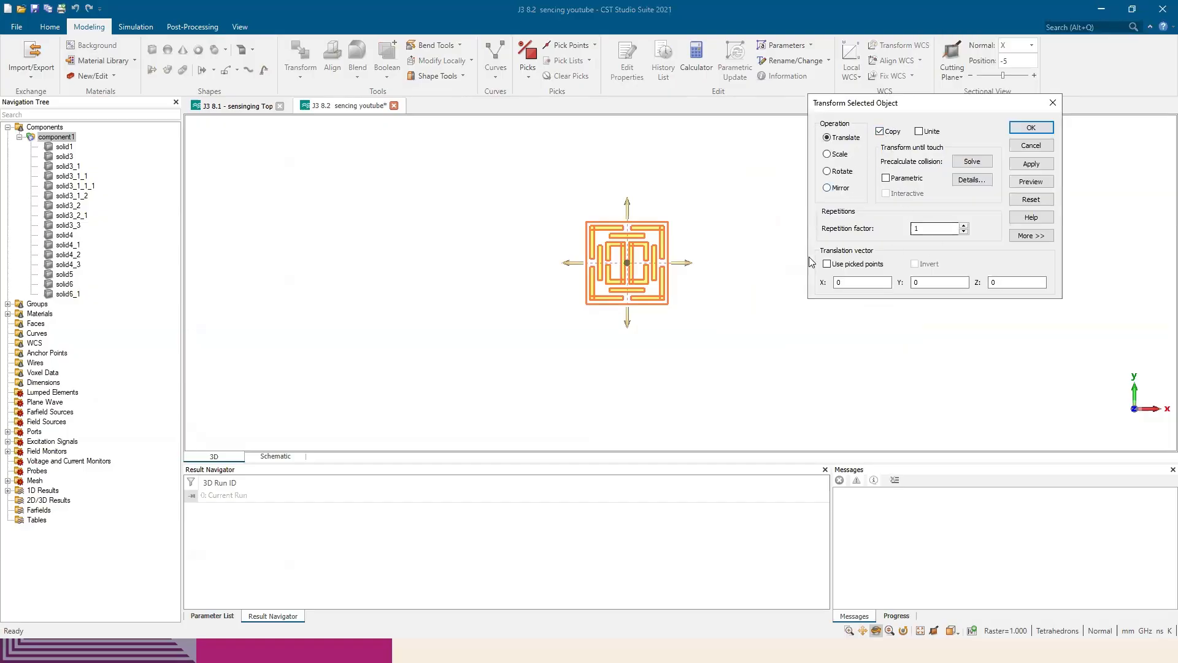
pyautogui.moveTo(691, 265); pyautogui.dragTo(767, 270)
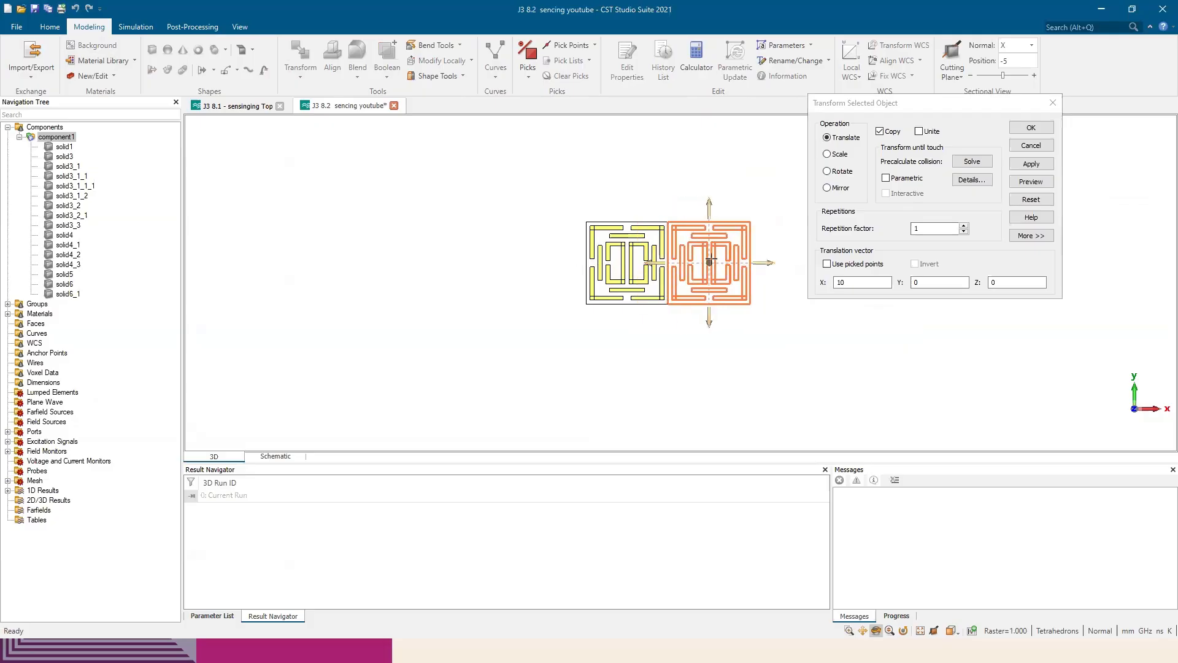
# Set the repetition factor to 3 and apply the X translation copy to build a row of four unit cells
pyautogui.scroll(3, 706, 257)
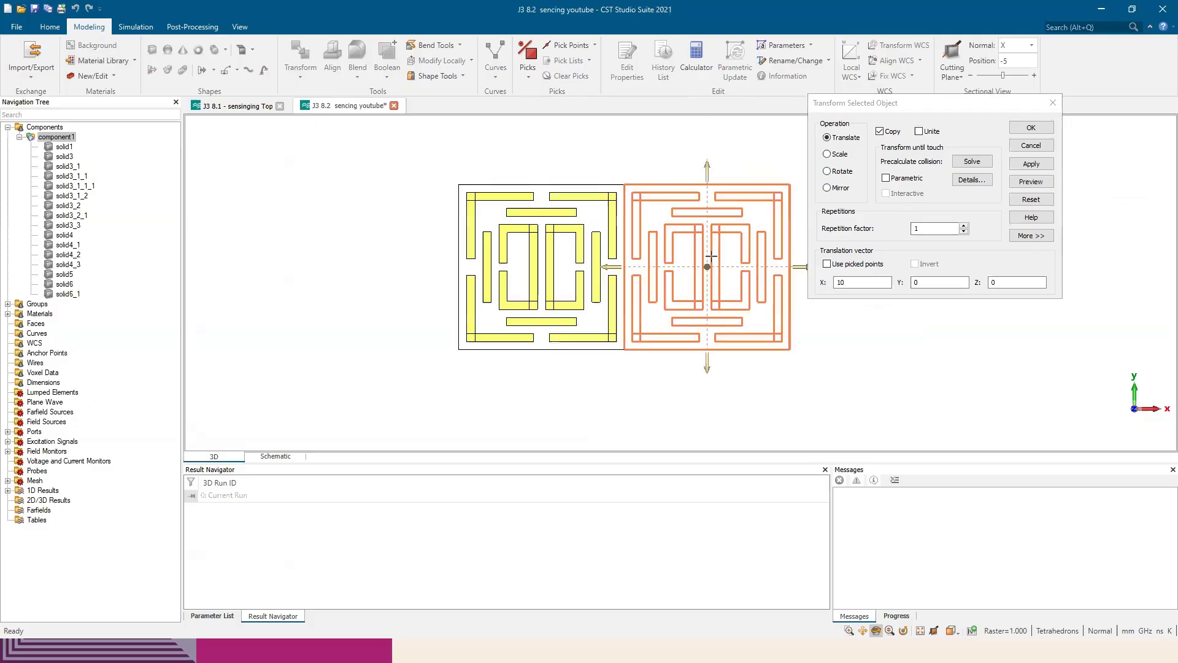
pyautogui.click(950, 107)
pyautogui.moveTo(950, 107); pyautogui.dragTo(427, 155)
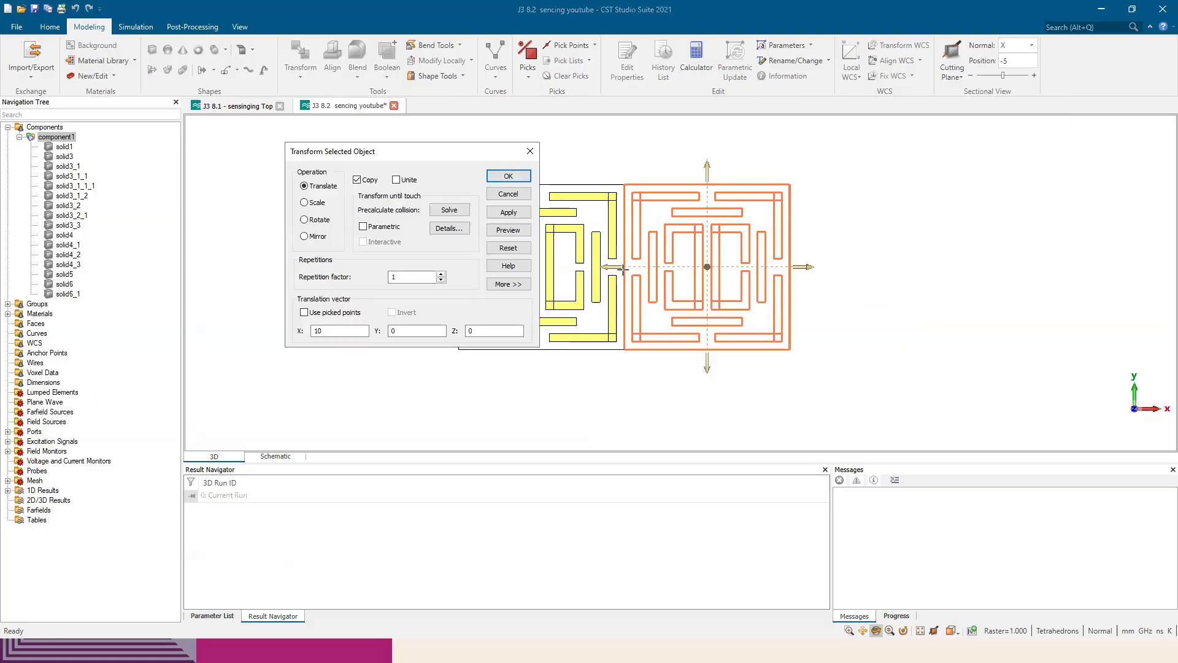
pyautogui.moveTo(632, 268)
pyautogui.mouseDown()
pyautogui.moveTo(861, 261)
pyautogui.moveTo(613, 265)
pyautogui.mouseUp()
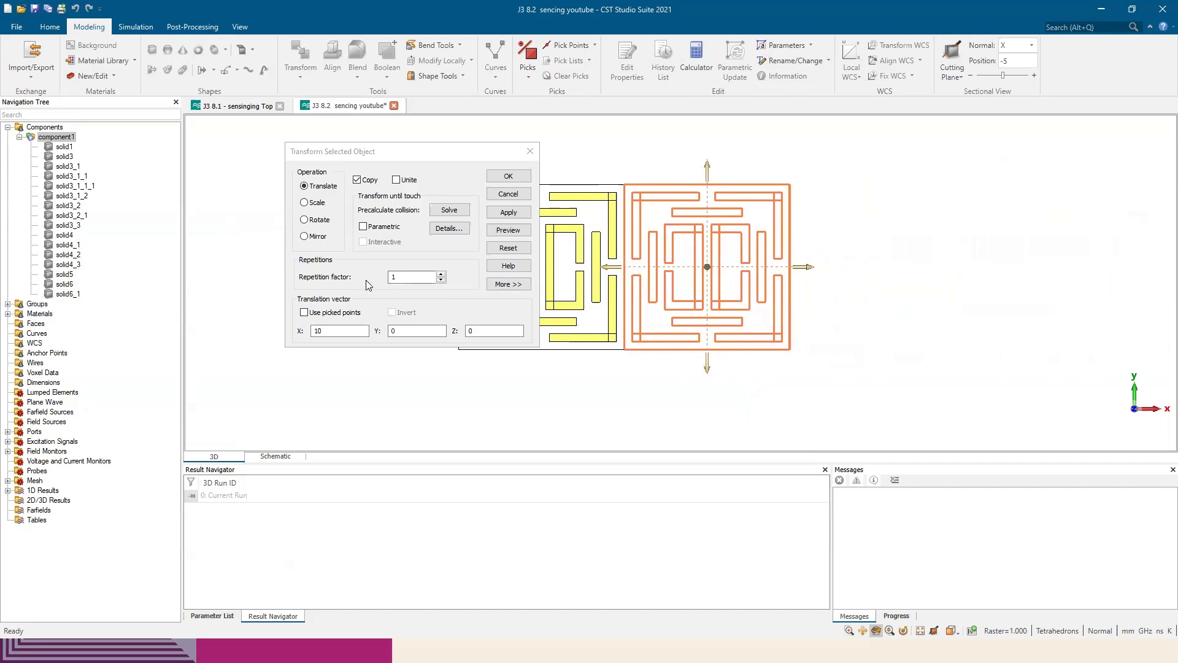
pyautogui.click(441, 273)
pyautogui.click(442, 274)
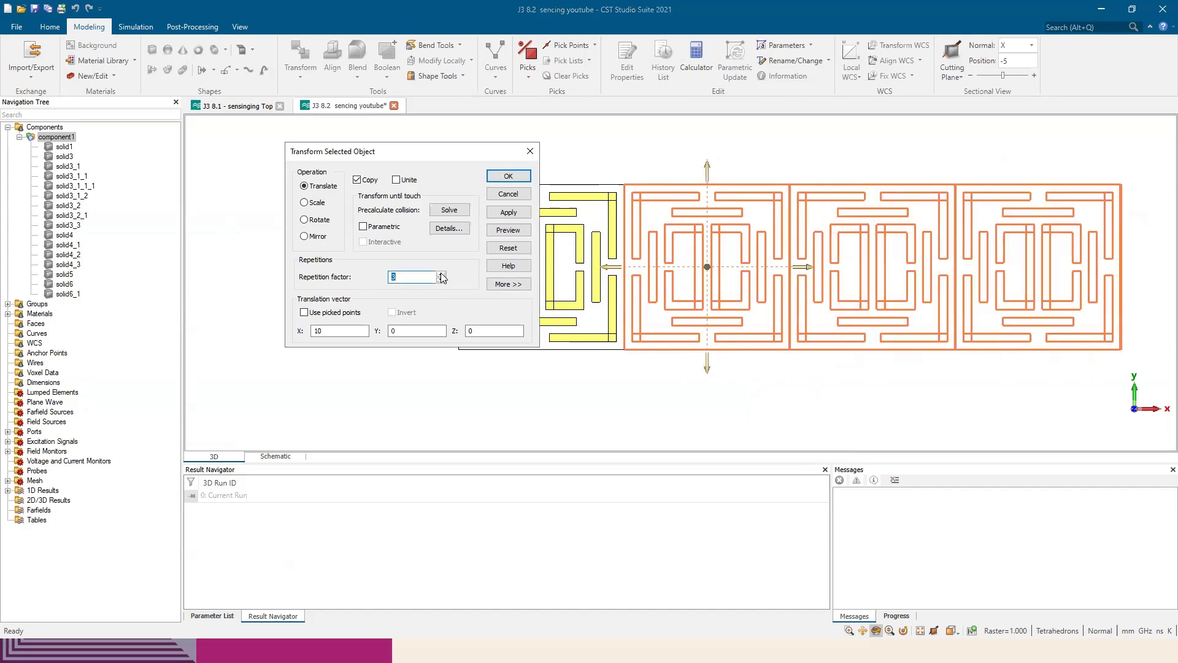
pyautogui.scroll(5, 860, 282)
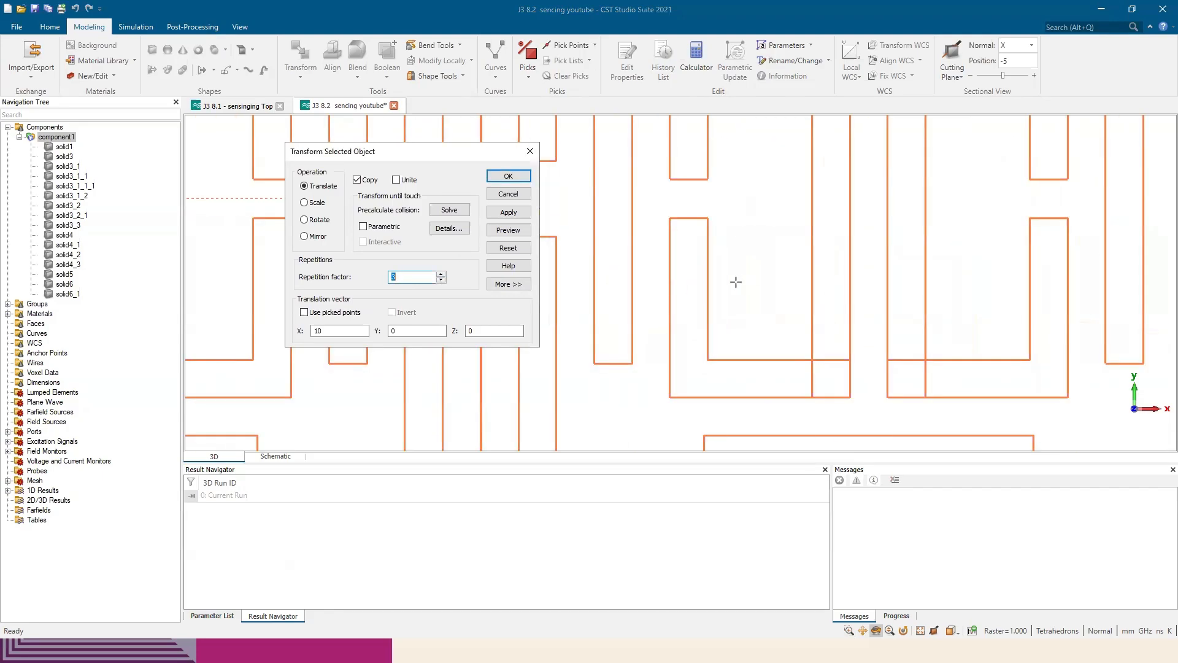
pyautogui.scroll(-3, 736, 281)
pyautogui.scroll(6, 626, 292)
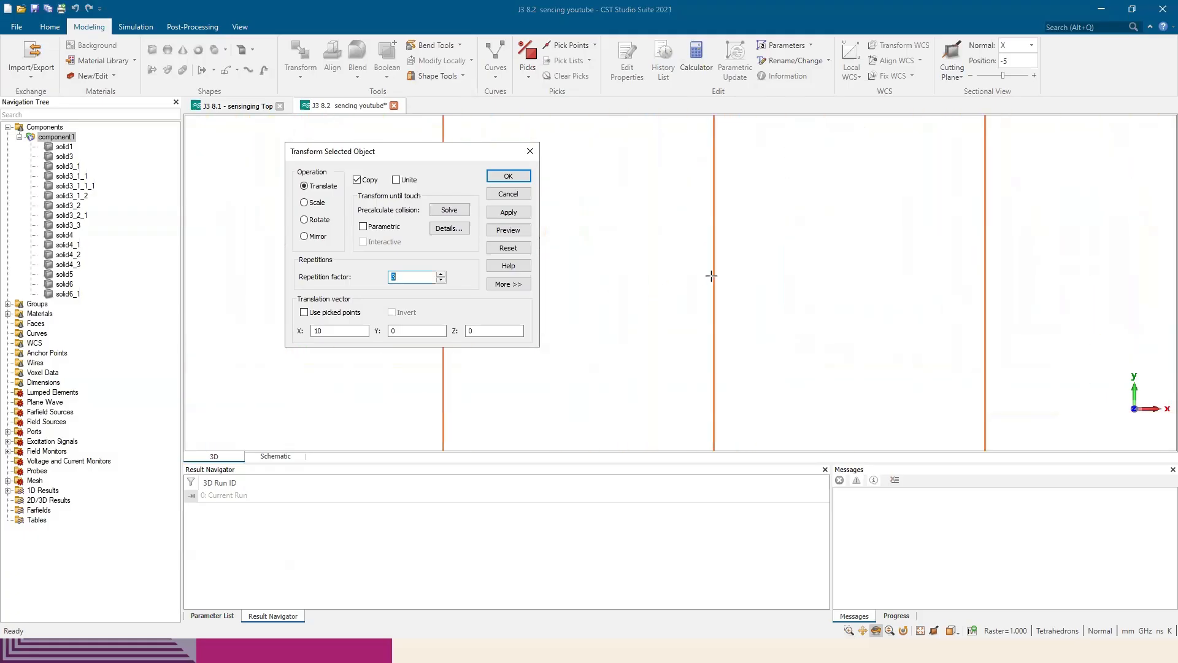
pyautogui.scroll(-4, 711, 276)
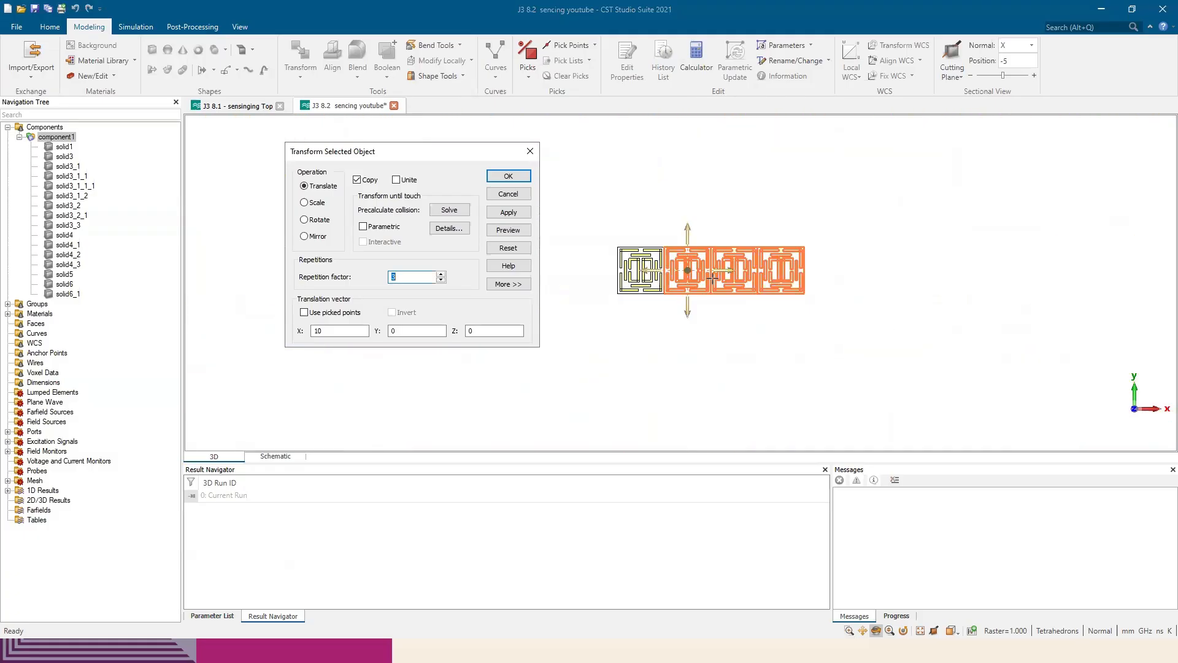
pyautogui.click(510, 213)
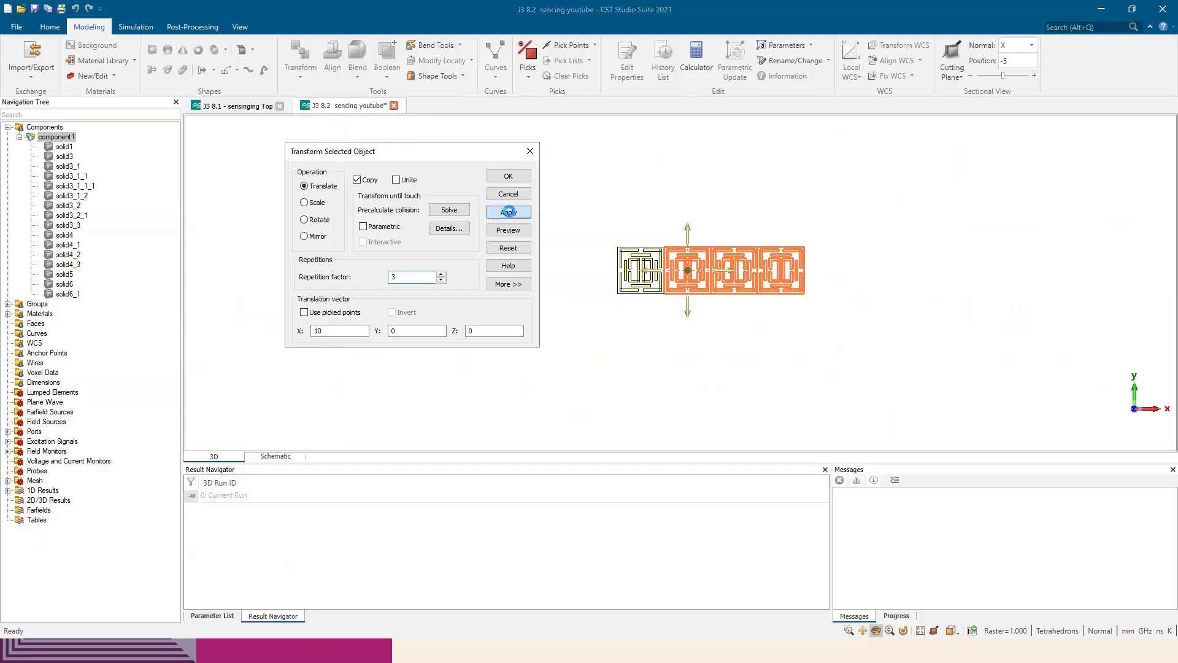
pyautogui.click(509, 177)
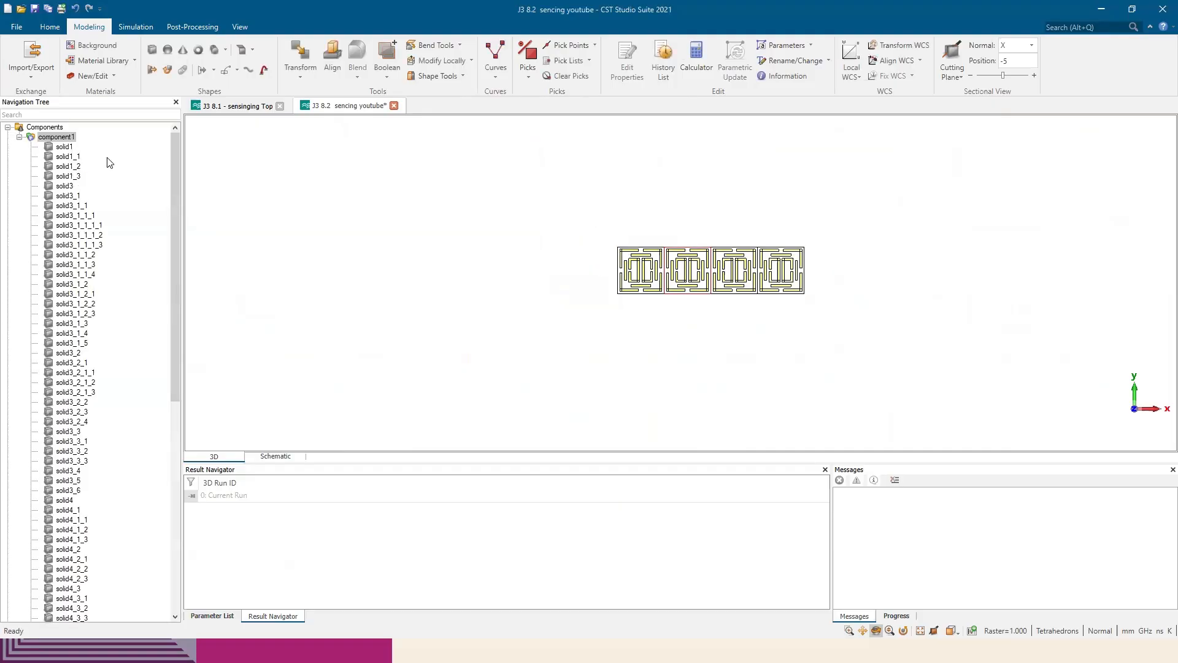
# Copy all of component1 with a Translate transform offset by -10 in Y and repetition factor 3, forming a 4 × 4 array
pyautogui.click(56, 137)
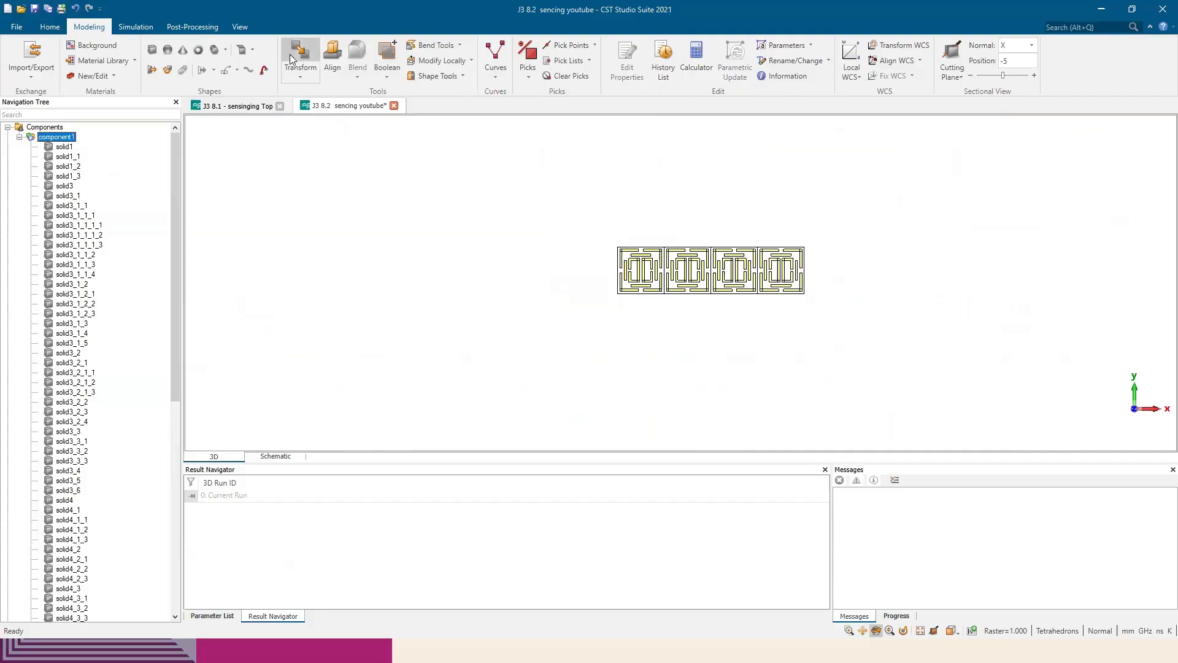
pyautogui.scroll(-10, 92, 302)
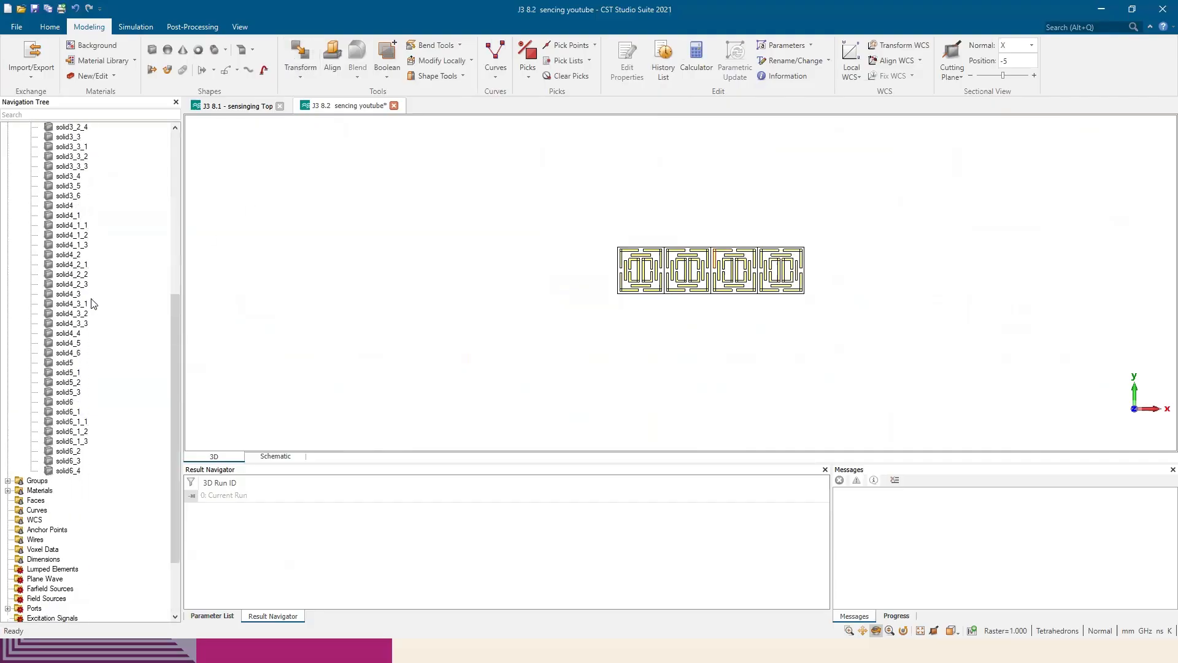
pyautogui.scroll(10, 92, 302)
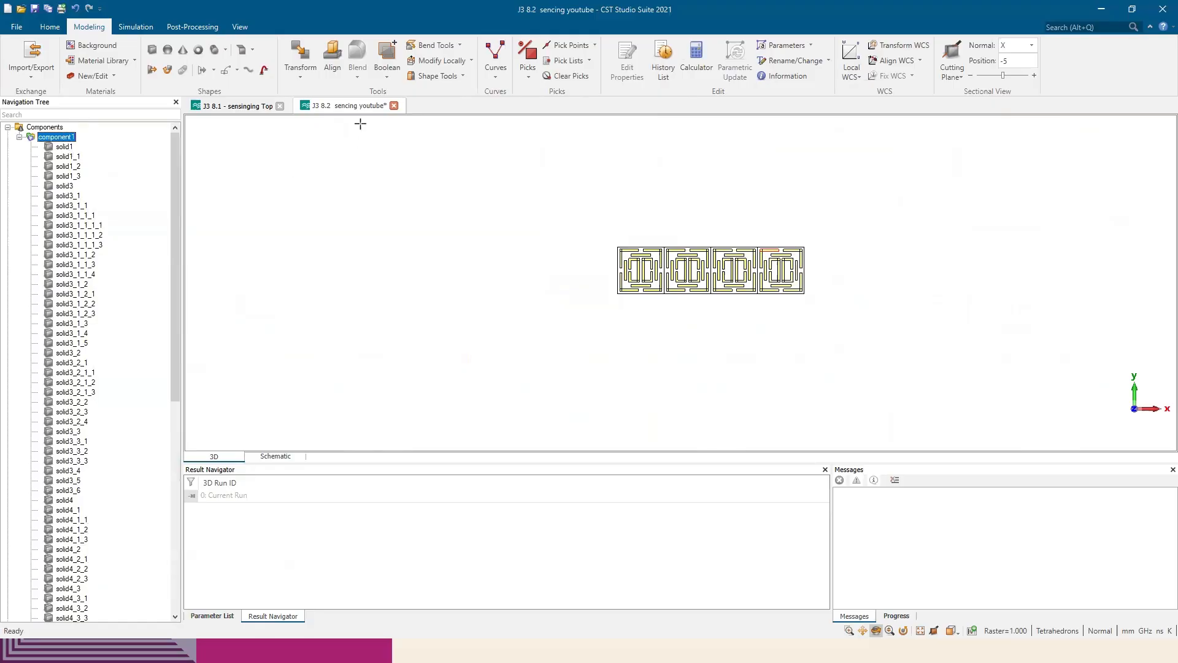
pyautogui.click(309, 54)
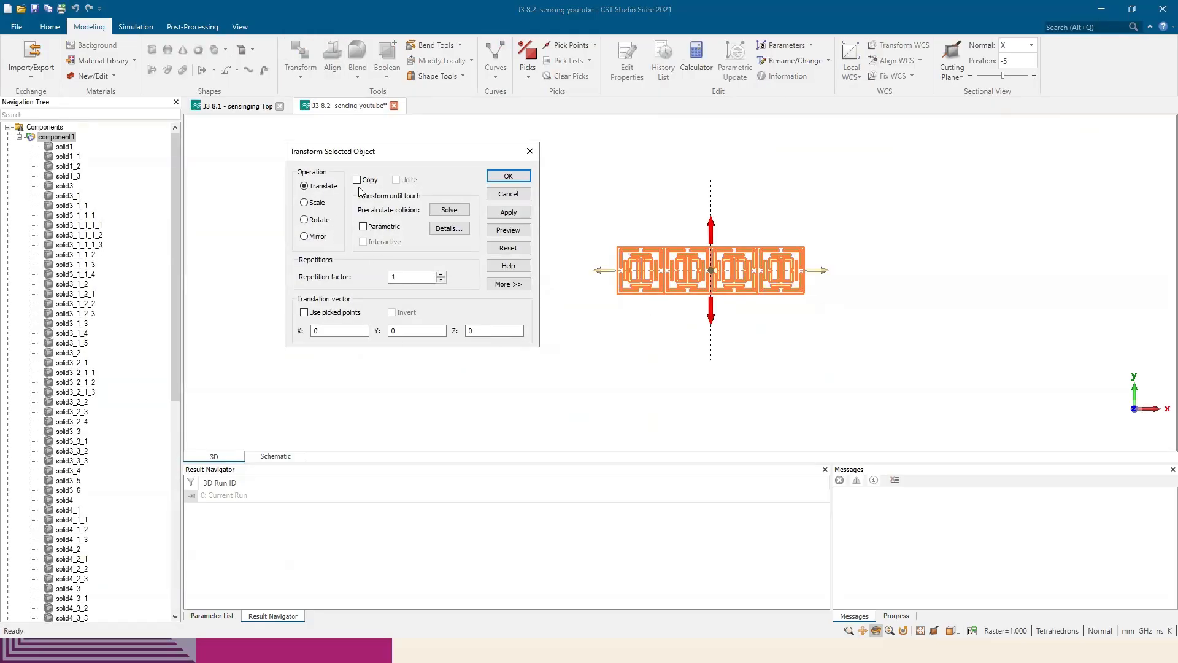
pyautogui.click(358, 179)
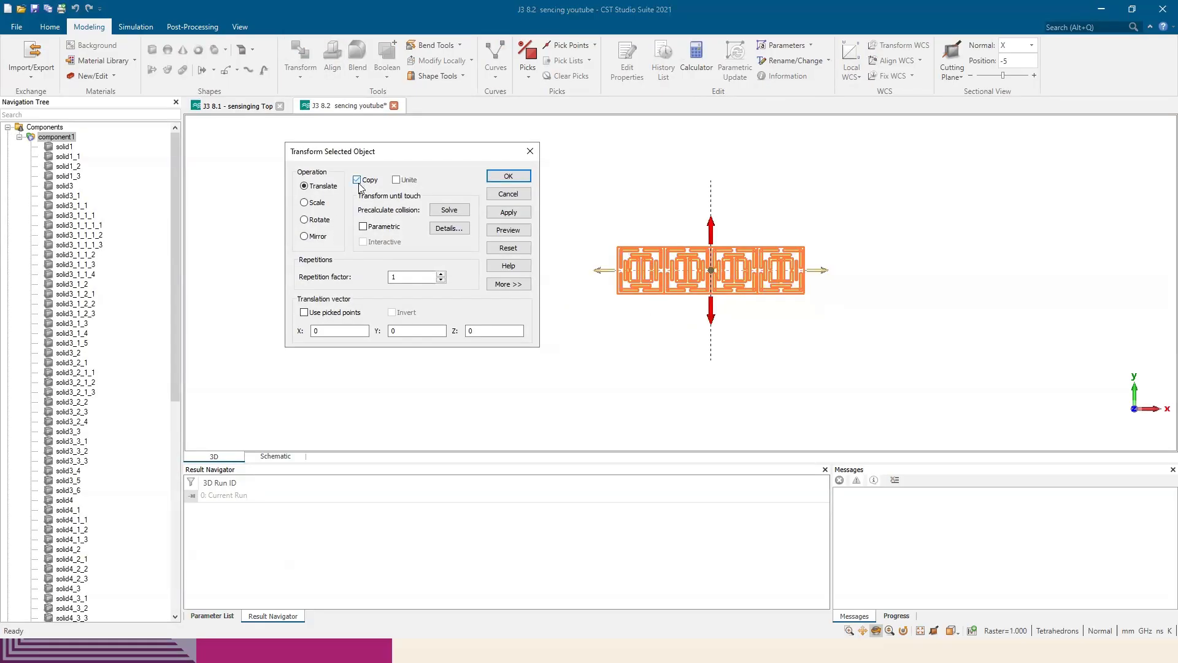
pyautogui.doubleClick(441, 275)
pyautogui.moveTo(711, 312); pyautogui.dragTo(715, 362)
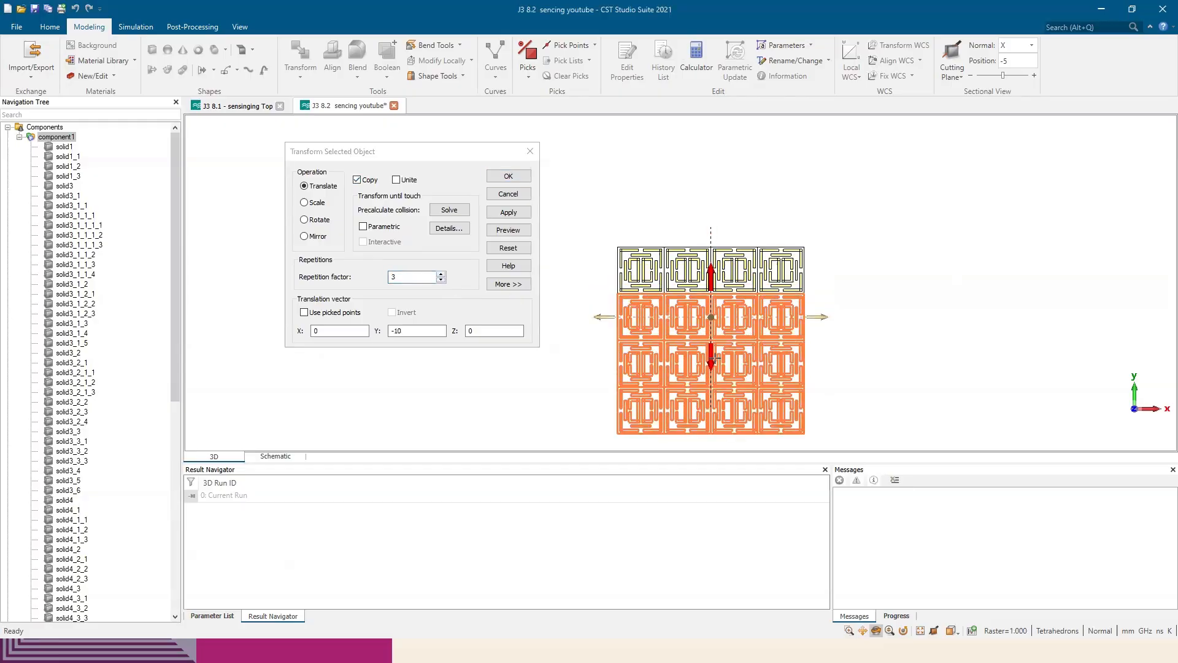
pyautogui.scroll(6, 706, 314)
pyautogui.scroll(4, 736, 201)
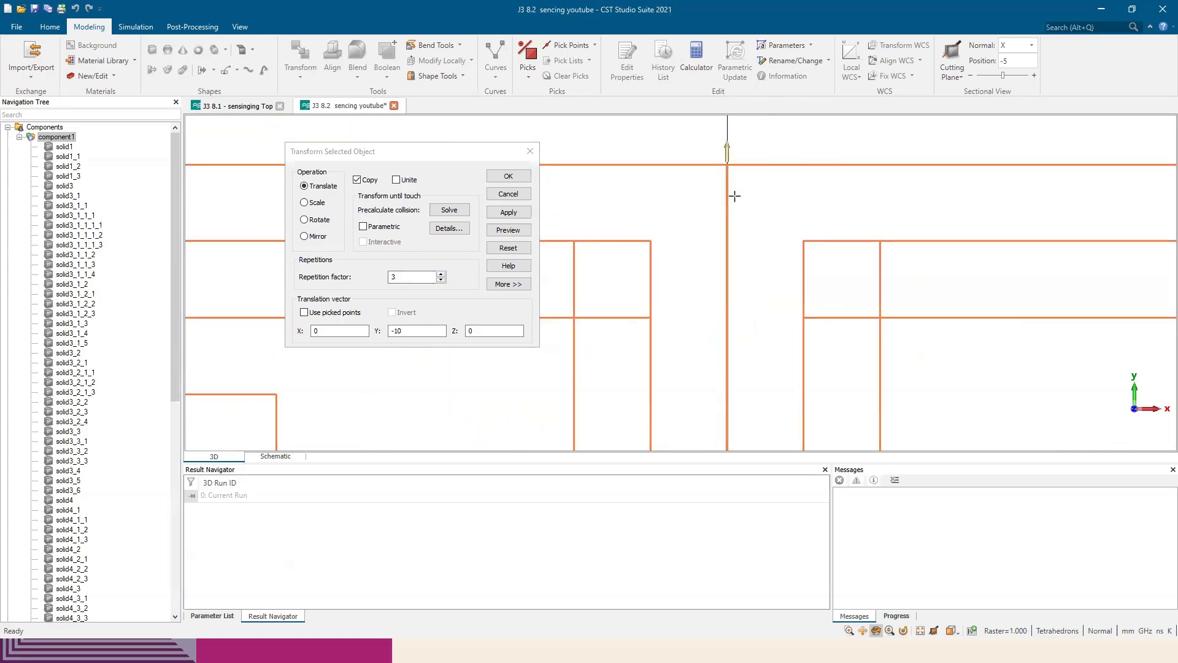
pyautogui.scroll(-10, 733, 203)
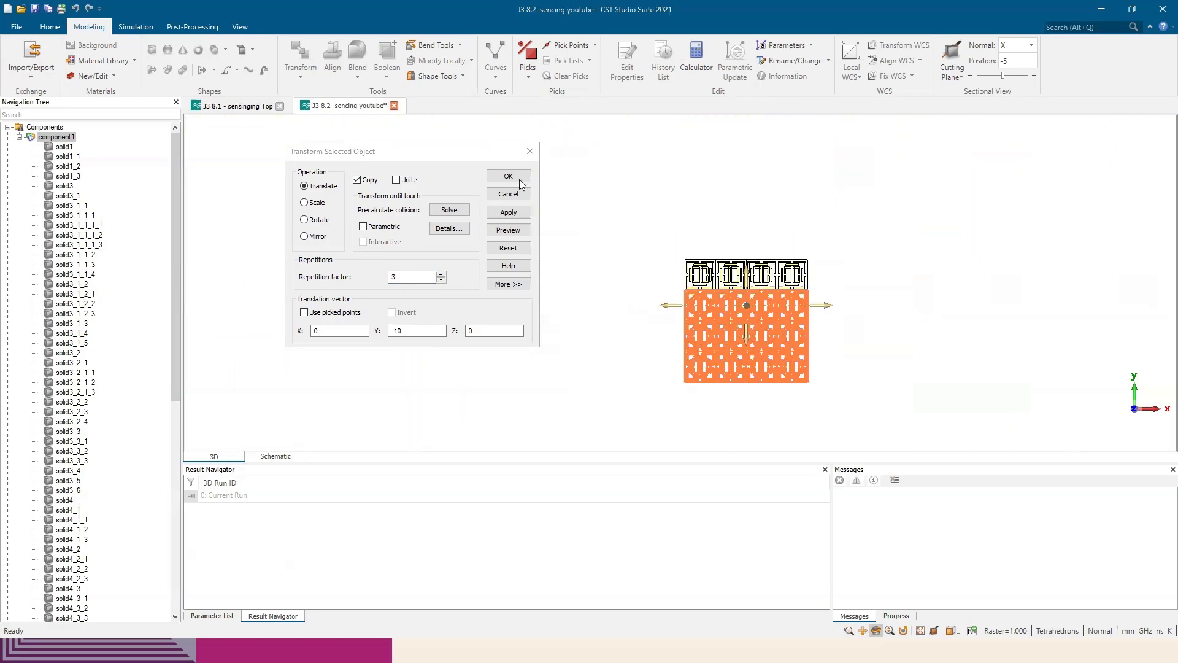
pyautogui.click(508, 176)
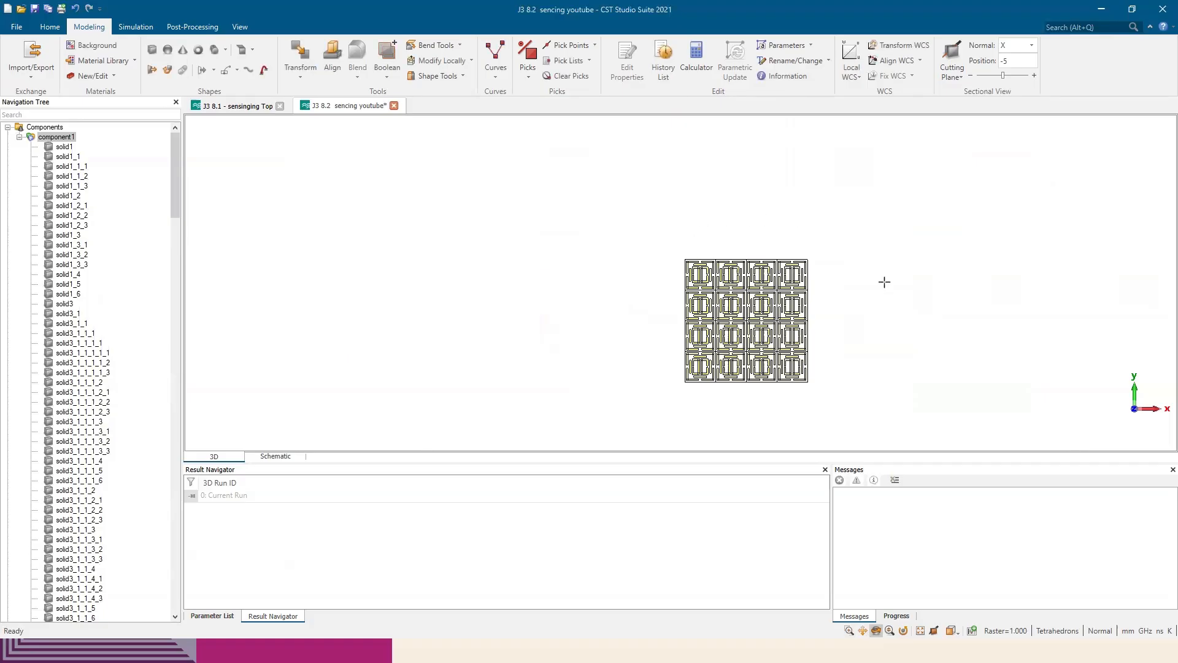
# Unite the FR-4 substrate bricks solid1 through solid1_6 into one solid with a Boolean operation and inspect the whole array
pyautogui.scroll(3, 885, 332)
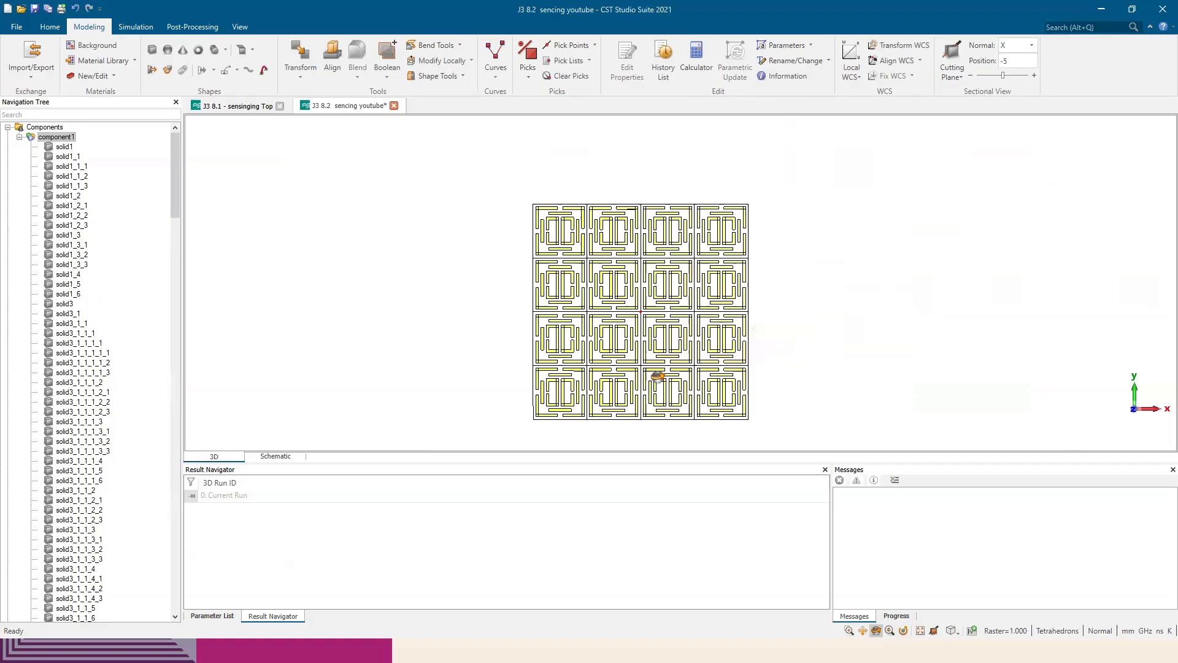
pyautogui.moveTo(659, 377); pyautogui.dragTo(553, 335)
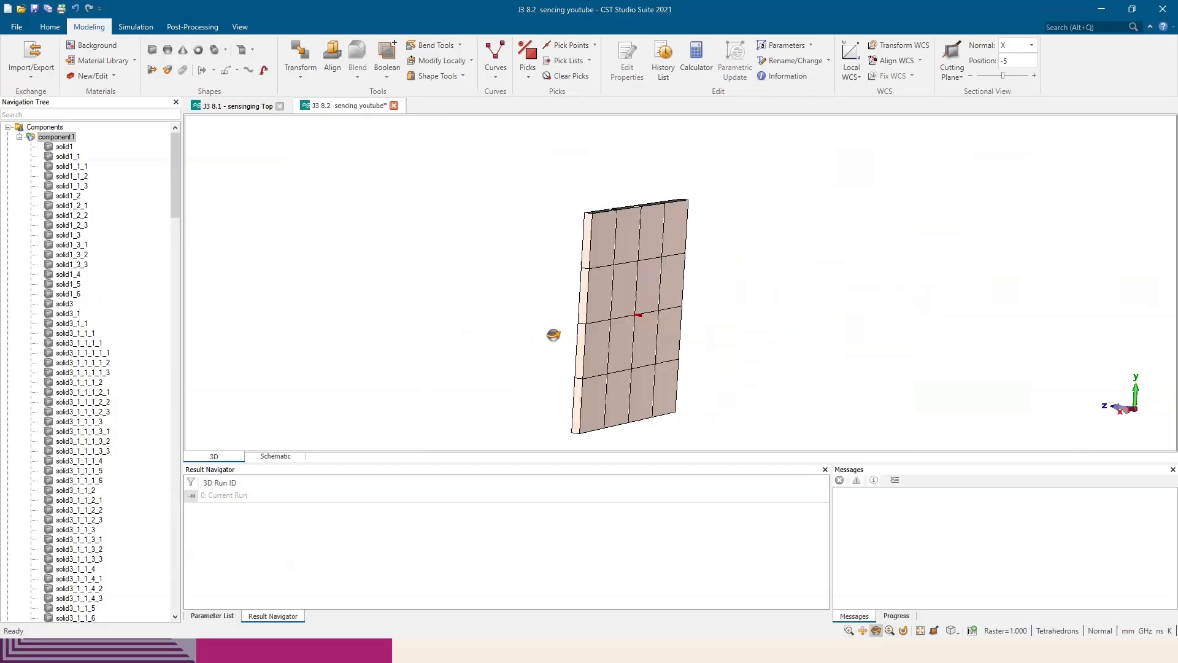
pyautogui.click(65, 147)
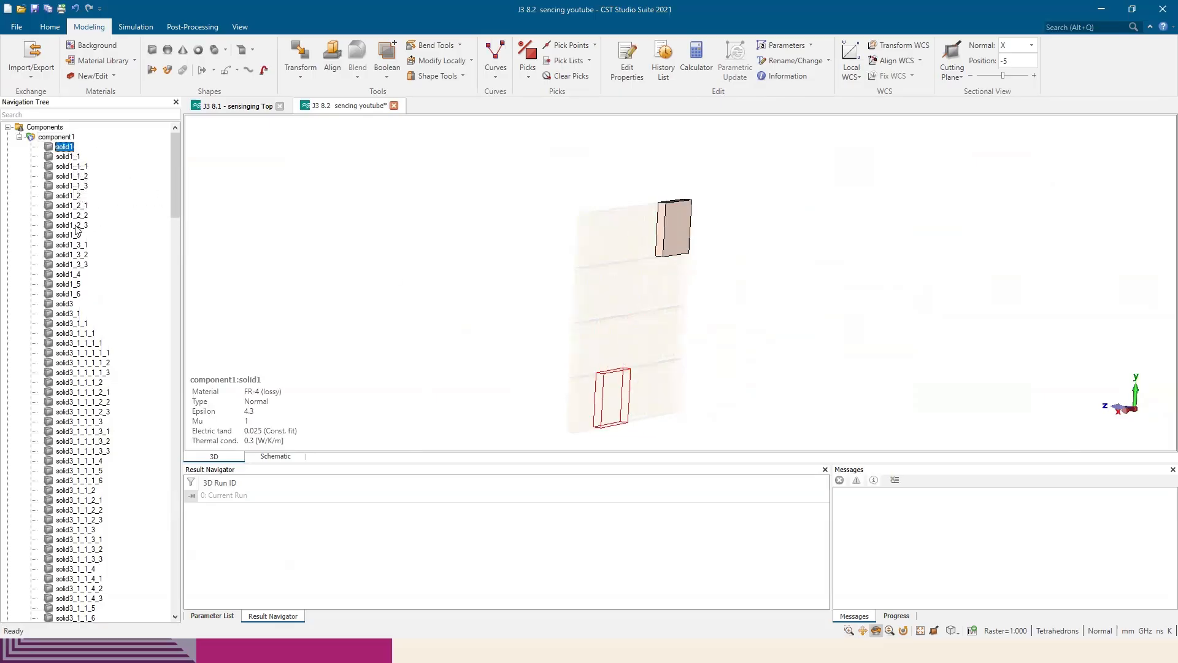
pyautogui.keyDown('shift'); pyautogui.click(77, 228); pyautogui.keyUp('shift')
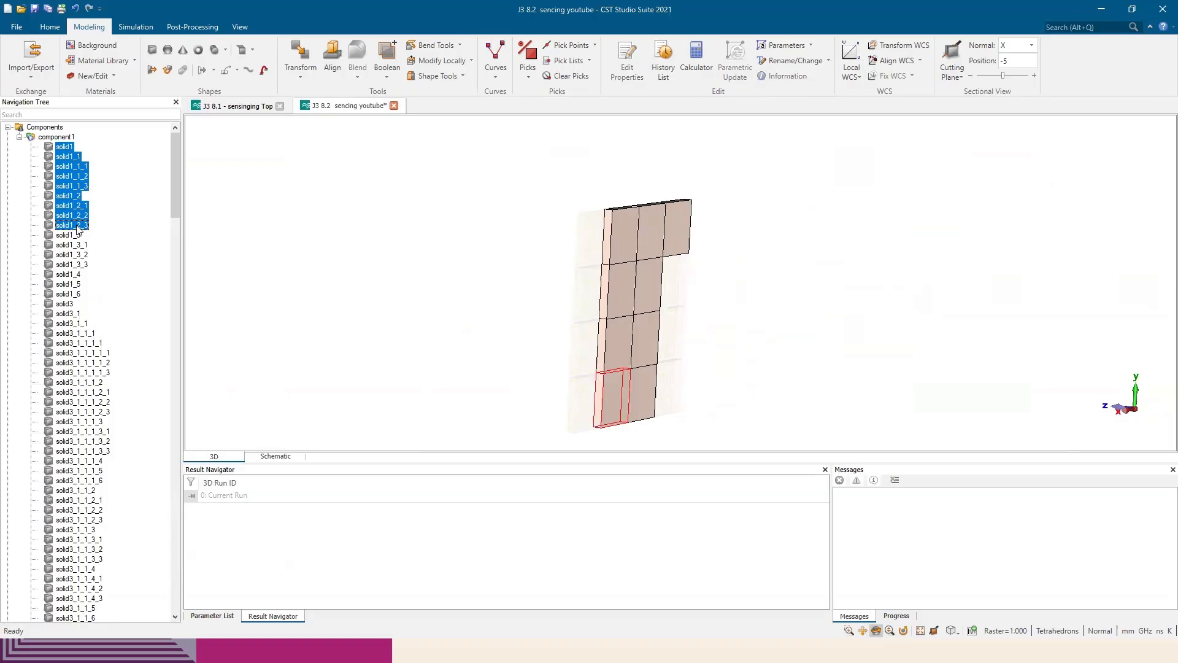
pyautogui.keyDown('shift'); pyautogui.click(75, 295); pyautogui.keyUp('shift')
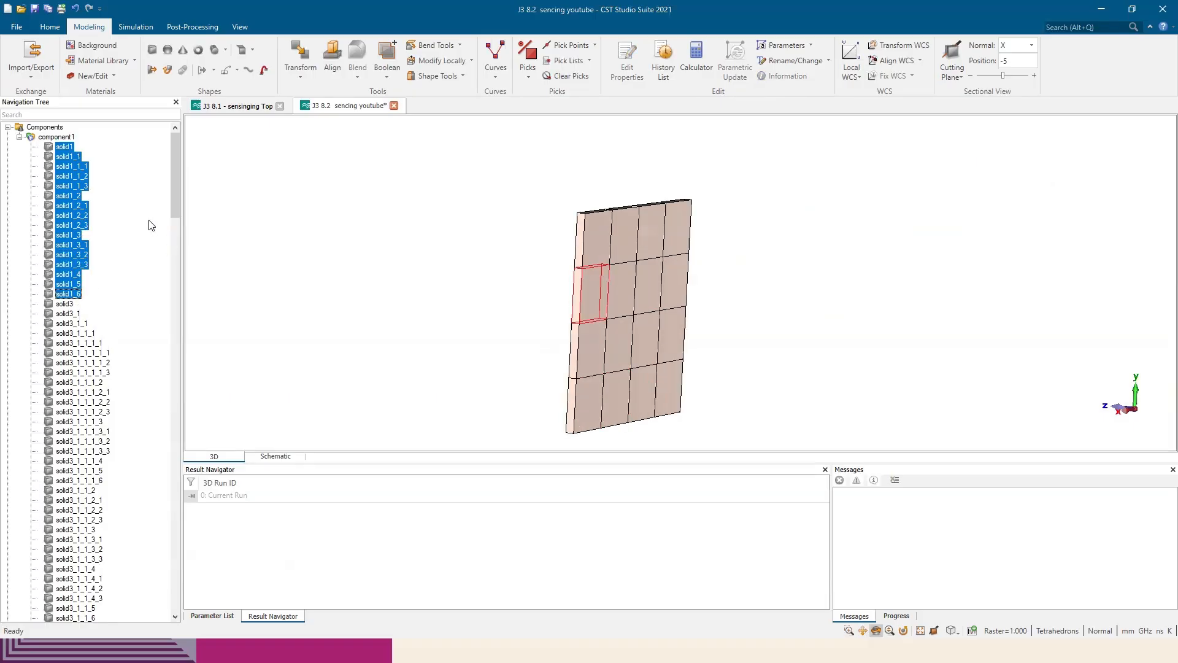
pyautogui.click(389, 73)
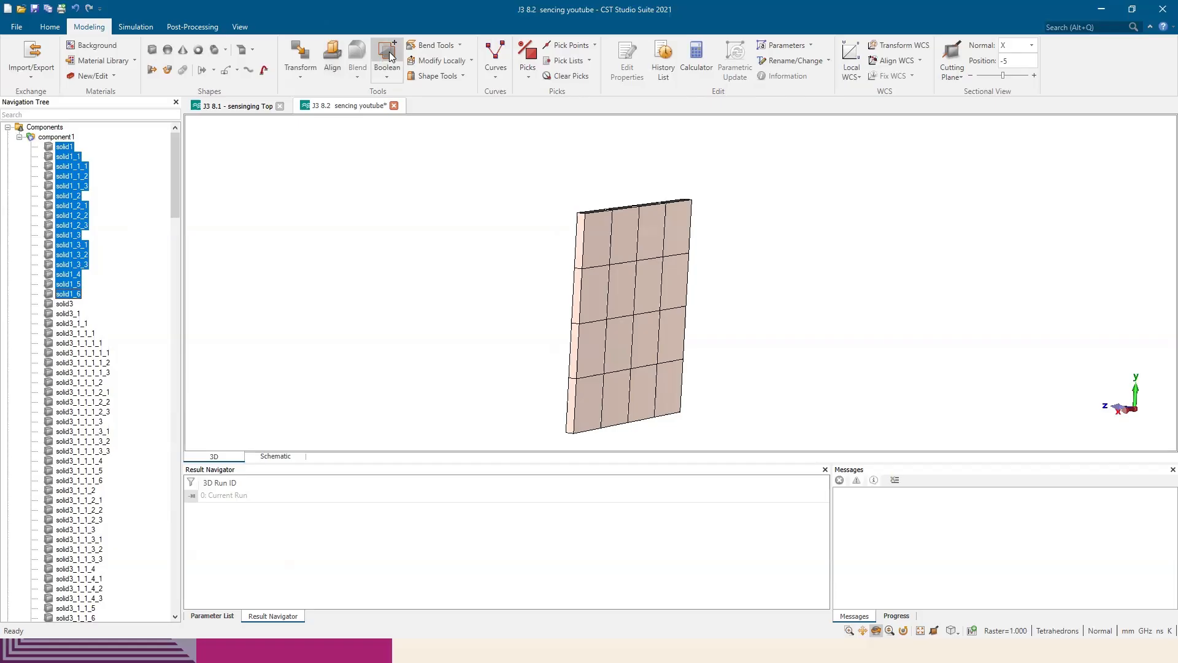
pyautogui.moveTo(488, 270)
pyautogui.mouseDown()
pyautogui.moveTo(805, 277)
pyautogui.moveTo(804, 295)
pyautogui.mouseUp()
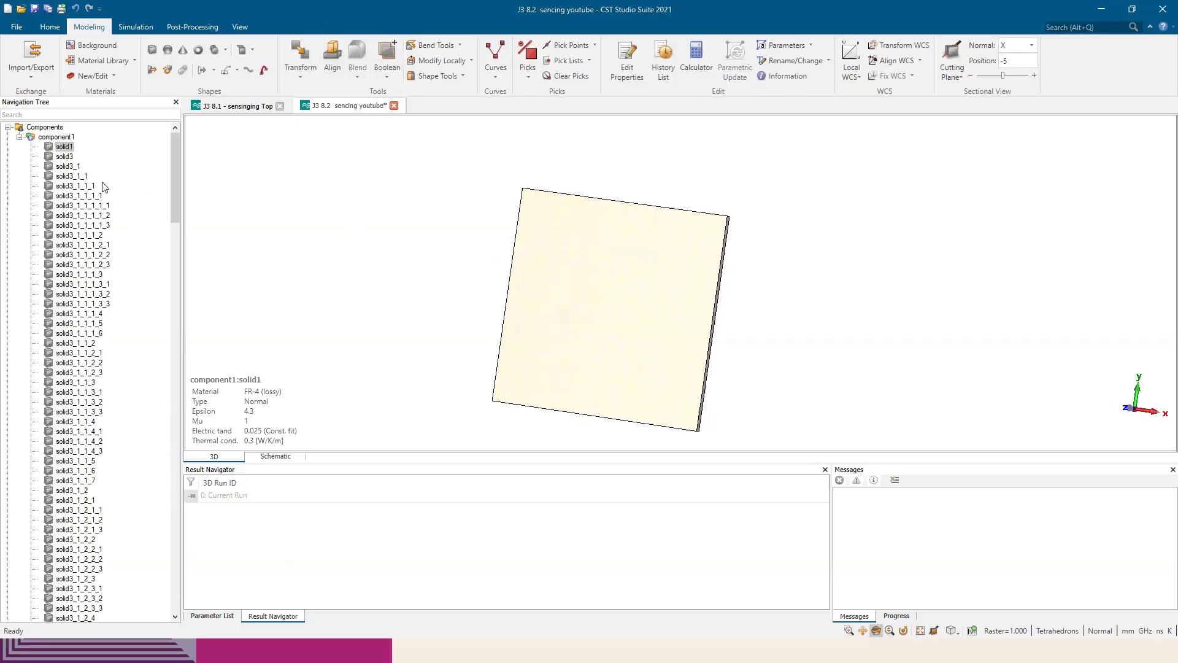
pyautogui.click(62, 138)
pyautogui.moveTo(697, 279); pyautogui.dragTo(654, 306)
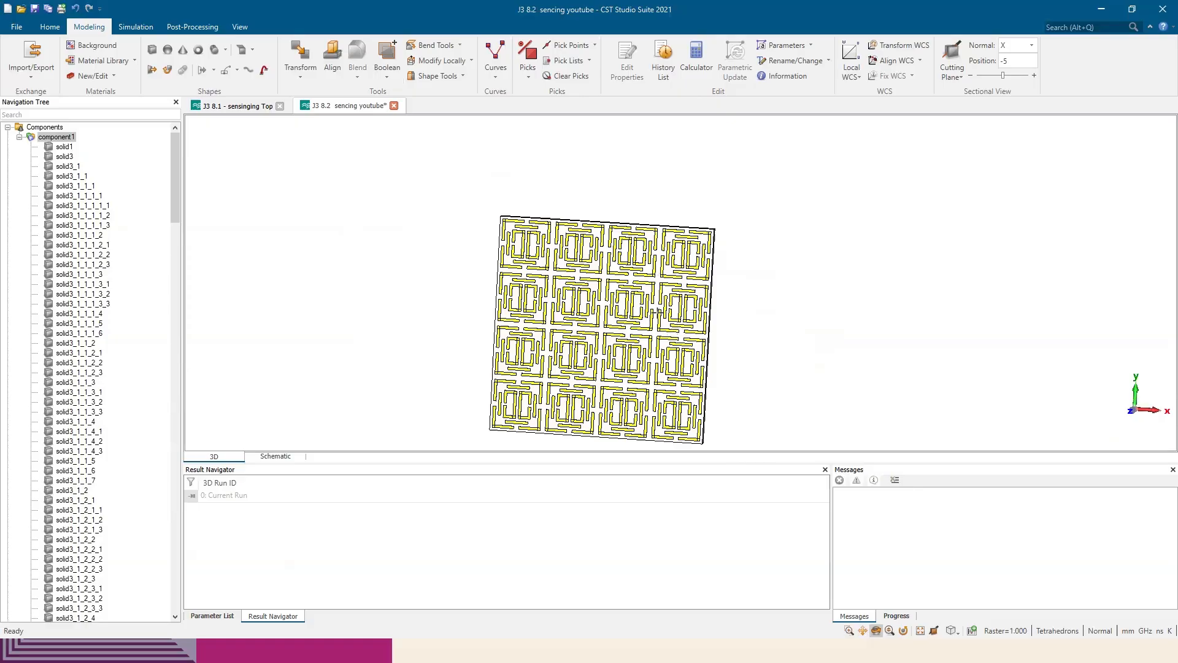
pyautogui.moveTo(678, 327); pyautogui.dragTo(581, 336)
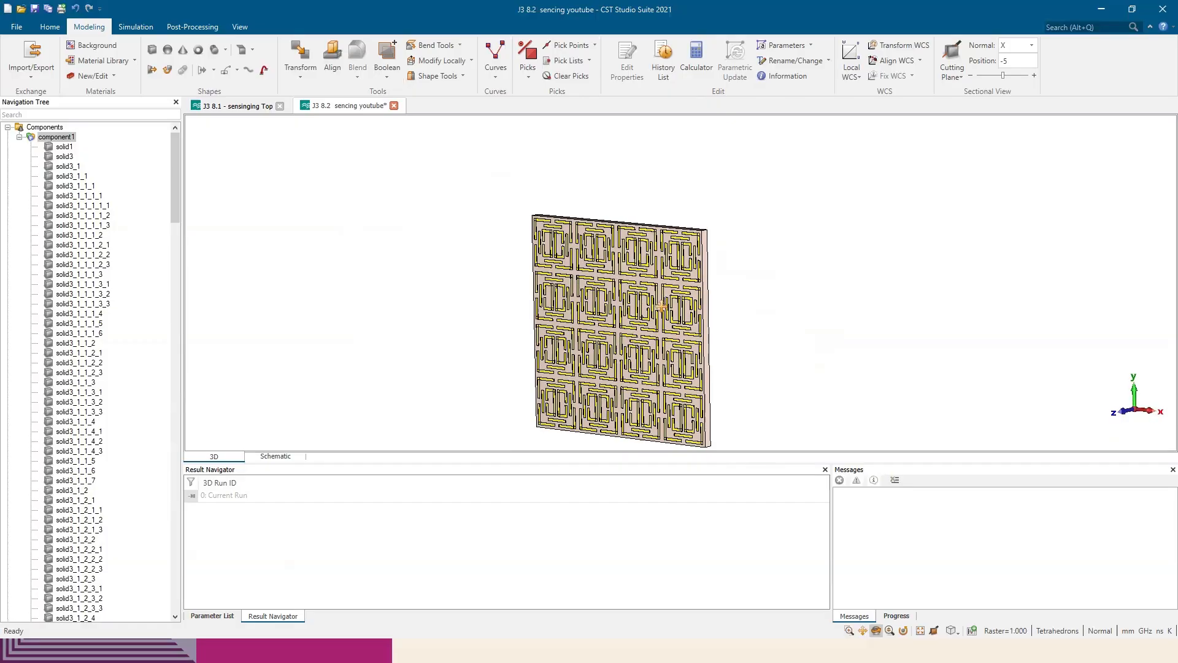
pyautogui.moveTo(678, 326); pyautogui.dragTo(709, 291, button='middle')
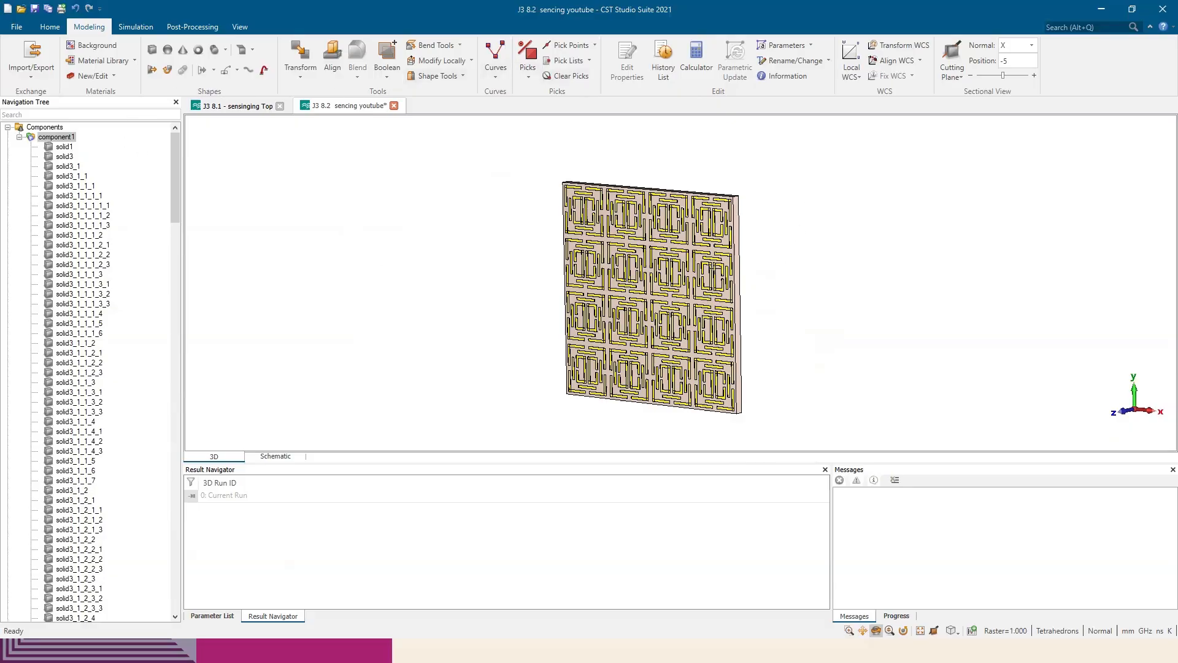
pyautogui.moveTo(729, 295); pyautogui.dragTo(780, 301)
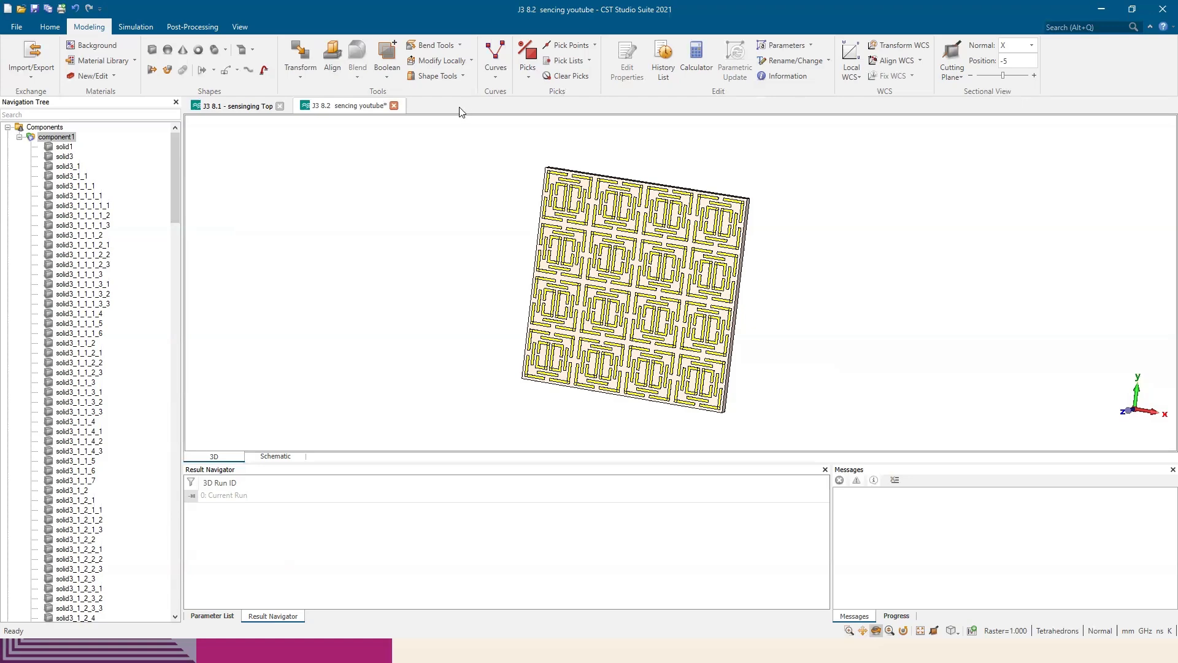
# Create a new project from an Antennas template with the Planar (Patch, Slot, etc.) workflow and the Frequency Domain solver, keeping the default units and settings
pyautogui.click(17, 27)
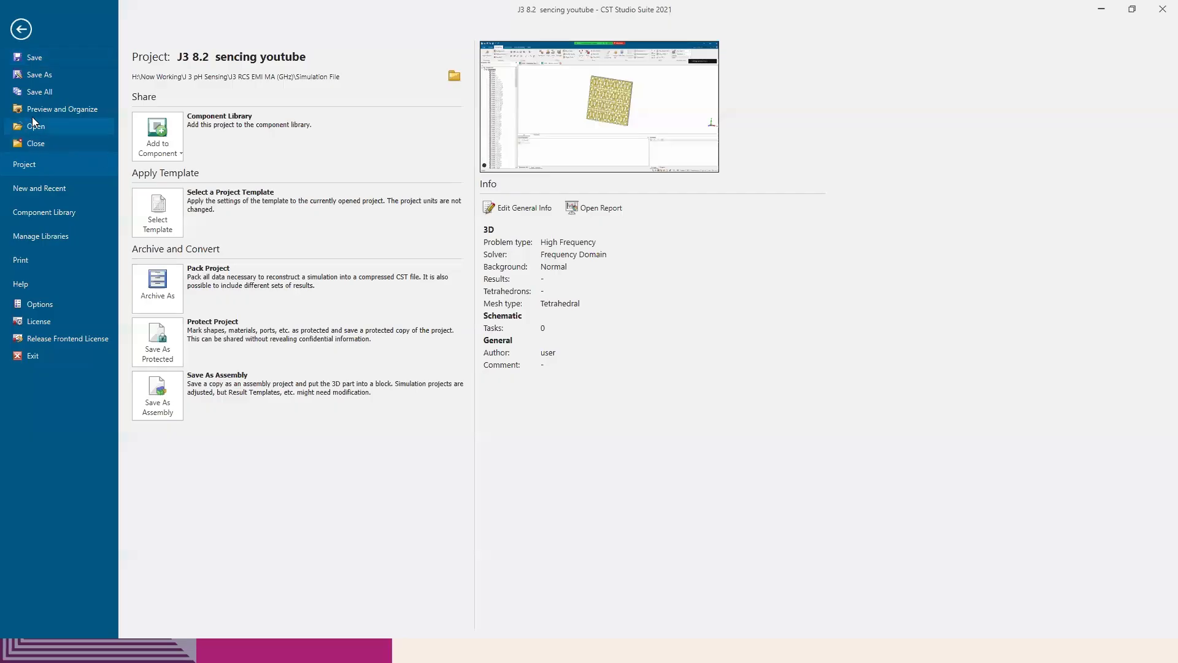
pyautogui.click(57, 187)
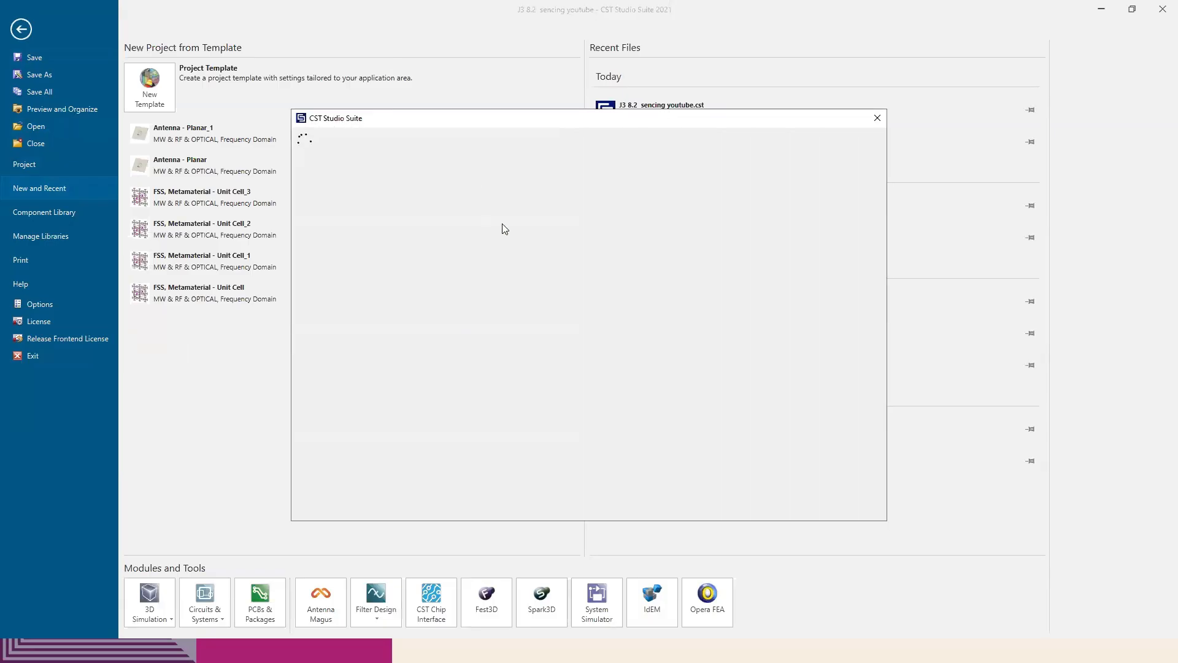
pyautogui.click(680, 211)
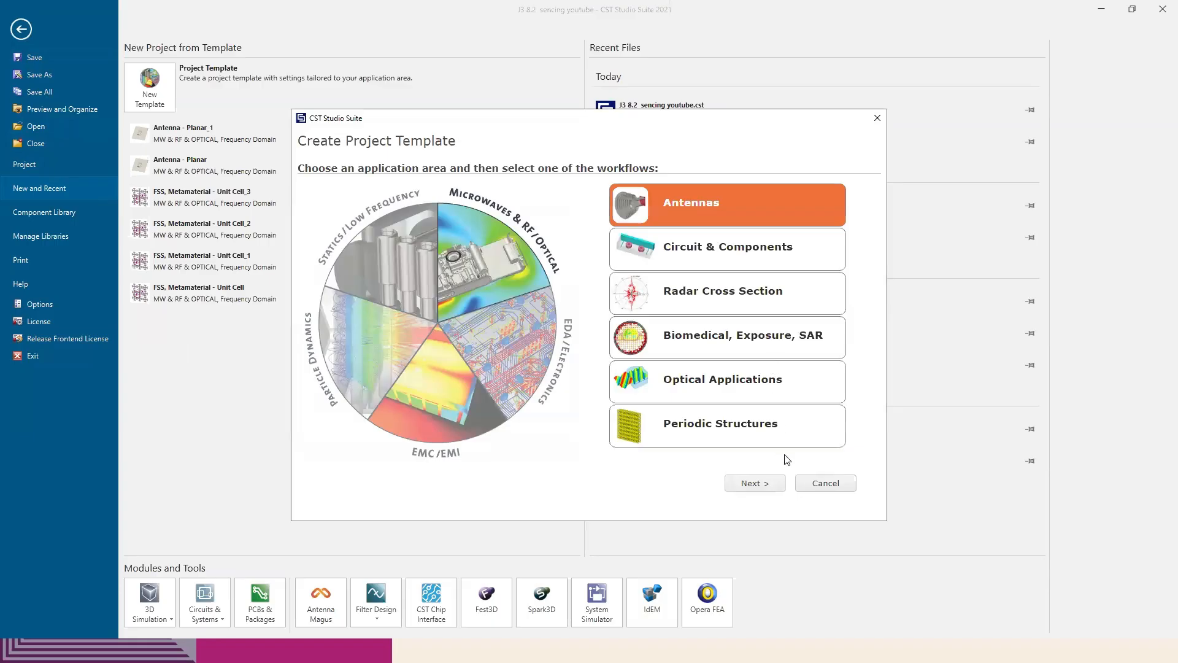
pyautogui.click(756, 482)
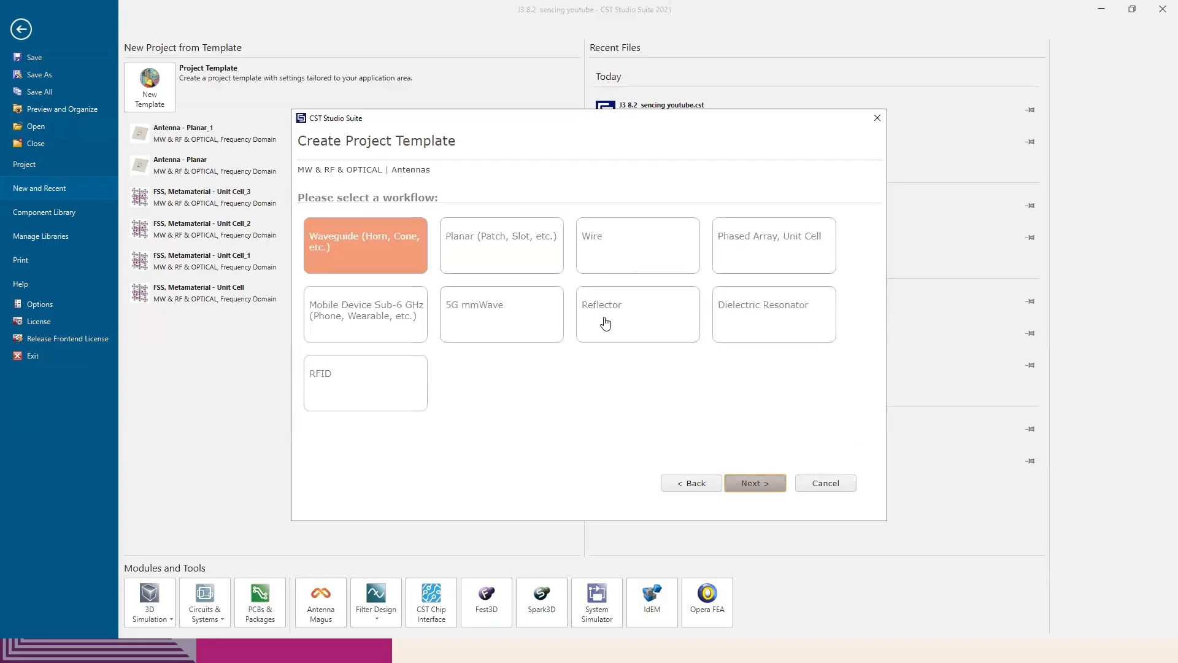
pyautogui.click(731, 491)
pyautogui.click(410, 276)
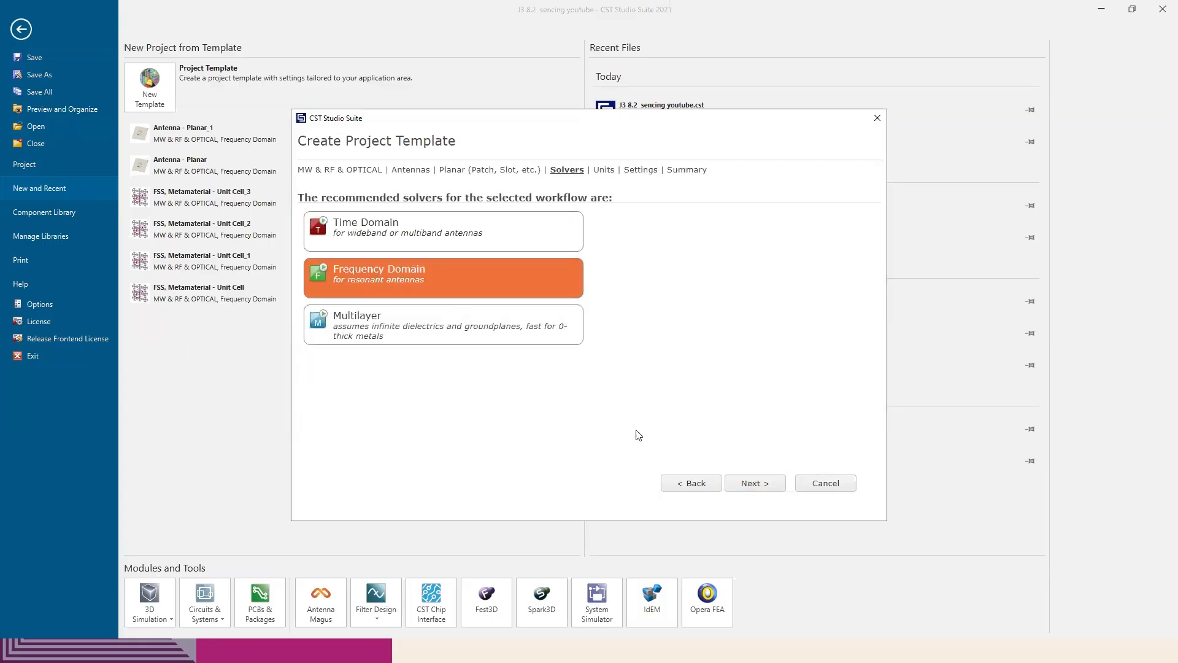
pyautogui.click(749, 483)
pyautogui.click(762, 485)
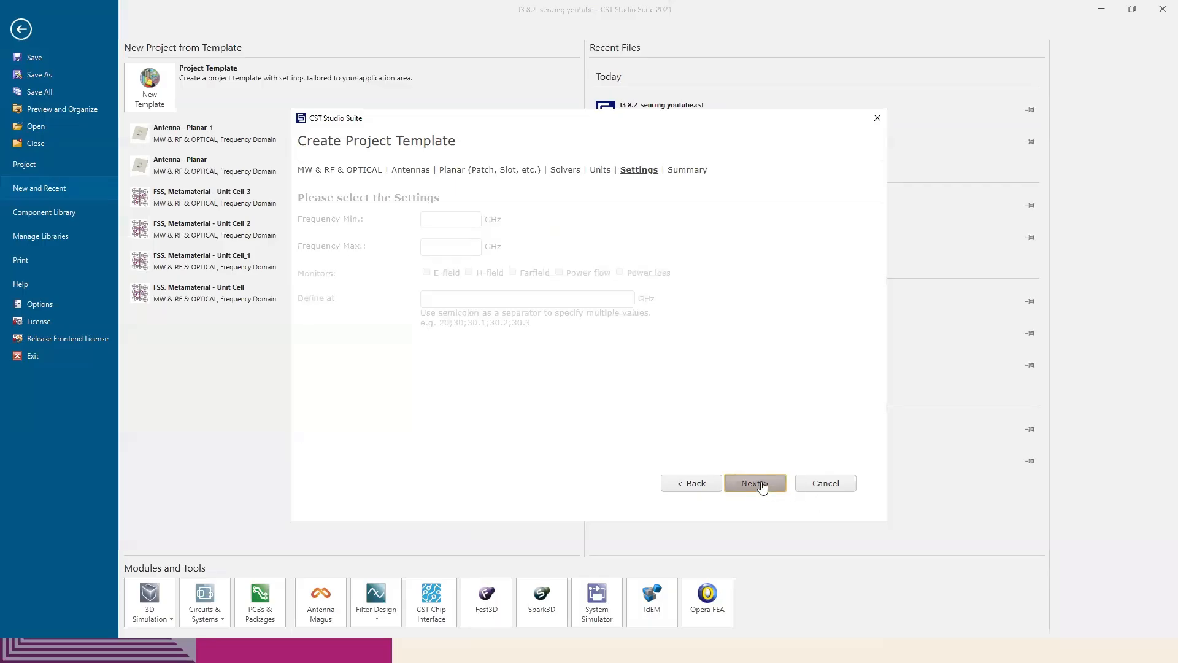
pyautogui.click(762, 484)
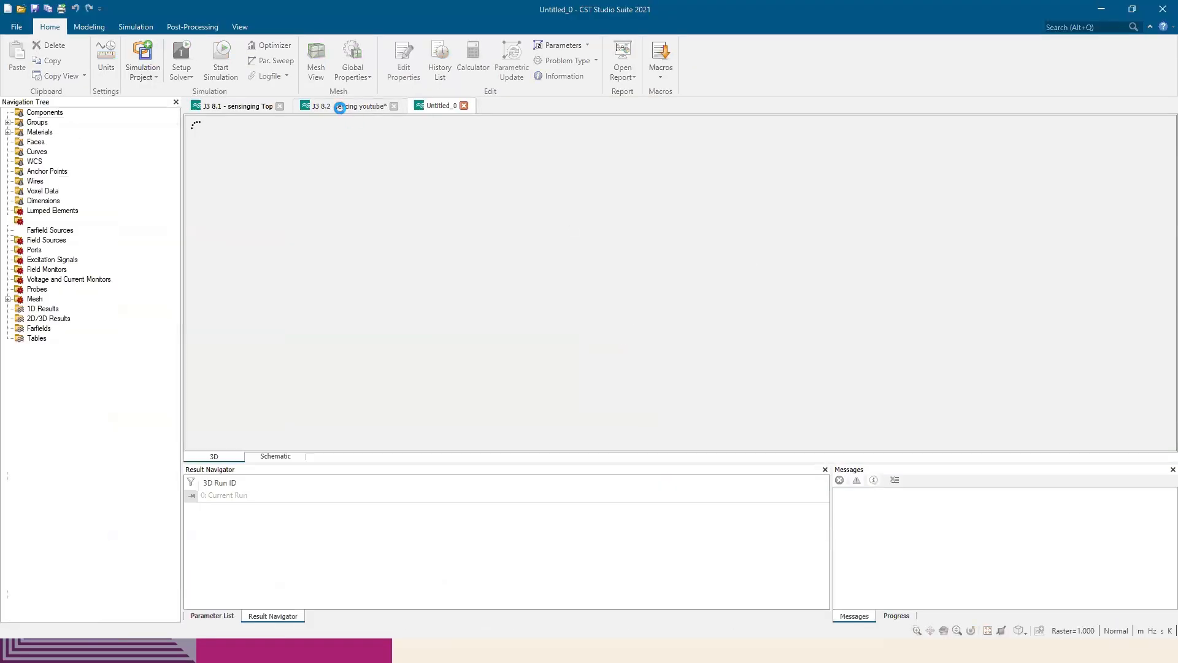
# Copy component1 with the 4 × 4 array from the J3 8.2 sencing youtube project into the new Untitled_0 project
pyautogui.click(339, 108)
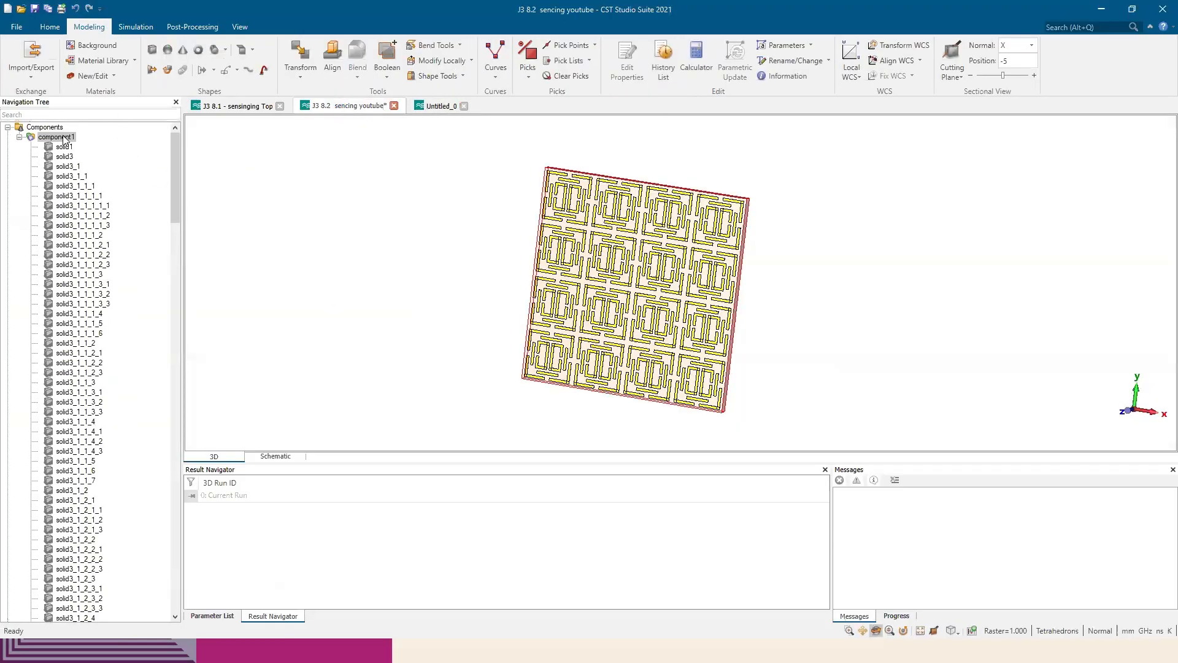
pyautogui.click(437, 106)
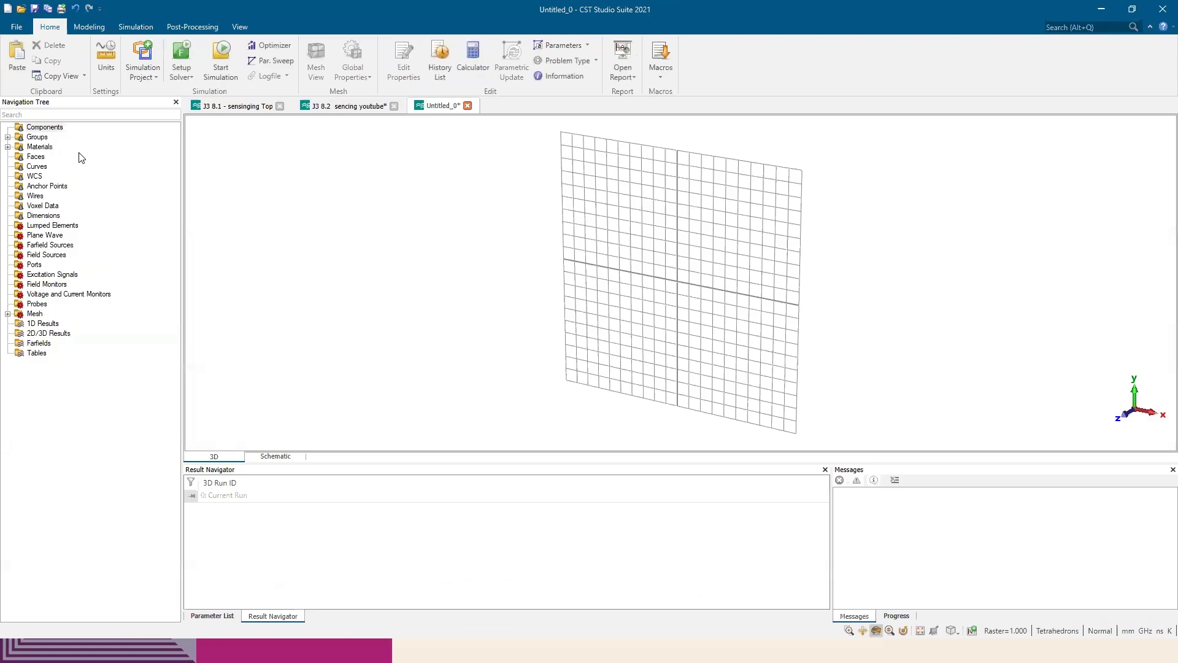
pyautogui.hotkey('ctrl', 'v')
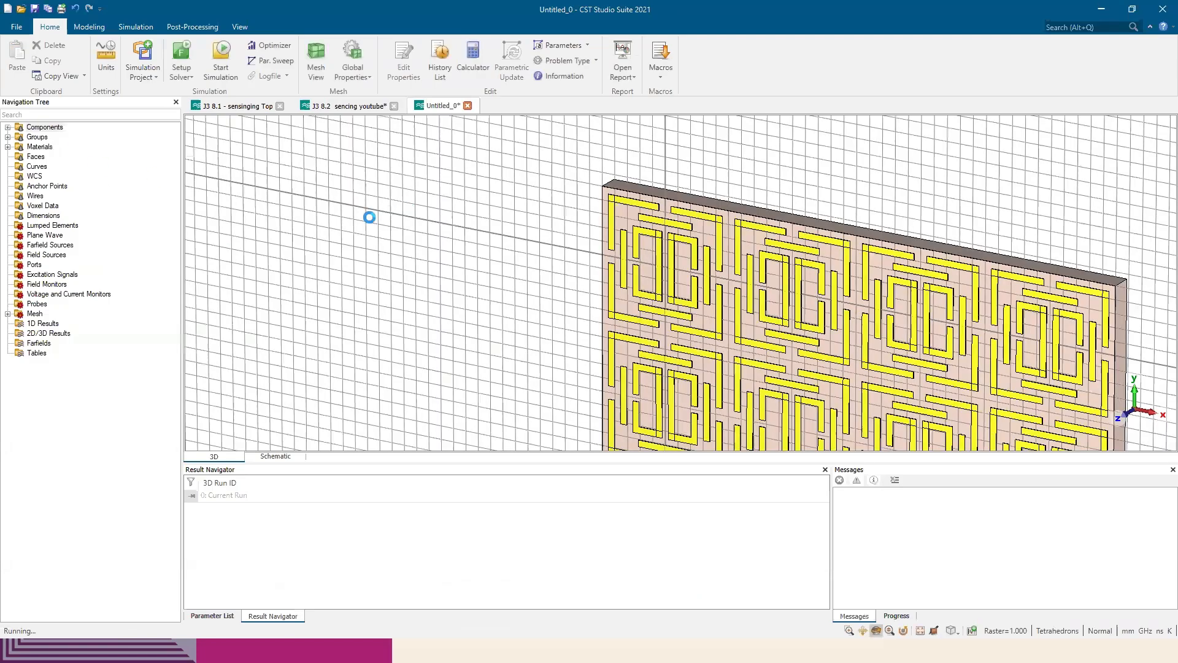
pyautogui.scroll(-5, 759, 242)
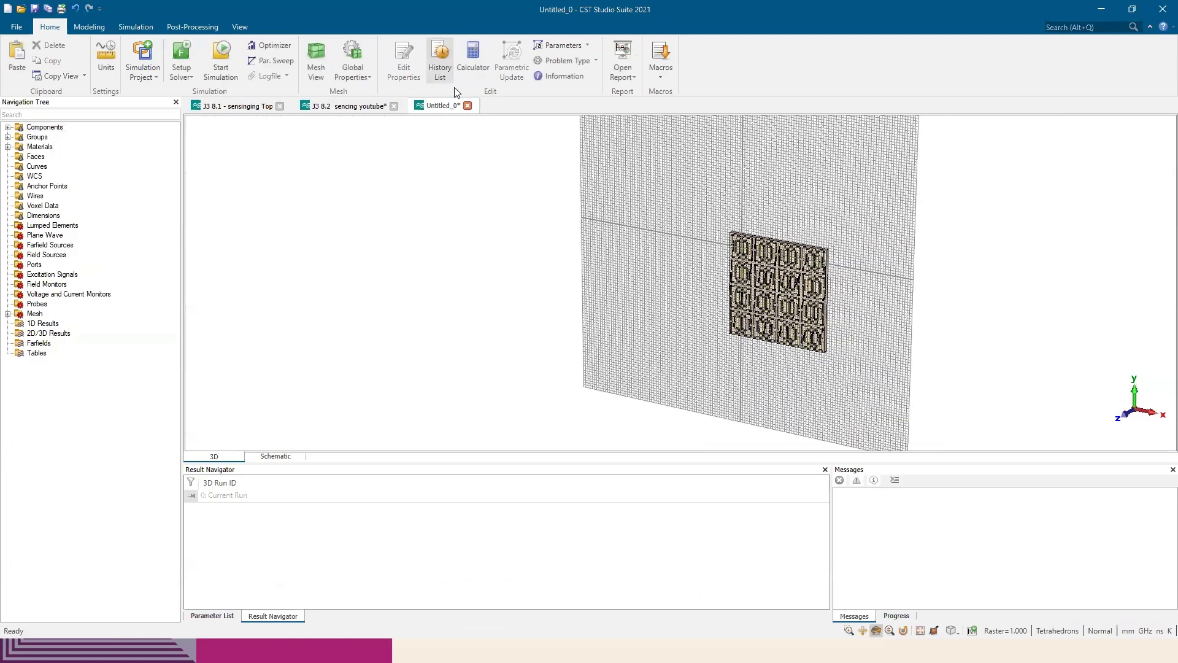
pyautogui.moveTo(836, 294); pyautogui.dragTo(958, 270)
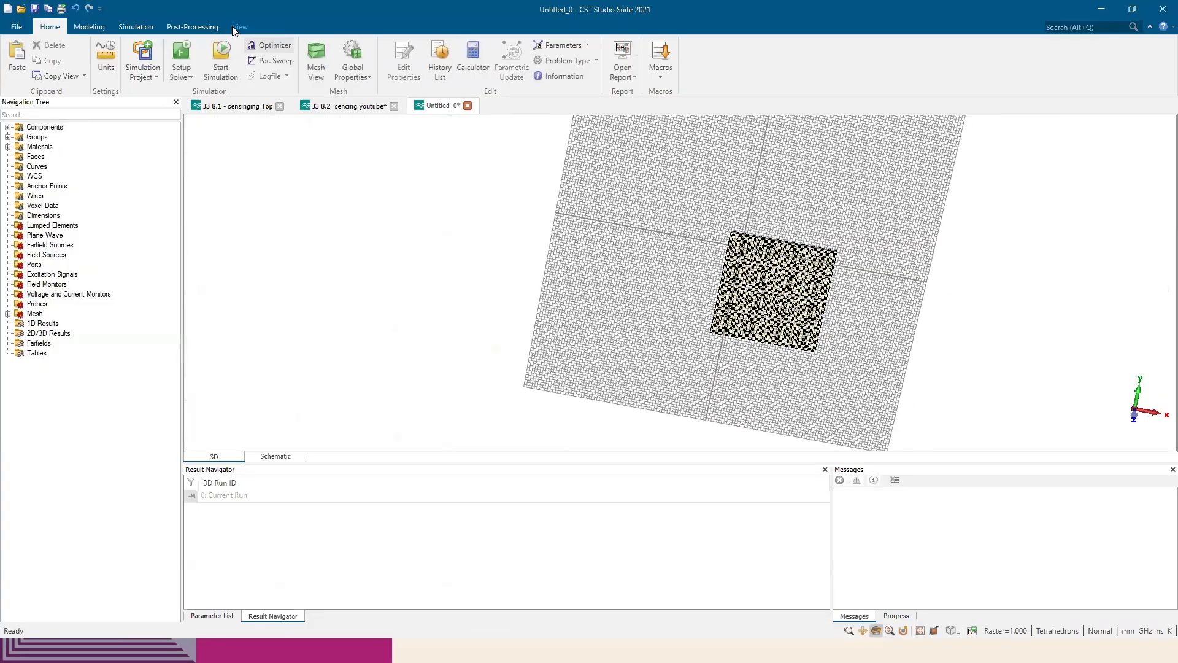
# Hide the working plane and inspect the pasted array from its edge, back and front
pyautogui.click(239, 26)
pyautogui.click(305, 51)
pyautogui.moveTo(736, 259); pyautogui.dragTo(448, 256)
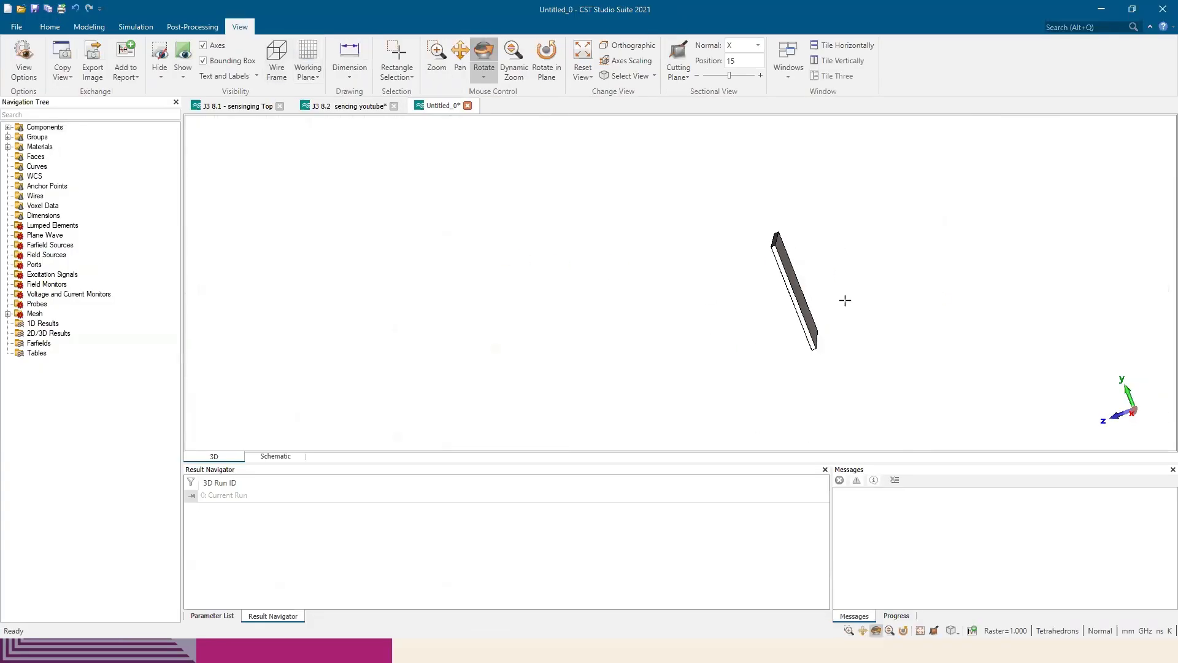
pyautogui.moveTo(817, 310); pyautogui.dragTo(734, 392)
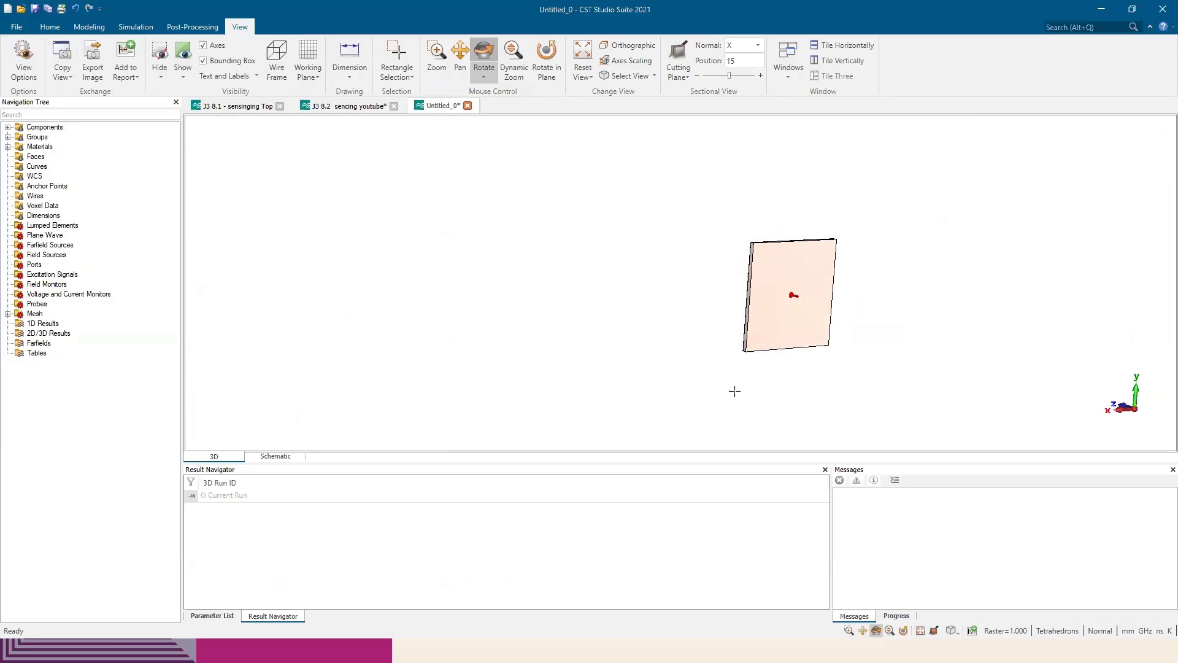
pyautogui.press('5')
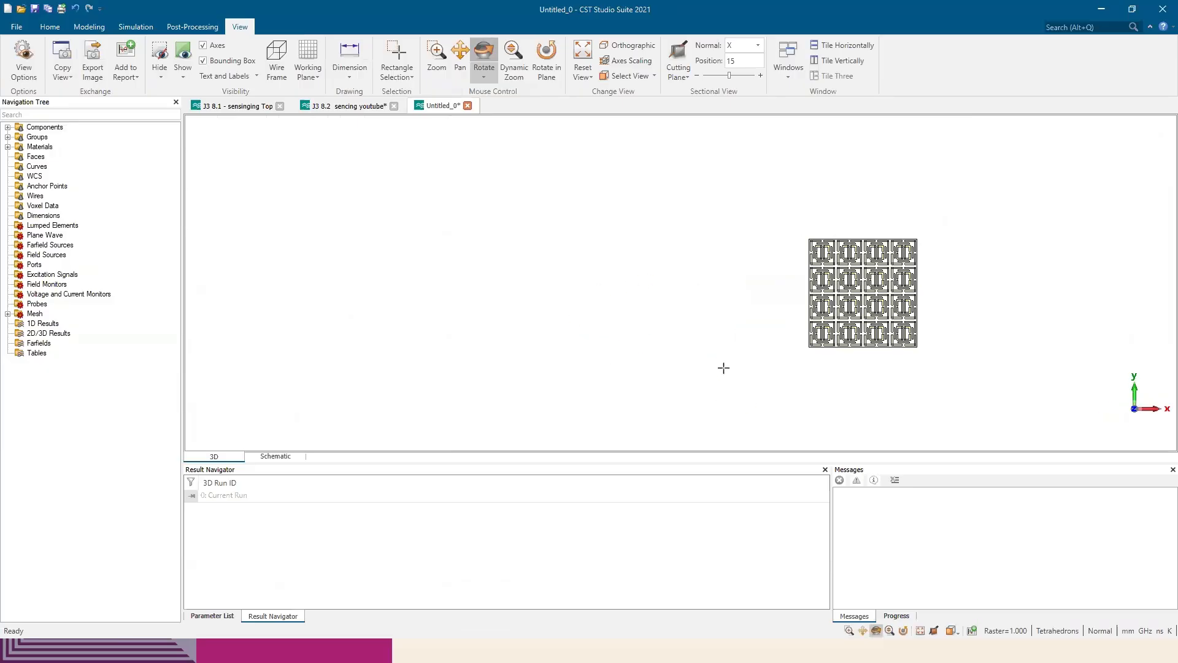
pyautogui.press('0')
# Examine Figure 11 in the paper for the transmission line beneath the array and compare it with the substrate's back face
pyautogui.hotkey('alt', 'Tab')
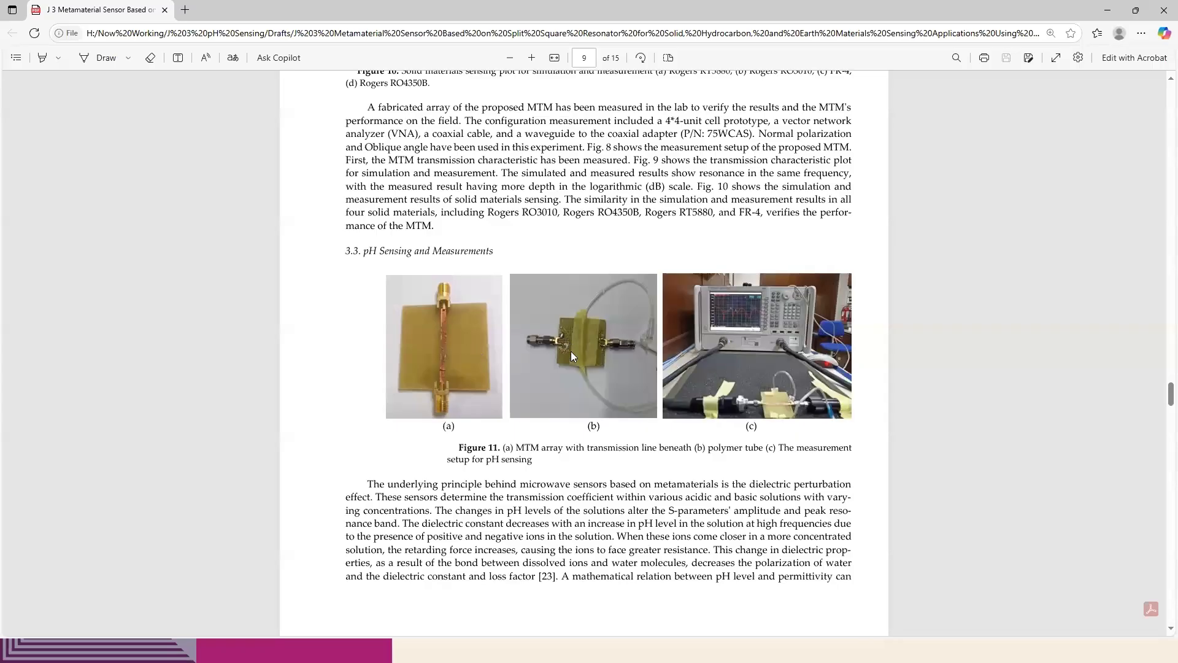
pyautogui.hotkey('alt', 'Tab')
pyautogui.scroll(5, 902, 273)
pyautogui.moveTo(660, 323); pyautogui.dragTo(503, 298, button='middle')
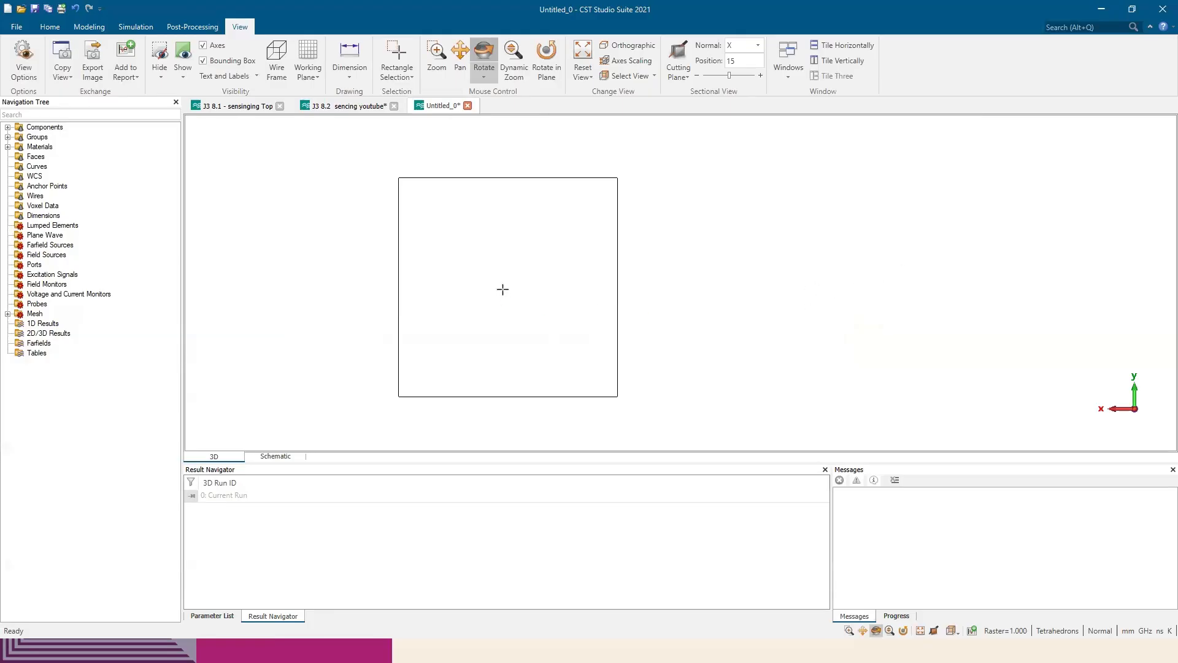
pyautogui.hotkey('alt', 'Tab')
pyautogui.scroll(3, 585, 315)
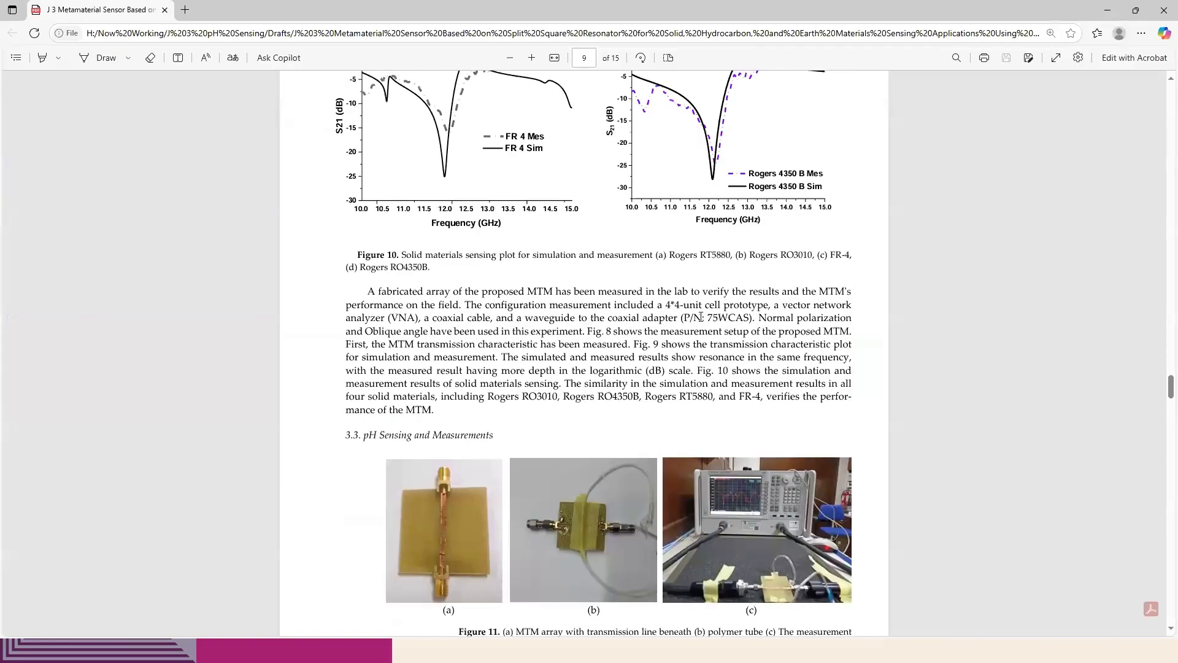
pyautogui.scroll(-2, 665, 363)
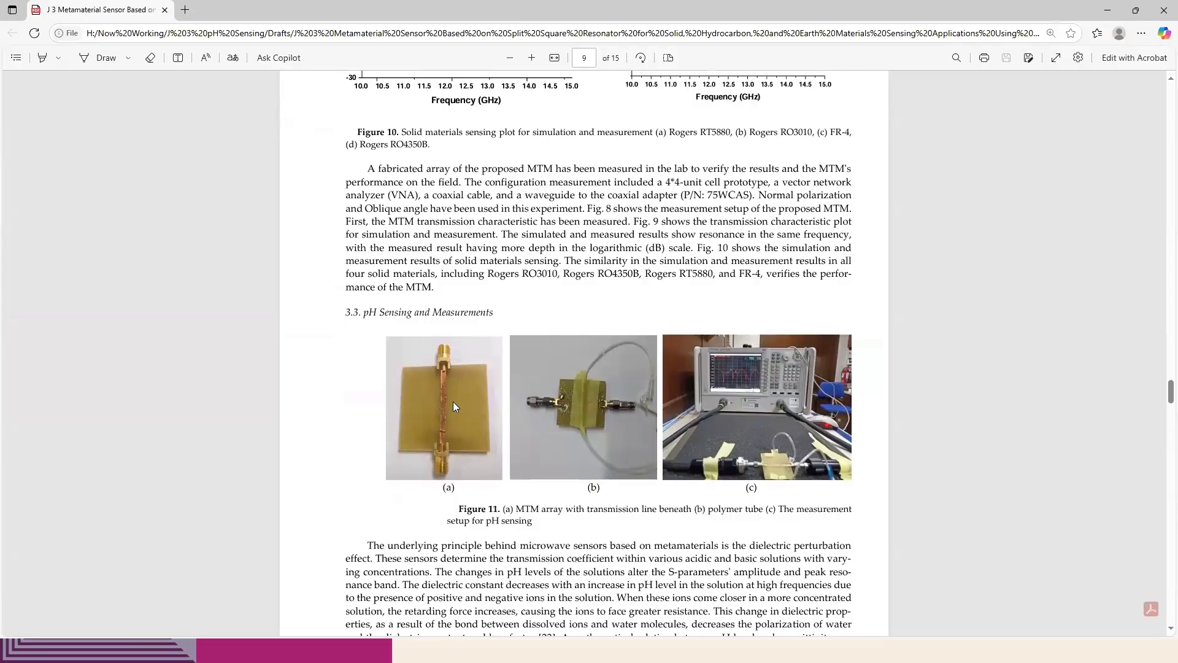
pyautogui.hotkey('alt', 'Tab')
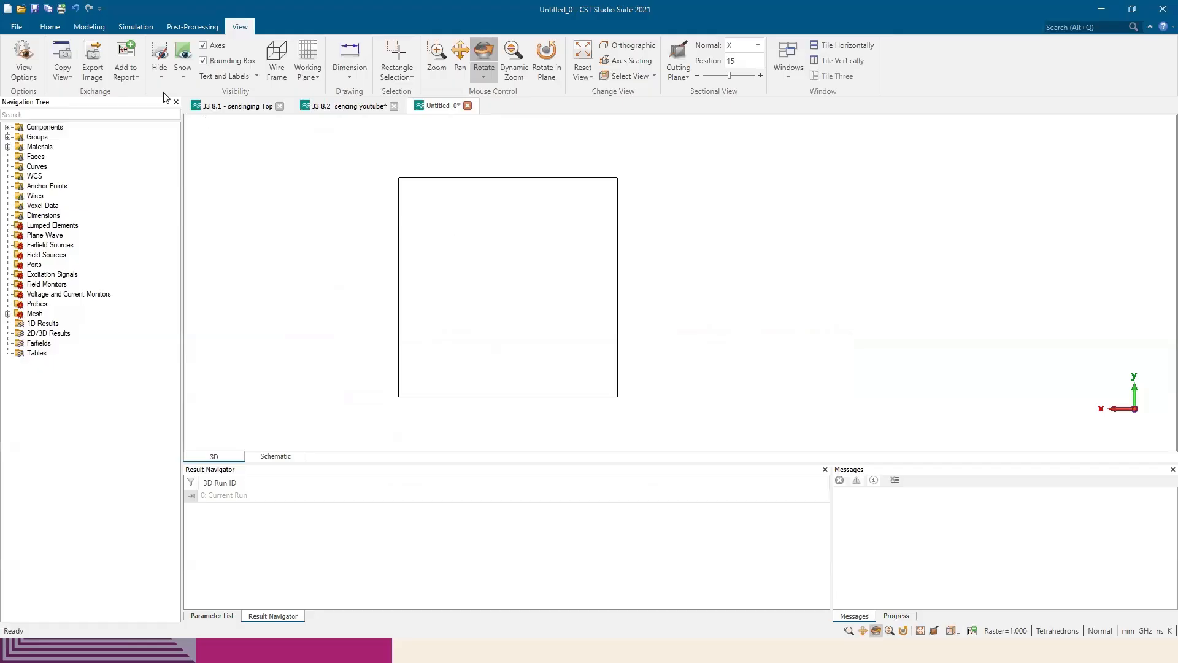
# Draw a brick 40 mm long and 2 mm wide across the middle of the substrate's back face, with height -11
pyautogui.click(50, 26)
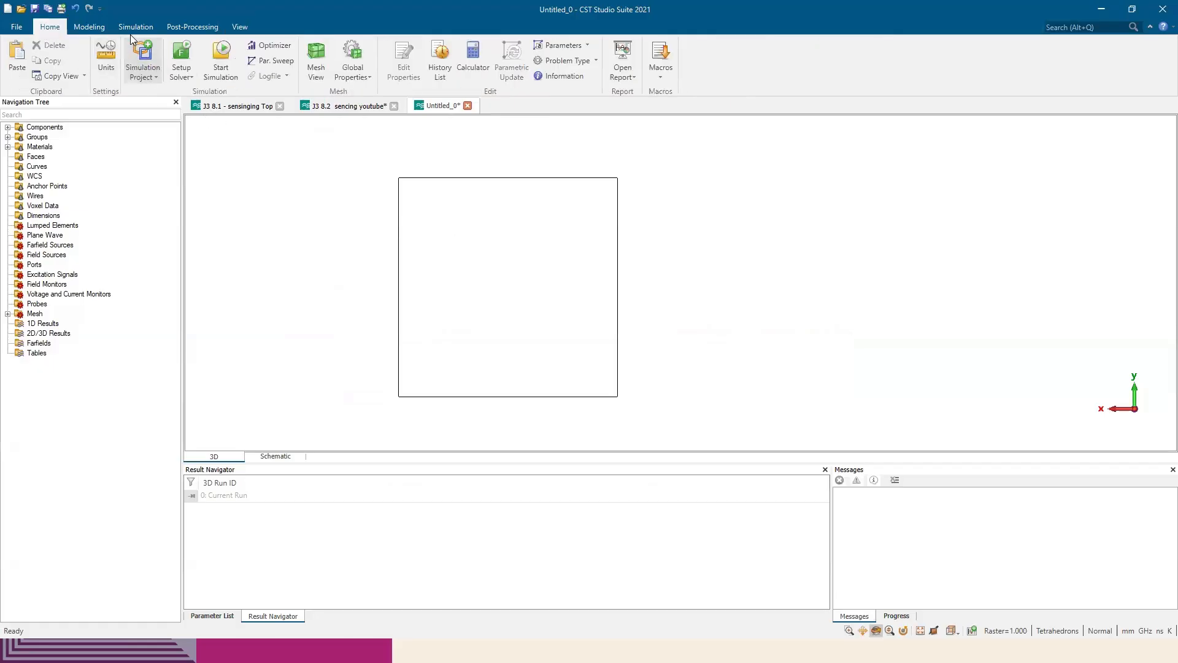
pyautogui.click(89, 26)
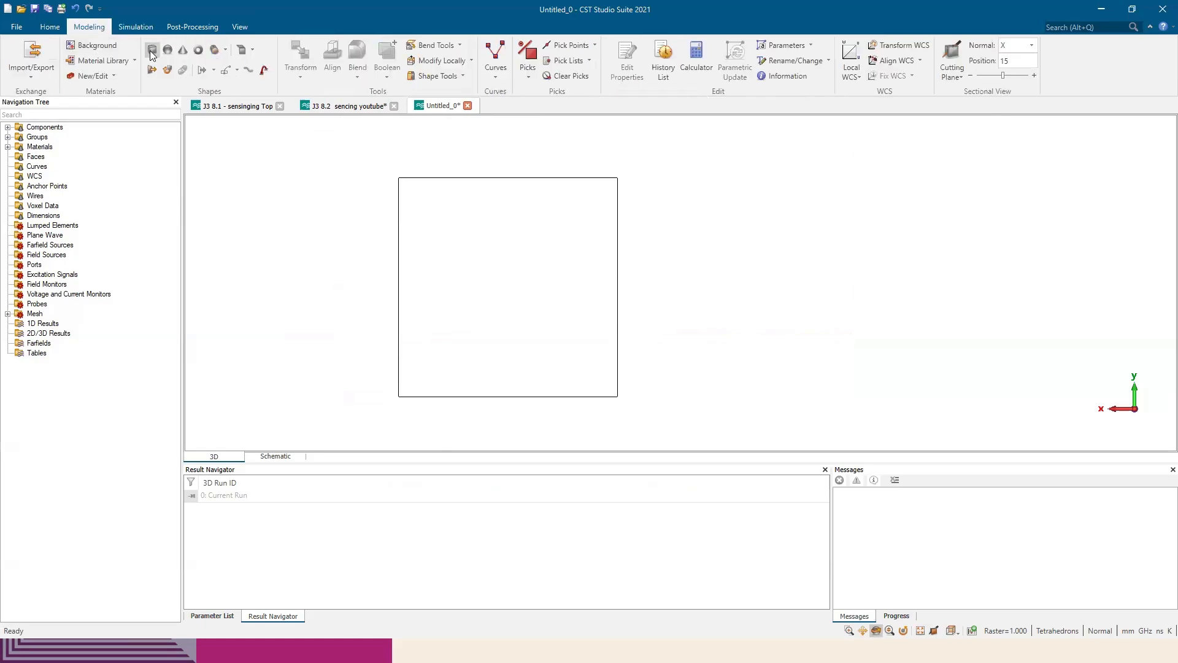
pyautogui.click(152, 50)
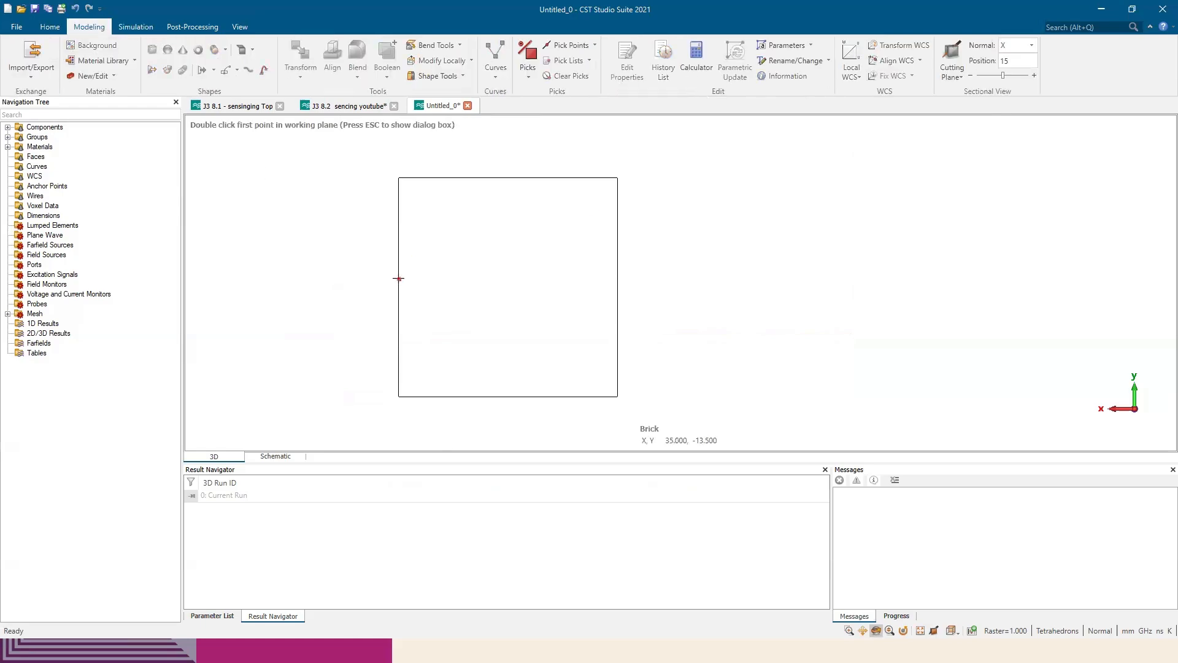
pyautogui.doubleClick(398, 278)
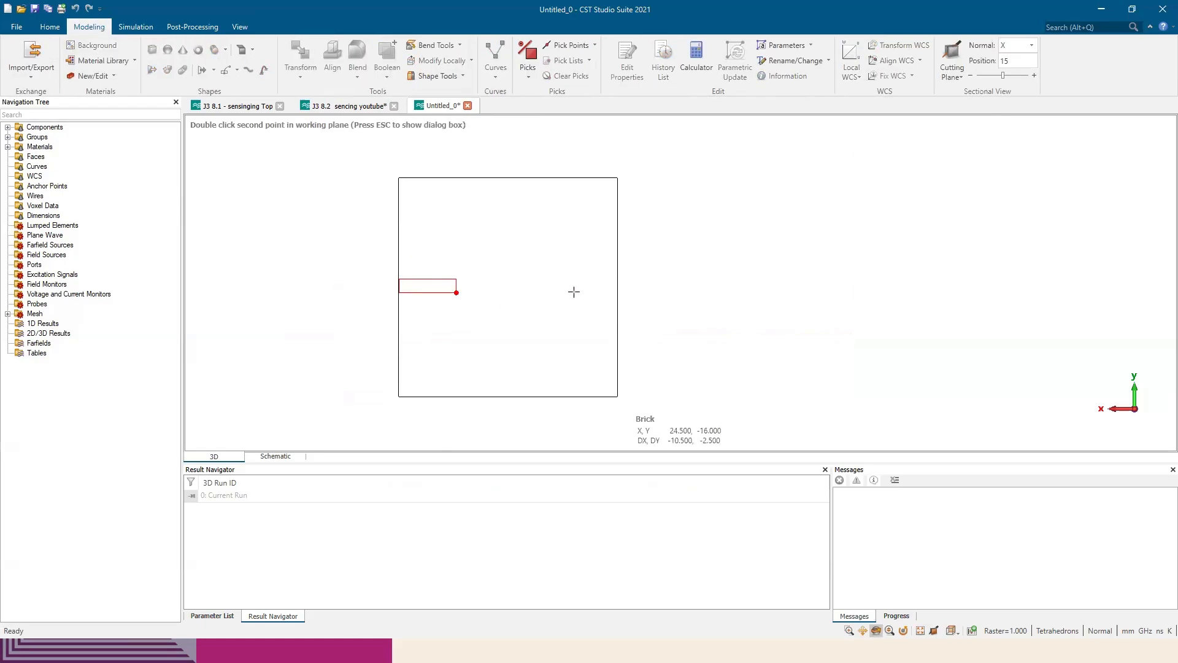
pyautogui.doubleClick(616, 288)
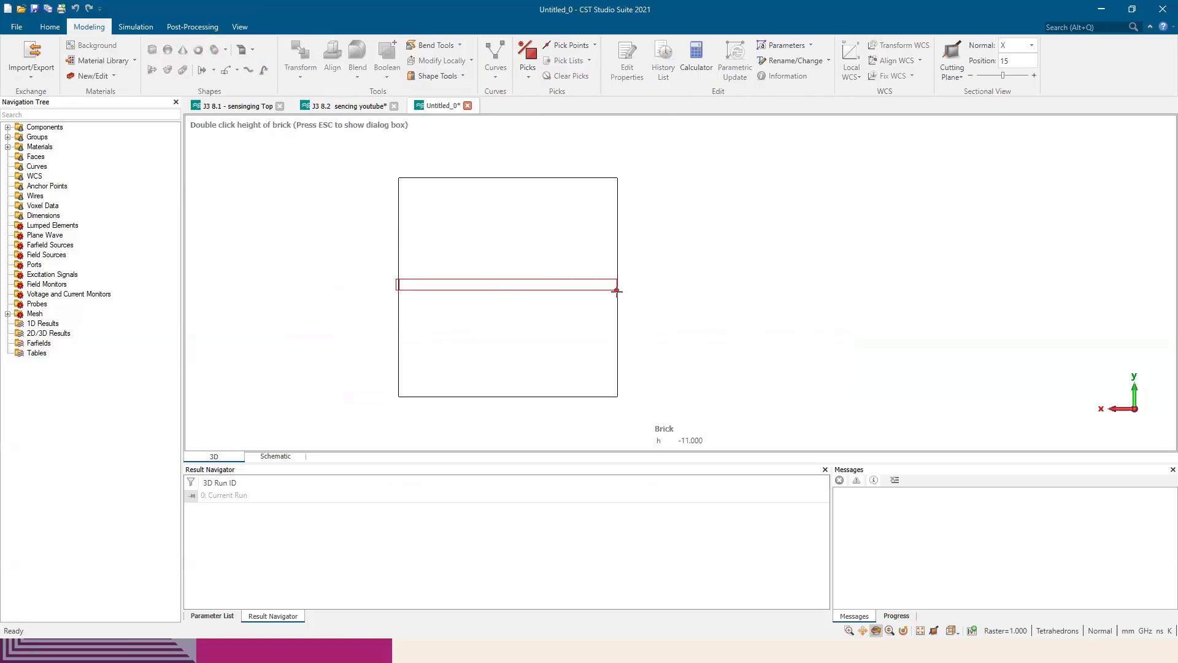
pyautogui.doubleClick(617, 292)
# Set the strip brick's Zmin to -1.6 and Zmax to -1.6-0.035 and preview it
pyautogui.moveTo(444, 307); pyautogui.dragTo(530, 353)
pyautogui.scroll(3, 510, 345)
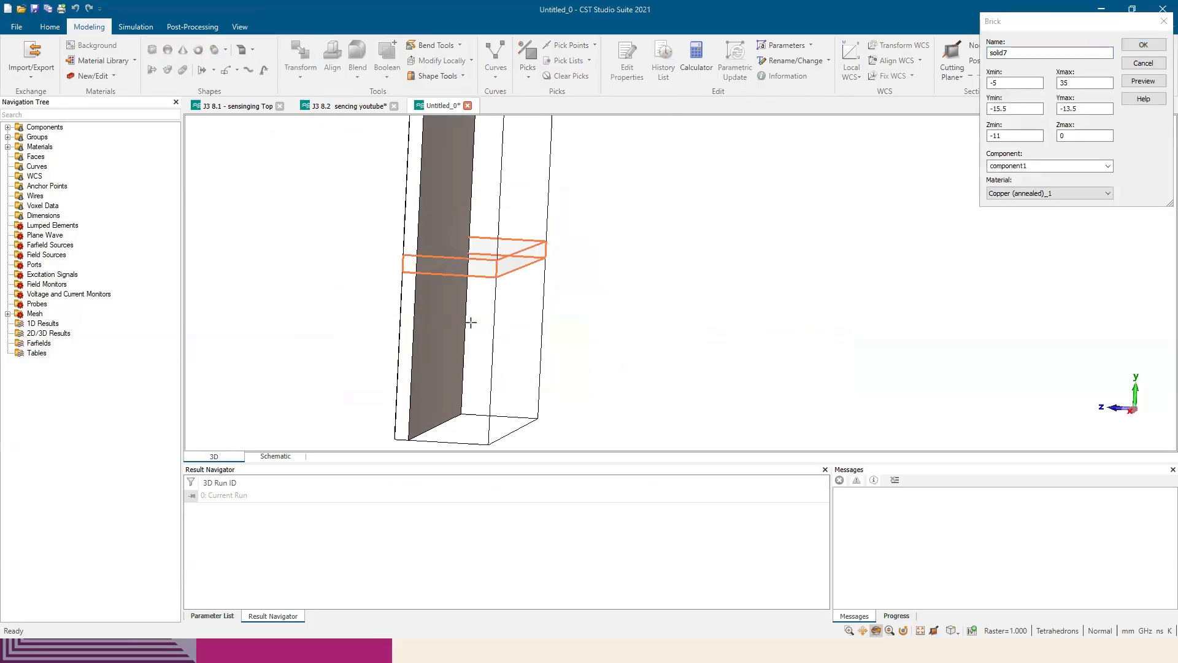
pyautogui.moveTo(470, 321); pyautogui.dragTo(515, 299)
pyautogui.scroll(3, 444, 319)
pyautogui.moveTo(427, 292)
pyautogui.mouseDown()
pyautogui.moveTo(487, 295)
pyautogui.moveTo(341, 294)
pyautogui.moveTo(355, 237)
pyautogui.mouseUp()
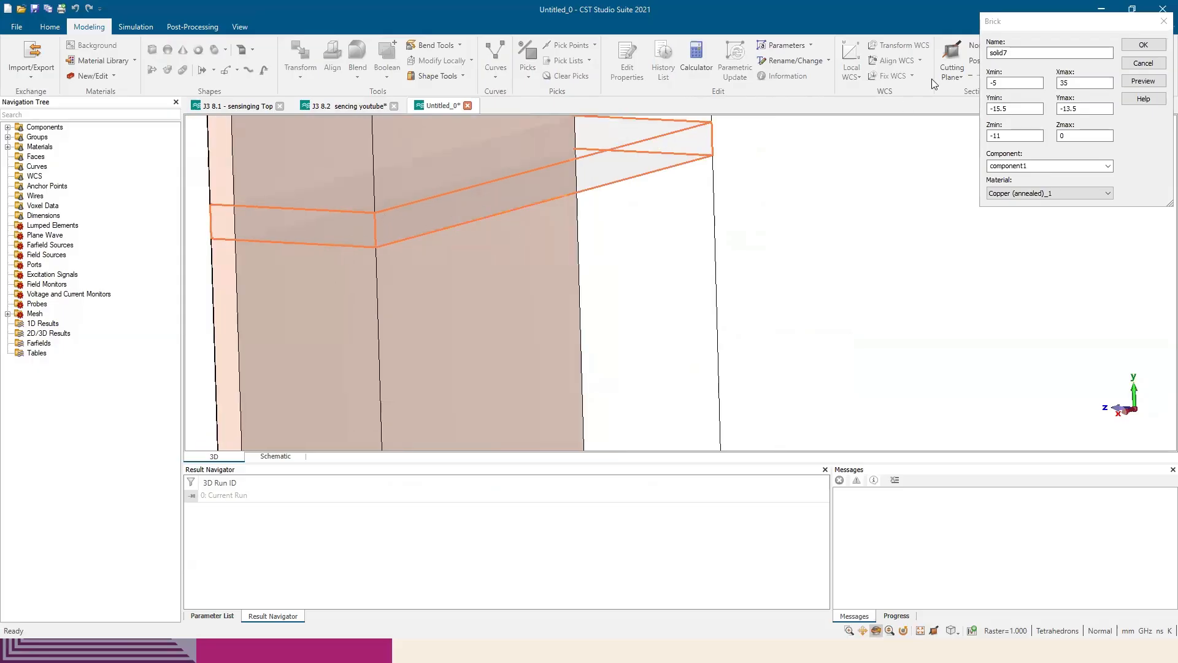
pyautogui.moveTo(1073, 27); pyautogui.dragTo(815, 114)
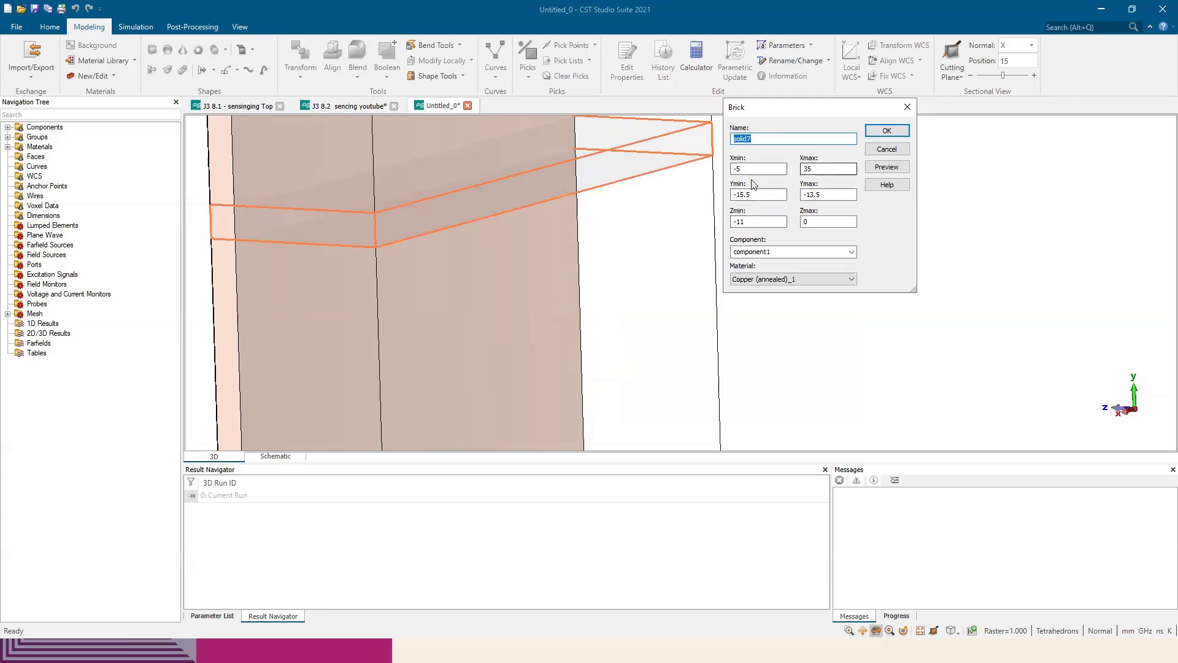
pyautogui.scroll(-2, 594, 232)
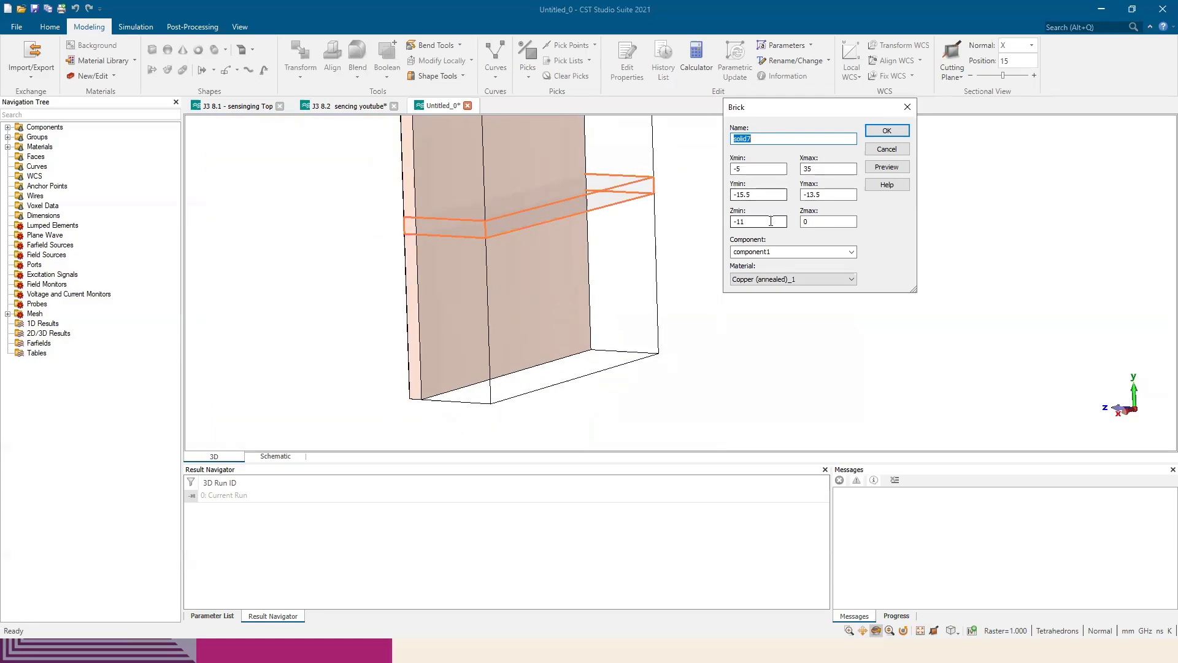
pyautogui.moveTo(775, 221); pyautogui.dragTo(694, 221)
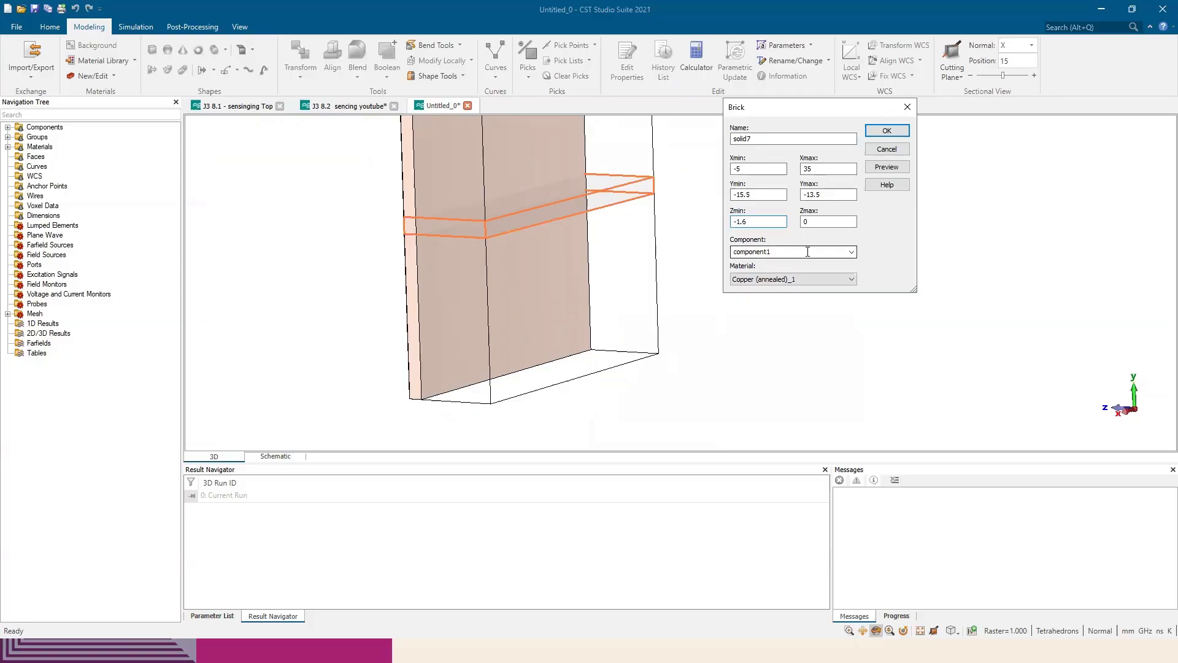
pyautogui.doubleClick(823, 222)
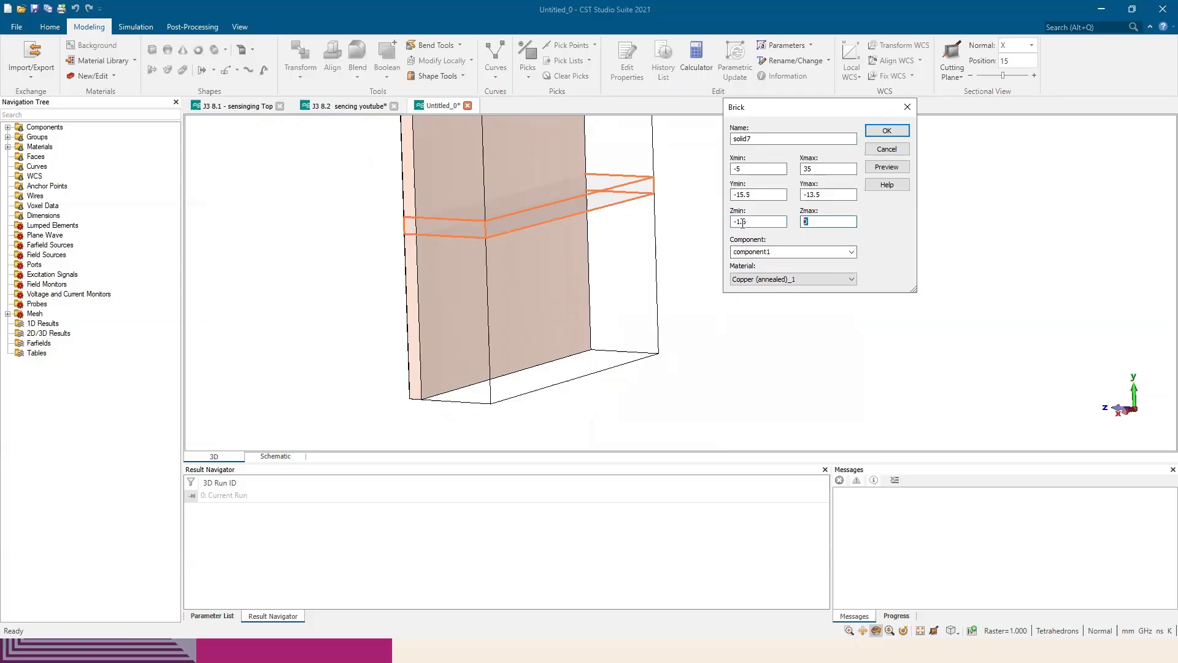
pyautogui.write('-1.6-0.035')
pyautogui.click(887, 167)
# Check the strip's fit on the substrate's back face and create the brick in component1 with Copper (annealed)_1
pyautogui.scroll(5, 399, 217)
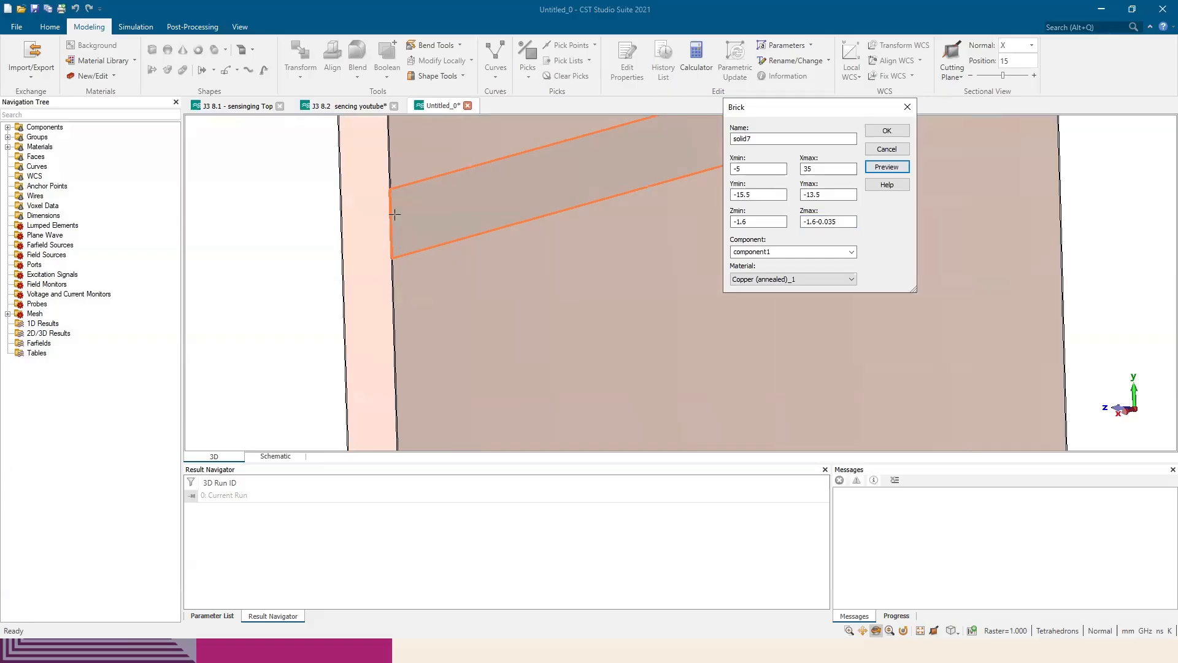
pyautogui.scroll(3, 394, 214)
pyautogui.moveTo(418, 190); pyautogui.dragTo(406, 245)
pyautogui.scroll(3, 421, 175)
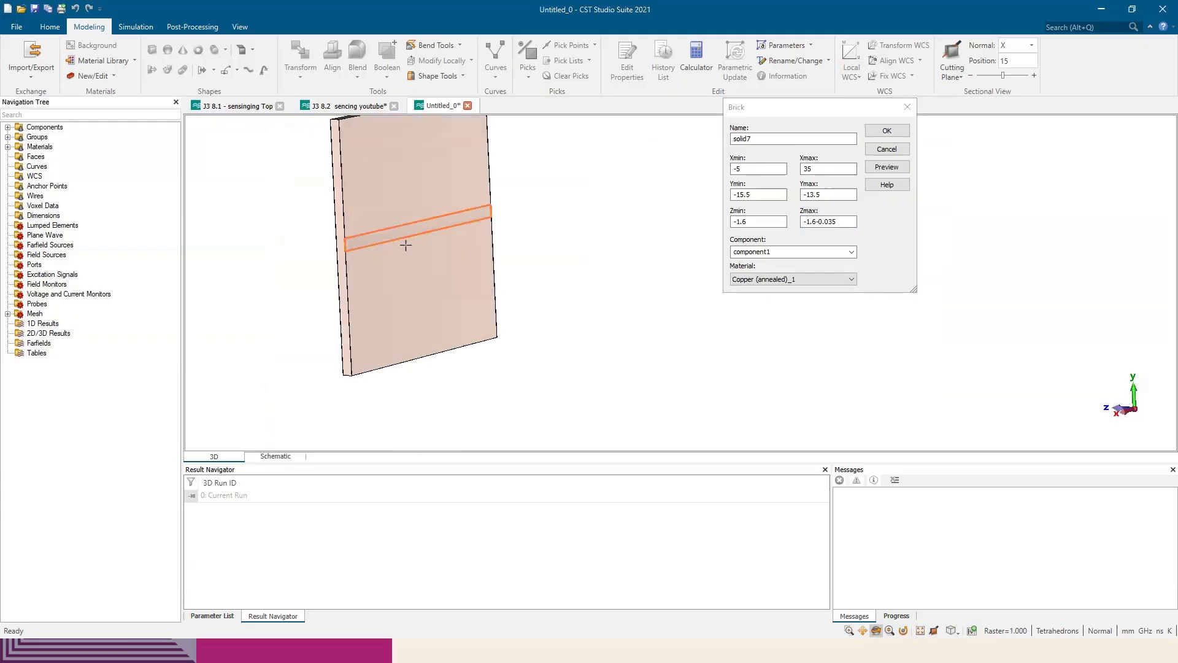
pyautogui.click(873, 133)
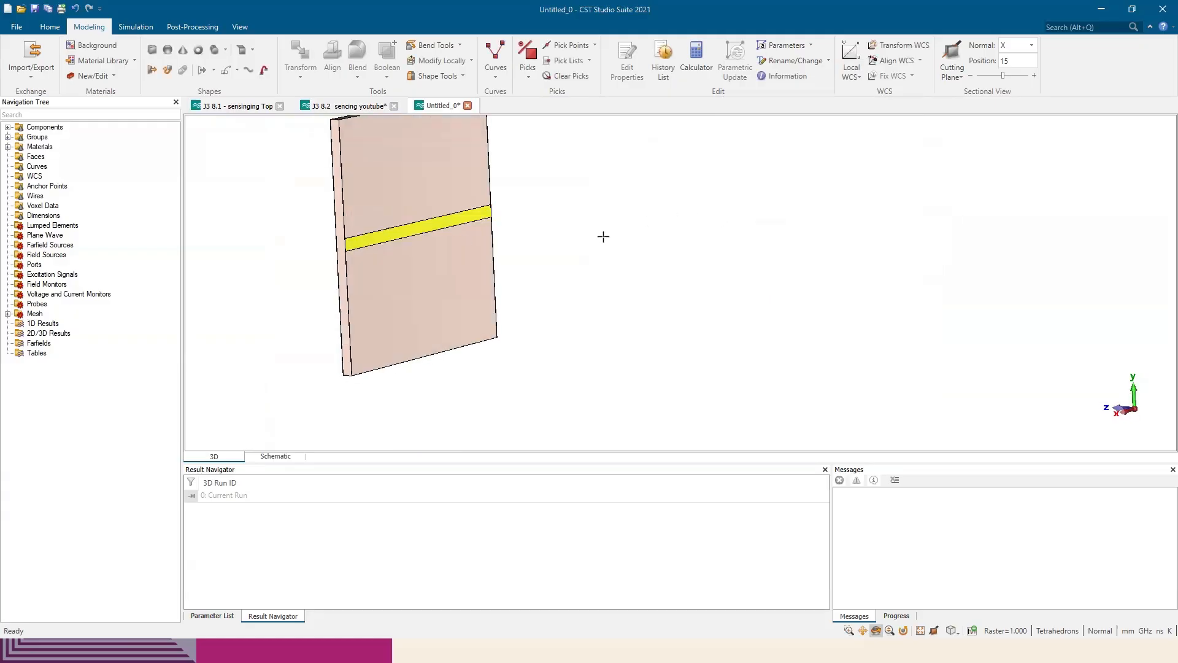
# Start a discrete port from the copper strip's end edge to the matching edge on the substrate's opposite face
pyautogui.scroll(4, 601, 252)
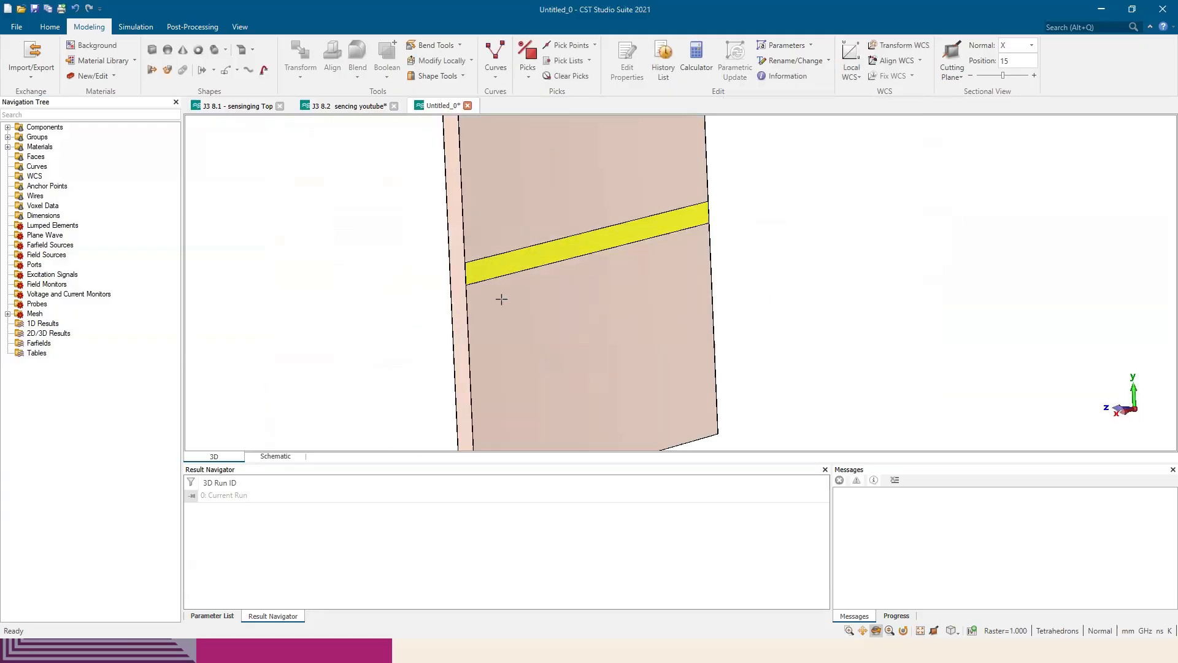
pyautogui.scroll(4, 457, 279)
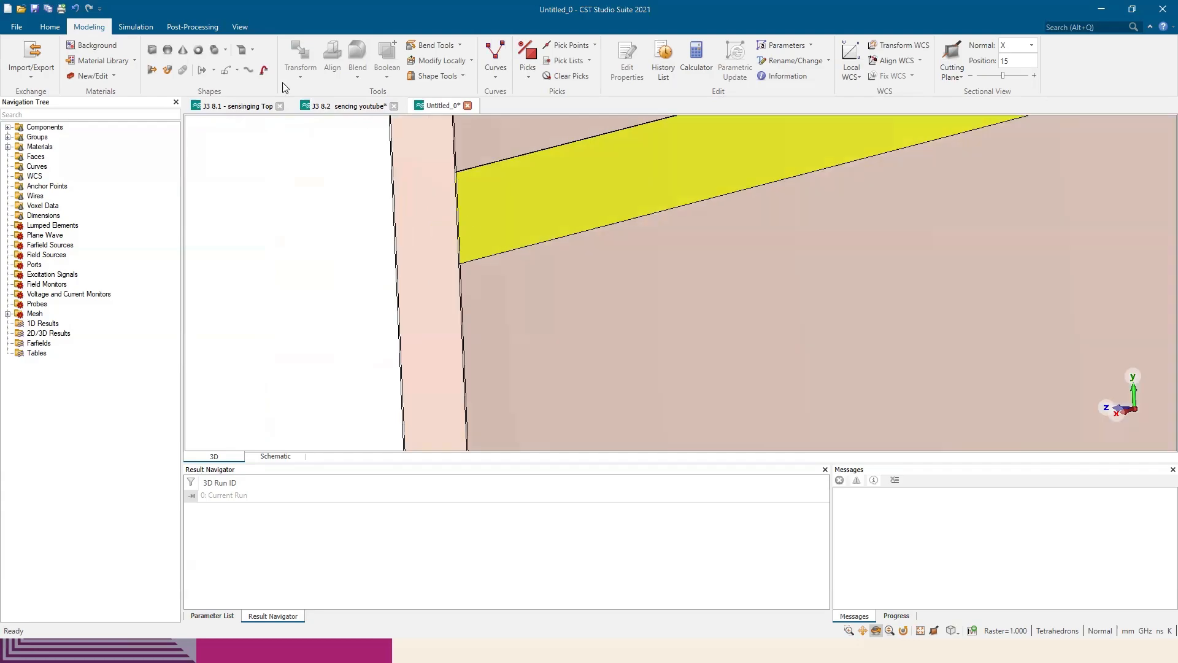
pyautogui.click(136, 27)
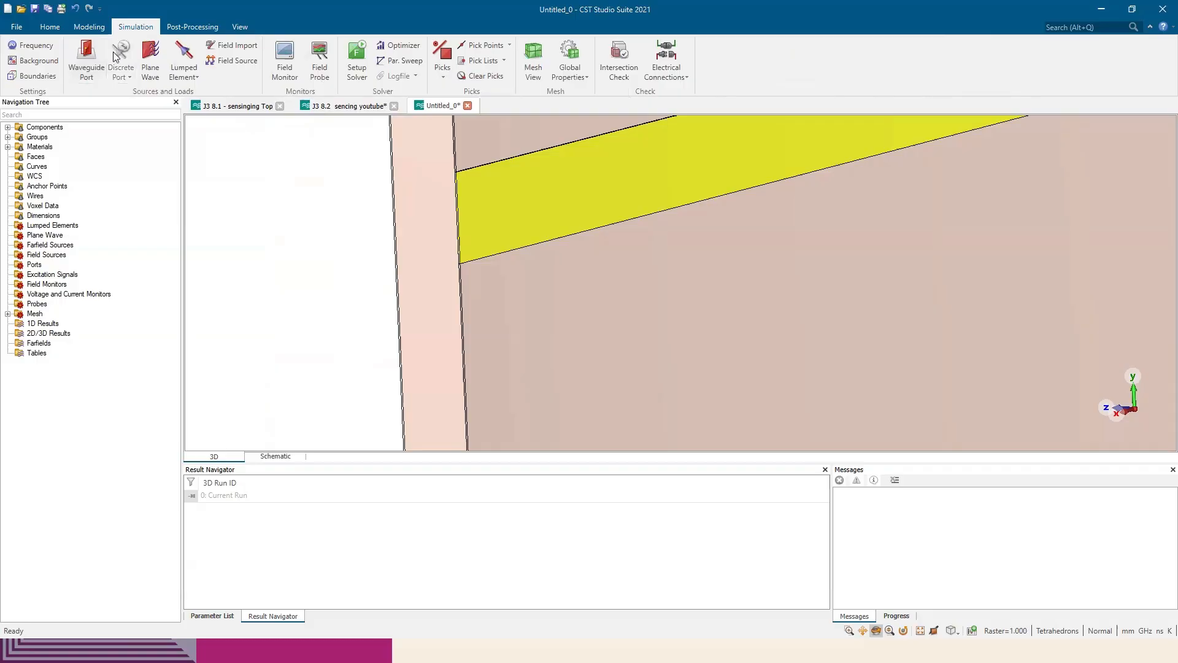
pyautogui.scroll(4, 458, 221)
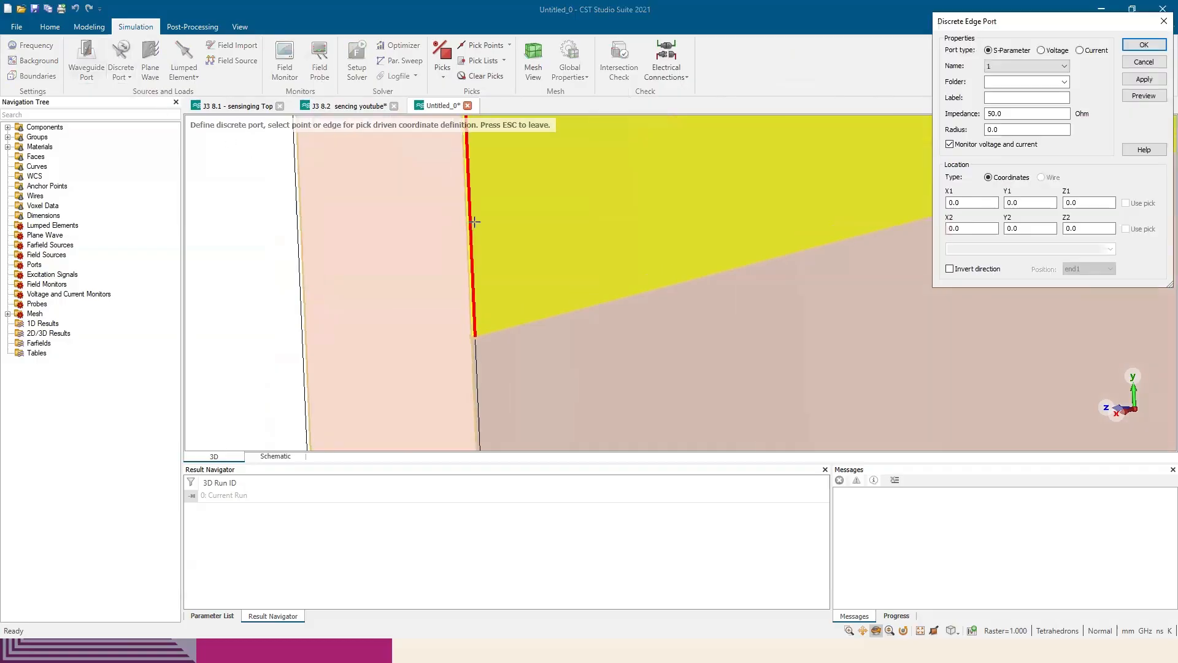
pyautogui.click(470, 221)
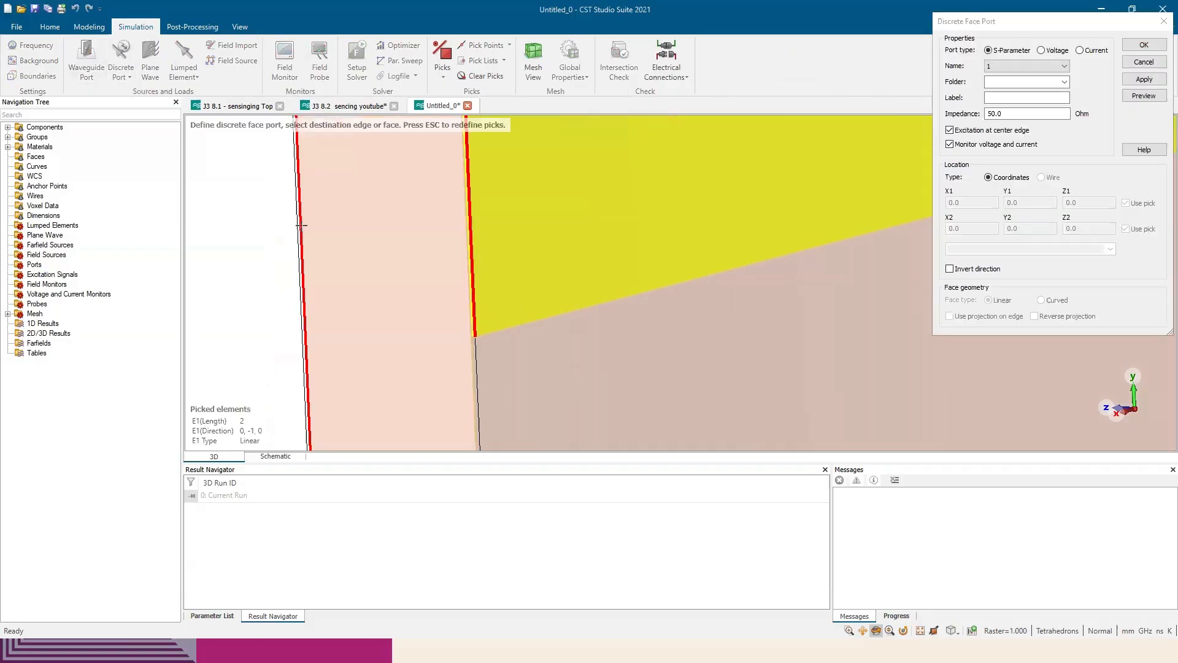
pyautogui.click(300, 226)
pyautogui.scroll(-5, 342, 239)
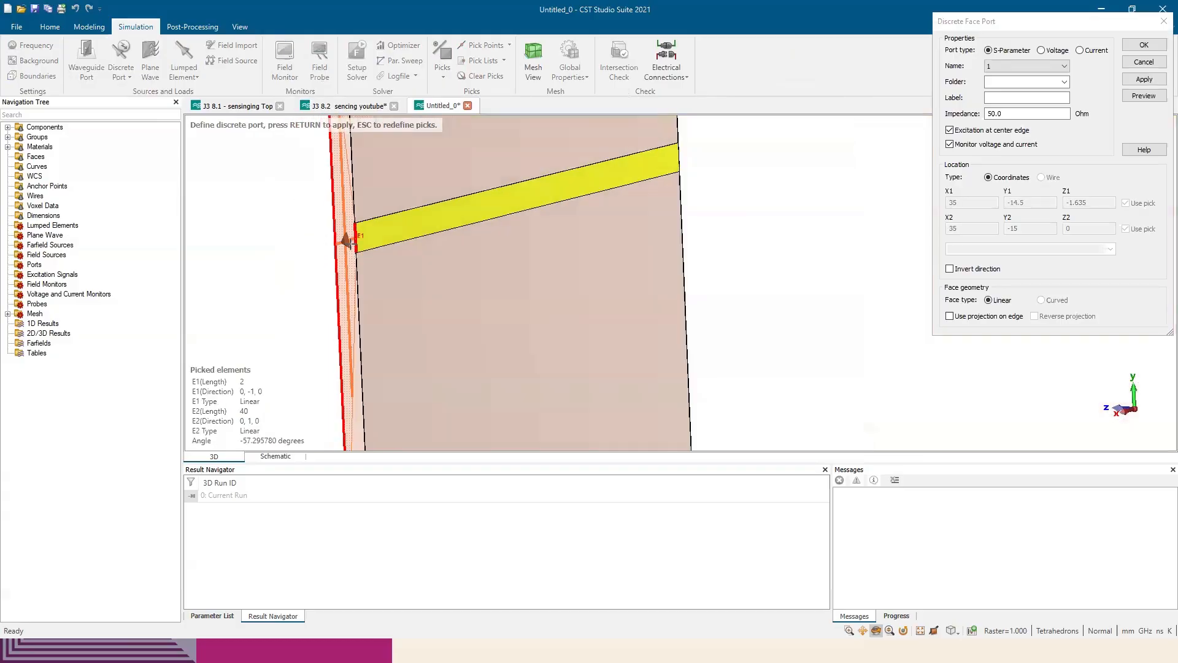
pyautogui.scroll(-3, 500, 276)
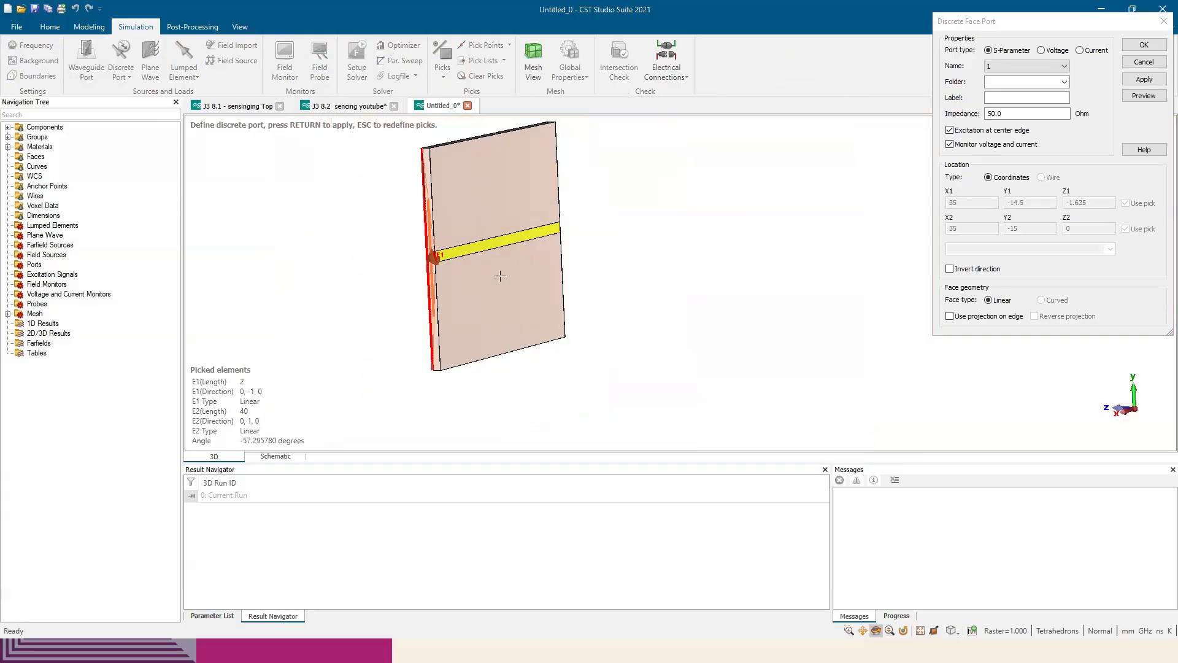
# Enable projection on edge for the discrete face port and create it as port 1
pyautogui.click(949, 316)
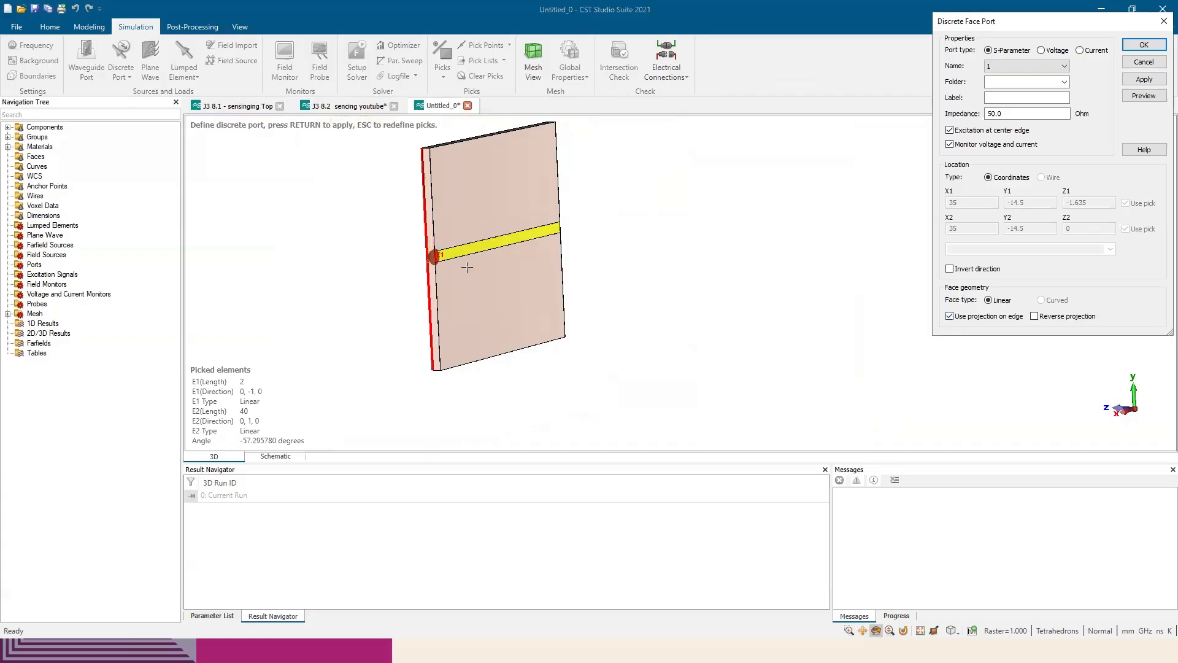
pyautogui.scroll(5, 444, 265)
pyautogui.scroll(-5, 455, 247)
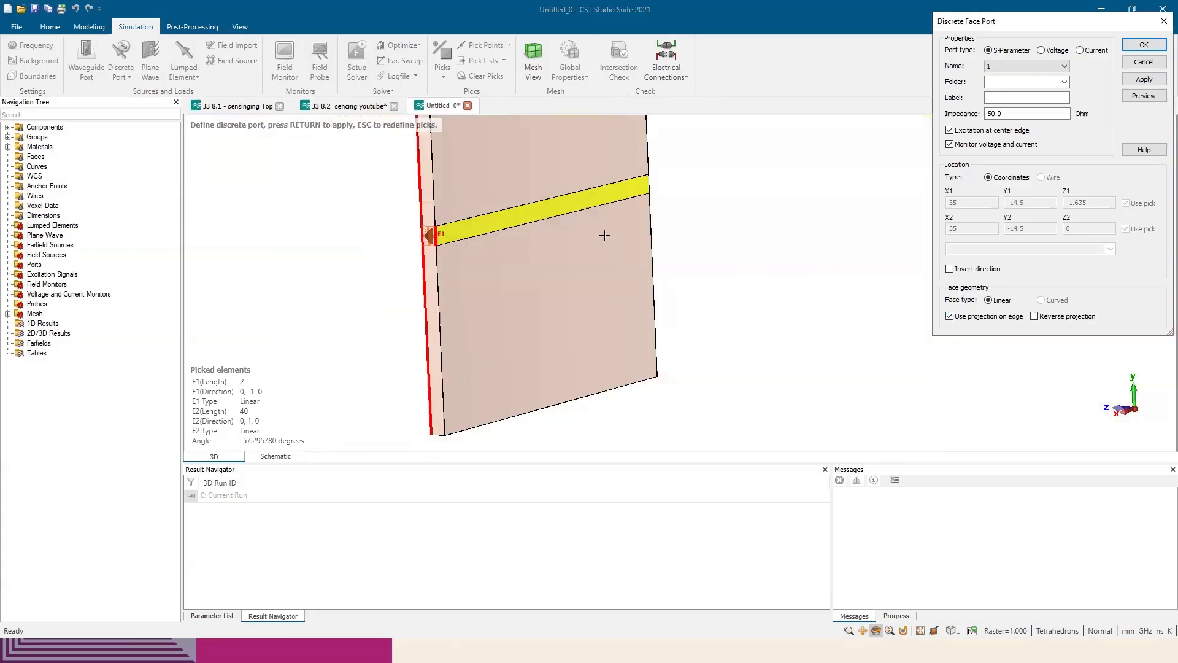
pyautogui.moveTo(377, 247); pyautogui.dragTo(860, 203)
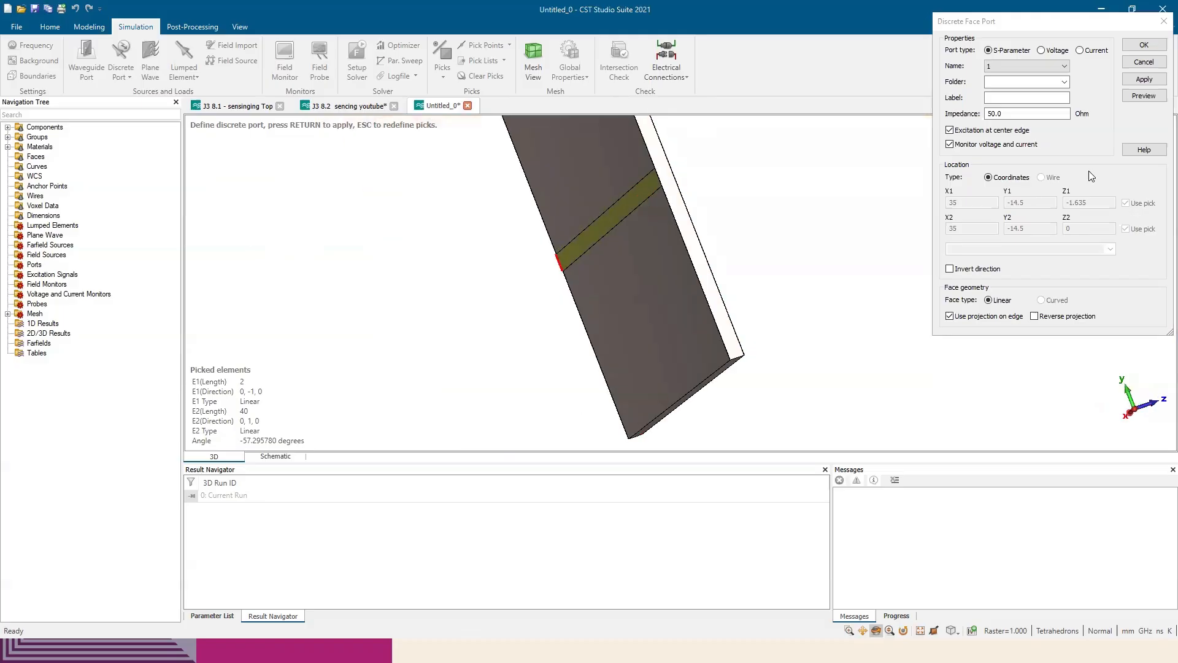
pyautogui.press('Return')
# Create discrete face port 2 from the strip's other end edge to the substrate's opposite edge, using projection on edge
pyautogui.scroll(6, 684, 202)
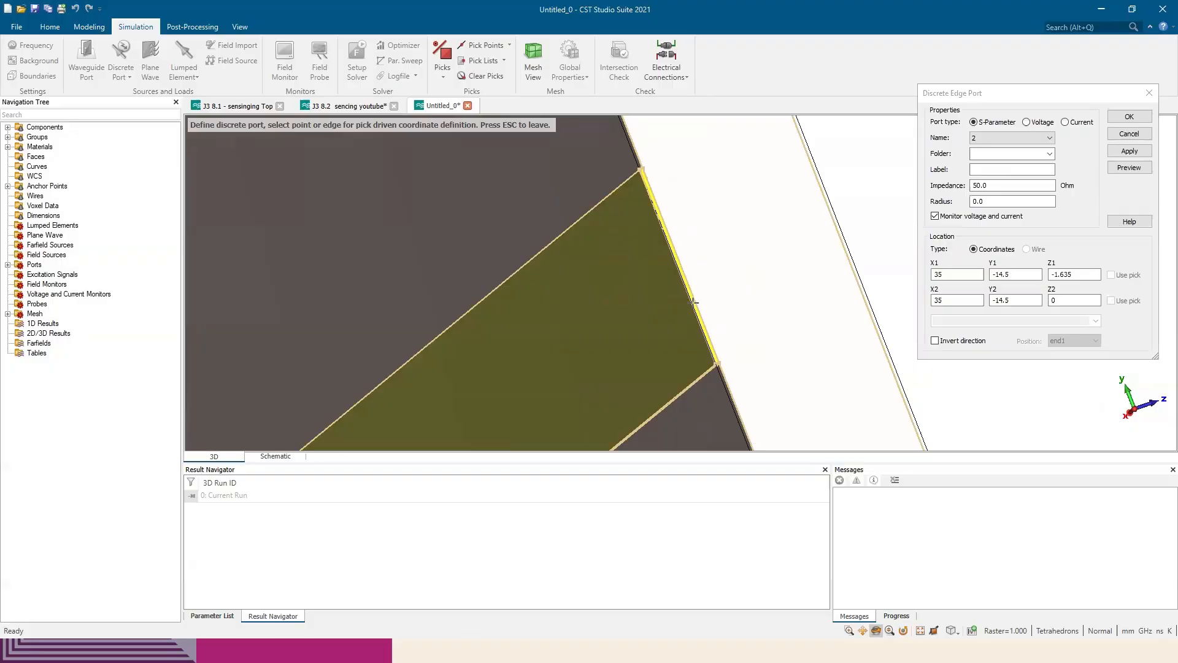
pyautogui.click(694, 303)
pyautogui.click(836, 227)
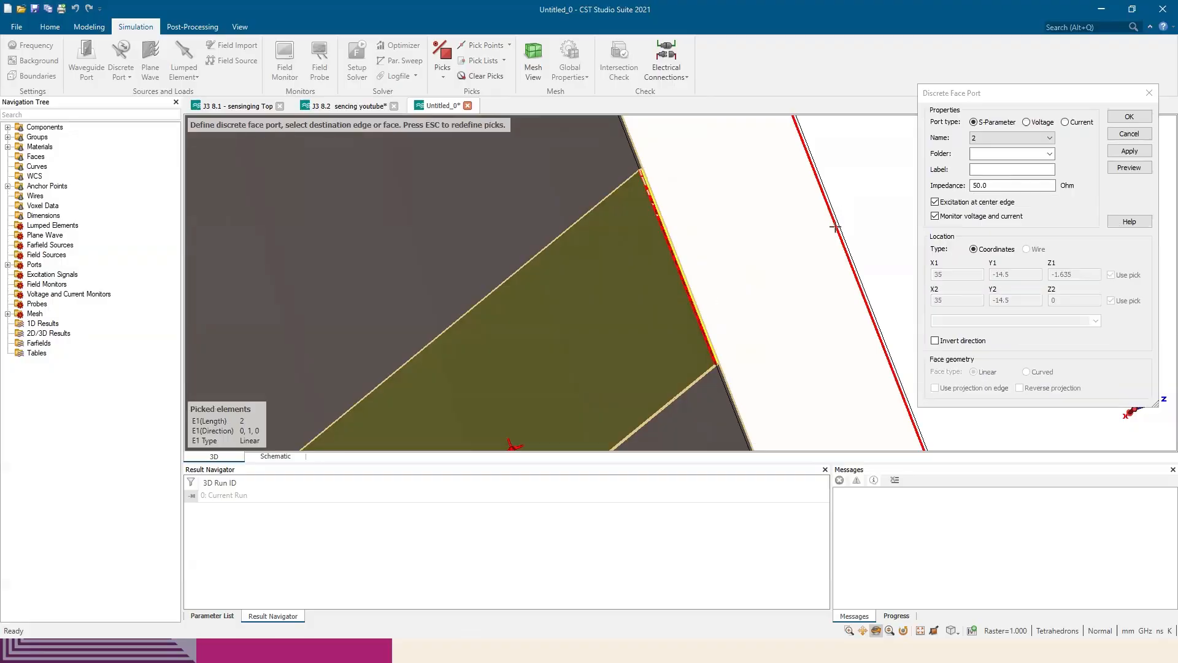
pyautogui.scroll(-3, 836, 227)
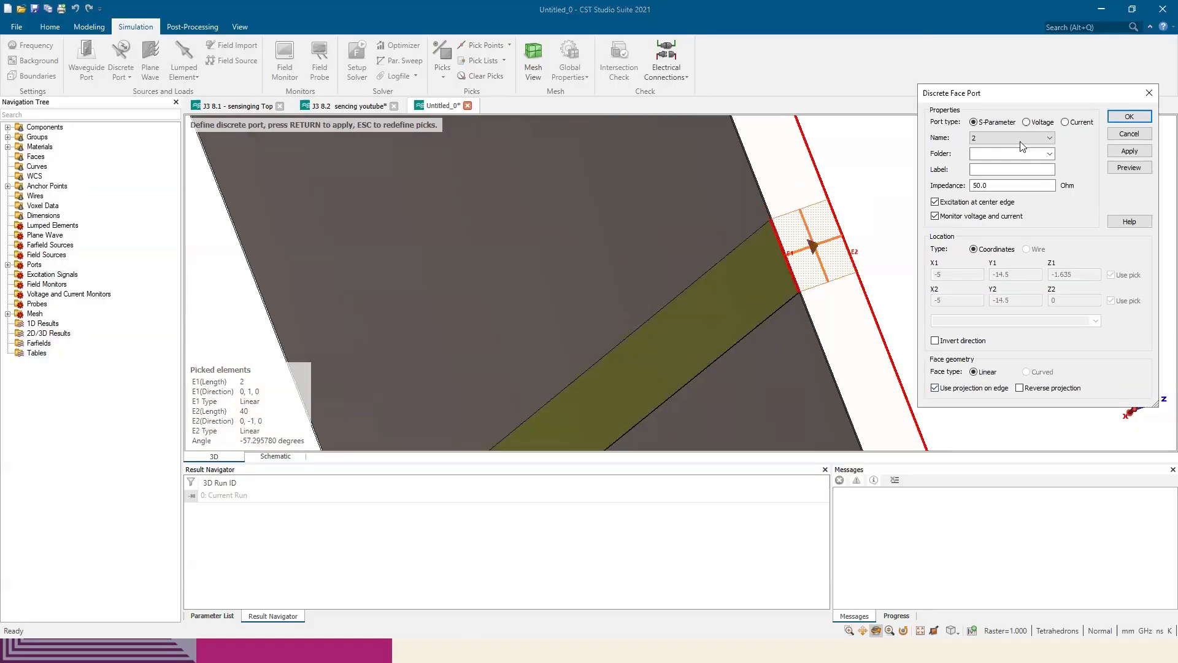
pyautogui.click(1129, 117)
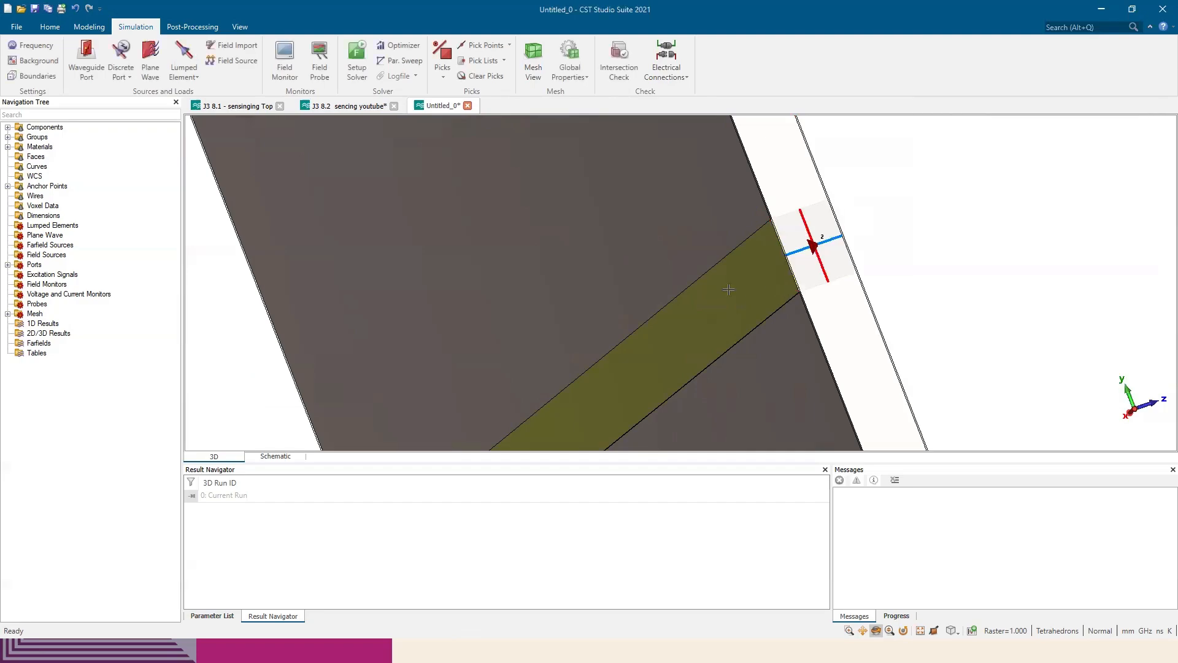
# Inspect the 4 × 4 array from the front and at an angle, checking the ports at both ends of the line
pyautogui.scroll(-8, 738, 296)
pyautogui.moveTo(943, 317); pyautogui.dragTo(742, 352)
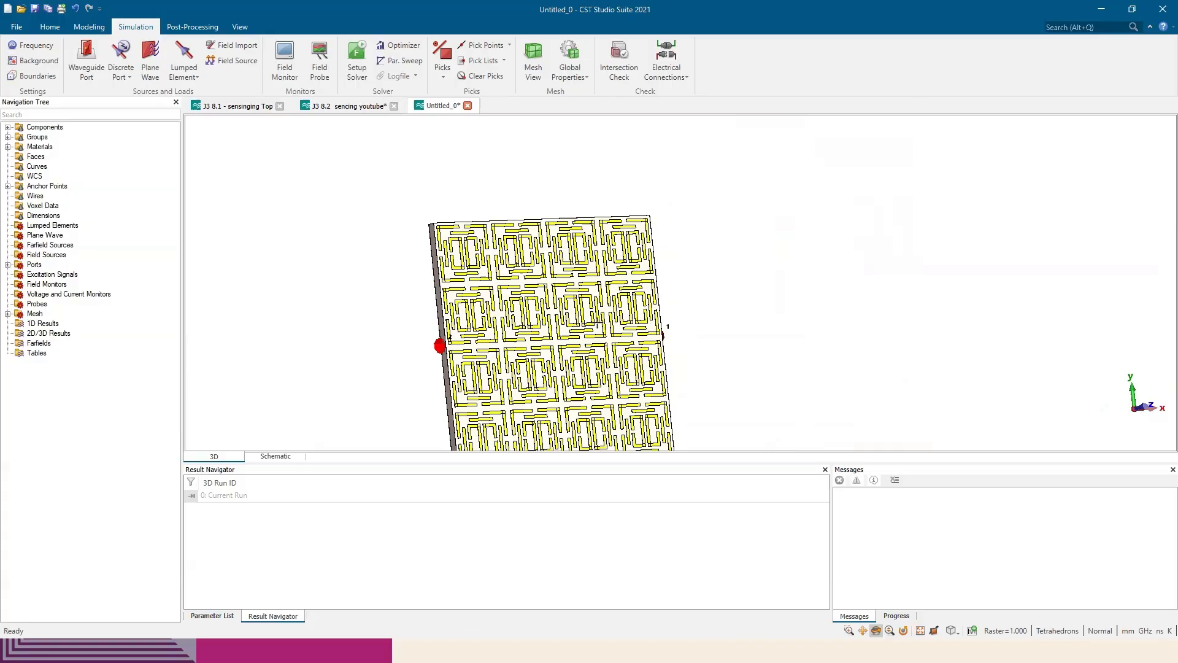
pyautogui.moveTo(510, 348); pyautogui.dragTo(488, 353)
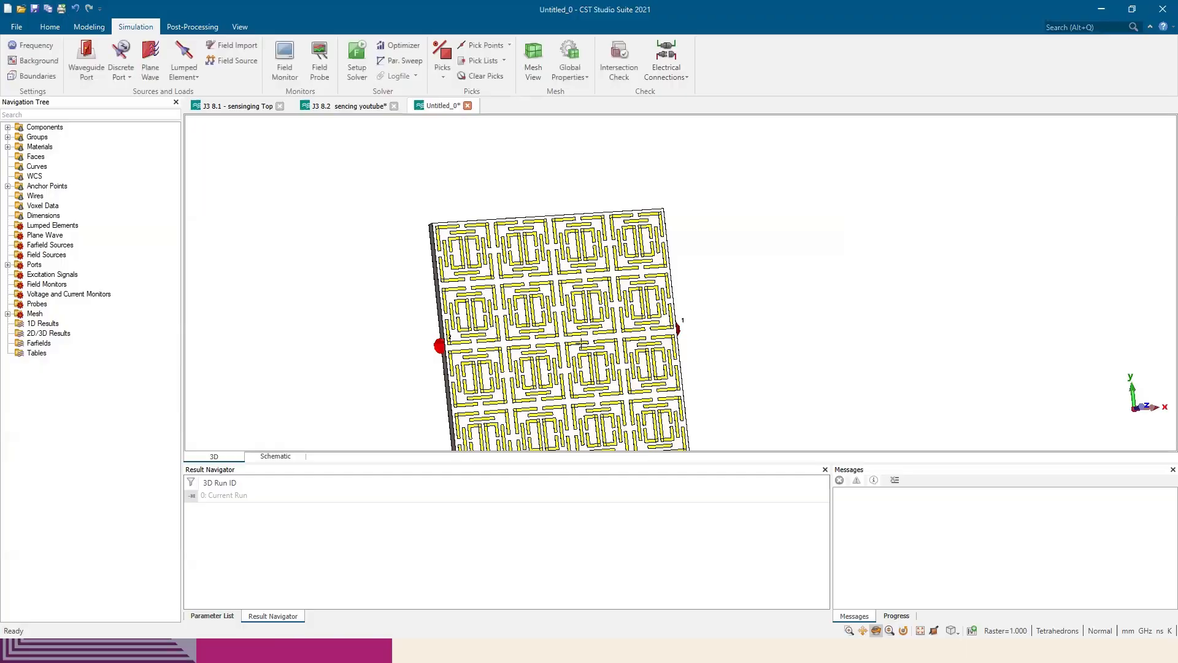
pyautogui.moveTo(579, 332); pyautogui.dragTo(562, 336)
pyautogui.moveTo(616, 311); pyautogui.dragTo(657, 240, button='middle')
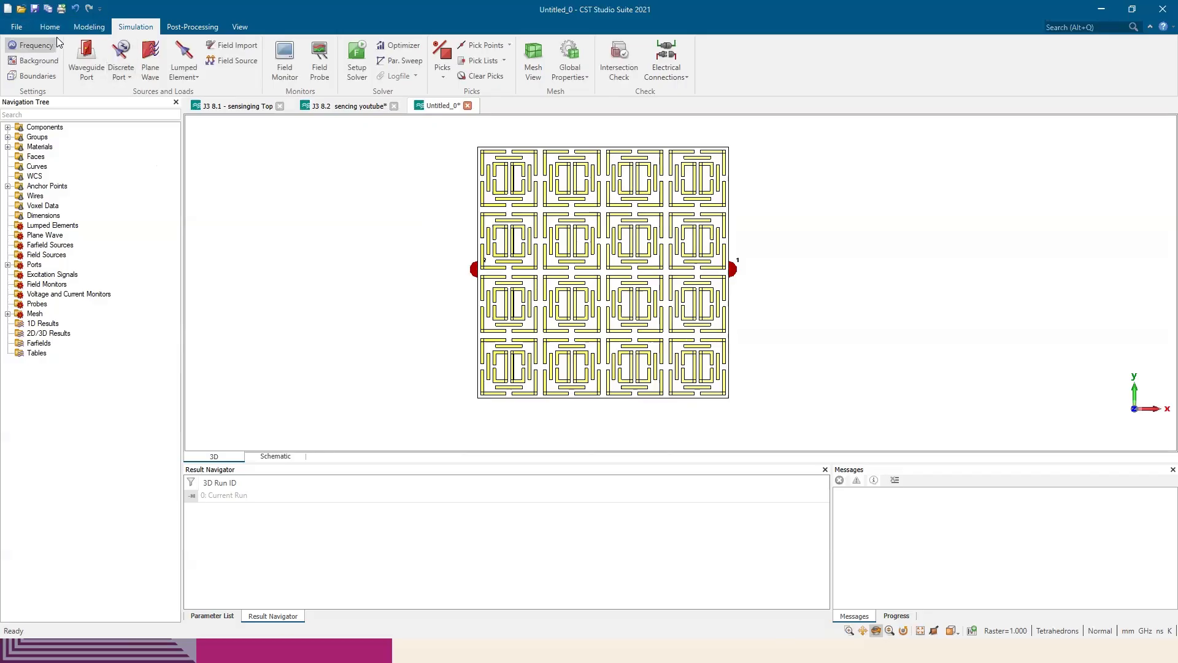
pyautogui.click(81, 28)
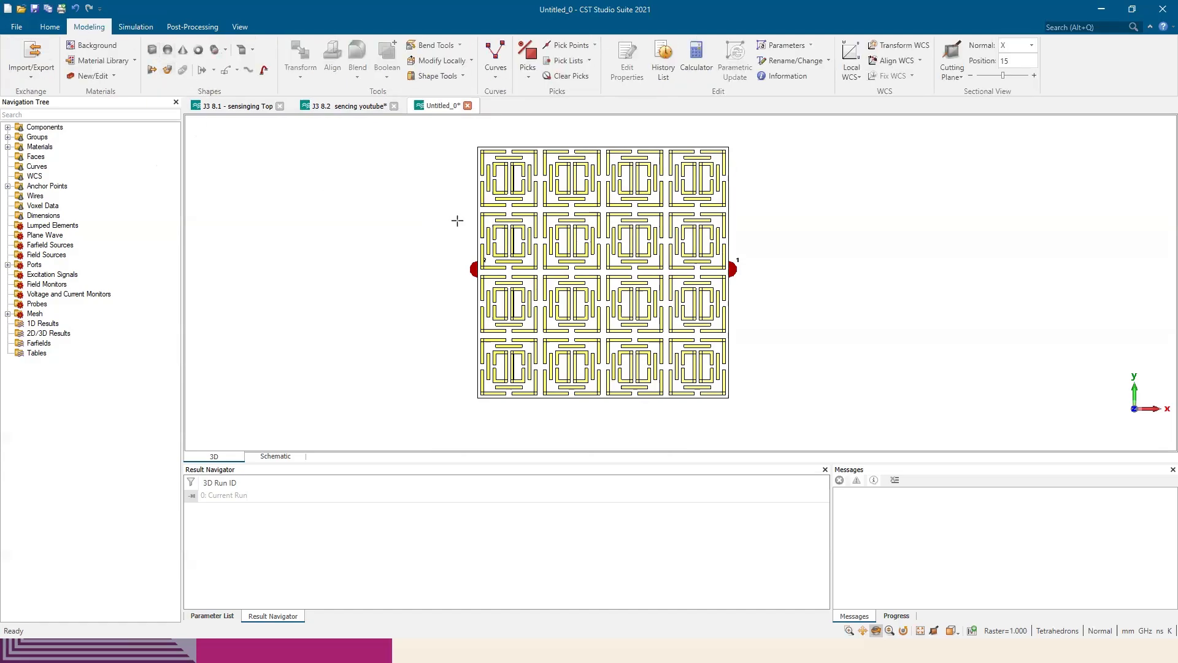
pyautogui.moveTo(577, 236); pyautogui.dragTo(705, 270)
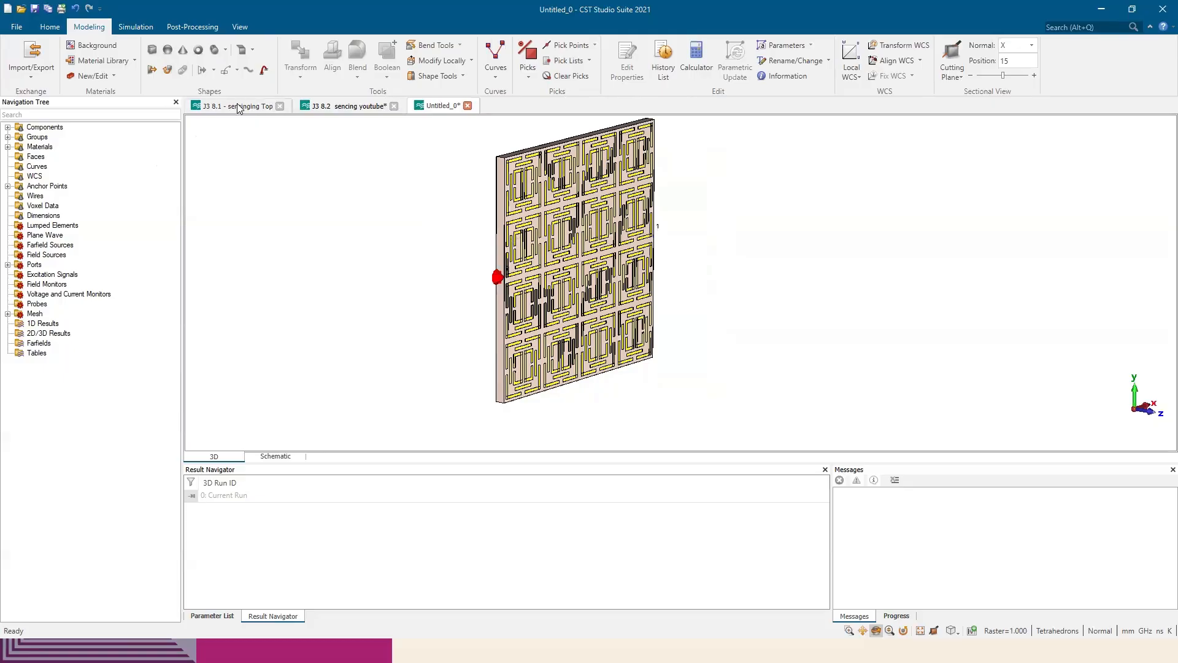
# Open the recent project Con Try 1 design - For ML - Copy.cst and recover its autosaved version
pyautogui.click(17, 27)
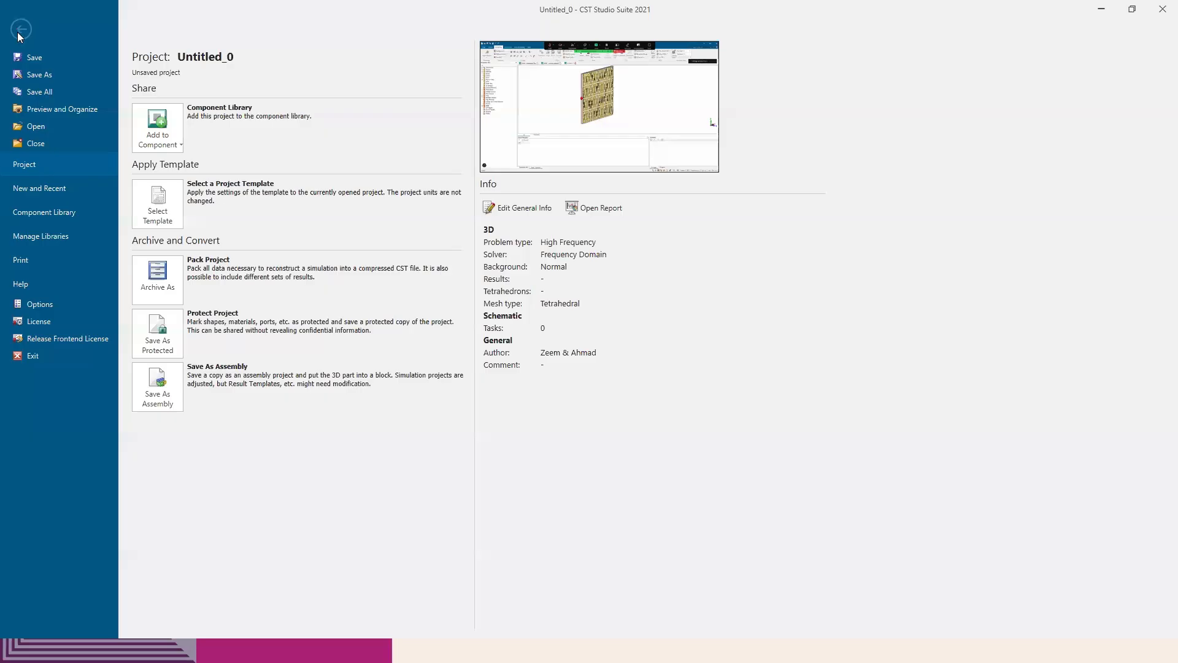
pyautogui.click(15, 32)
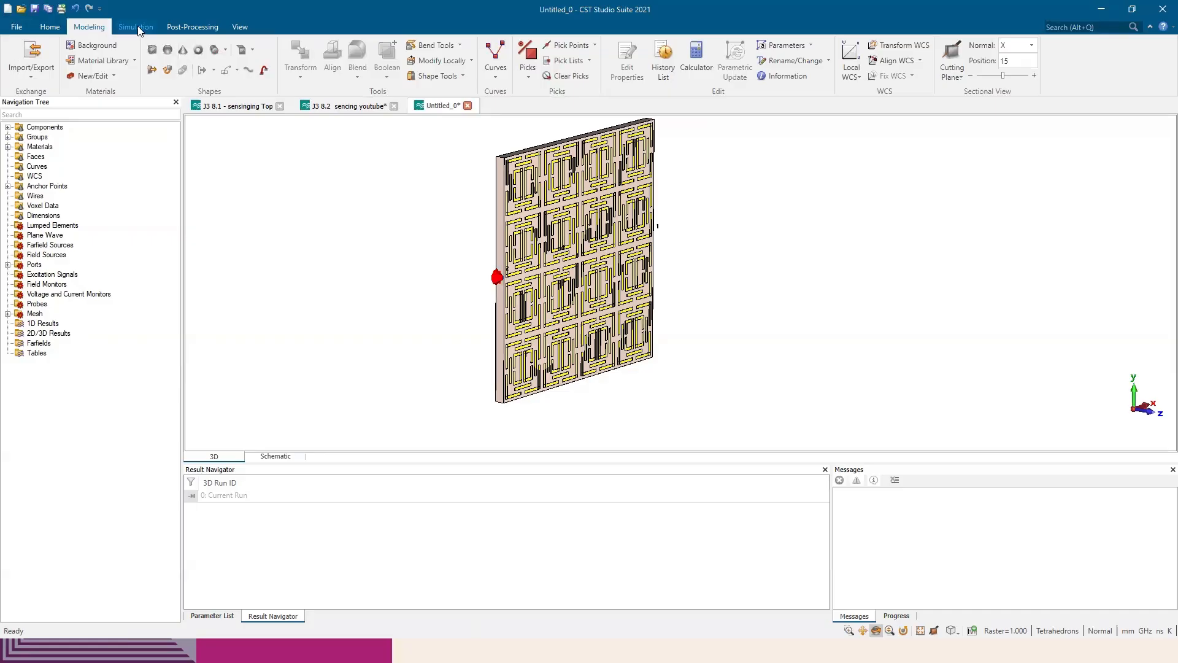
pyautogui.click(16, 27)
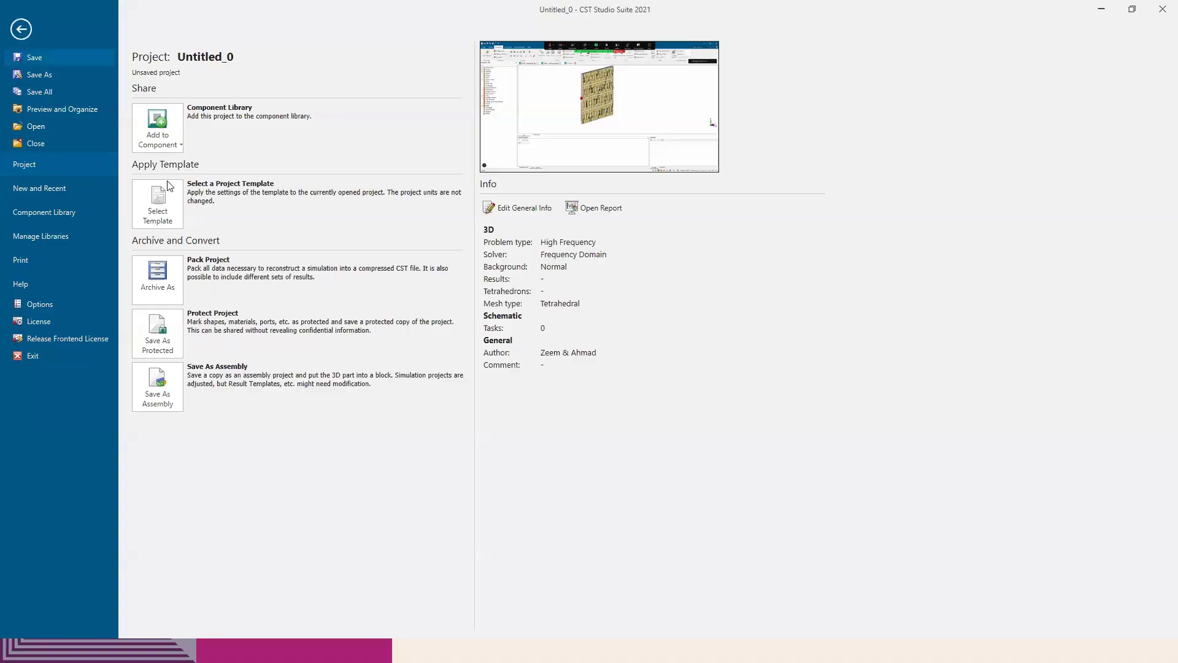
pyautogui.click(60, 190)
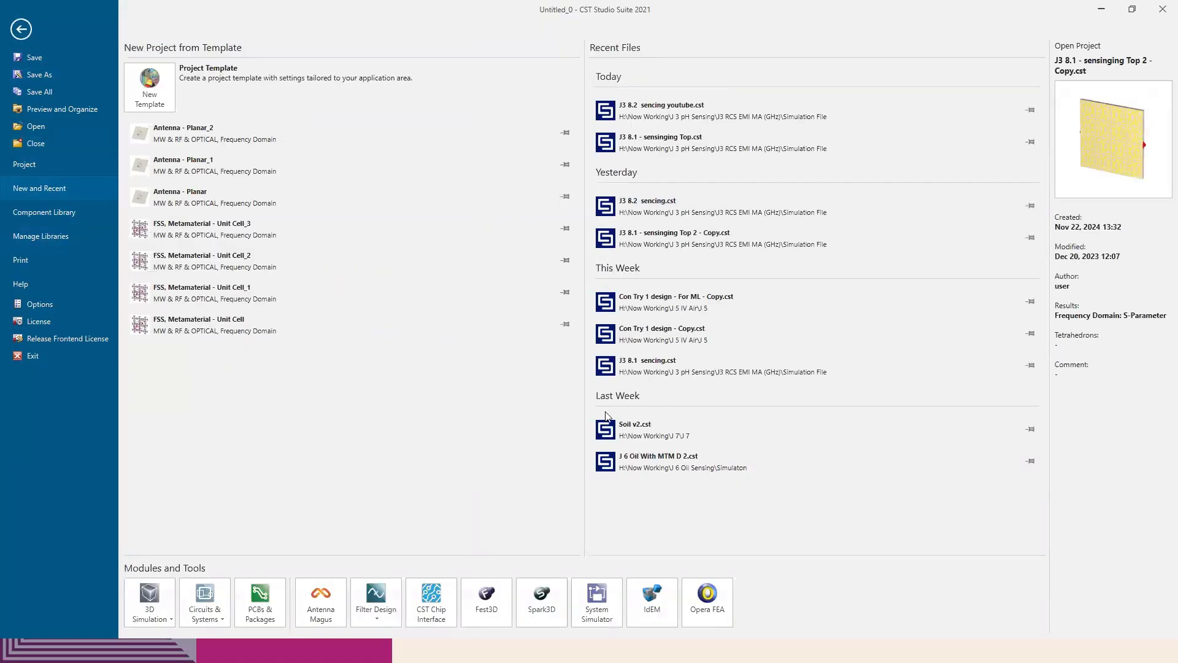
pyautogui.click(621, 306)
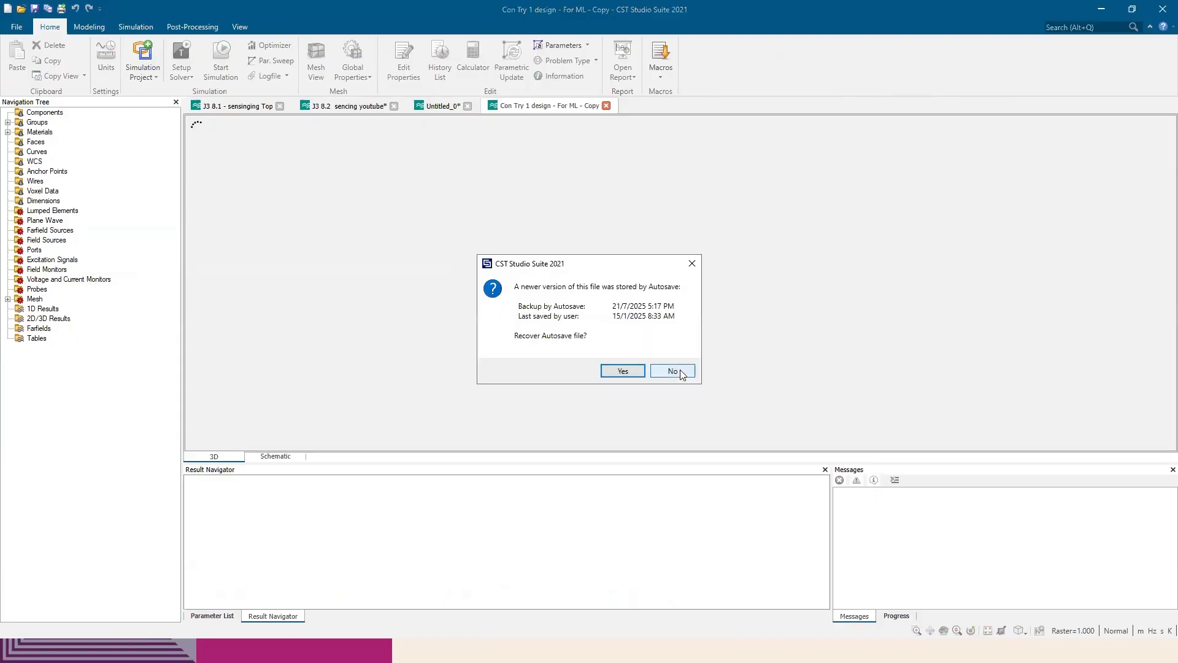
pyautogui.click(621, 371)
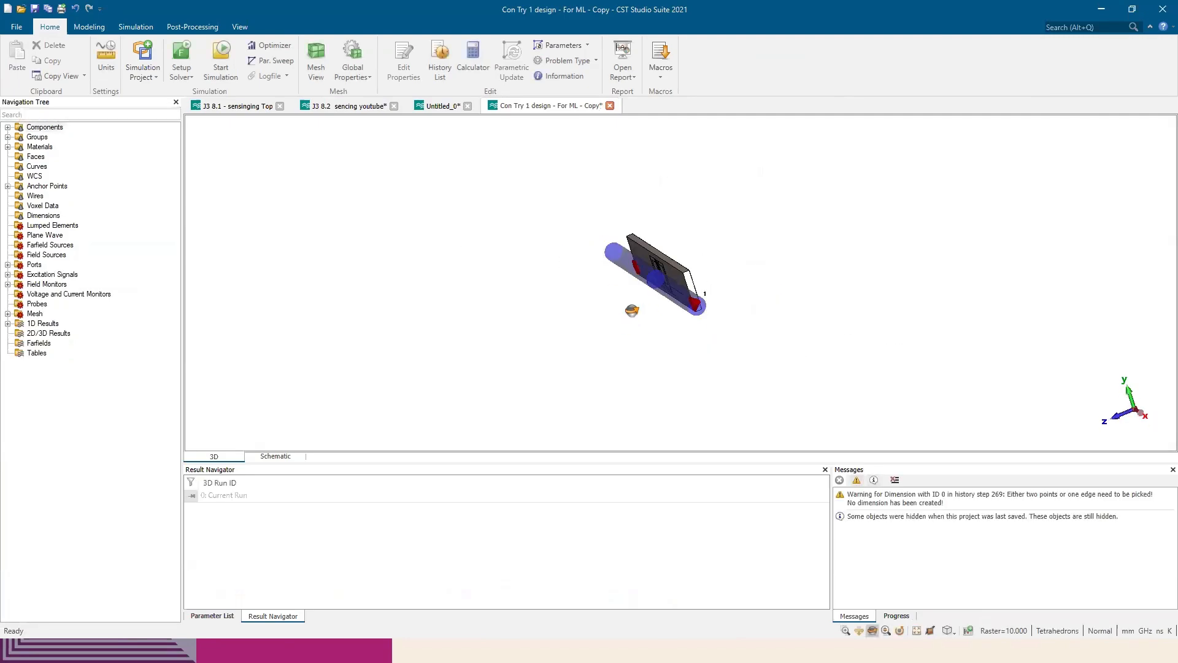
# Show the hidden solid5 pipe in the Transmission Line Pipe component and display the whole model
pyautogui.moveTo(632, 311); pyautogui.dragTo(608, 381)
pyautogui.scroll(5, 673, 309)
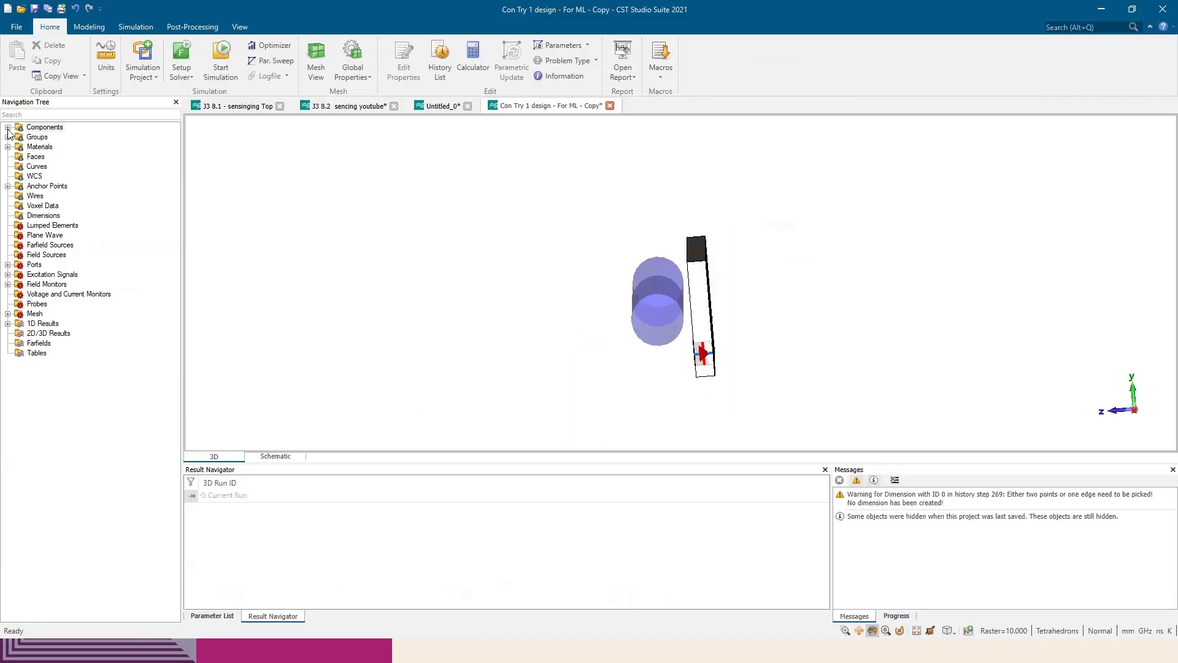
pyautogui.click(7, 128)
pyautogui.click(19, 147)
pyautogui.click(62, 177)
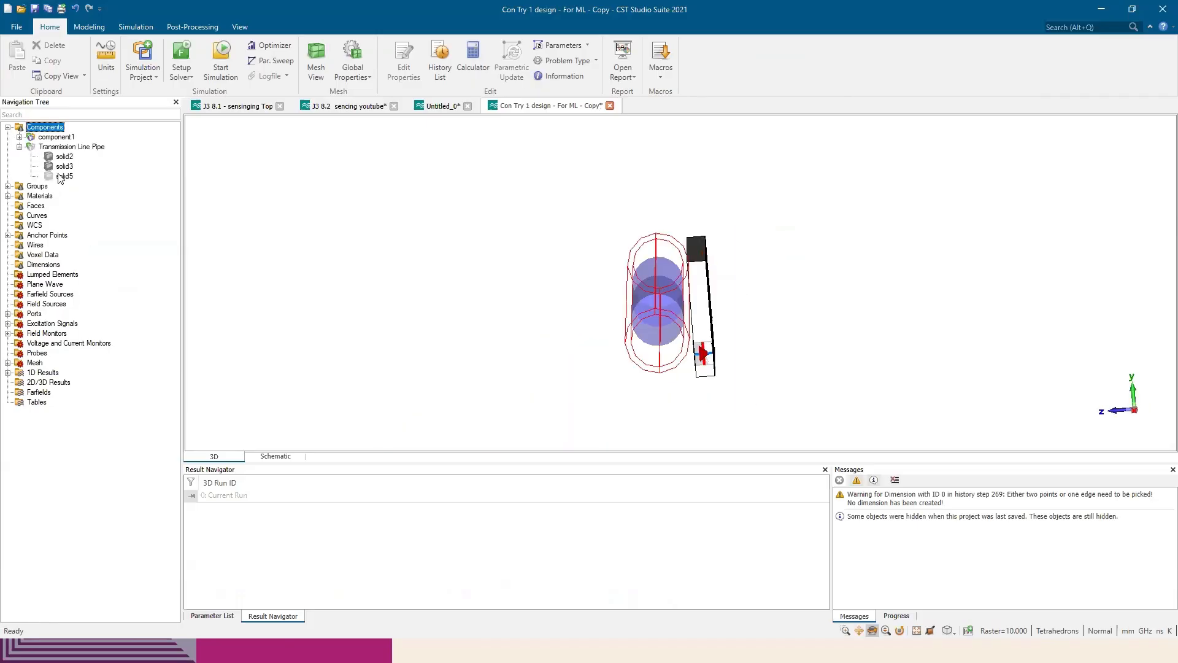
pyautogui.rightClick(59, 176)
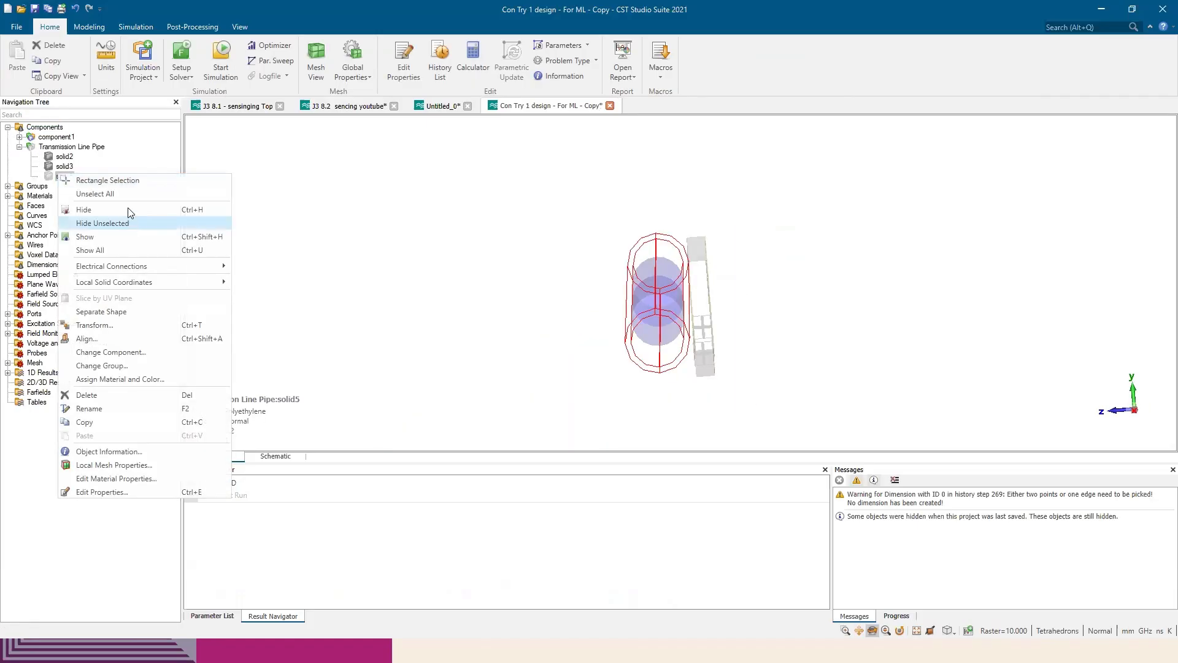
pyautogui.click(141, 238)
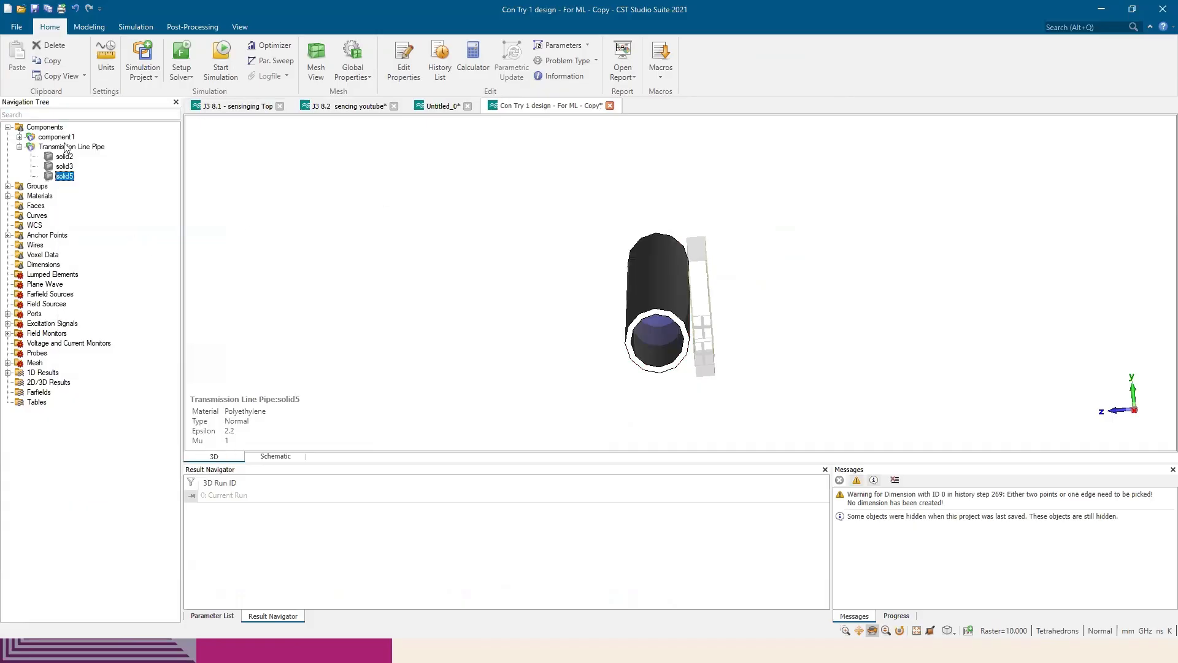
pyautogui.click(45, 127)
pyautogui.press('space')
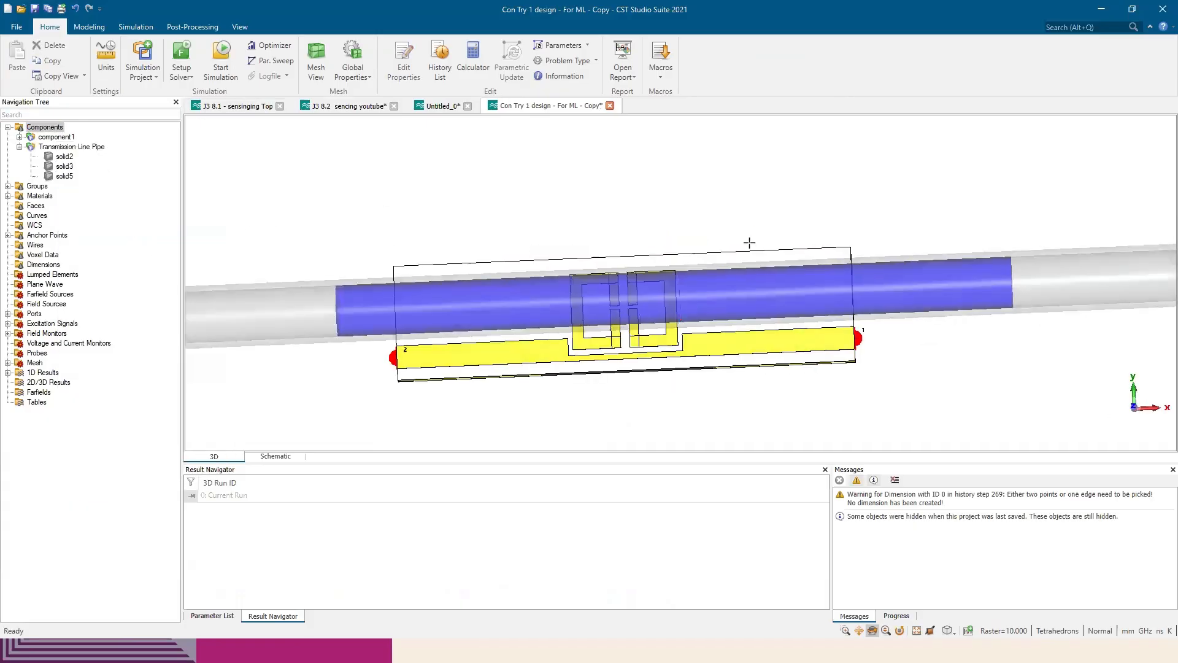
# Examine the pipe running over the resonator and transmission line, comparing it with the polymer tube in the paper's Figure 11
pyautogui.scroll(-6, 749, 243)
pyautogui.moveTo(692, 286); pyautogui.dragTo(751, 301)
pyautogui.scroll(6, 697, 286)
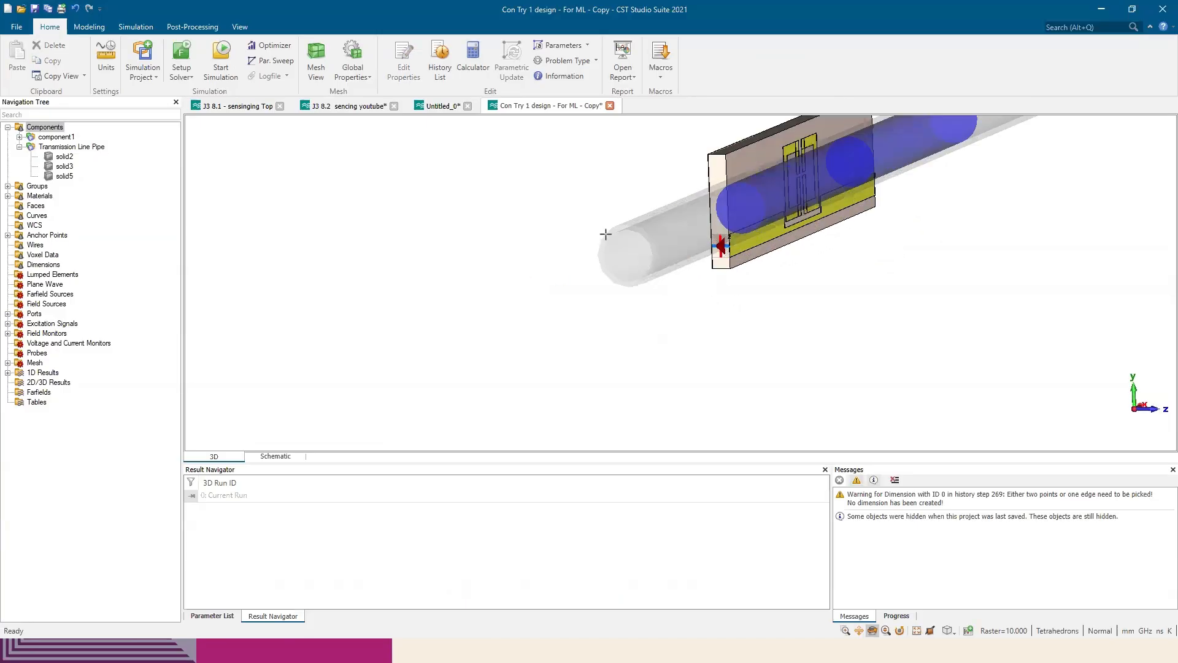
pyautogui.scroll(5, 606, 239)
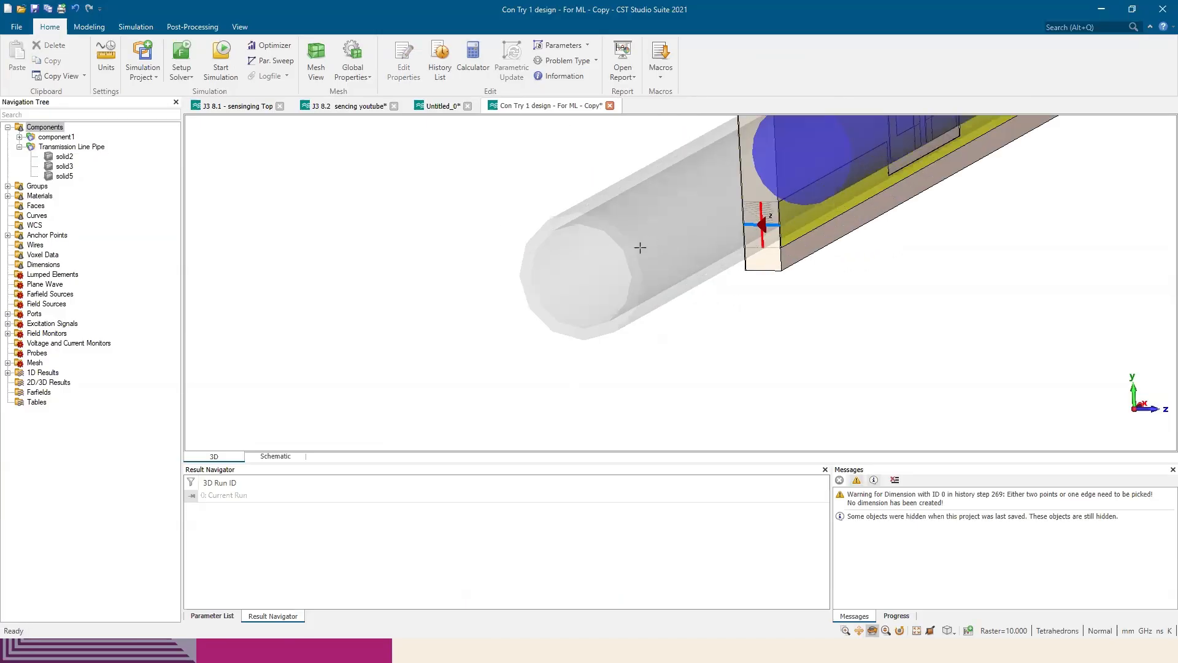
pyautogui.hotkey('alt', 'Tab')
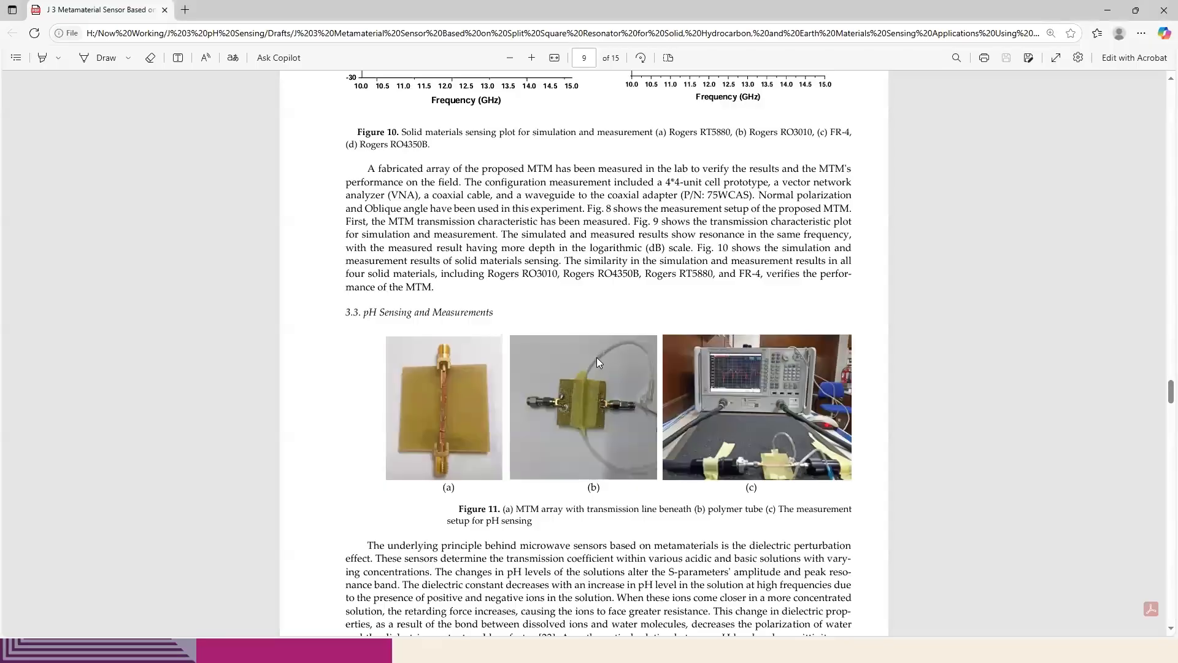
pyautogui.hotkey('alt', 'Tab')
pyautogui.scroll(-4, 725, 214)
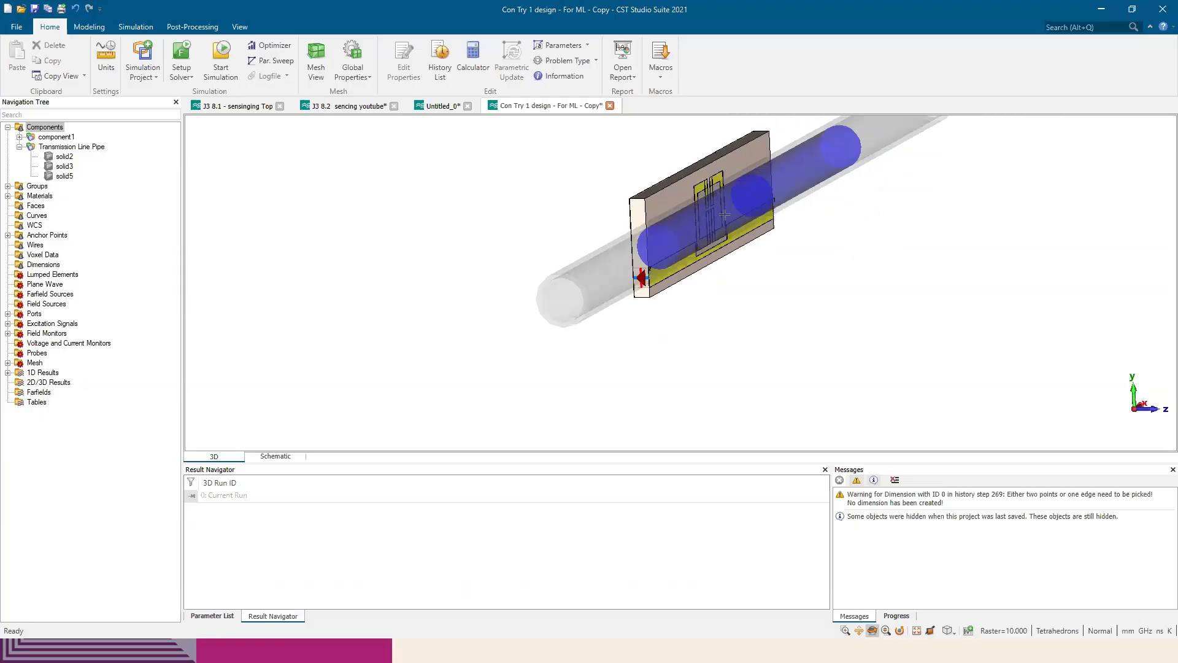
pyautogui.moveTo(725, 214); pyautogui.dragTo(638, 216)
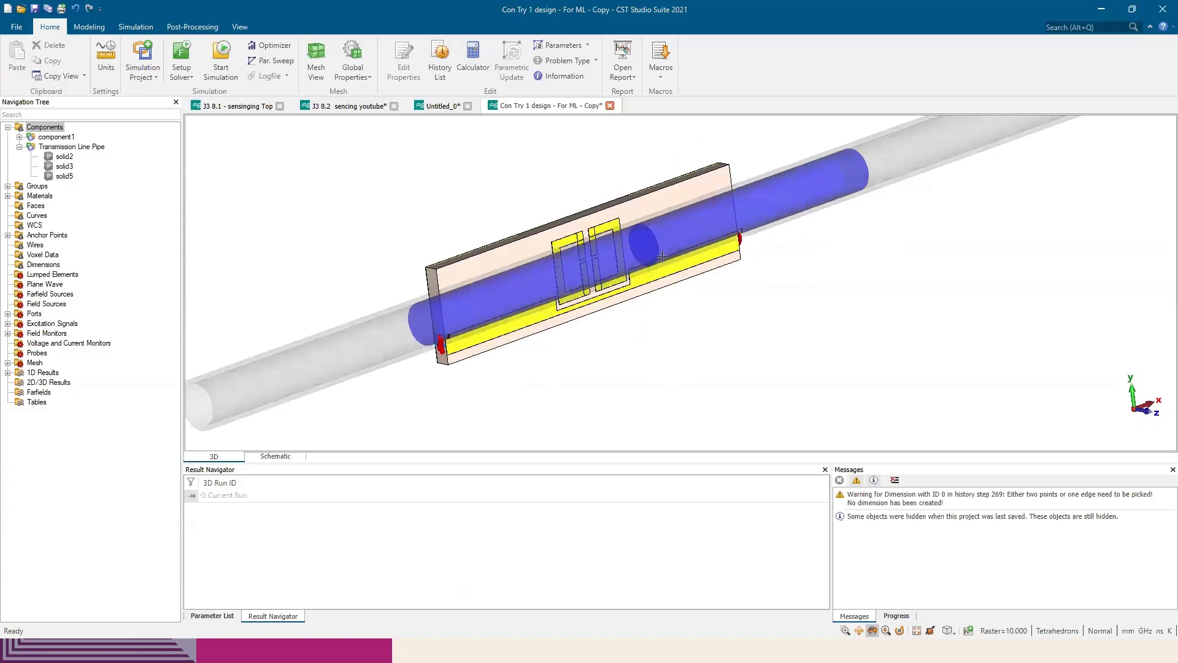
# Examine the two water solids, solid3 and solid2, inside the pipe, viewing them at an angle and from the end
pyautogui.moveTo(662, 256); pyautogui.dragTo(650, 234)
pyautogui.click(64, 166)
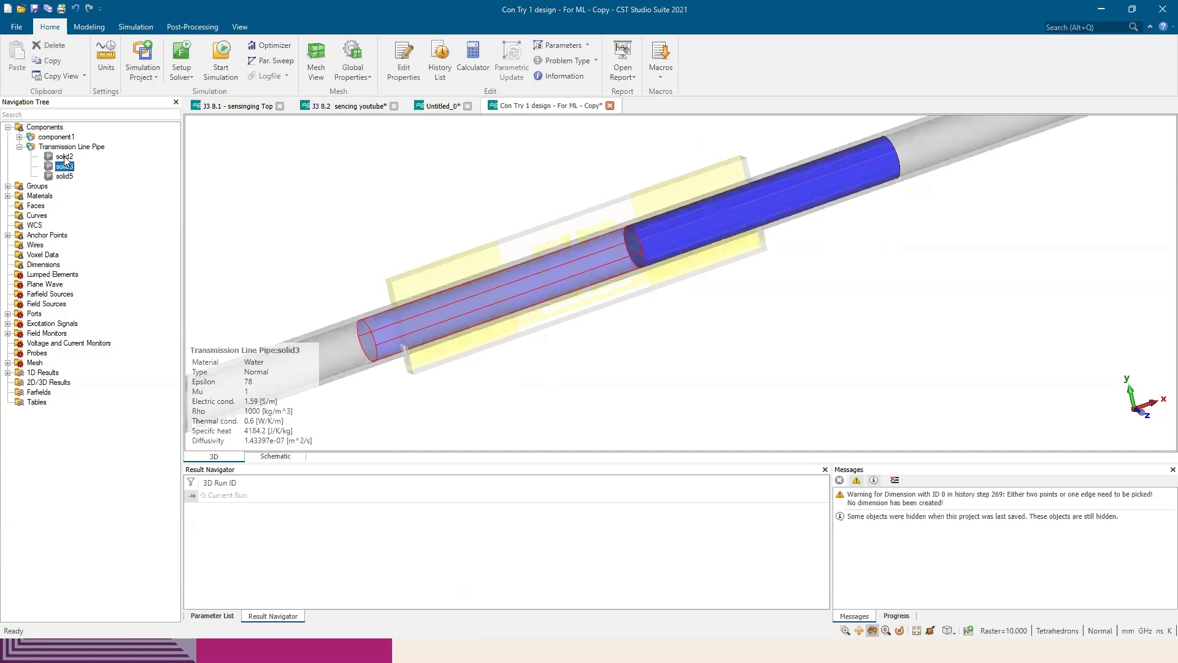
pyautogui.click(65, 158)
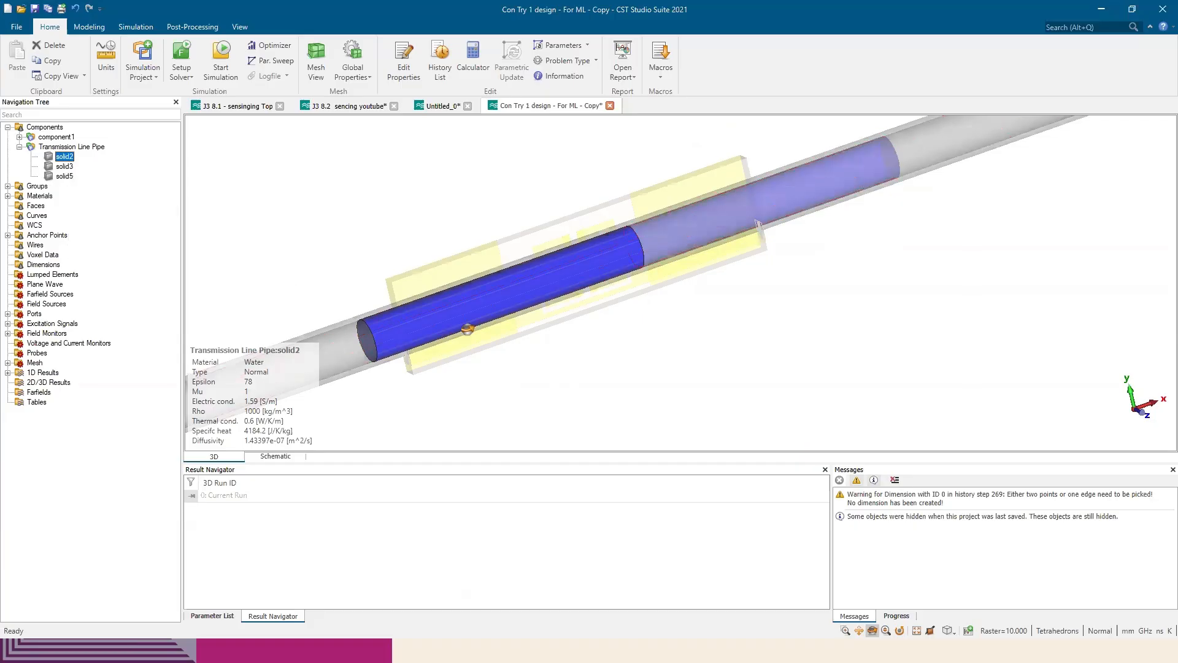
pyautogui.moveTo(468, 330); pyautogui.dragTo(577, 284)
pyautogui.moveTo(462, 292); pyautogui.dragTo(540, 298, button='middle')
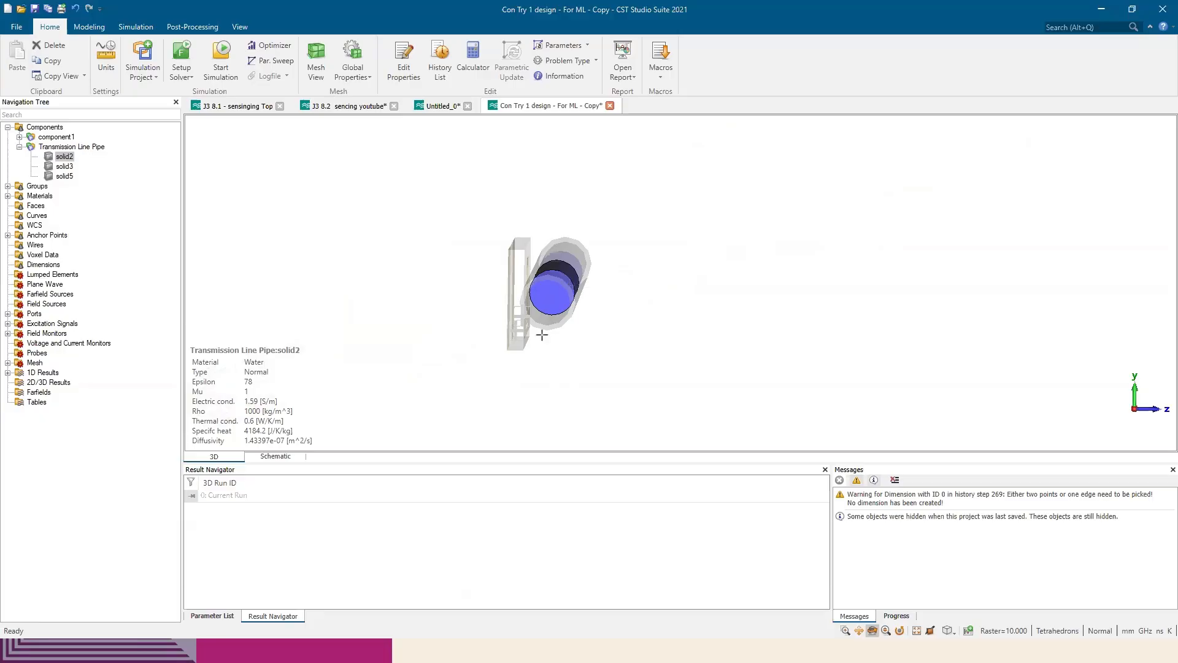
pyautogui.moveTo(542, 334); pyautogui.dragTo(609, 229)
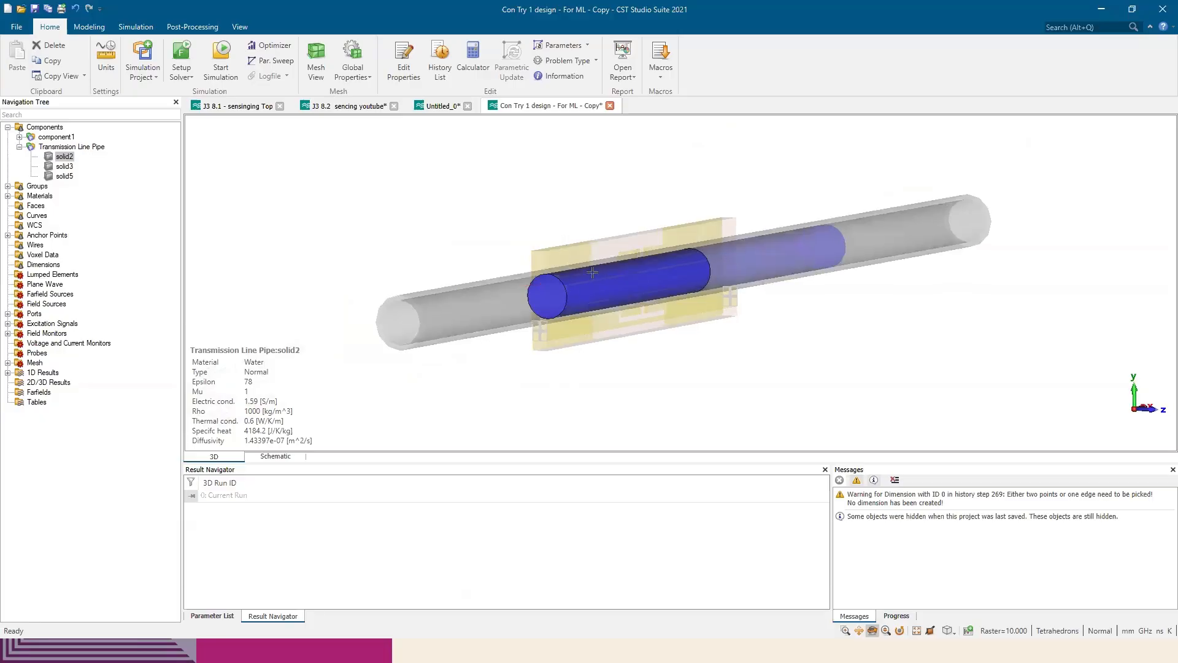
# In the Untitled_0 project, draw a brick about 6.8 by 39.8 mm and 27.6 mm high along the full height of the array
pyautogui.click(438, 107)
pyautogui.moveTo(503, 258); pyautogui.dragTo(528, 251)
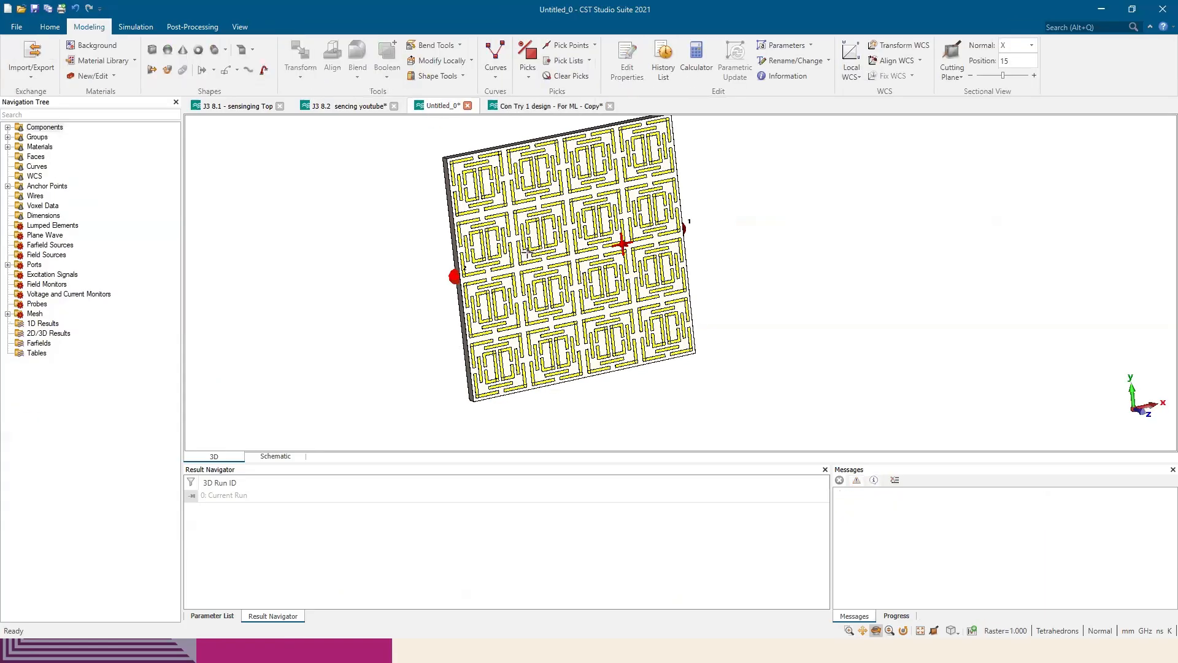
pyautogui.moveTo(622, 245); pyautogui.dragTo(509, 276)
pyautogui.press('5')
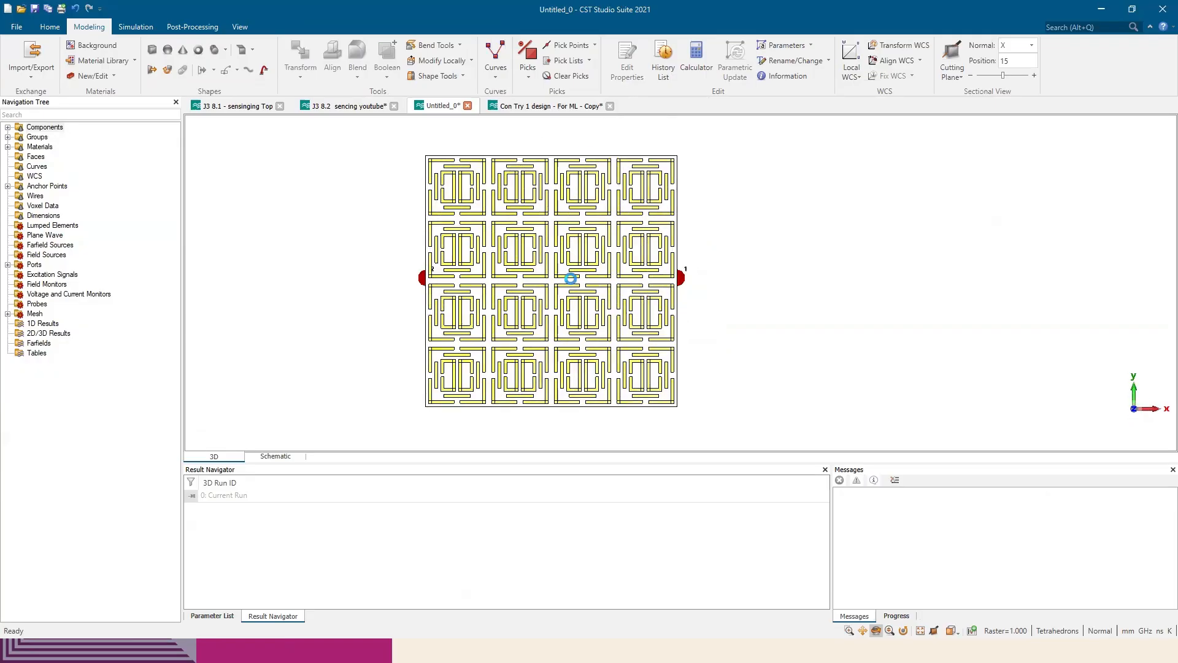
pyautogui.moveTo(571, 279); pyautogui.dragTo(652, 271, button='middle')
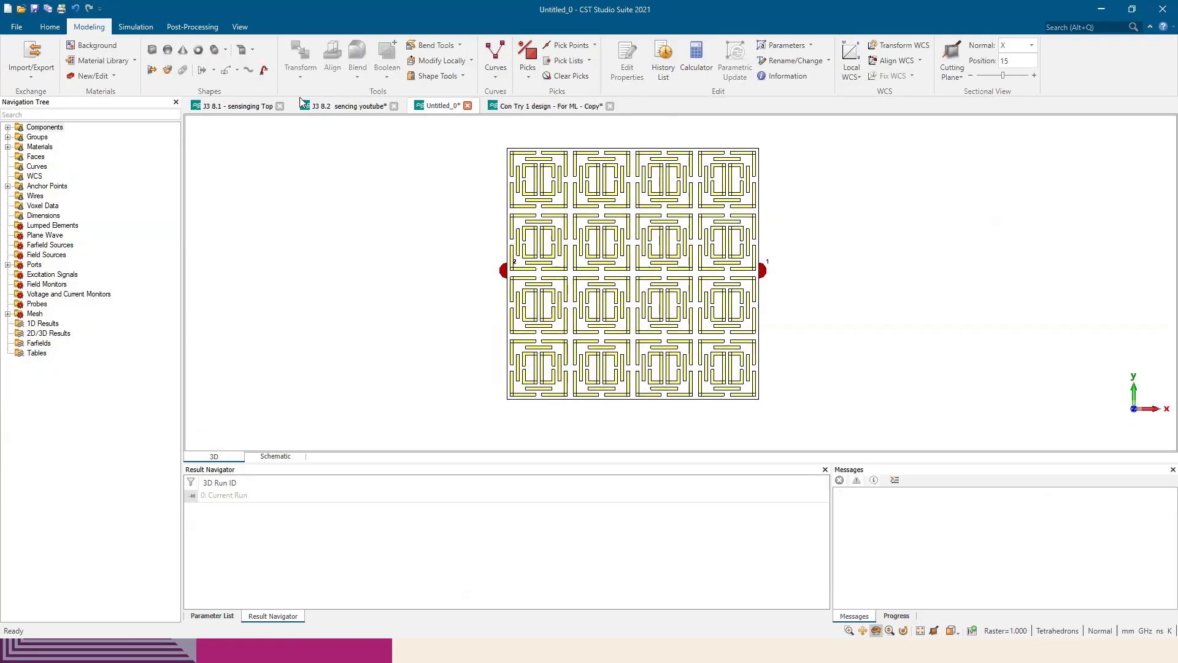
pyautogui.click(152, 49)
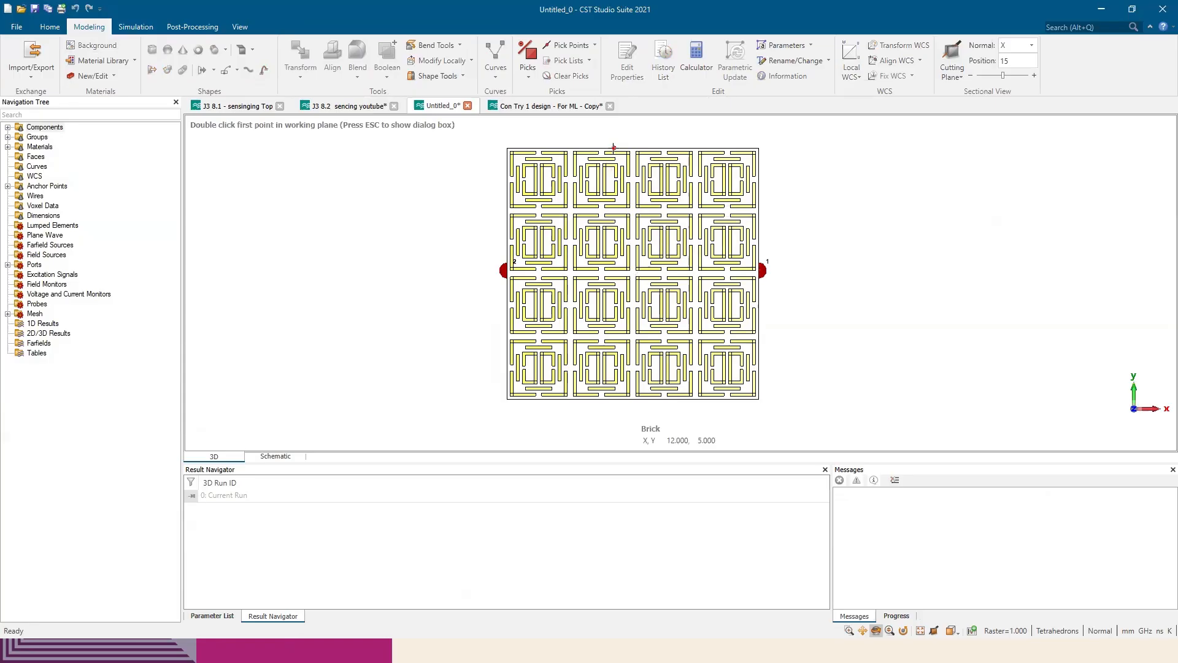
pyautogui.doubleClick(607, 147)
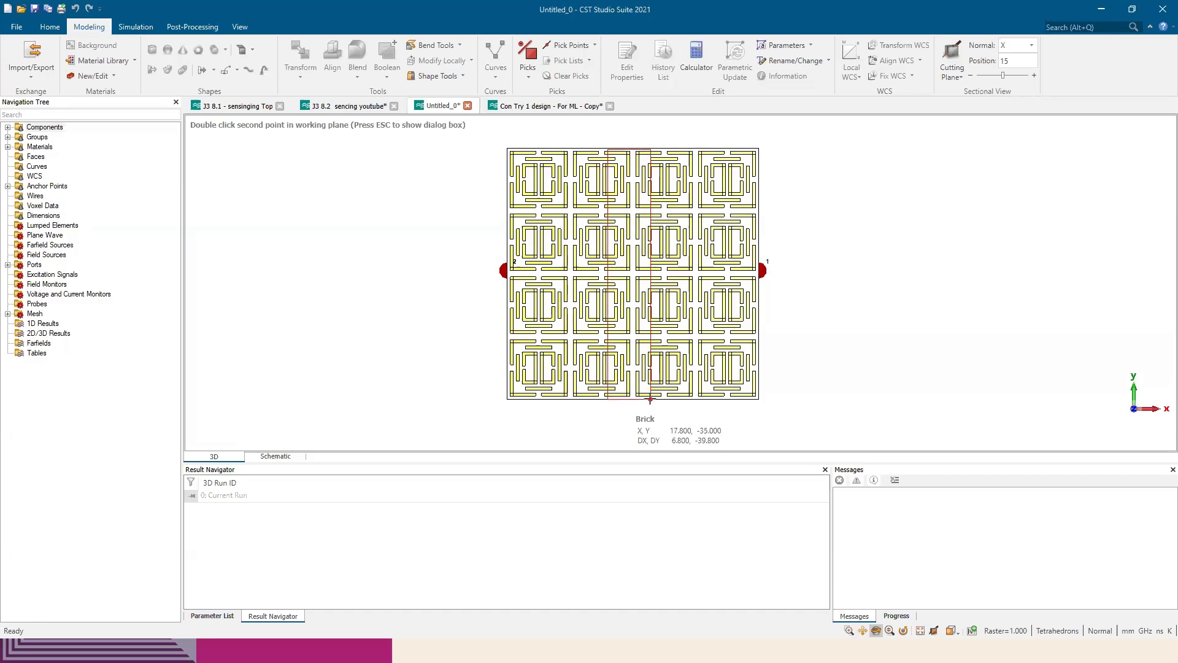
pyautogui.doubleClick(650, 399)
pyautogui.doubleClick(651, 402)
pyautogui.moveTo(617, 290); pyautogui.dragTo(649, 215)
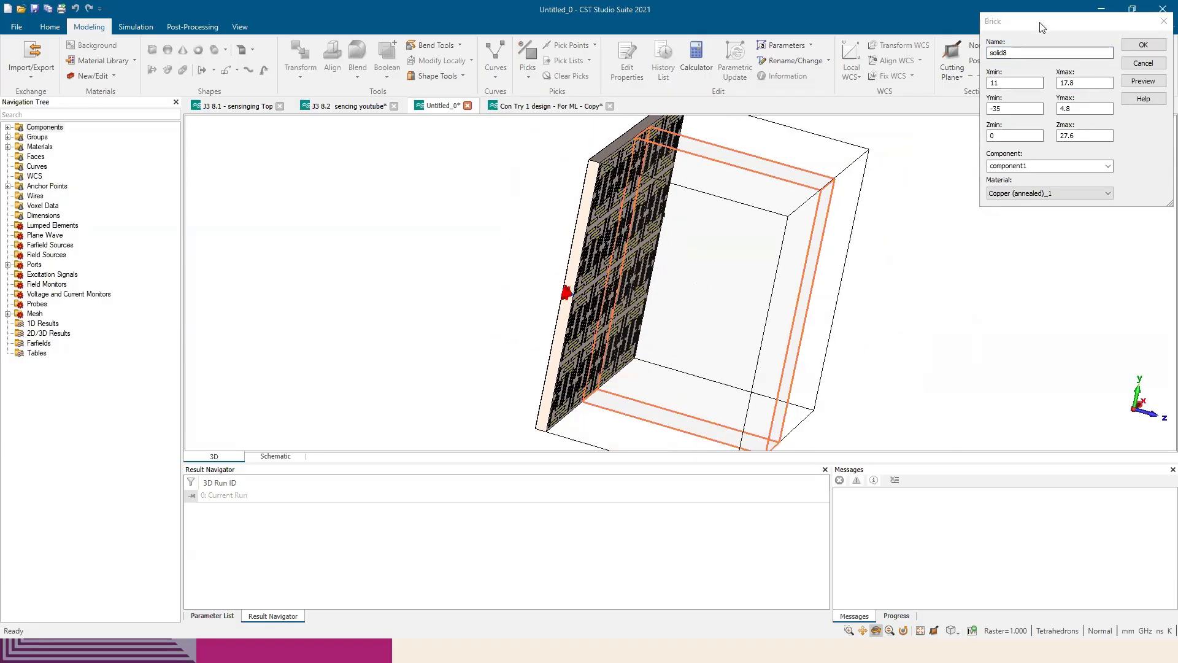
# Set the brick's Ymax to 5 and preview it against the array
pyautogui.moveTo(1039, 27); pyautogui.dragTo(964, 135)
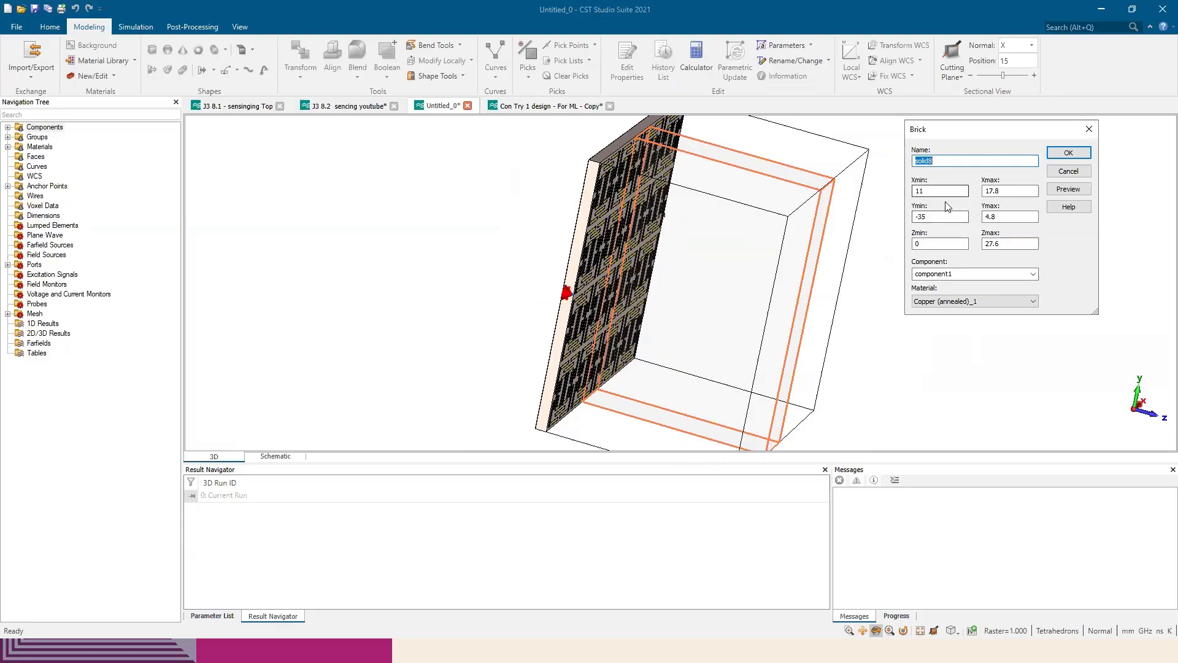
pyautogui.moveTo(780, 243); pyautogui.dragTo(669, 211)
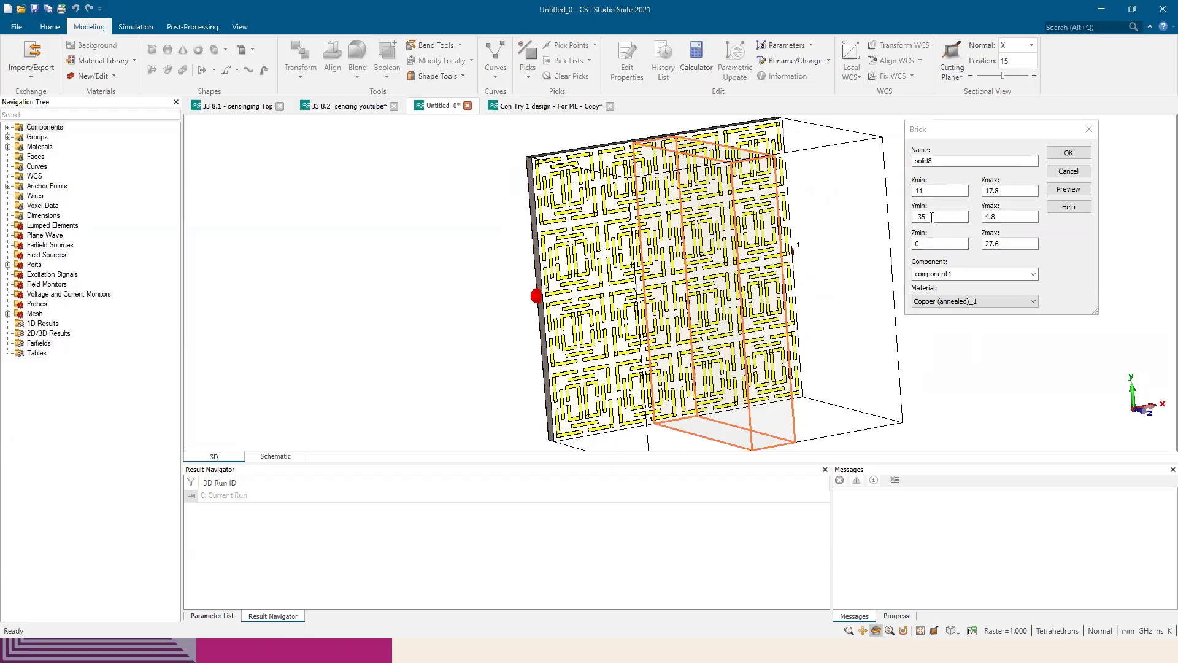
pyautogui.doubleClick(983, 216)
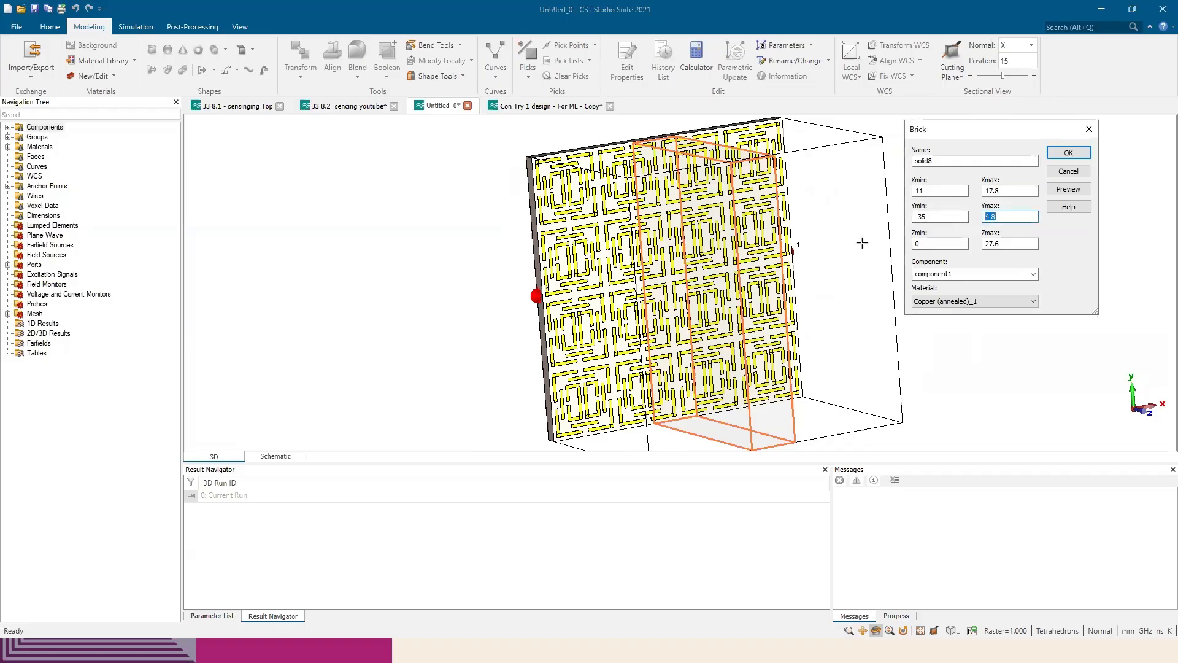
pyautogui.write('5')
pyautogui.click(1068, 189)
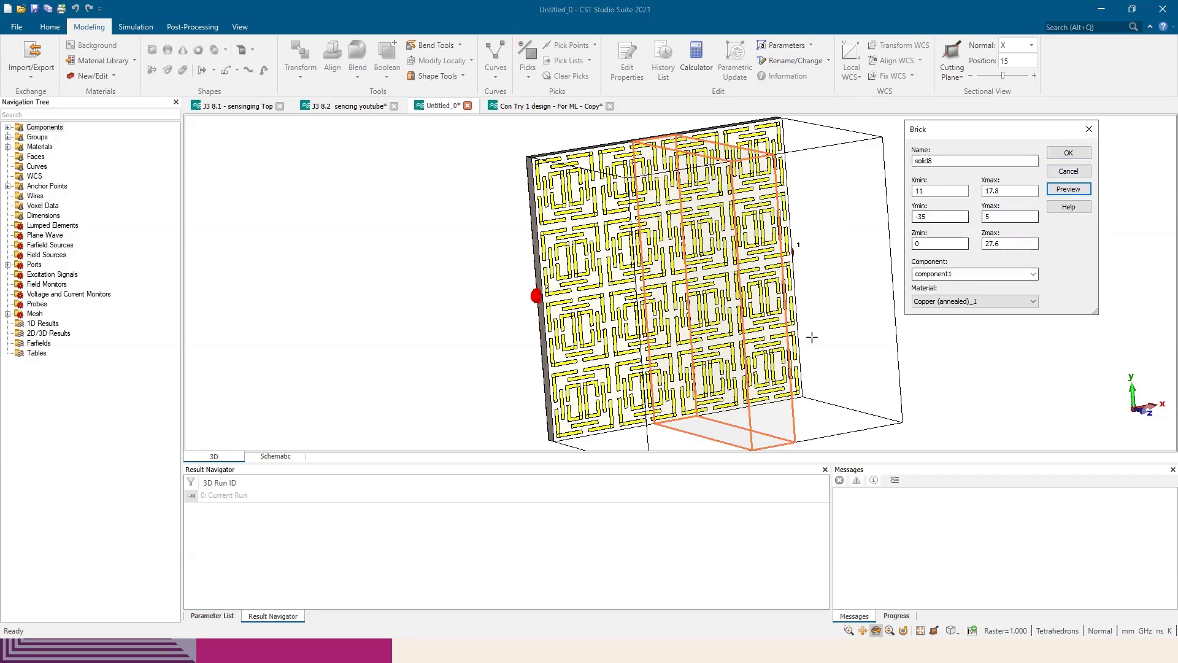
pyautogui.moveTo(704, 337); pyautogui.dragTo(697, 314)
# Set the brick's Zmin to 0.035 and Zmax to 0.035+0.25
pyautogui.click(1024, 243)
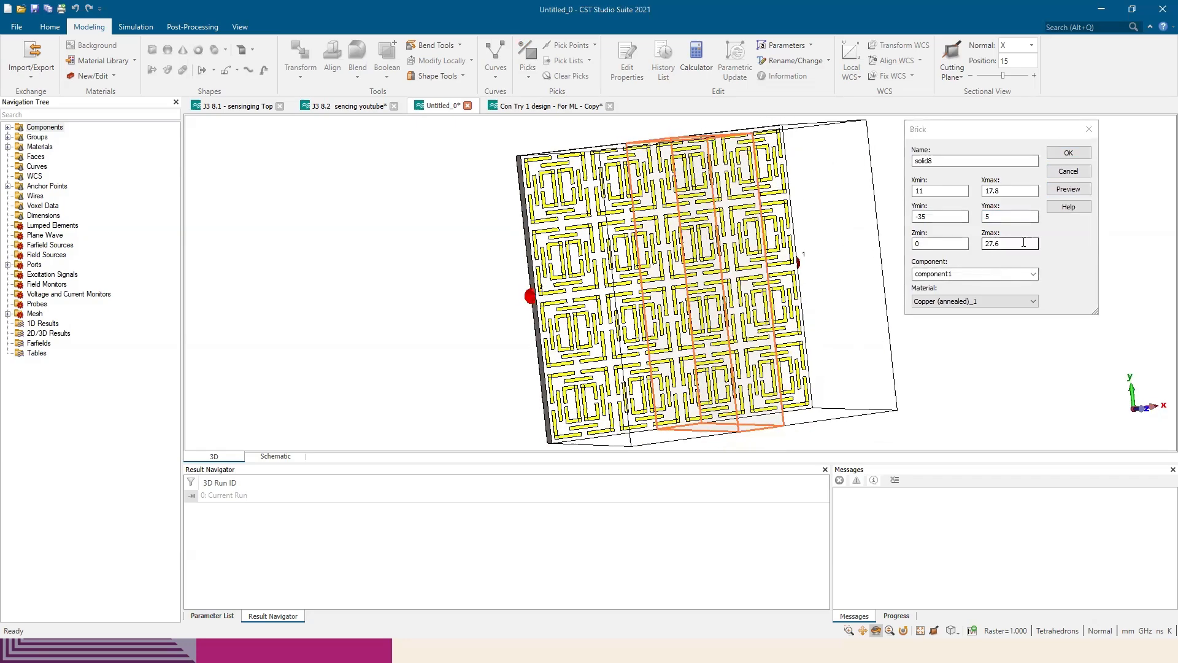
pyautogui.click(966, 244)
pyautogui.write('035')
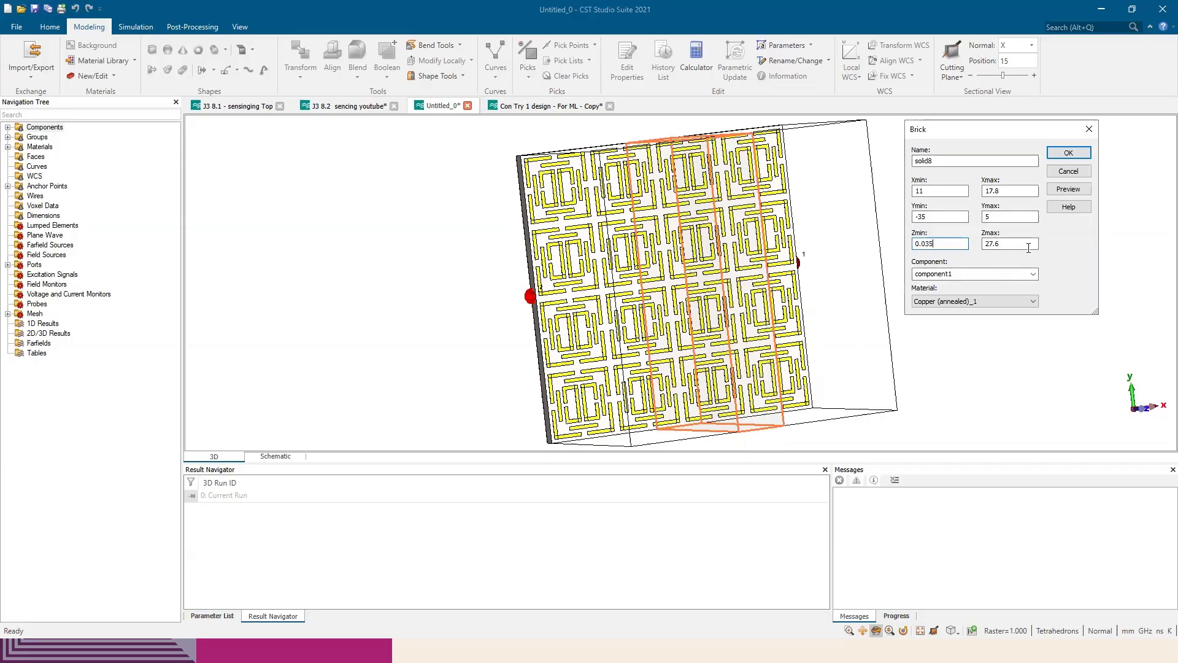
pyautogui.press('Tab')
pyautogui.write('0.0')
# Load Polycarbonate (loss free) from the material library as the brick's material, checking its permittivity
pyautogui.click(927, 302)
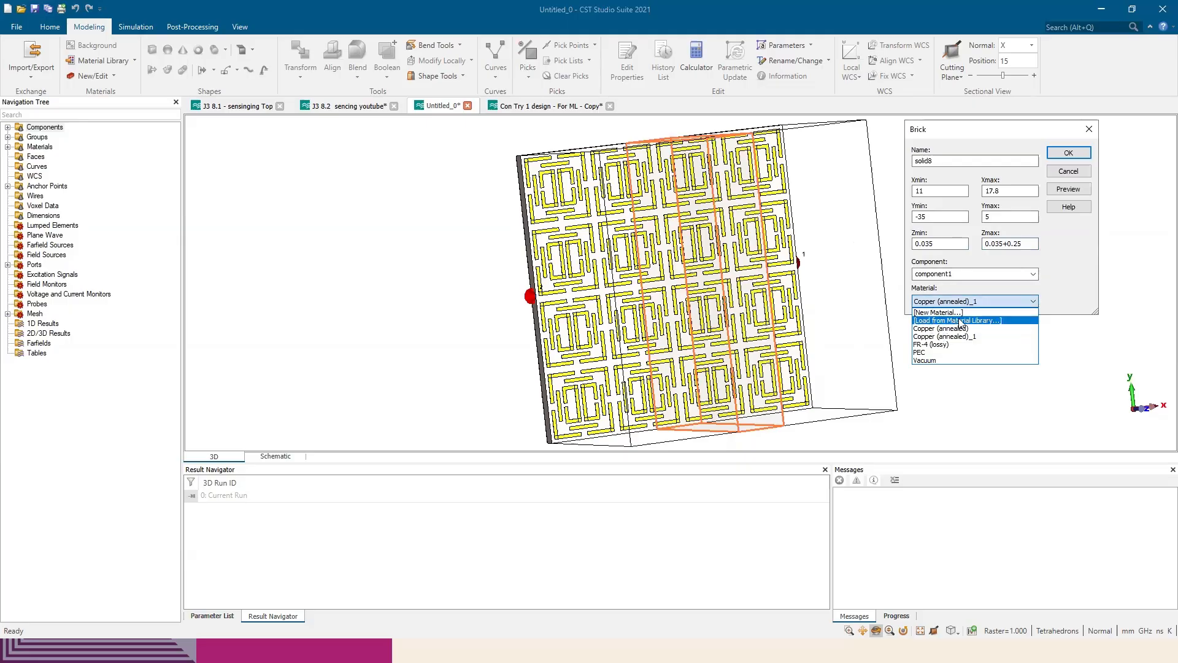
pyautogui.click(961, 321)
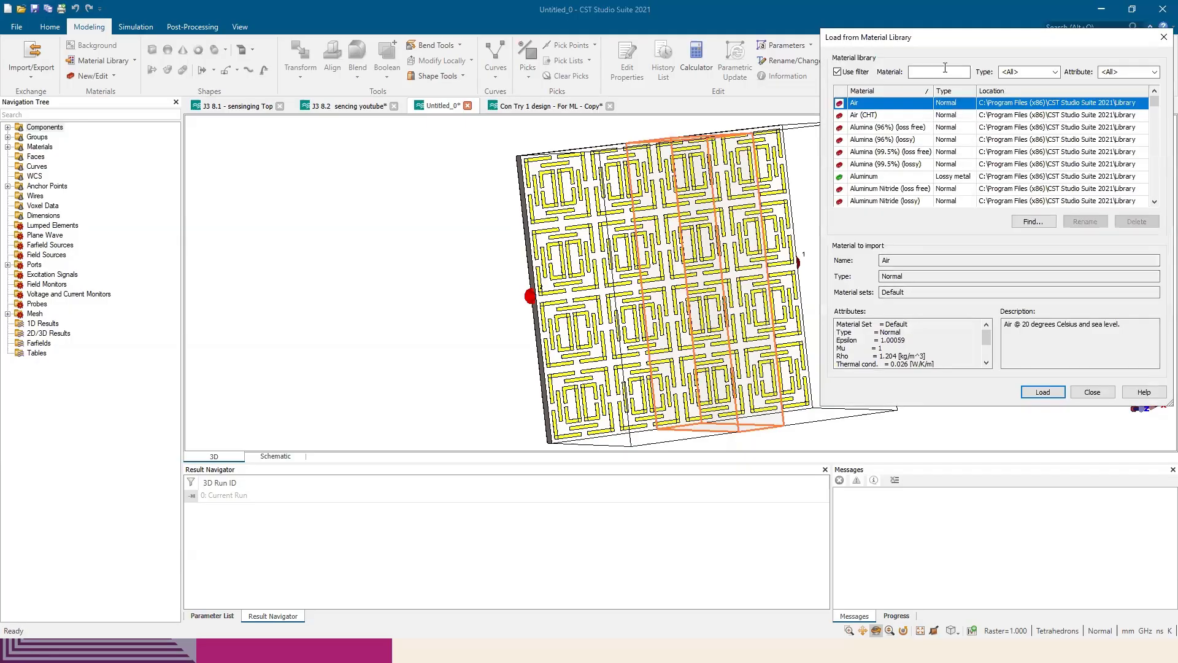
pyautogui.click(945, 70)
pyautogui.write('pa')
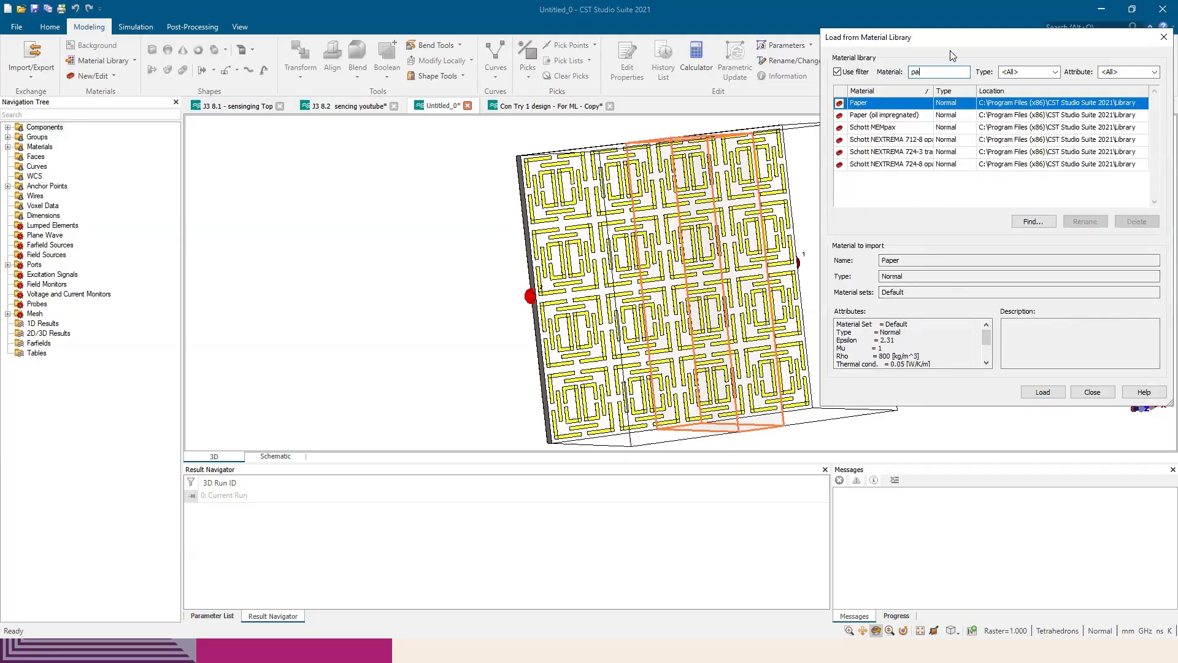
pyautogui.write('las')
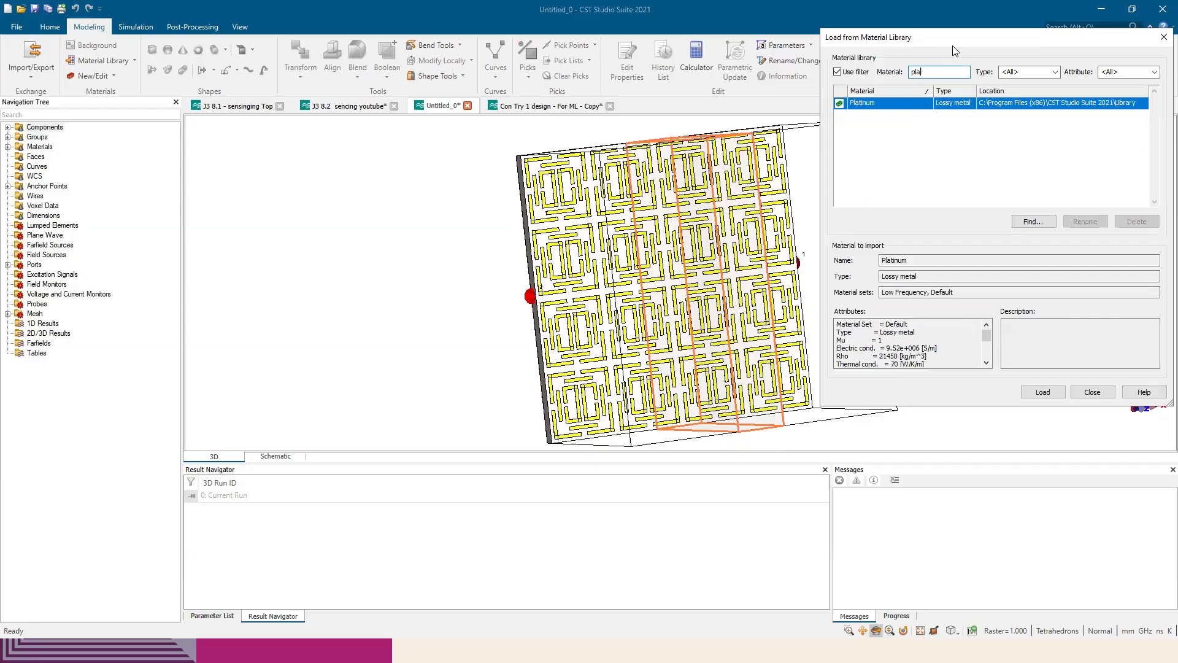
pyautogui.press('BackSpace')
pyautogui.press('BackSpace')
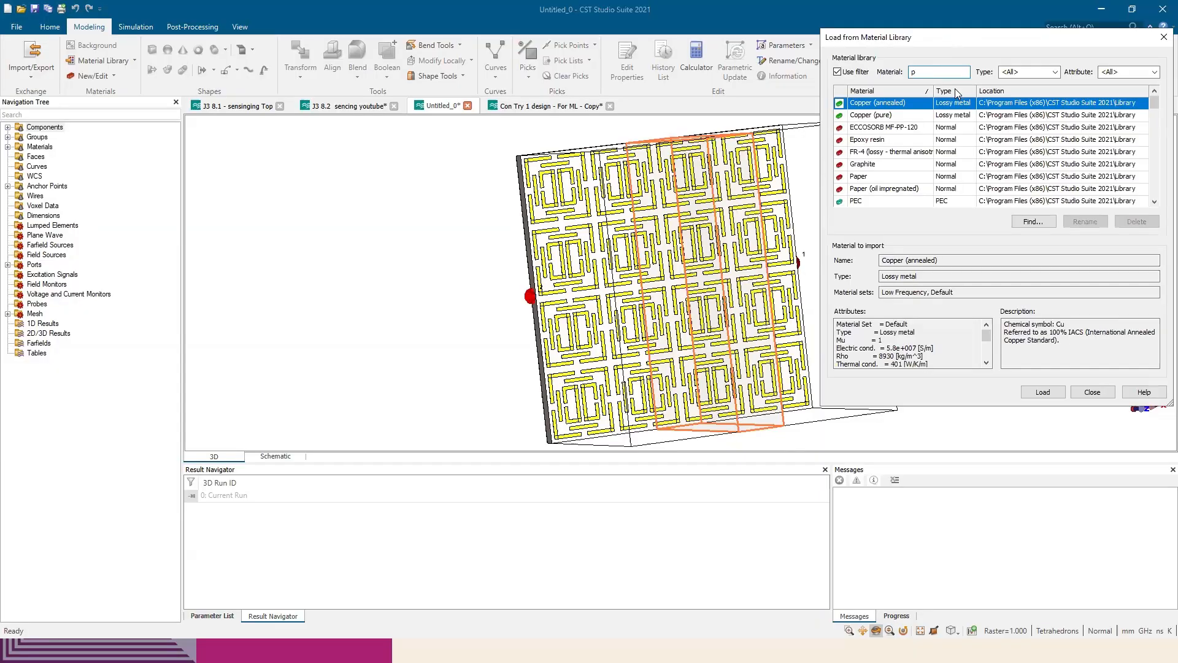
pyautogui.write('o')
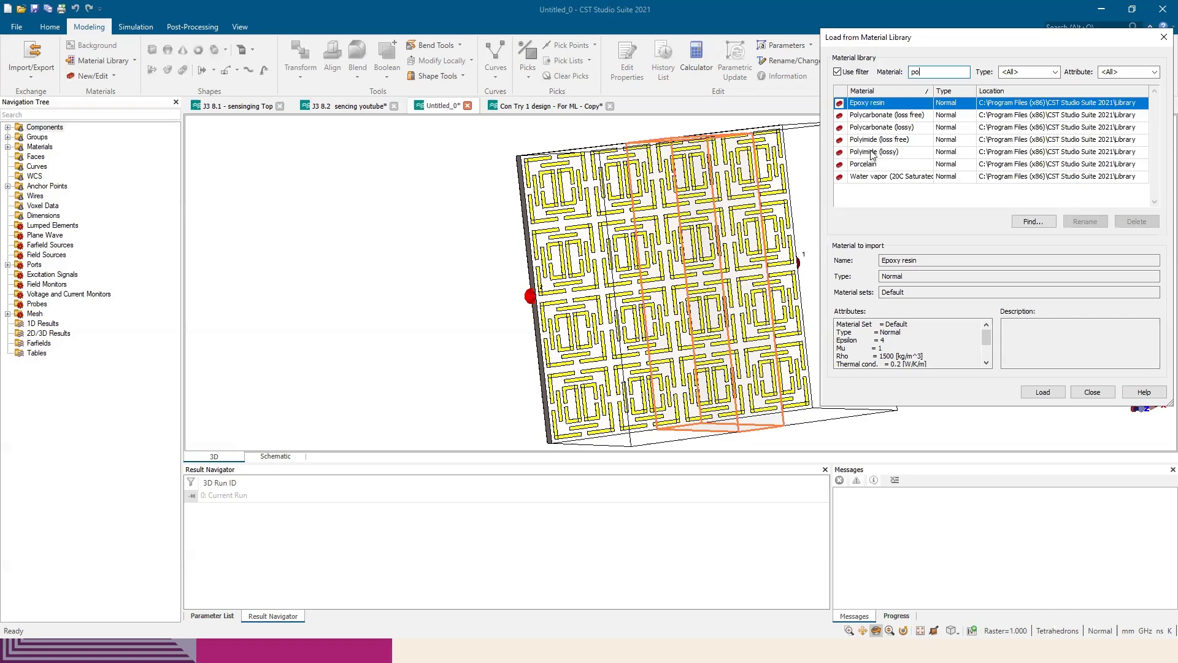
pyautogui.click(882, 117)
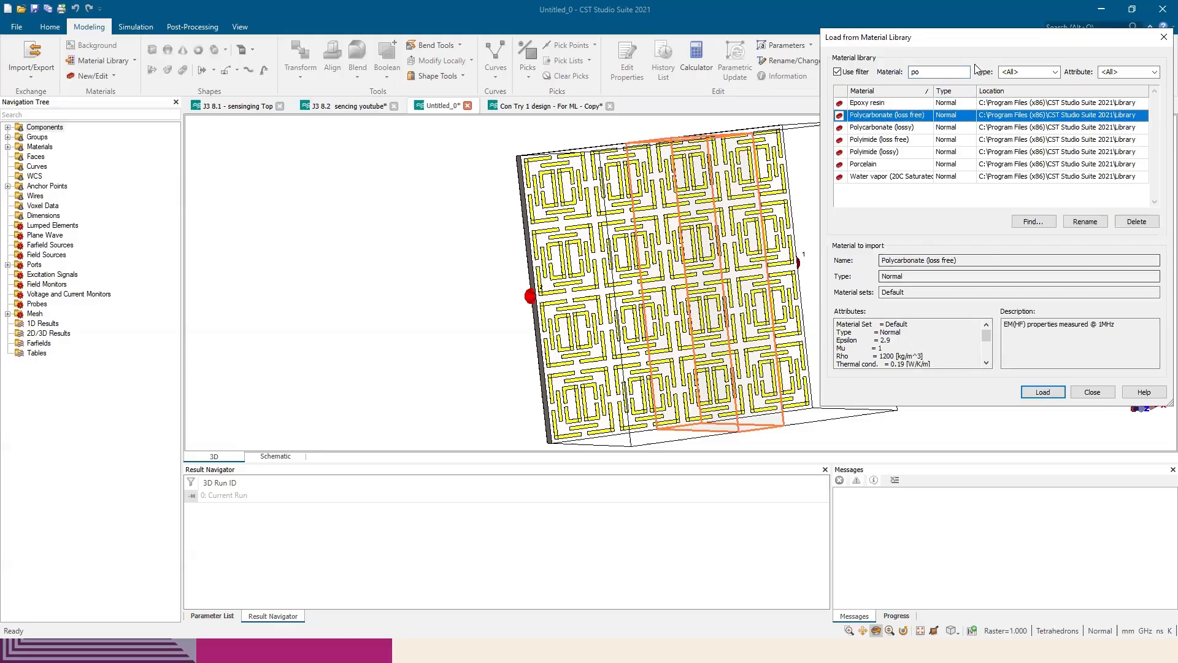
pyautogui.moveTo(985, 46); pyautogui.dragTo(880, 147)
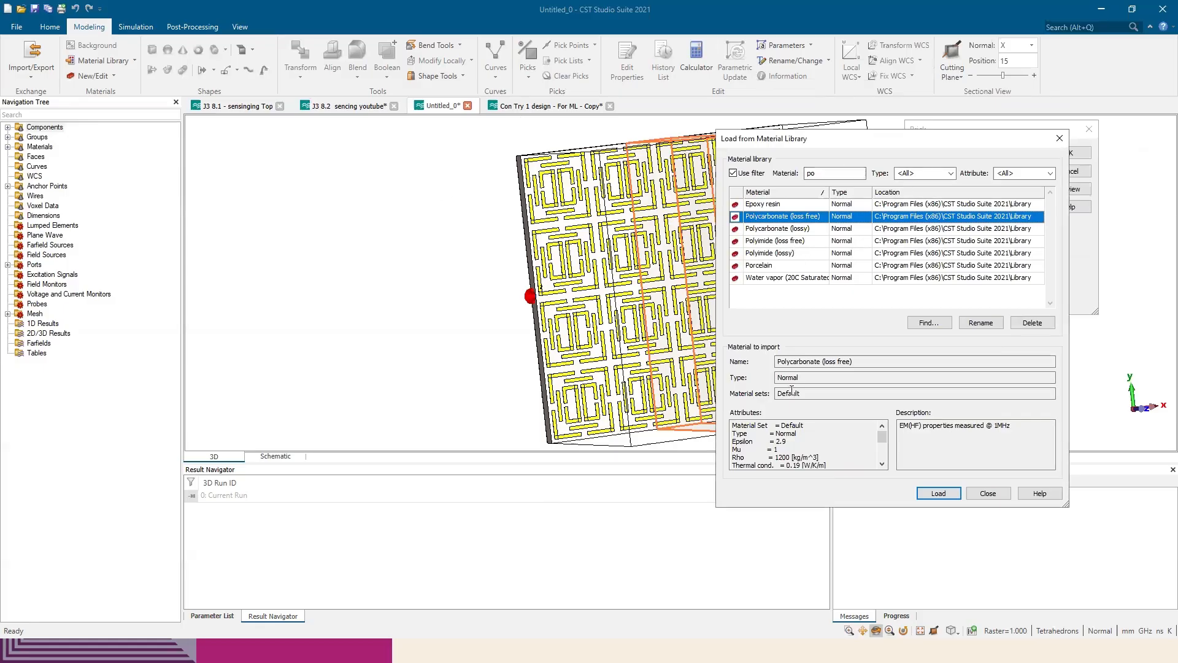
pyautogui.doubleClick(781, 441)
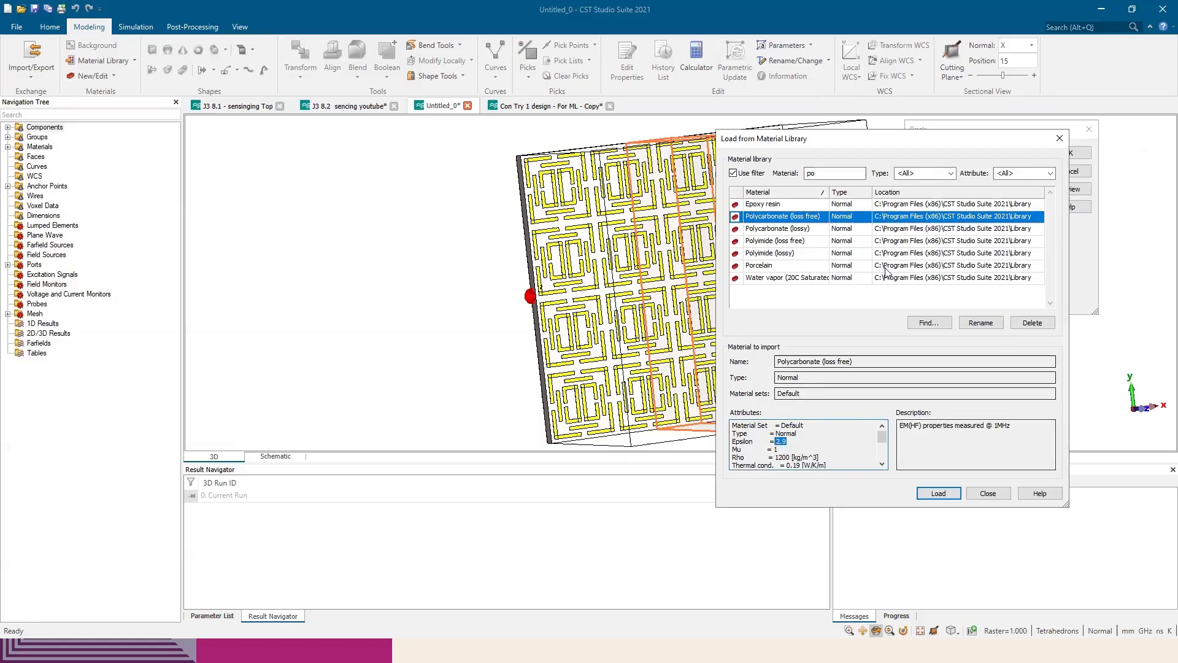
pyautogui.click(938, 494)
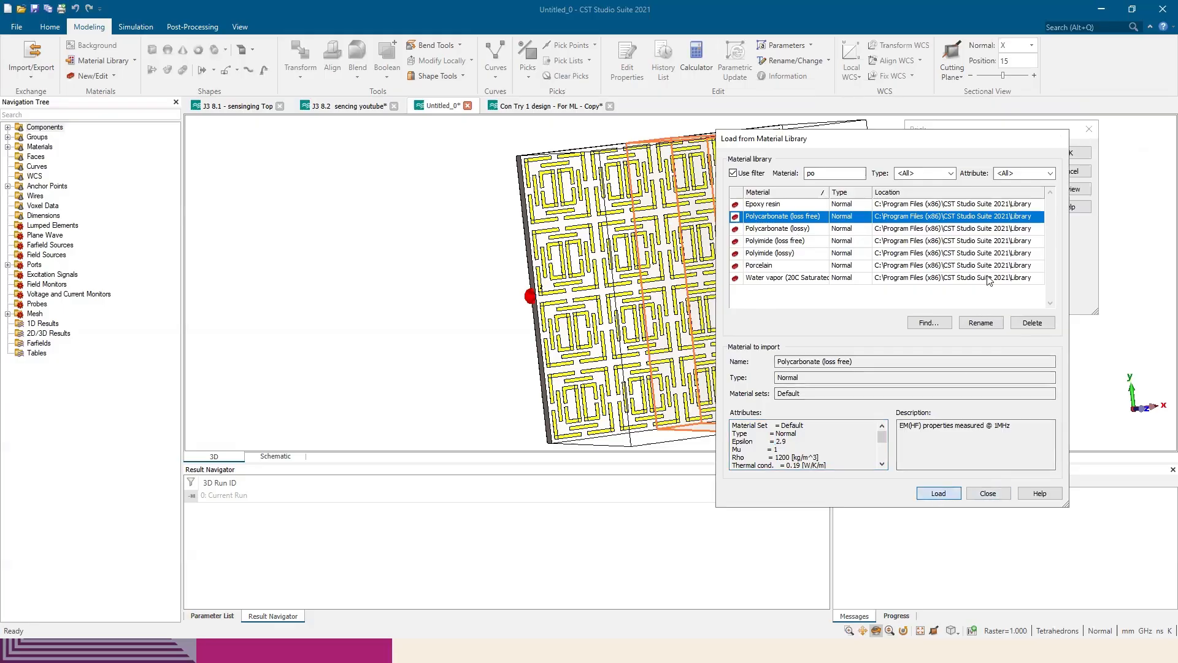
# Create the polycarbonate brick across the resonators and inspect it at an angle and from the front
pyautogui.moveTo(795, 220); pyautogui.dragTo(868, 202)
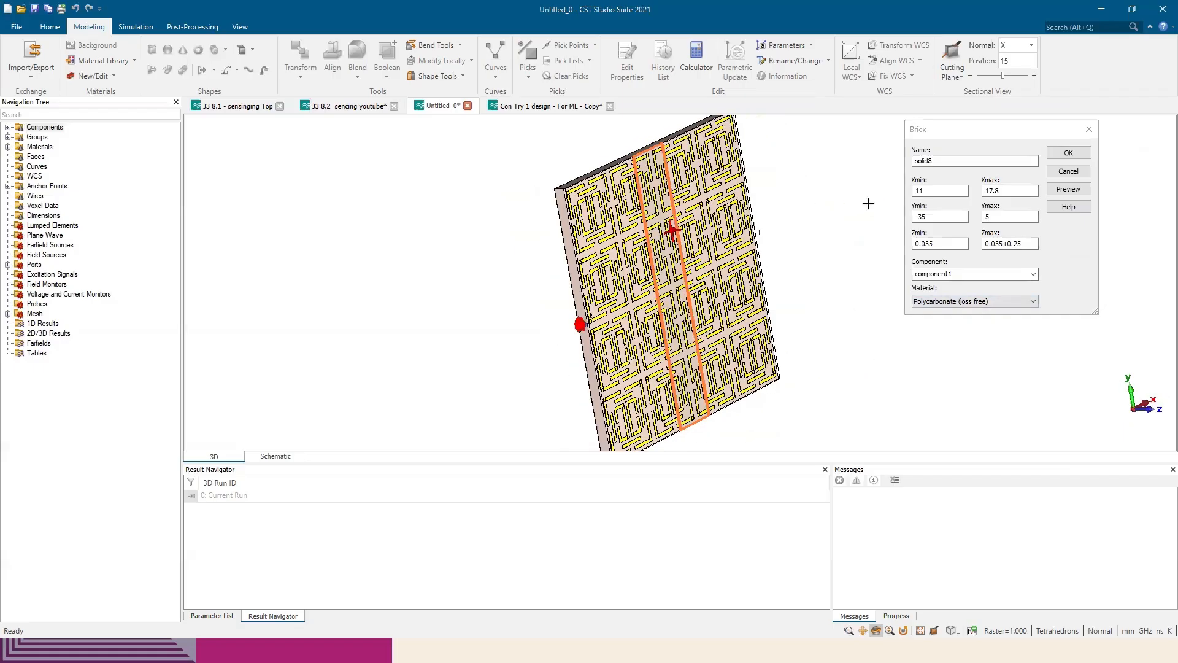
pyautogui.click(1068, 153)
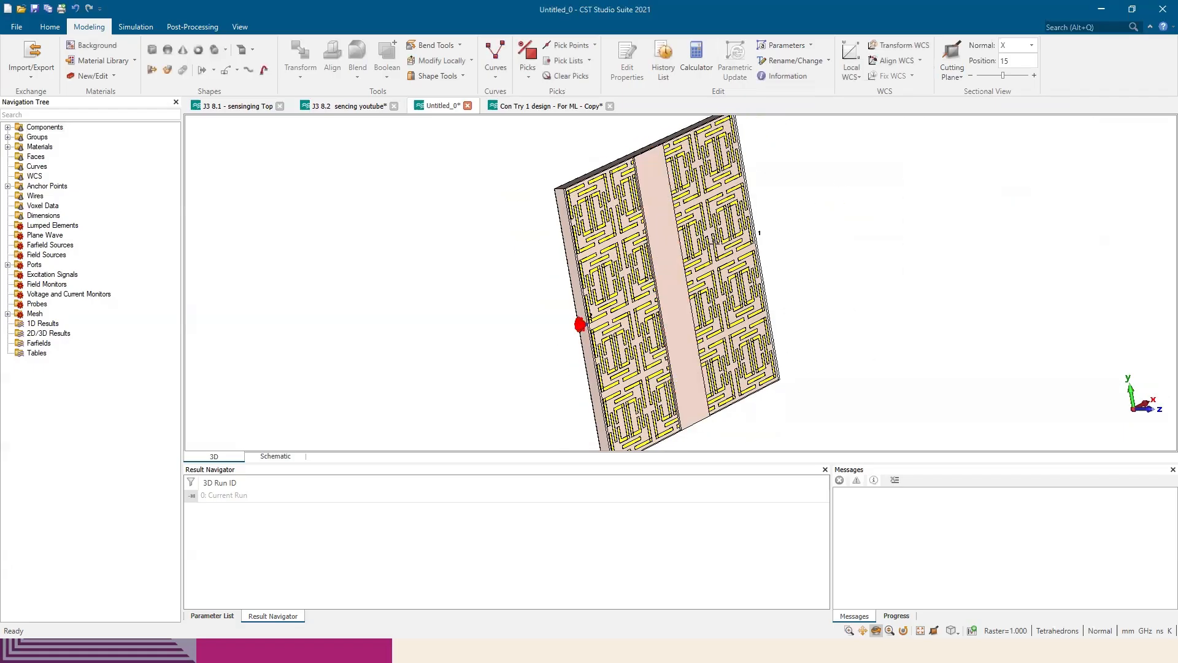
pyautogui.moveTo(639, 237); pyautogui.dragTo(801, 224)
pyautogui.moveTo(732, 211); pyautogui.dragTo(767, 203)
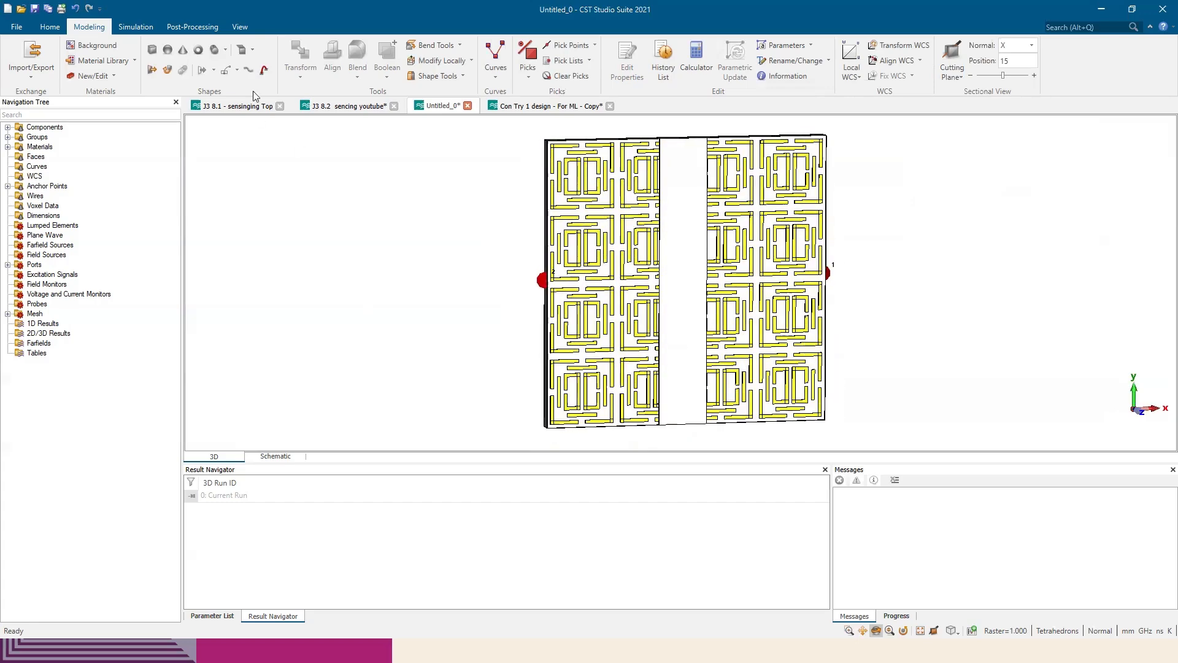
# Draw a second brick about 6.8 by 41.4 mm and 7 mm high over the polycarbonate strip
pyautogui.click(152, 49)
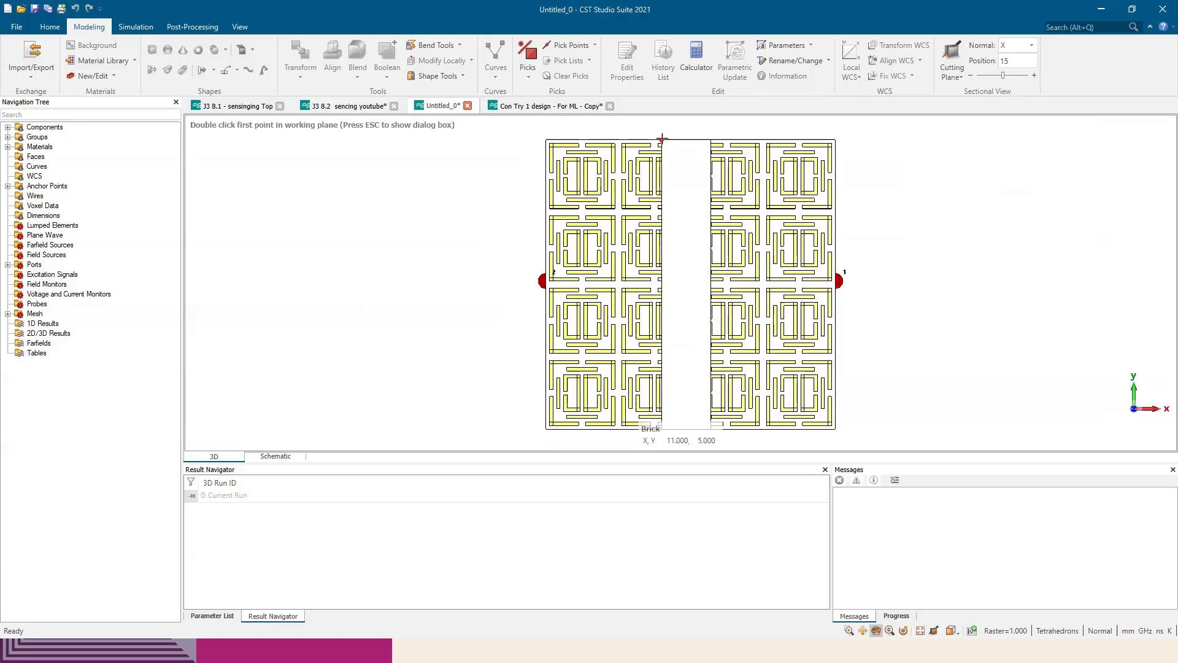
pyautogui.doubleClick(662, 137)
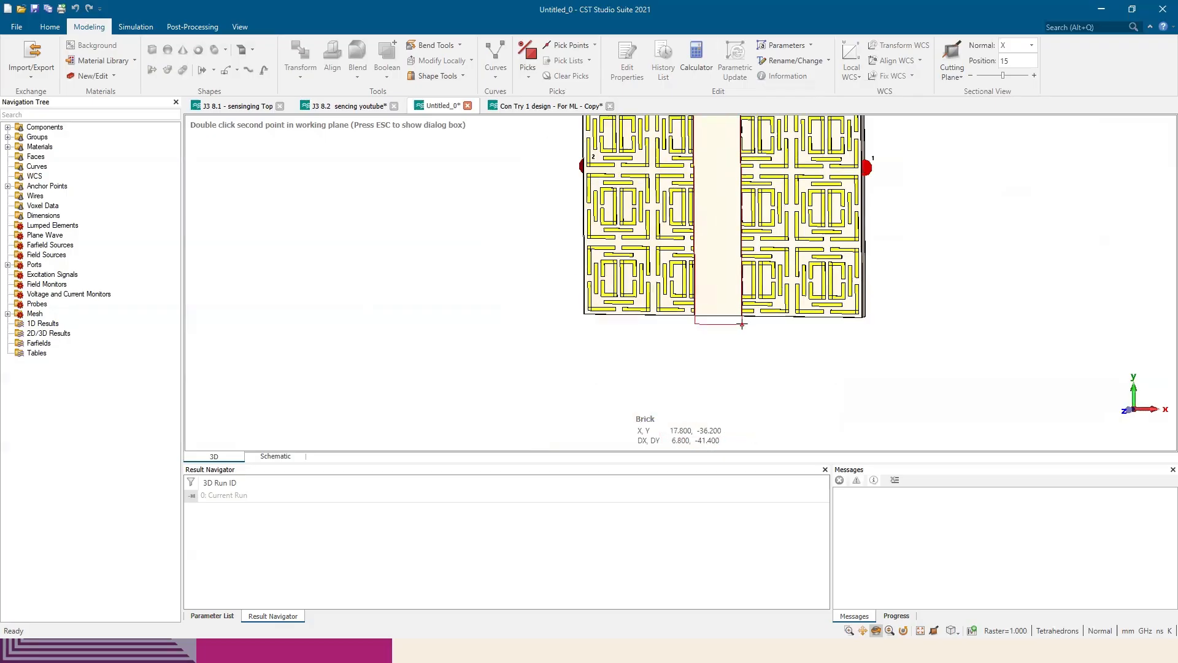
pyautogui.doubleClick(729, 327)
pyautogui.doubleClick(760, 311)
pyautogui.scroll(-3, 926, 292)
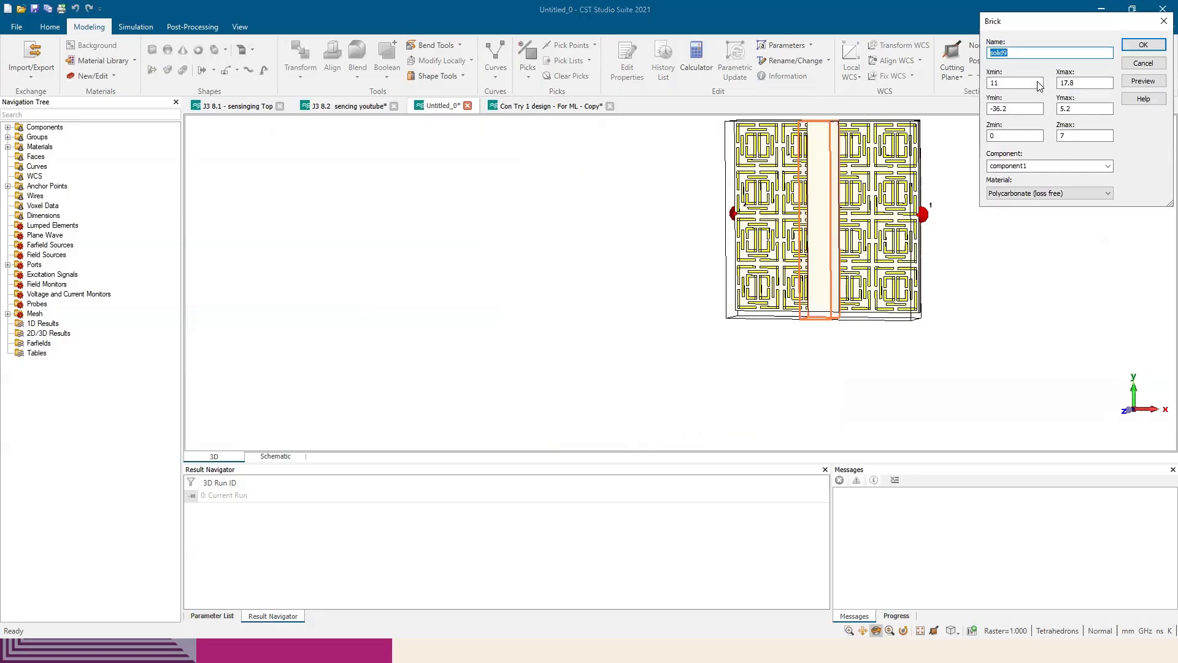
# Set the second brick's Zmin to 0.035+0.25 and Zmax to 0.035+0.25+0.5
pyautogui.moveTo(1018, 21); pyautogui.dragTo(985, 130)
pyautogui.doubleClick(969, 245)
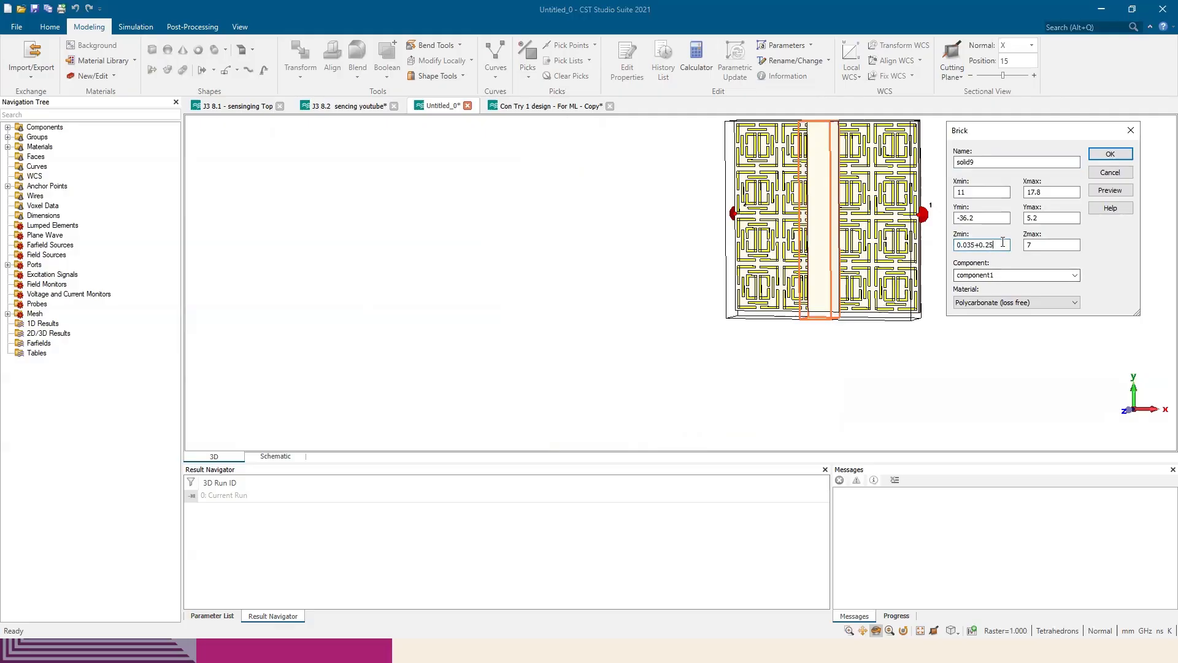
pyautogui.moveTo(1000, 246); pyautogui.dragTo(905, 244)
pyautogui.hotkey('ctrl', 'c')
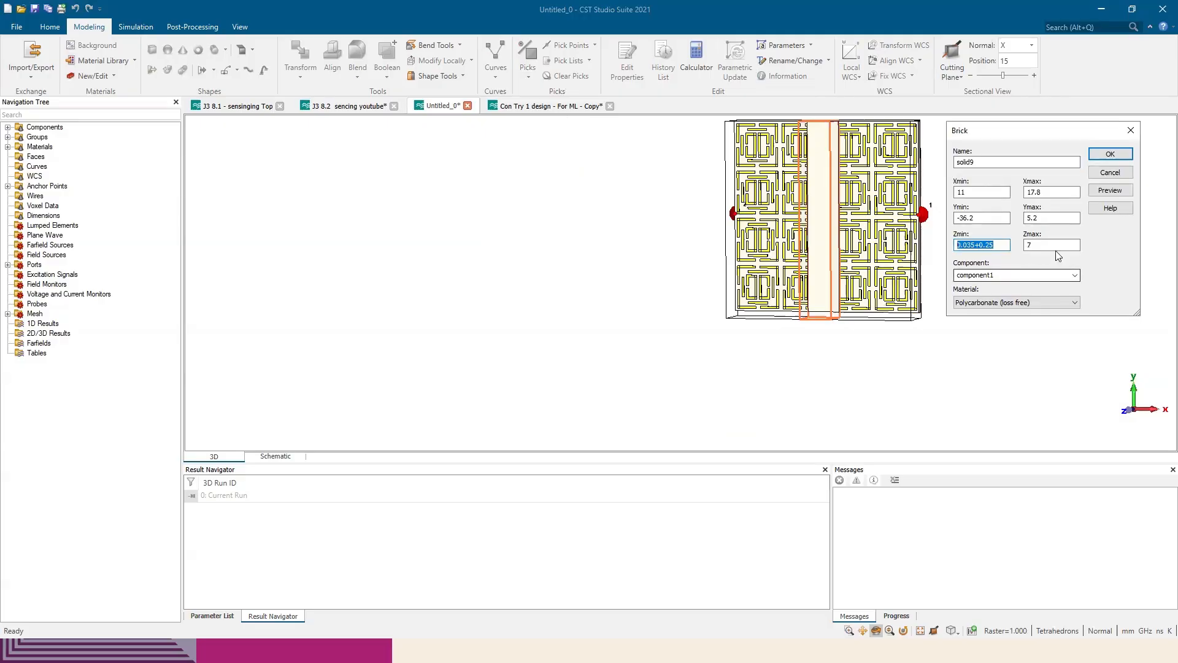
pyautogui.moveTo(1039, 245); pyautogui.dragTo(967, 245)
pyautogui.hotkey('ctrl', 'v')
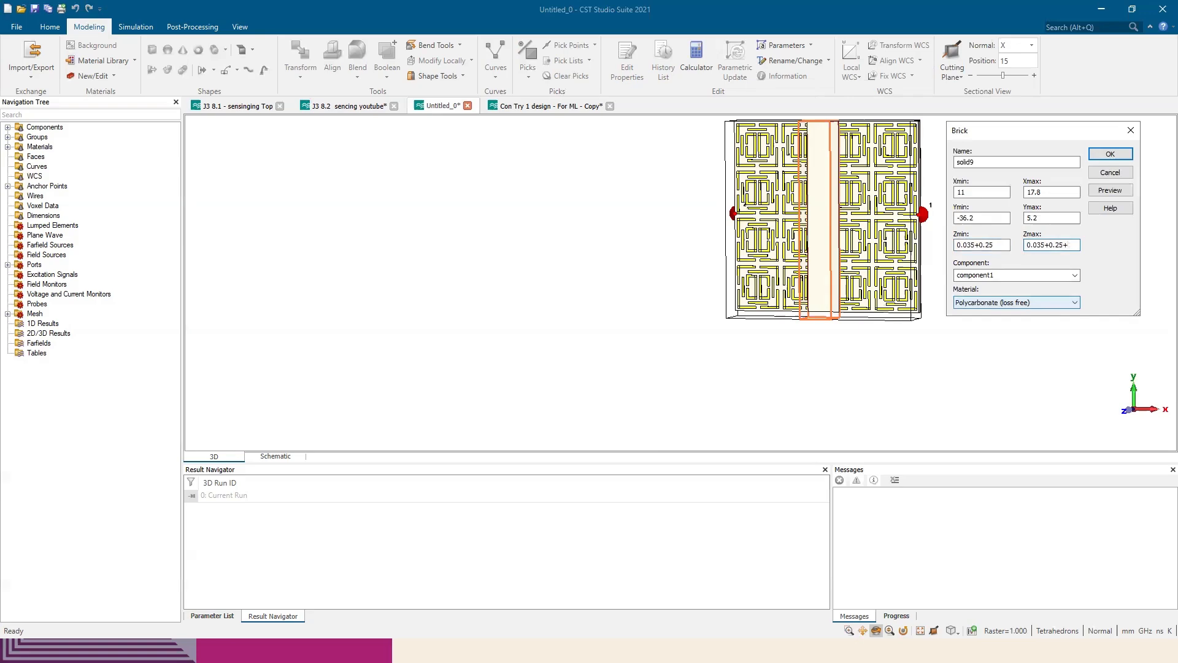
pyautogui.write('+0.5')
# Load Water from the material library as the second brick's material and close the brick definition
pyautogui.click(1034, 303)
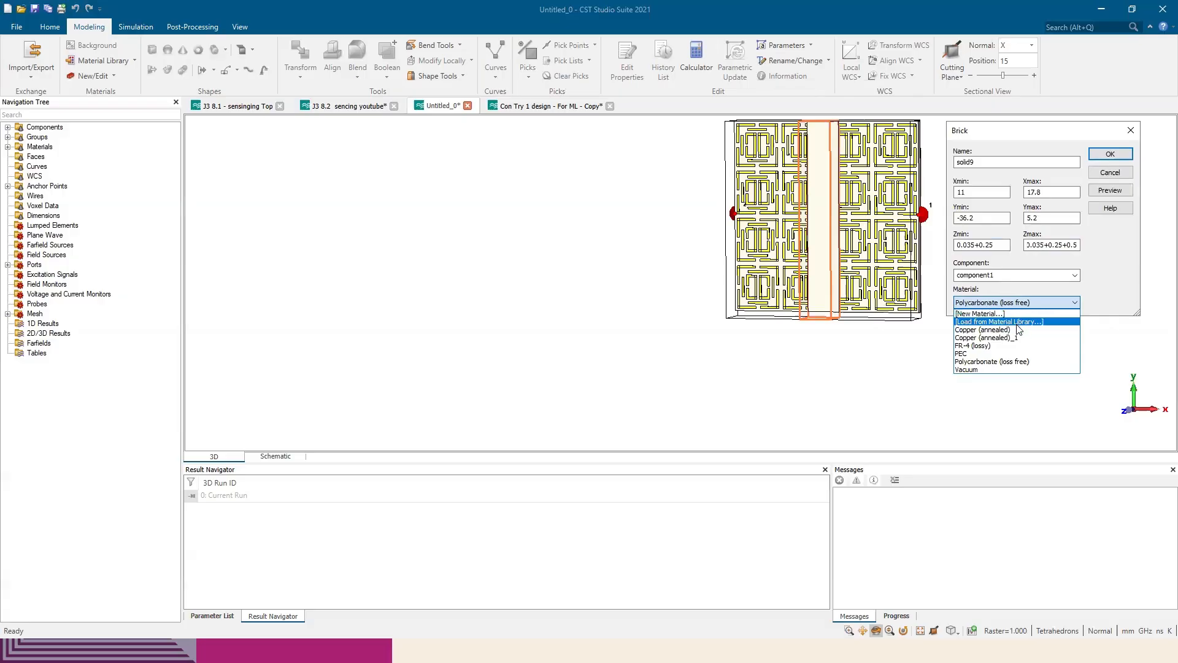
pyautogui.click(1019, 322)
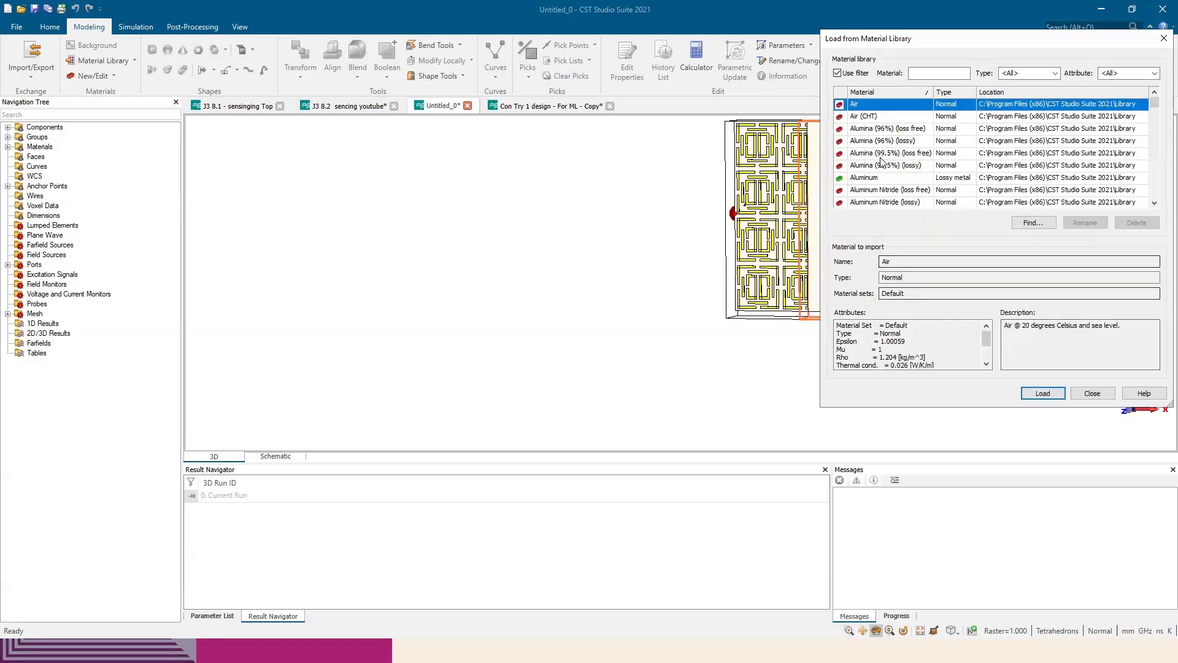
pyautogui.click(930, 77)
pyautogui.write('w')
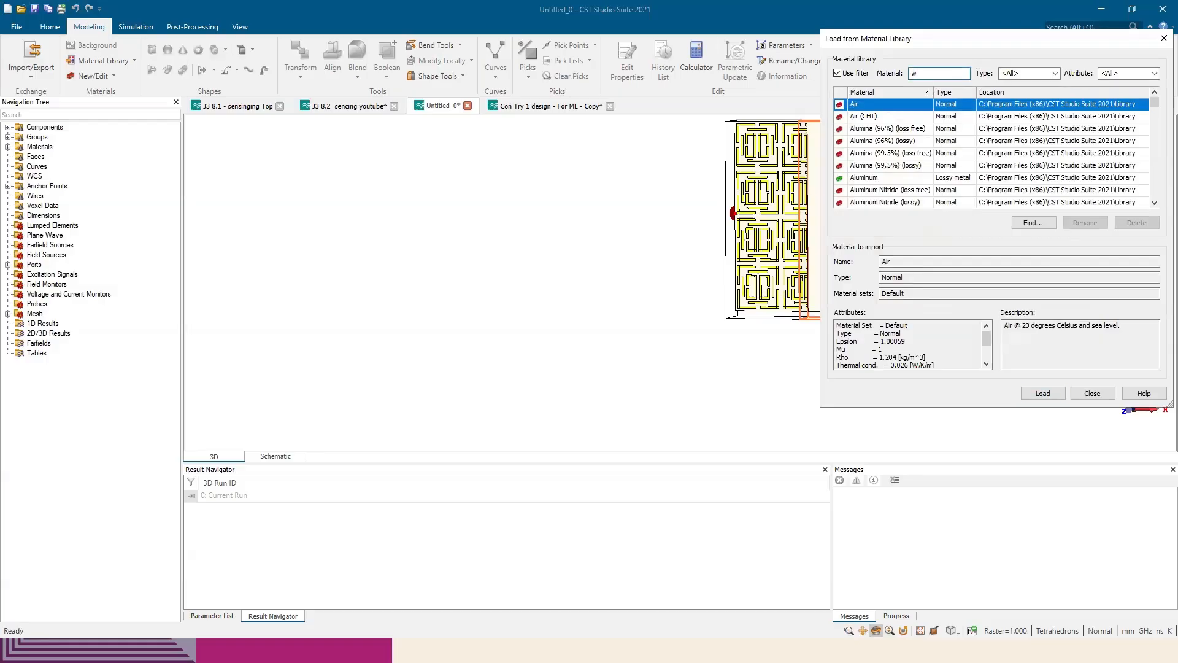
pyautogui.write('ater')
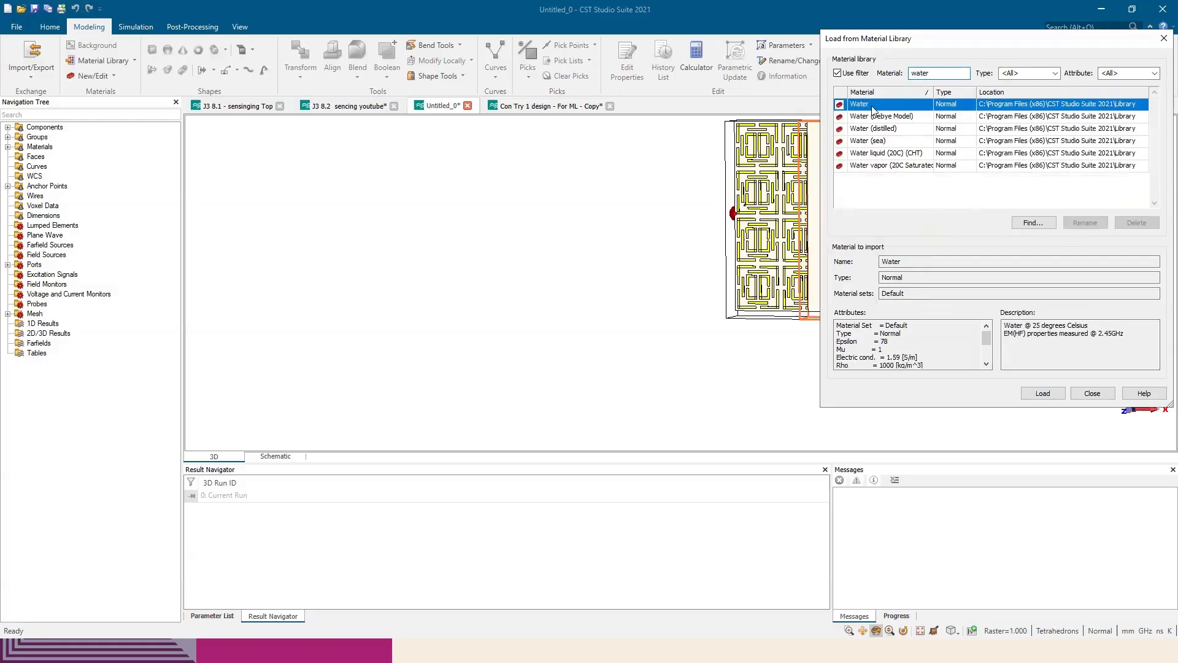
pyautogui.click(1042, 392)
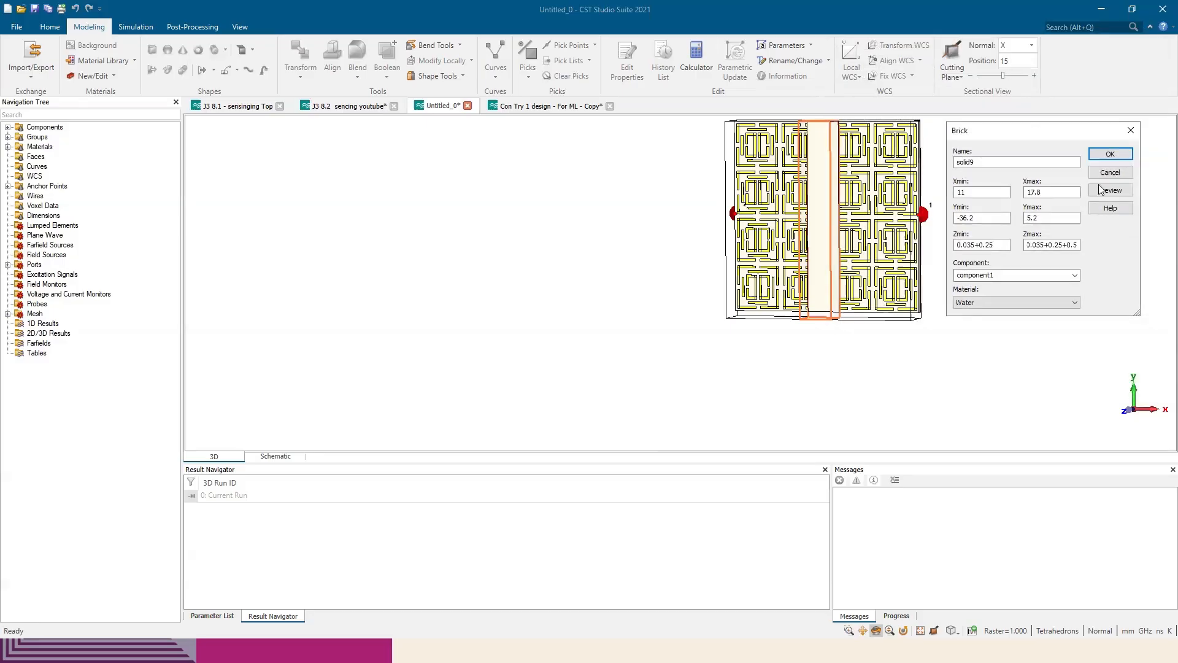
pyautogui.press('Return')
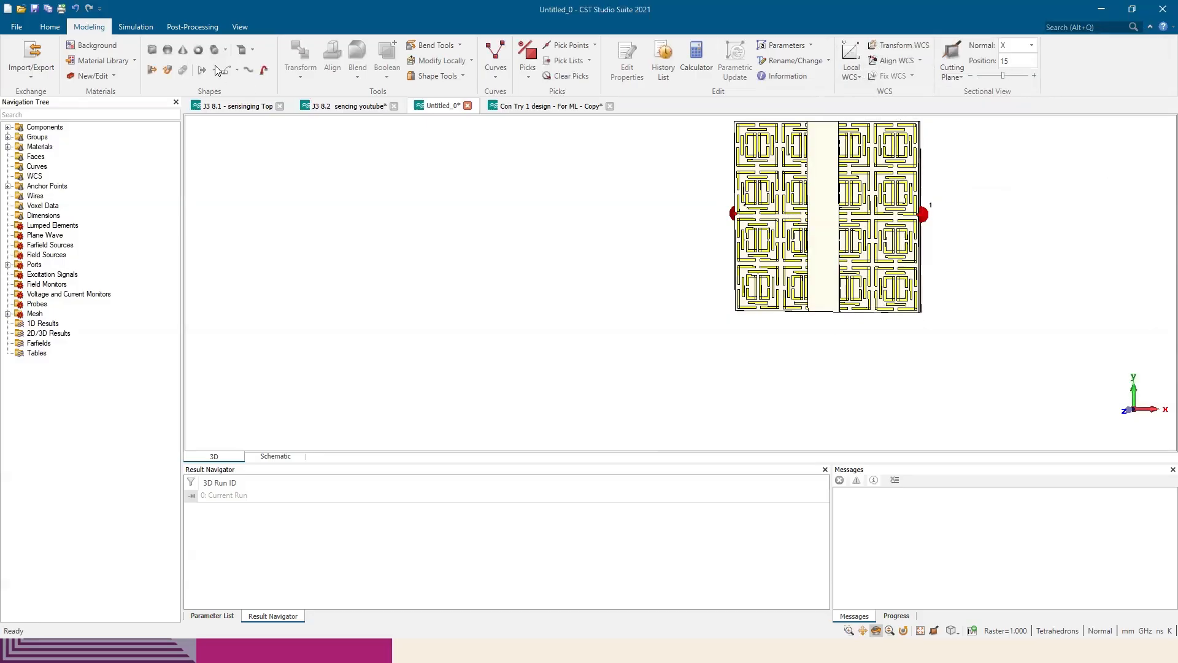
# Redraw the sample brick over the full polycarbonate strip, about 7 by 40 mm and extending about 70 mm in negative Z
pyautogui.click(149, 51)
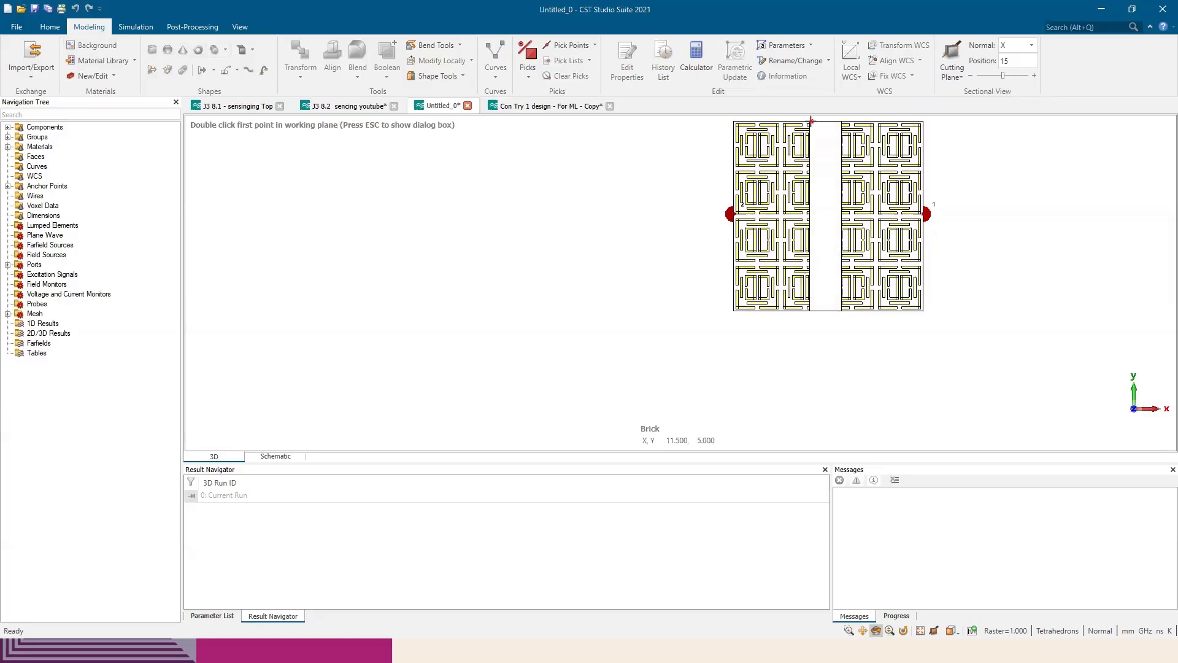
pyautogui.doubleClick(810, 121)
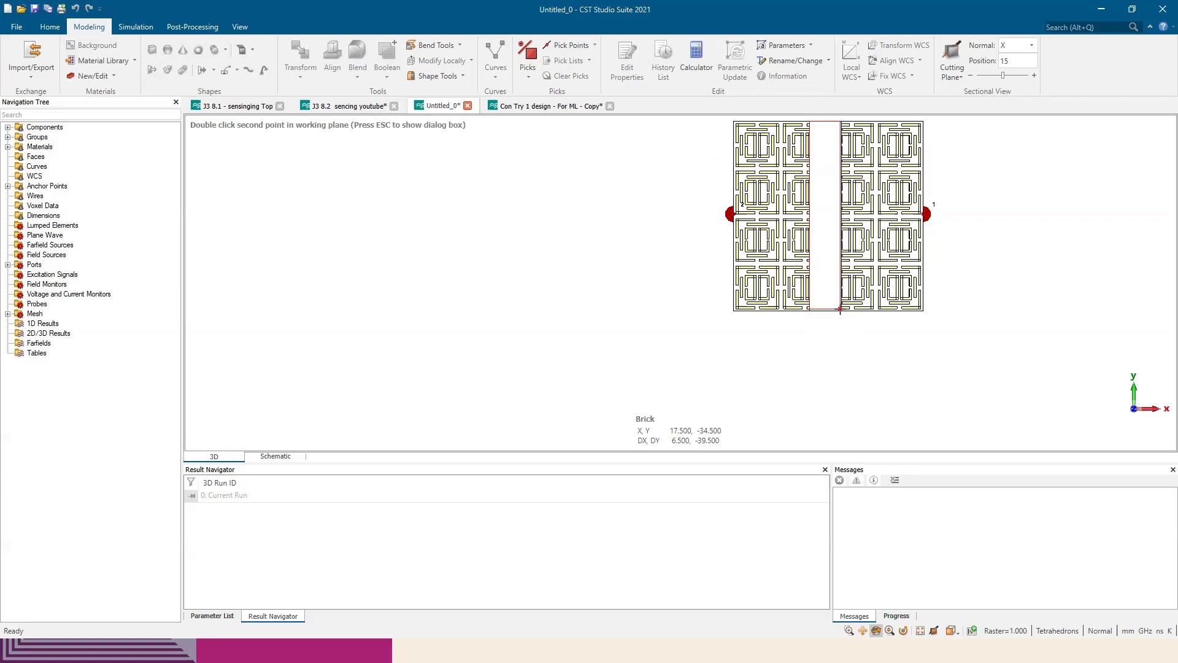
pyautogui.doubleClick(842, 315)
pyautogui.doubleClick(828, 316)
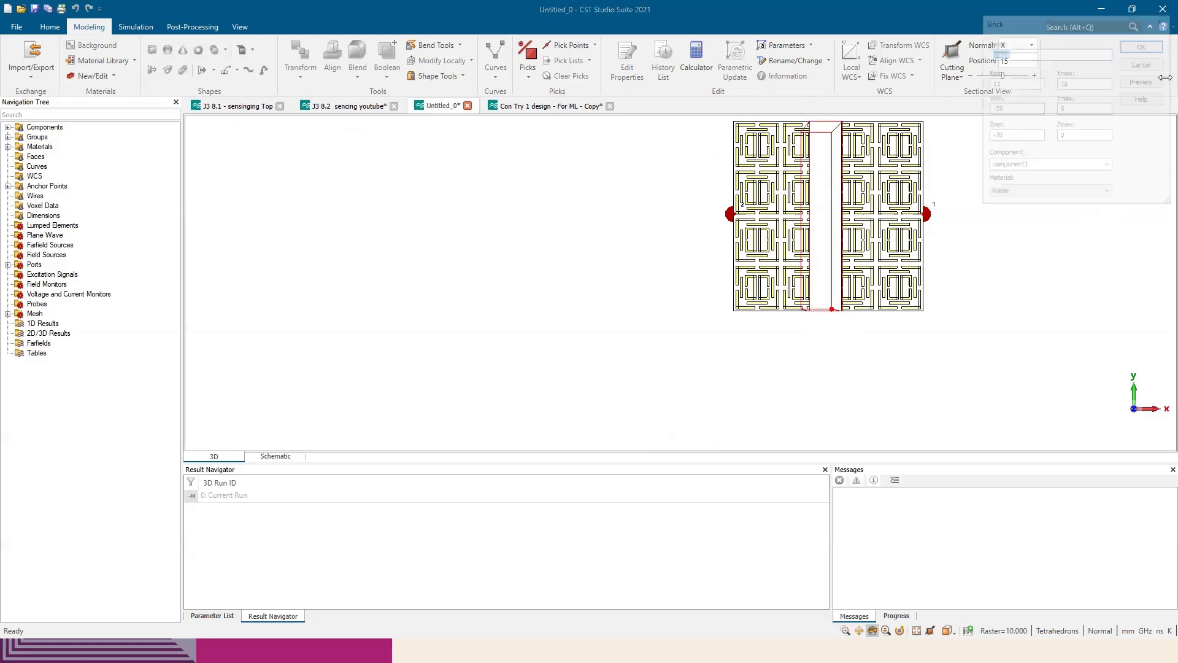
# Set the redrawn sample brick's Zmin to 0.035+0.25 and Zmax to 0.035+0.25+0.5, keeping Water as its material
pyautogui.doubleClick(995, 135)
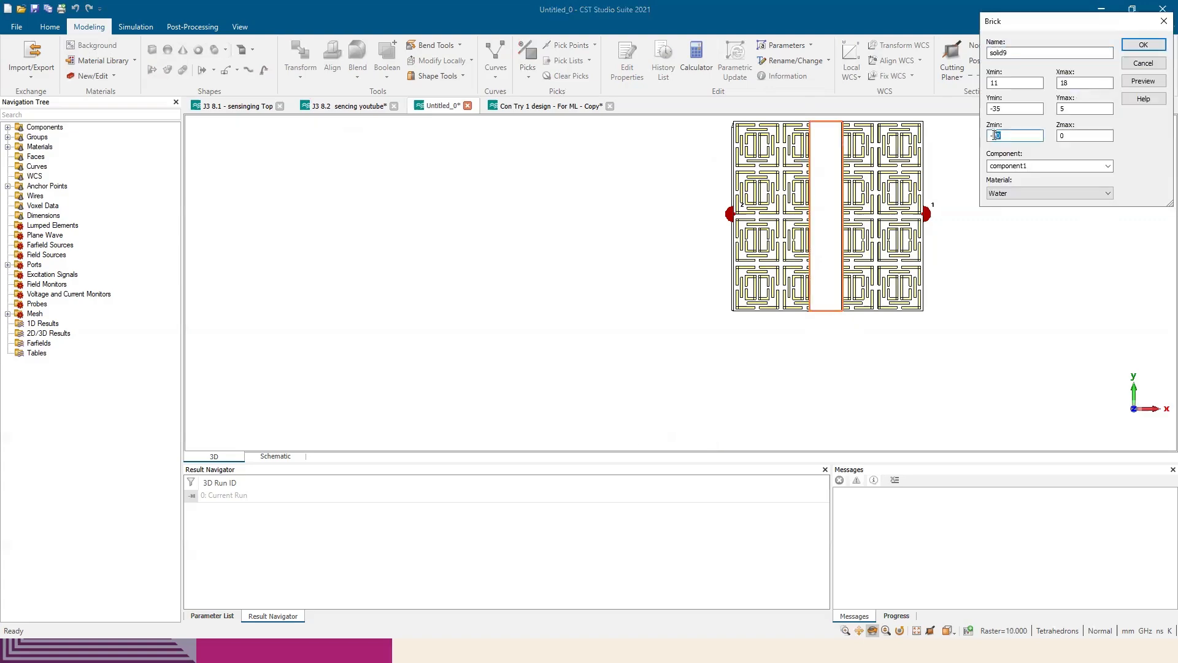
pyautogui.press('BackSpace')
pyautogui.write('0.035+0.25')
pyautogui.press('Tab')
pyautogui.write('0.035+0.25')
pyautogui.press('Tab')
pyautogui.press('Tab')
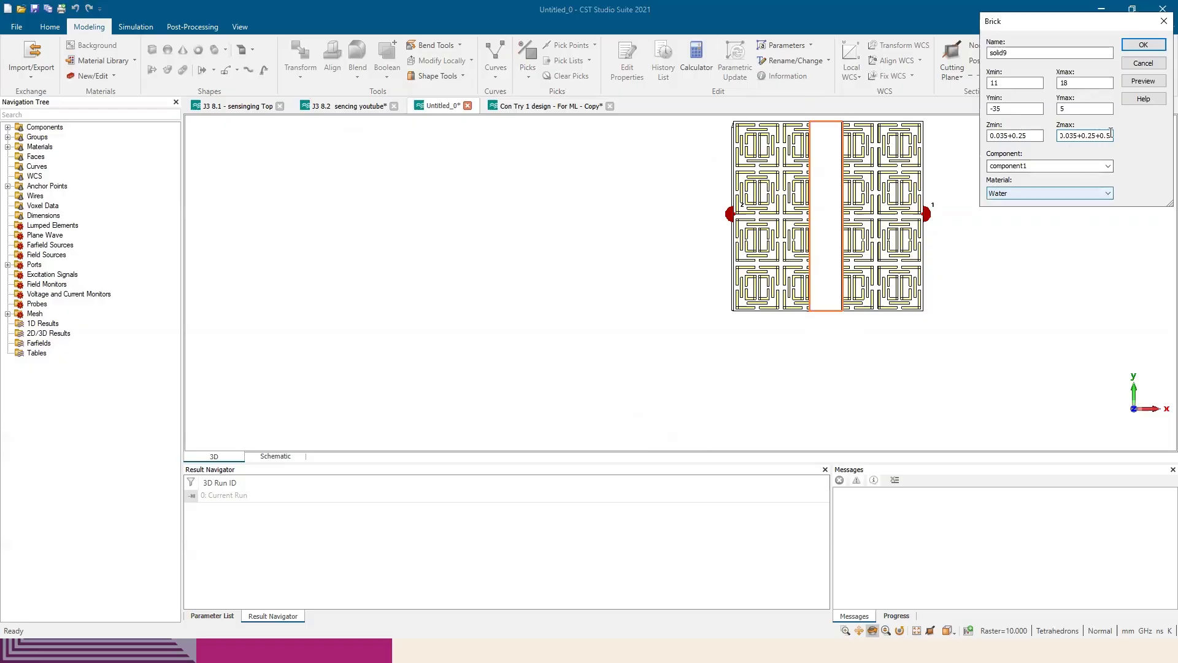
# Preview the Water brick at an angle and create it on top of the polycarbonate strip
pyautogui.moveTo(1107, 26); pyautogui.dragTo(1032, 182)
pyautogui.click(1065, 238)
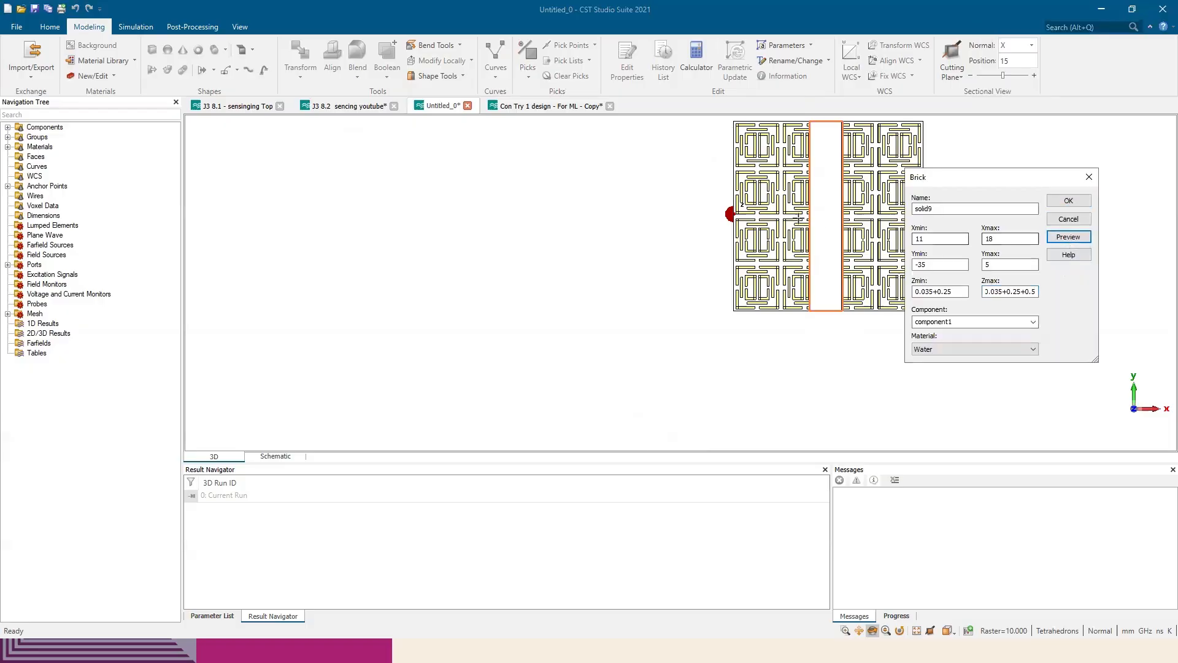
pyautogui.moveTo(833, 225); pyautogui.dragTo(921, 249)
pyautogui.scroll(1, 833, 174)
pyautogui.scroll(5, 836, 178)
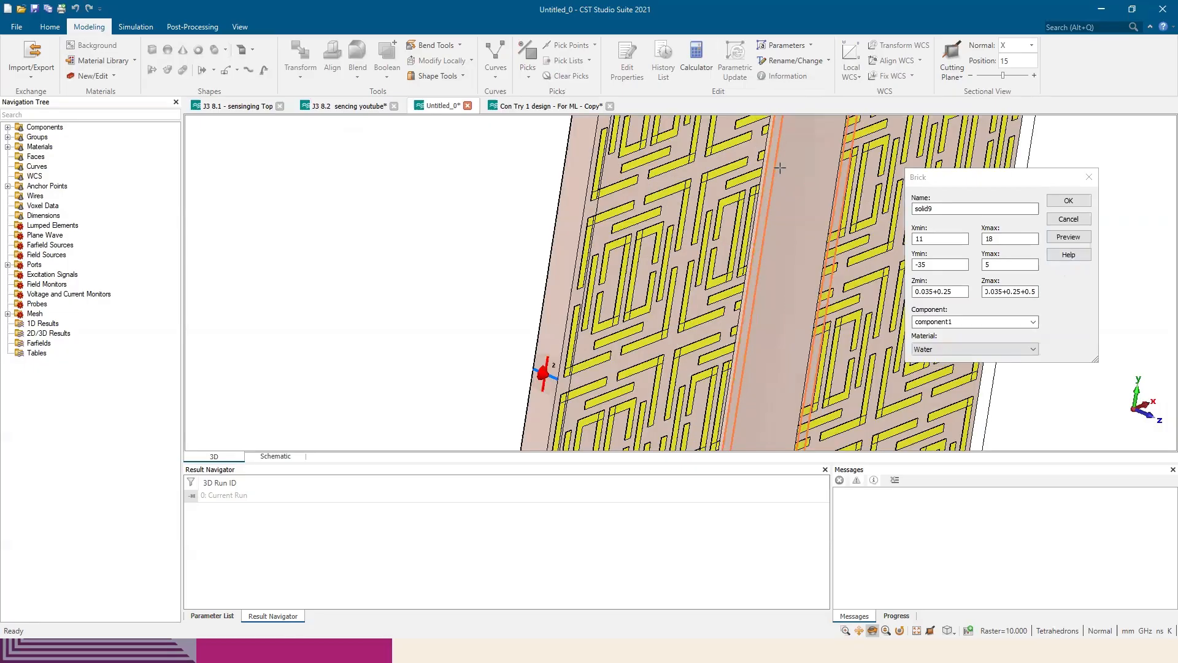
pyautogui.scroll(-6, 781, 184)
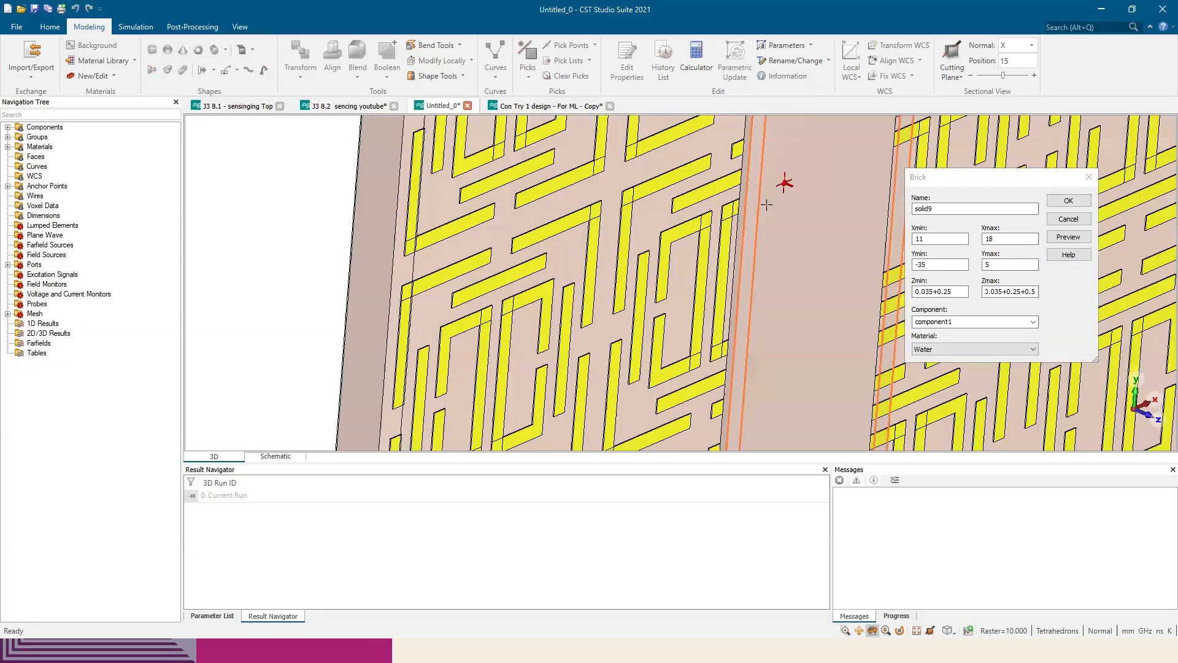
pyautogui.moveTo(792, 194); pyautogui.dragTo(781, 202)
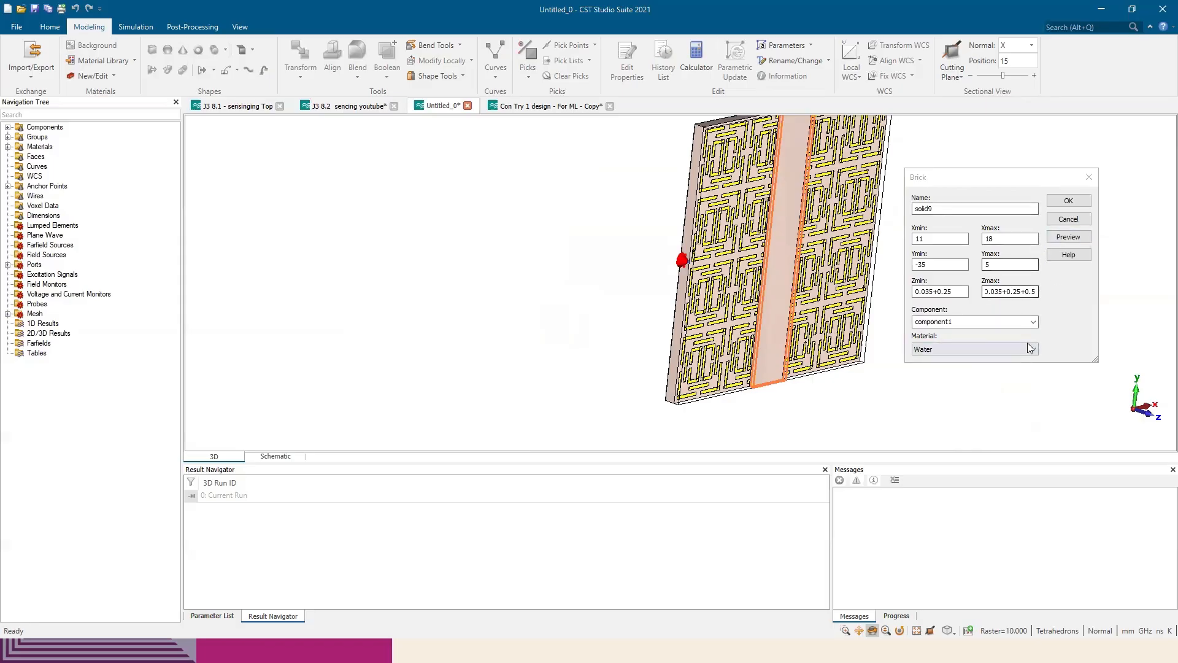
pyautogui.click(1069, 201)
# Examine the water layer's position and thickness over the polycarbonate strip from an oblique close-up view
pyautogui.moveTo(821, 239)
pyautogui.mouseDown()
pyautogui.moveTo(843, 251)
pyautogui.moveTo(825, 243)
pyautogui.mouseUp()
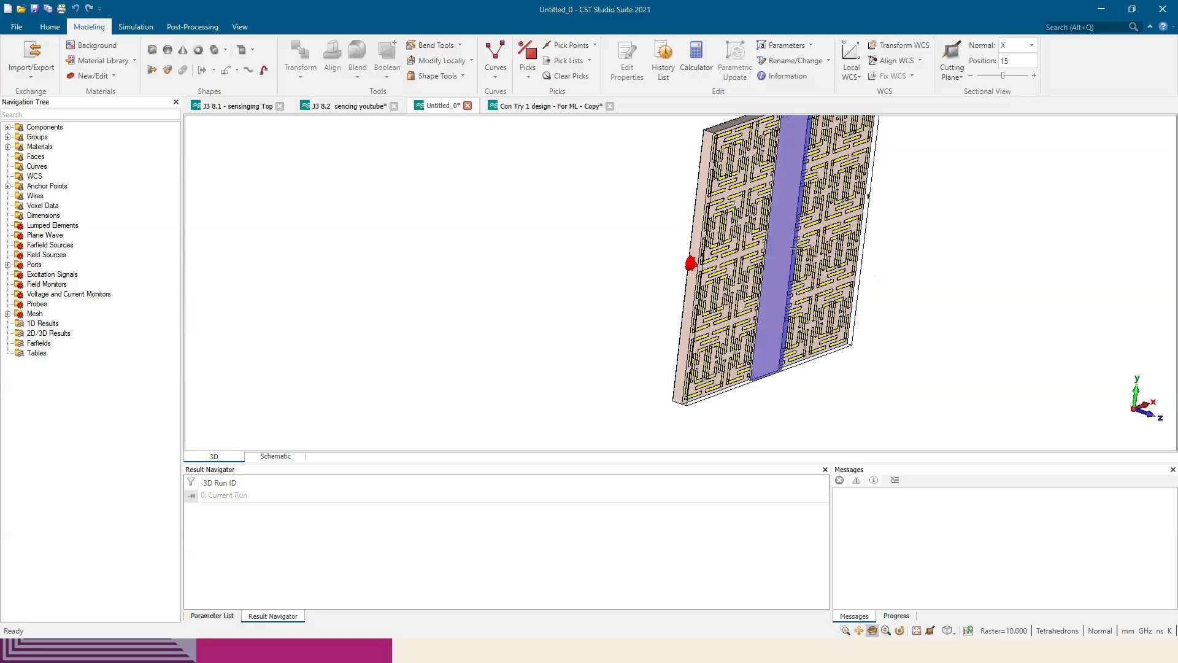
pyautogui.scroll(-3, 795, 249)
pyautogui.moveTo(785, 207); pyautogui.dragTo(765, 235, button='middle')
pyautogui.scroll(8, 769, 248)
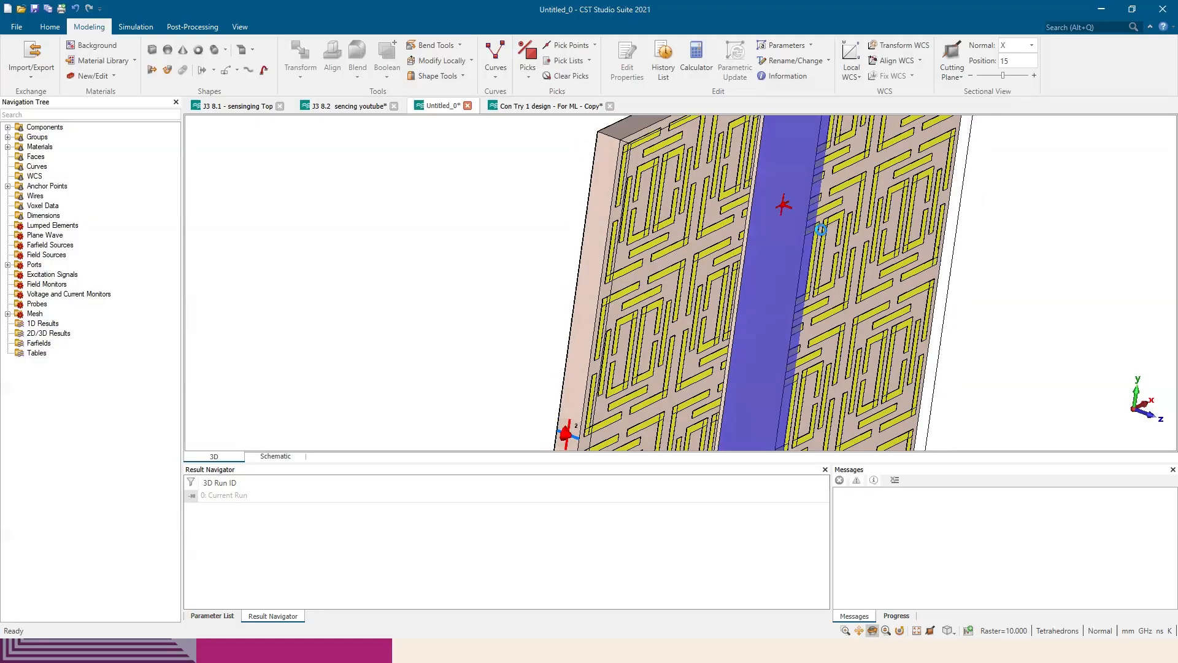
pyautogui.moveTo(726, 228); pyautogui.dragTo(752, 169)
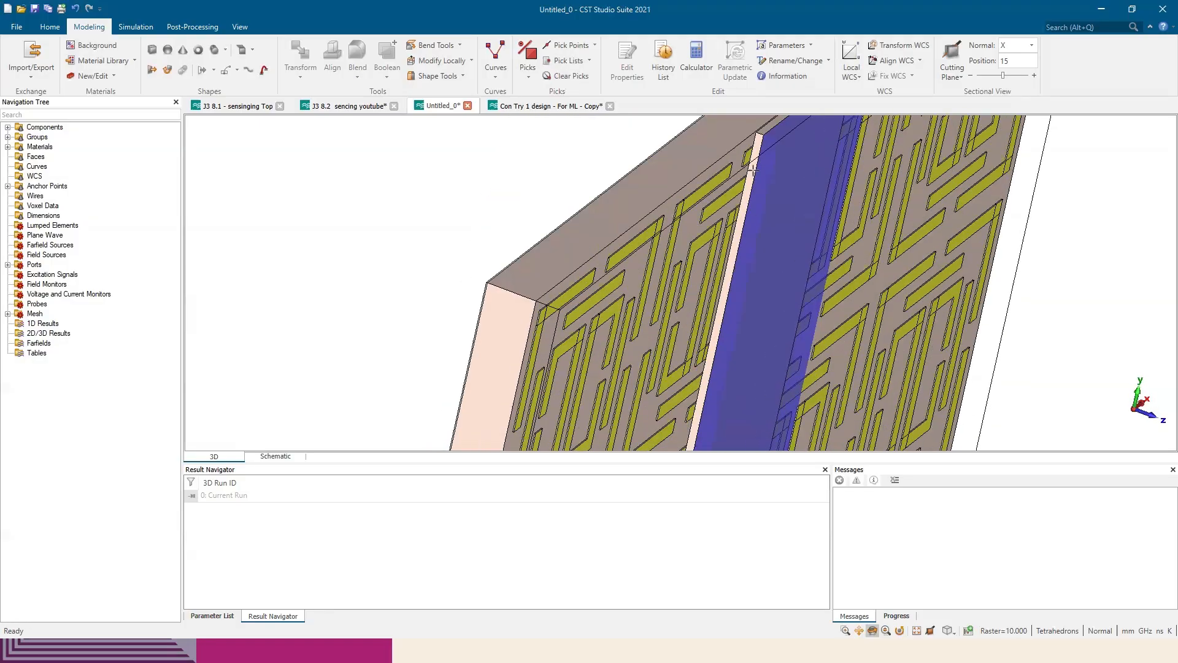
pyautogui.moveTo(771, 167); pyautogui.dragTo(766, 220, button='middle')
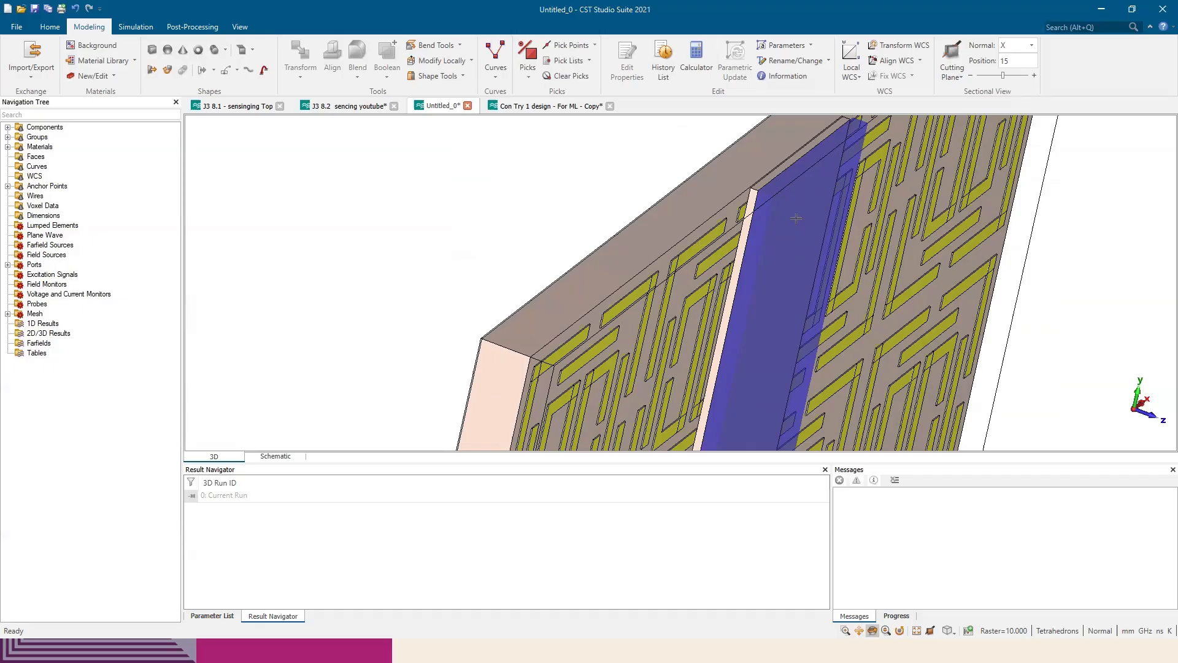
# Compare the paper's Figure 11 pH sensing setup with the modelled sample layer and the full 4 × 4 array
pyautogui.hotkey('alt', 'Tab')
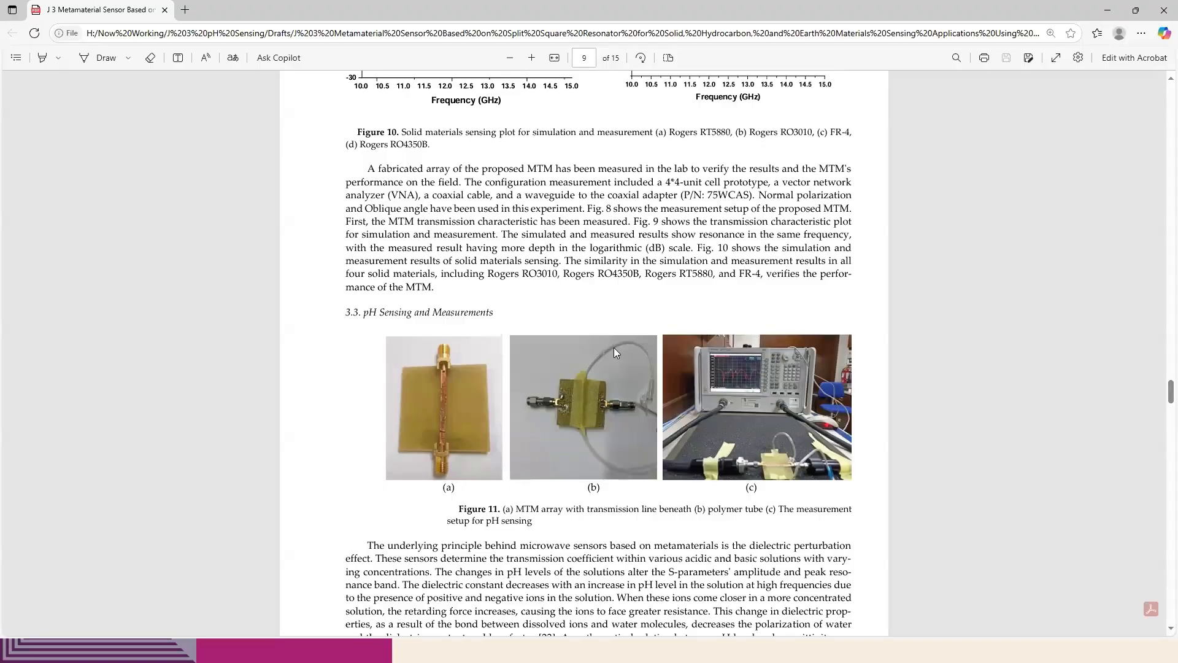
pyautogui.hotkey('alt', 'Tab')
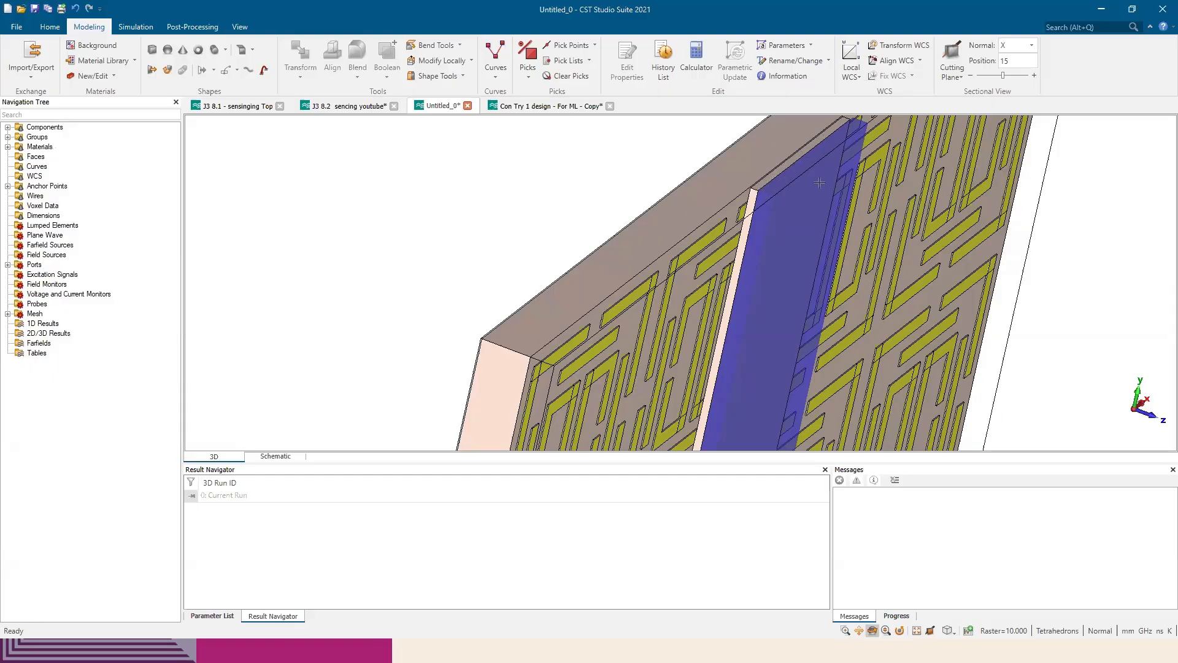
pyautogui.moveTo(812, 211)
pyautogui.mouseDown()
pyautogui.moveTo(819, 188)
pyautogui.moveTo(808, 212)
pyautogui.moveTo(689, 303)
pyautogui.mouseUp()
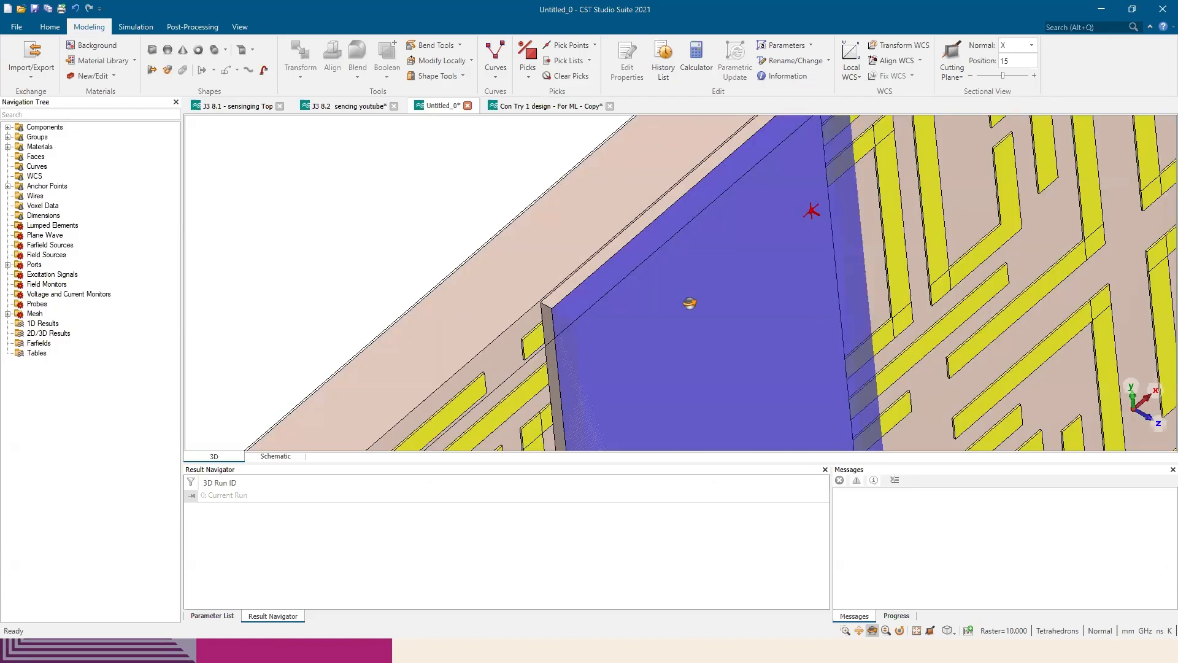
pyautogui.scroll(-10, 690, 303)
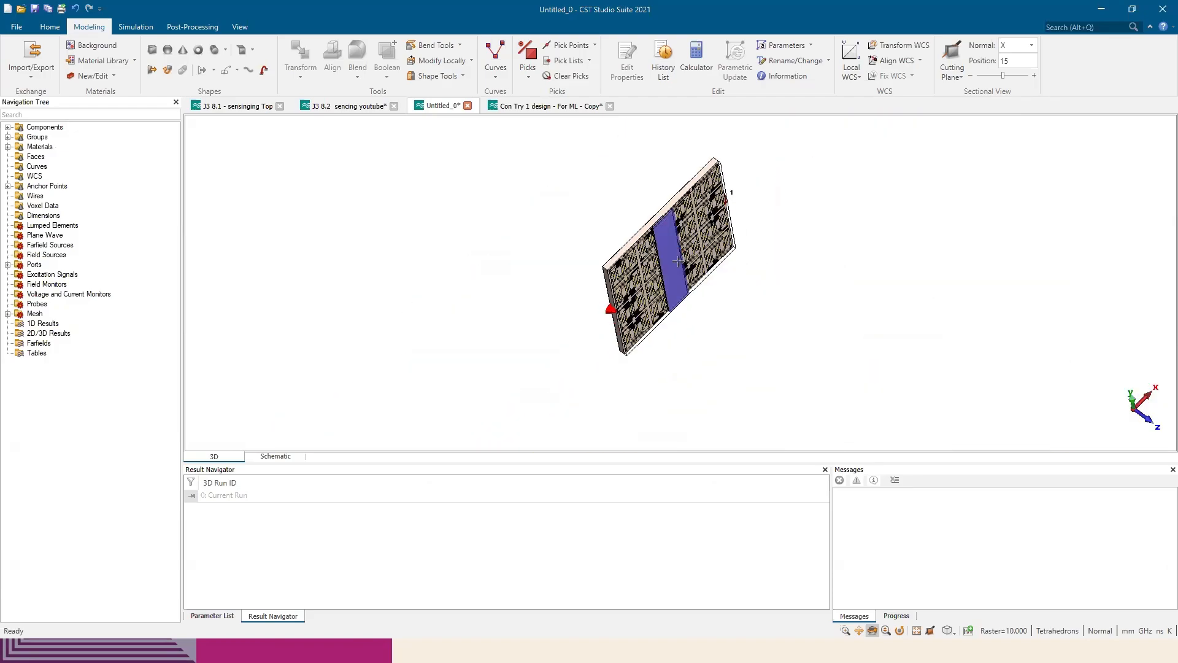
pyautogui.moveTo(678, 260); pyautogui.dragTo(429, 344)
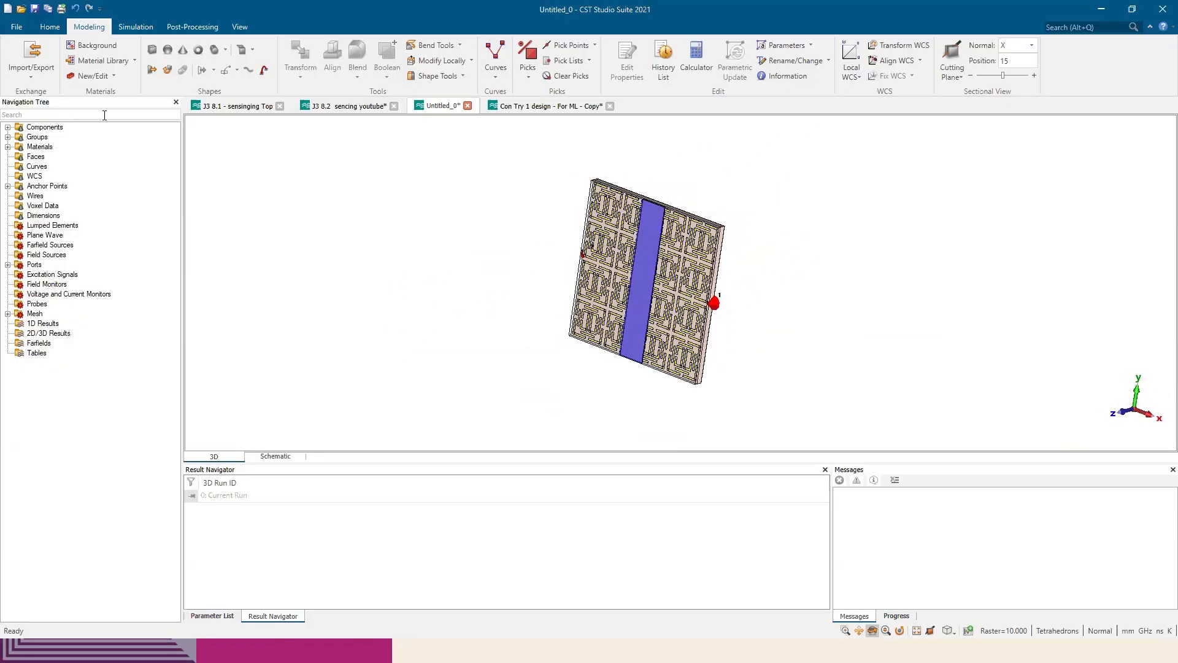
# Find the water brick solid9 in the component list and inspect its definition without changing anything
pyautogui.click(8, 127)
pyautogui.click(19, 138)
pyautogui.scroll(-15, 148, 369)
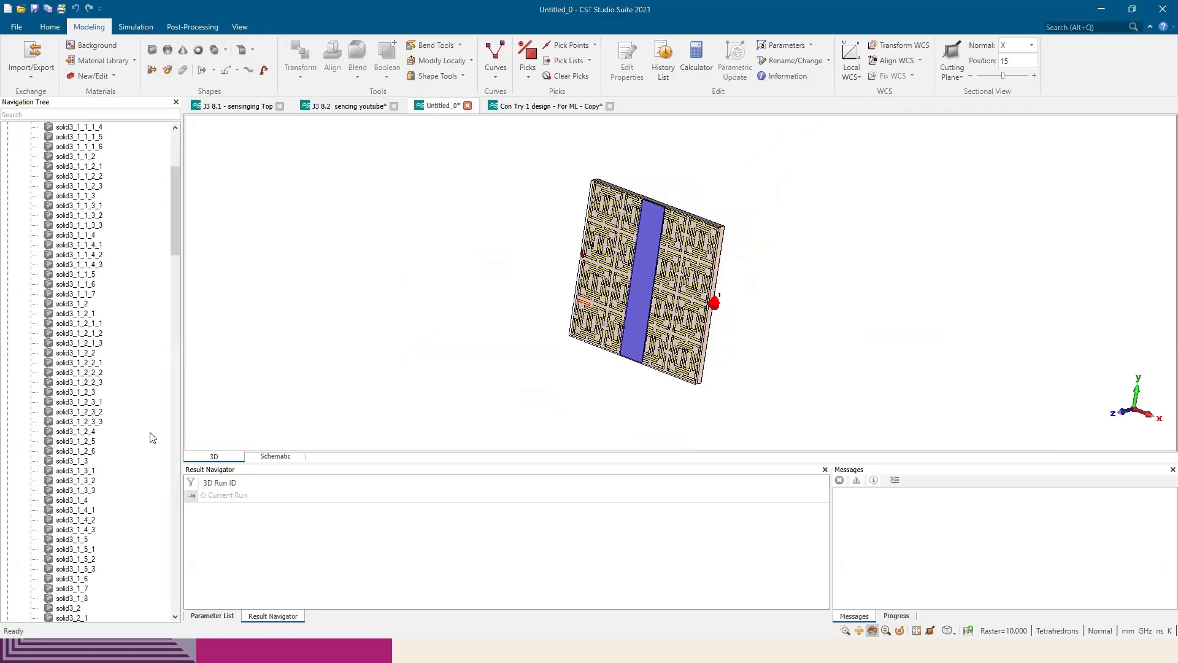
pyautogui.moveTo(180, 325); pyautogui.dragTo(180, 592)
pyautogui.click(65, 422)
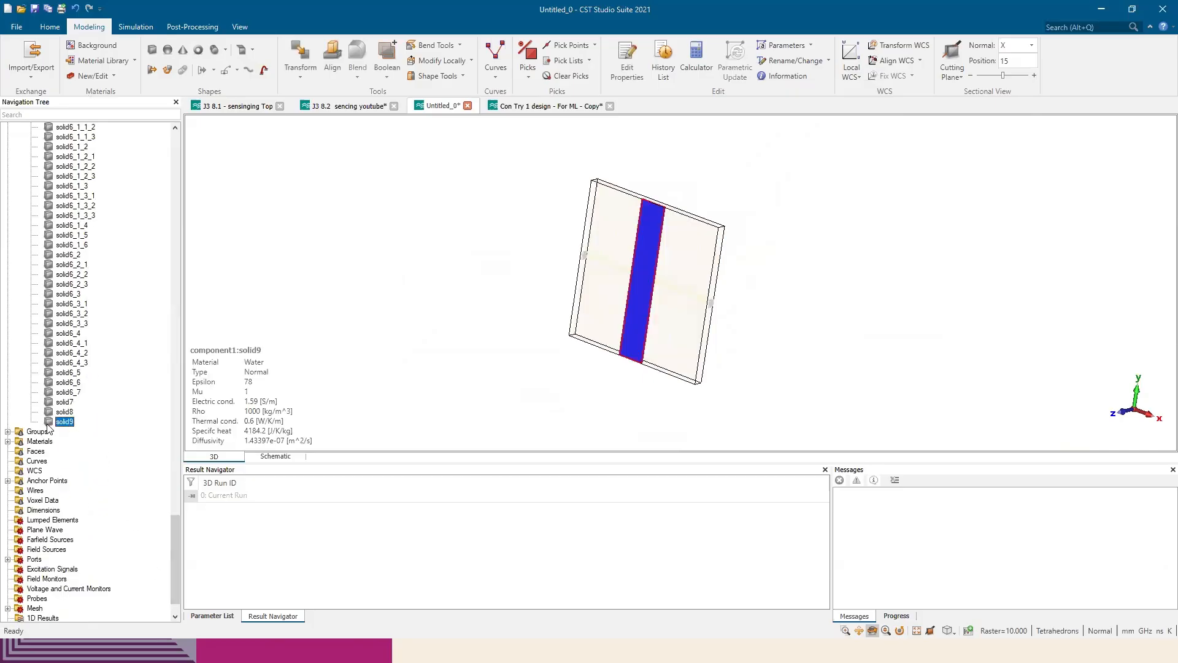
pyautogui.doubleClick(49, 425)
pyautogui.moveTo(1055, 25); pyautogui.dragTo(450, 144)
pyautogui.click(559, 143)
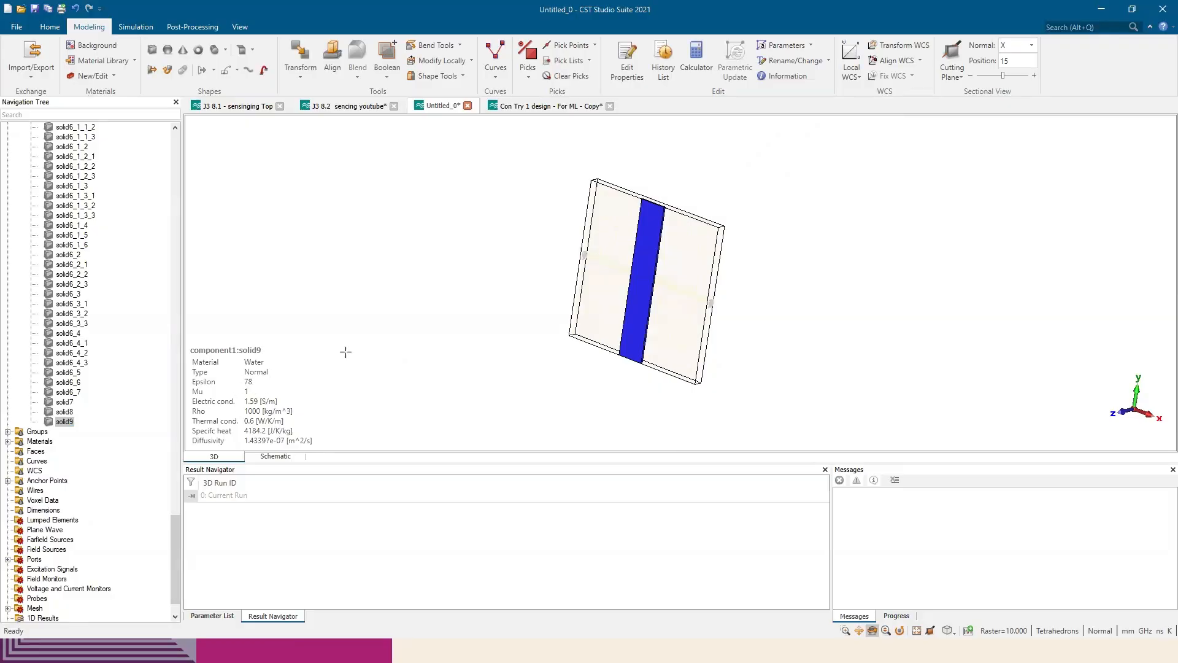
# Switch to the paper and examine the pH levels of the tested base and acid solutions in Table 3
pyautogui.hotkey('alt', 'Tab')
pyautogui.scroll(-15, 573, 305)
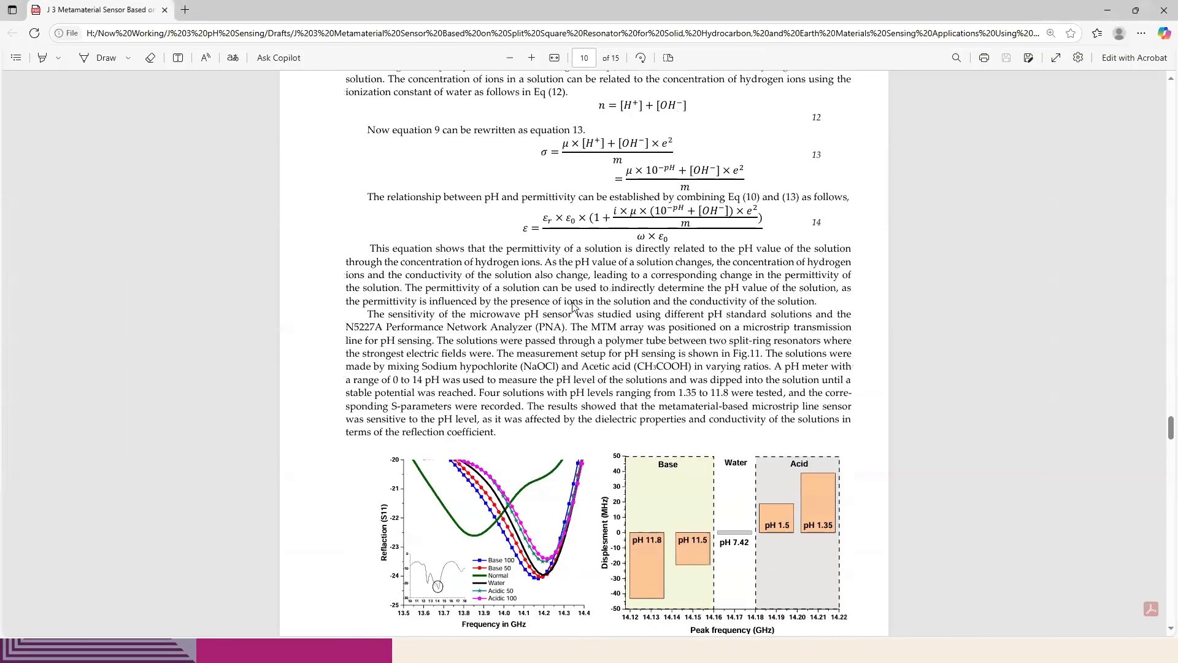
pyautogui.scroll(-5, 573, 305)
pyautogui.scroll(2, 551, 230)
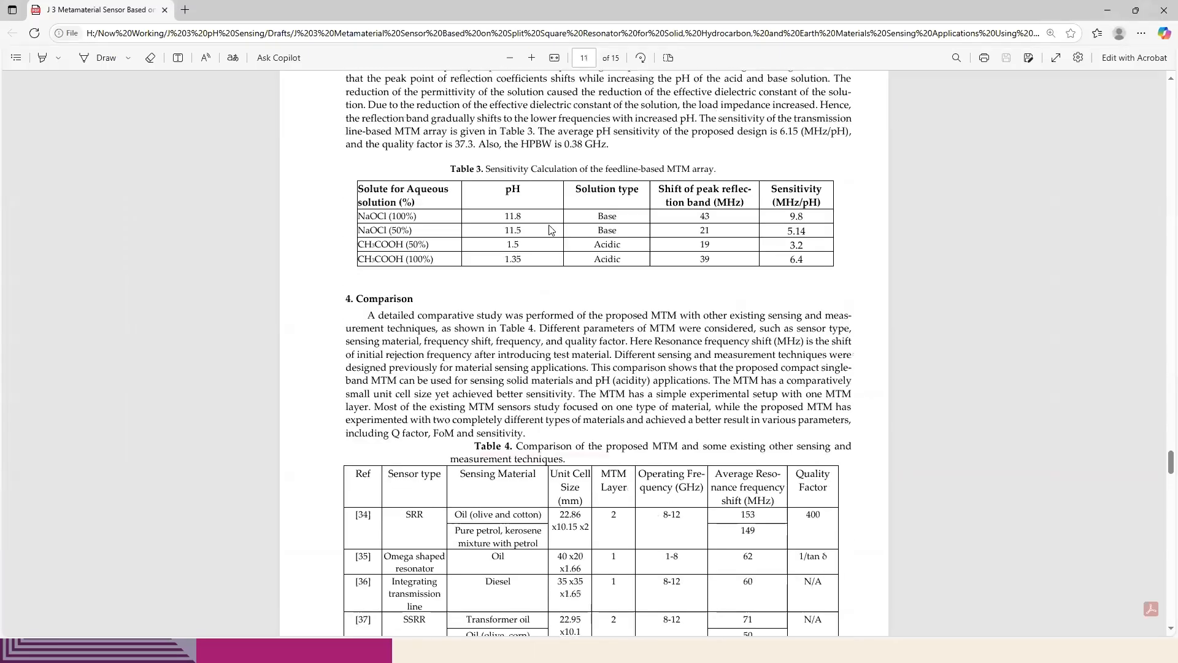
pyautogui.moveTo(525, 214); pyautogui.dragTo(520, 259)
pyautogui.click(515, 209)
pyautogui.moveTo(517, 213); pyautogui.dragTo(523, 218)
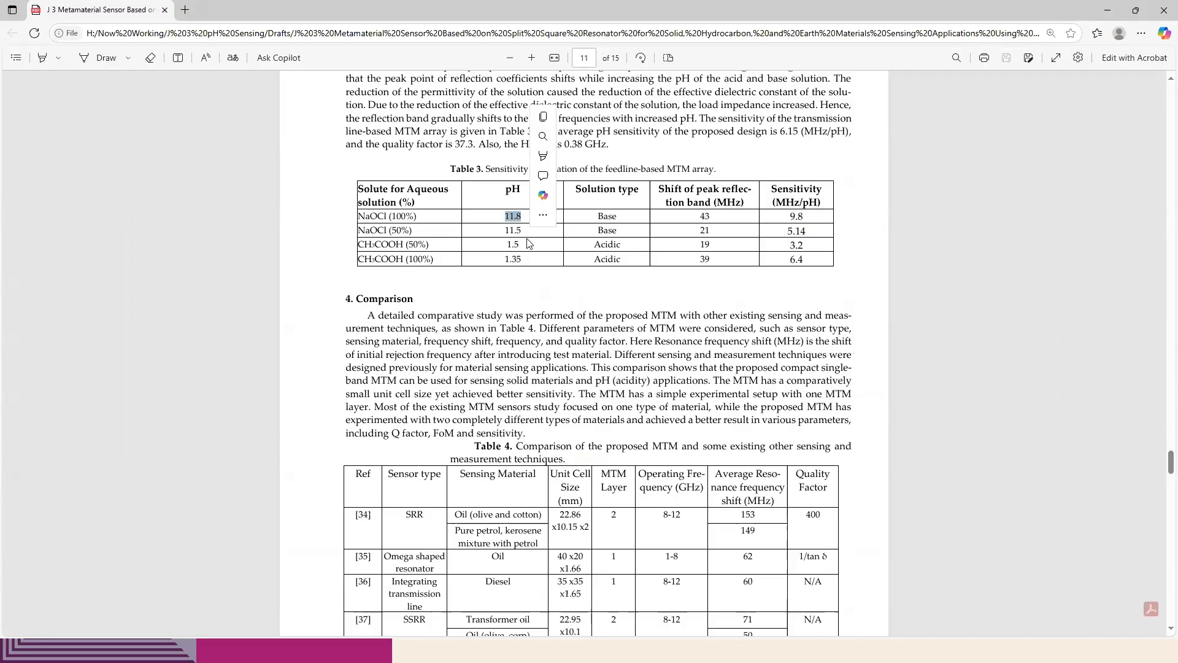
pyautogui.click(528, 239)
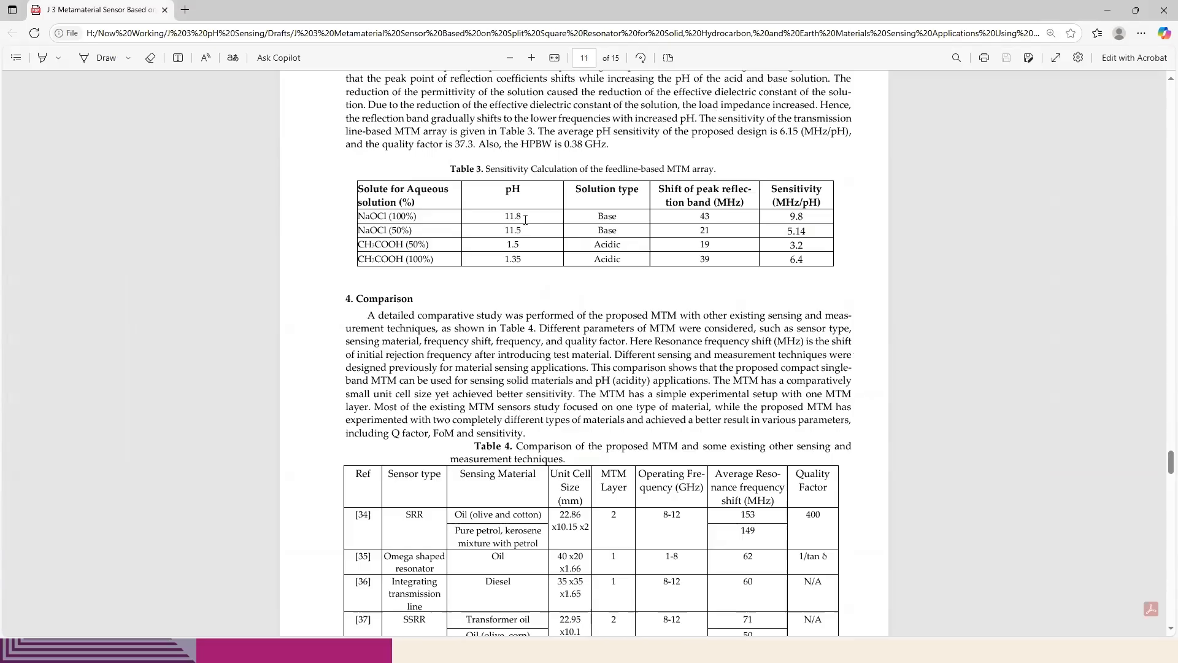
# Back in CST, define a new material for the water brick with Epsilon set to a new parameter WaterEp of value 78
pyautogui.hotkey('alt', 'Tab')
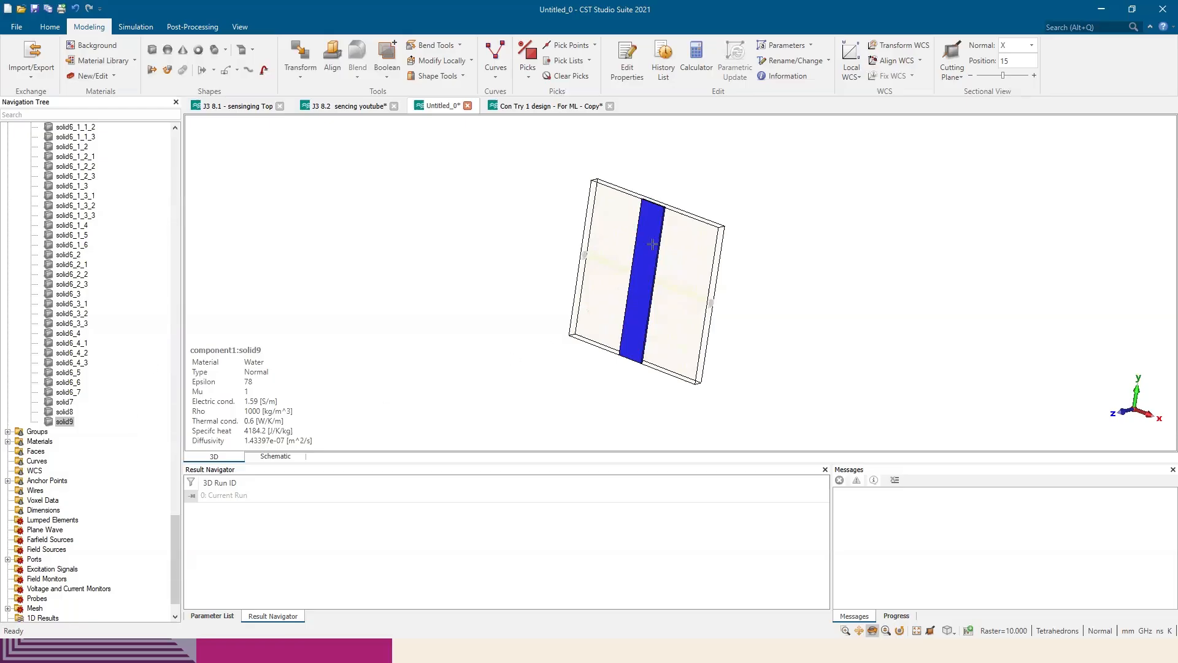
pyautogui.rightClick(51, 424)
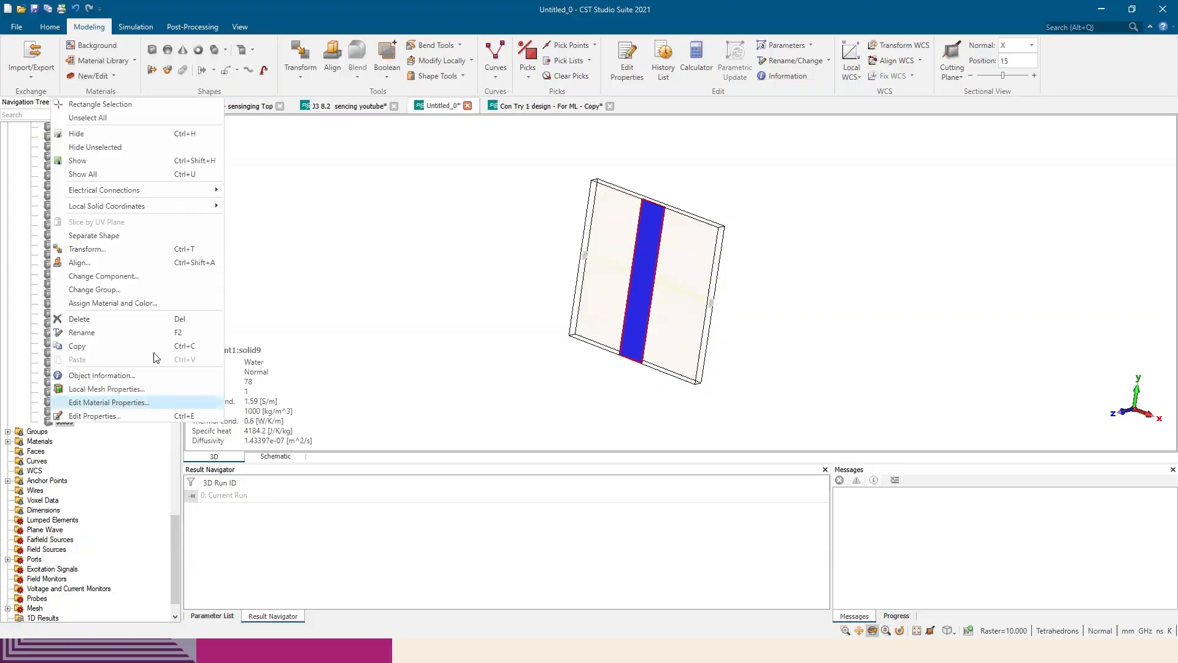
pyautogui.click(172, 306)
pyautogui.click(547, 333)
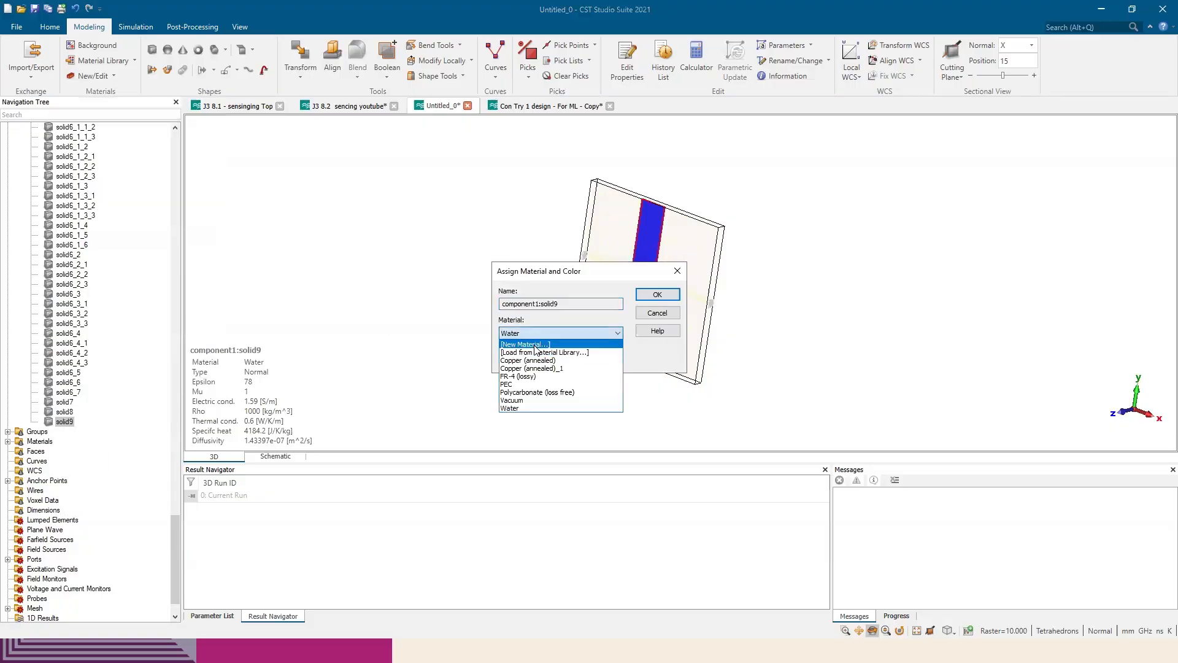
pyautogui.click(535, 346)
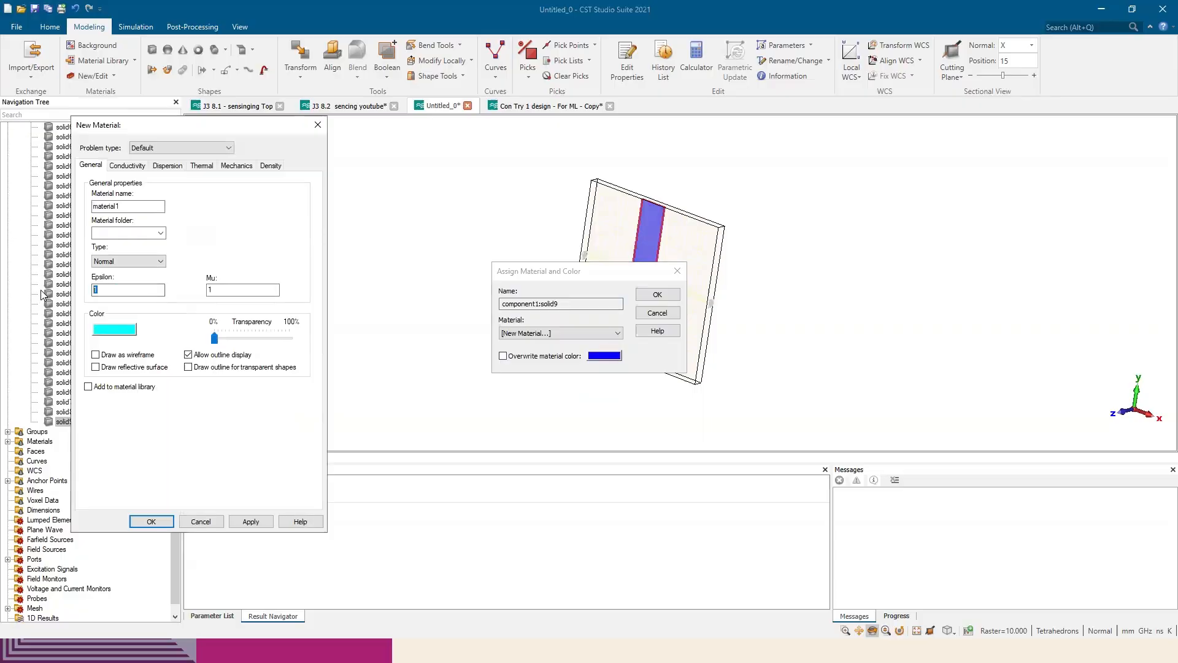
pyautogui.write('WaterEp')
pyautogui.click(250, 521)
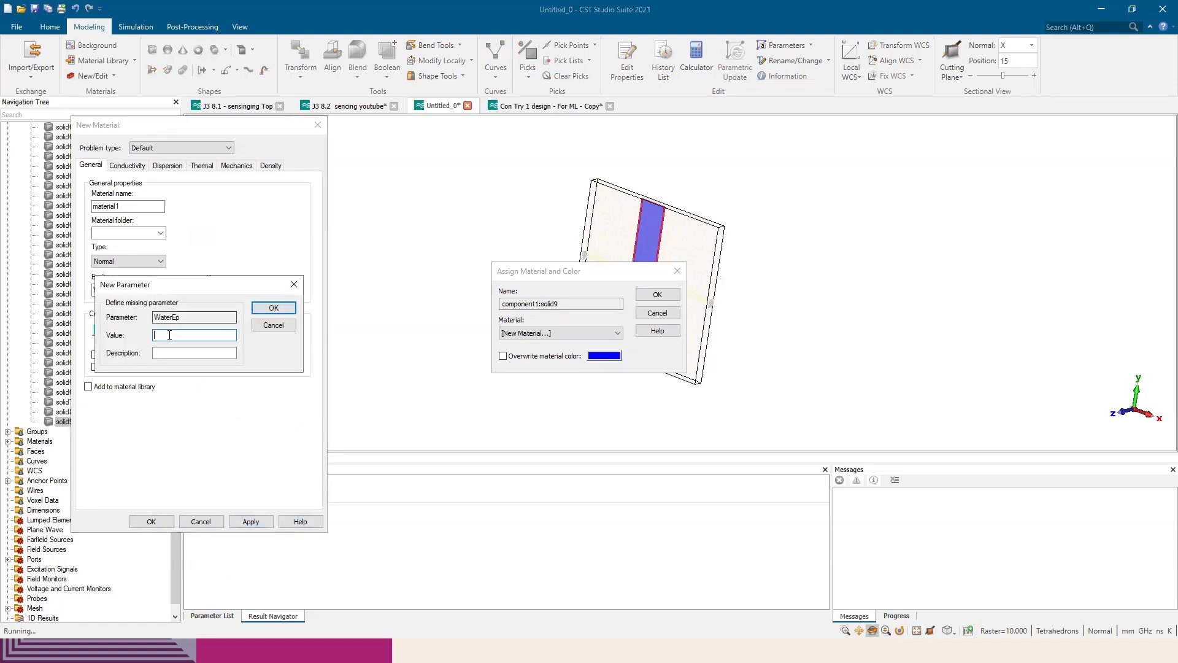
pyautogui.moveTo(179, 287); pyautogui.dragTo(175, 335)
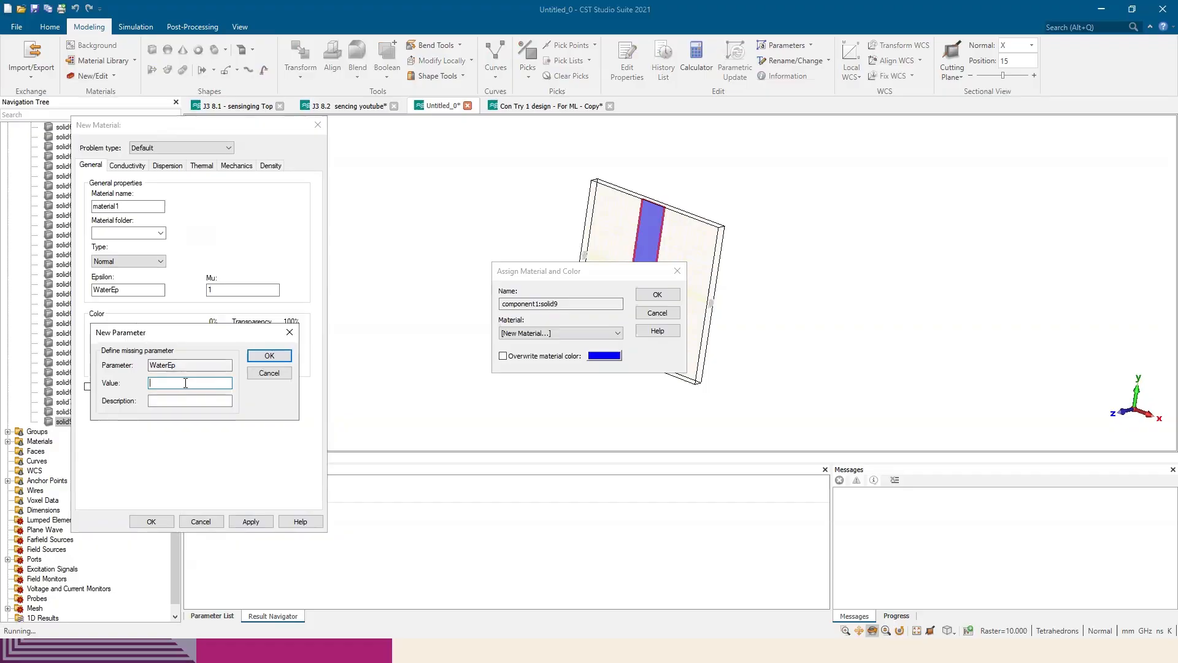
pyautogui.write('78')
pyautogui.click(270, 355)
# Set the new material's transparency to about 70% and assign material1 to the water brick solid9
pyautogui.moveTo(227, 342); pyautogui.dragTo(271, 340)
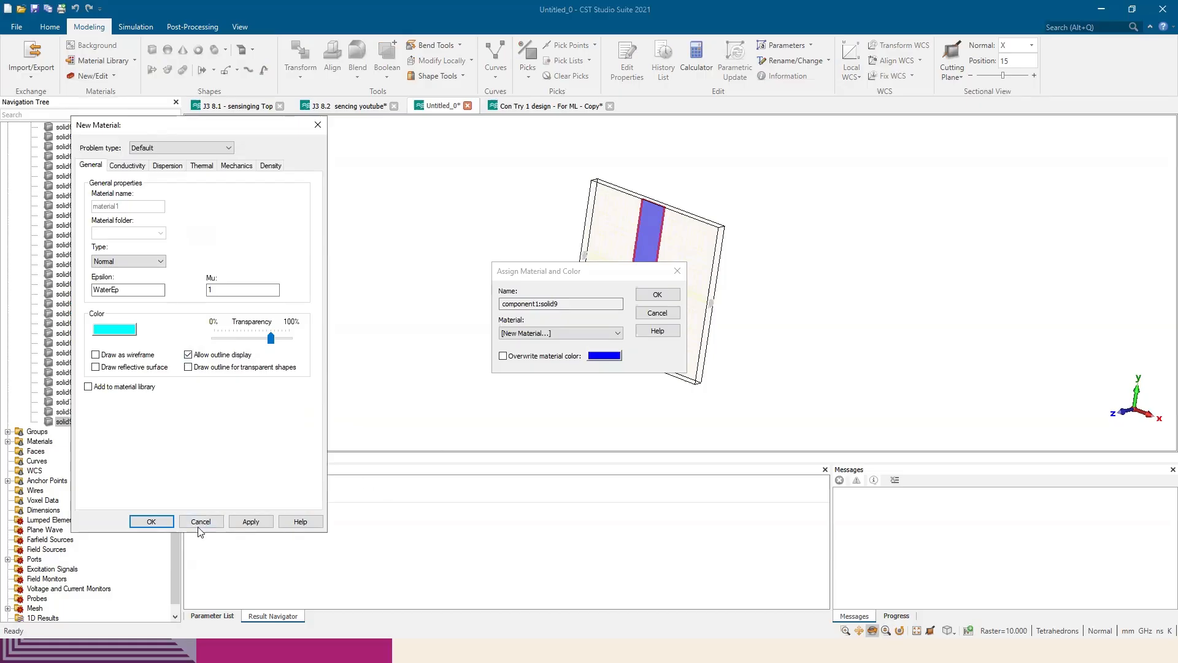
pyautogui.click(148, 522)
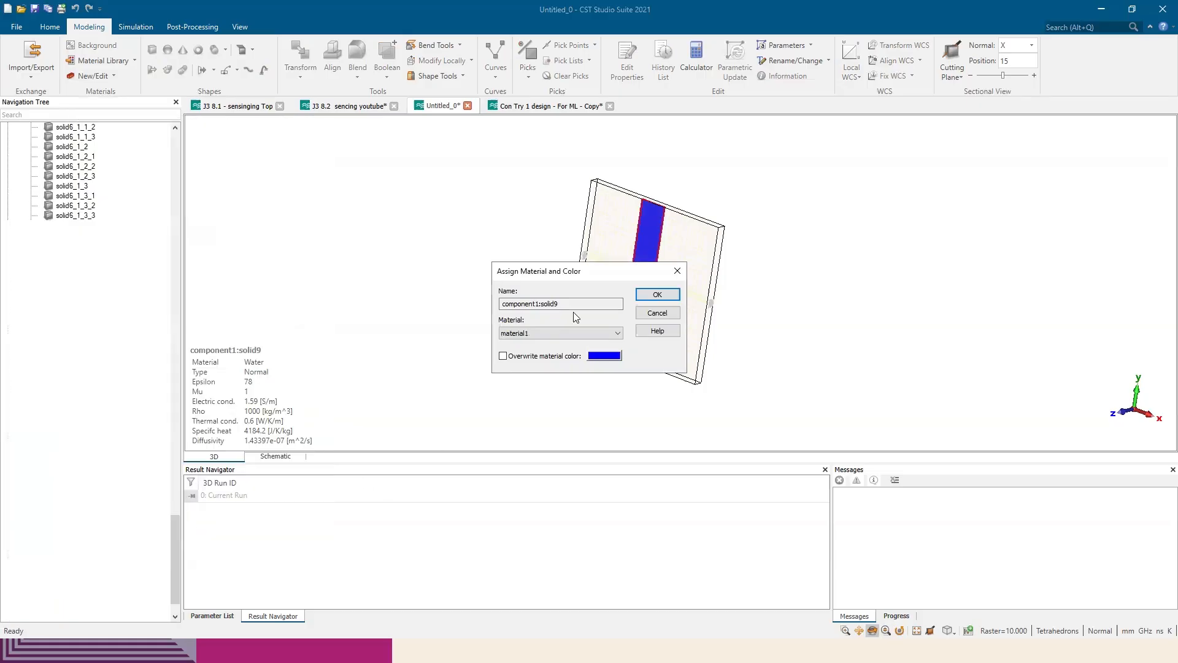
pyautogui.moveTo(624, 269); pyautogui.dragTo(526, 285)
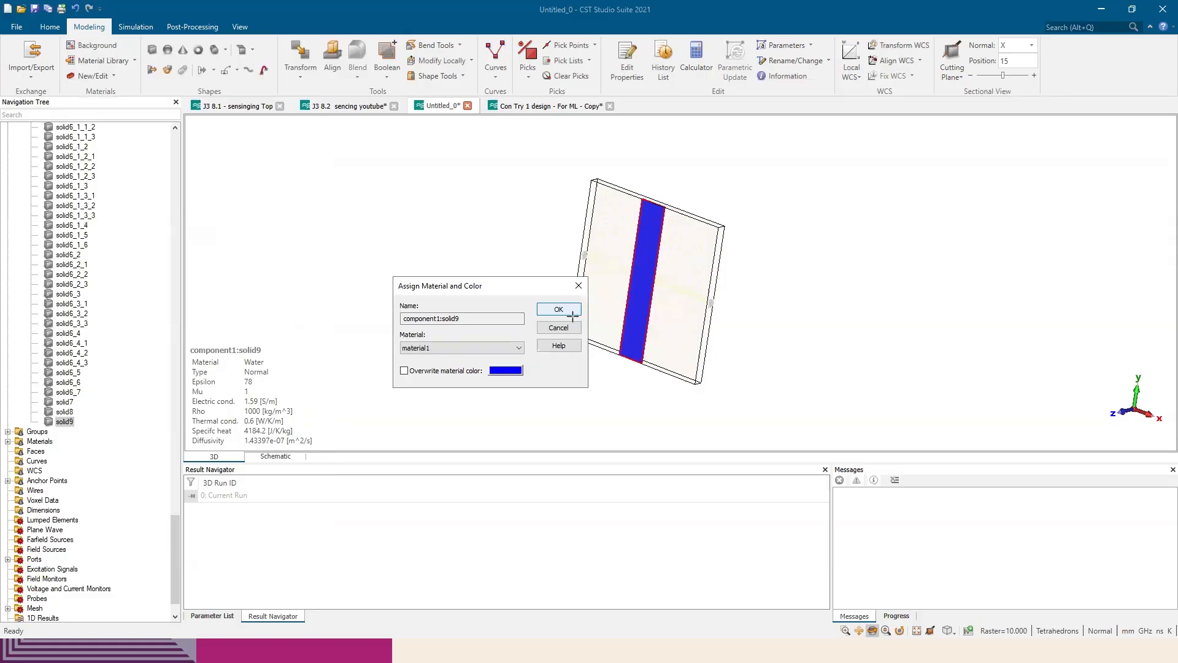
pyautogui.click(569, 313)
pyautogui.scroll(5, 625, 272)
pyautogui.moveTo(624, 272); pyautogui.dragTo(702, 242)
pyautogui.moveTo(810, 289); pyautogui.dragTo(659, 297)
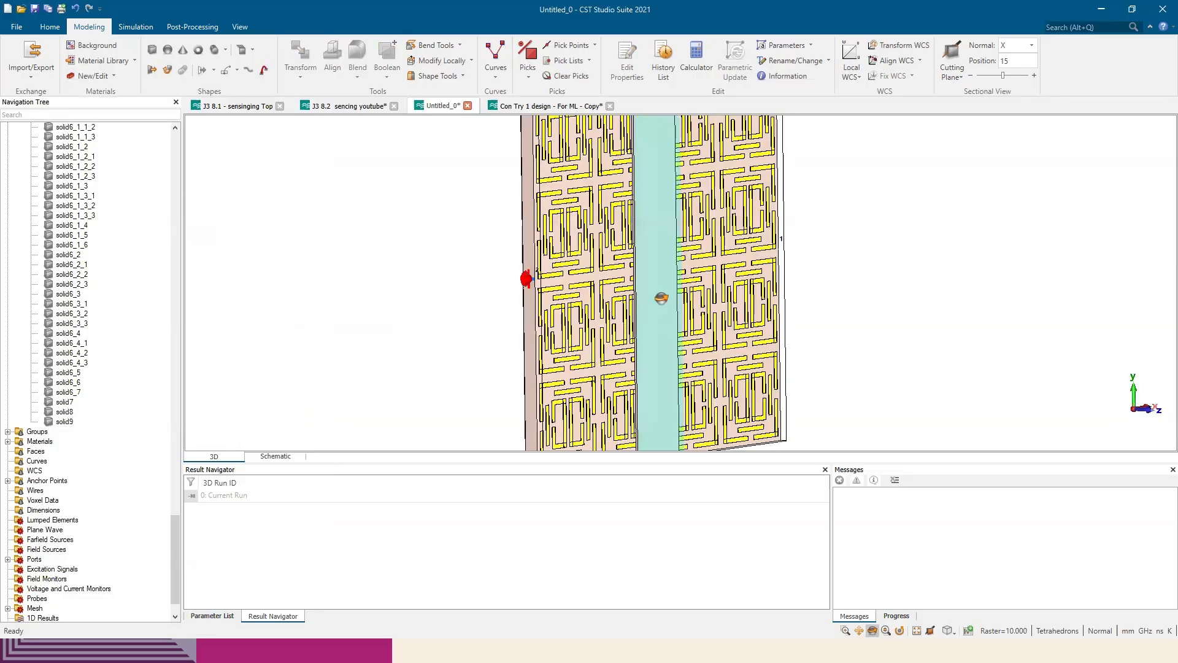
pyautogui.moveTo(731, 322); pyautogui.dragTo(448, 281)
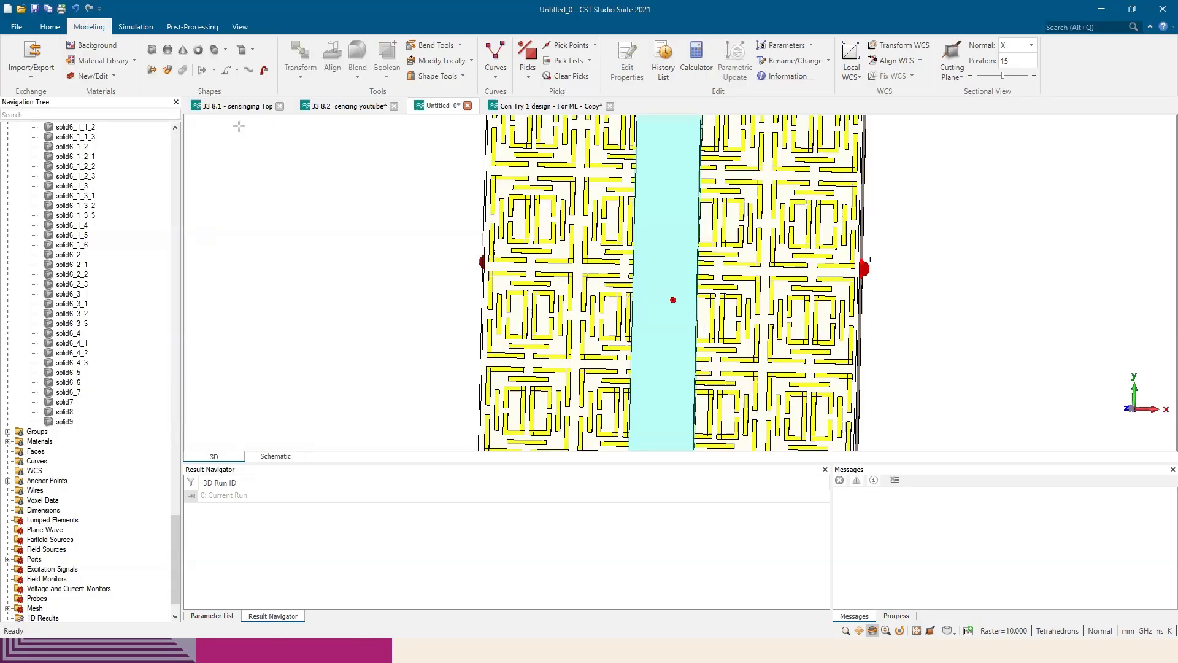
pyautogui.scroll(1, 264, 58)
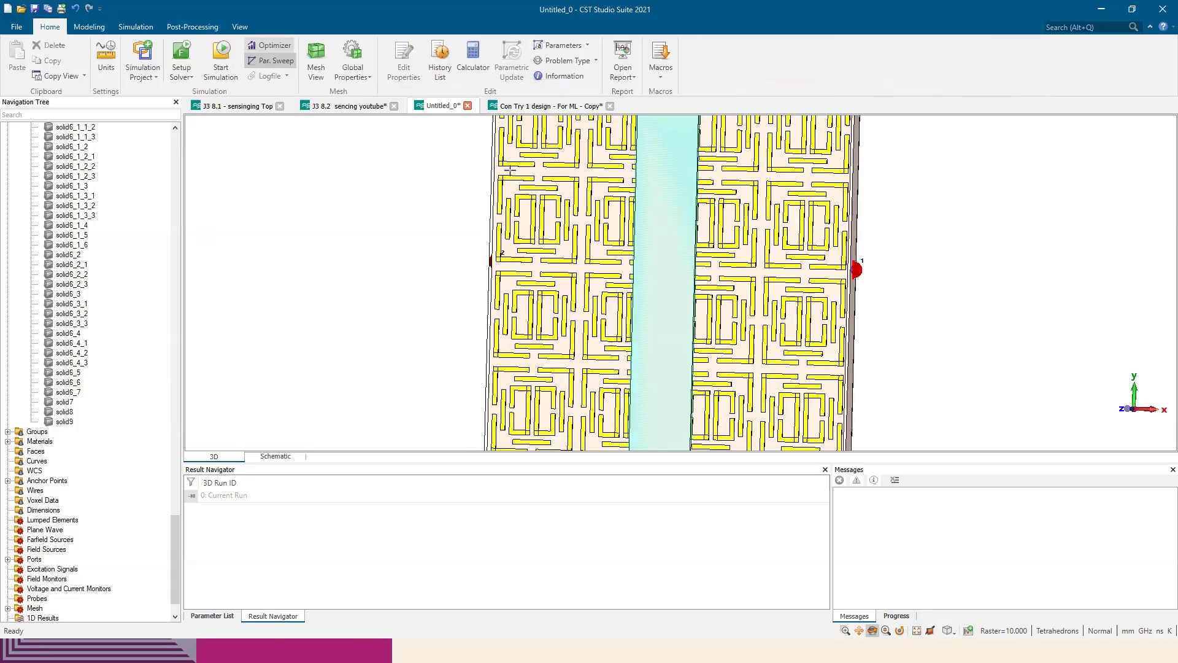
# Add a linear parameter sweep of WaterEp from 78 to 78.5 with 6 samples, and leave the sweep setup without starting it
pyautogui.click(270, 61)
pyautogui.click(444, 413)
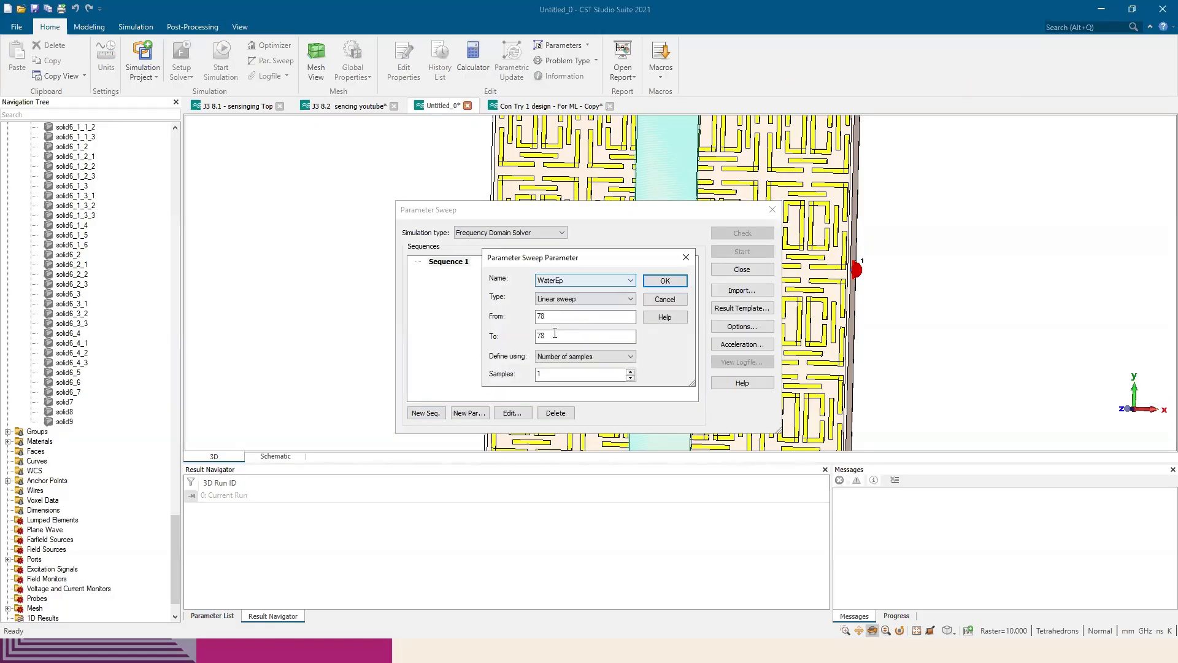
pyautogui.click(544, 336)
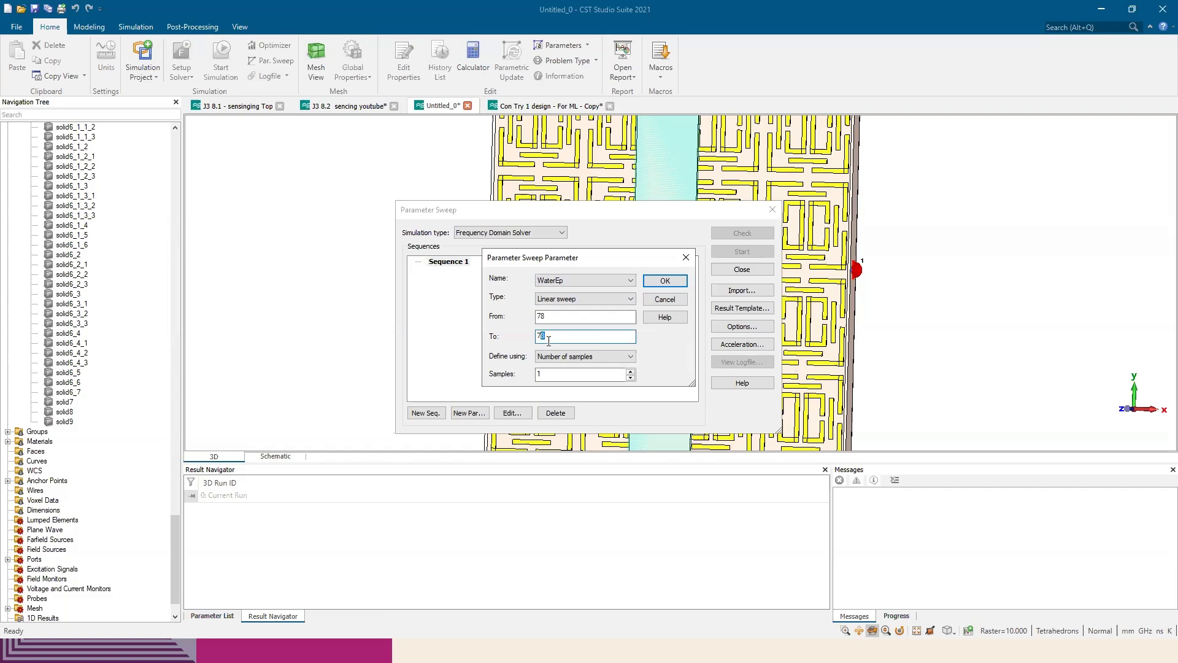
pyautogui.write('.5')
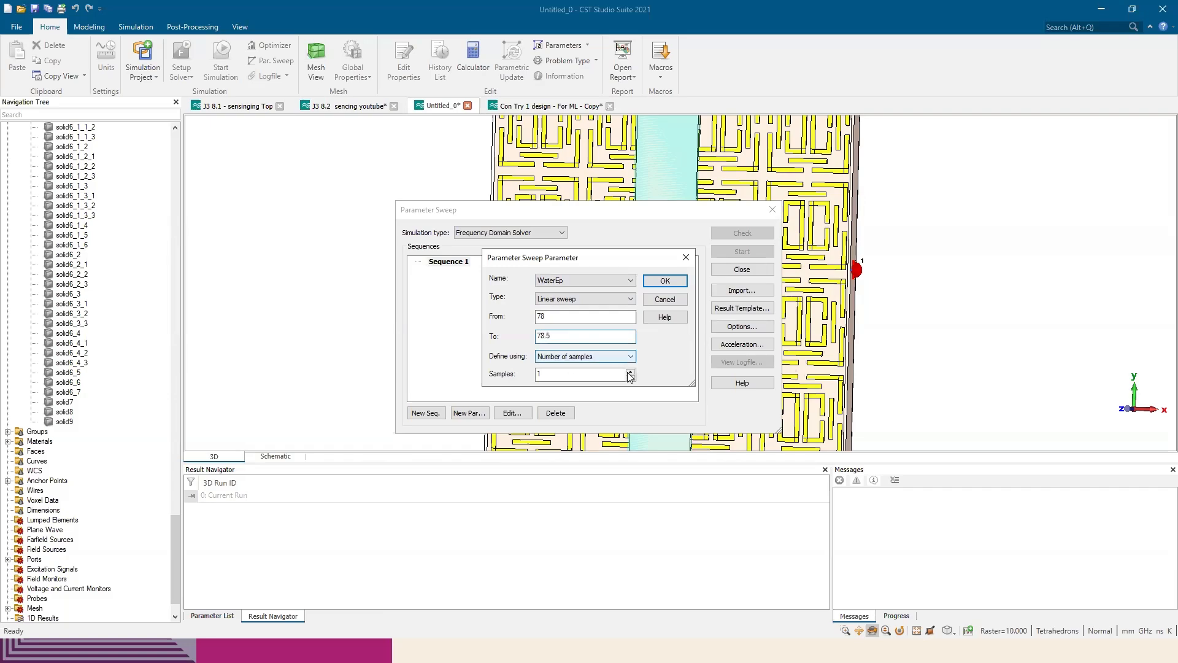
pyautogui.click(630, 372)
pyautogui.click(630, 372)
pyautogui.click(631, 372)
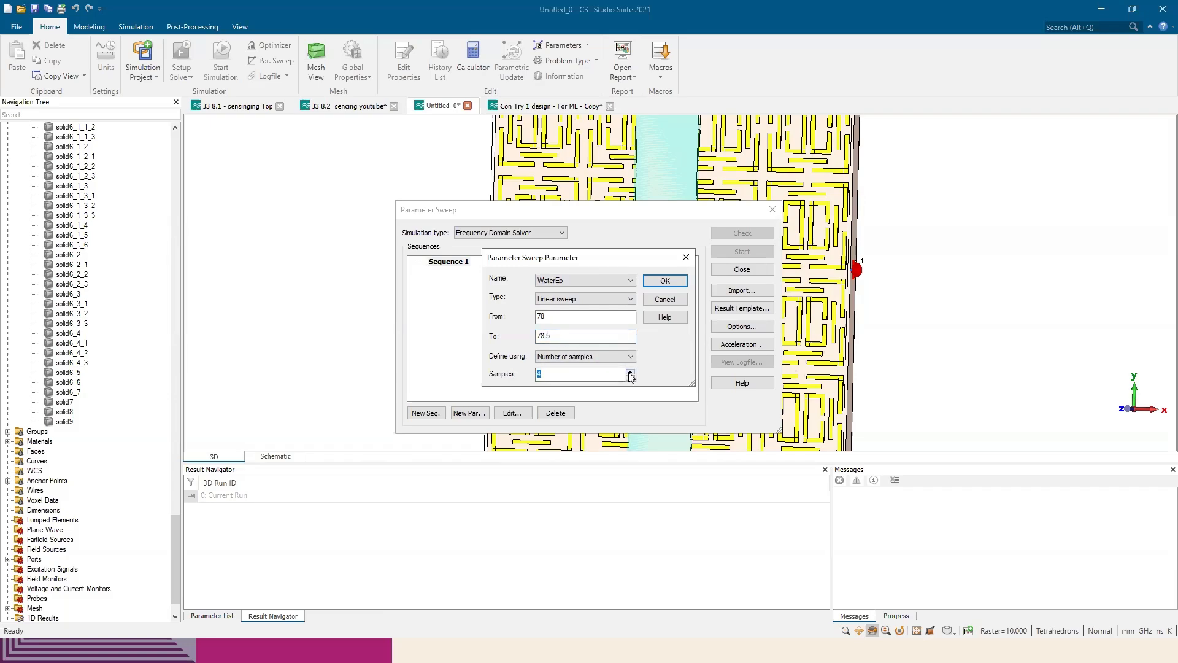
pyautogui.press('Return')
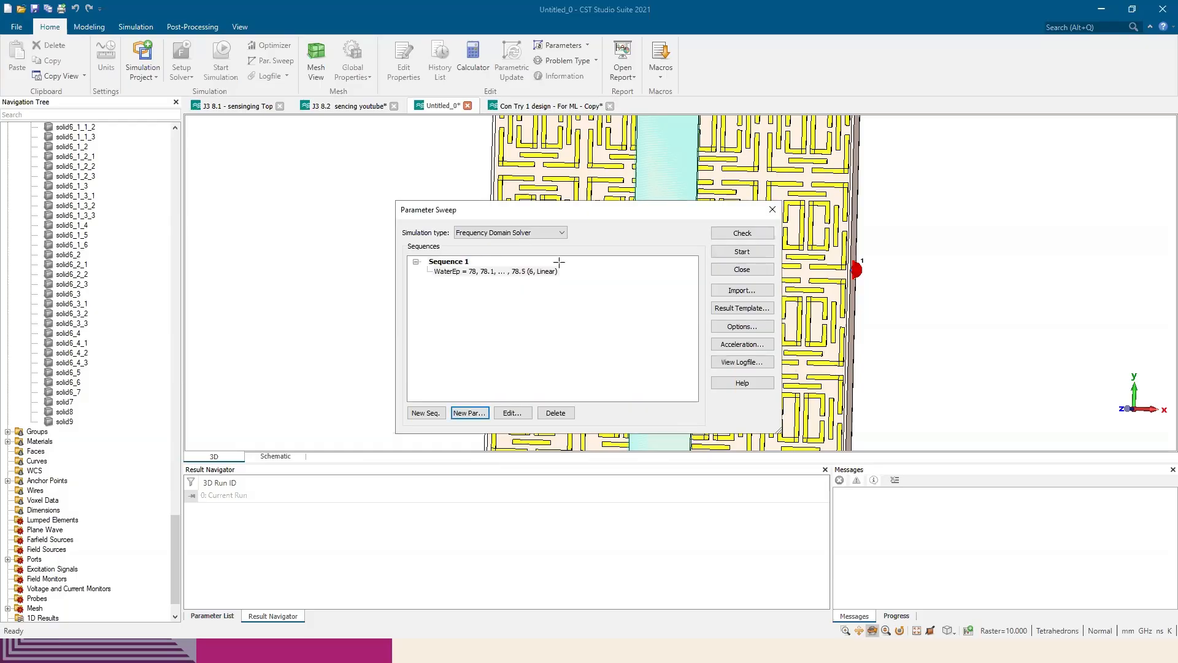
pyautogui.press('Escape')
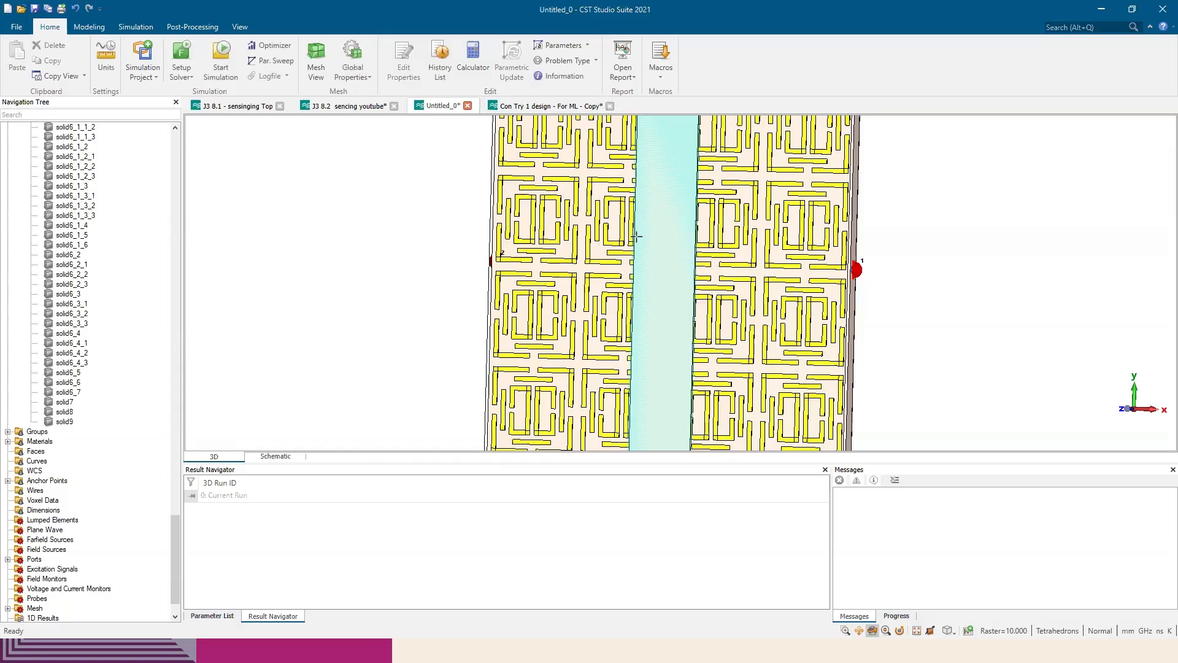
# Switch to the paper and review the pH results in Figure 12, the Figure 11 measurement setup and the sensitivity discussion
pyautogui.hotkey('alt', 'Tab')
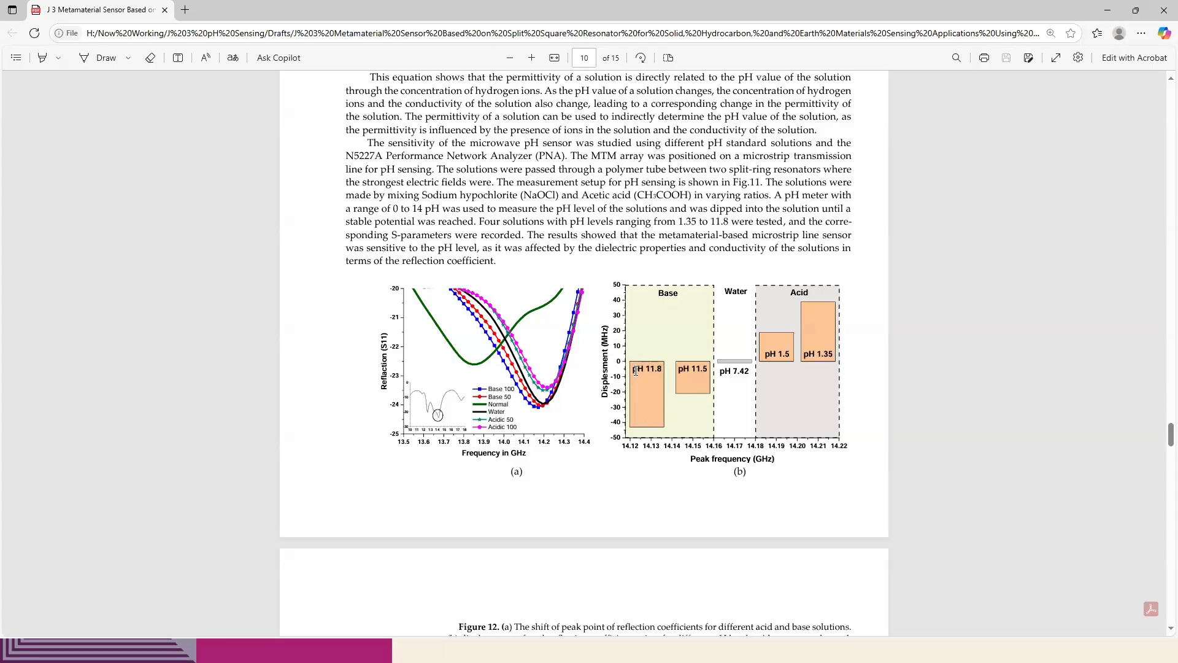
pyautogui.moveTo(655, 398); pyautogui.dragTo(740, 372)
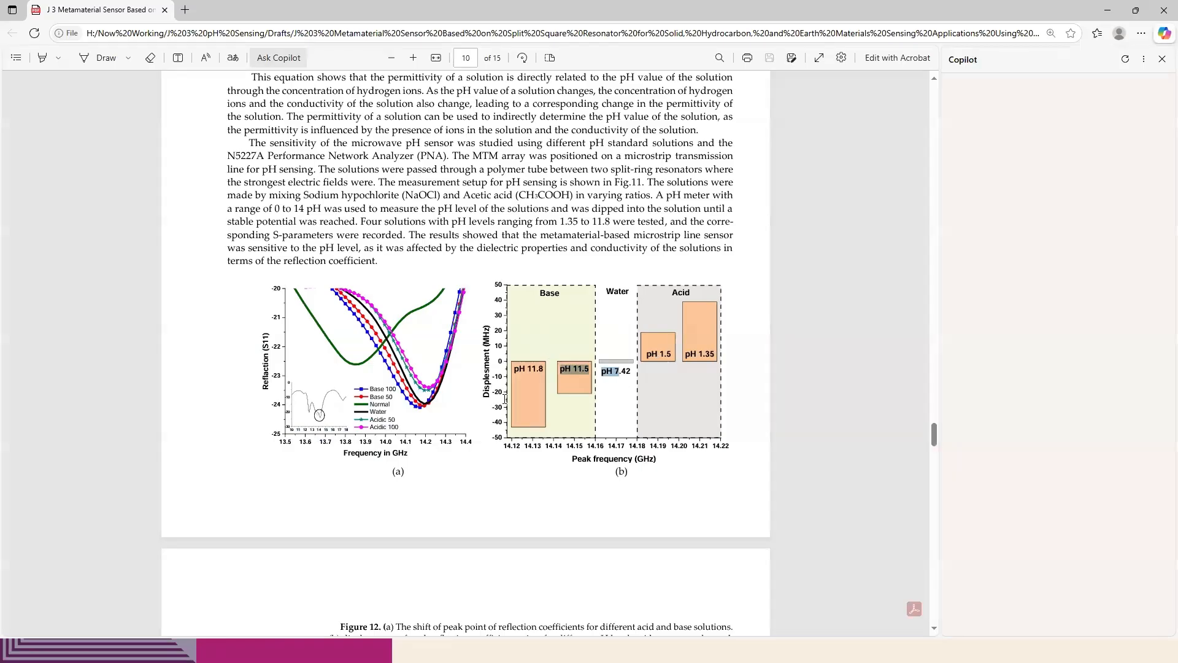
pyautogui.scroll(8, 494, 390)
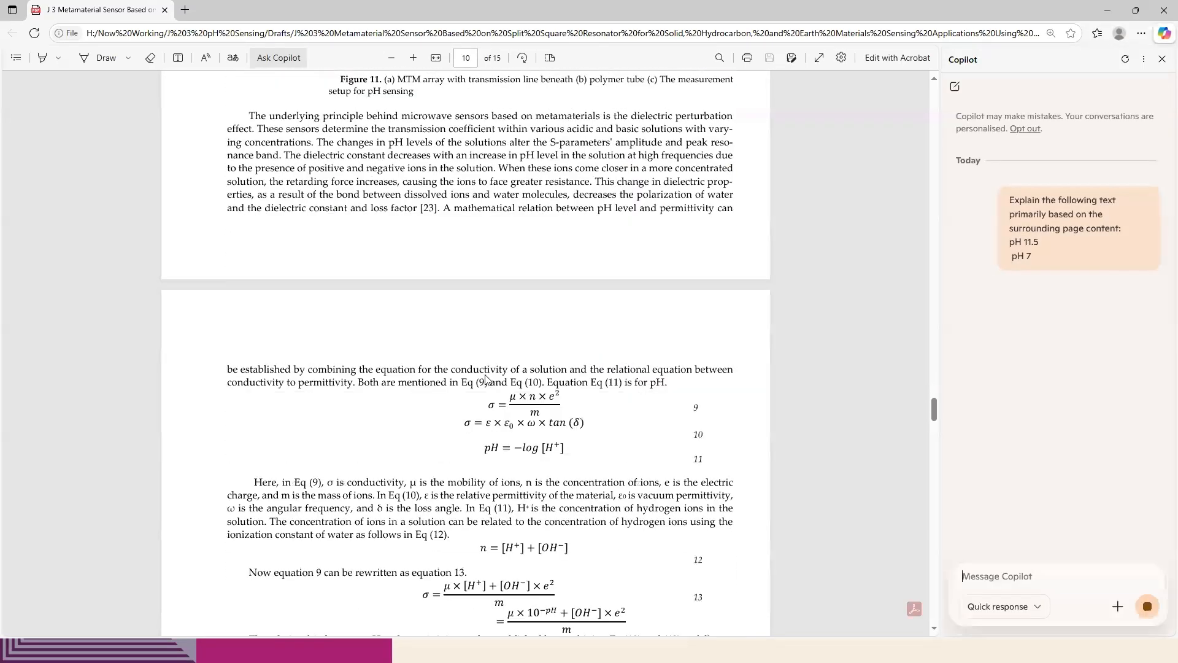
pyautogui.scroll(6, 485, 377)
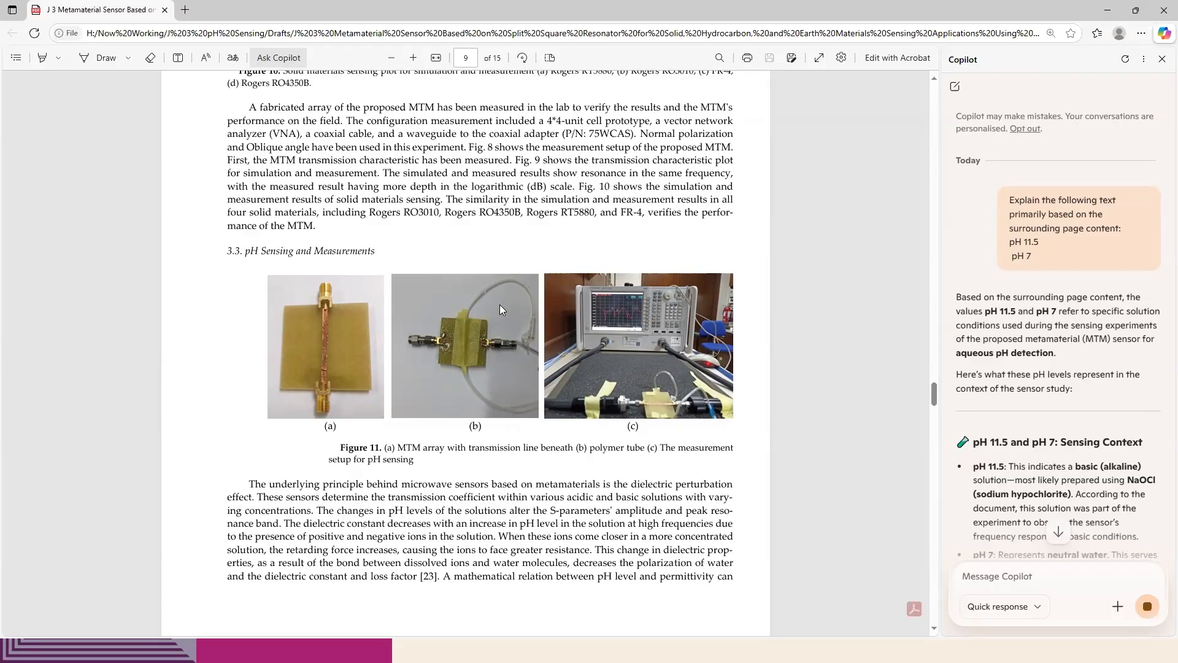
pyautogui.scroll(-20, 499, 304)
pyautogui.scroll(-6, 400, 435)
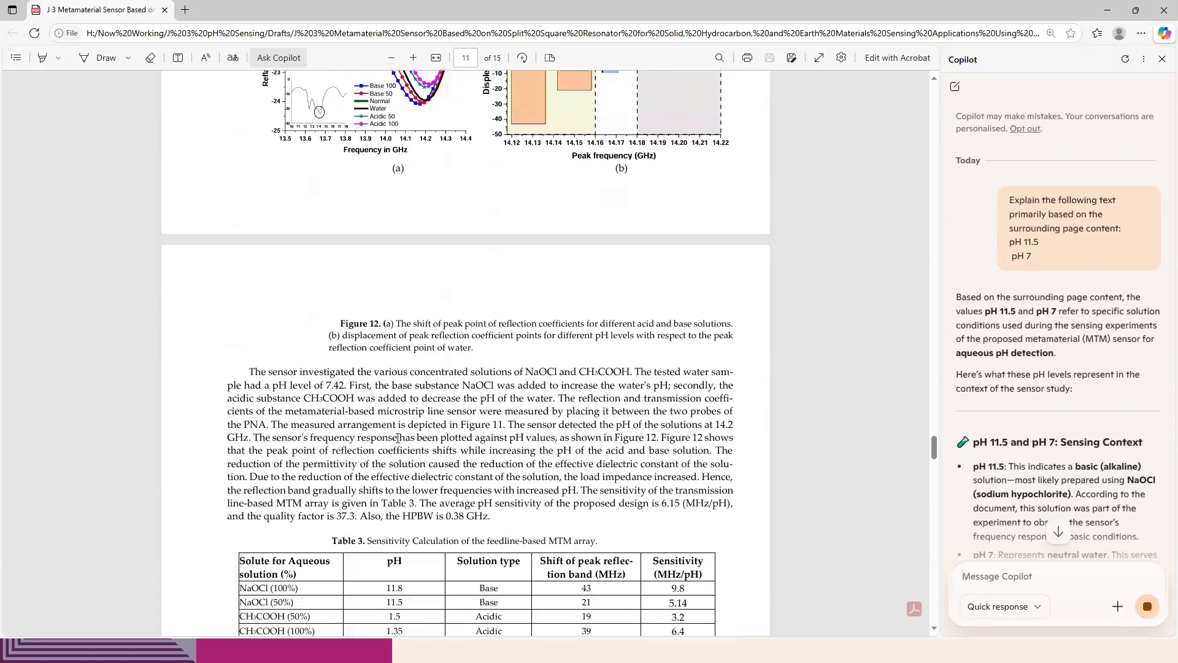
# Examine the solution types, peak shifts and sensitivities in the paper's Table 3 against the Figure 12 reflection curves and displacement chart
pyautogui.moveTo(262, 275); pyautogui.dragTo(270, 320)
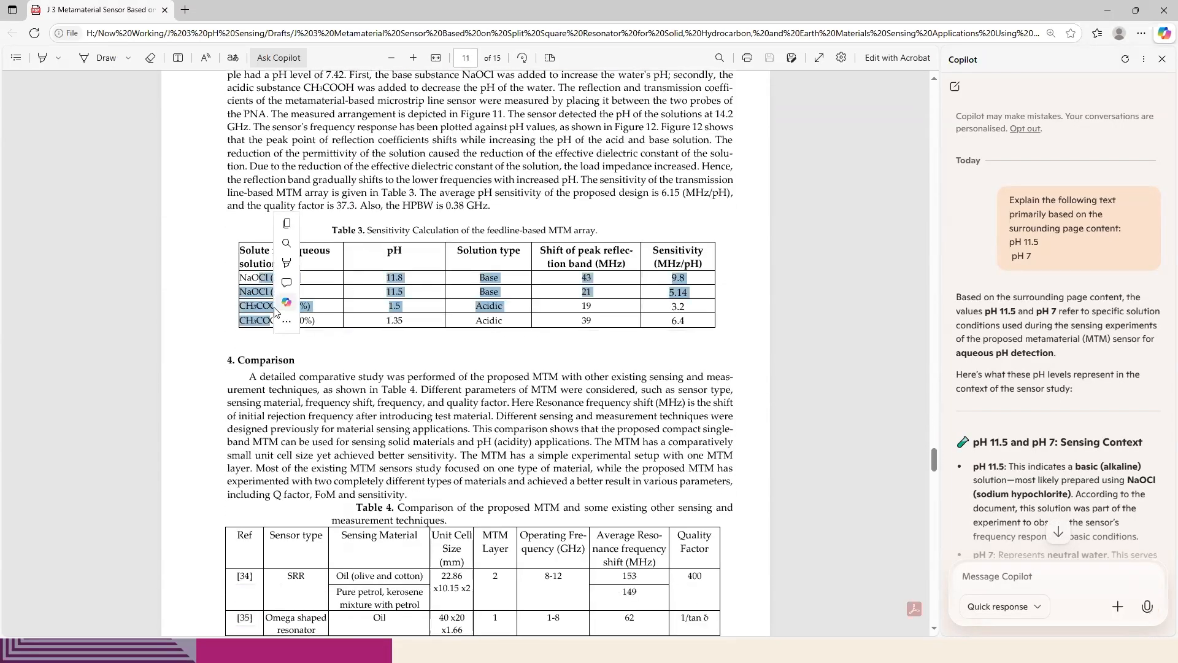
pyautogui.click(287, 227)
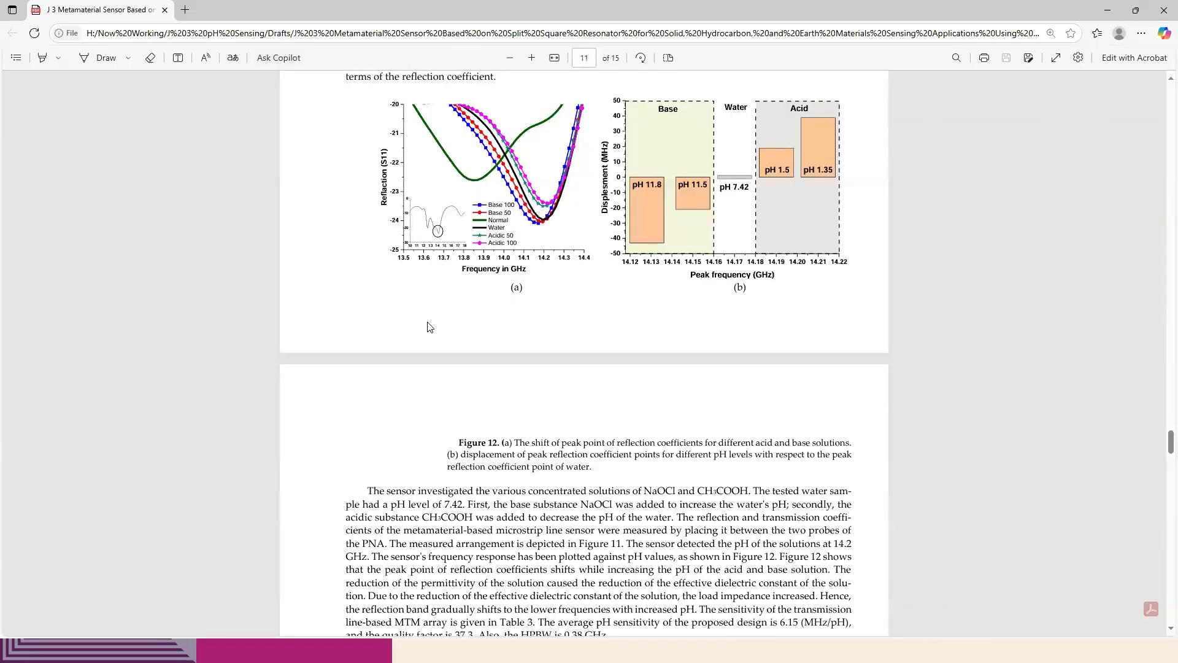
pyautogui.scroll(9, 431, 327)
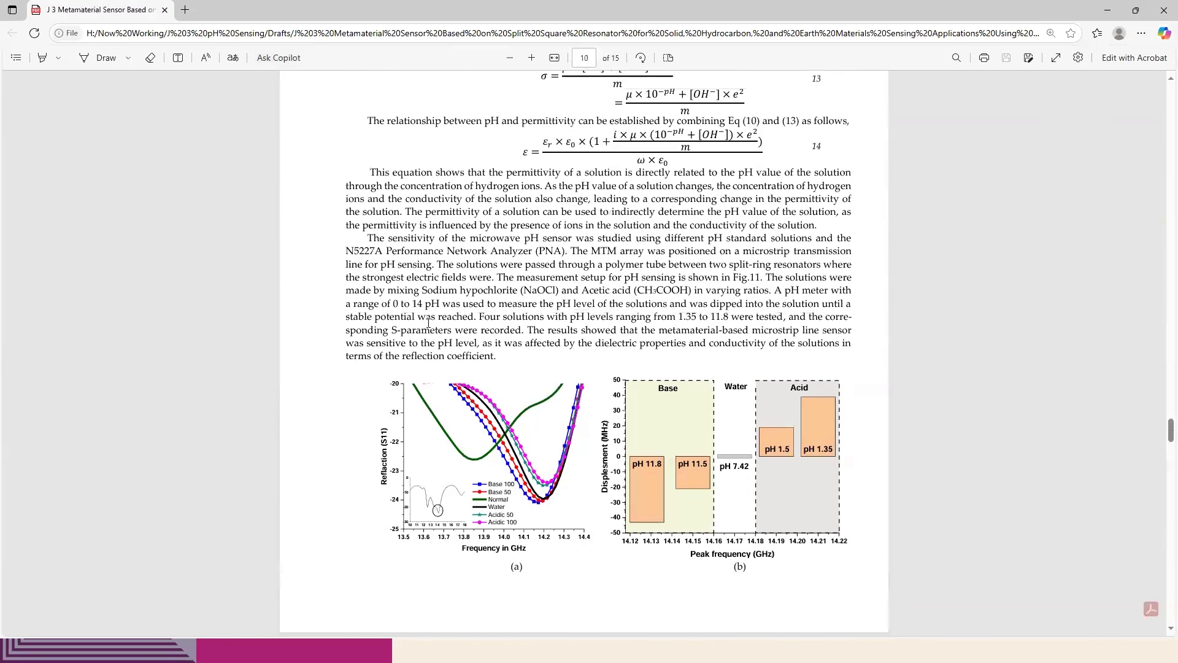
pyautogui.scroll(-15, 433, 325)
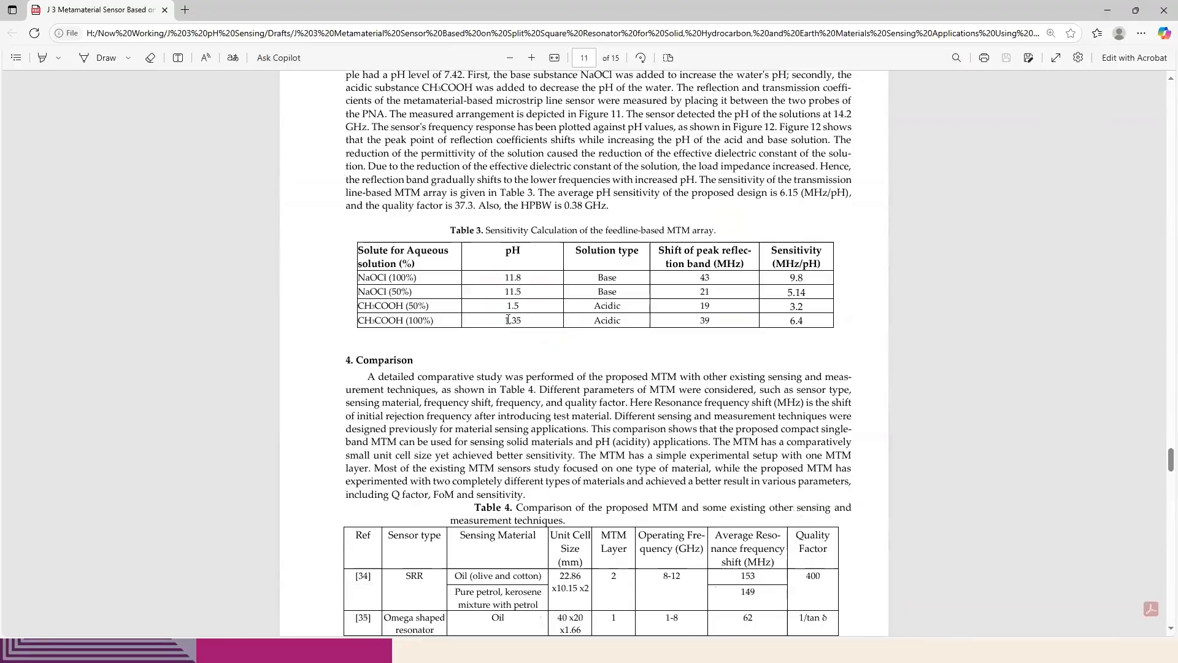
pyautogui.scroll(10, 540, 336)
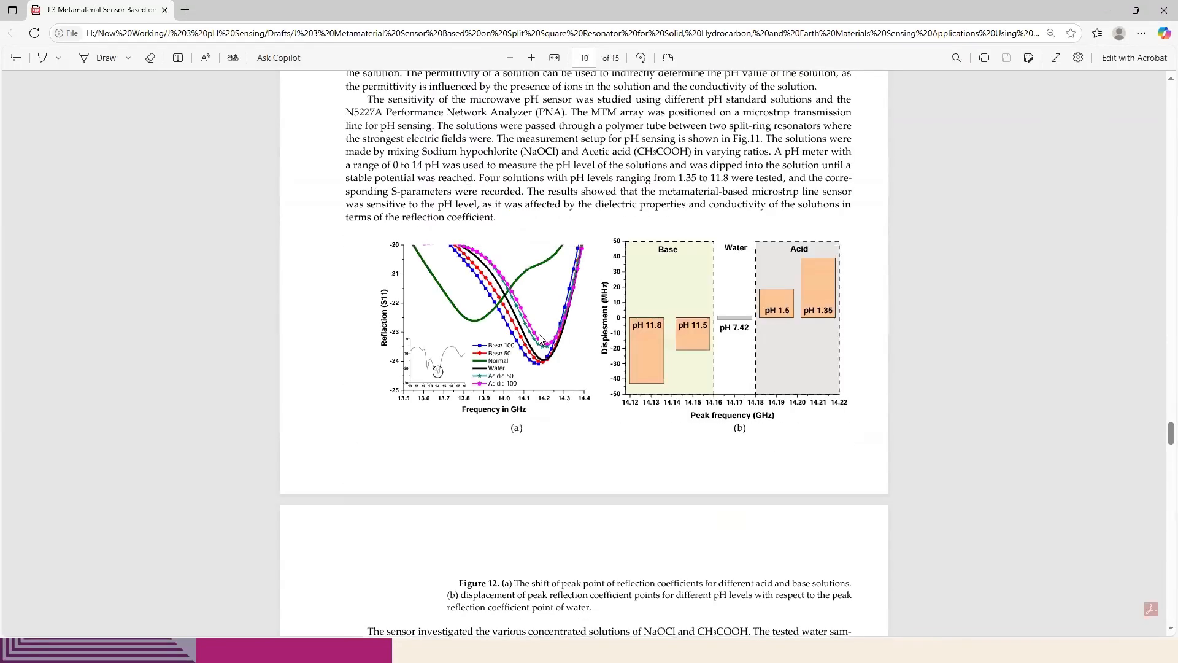
pyautogui.scroll(-5, 462, 522)
pyautogui.scroll(-4, 462, 522)
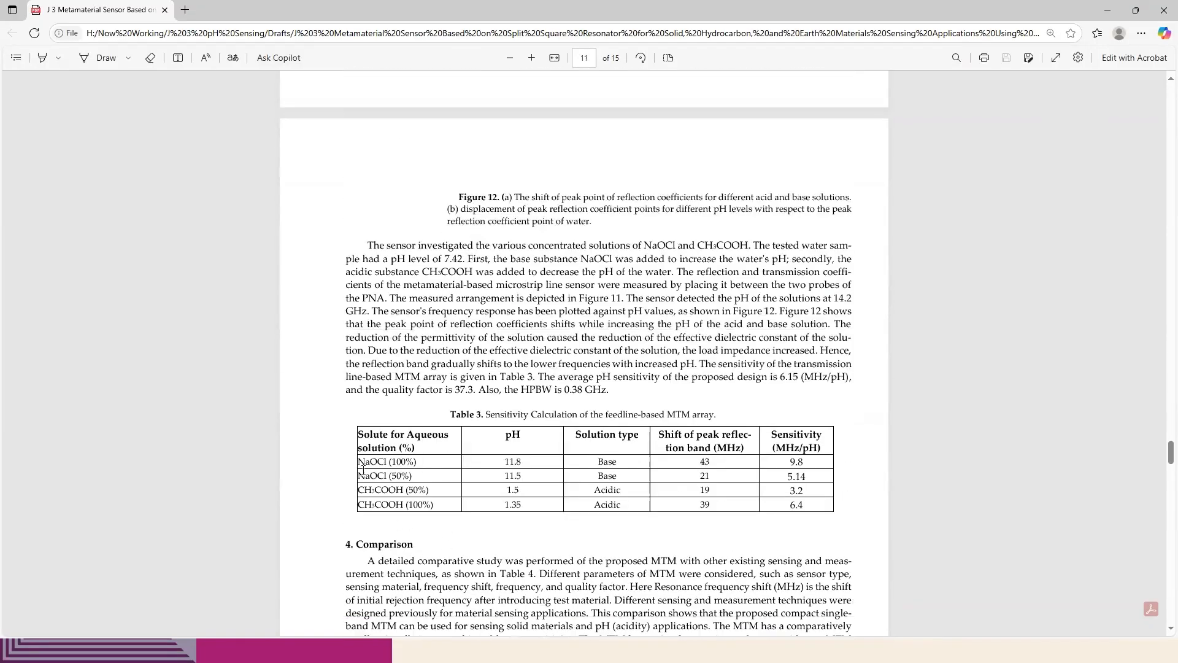
pyautogui.scroll(8, 393, 466)
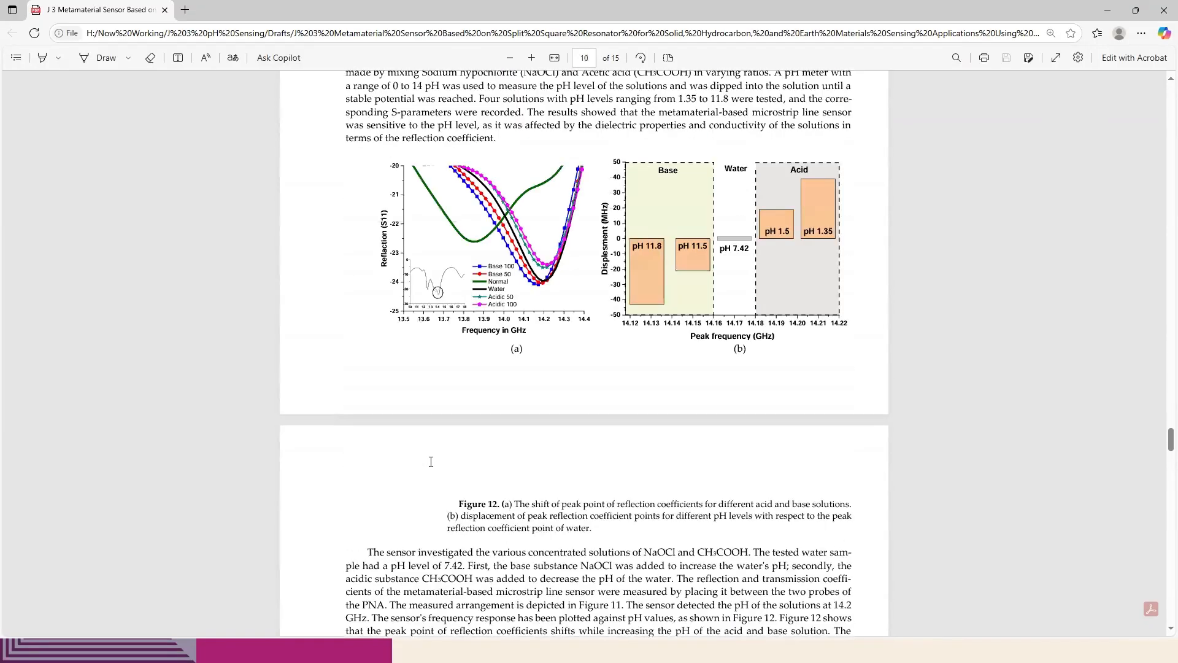
pyautogui.scroll(-1, 460, 473)
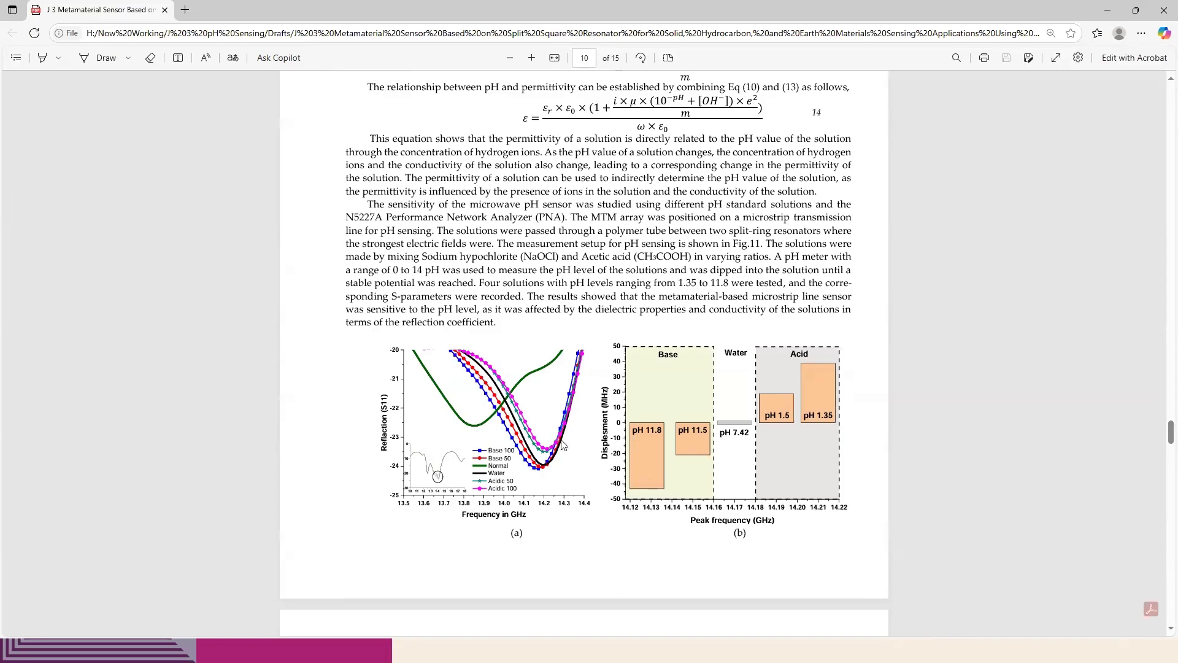
# Review the paper's Table 4 comparison, the equations relating pH to permittivity and the text around Figure 12
pyautogui.scroll(-5, 655, 449)
pyautogui.scroll(-6, 601, 462)
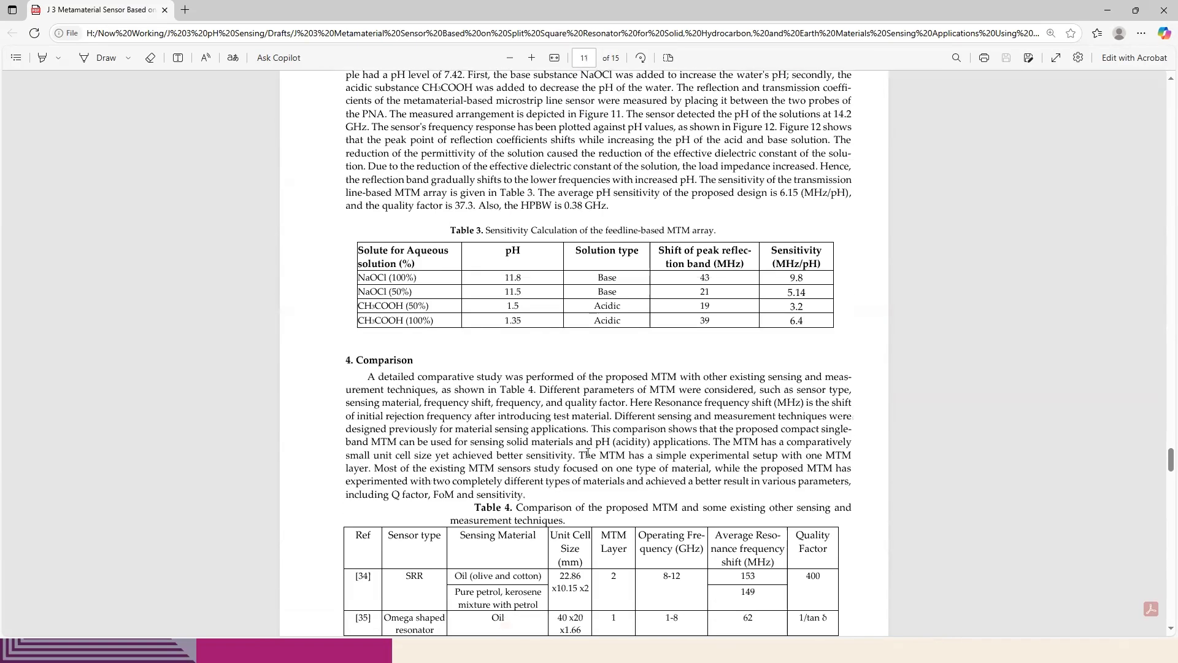
pyautogui.scroll(-2, 588, 453)
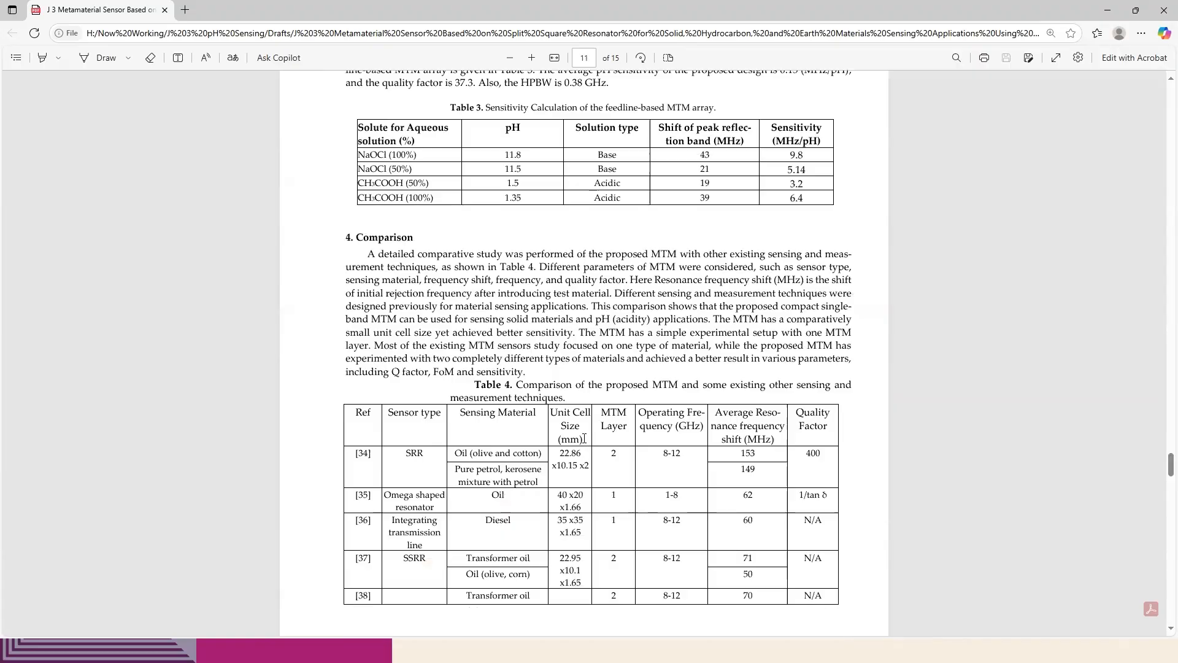
pyautogui.scroll(16, 584, 437)
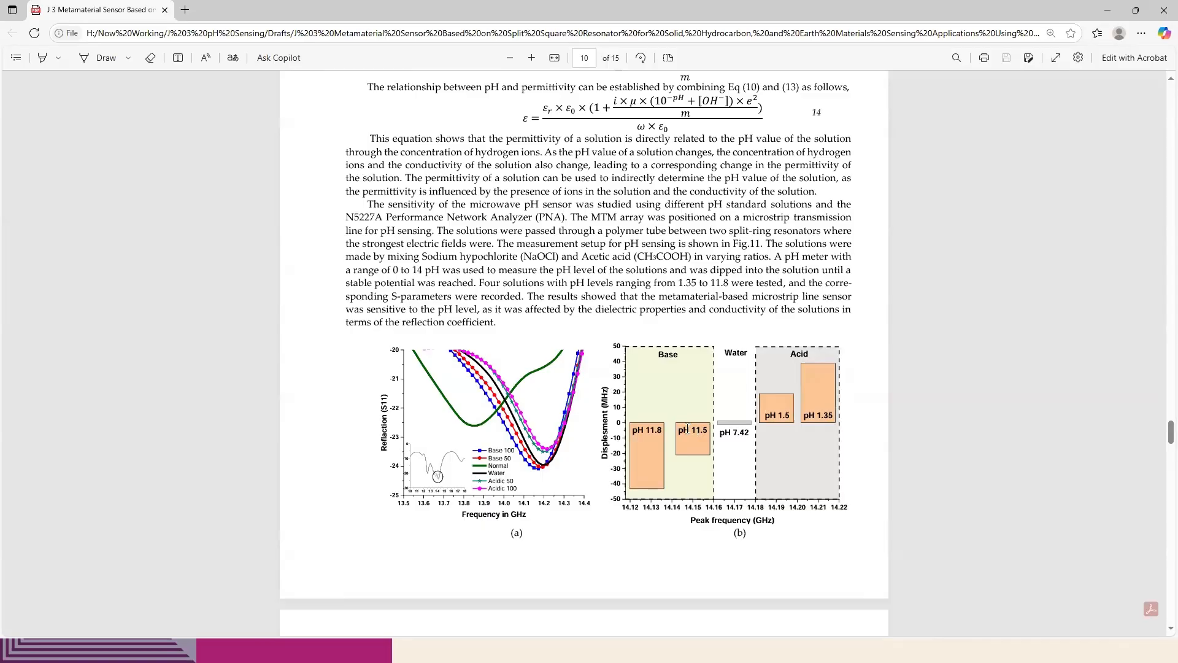
pyautogui.scroll(6, 630, 444)
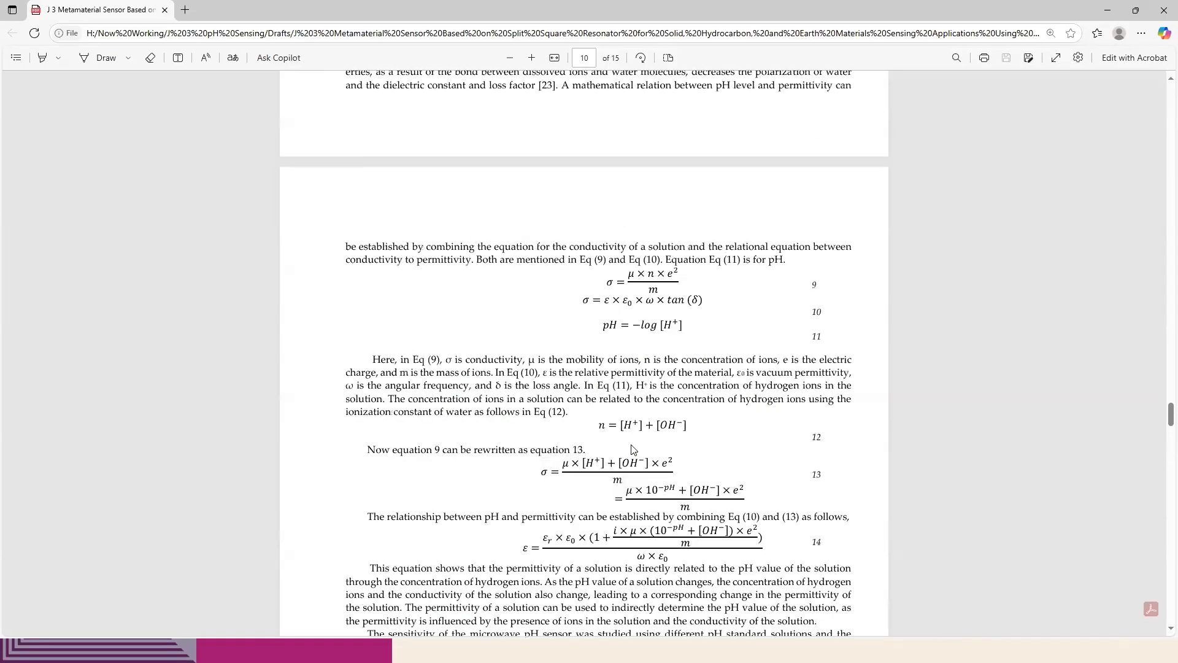
pyautogui.scroll(-20, 632, 451)
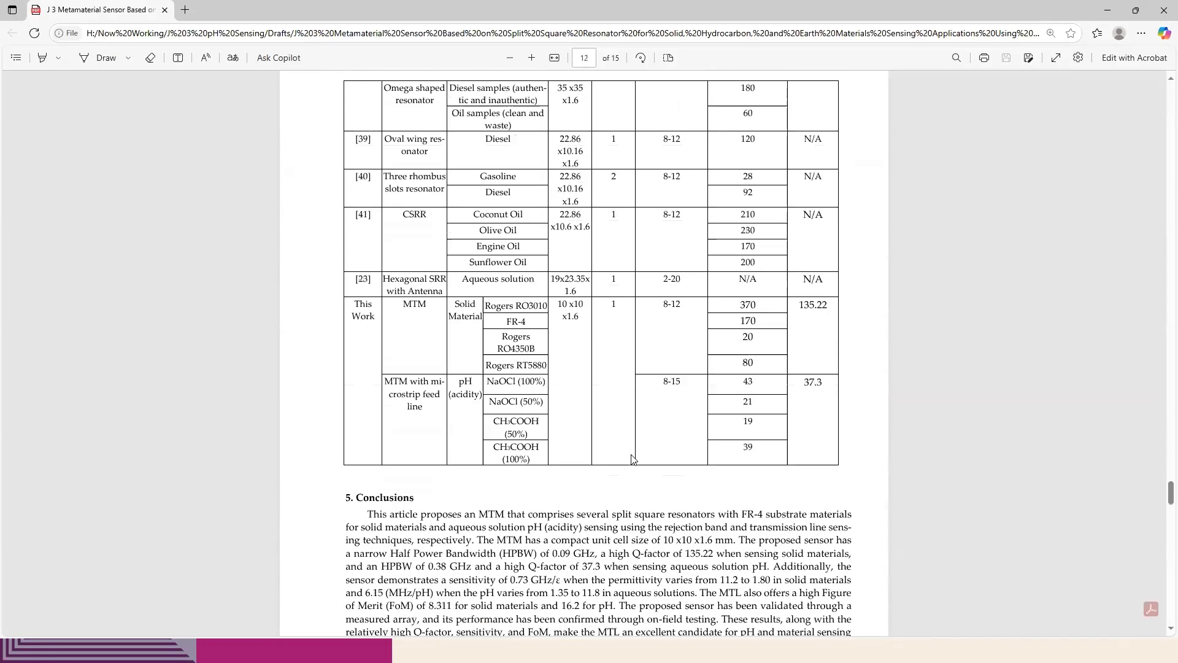
pyautogui.scroll(15, 636, 465)
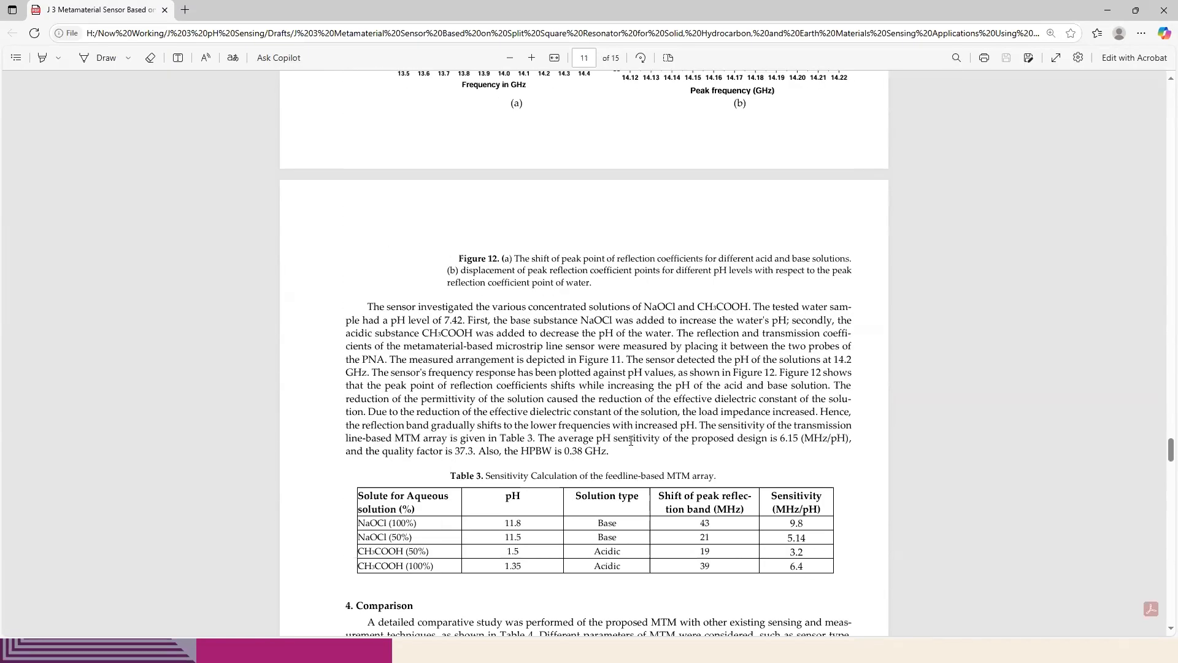
# Switch to CST Studio Suite and inspect the array with its water brick and ports from several angles
pyautogui.hotkey('alt', 'Tab')
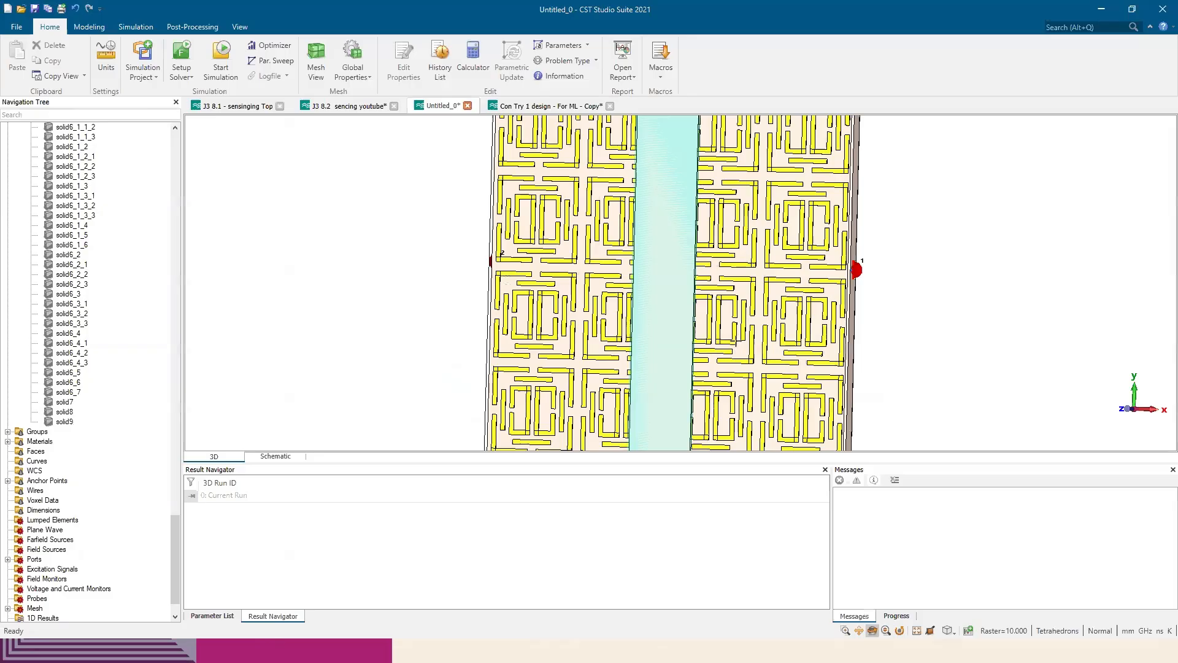
pyautogui.moveTo(736, 343); pyautogui.dragTo(537, 346)
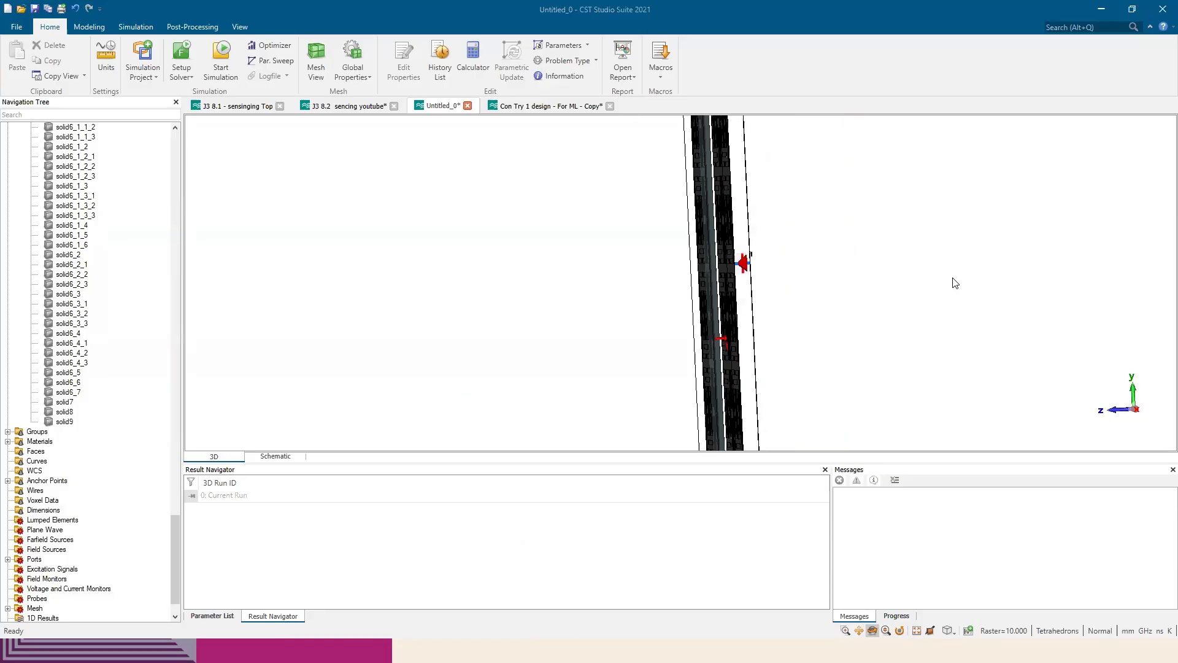
pyautogui.moveTo(694, 242); pyautogui.dragTo(736, 273)
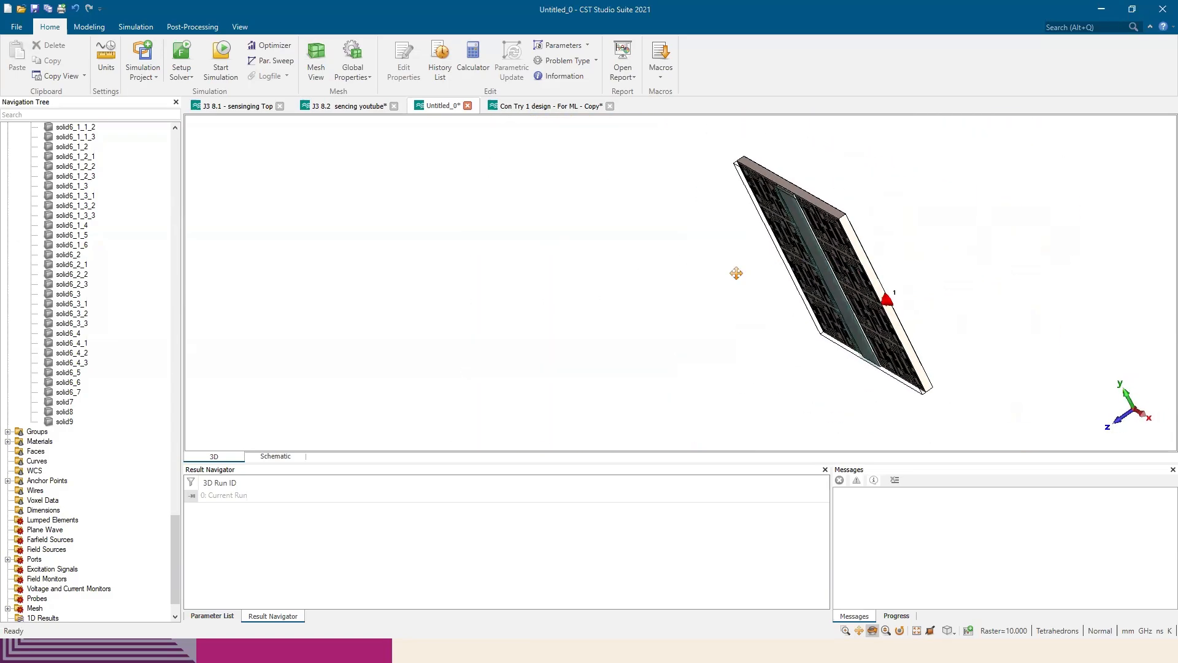
pyautogui.moveTo(736, 274); pyautogui.dragTo(632, 285, button='middle')
pyautogui.moveTo(632, 285); pyautogui.dragTo(522, 245)
# Open the J3 8.1 sensing project and plot the SZmin(1),Zmax(1) S-parameter for all GG sweep runs
pyautogui.click(351, 111)
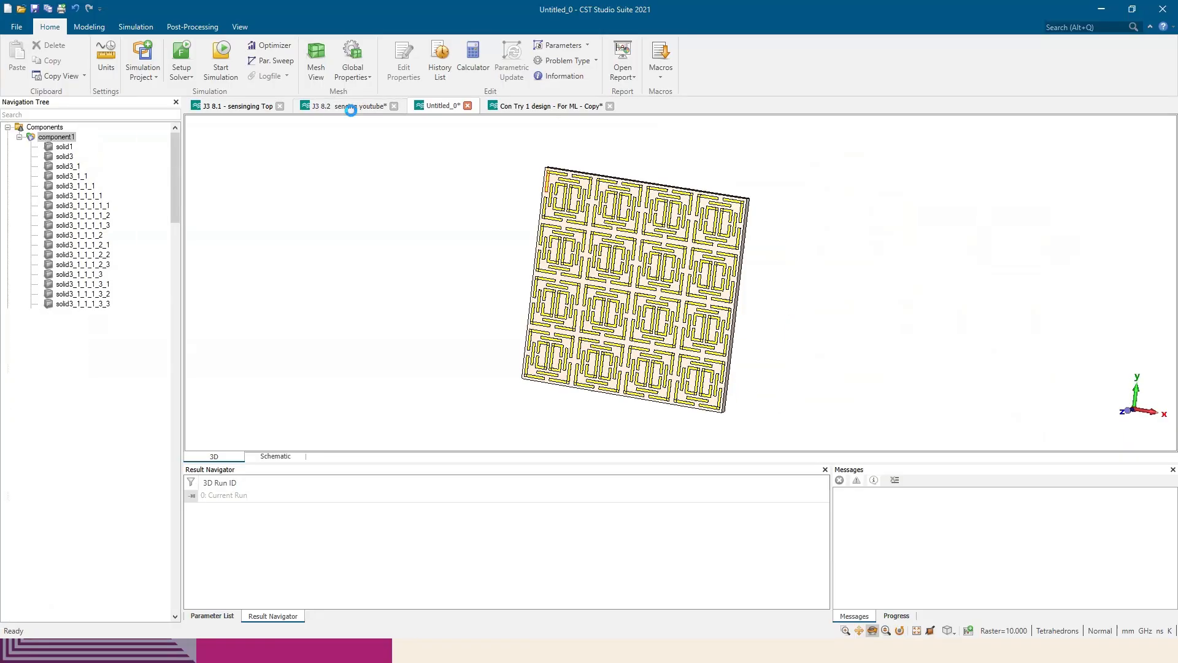
pyautogui.click(247, 109)
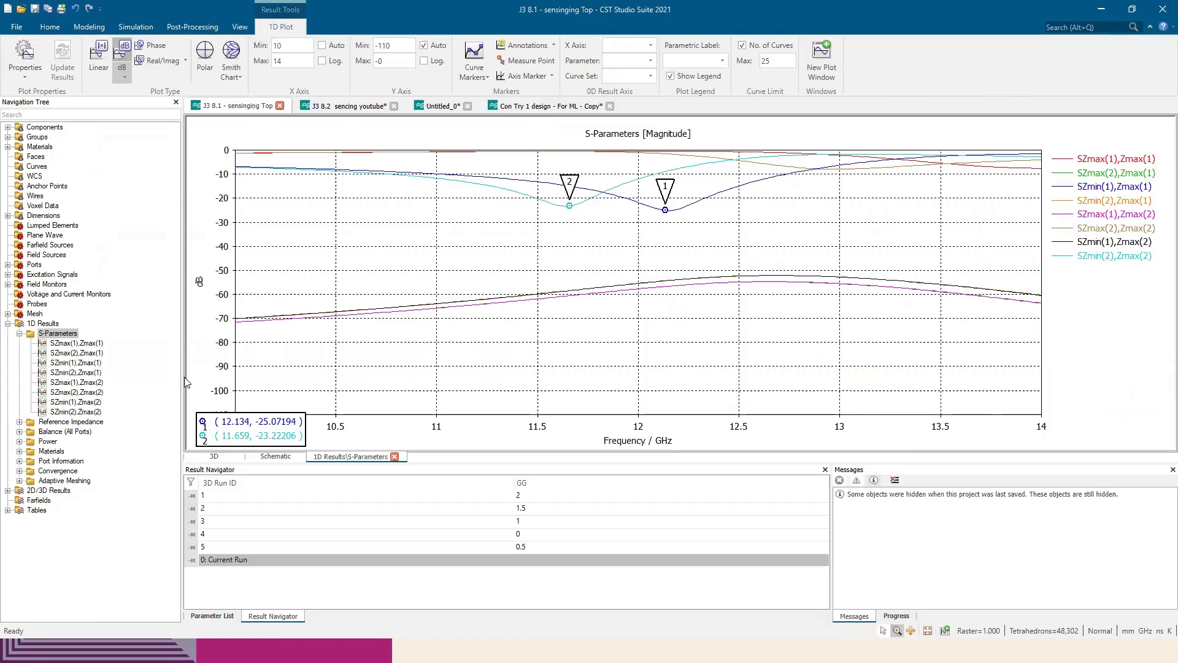
pyautogui.click(84, 343)
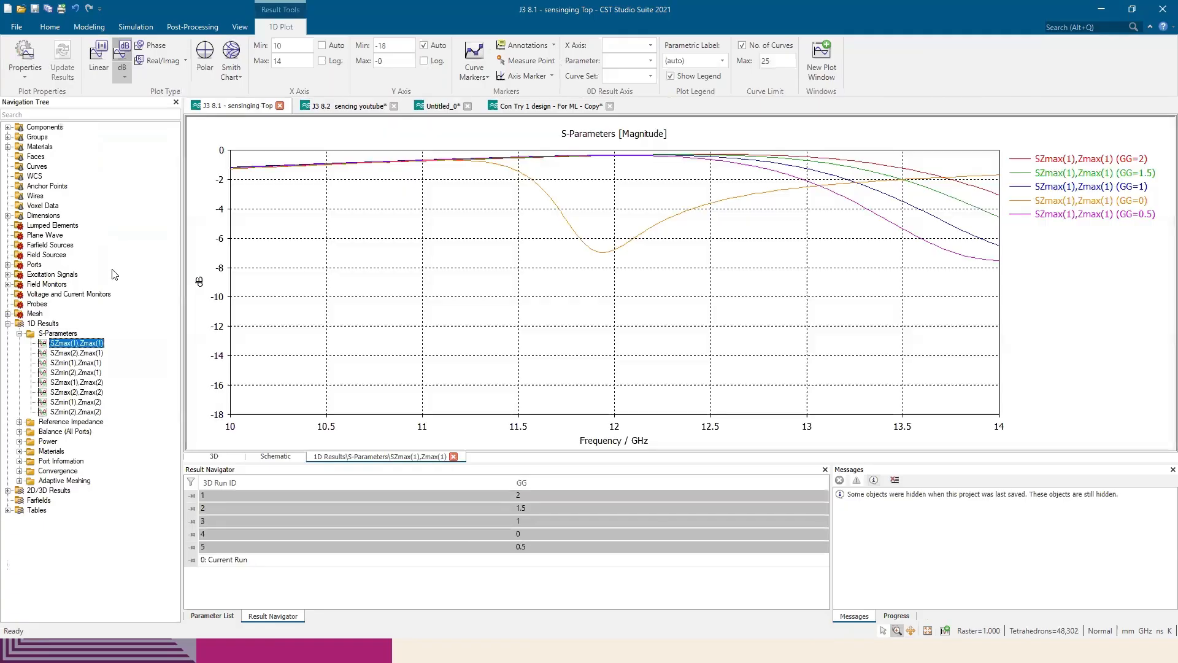
pyautogui.click(91, 361)
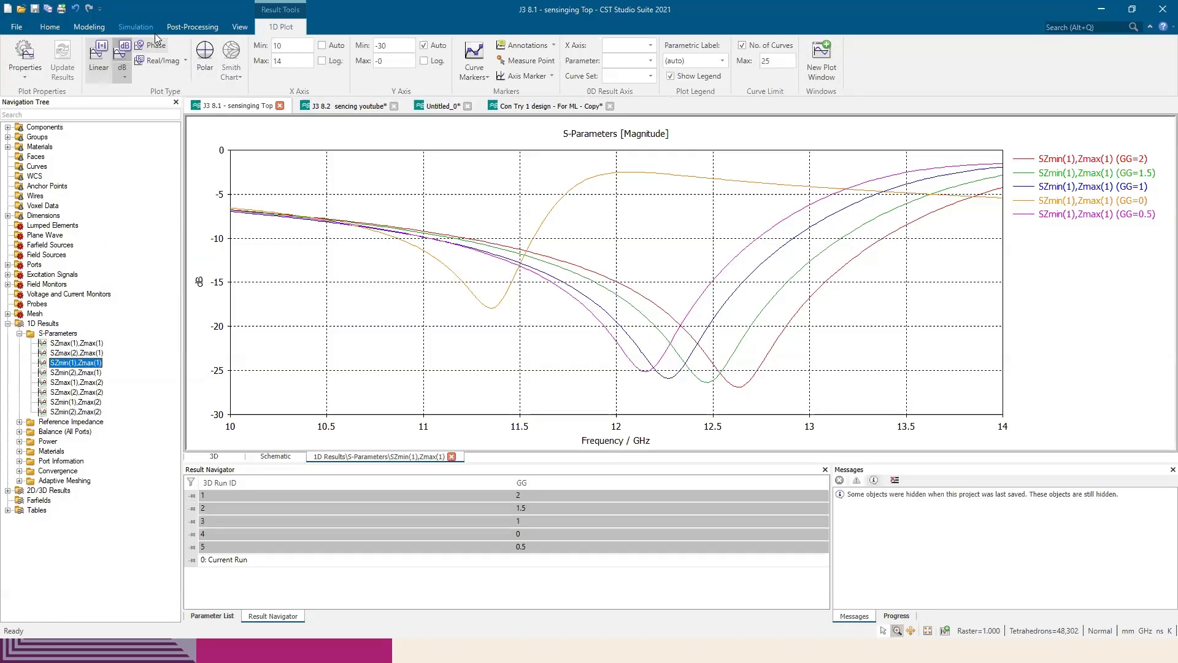
# Export the displayed SZmin(1),Zmax(1) plot data as the ASCII file Gval.txt on the Desktop
pyautogui.click(211, 28)
pyautogui.click(30, 62)
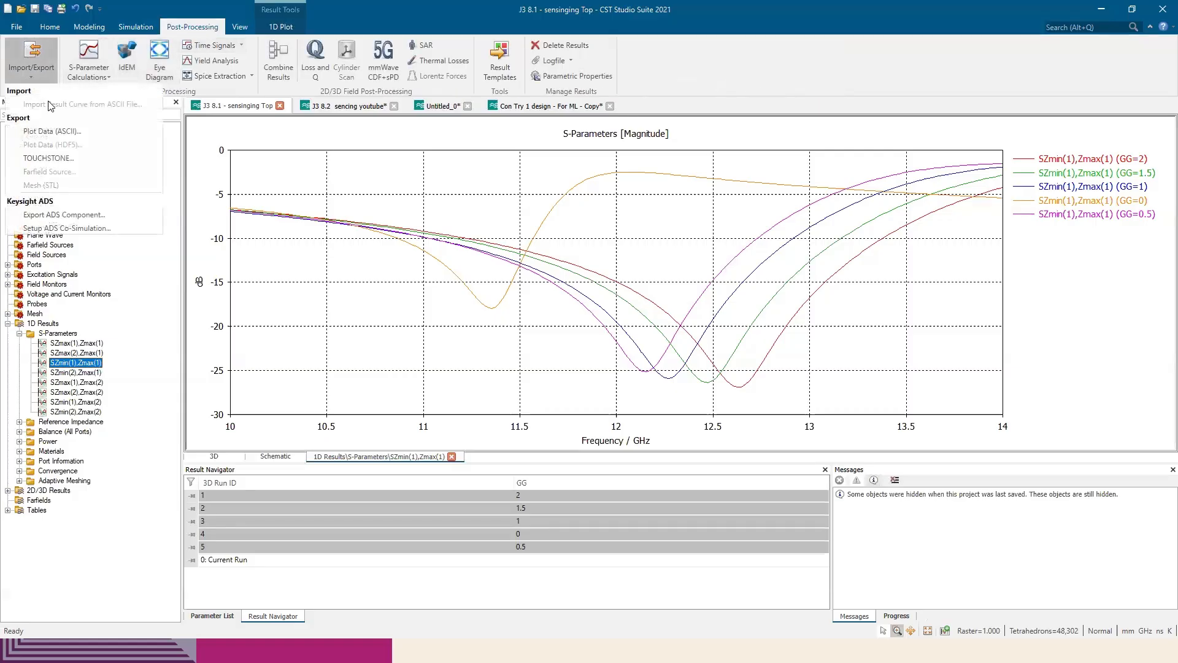
pyautogui.click(64, 131)
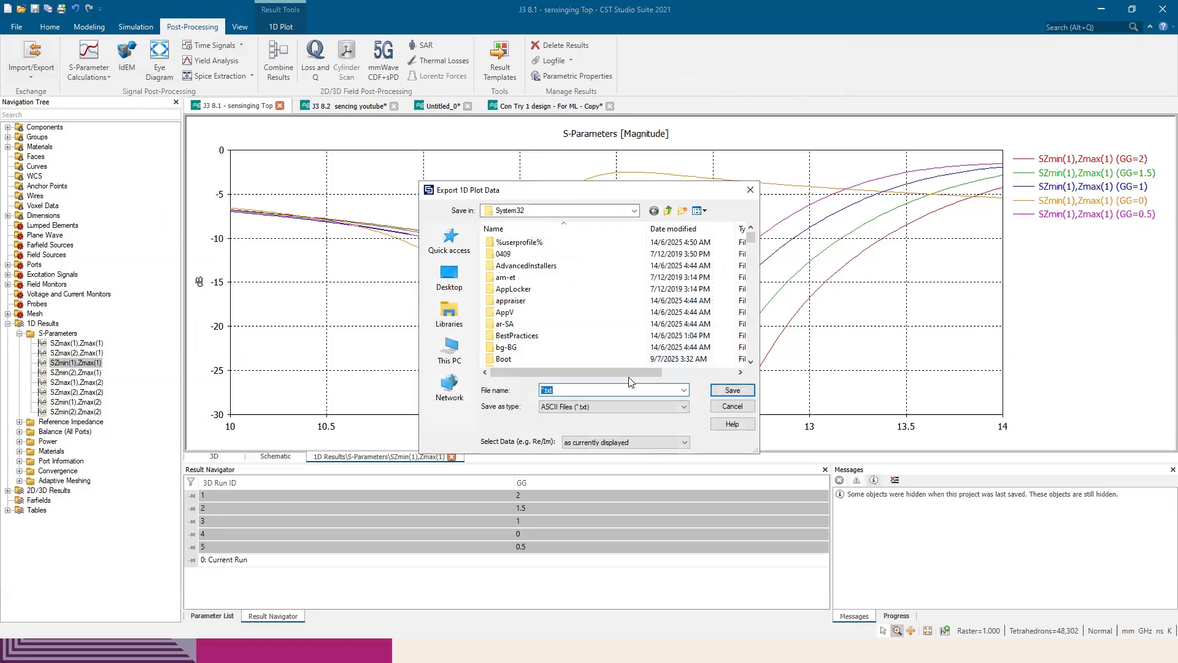
pyautogui.click(543, 391)
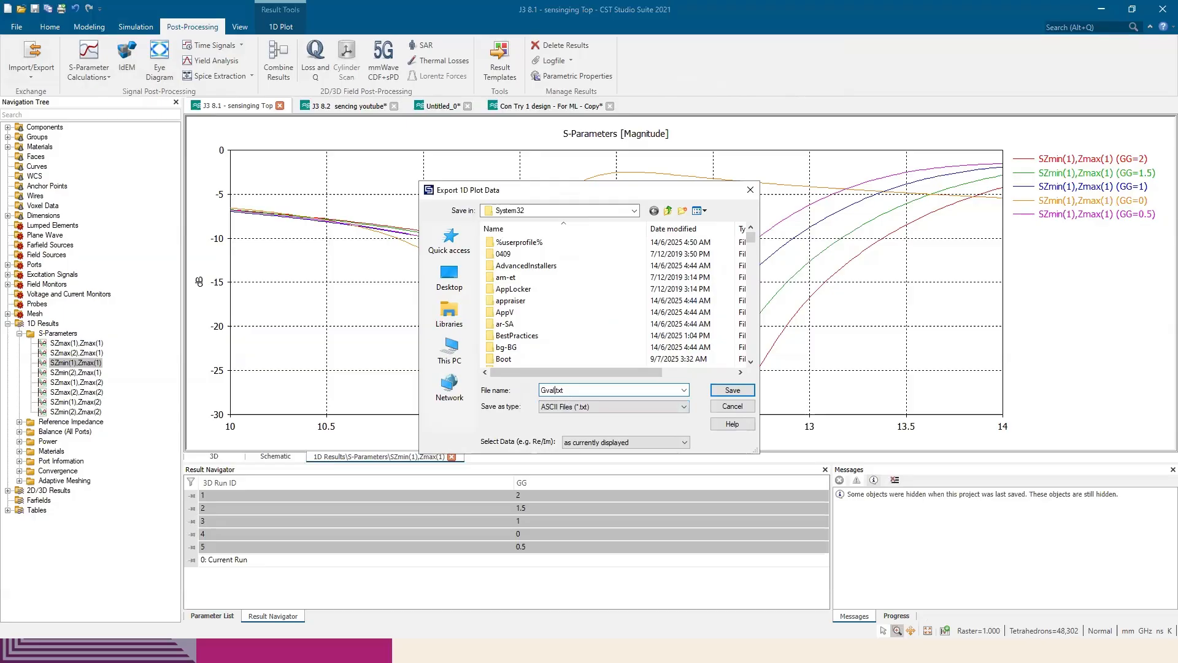
pyautogui.click(587, 407)
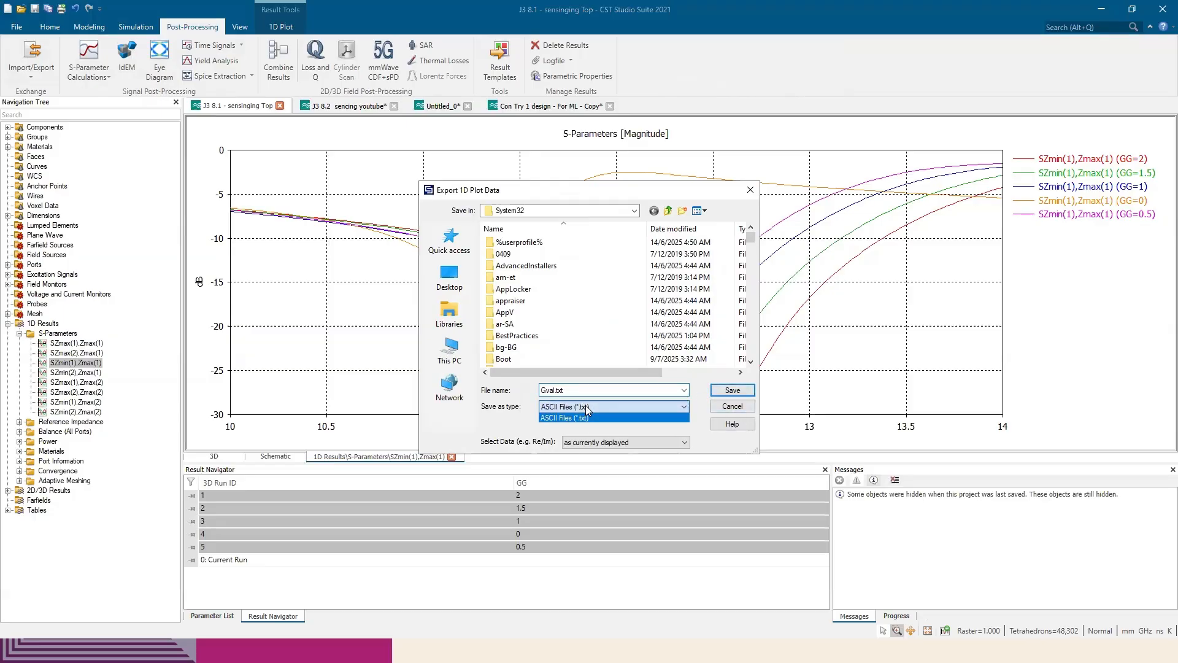
pyautogui.click(728, 393)
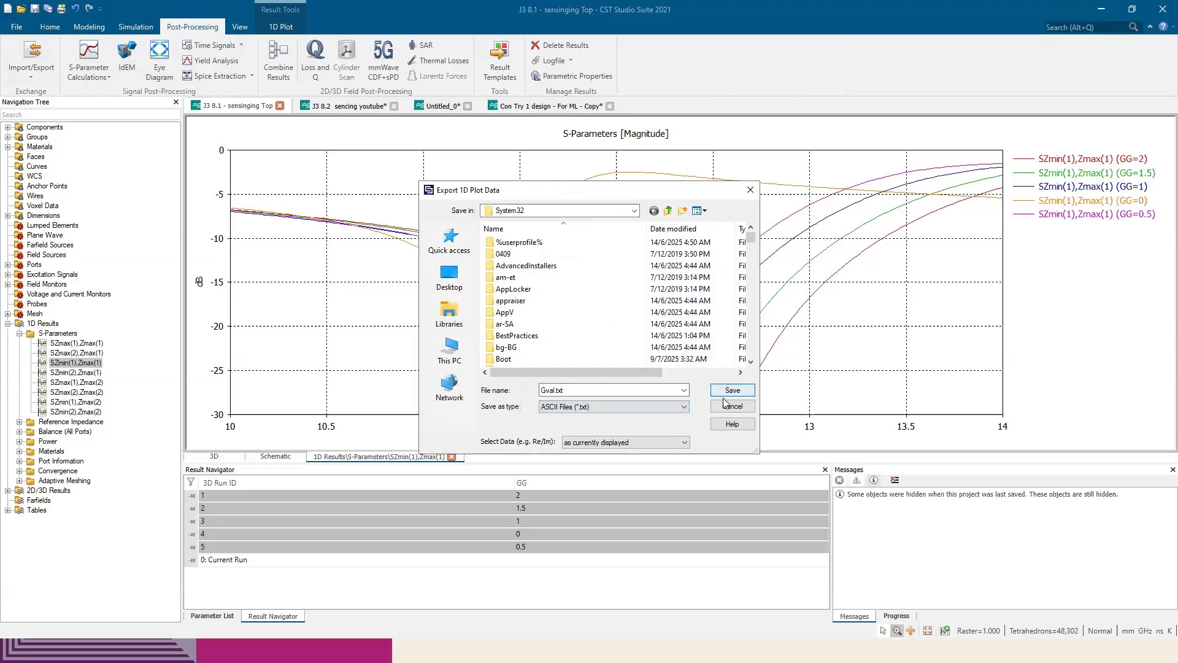
pyautogui.click(451, 278)
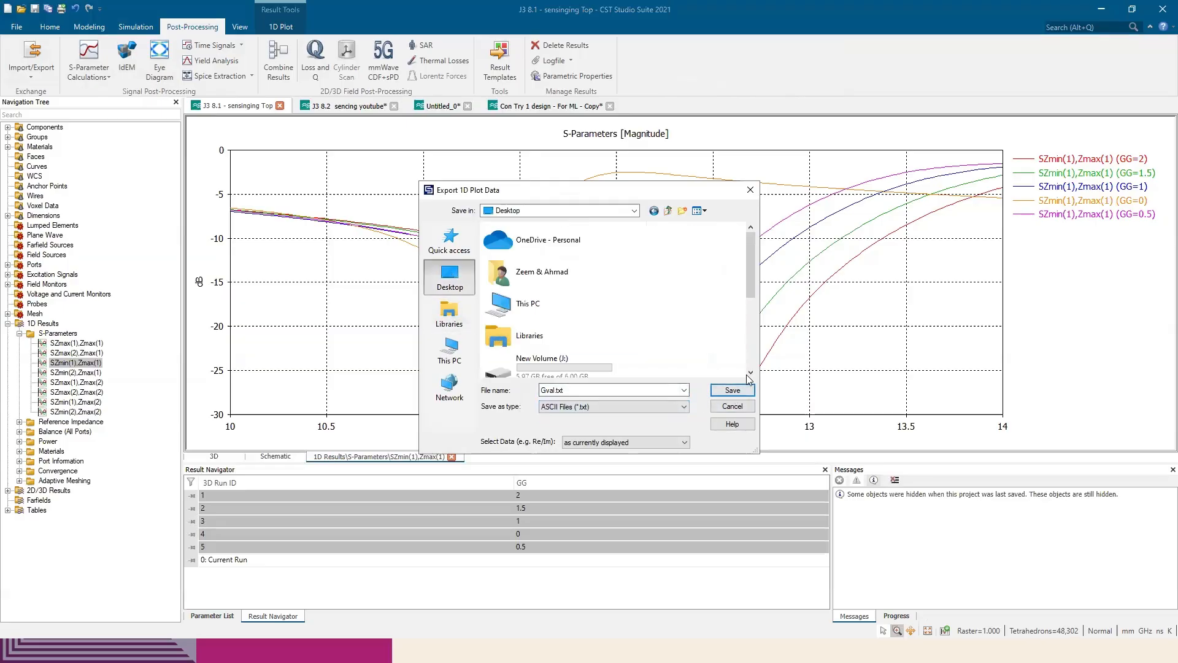
pyautogui.click(745, 393)
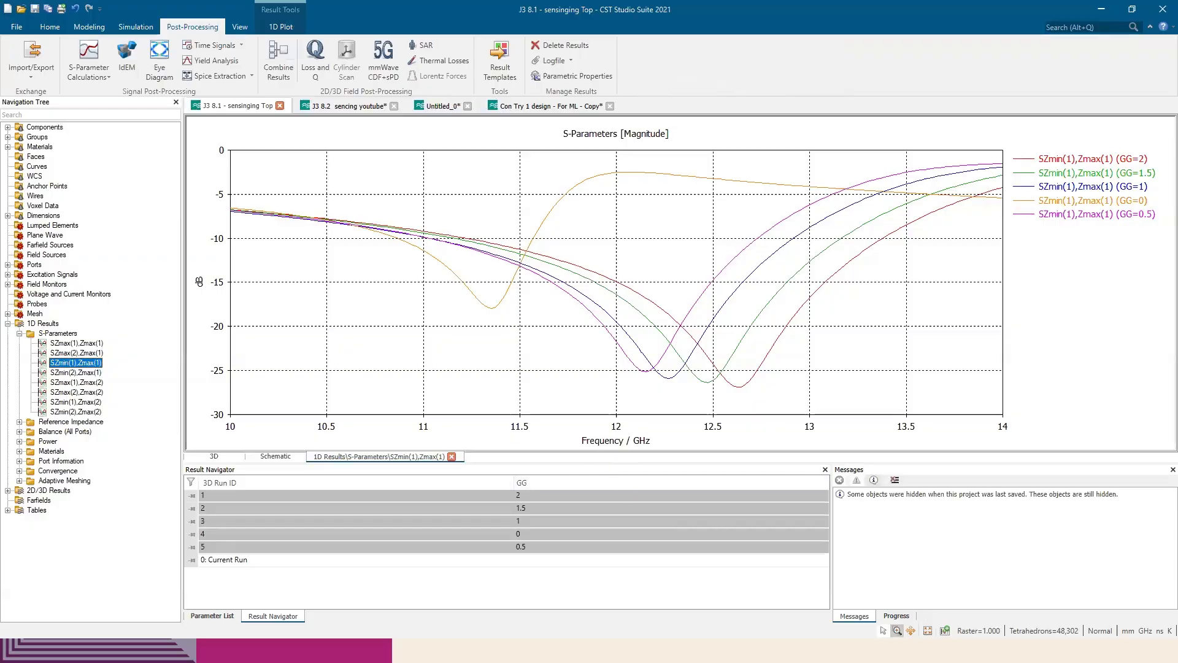
# Leave the slideshow, minimize the open windows, and open the exported Gval file from the desktop to check its frequency and magnitude columns before closing it
pyautogui.hotkey('alt', 'Tab')
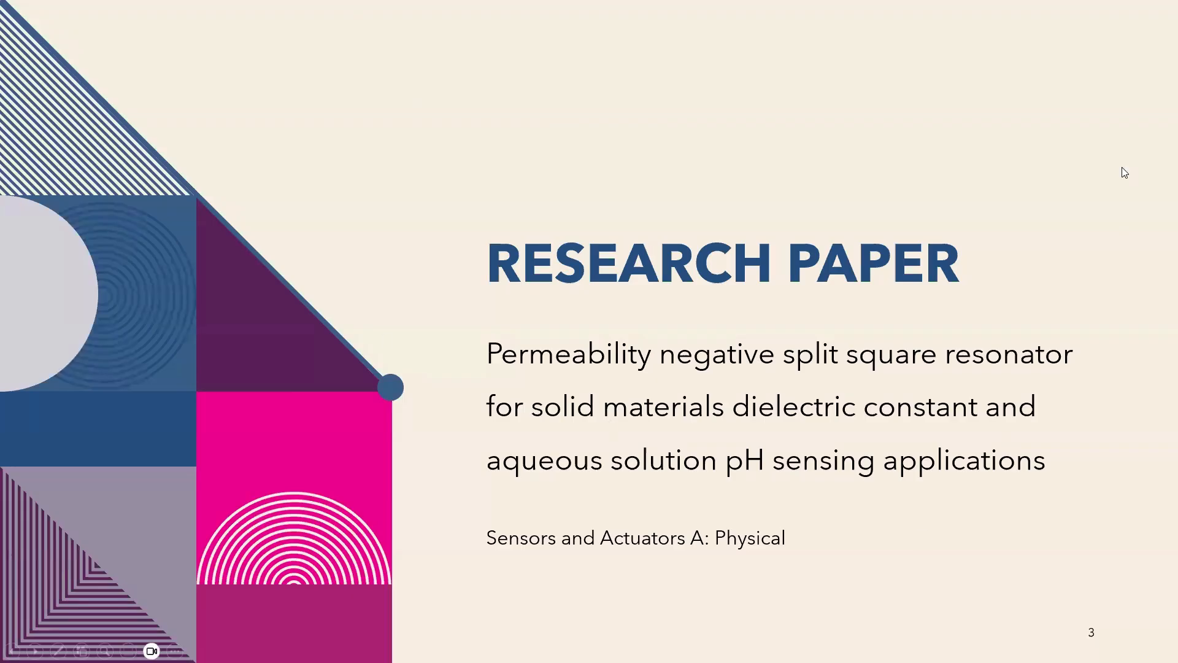
pyautogui.press('Escape')
pyautogui.click(1100, 13)
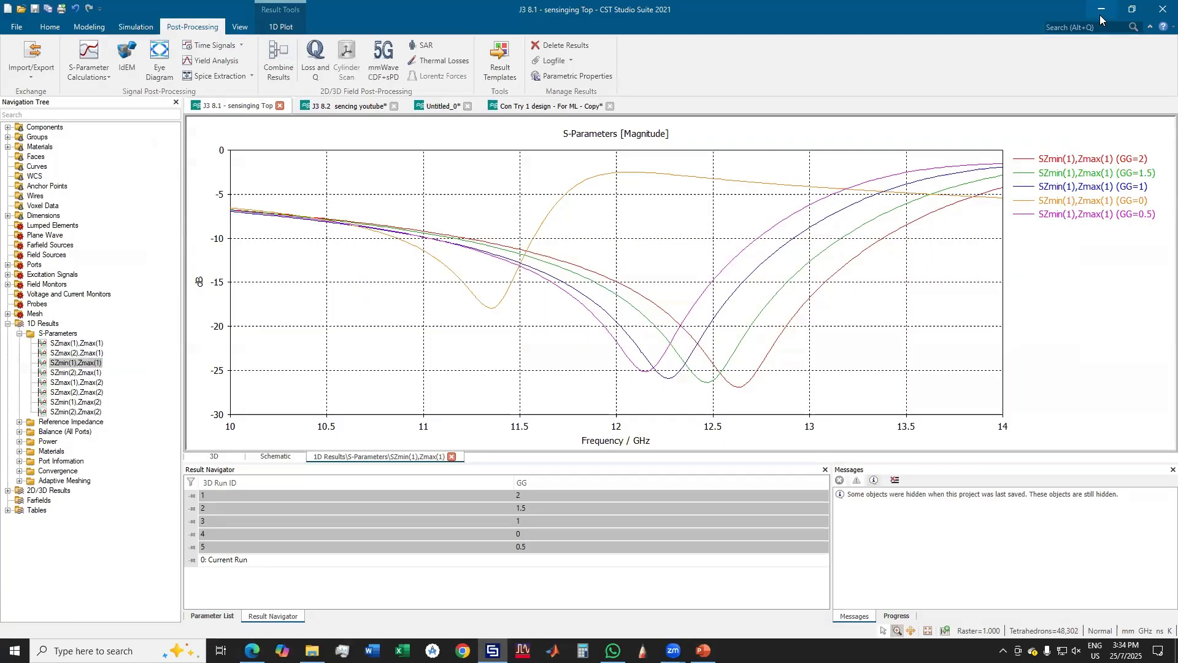
pyautogui.click(1100, 14)
pyautogui.click(1107, 10)
pyautogui.click(1102, 9)
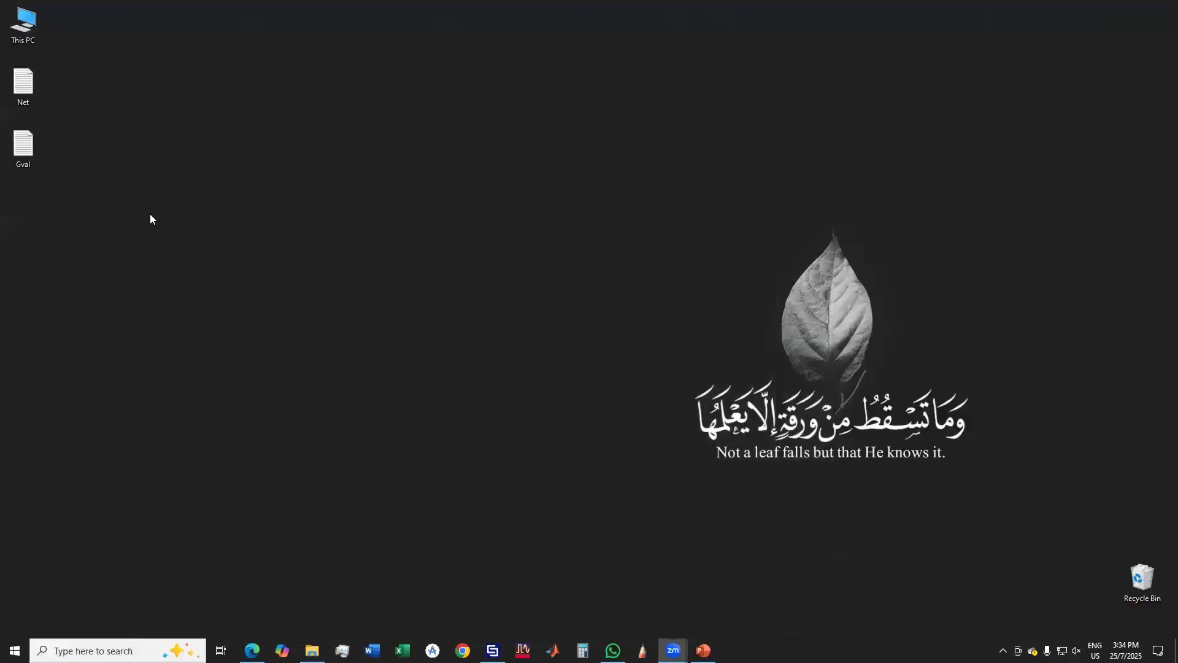
pyautogui.doubleClick(26, 140)
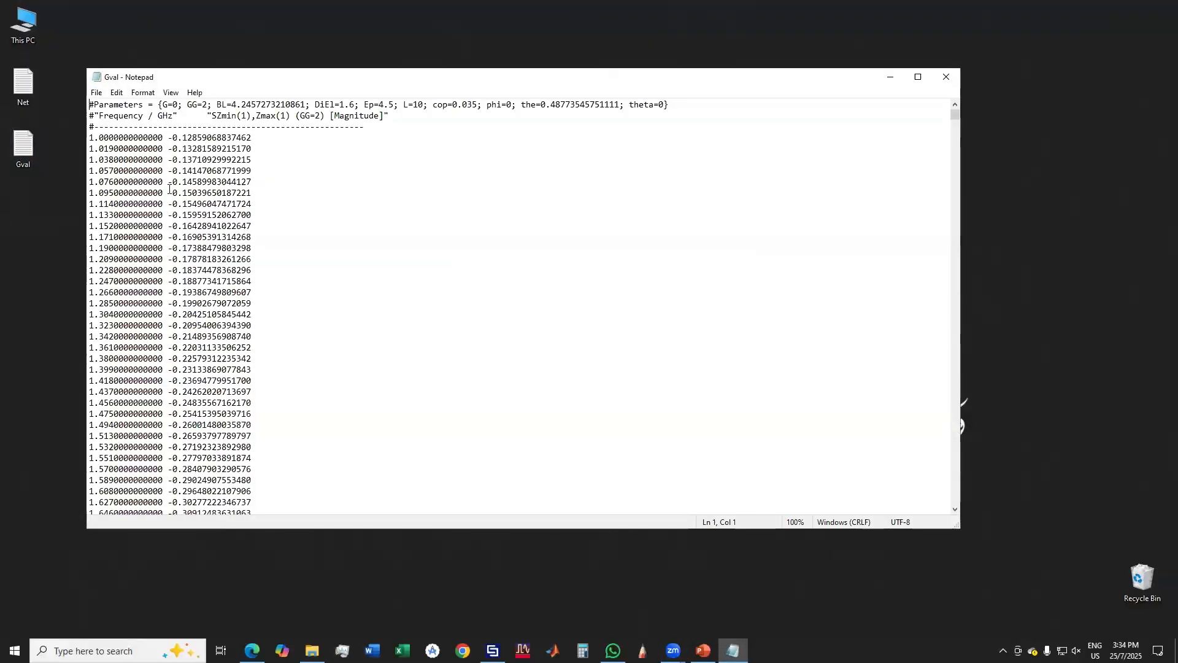
pyautogui.moveTo(108, 143); pyautogui.dragTo(252, 194)
pyautogui.click(227, 225)
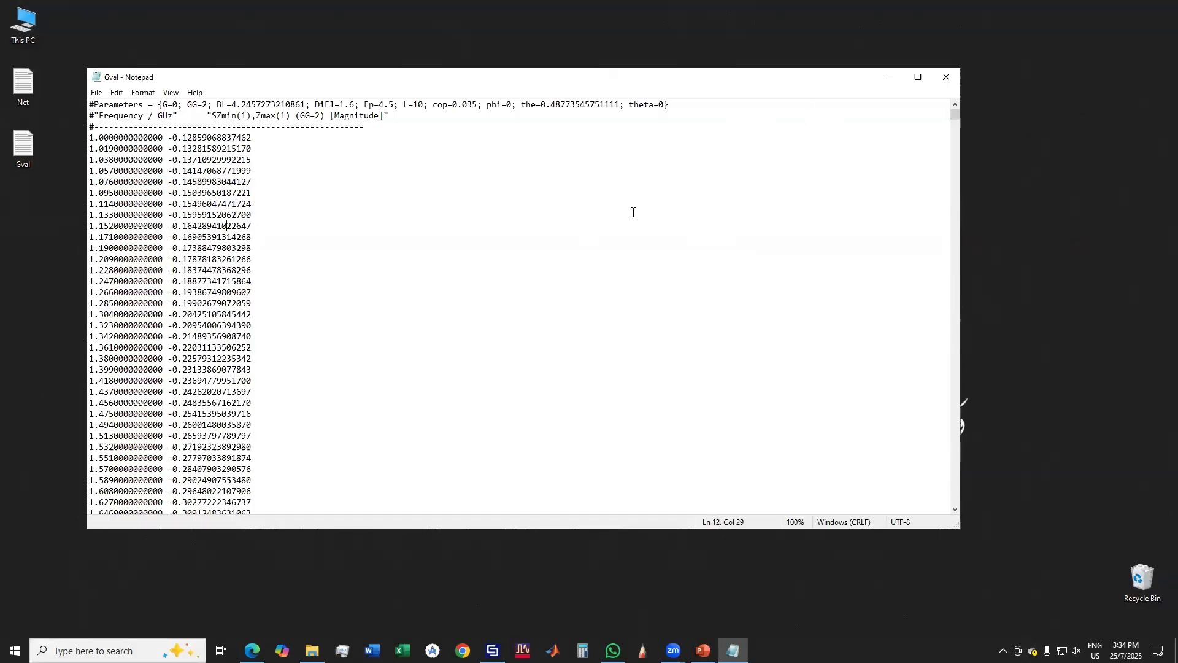
pyautogui.click(946, 76)
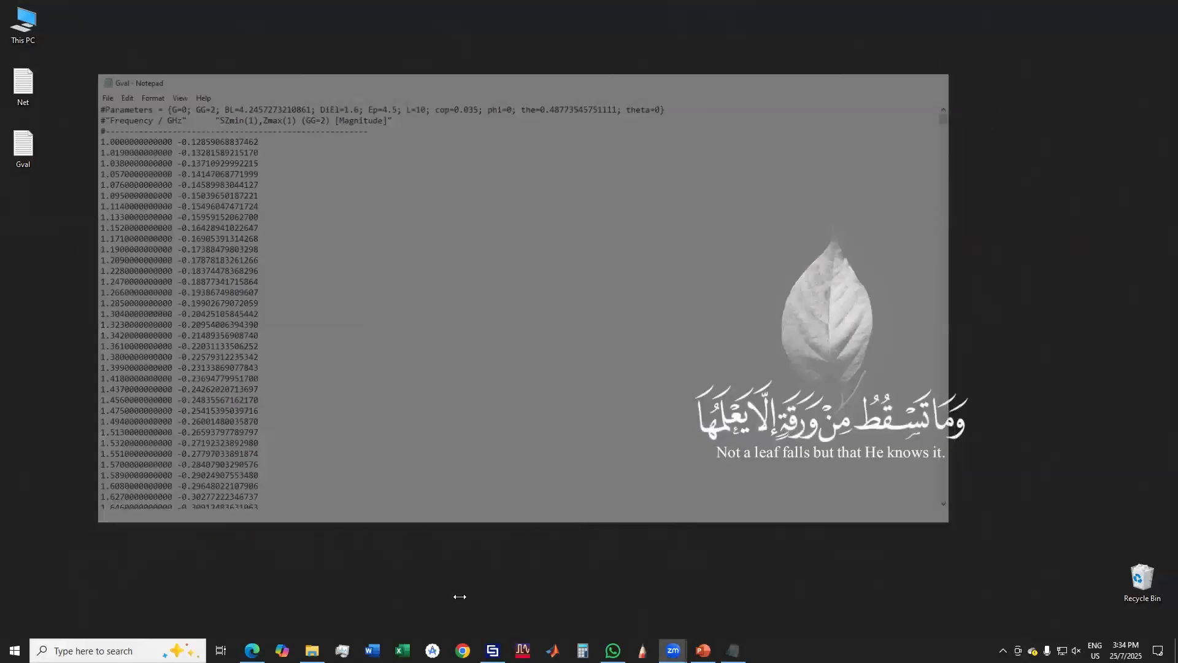
# Switch to the paper PDF in Microsoft Edge and review the solid-material S21 plots, the pH–permittivity equations and the Figure 12 pH sensing results
pyautogui.click(252, 650)
pyautogui.scroll(12, 648, 367)
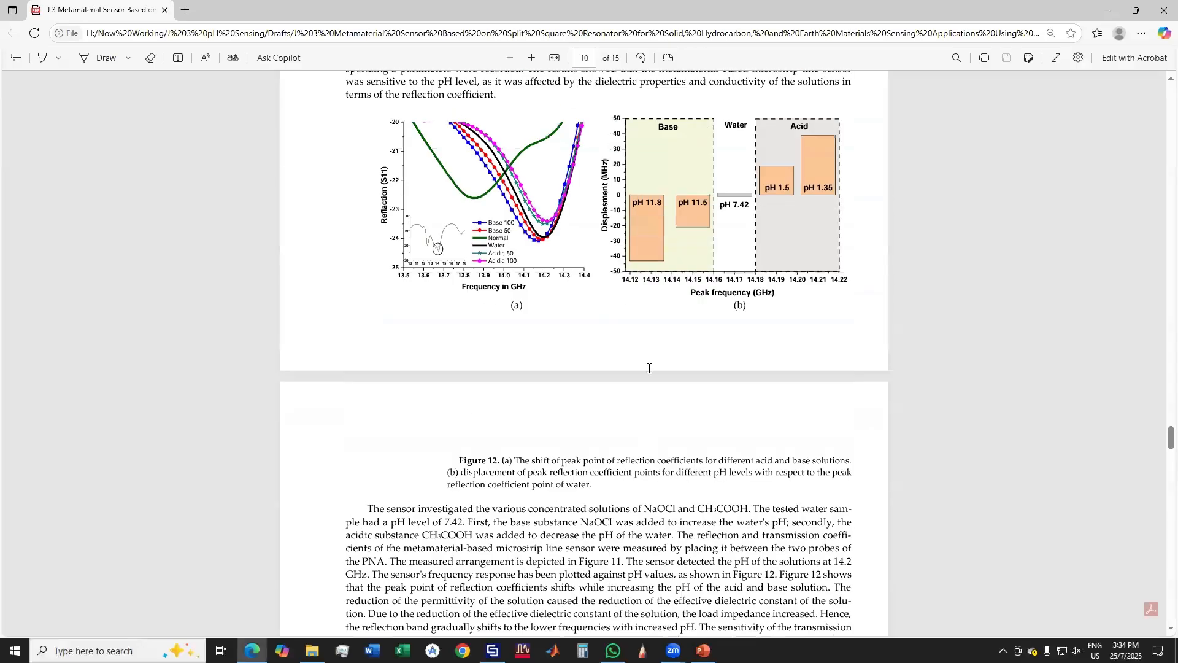
pyautogui.scroll(-5, 482, 503)
pyautogui.scroll(20, 479, 503)
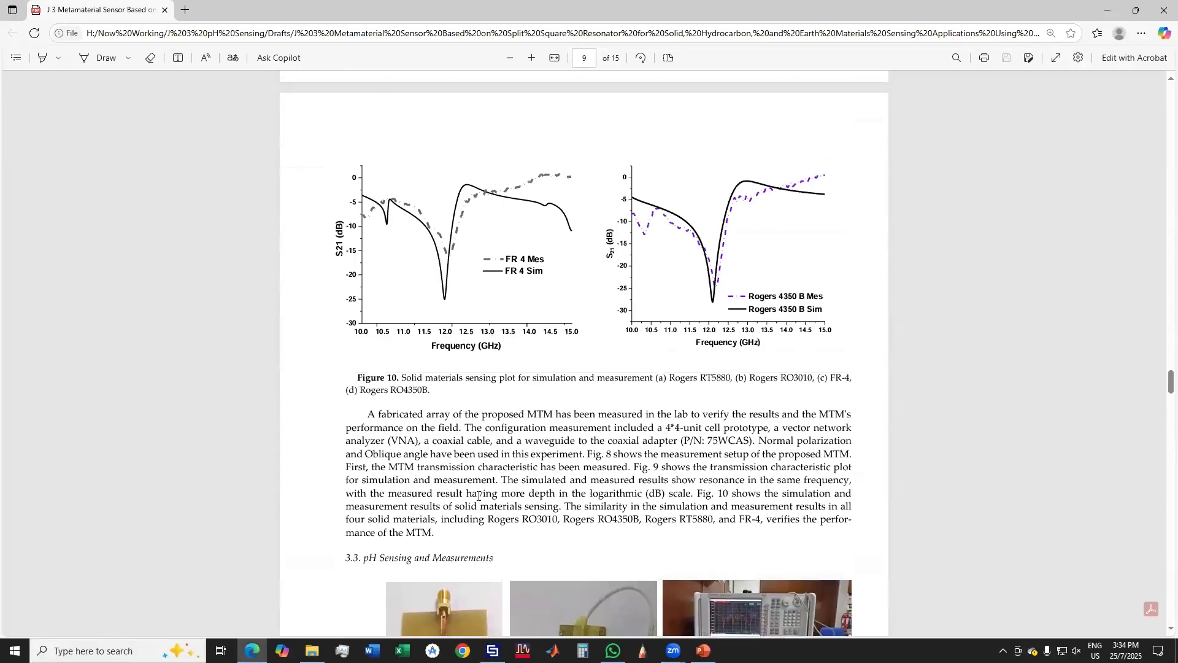
pyautogui.scroll(6, 521, 363)
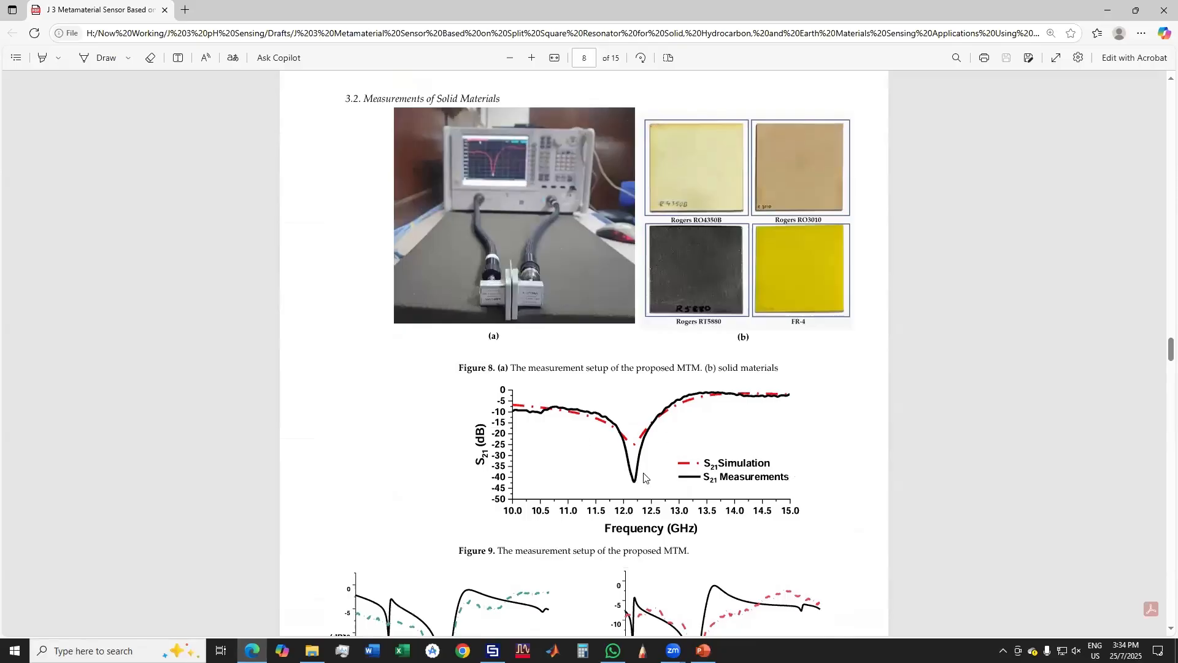
pyautogui.scroll(-8, 626, 464)
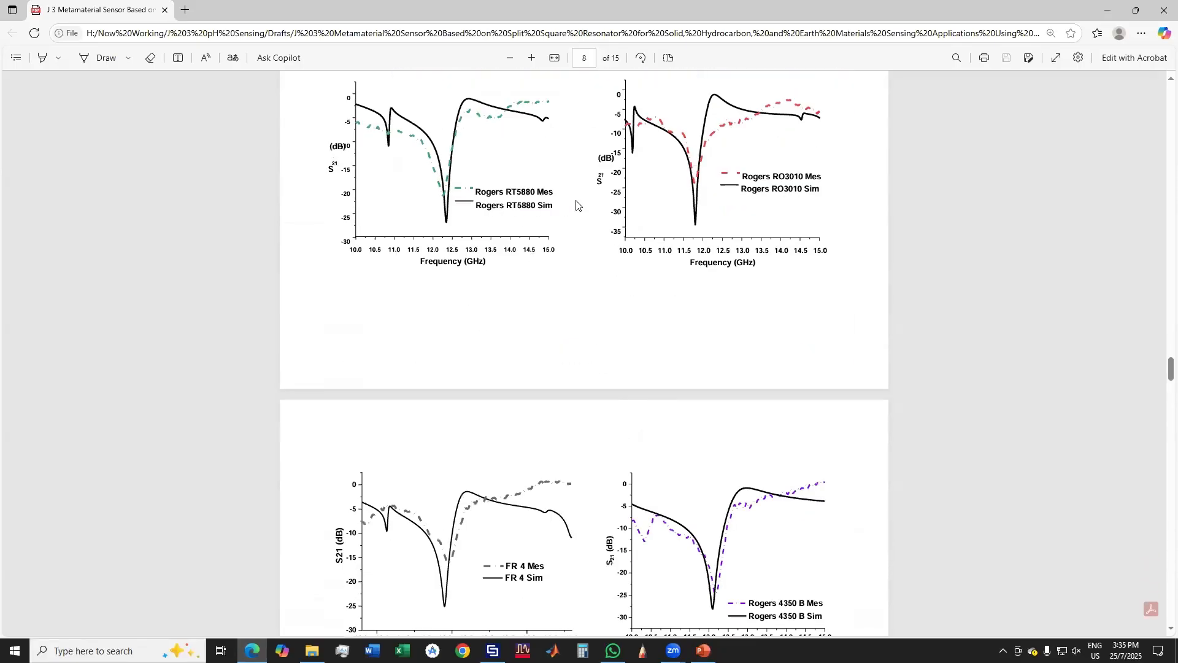
pyautogui.scroll(-20, 721, 178)
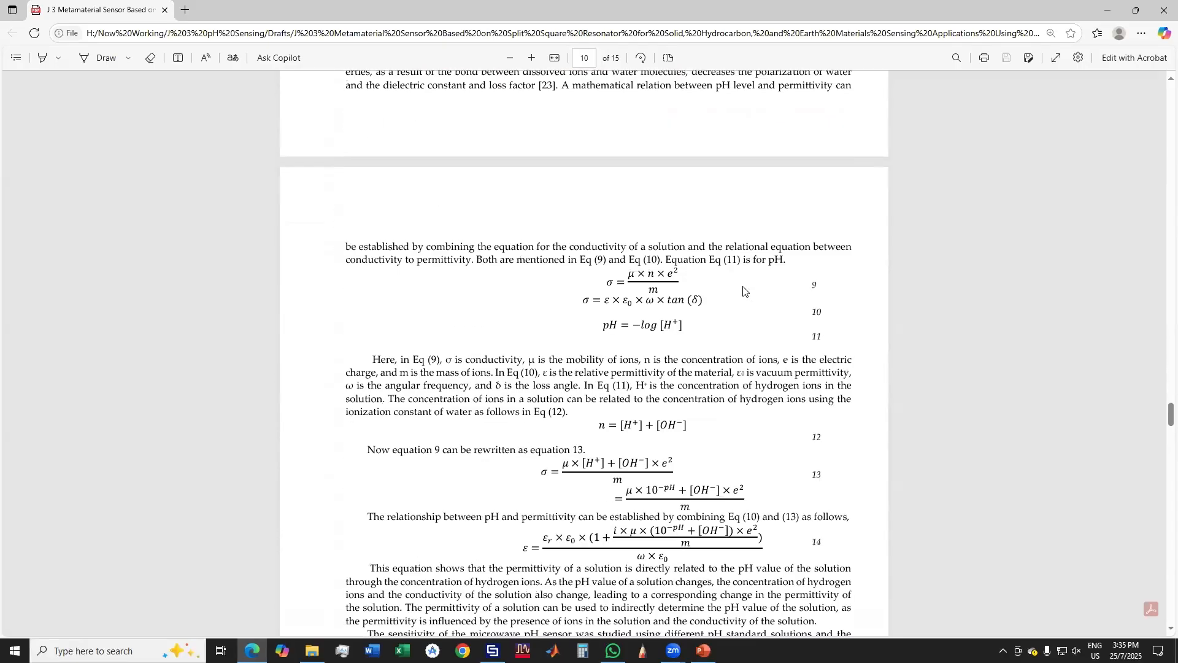
pyautogui.scroll(-13, 744, 290)
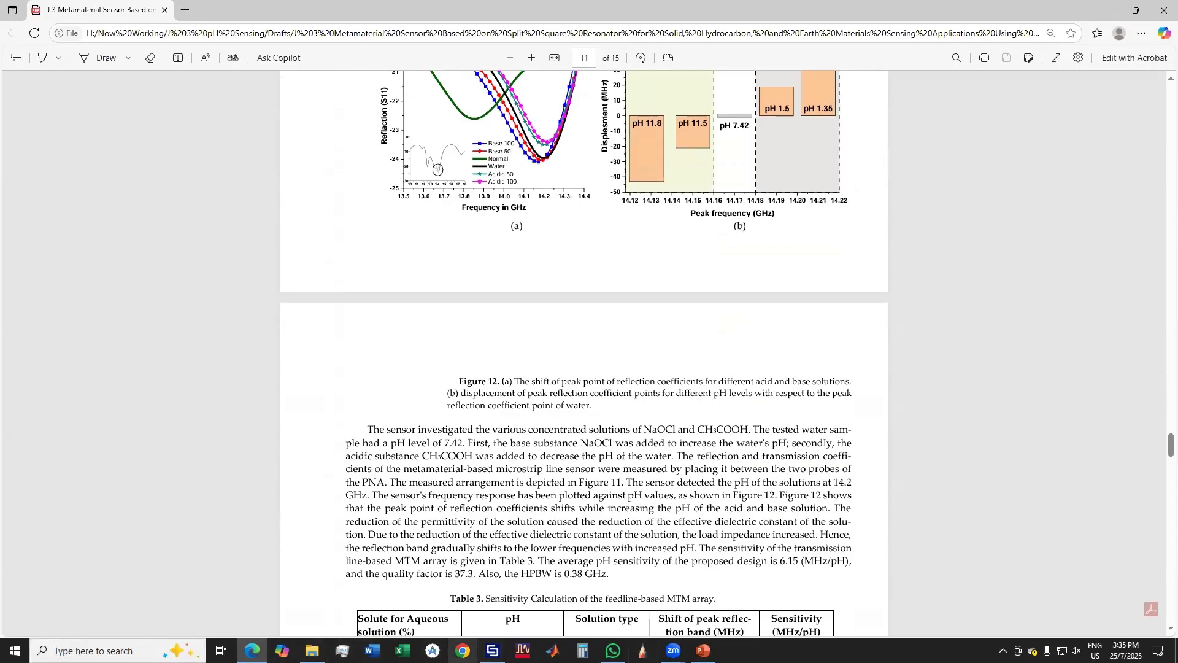
# Switch to Chrome, open the author's Google Scholar profile, and look through the list of published papers
pyautogui.click(463, 651)
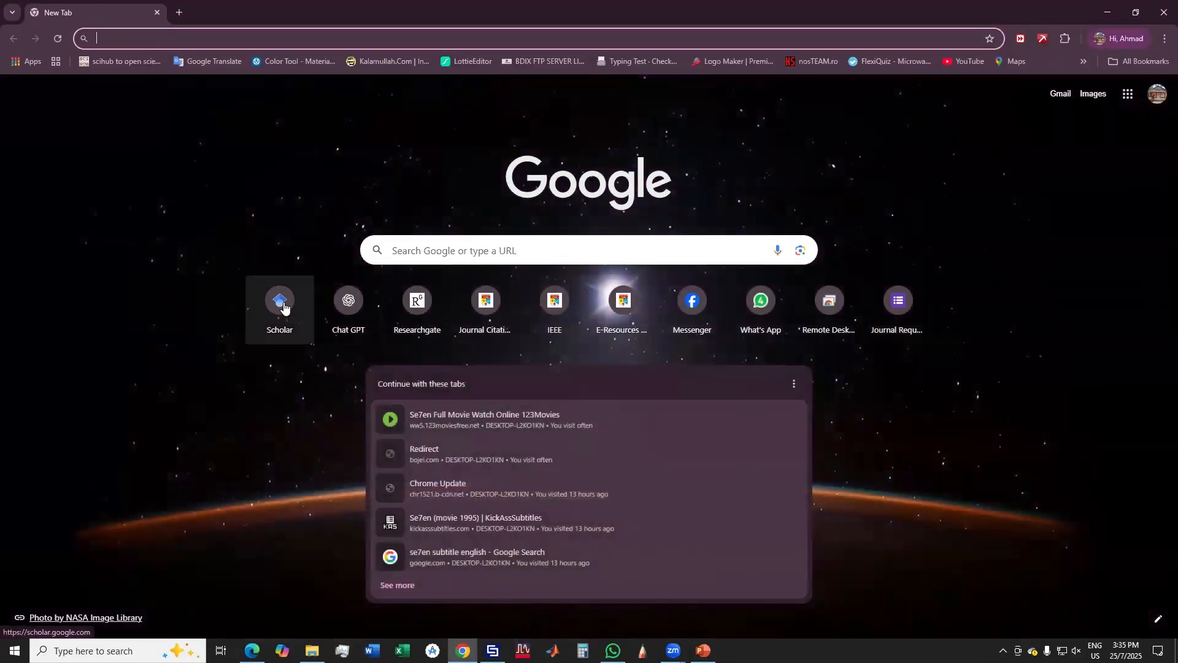
pyautogui.click(281, 302)
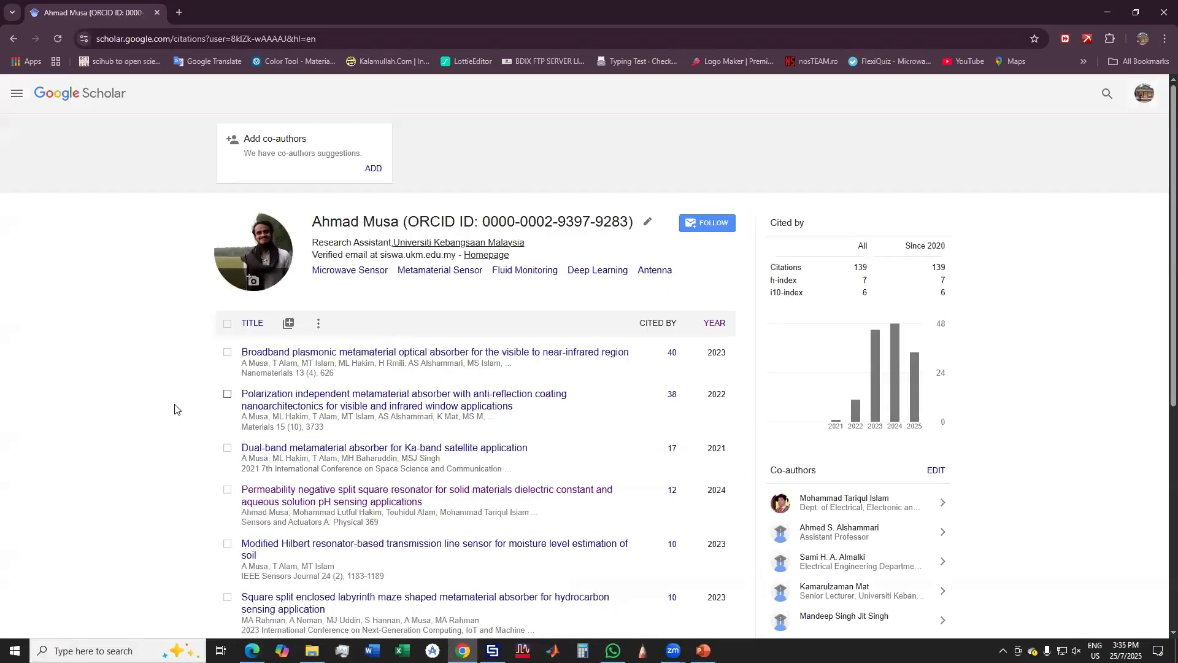
pyautogui.scroll(-2, 178, 414)
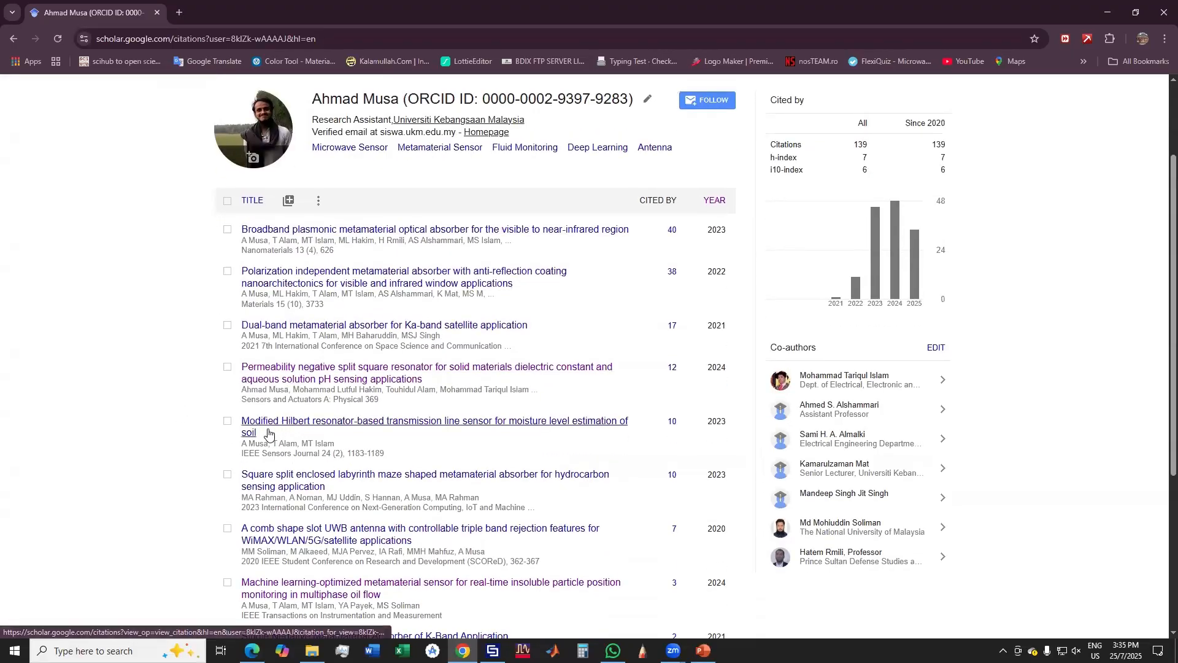
pyautogui.scroll(-2, 417, 448)
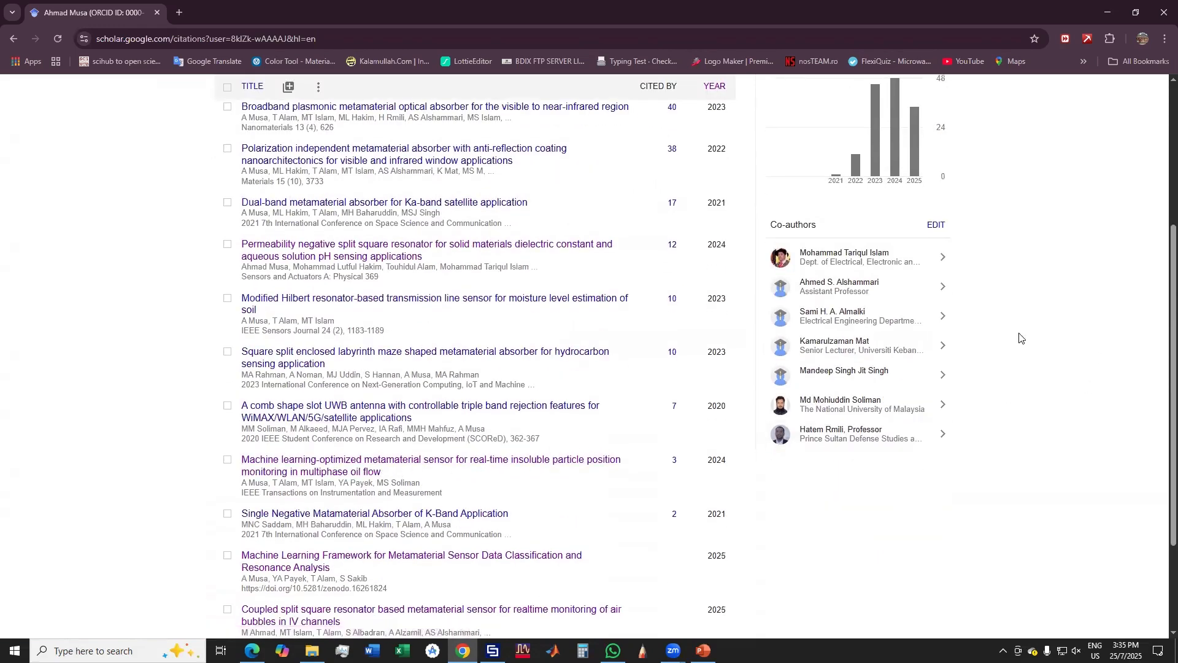
# Switch to PowerPoint, start the slideshow from the current slide, and go back to the Research Paper Explanation title slide
pyautogui.click(701, 650)
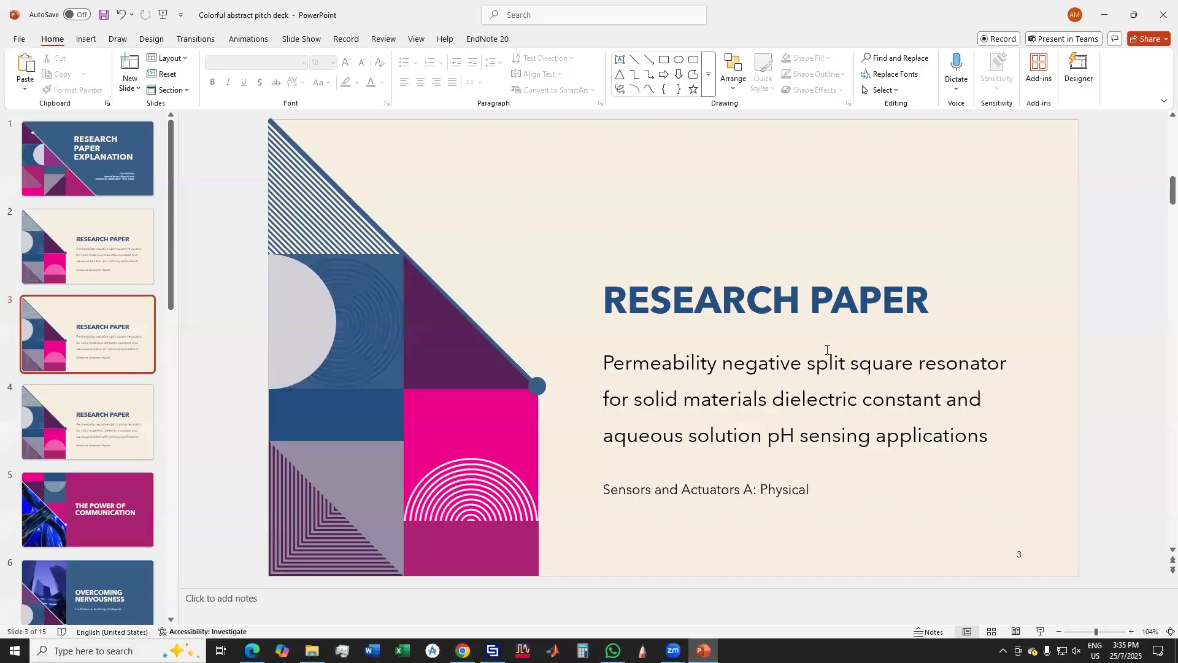
pyautogui.click(1040, 632)
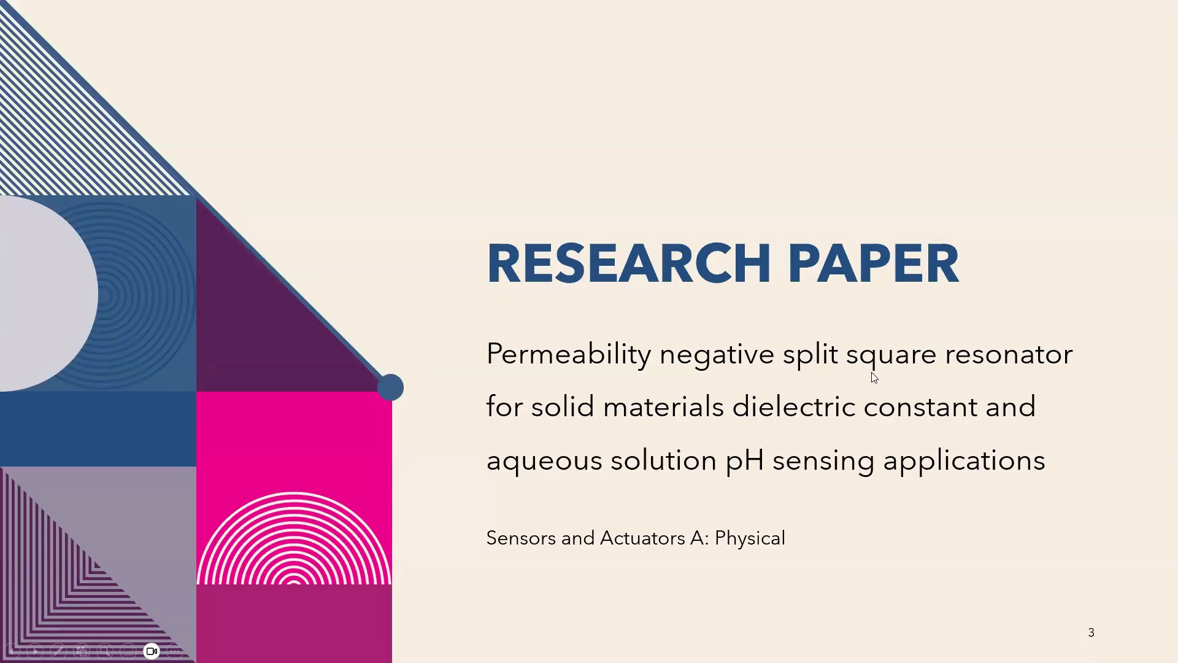
pyautogui.press('Left')
pyautogui.press('Left')
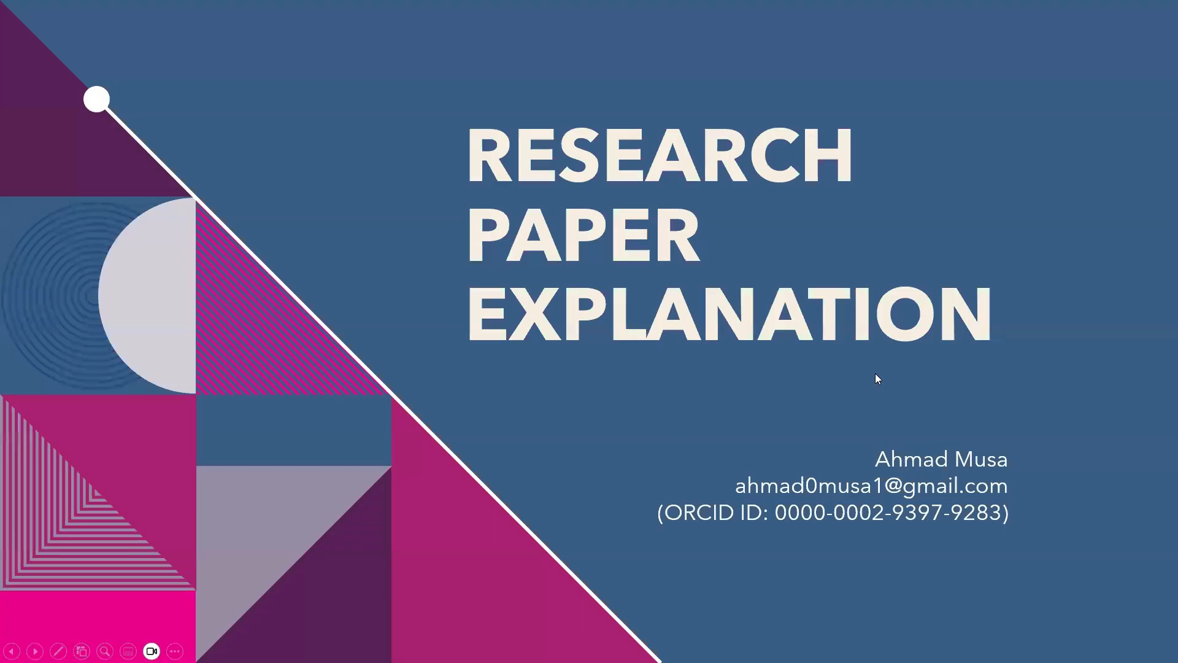